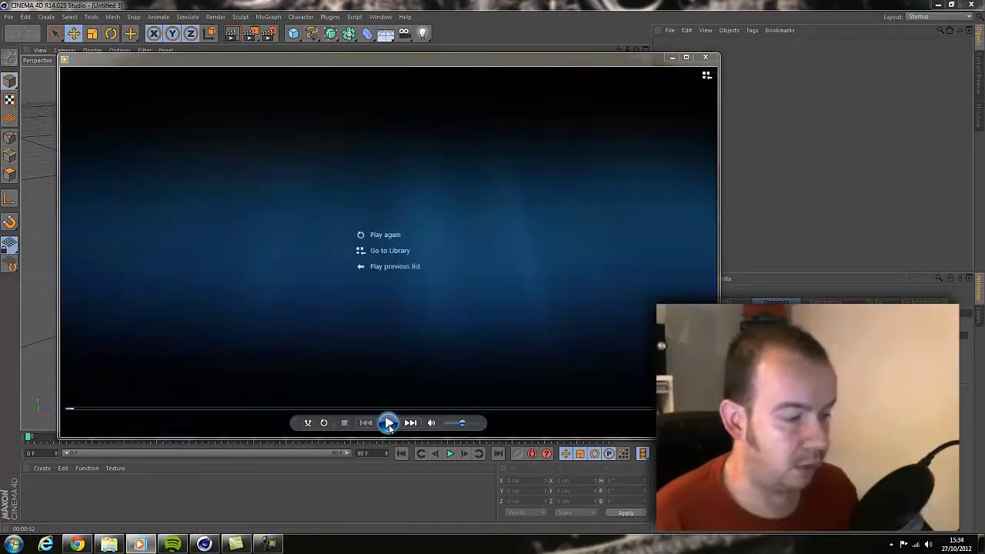
Replay the reference video in the media player and close the player.
left_click(388, 424)
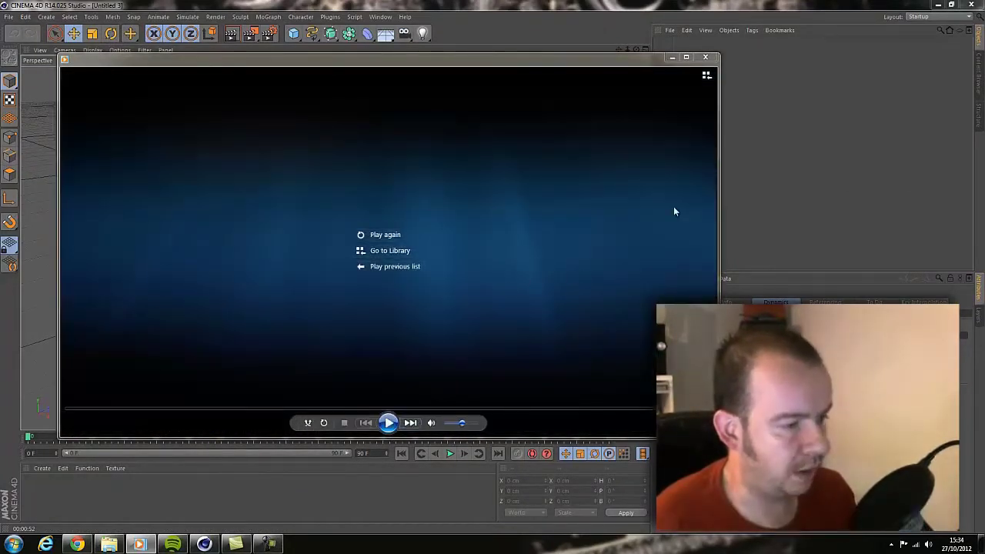
left_click(706, 56)
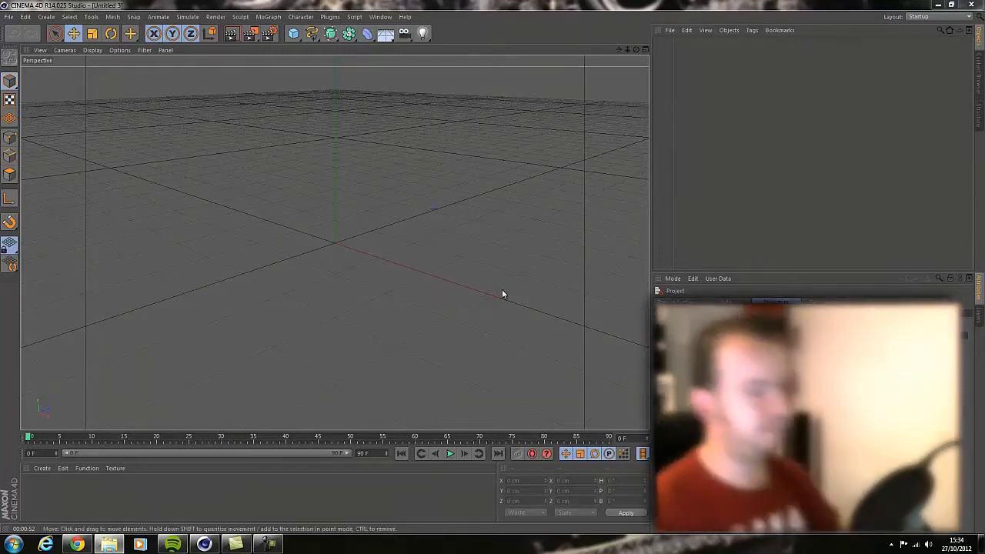
Add a cube, flatten it into a floor slab, and set its X and Z sizes to 1000 cm.
left_click(294, 33)
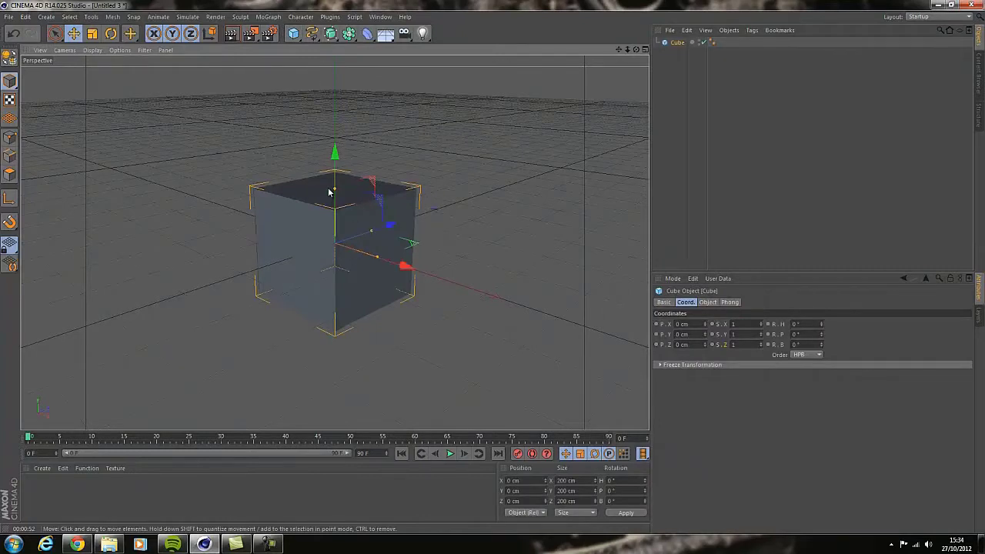
left_click_drag(336, 190, 335, 244)
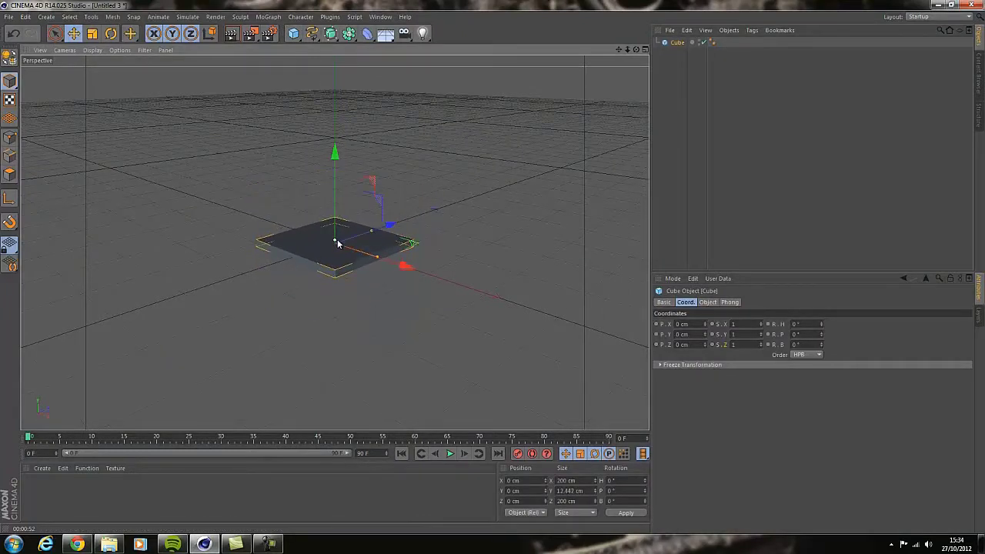
left_click(706, 303)
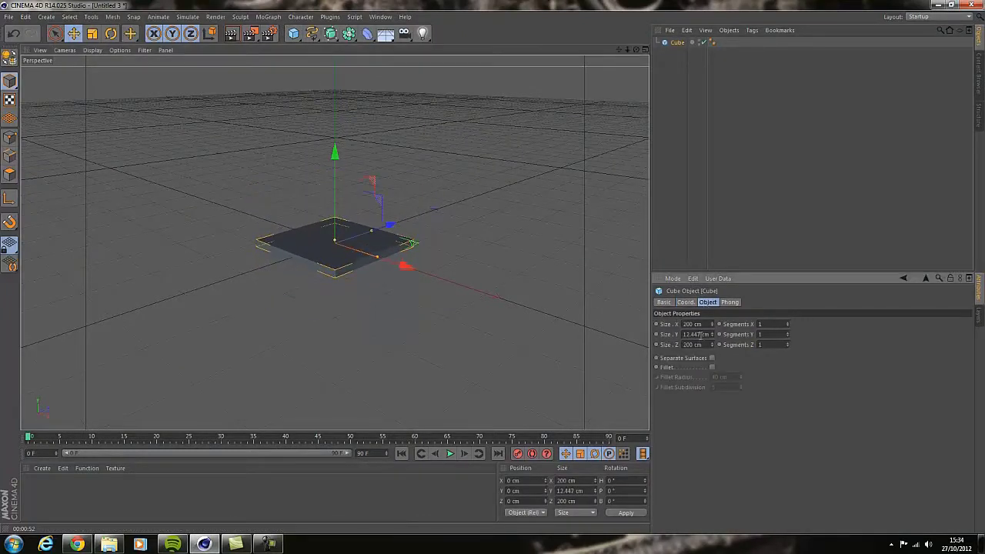
type("1000")
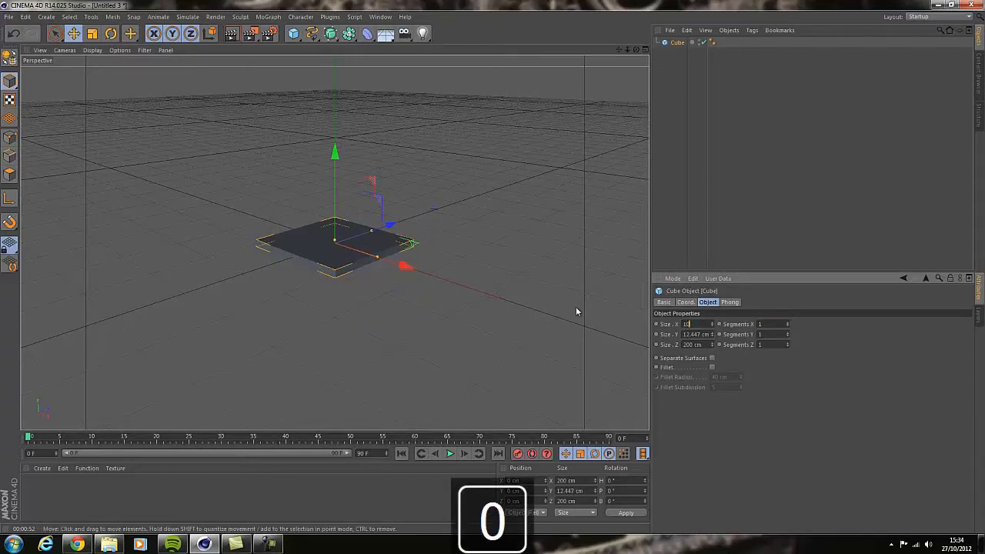
key("Tab")
key("Tab")
type("1000")
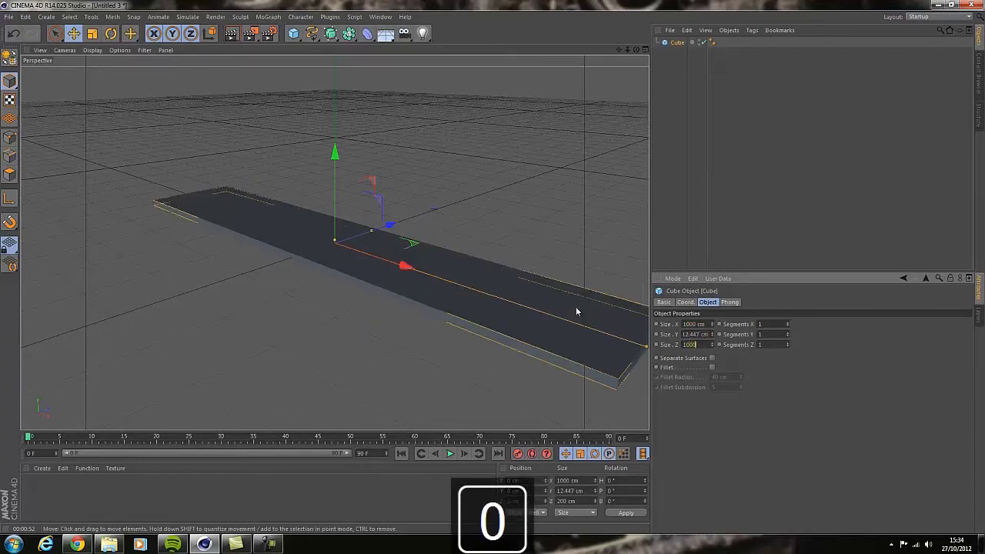
key("Return")
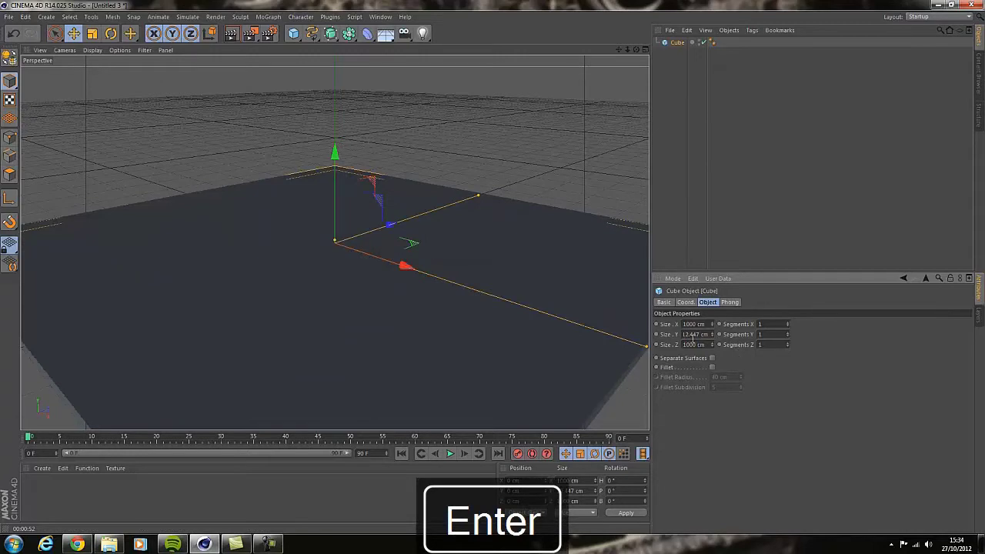
Set the floor slab's Y size to 3 cm.
key("ctrl+a")
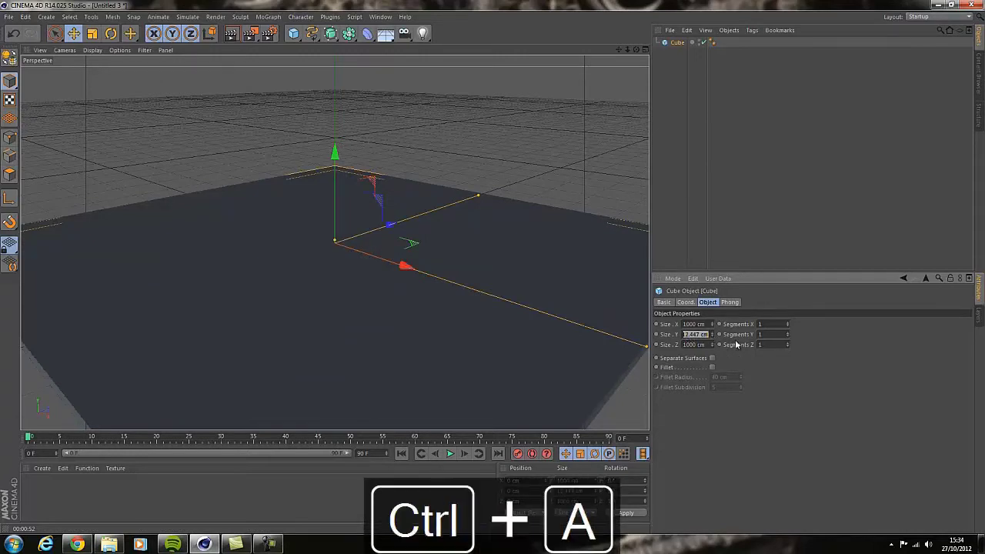
type("3")
key("Return")
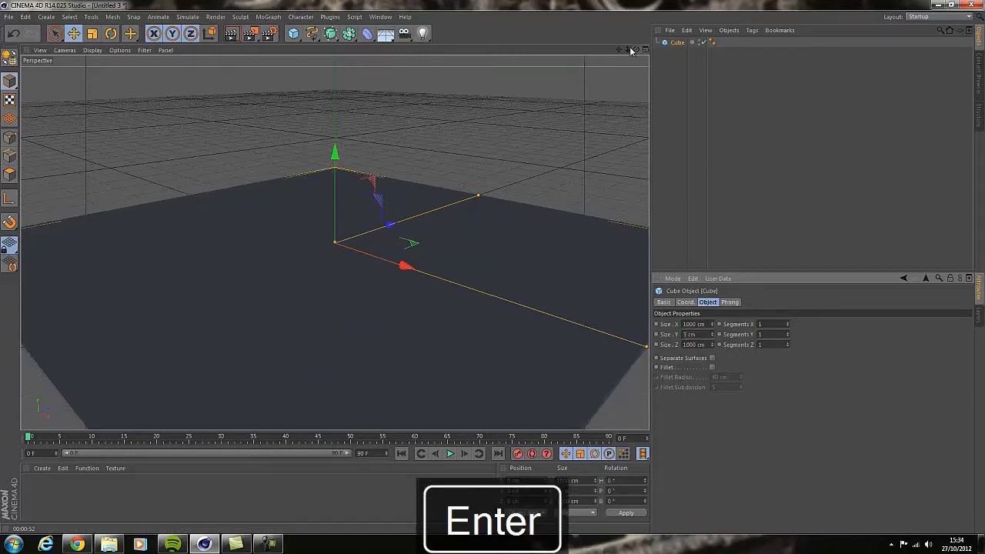
Duplicate the floor slab, rotate the copy to a pitch of -90°, and move it to the floor's back edge at Z about 495 cm.
mouse_move(629, 48)
left_mouse_down()
mouse_move(493, 273)
mouse_move(647, 59)
left_mouse_up()
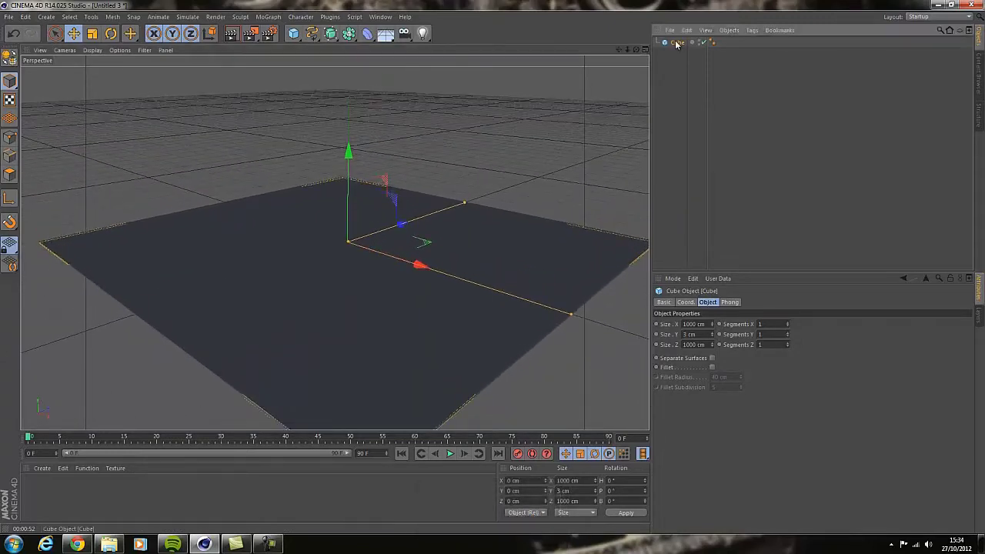
key("ctrl+c")
key("ctrl+v")
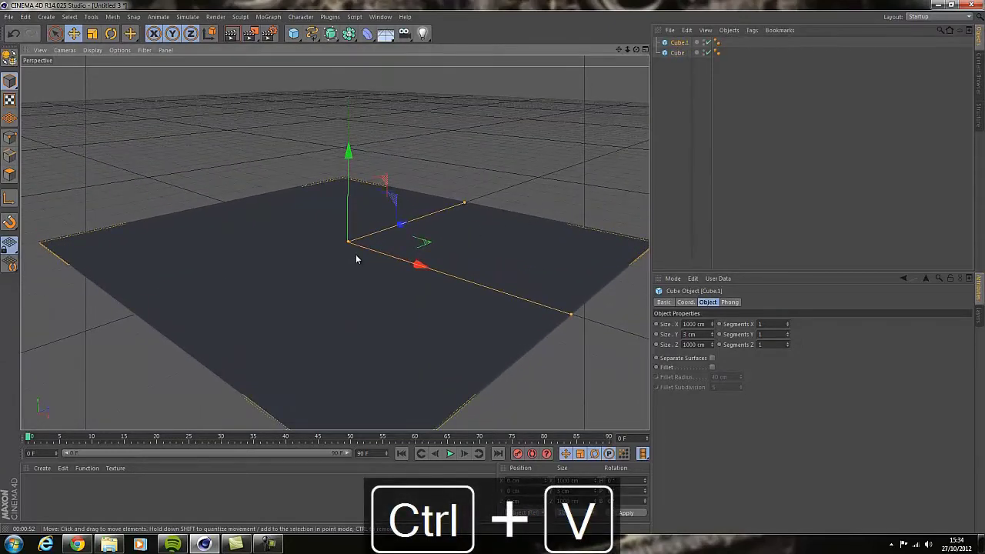
key("r")
left_click_drag(311, 238, 373, 155)
key("space")
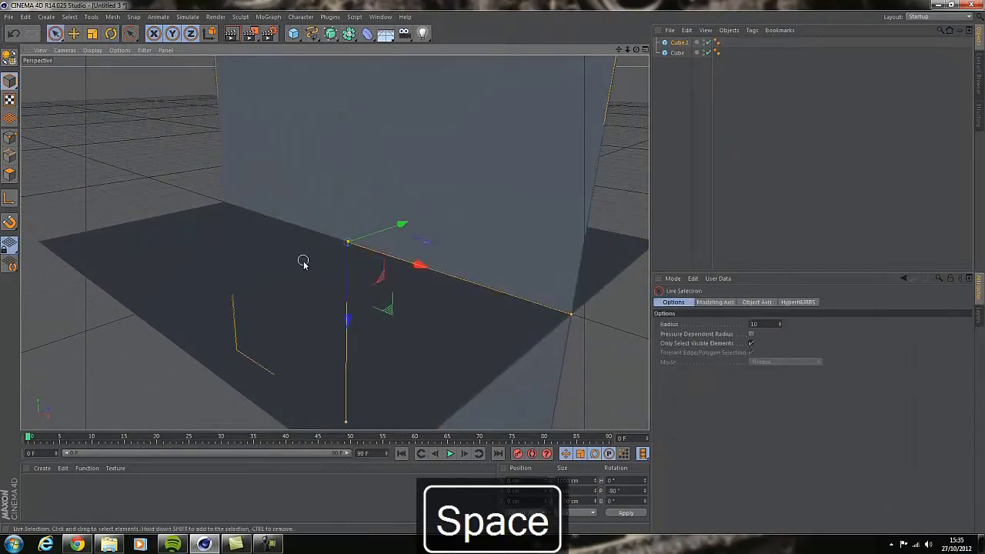
left_click_drag(395, 224, 504, 194)
Duplicate the wall, turn the copy to a 90° bank, and place it along the adjacent floor edge at X about -495 cm.
key("ctrl+c")
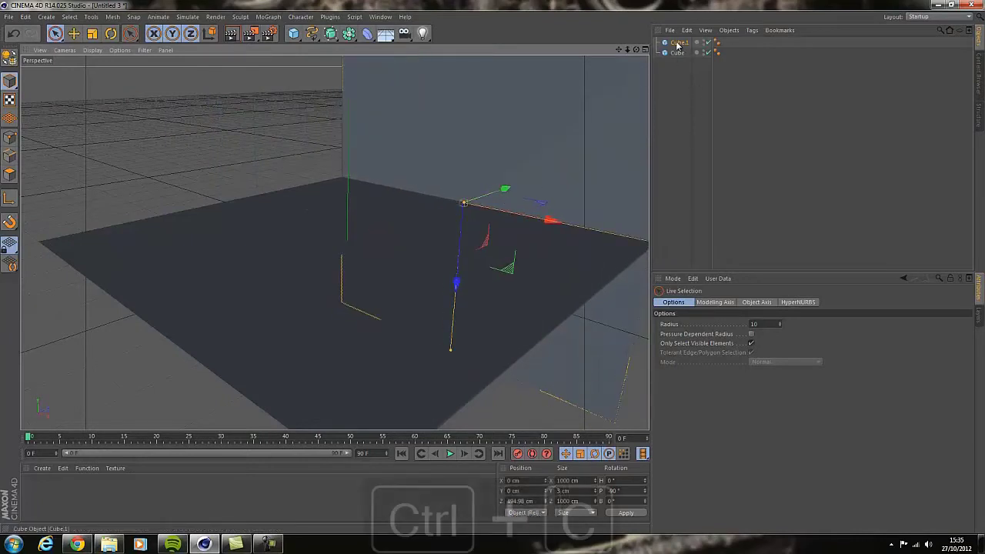
key("ctrl+v")
left_click_drag(485, 233, 274, 254)
key("r")
key("space")
left_click_drag(453, 255, 308, 215)
mouse_move(198, 212)
left_mouse_down()
mouse_move(160, 216)
mouse_move(182, 218)
left_mouse_up()
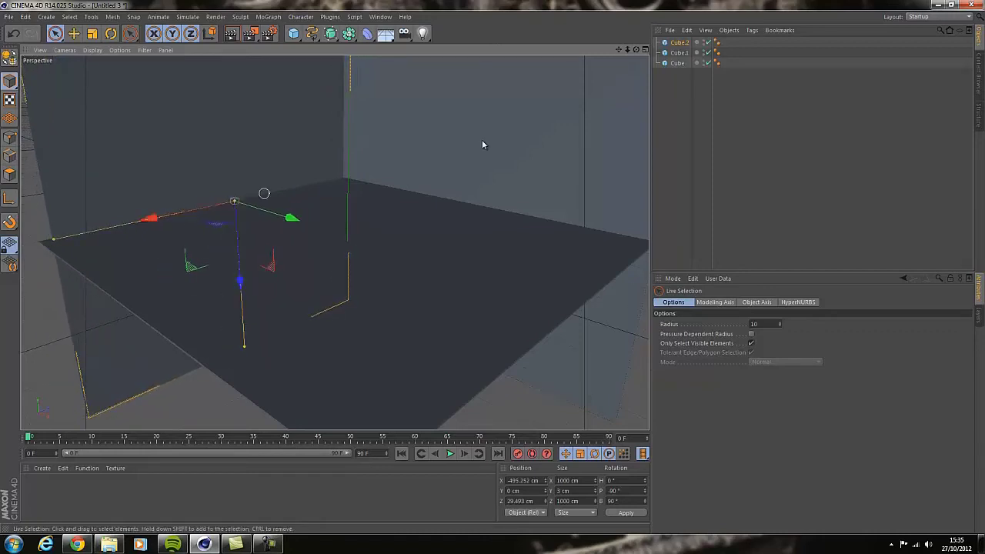
Frame the floor with both walls and render the viewport as a preview.
left_click_drag(618, 50, 492, 267)
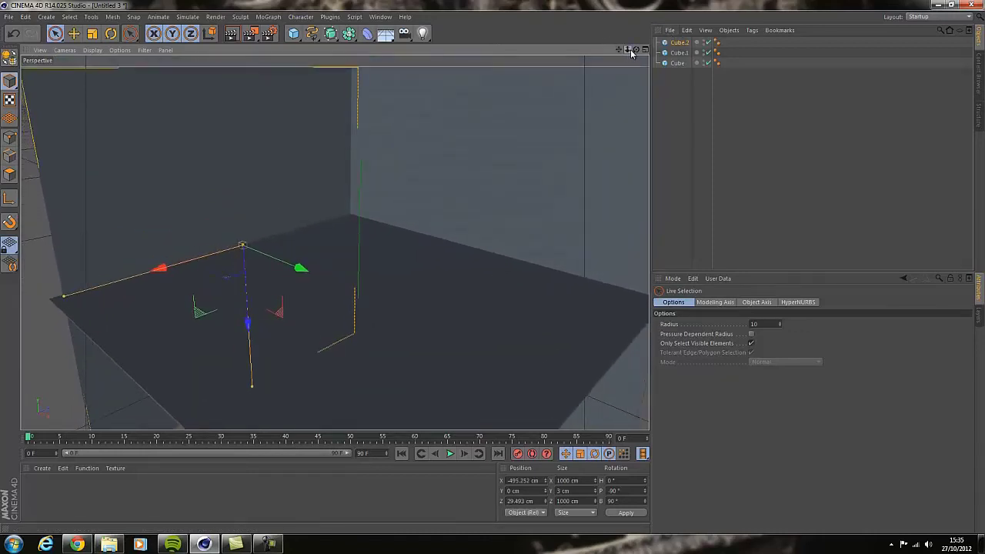
left_click_drag(635, 49, 495, 270)
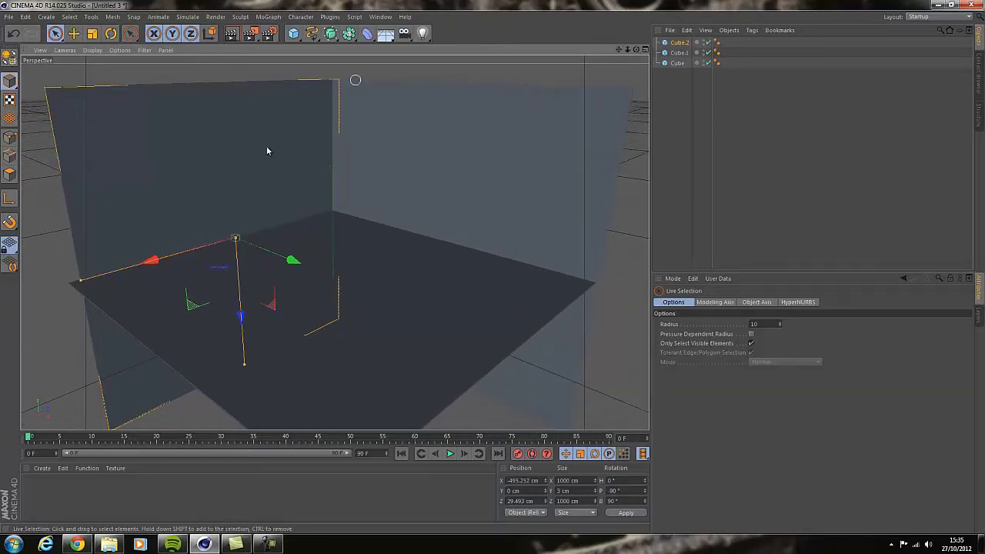
left_click(231, 33)
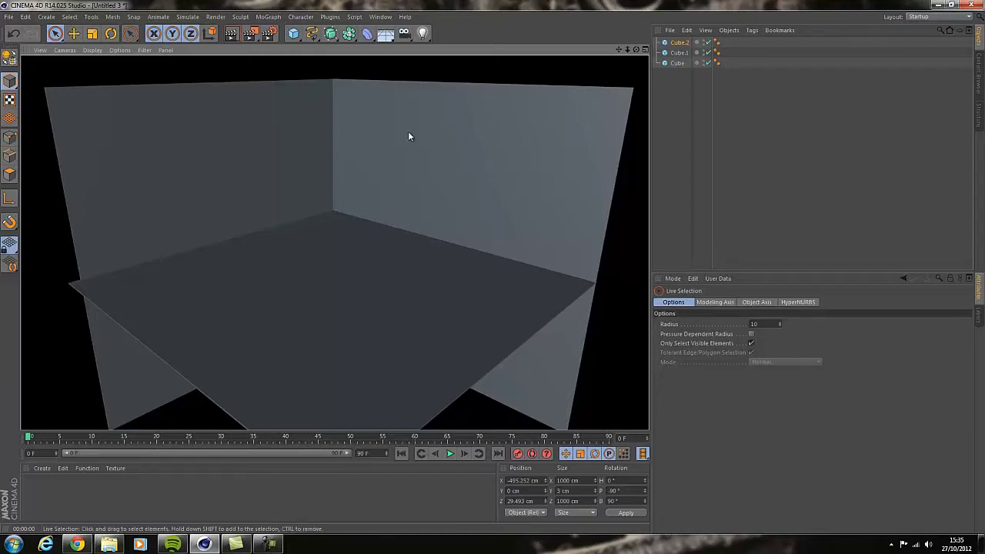
Add a Sky object to the scene and switch to Chrome to view the Portal Gun 3D model page.
left_click(386, 33)
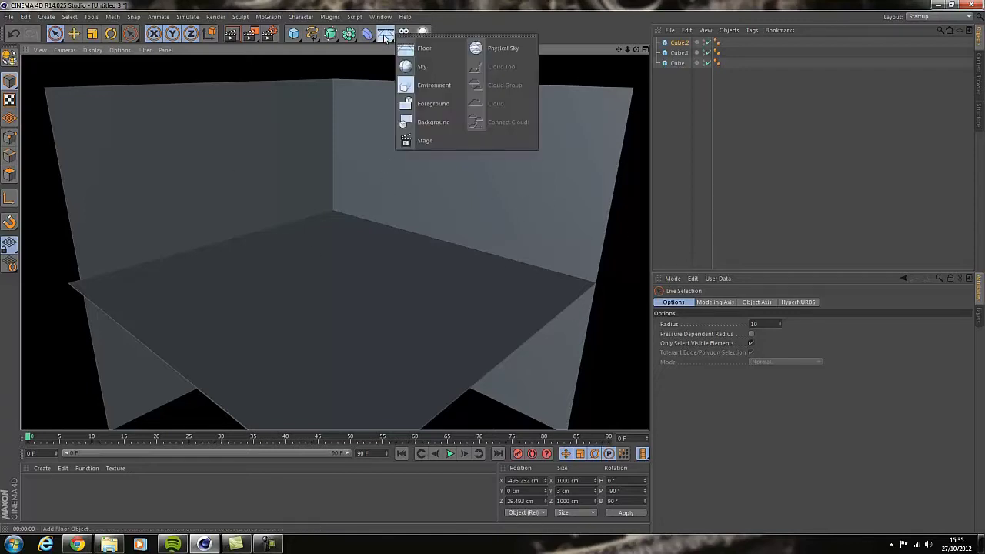
left_click(426, 67)
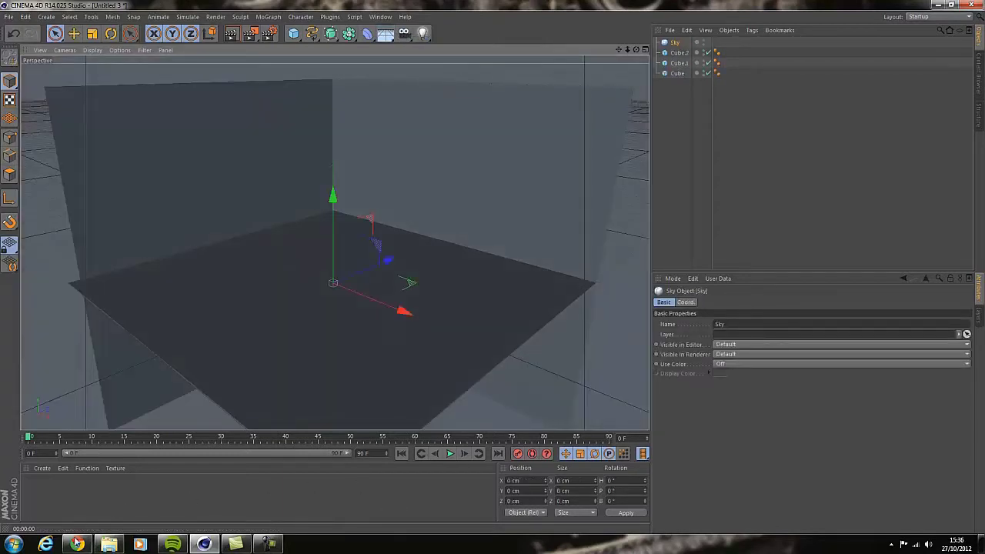
mouse_move(77, 543)
left_click(90, 498)
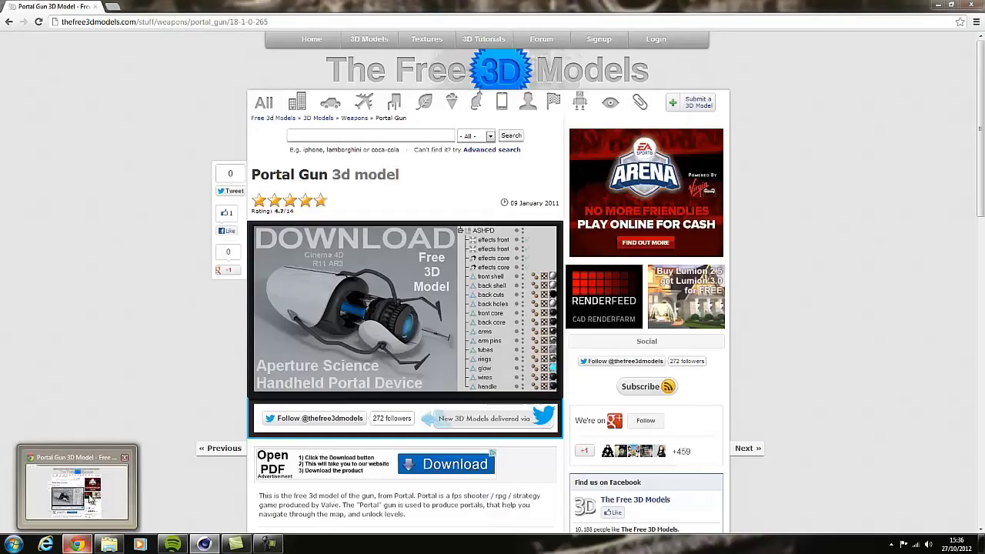
Create a material from the studio010 image in the Pictures library, copying the image to the project location.
mouse_move(109, 547)
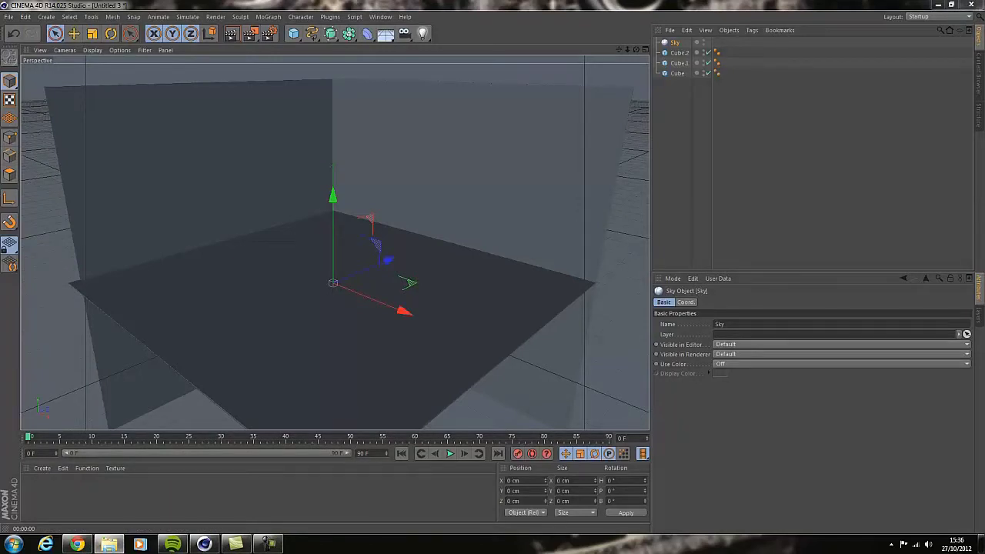
left_click(638, 231)
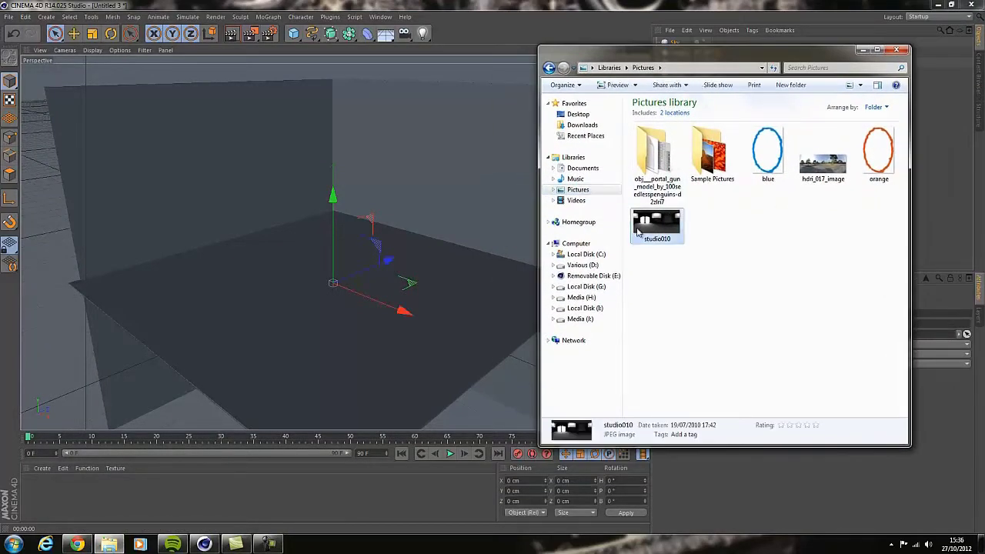
mouse_move(718, 58)
left_mouse_down()
mouse_move(779, 60)
mouse_move(727, 61)
left_mouse_up()
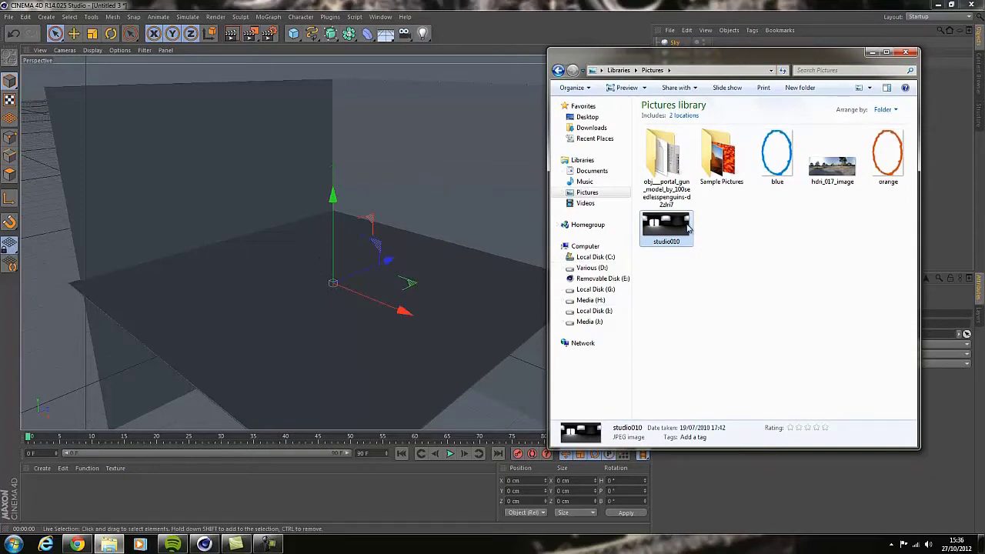
left_click_drag(689, 228, 35, 492)
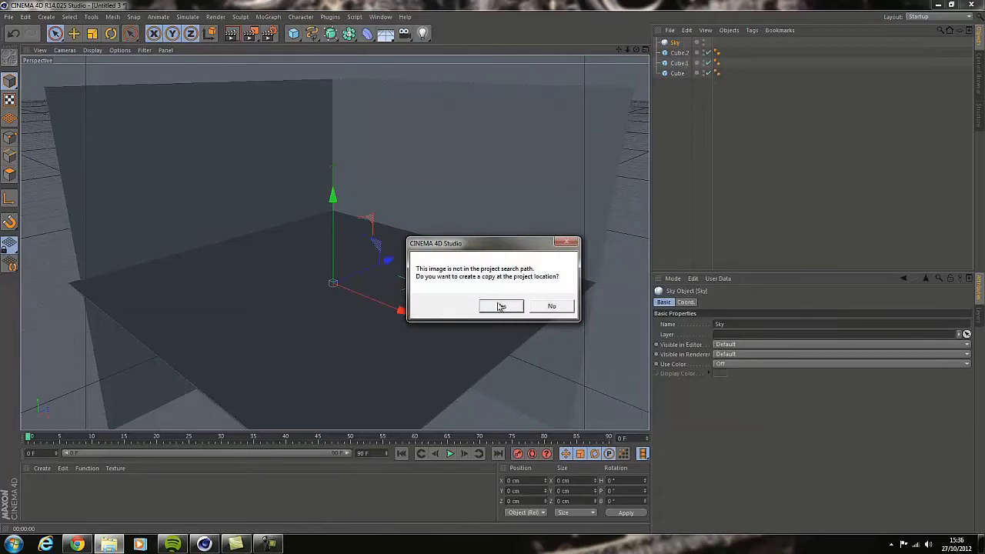
left_click(500, 306)
Check the Color channel texture of the studio010 material and apply the material to the Sky object.
double_click(32, 485)
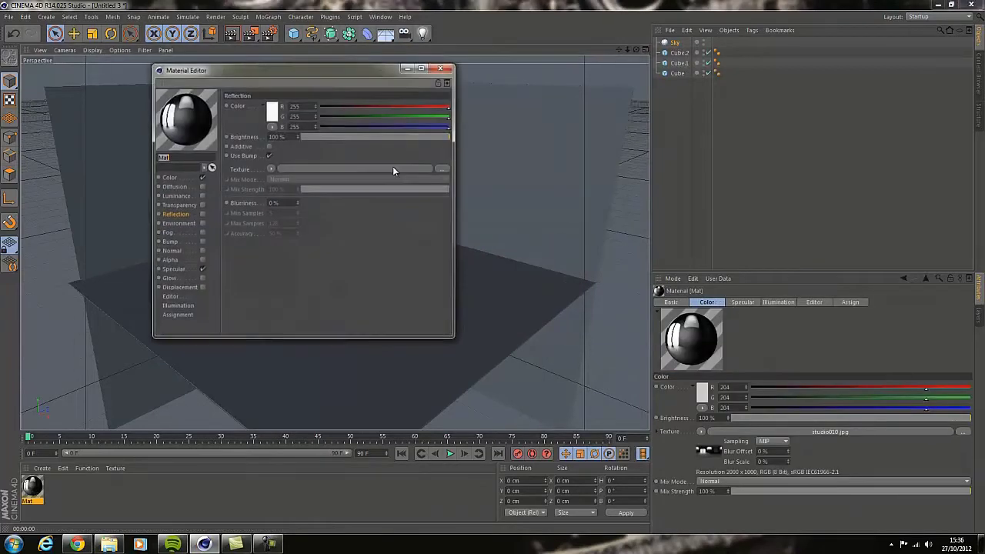
left_click(170, 177)
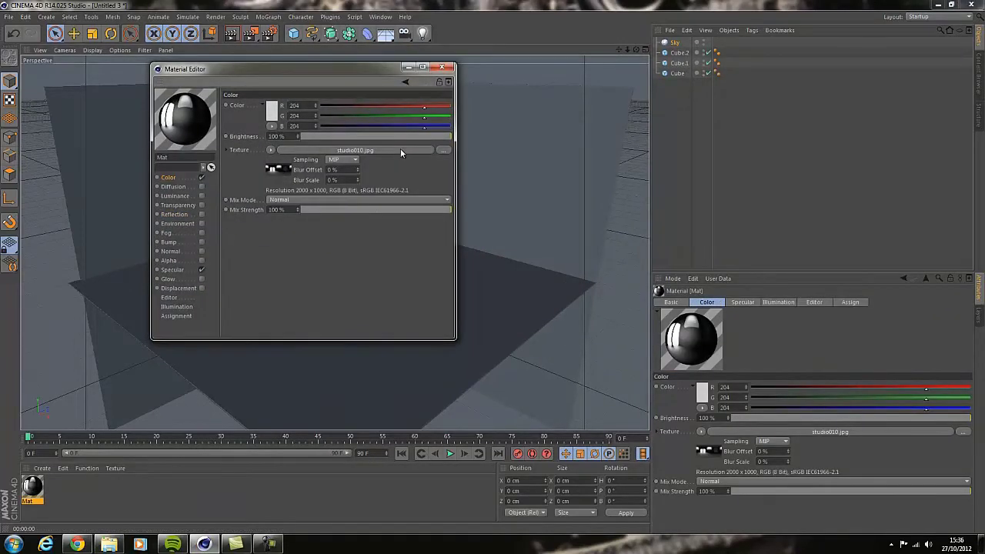
left_click(442, 67)
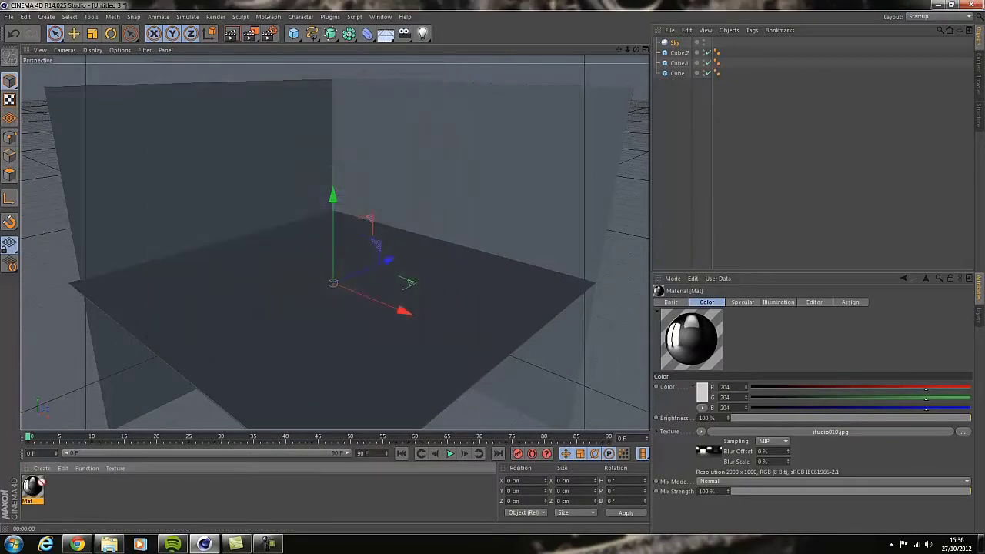
left_click_drag(38, 483, 675, 43)
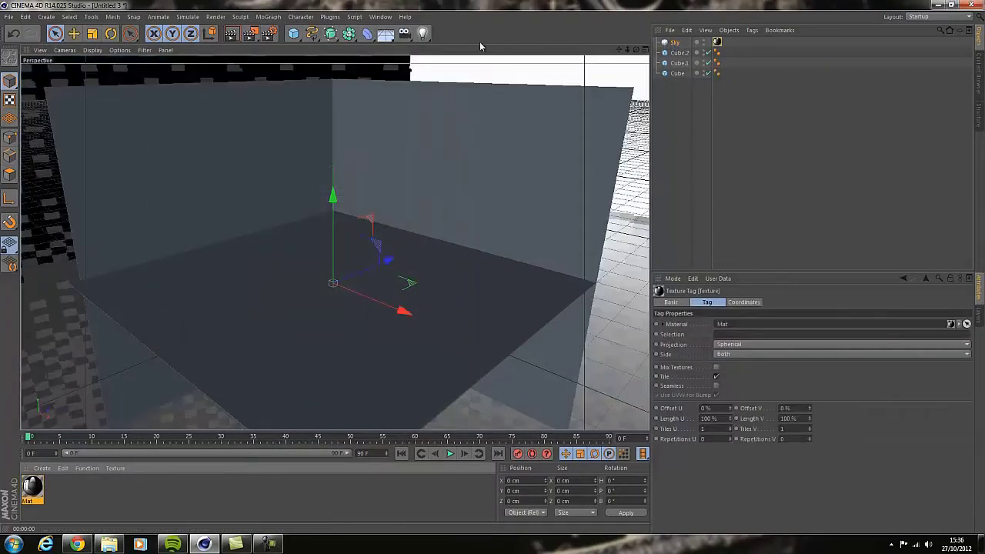
Add a sphere and raise it above the floor to Y about 166 cm.
left_click(293, 34)
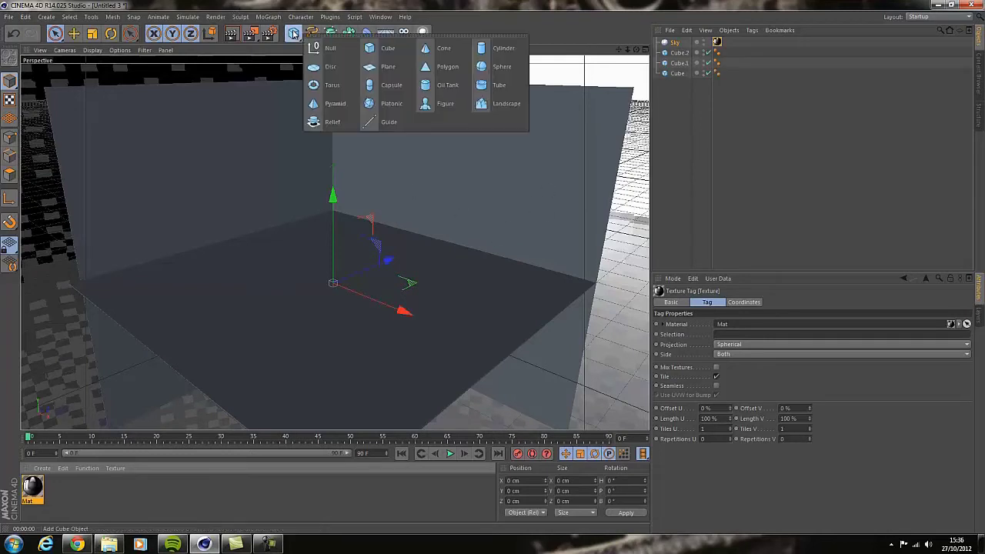
left_click(502, 66)
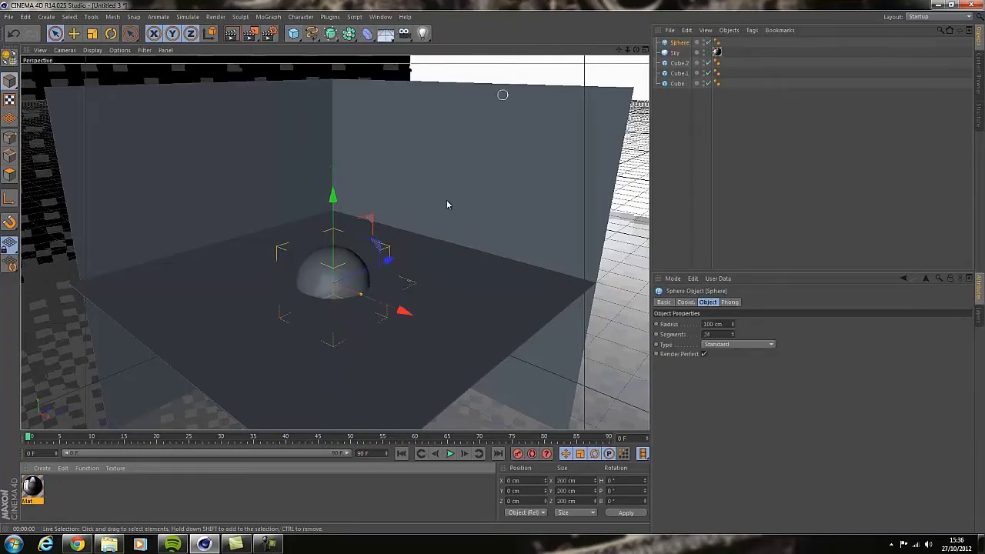
left_click_drag(333, 195, 334, 134)
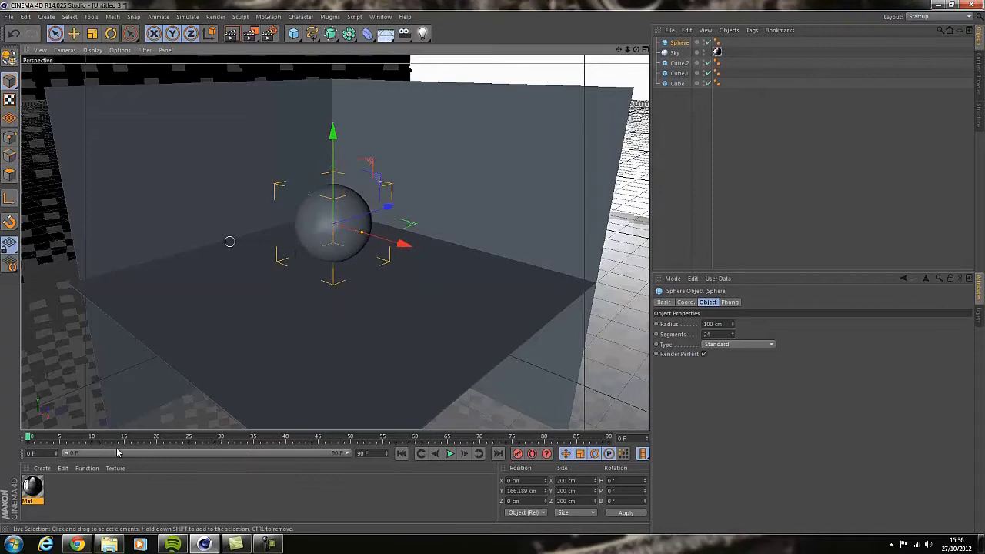
Create a new material with Reflection enabled and apply it to the sphere.
double_click(52, 505)
double_click(31, 486)
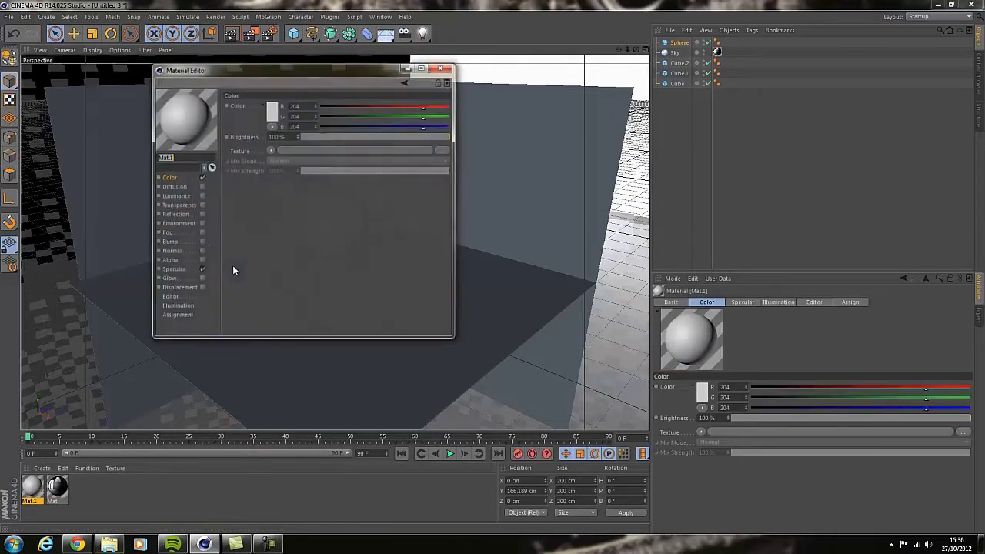
left_click(201, 215)
left_click(449, 68)
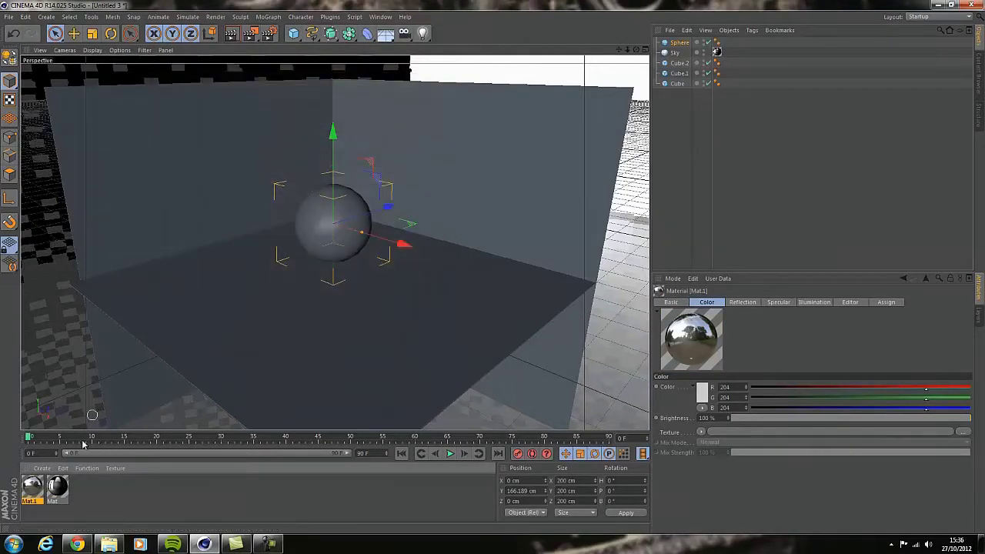
left_click_drag(356, 239, 357, 239)
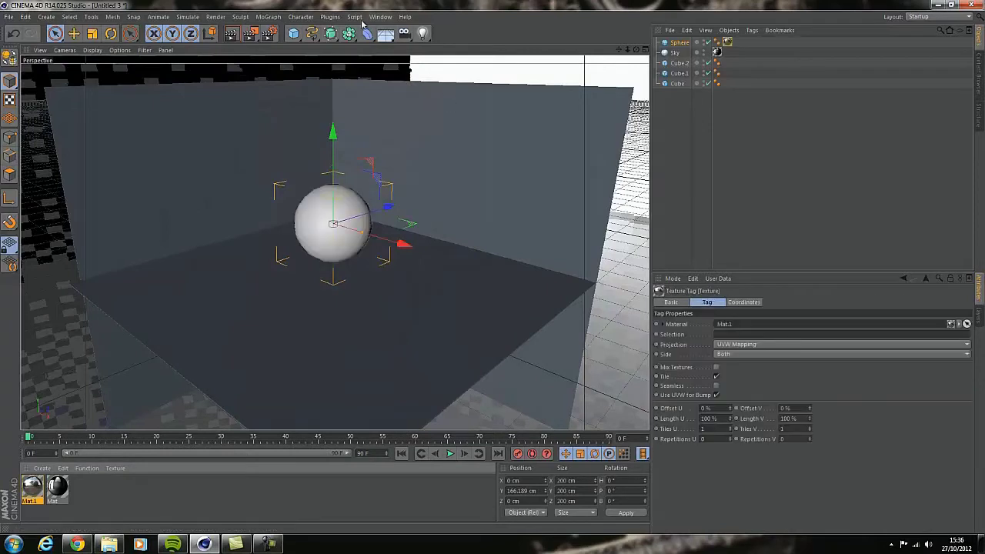
Test-render the view and add the Ambient Occlusion effect to the render settings.
left_click(224, 36)
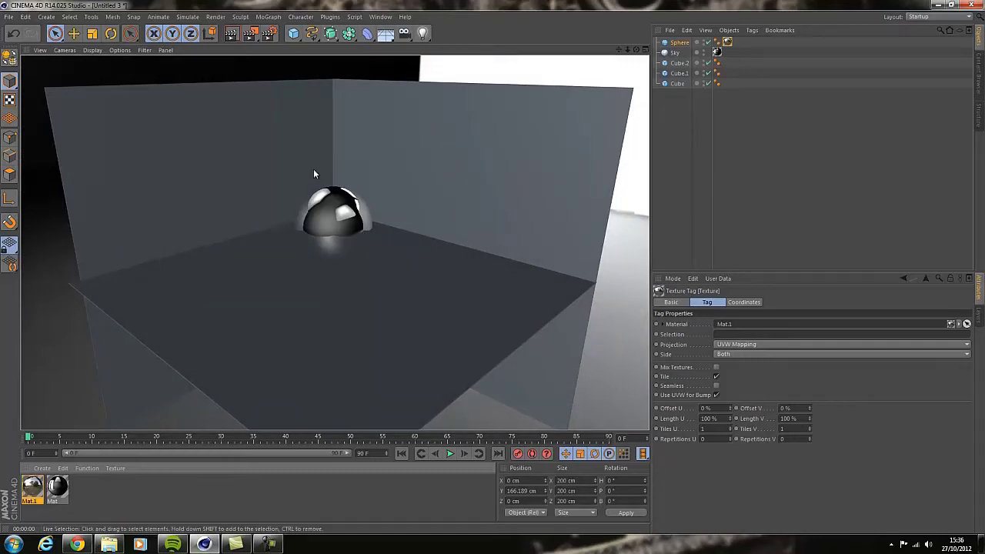
left_click(268, 33)
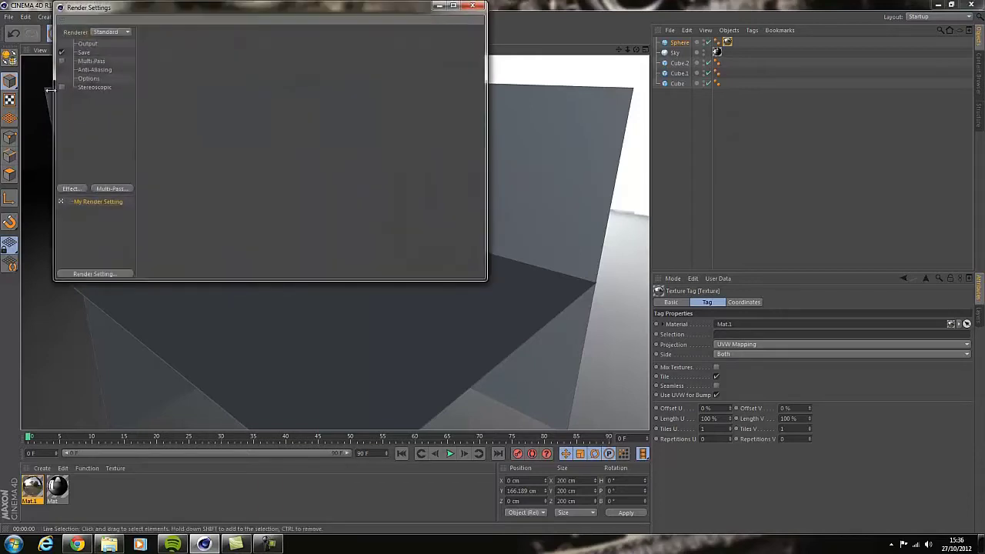
left_click(71, 189)
left_click(116, 252)
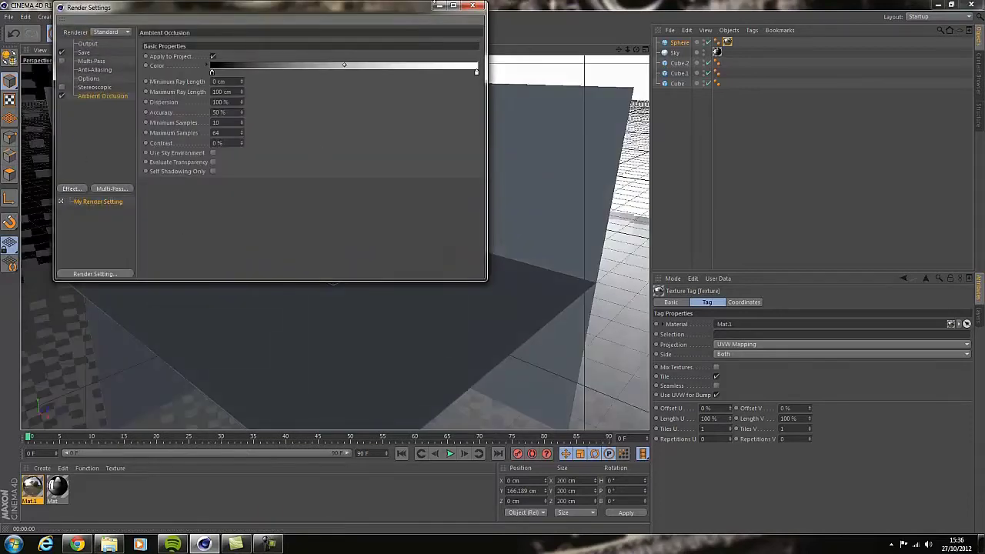
left_click(476, 8)
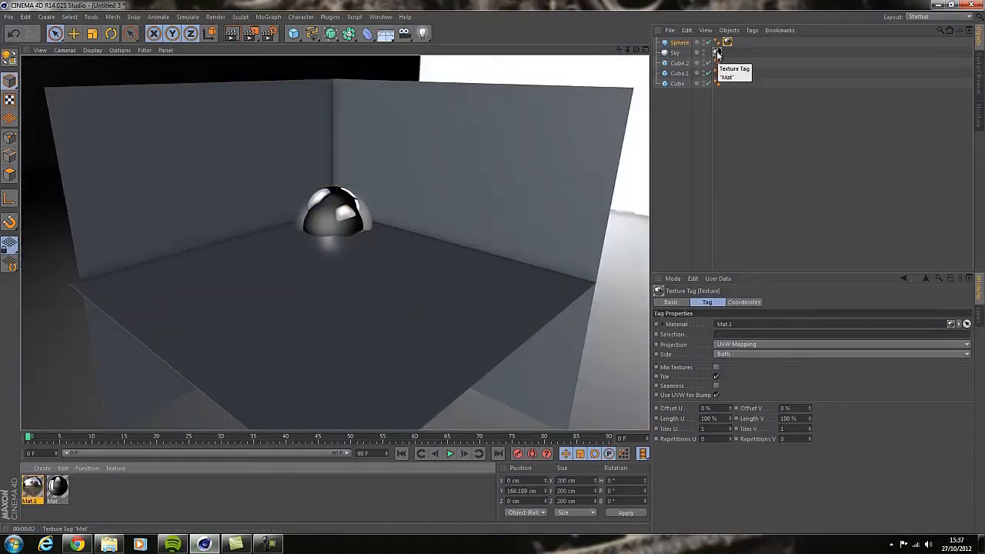
Rotate the Sky object to a heading of about -94° and test-render the view.
left_click(678, 54)
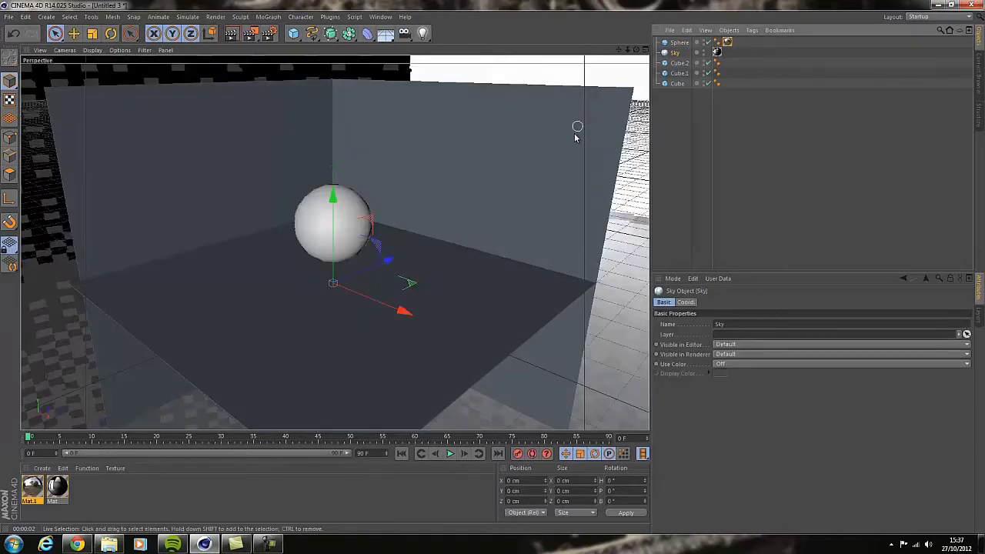
key("r")
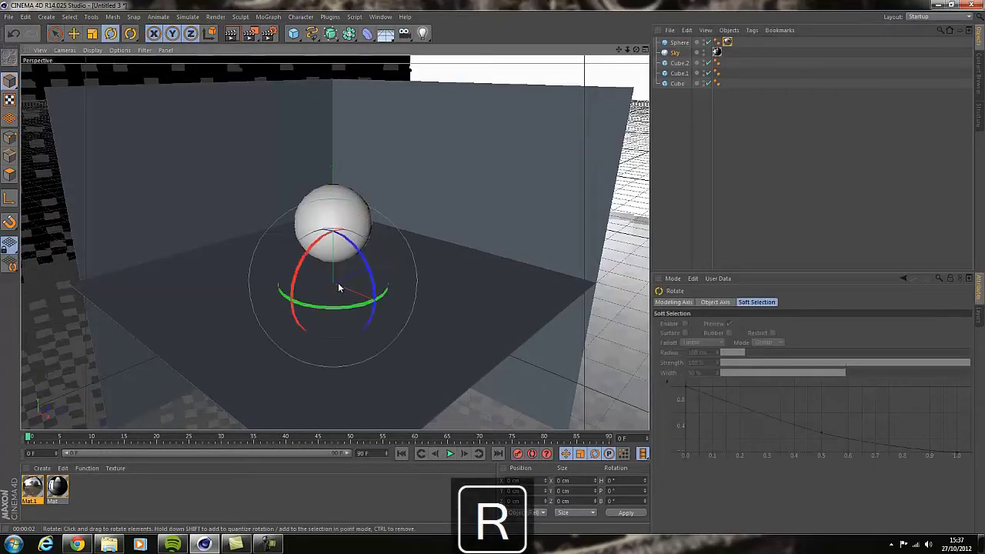
left_click_drag(341, 308, 185, 287)
left_click(231, 33)
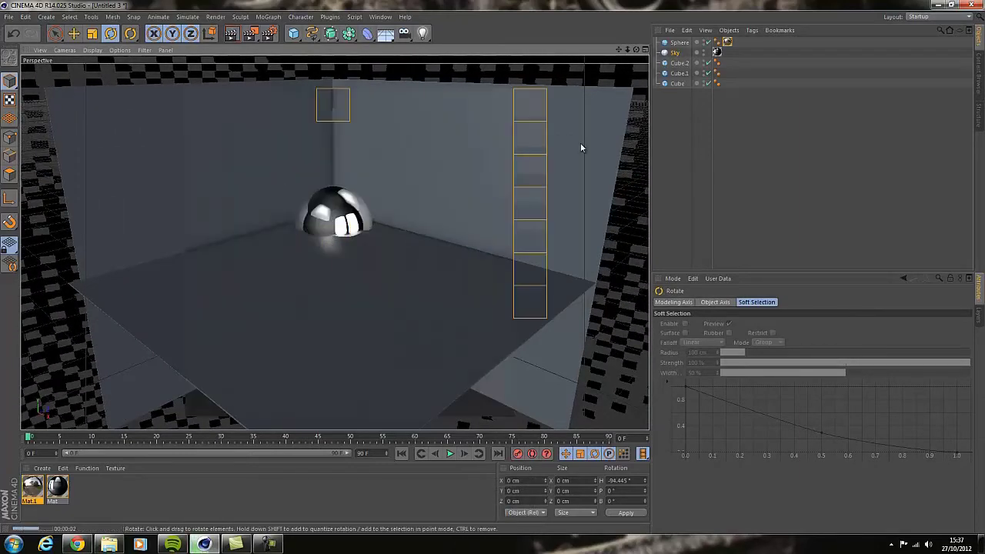
Hide the Sky object, test-render the view without it, restore its visibility and render again for comparison.
left_click(679, 42)
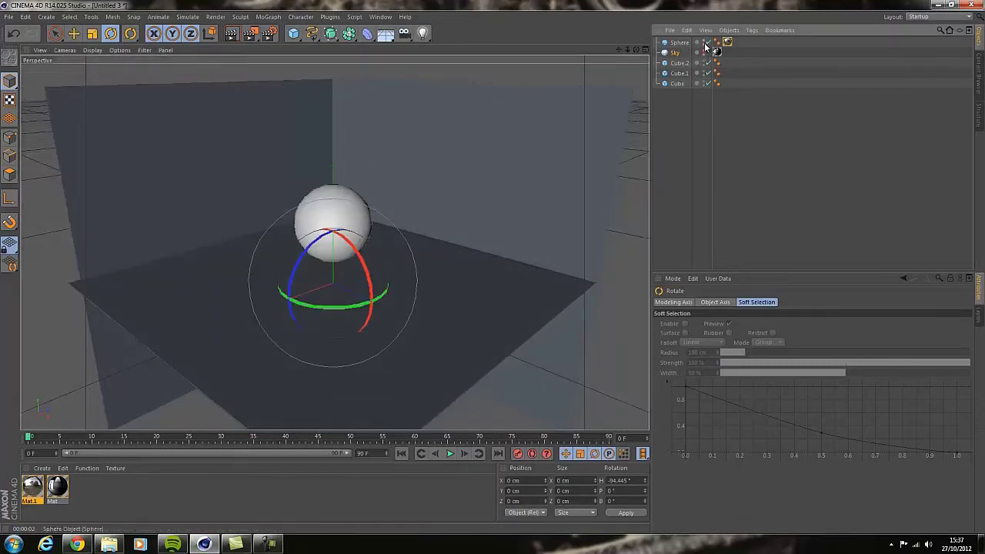
key("ctrl+r")
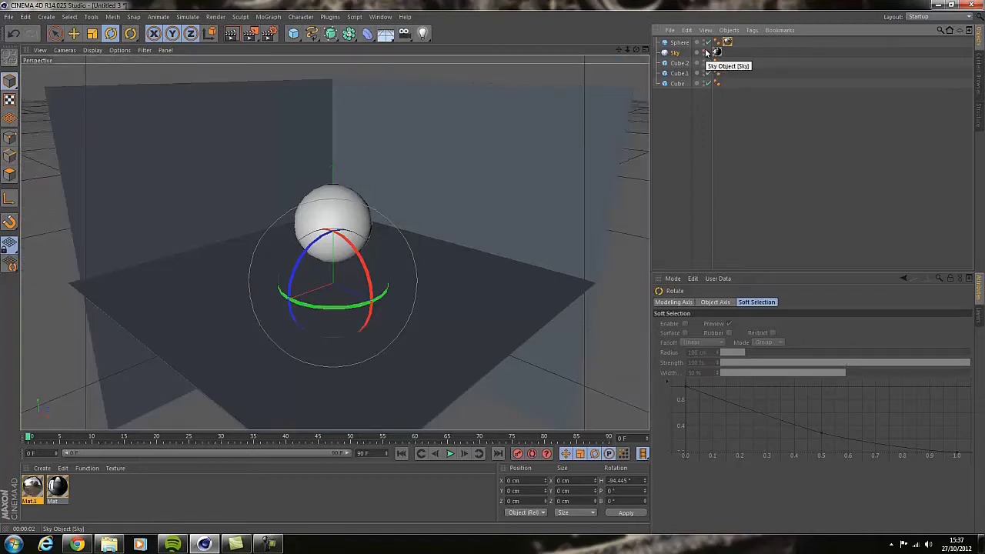
left_click(705, 52)
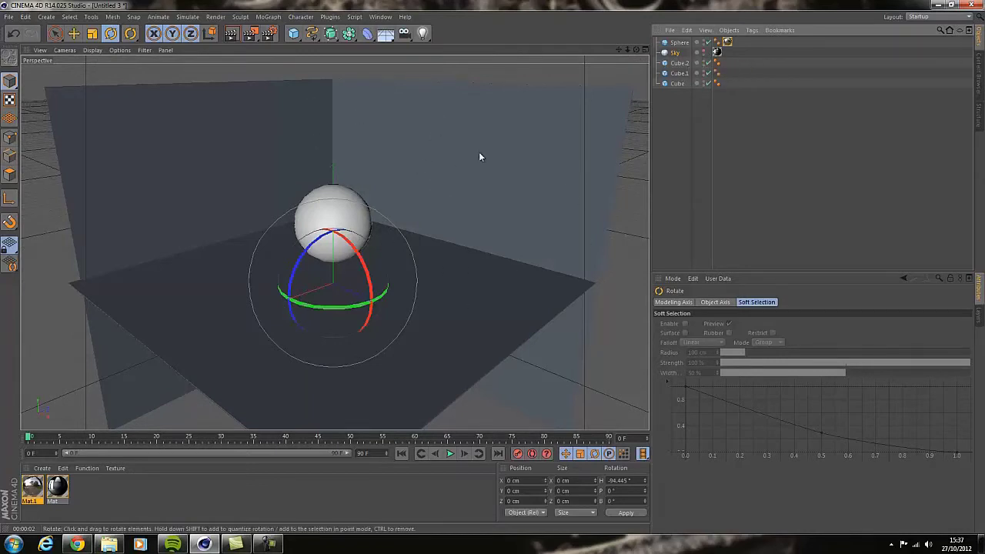
left_click(703, 52)
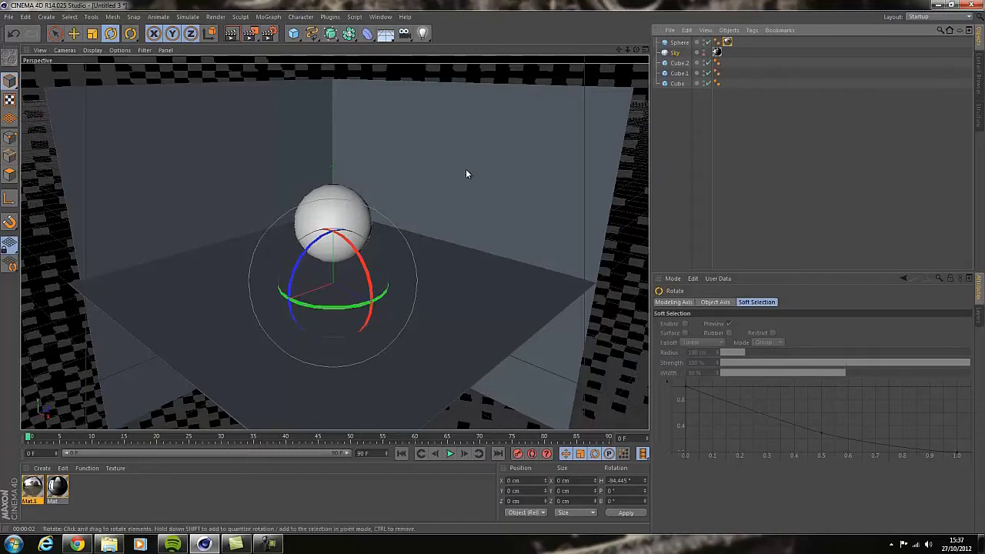
left_click(231, 34)
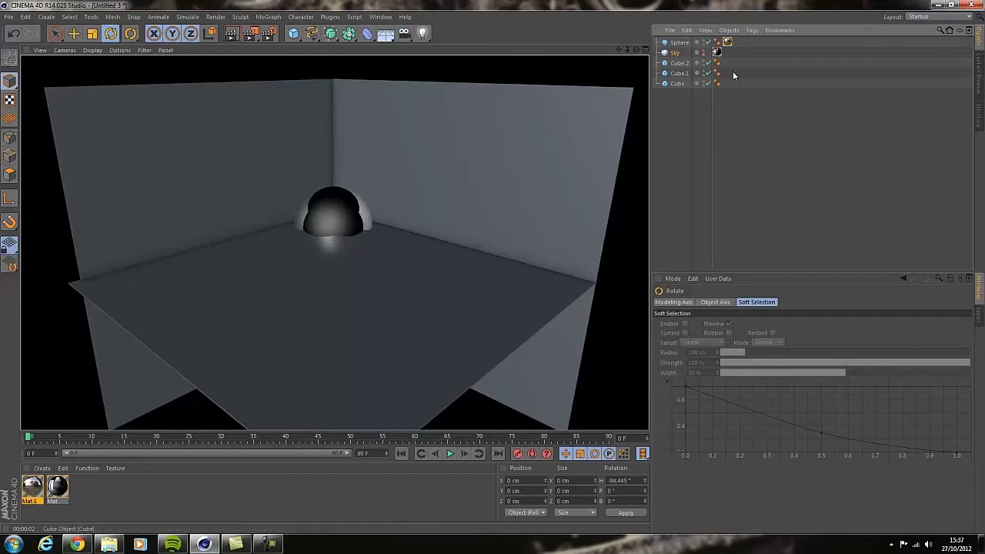
left_click(705, 58)
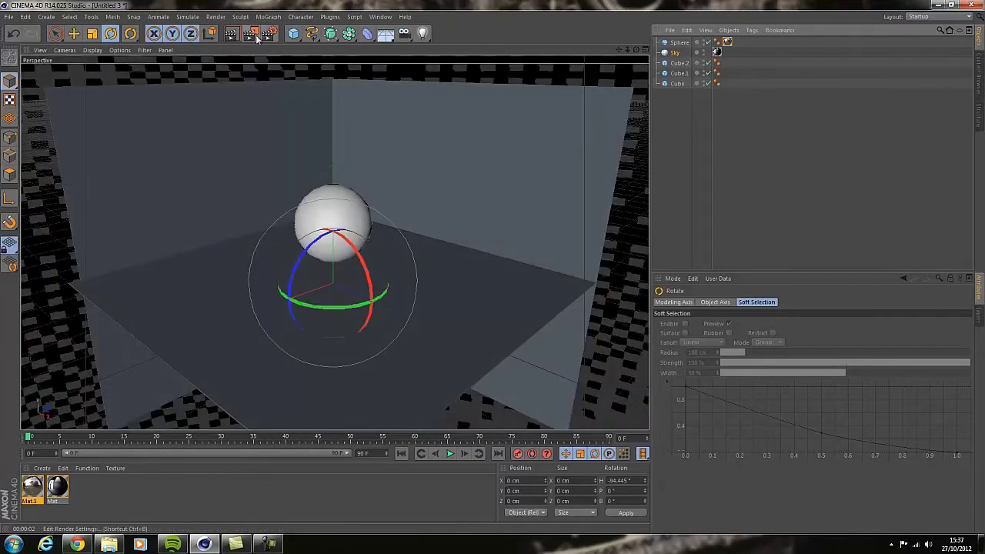
left_click(232, 34)
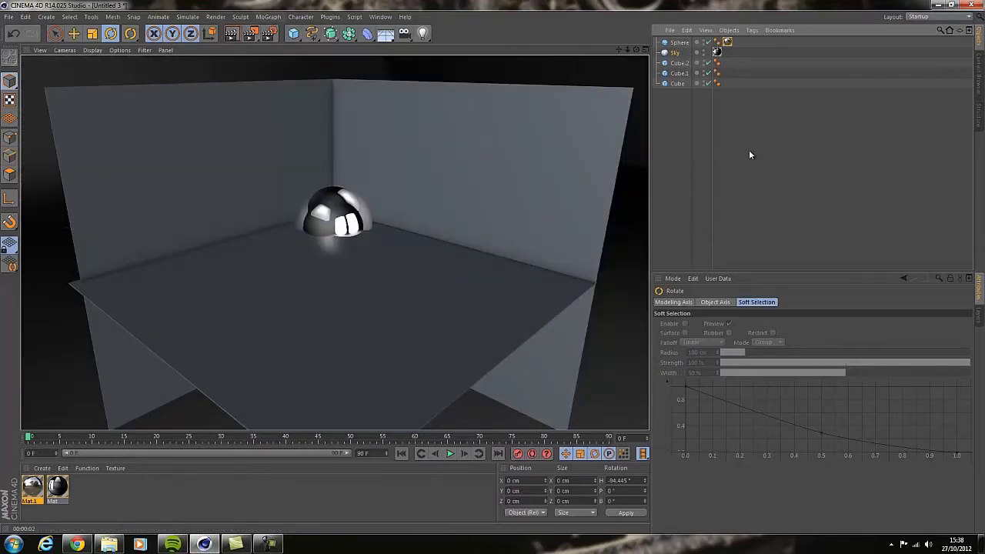
Rotate the Sky object to a heading of about 39° and test-render the view.
key("r")
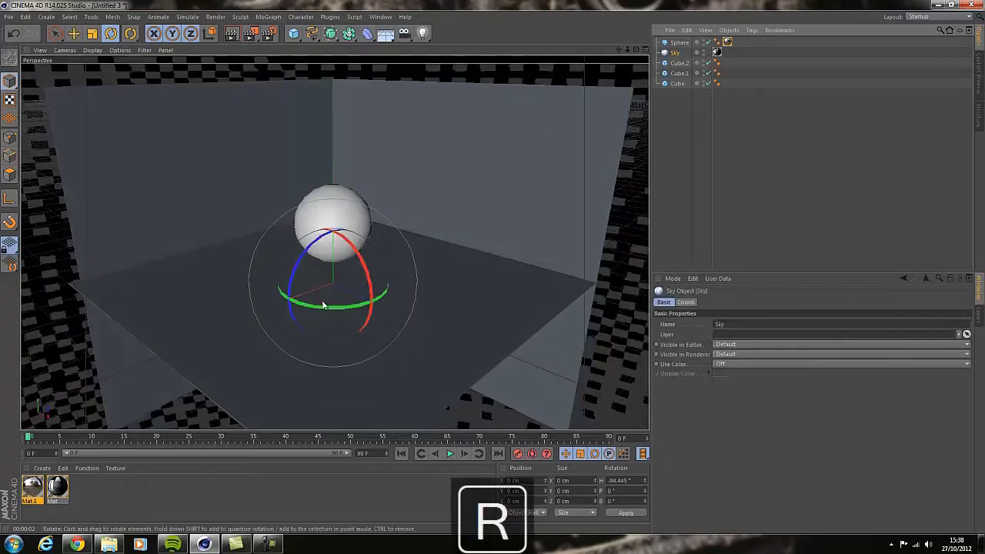
left_click_drag(324, 309, 491, 265)
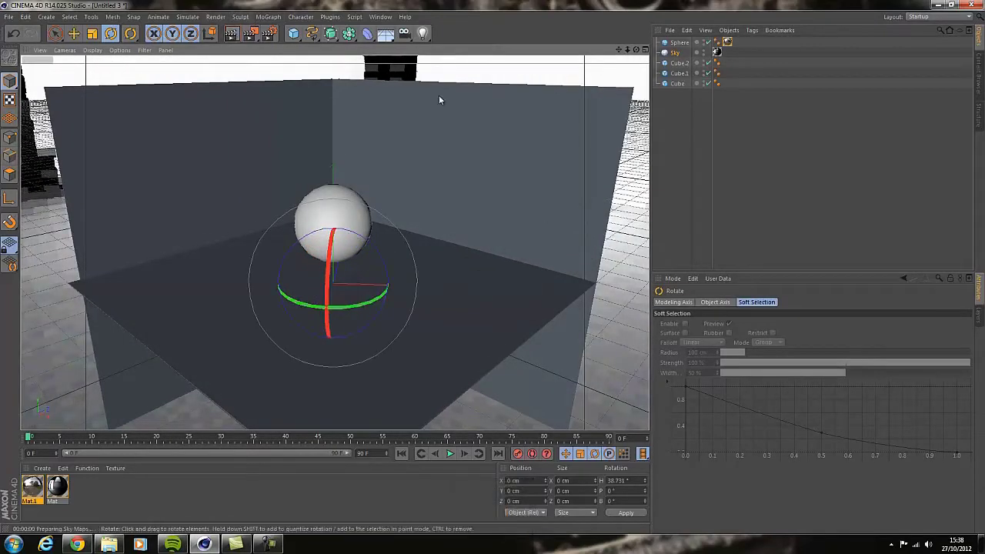
key("ctrl+r")
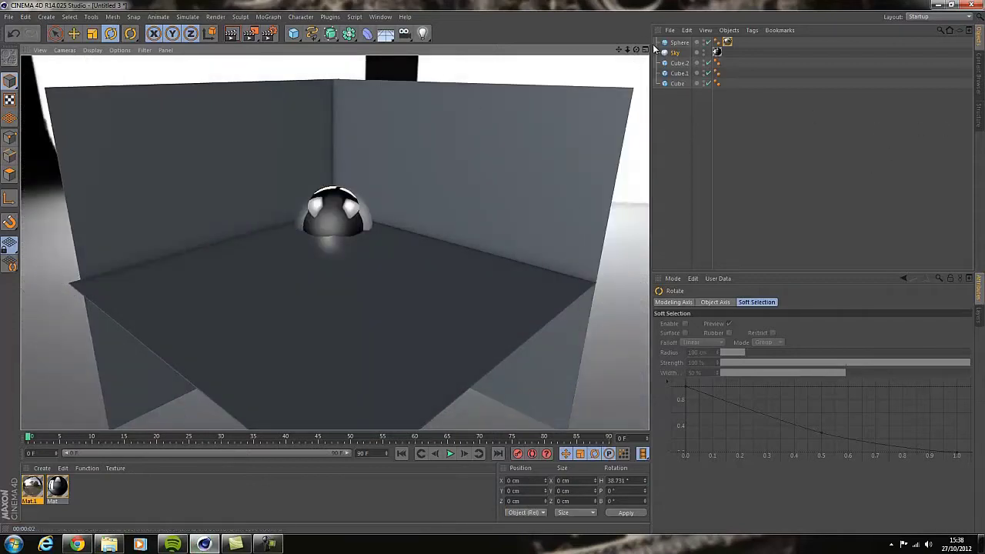
Add a Compositing tag to the Sky object and disable its Seen by Camera option.
right_click(676, 54)
mouse_move(691, 60)
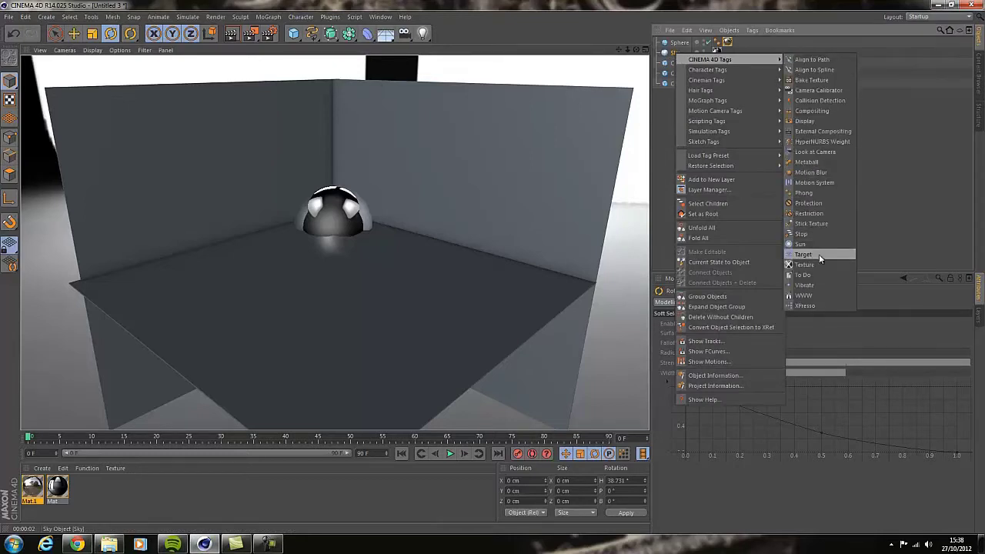
left_click(812, 110)
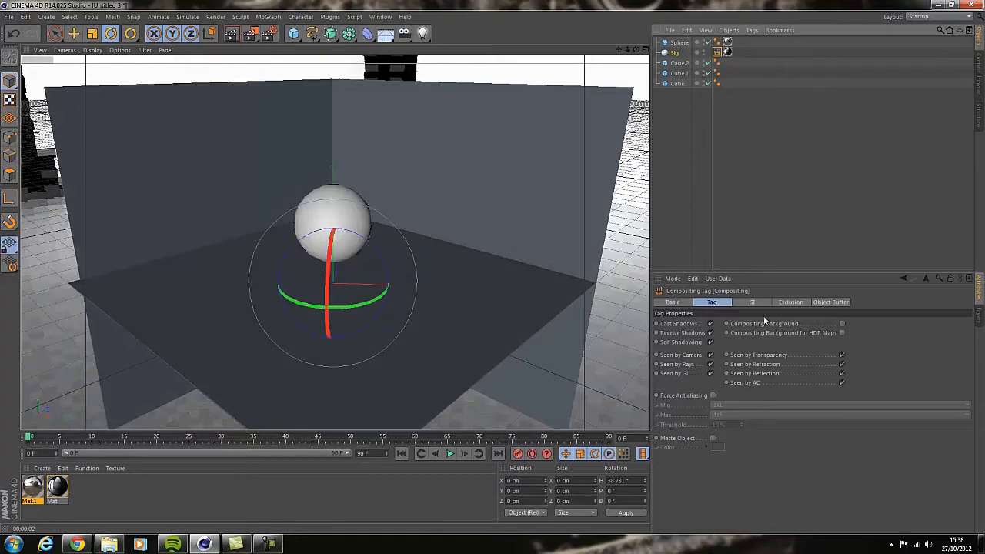
left_click(710, 356)
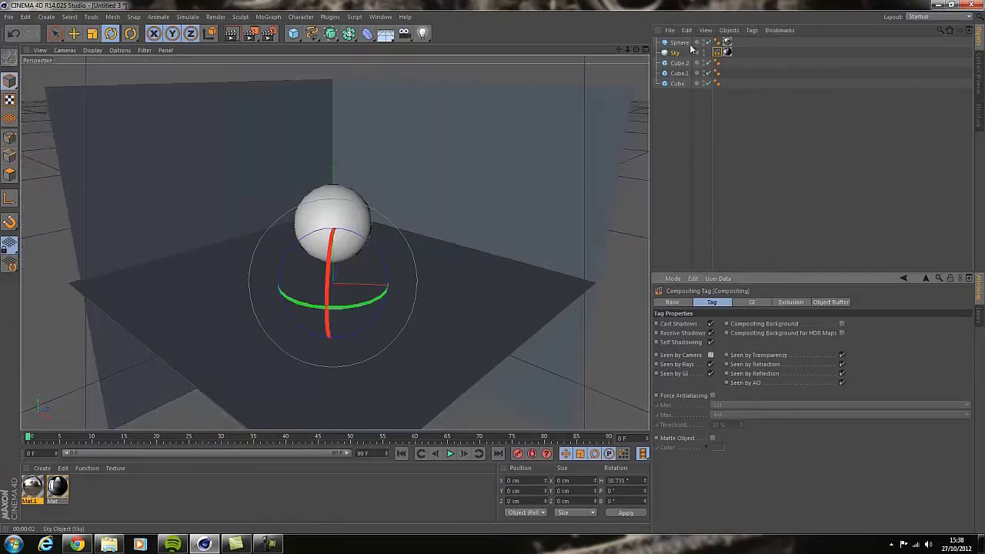
Test-render the view to check the sphere's reflections, and delete the sphere from the scene.
left_click(231, 33)
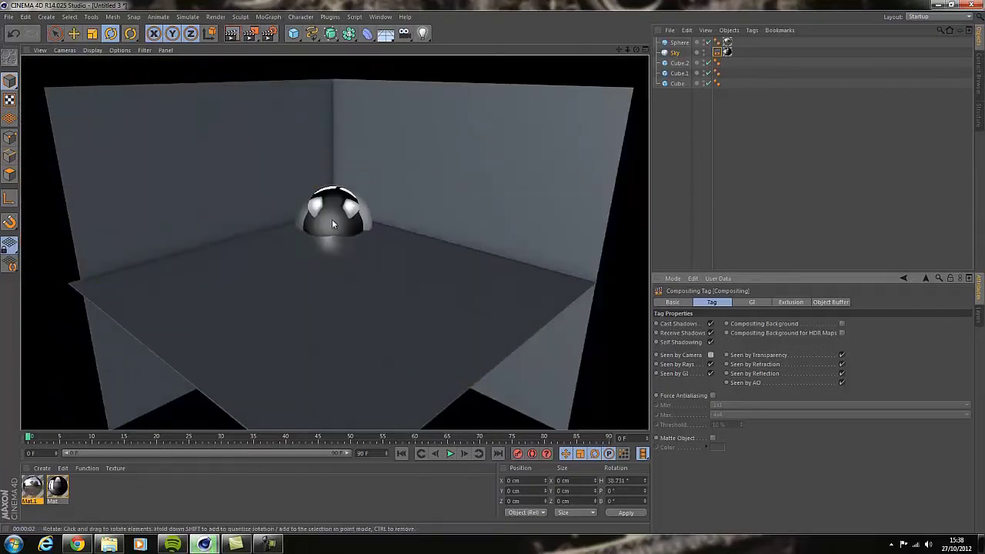
left_click(679, 43)
key("Delete")
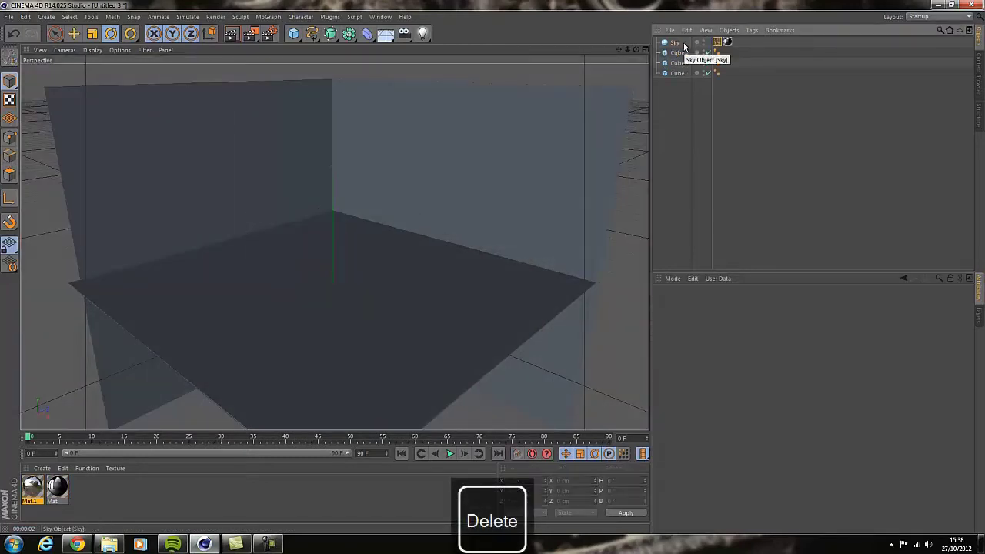
Create a new material and set its Color channel to a light grey of RGB 234, 234, 234.
double_click(92, 488)
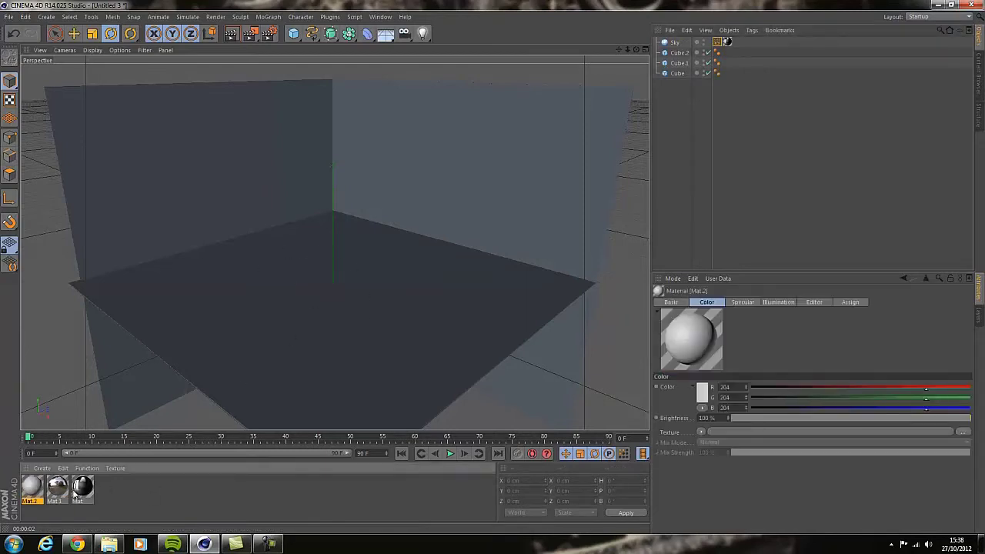
double_click(33, 488)
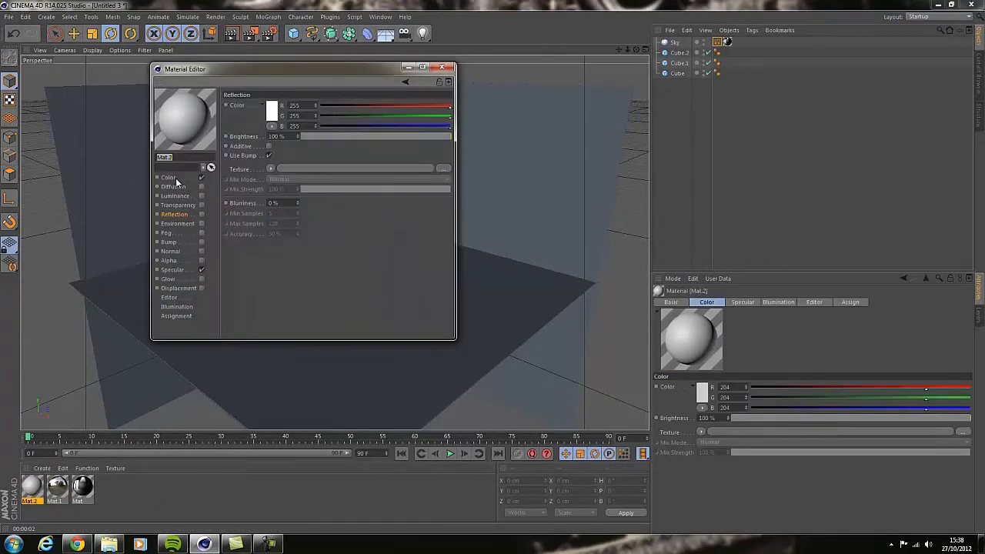
left_click(271, 111)
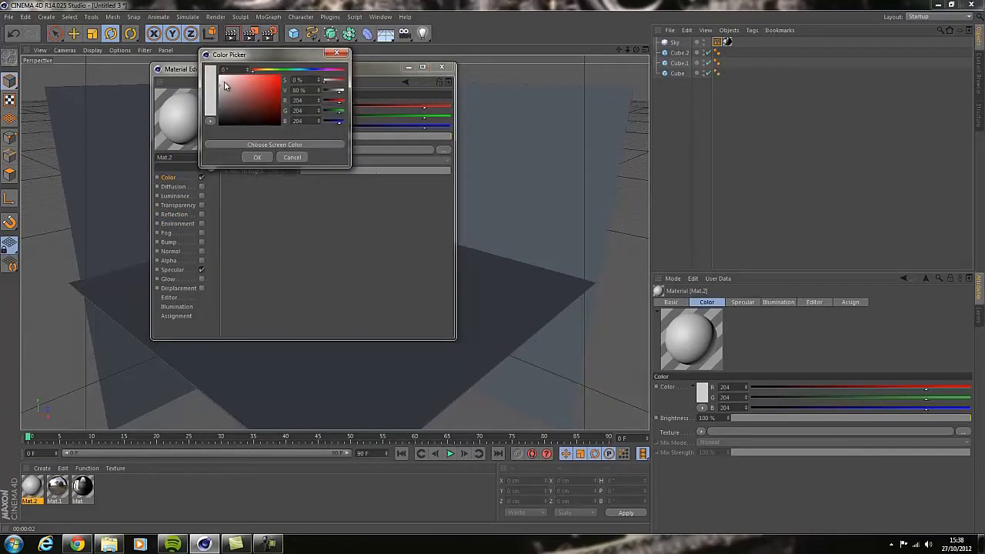
left_click_drag(224, 86, 218, 84)
left_click(256, 157)
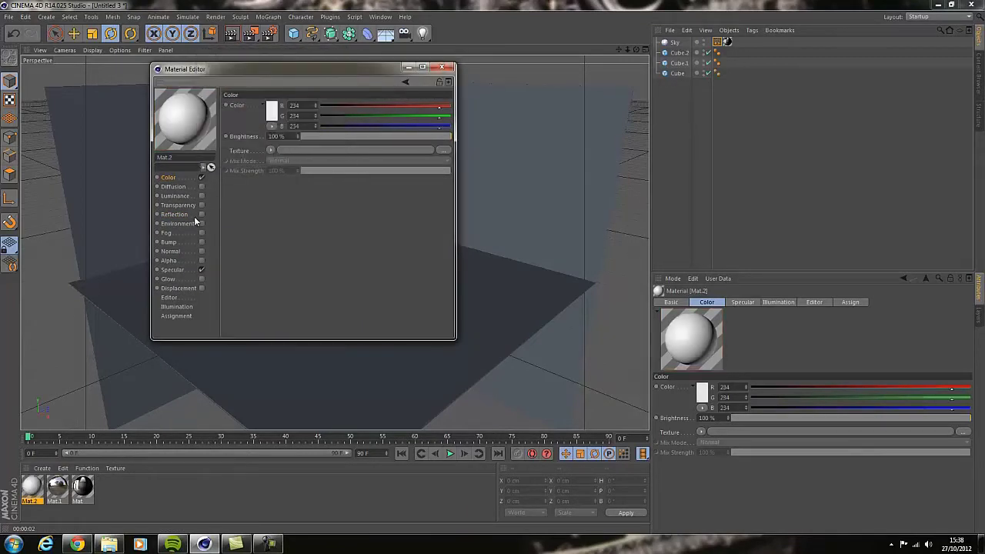
Give the light grey material Reflection at 3% brightness with a Fresnel texture at 5% mix strength, and disable Specular.
left_click(201, 215)
left_click_drag(326, 141, 305, 136)
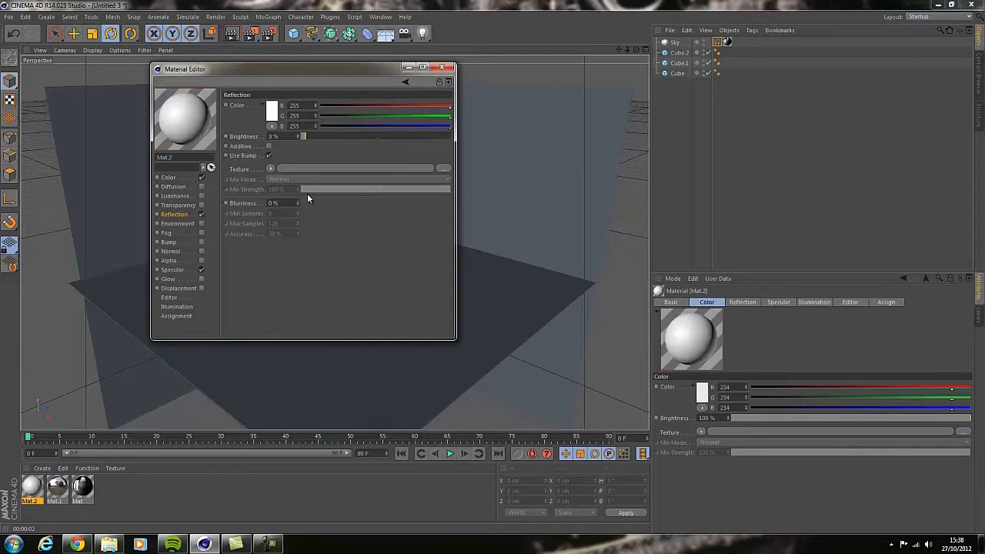
left_click(270, 169)
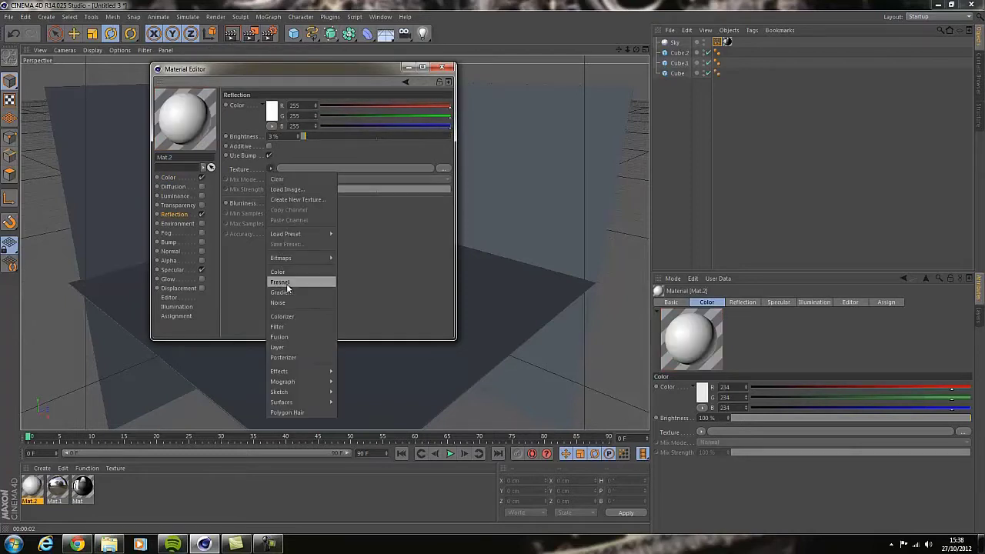
left_click(280, 282)
left_click(306, 220)
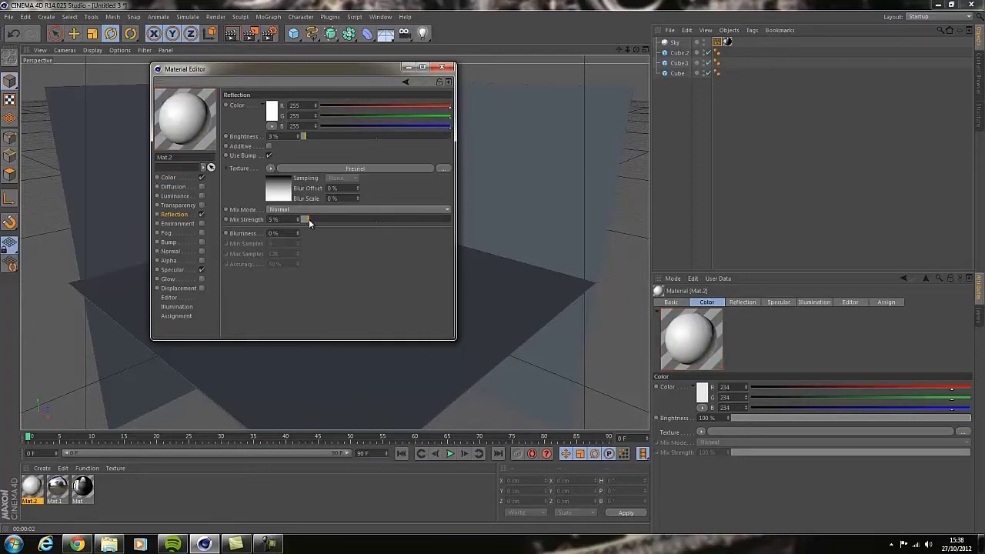
left_click(202, 269)
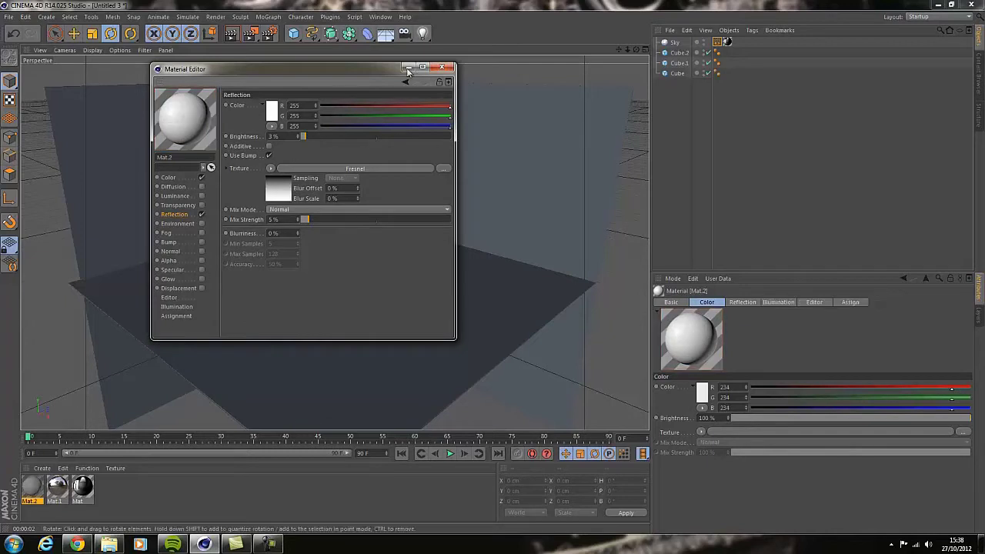
left_click(445, 68)
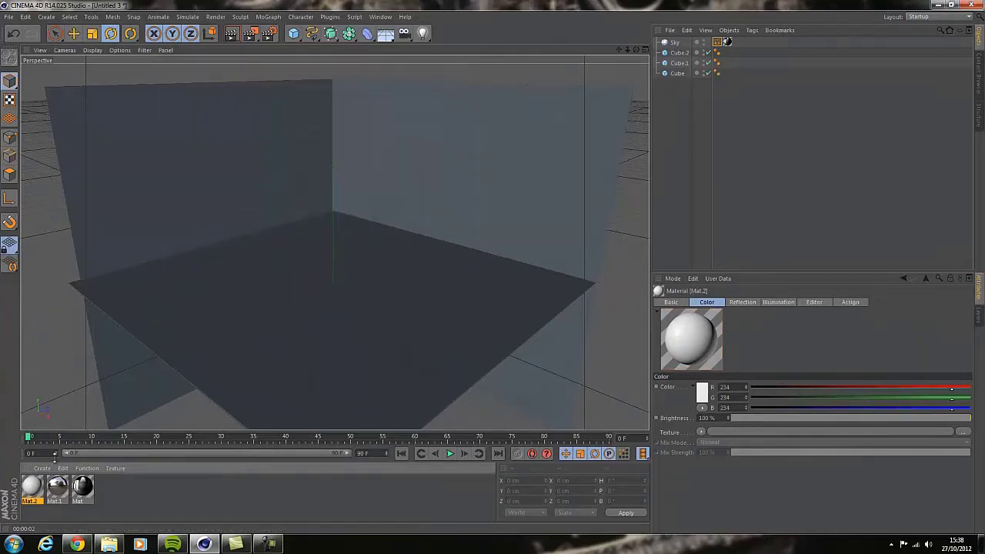
Apply the light grey material to the floor and both walls, and test-render the view.
left_click_drag(291, 297, 293, 297)
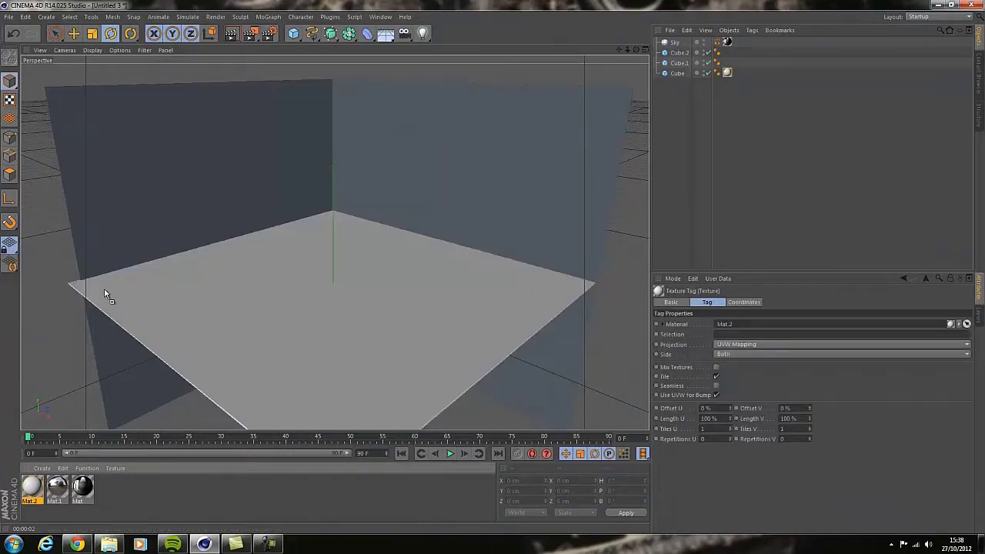
left_click_drag(106, 295, 67, 410)
left_click_drag(371, 203, 373, 203)
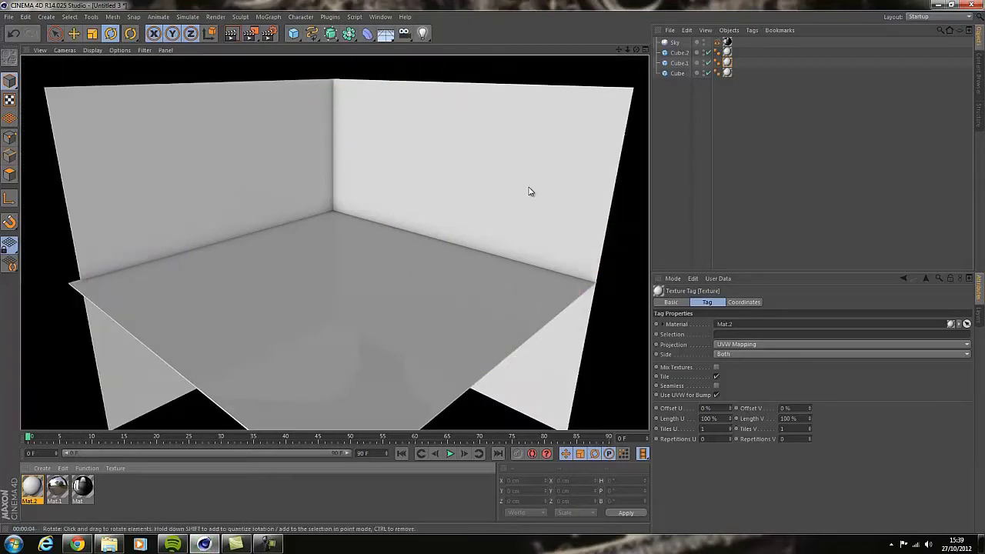
Select both wall cubes and raise them together to a Y position of about 408 cm.
left_click(680, 53)
left_click(680, 62, "shift")
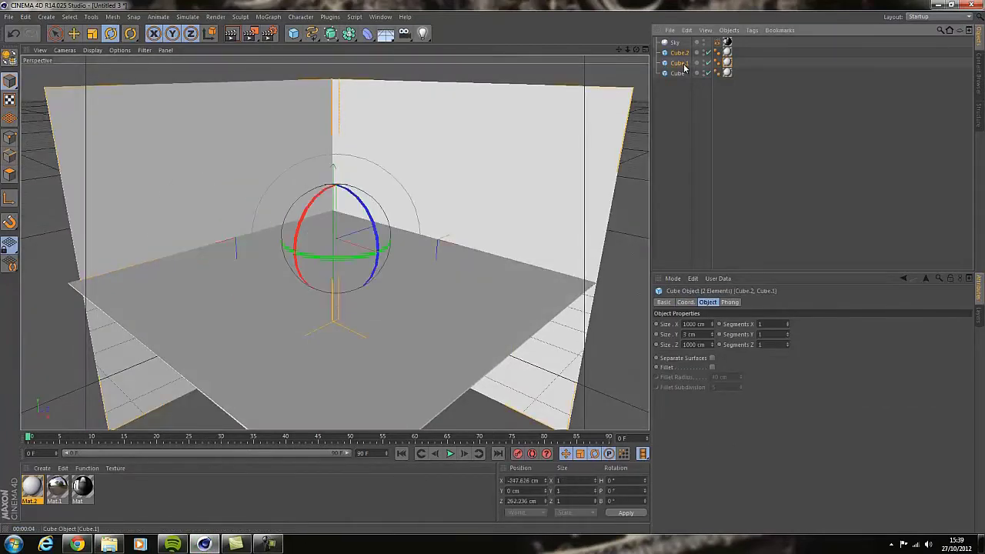
key("space")
left_click_drag(335, 151, 495, 273)
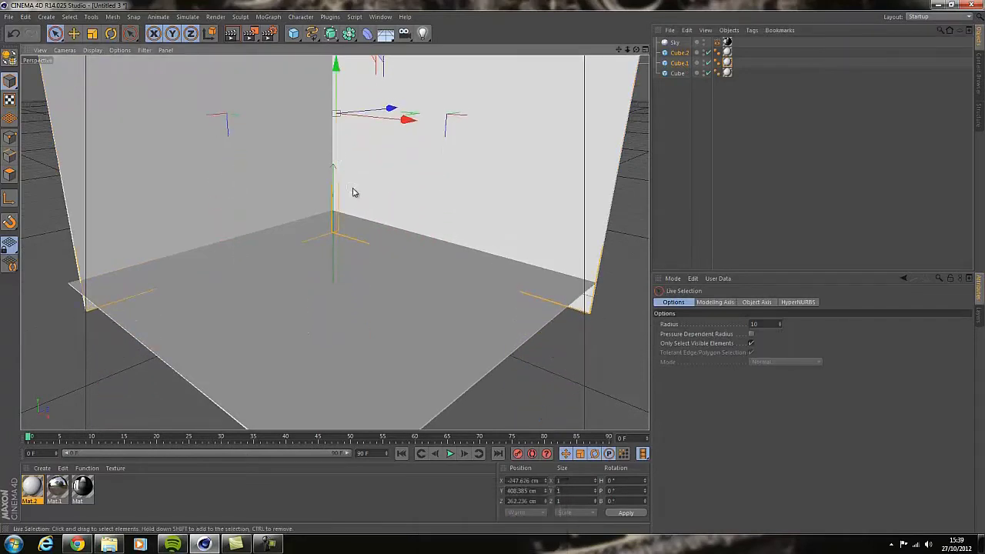
Rename the floor cube as Floor.
left_click(659, 80)
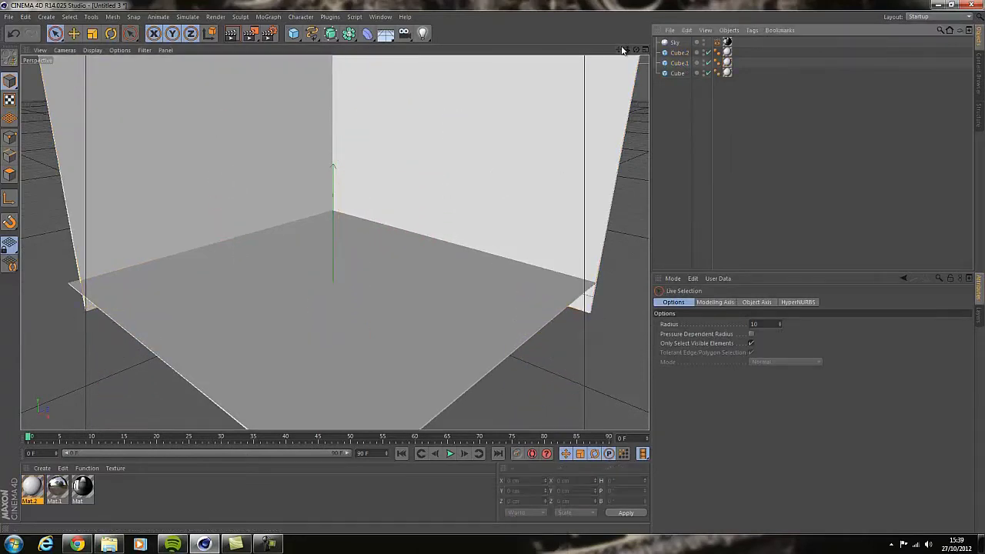
left_click_drag(624, 50, 431, 231)
left_click(677, 73)
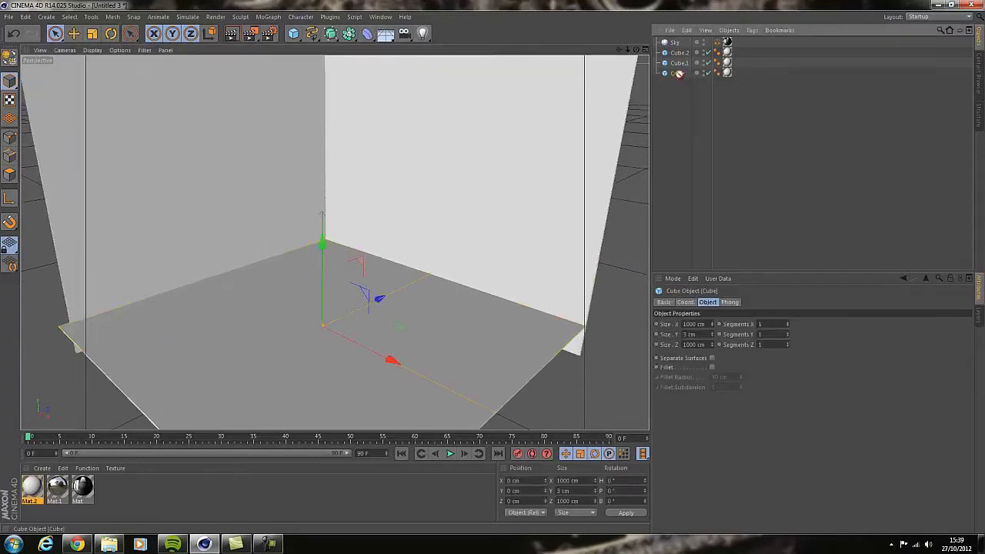
double_click(677, 73)
type("Floor")
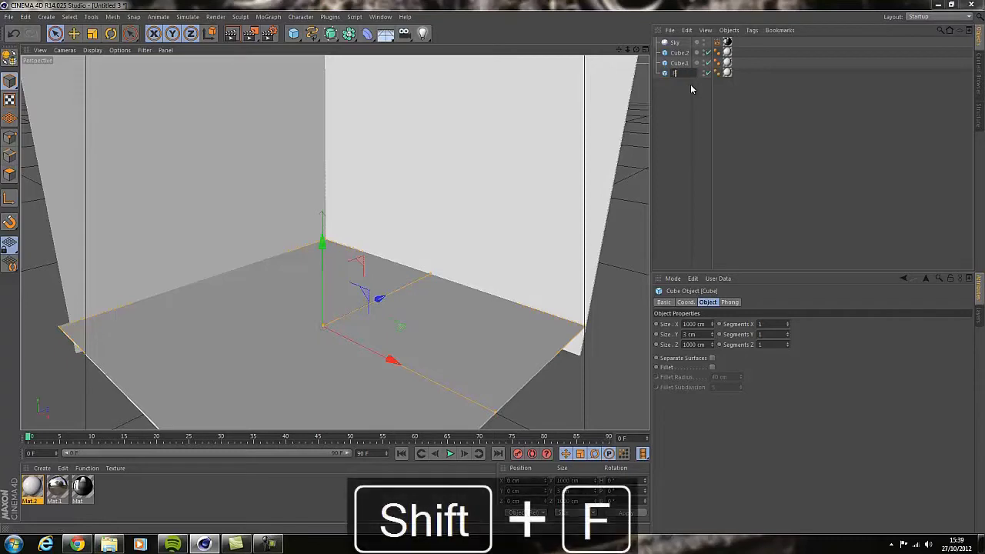
key("Return")
Rename the two wall cubes as Right Wall and Left Wall.
double_click(681, 63)
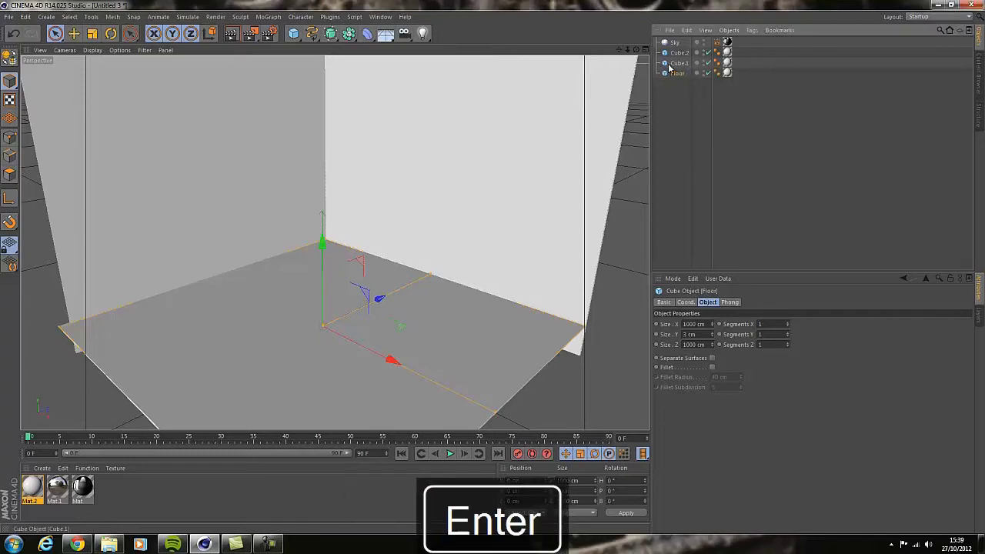
type("Right Wall")
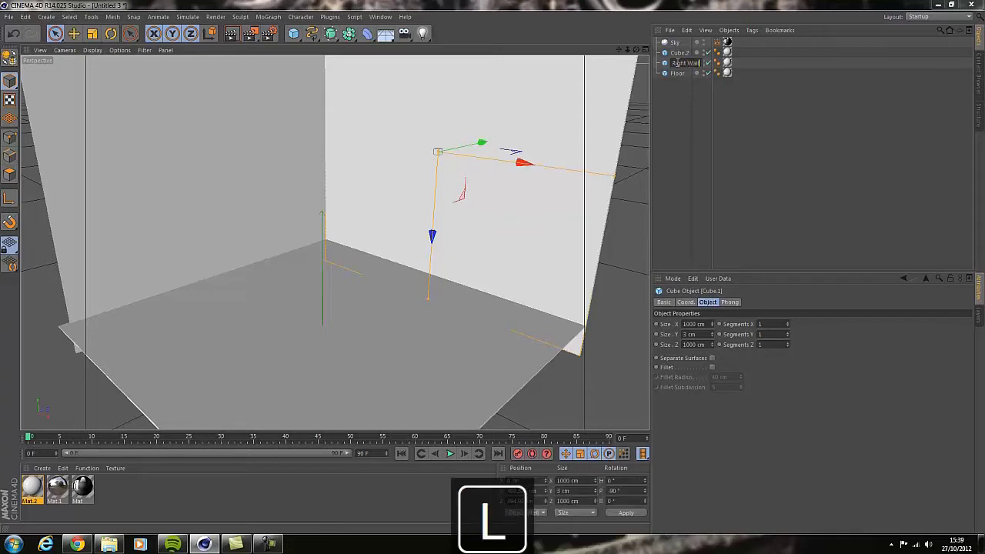
key("Return")
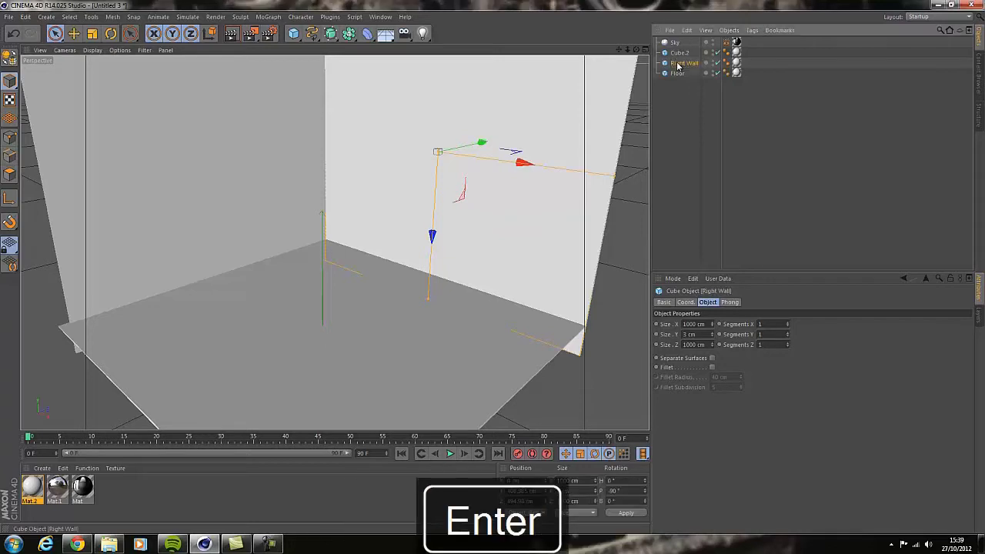
double_click(682, 53)
type("Left Wall")
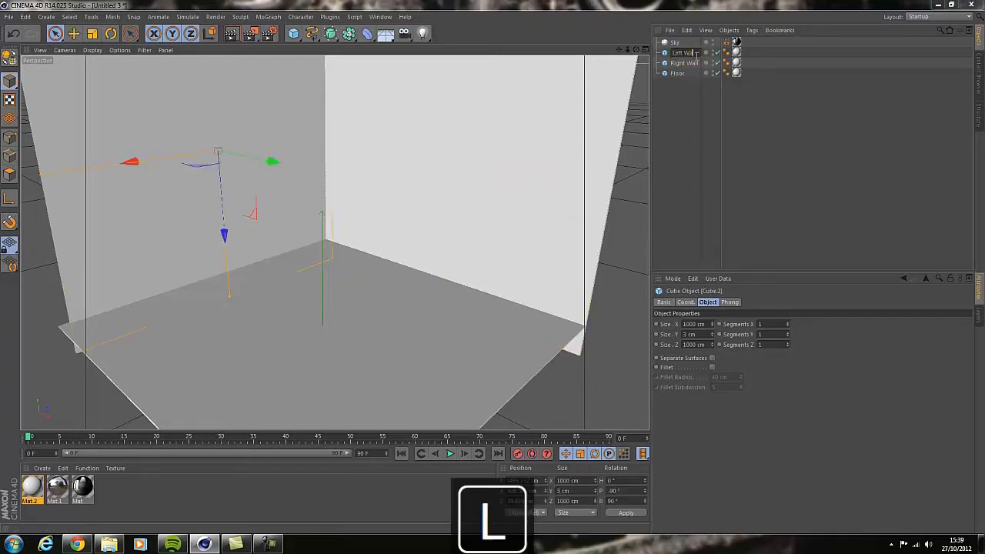
key("Return")
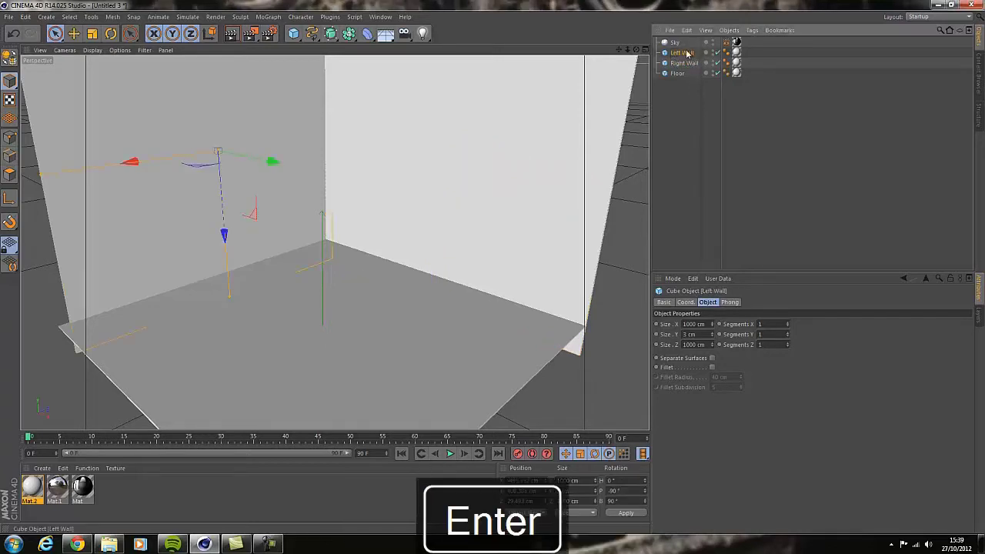
left_click(681, 97)
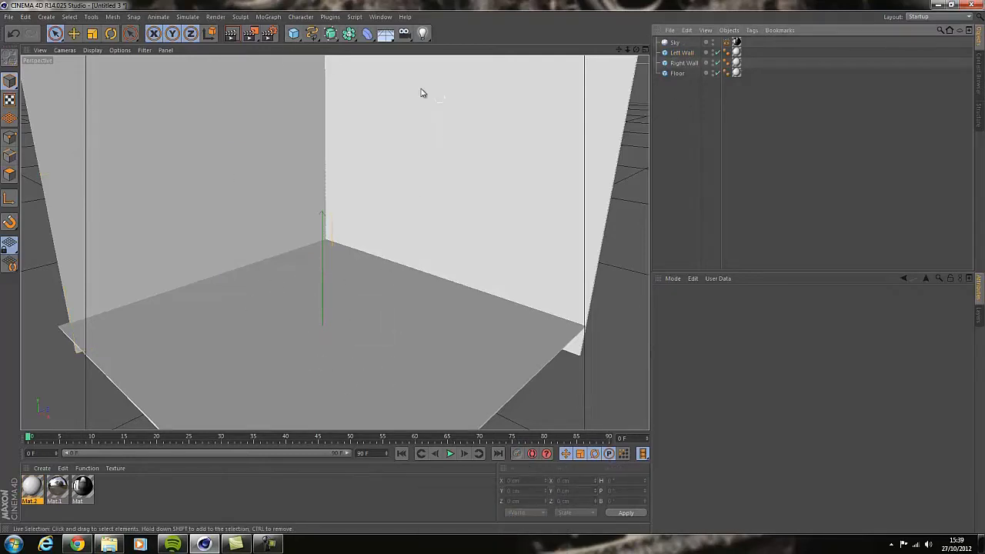
Add a cylinder primitive and raise it above the floor to a Y position of about 332 cm.
left_click(293, 33)
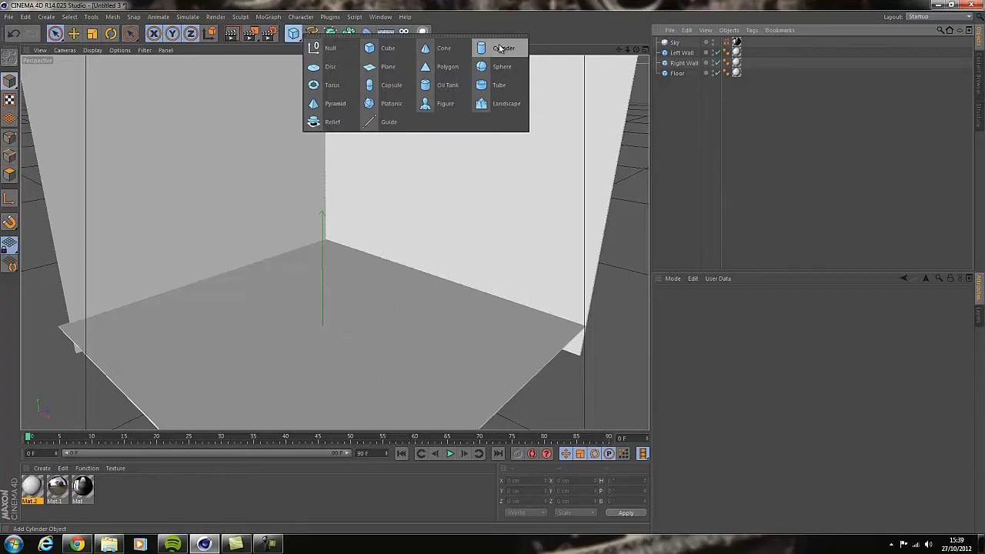
left_click(501, 48)
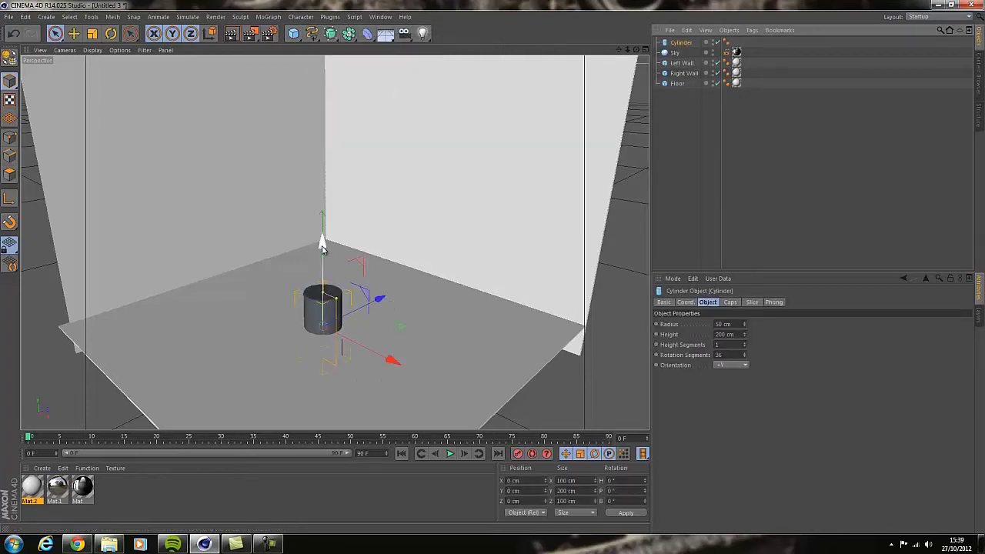
left_click_drag(324, 237, 334, 109)
Flatten the cylinder into a disc with a height of 8 cm and a radius of 161 cm.
left_click_drag(322, 165, 323, 208)
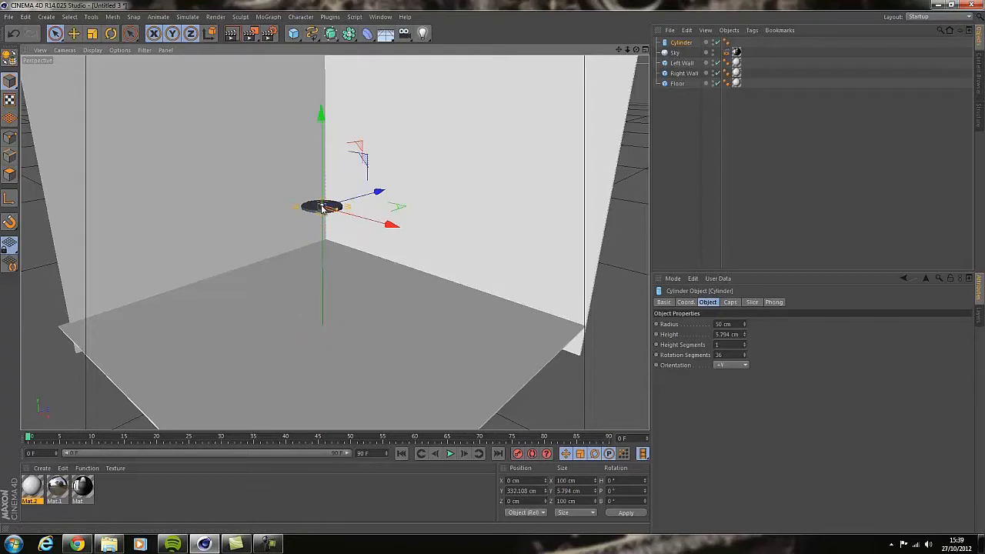
left_click(740, 334)
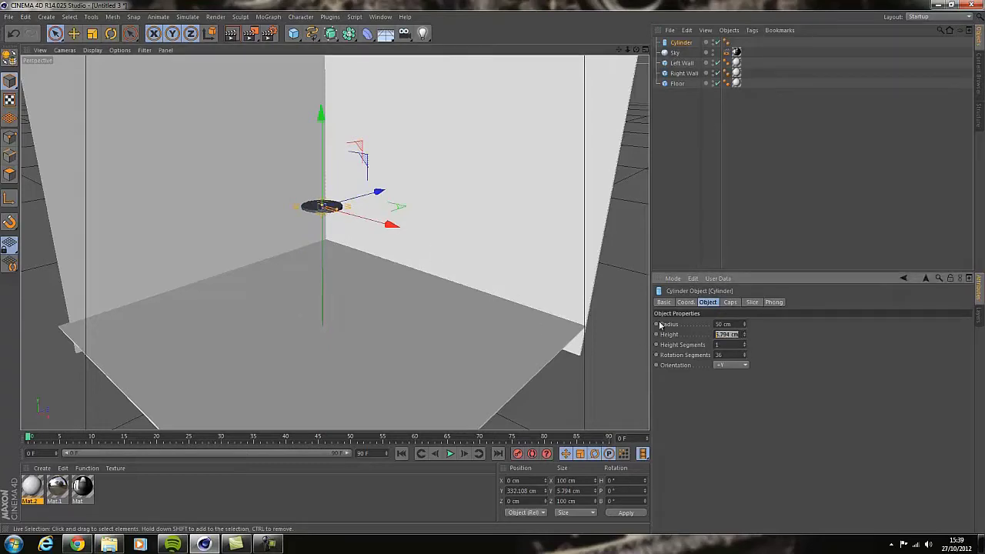
type("5")
key("Return")
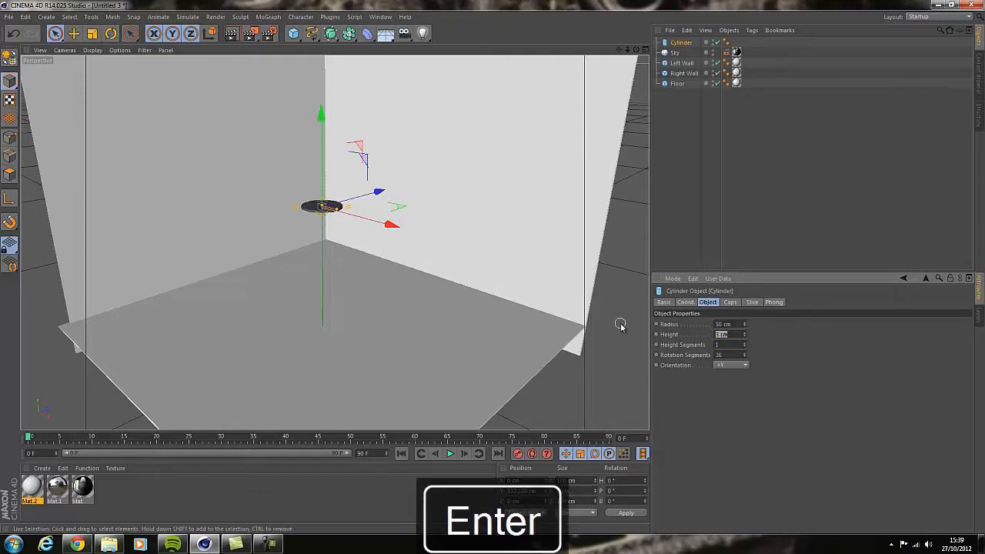
type("8")
key("Return")
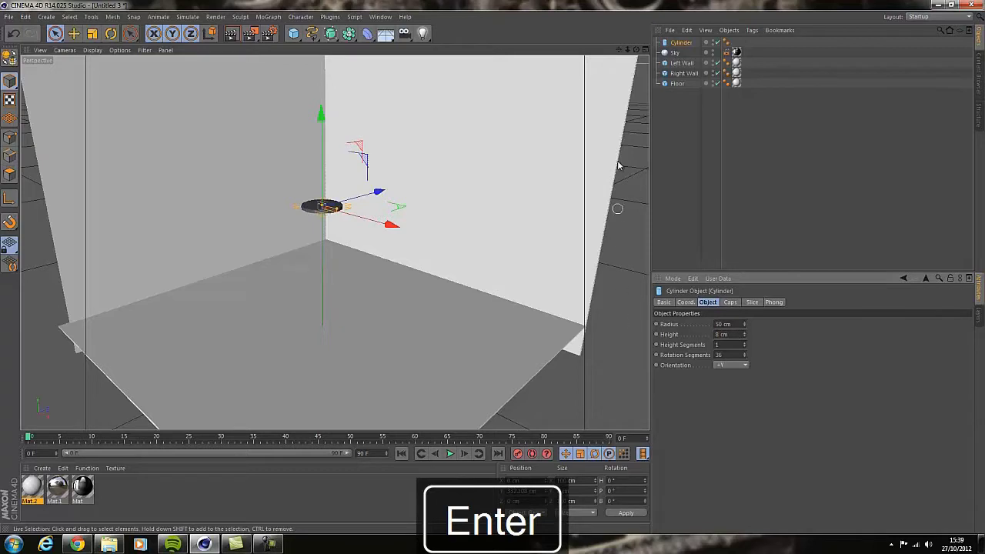
left_click_drag(744, 324, 745, 326)
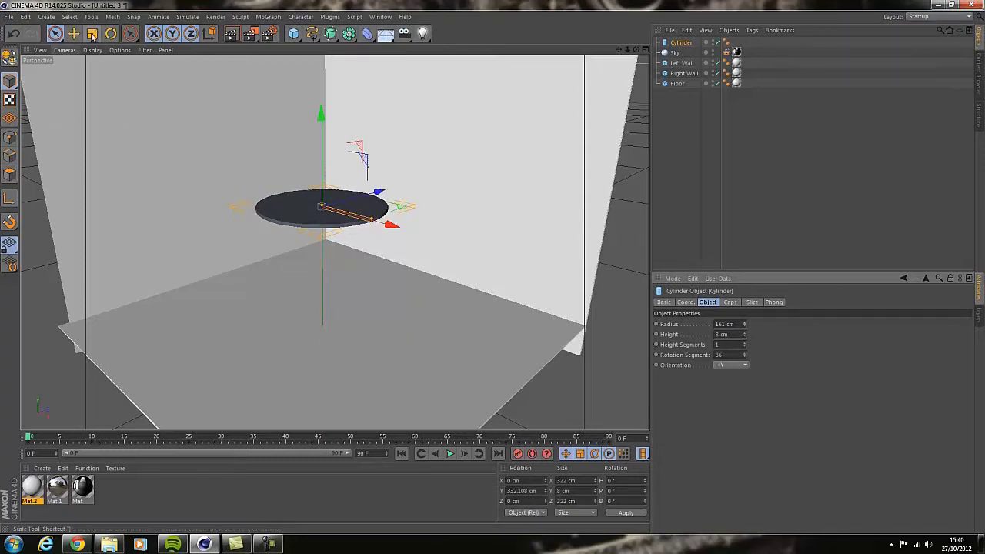
Scale the disc up uniformly to about 521 cm across and 13 cm thick.
key("t")
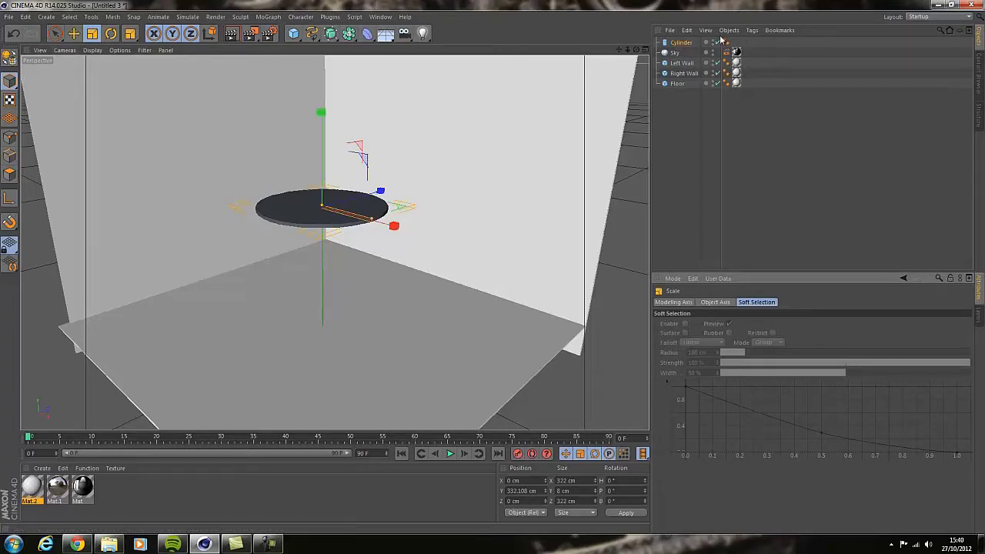
left_click_drag(576, 152, 585, 171)
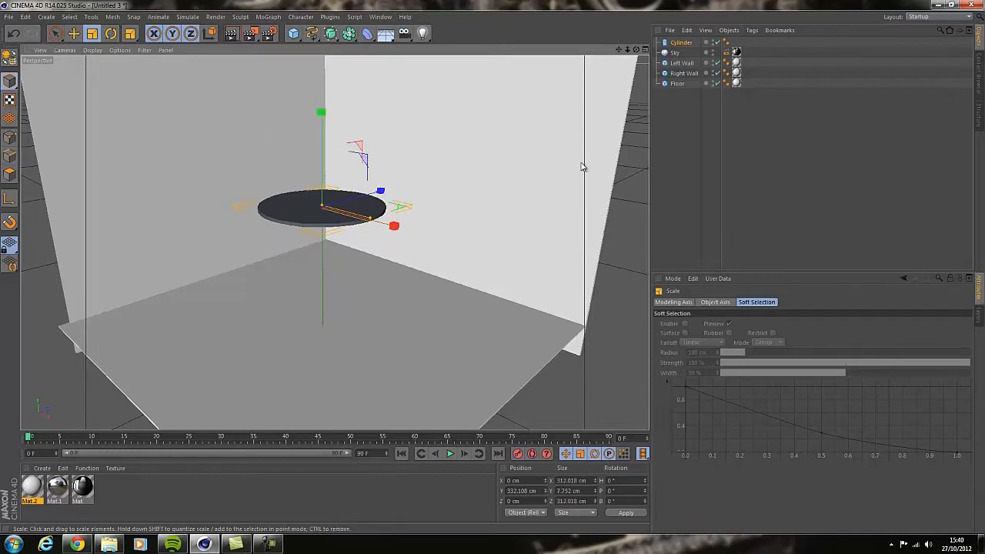
key("ctrl+z")
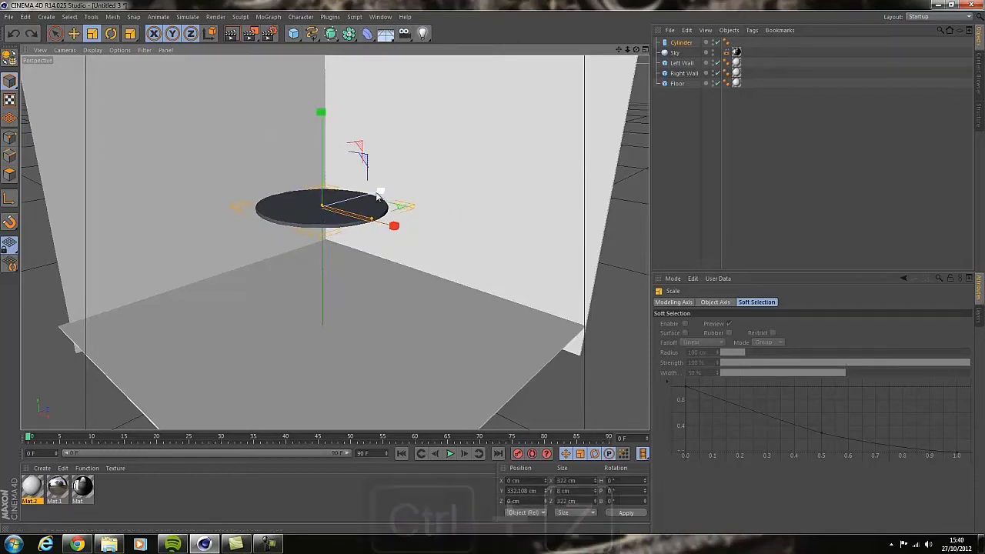
left_click_drag(381, 193, 409, 178)
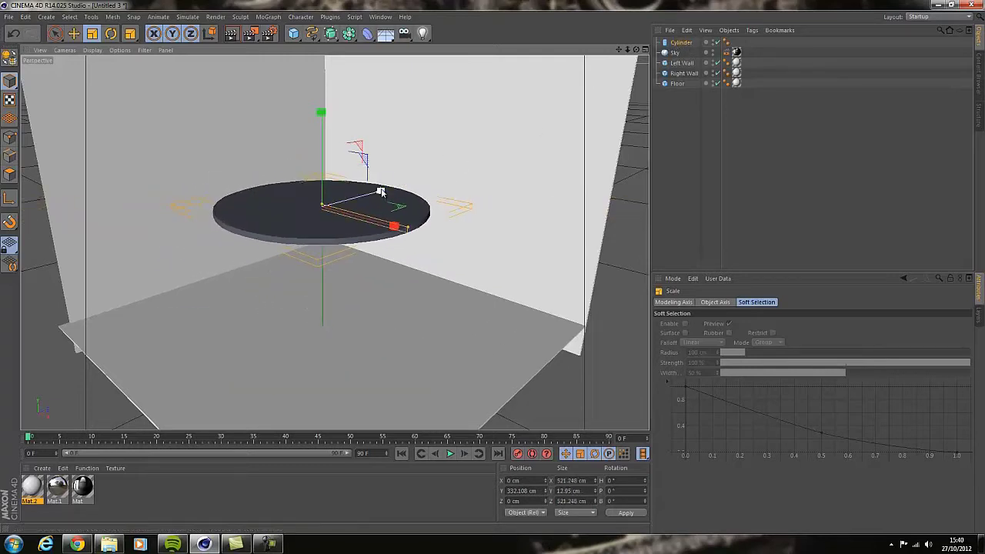
mouse_move(378, 193)
left_mouse_down()
mouse_move(352, 205)
mouse_move(378, 193)
left_mouse_up()
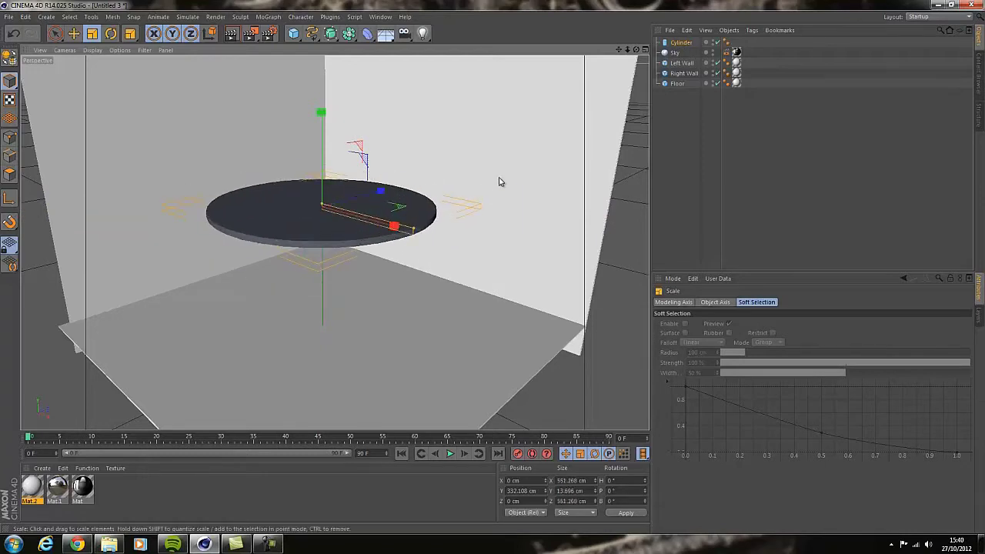
key("ctrl+z")
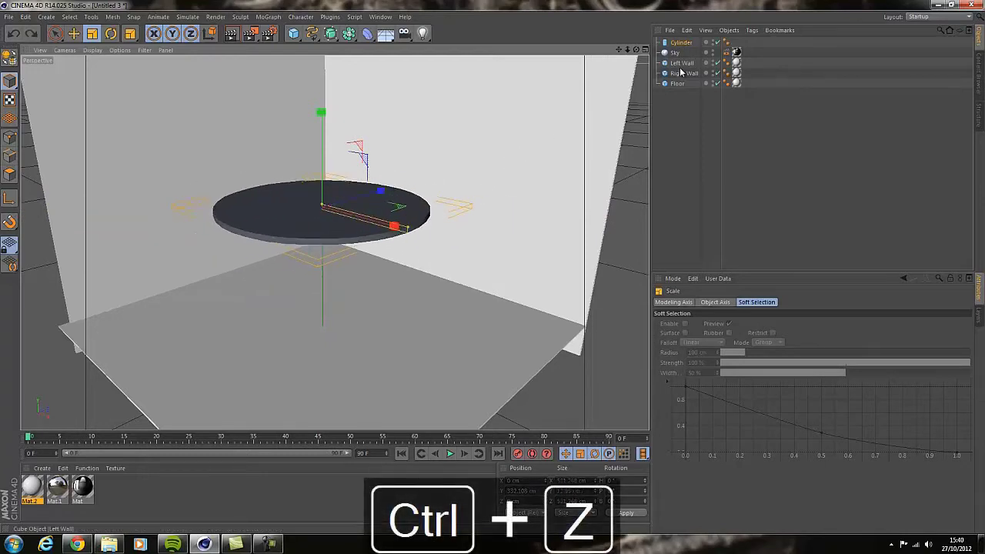
Make the disc editable and narrow it into an oval by scaling its Z size to about 314 cm.
left_click(684, 44)
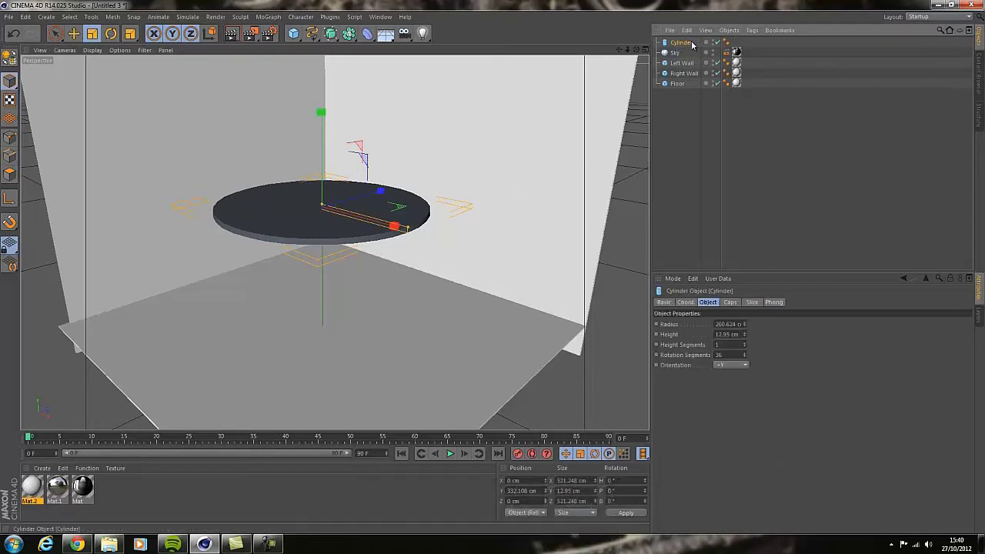
key("c")
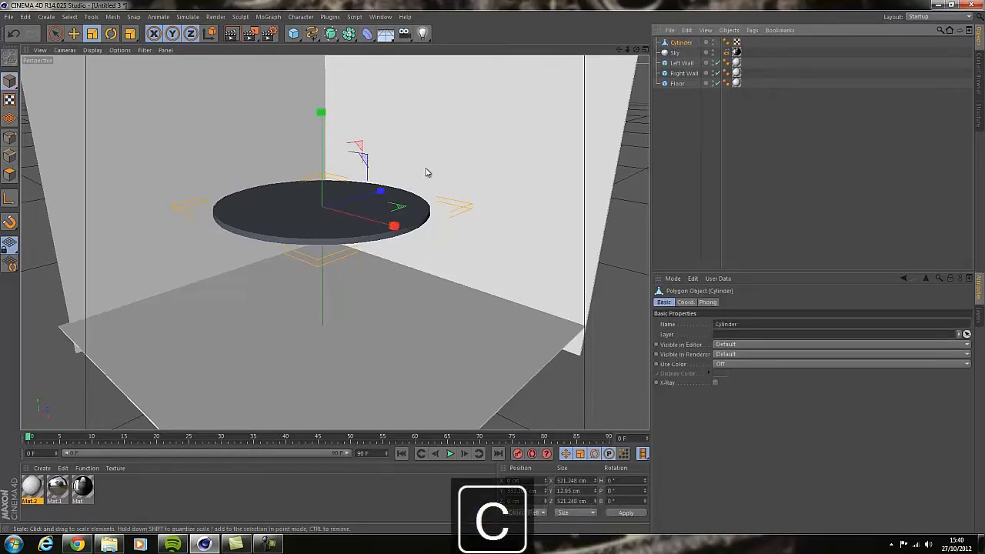
left_click_drag(380, 192, 359, 205)
Rotate the oval upright to a bank angle of 90°, facing the left wall.
key("space")
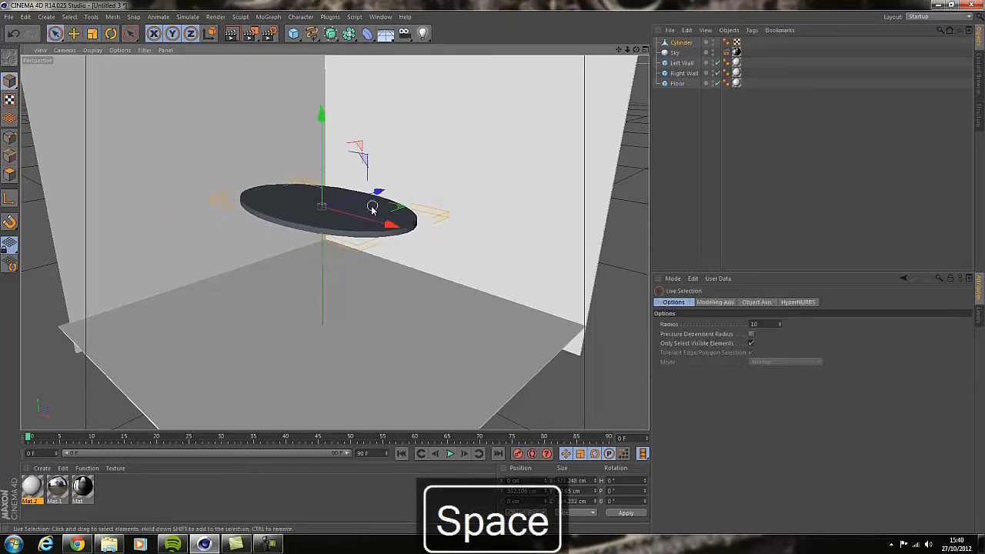
key("r")
left_click_drag(356, 234, 354, 294)
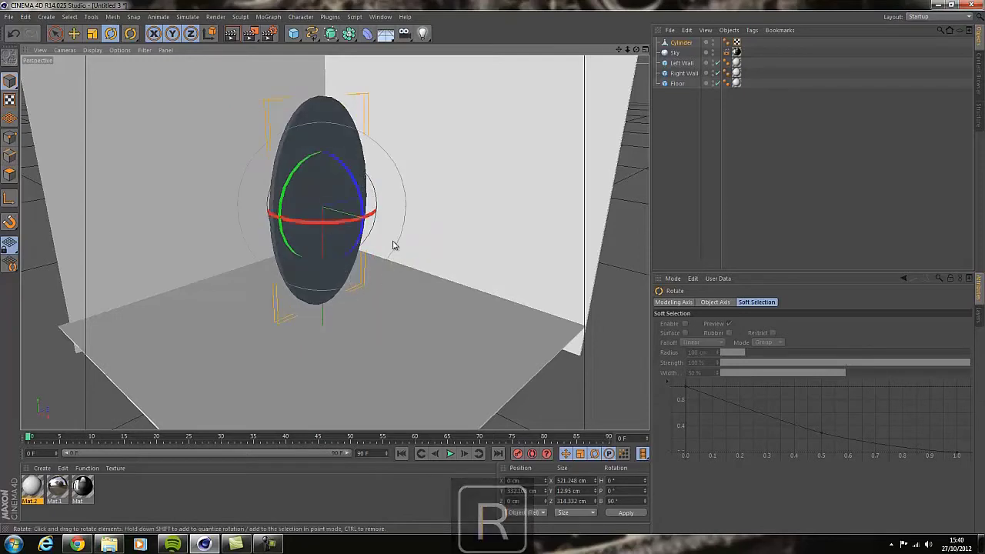
Shrink the oval to about 286 by 173 cm and place it in the left wall at an X position of about -494 cm.
key("t")
left_click_drag(485, 161, 263, 202)
key("space")
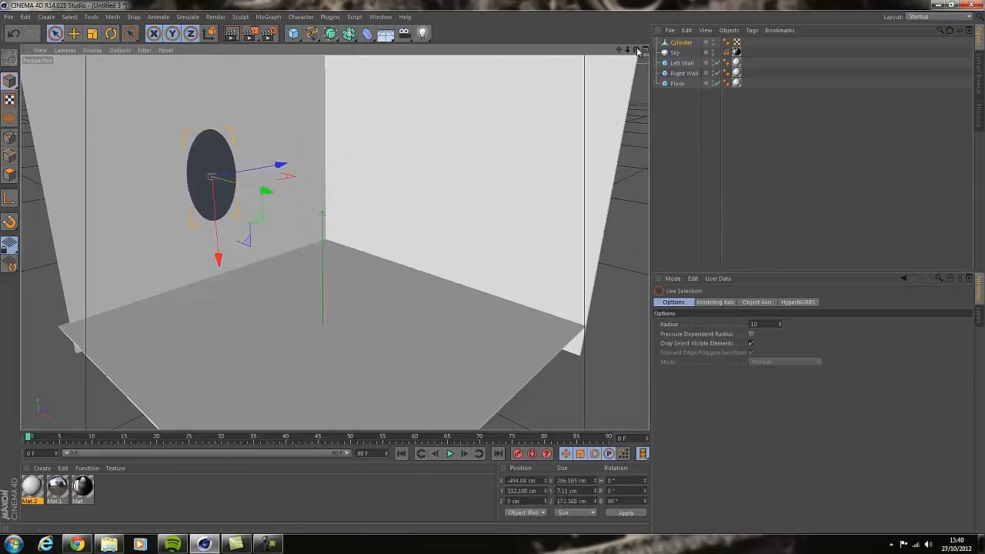
Thicken the oval along its Y axis to about 28 cm so it pokes through both sides of the left wall.
left_click_drag(638, 50, 493, 271)
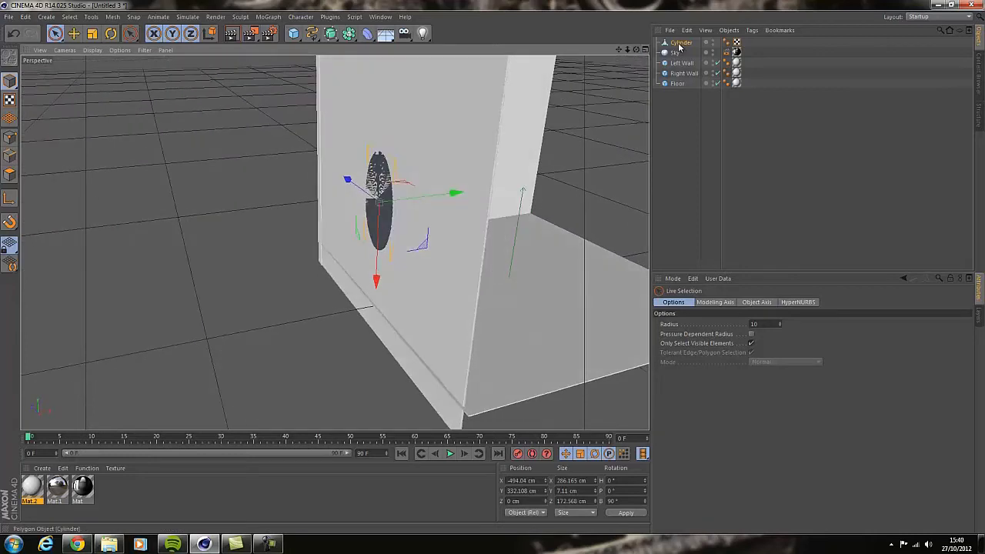
key("t")
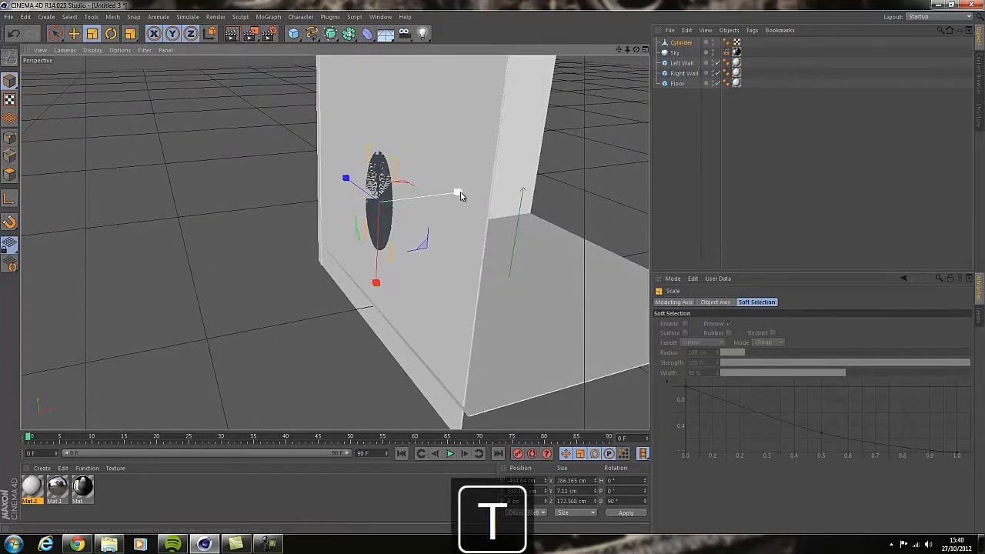
left_click_drag(461, 196, 466, 150)
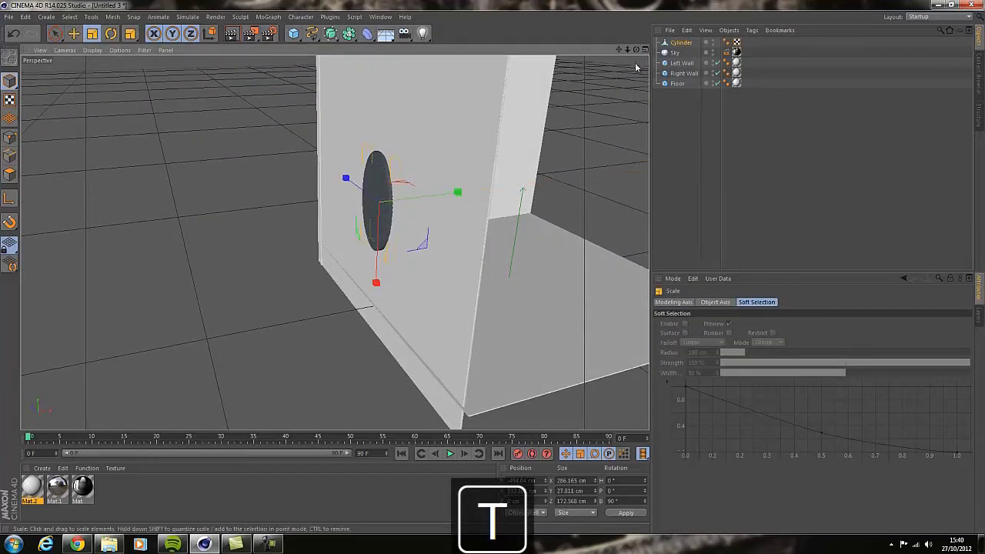
mouse_move(636, 50)
left_mouse_down()
mouse_move(554, 200)
mouse_move(493, 271)
mouse_move(637, 50)
left_mouse_up()
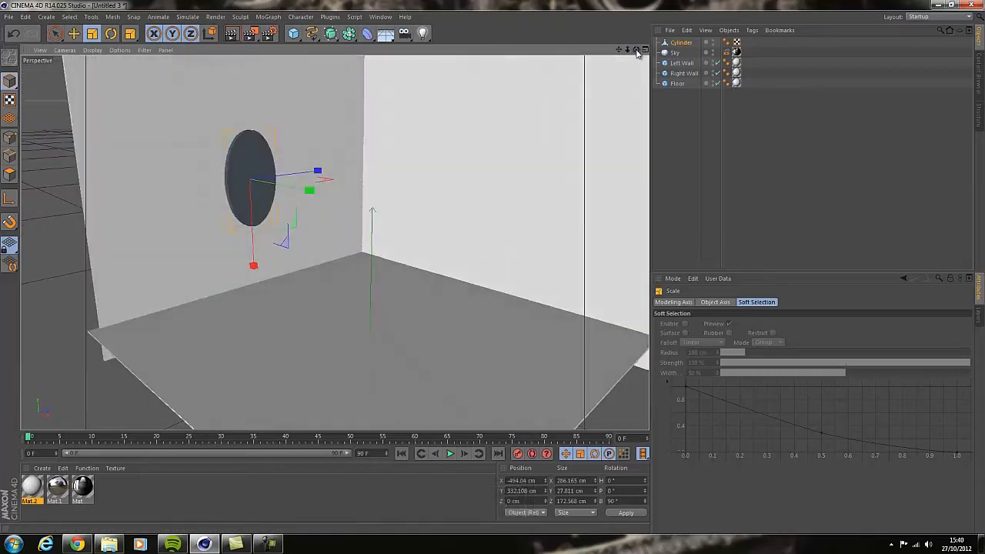
scroll(494, 271, "down", 2)
key("space")
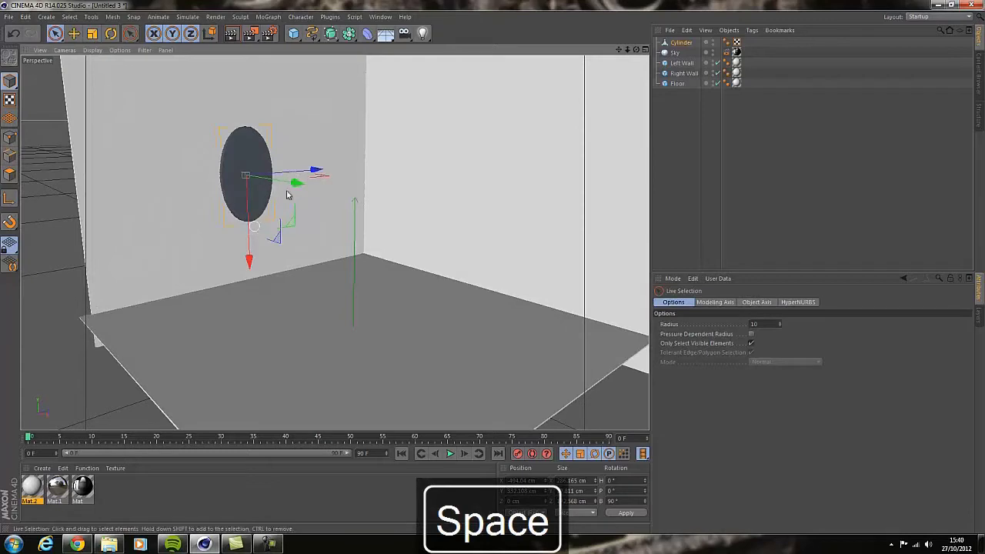
Duplicate the wall oval and lay the copy flat on the floor with a bank angle of 0°.
left_click(677, 43)
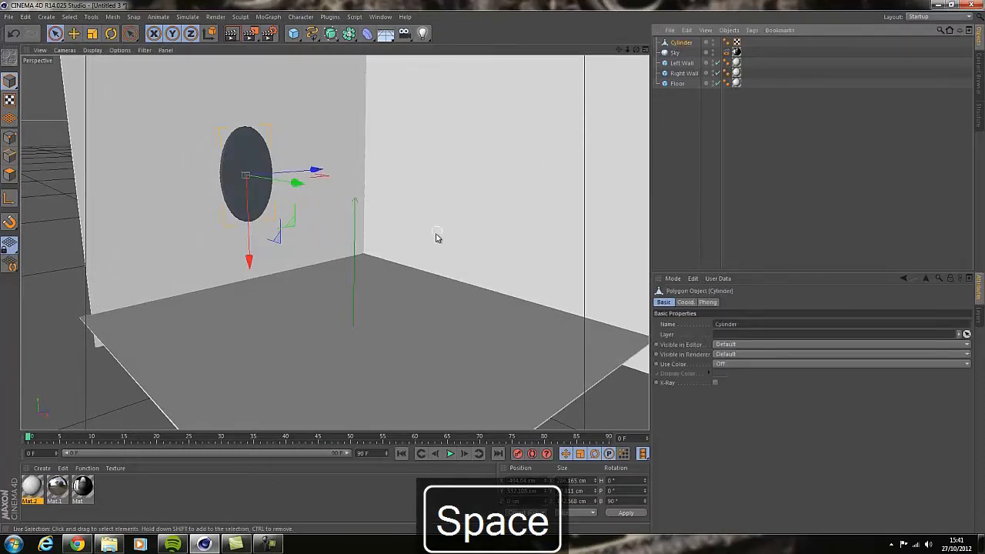
key("ctrl+v")
left_click_drag(293, 183, 438, 257)
key("r")
left_click_drag(440, 206, 382, 267)
key("space")
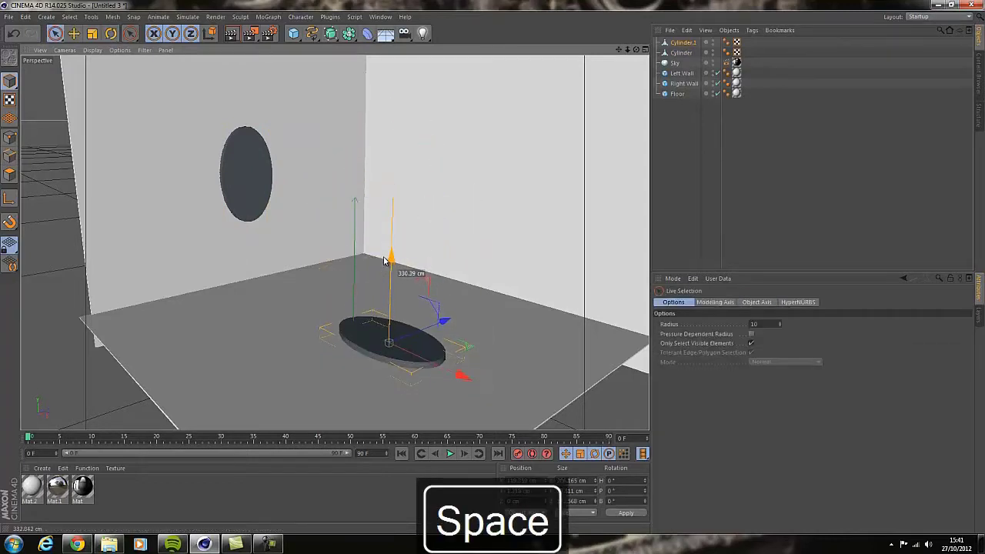
Rename the oval cylinder in the left wall as Wall Hole.
left_click(681, 54)
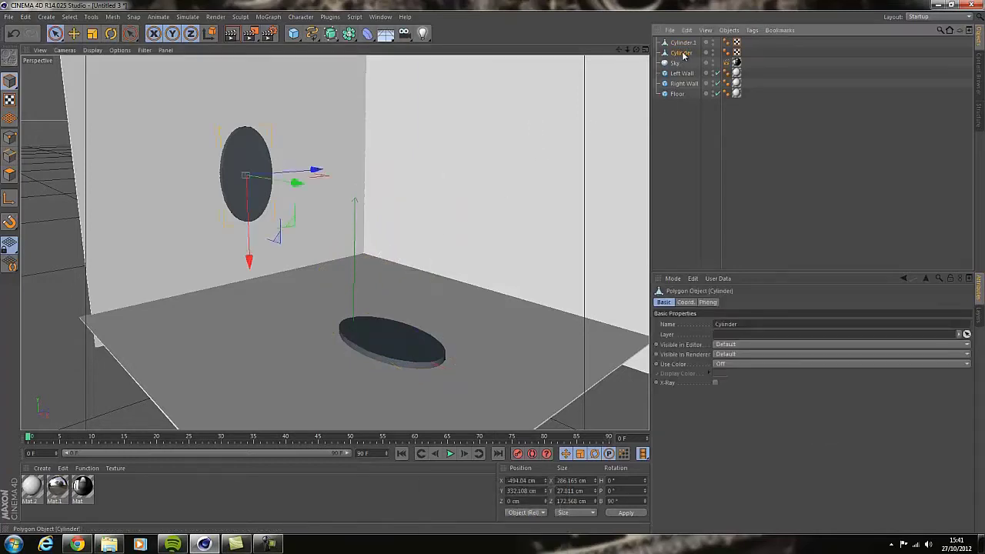
double_click(682, 52)
type("W")
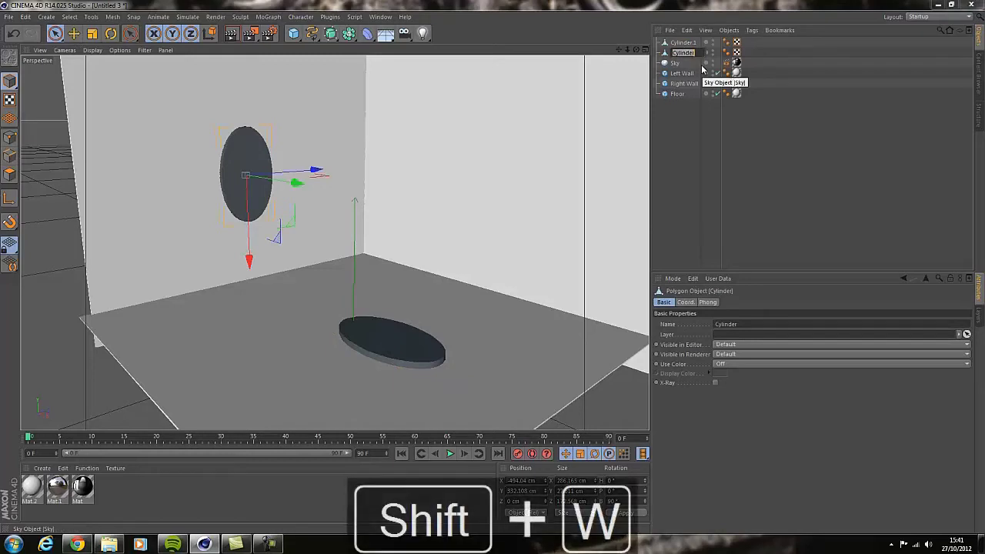
type("all Hole")
key("Return")
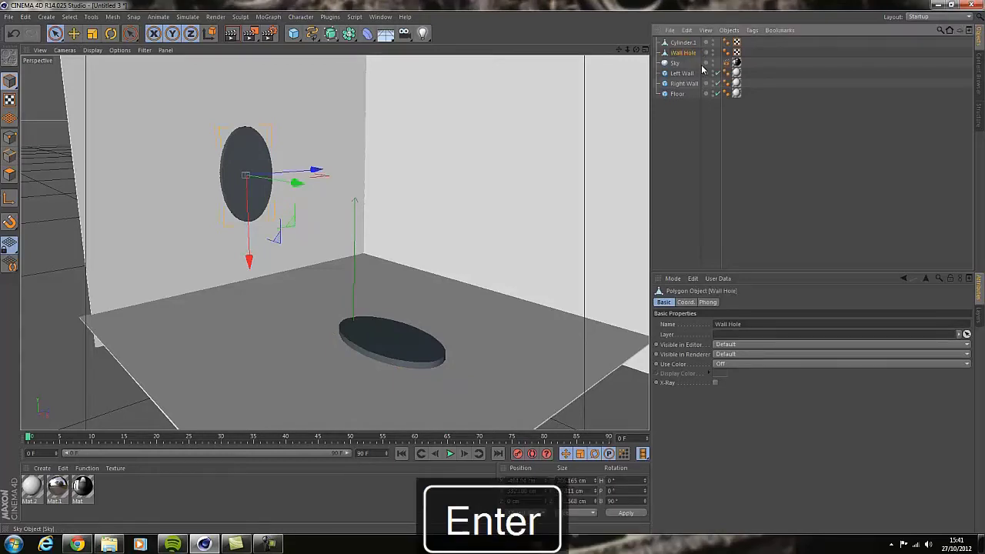
Rename the oval cylinder on the floor as Floor Hole.
double_click(683, 43)
type("F")
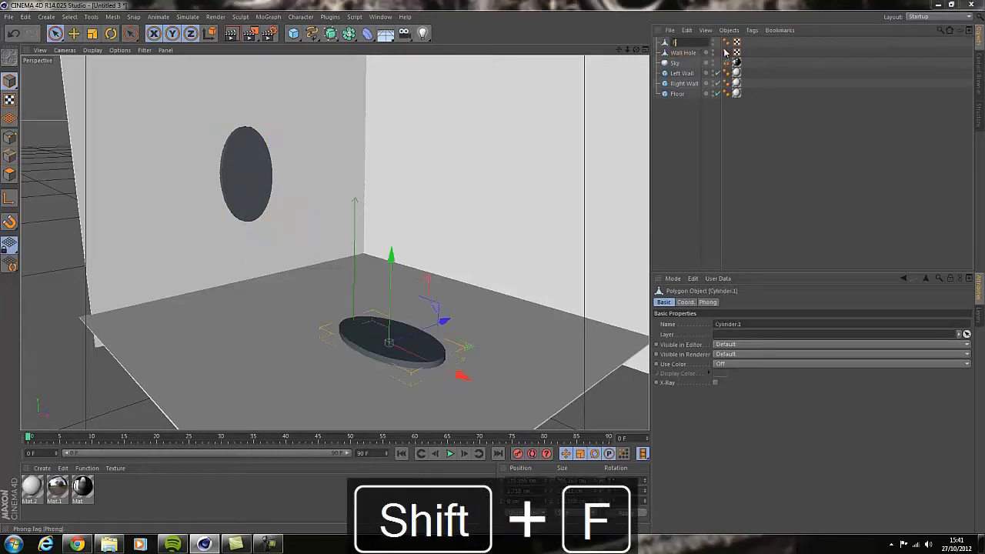
type("loor Hole")
key("Return")
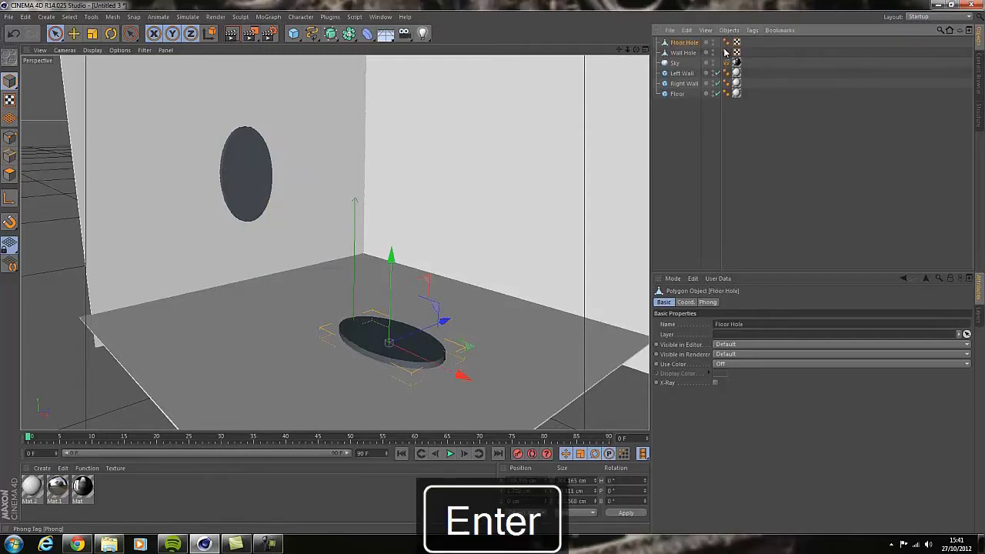
Move the Sky object to the end of the object hierarchy, below Floor, and select Wall Hole.
left_click_drag(675, 62, 658, 89)
left_click(684, 53)
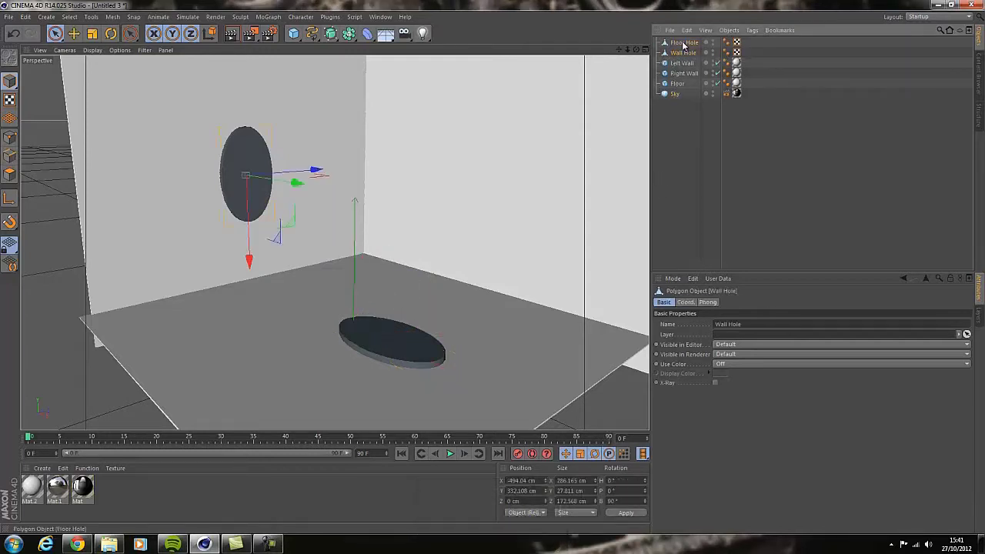
left_click(683, 44)
left_click(684, 52)
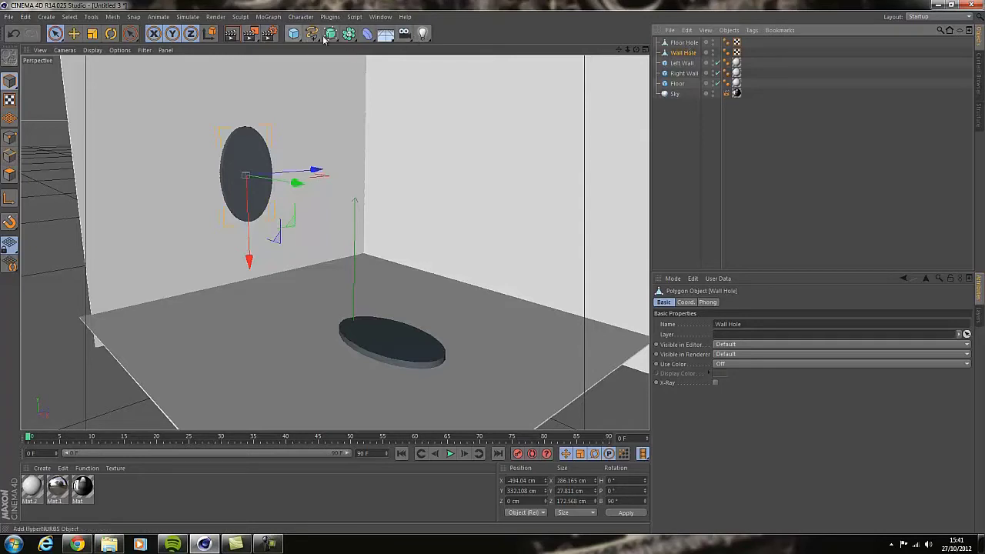
Add a Figure primitive and raise it to a Y position of about 319 cm.
left_click(297, 34)
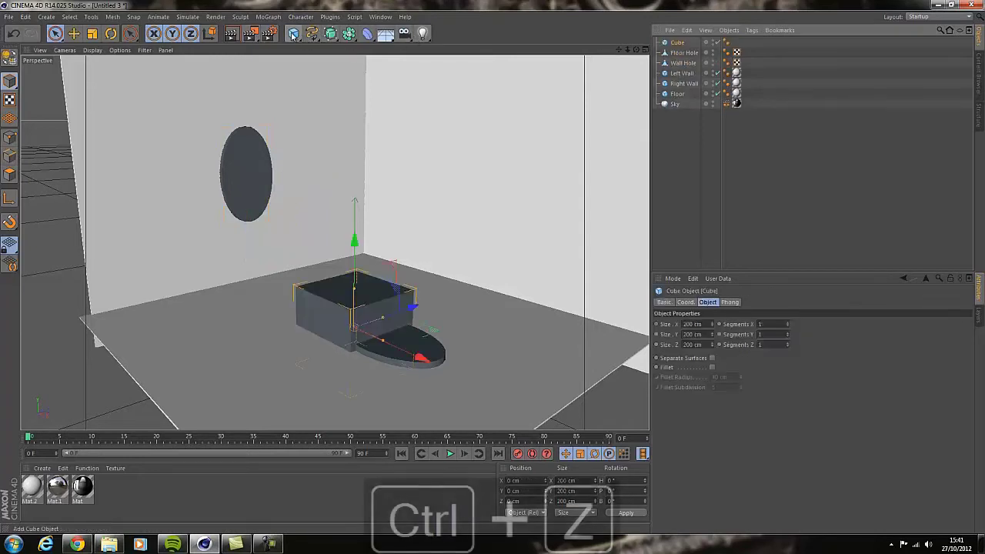
key("ctrl+z")
left_click(293, 34)
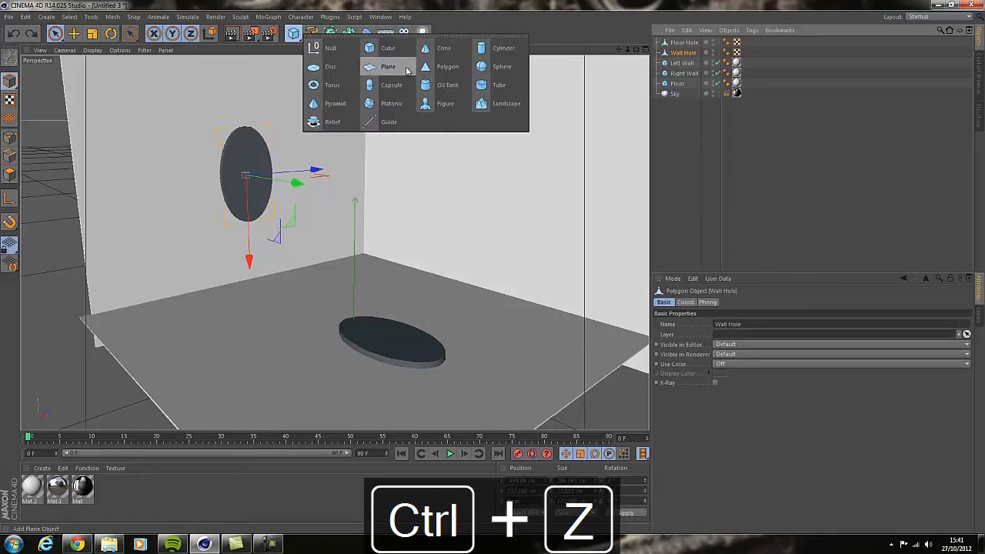
left_click(445, 104)
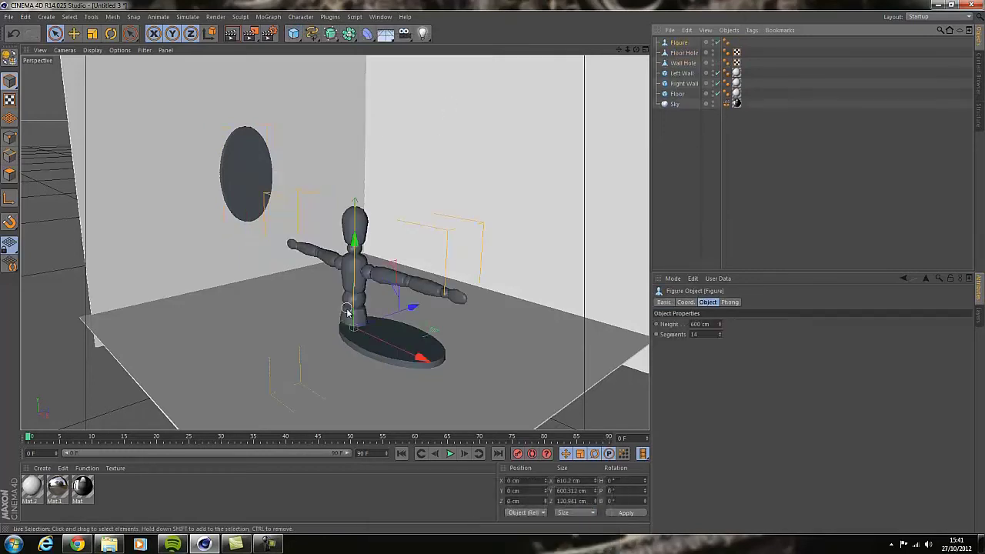
left_click_drag(359, 260, 366, 132)
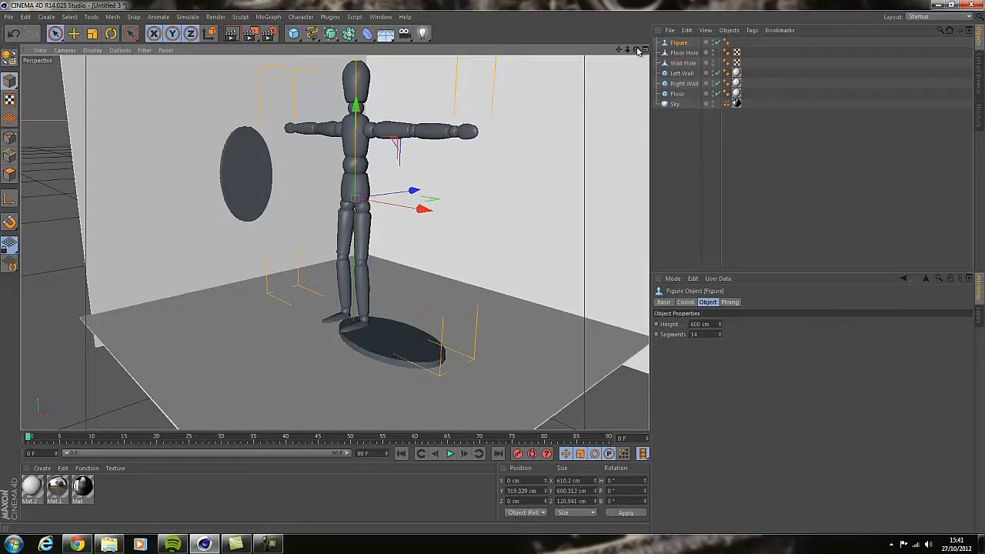
Reduce the figure's height to 303 cm and display the shaded view with polygon lines.
left_click_drag(638, 50, 490, 271)
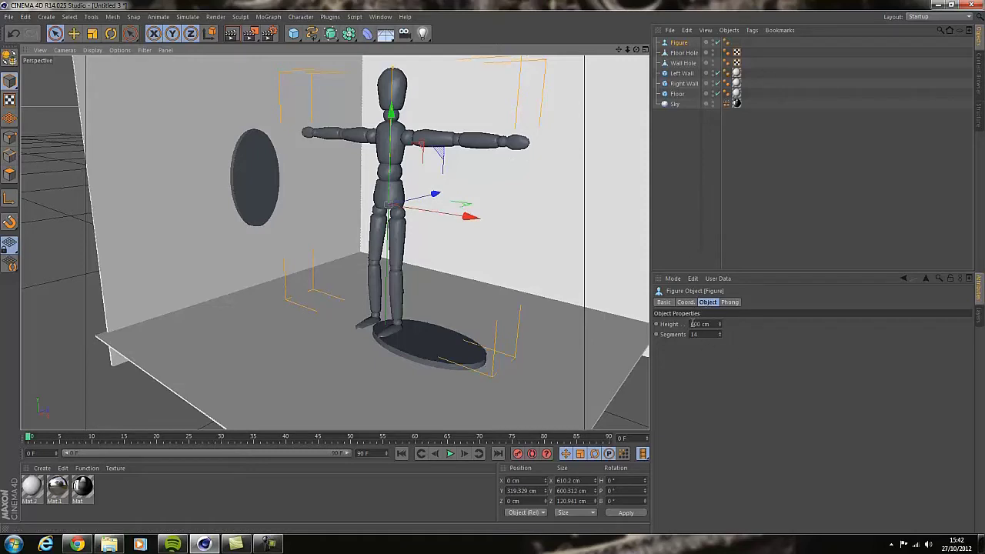
mouse_move(719, 324)
left_mouse_down()
mouse_move(724, 340)
mouse_move(721, 329)
left_mouse_up()
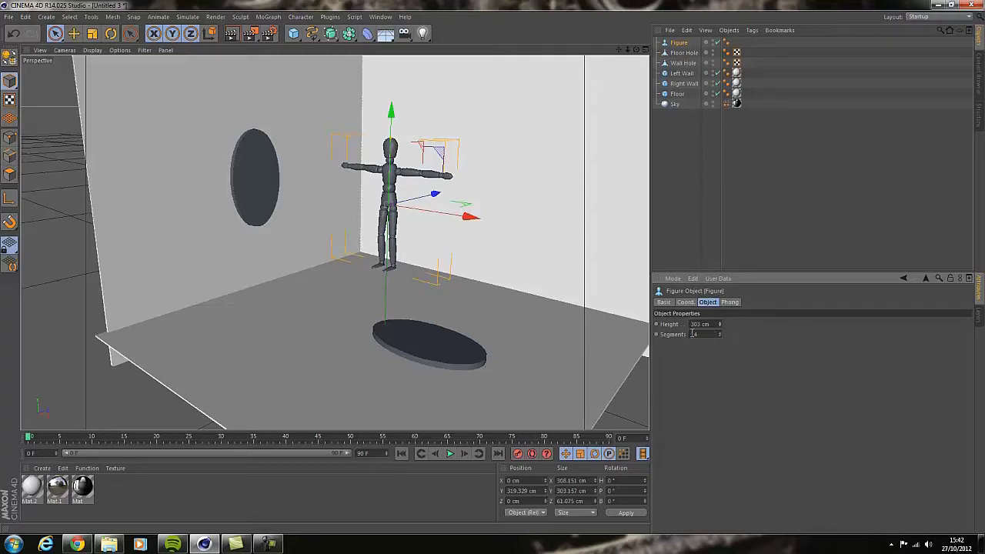
left_click(91, 51)
left_click(111, 76)
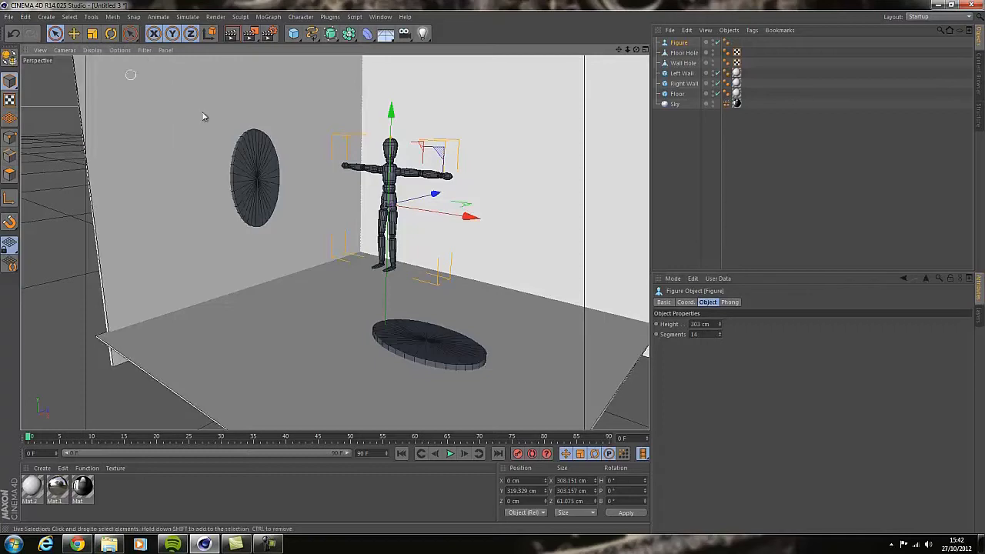
Set the figure's segments to 10 and render a preview of the perspective view.
left_click(708, 335)
key("Down")
key("Down")
key("Down")
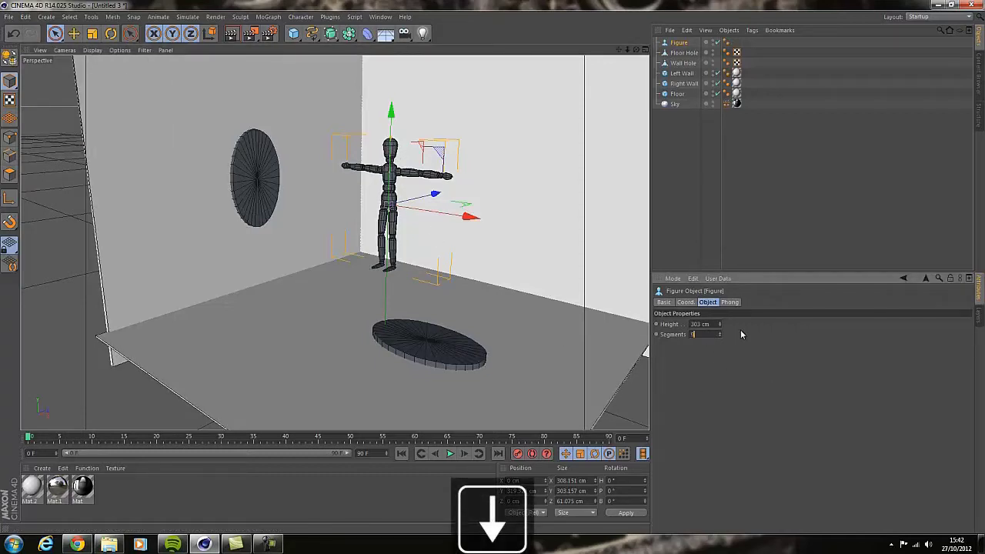
key("Down")
key("Down")
key("Down")
key("Up")
key("Up")
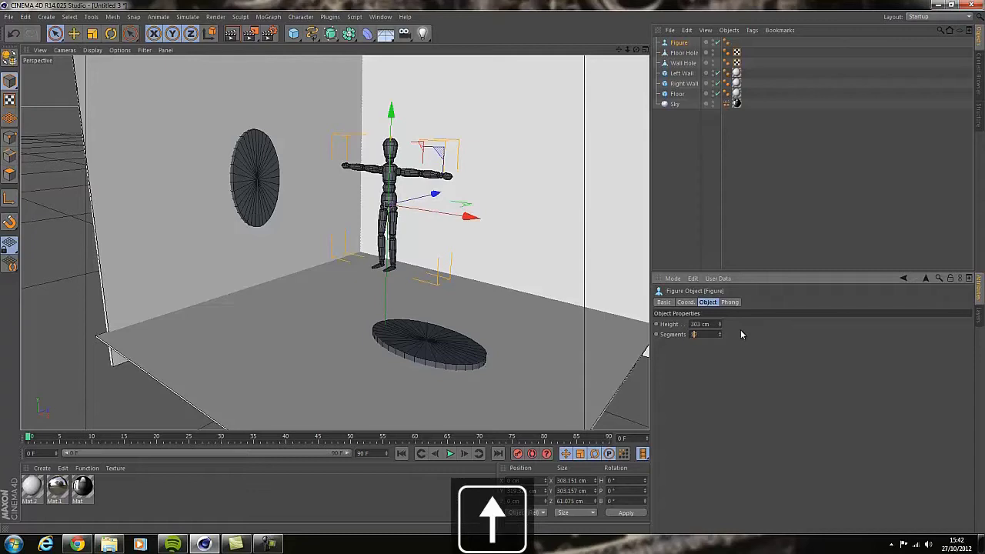
key("Up")
key("Up")
key("Up")
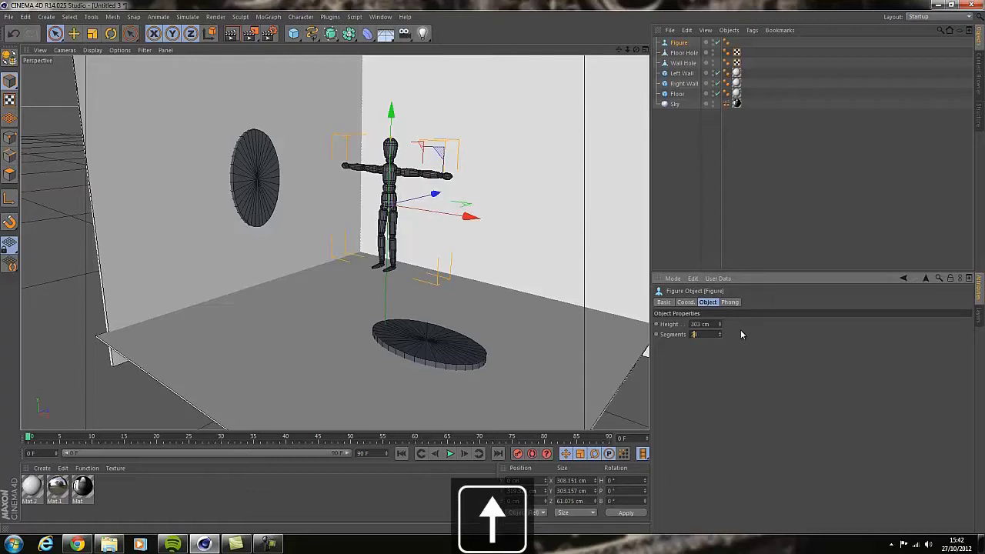
key("Up")
key("Down")
key("Down")
key("Down")
key("Down")
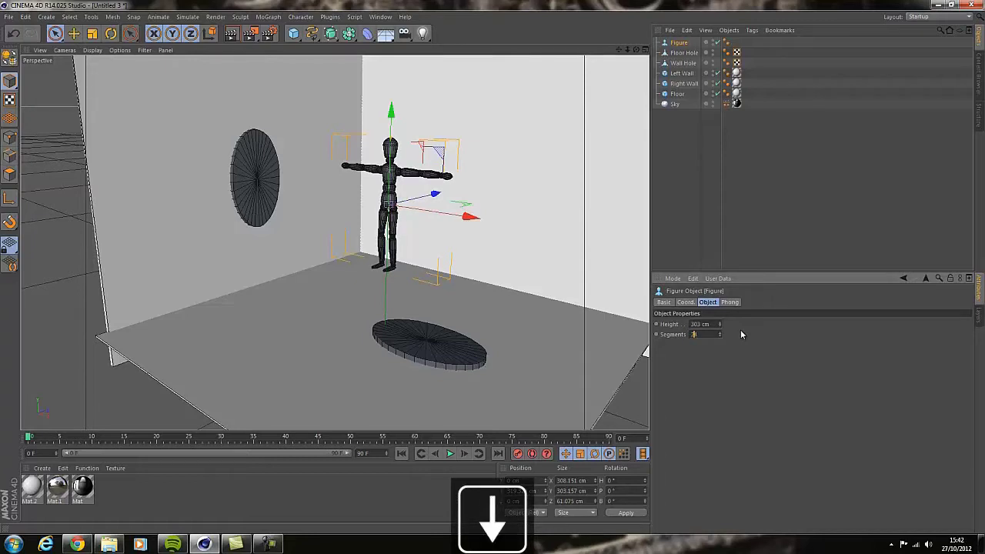
key("Down")
key("Down")
key("Down")
key("Down")
key("Down")
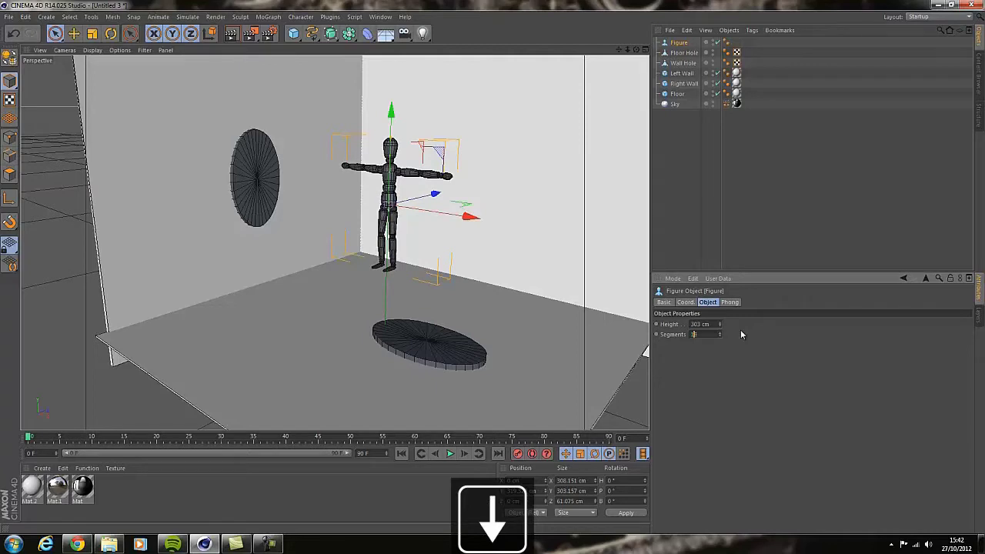
key("Down")
key("Down")
key("Down")
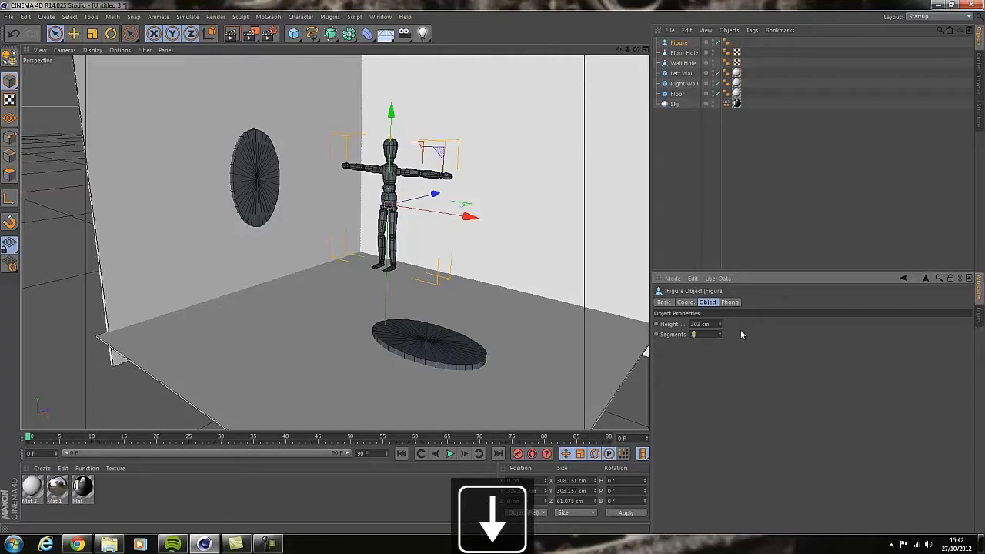
key("Down")
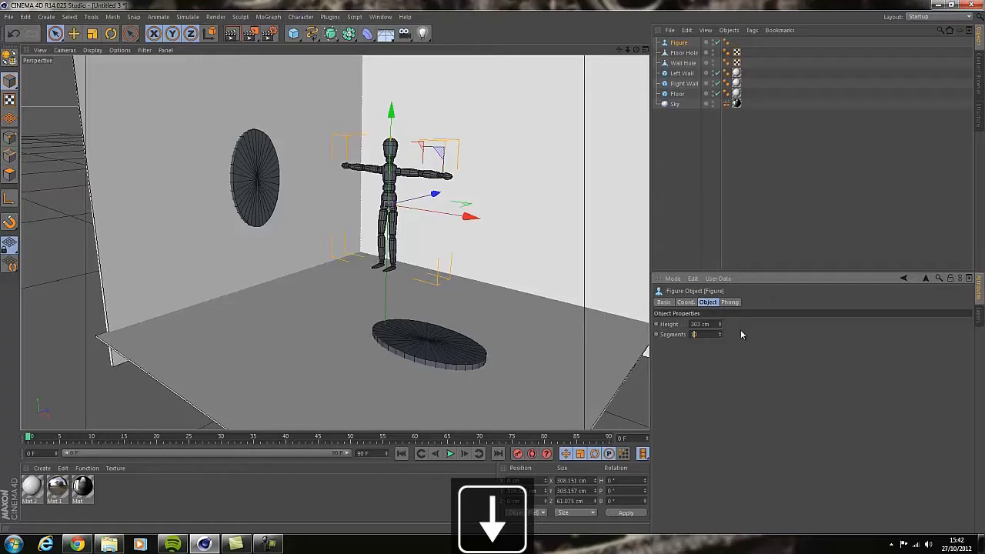
key("ctrl+r")
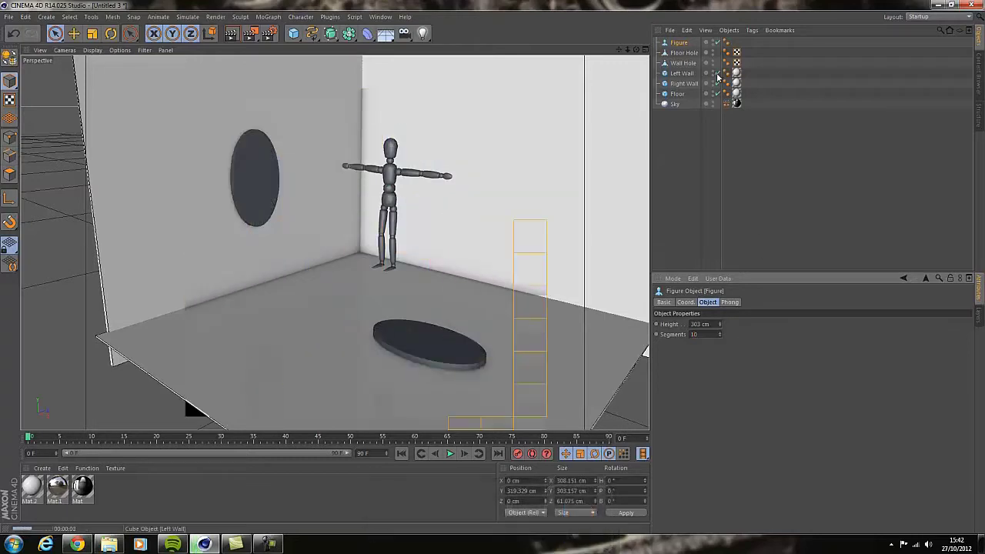
left_click(674, 145)
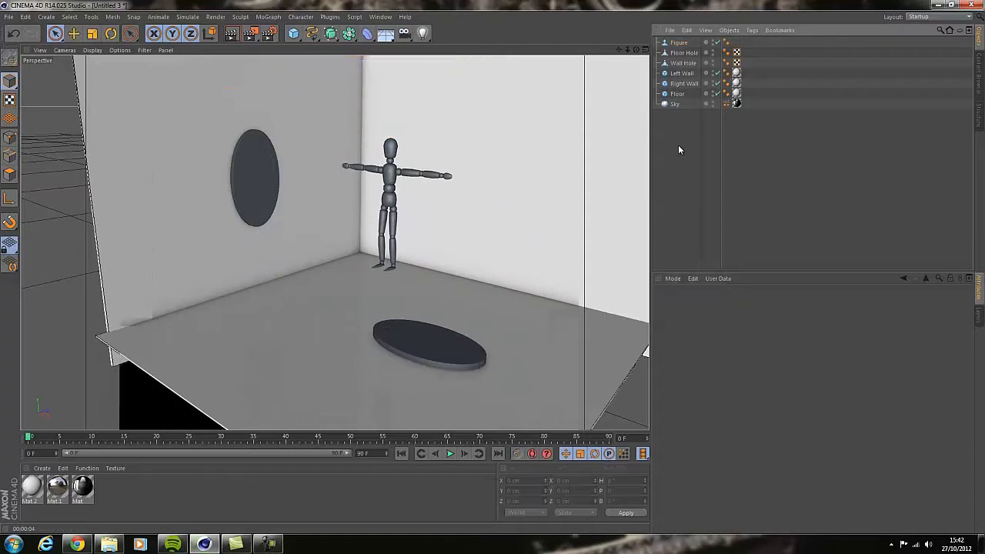
Make the figure editable and expand its hierarchy down to the parts of the Upper Body.
left_click(683, 44)
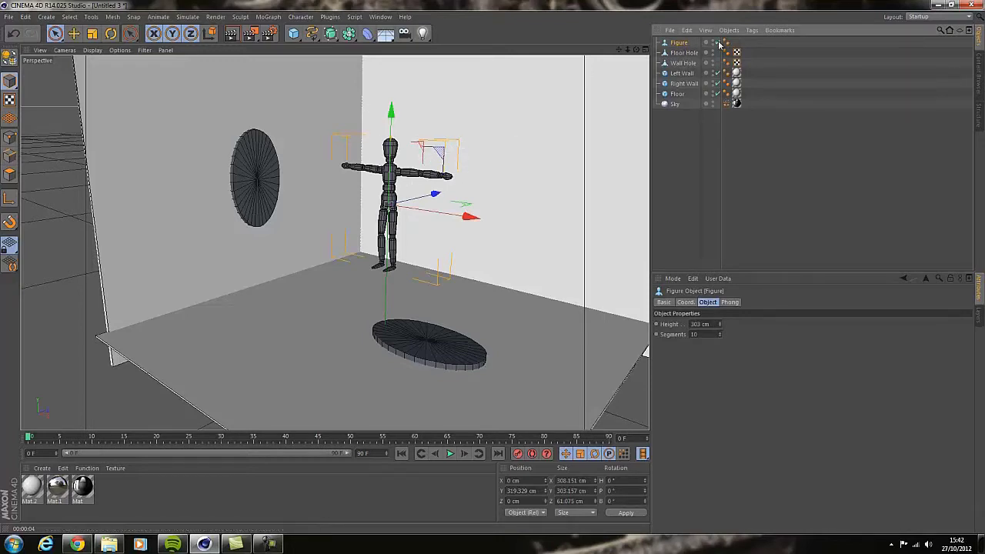
key("c")
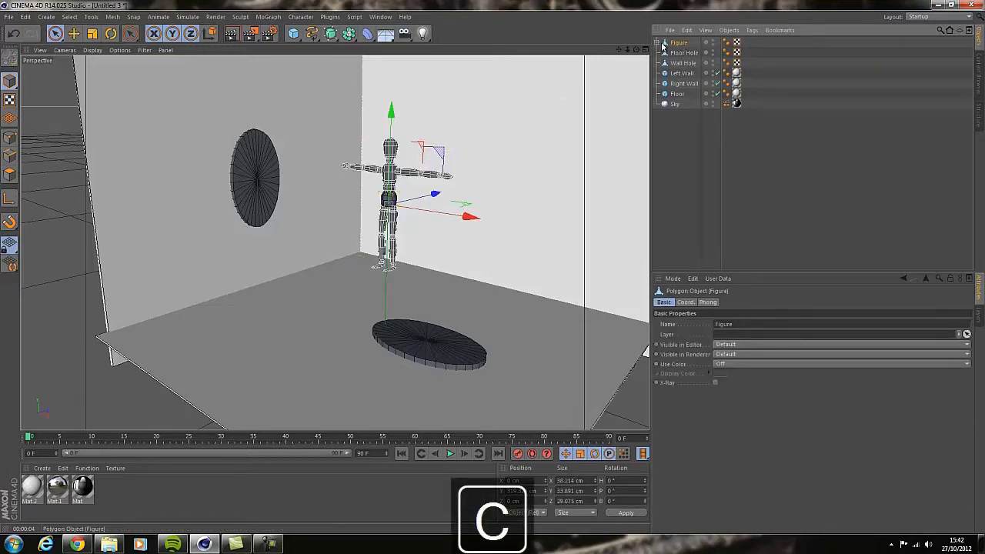
left_click(659, 43)
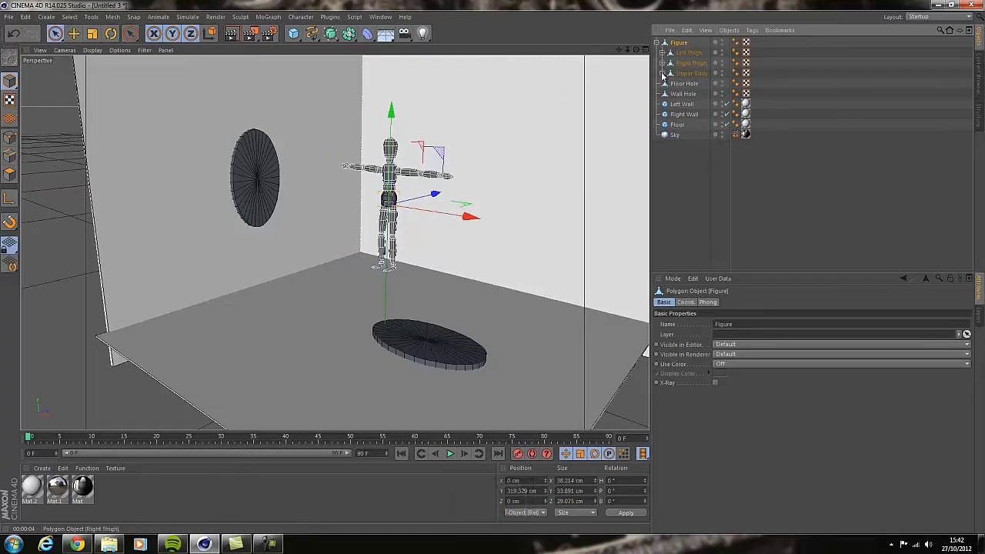
left_click(662, 73)
Rotate the Left Upper Arm down beside the body to a bank angle of about 83°.
left_click(701, 84)
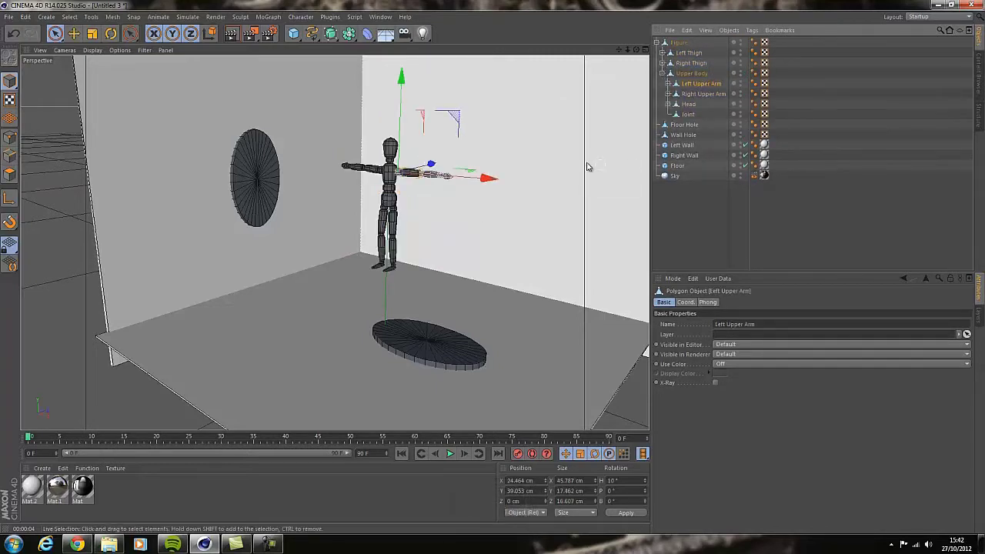
key("r")
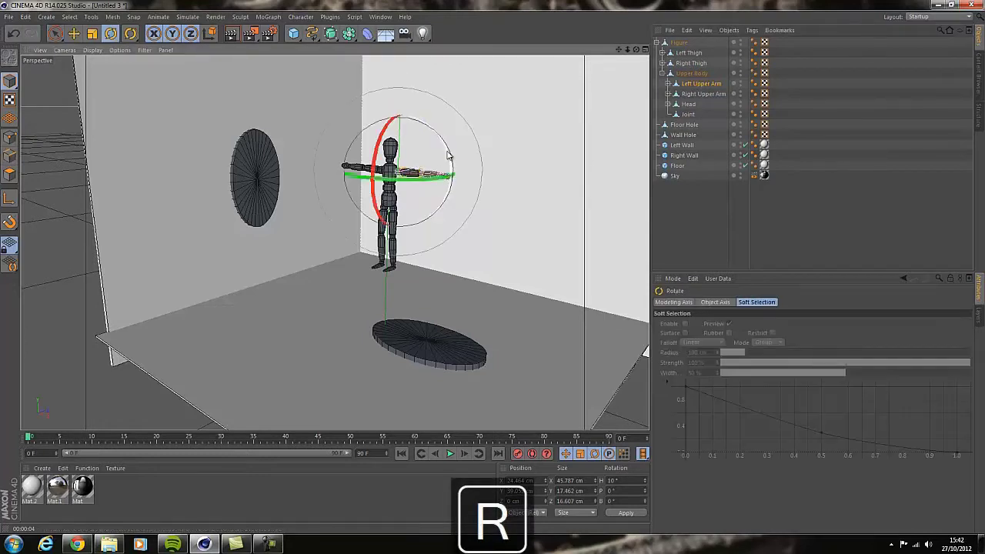
left_click_drag(449, 158, 436, 246)
left_click_drag(449, 186, 450, 175)
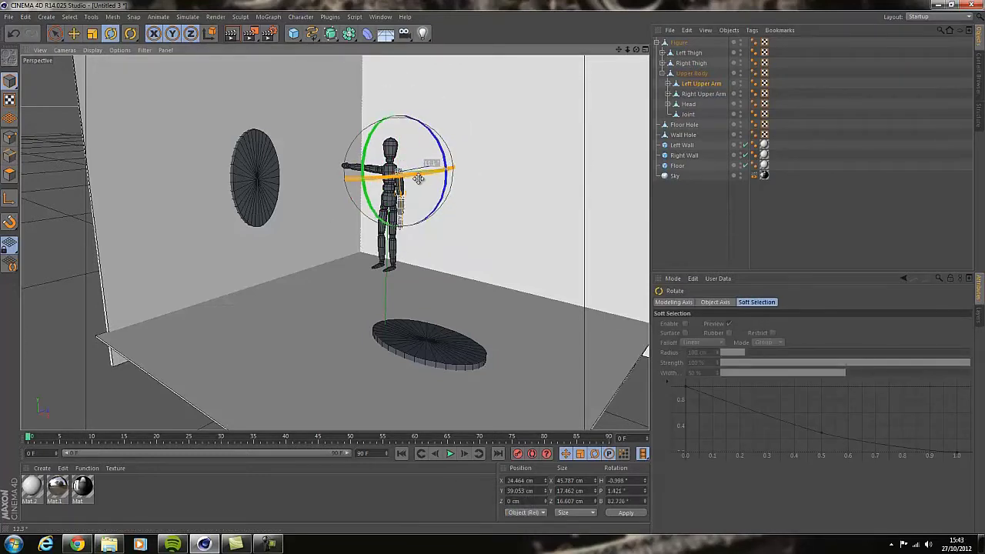
Rotate the Right Upper Arm down beside the body to a bank angle of about -86°, then deselect it.
left_click(696, 93)
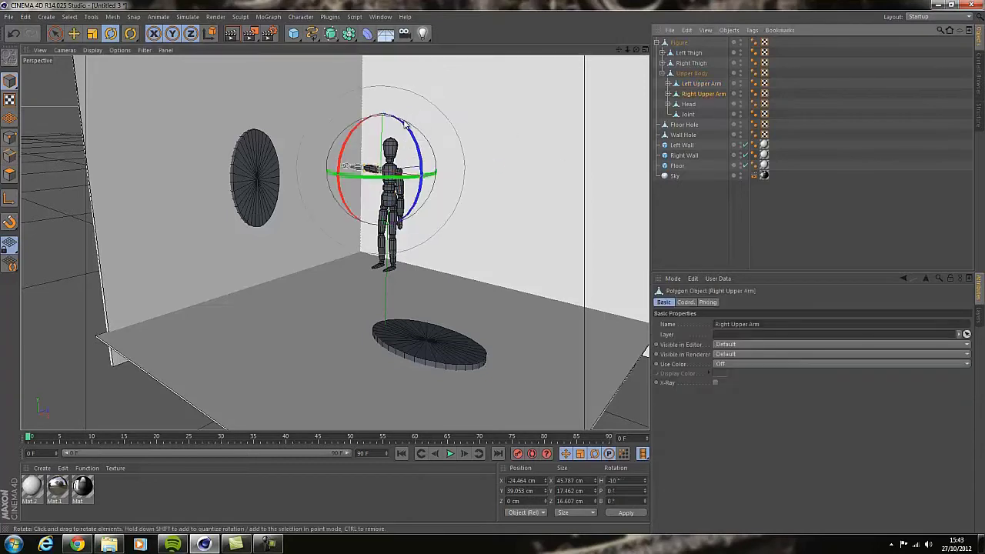
left_click_drag(407, 113, 493, 271)
left_click_drag(394, 182, 412, 184)
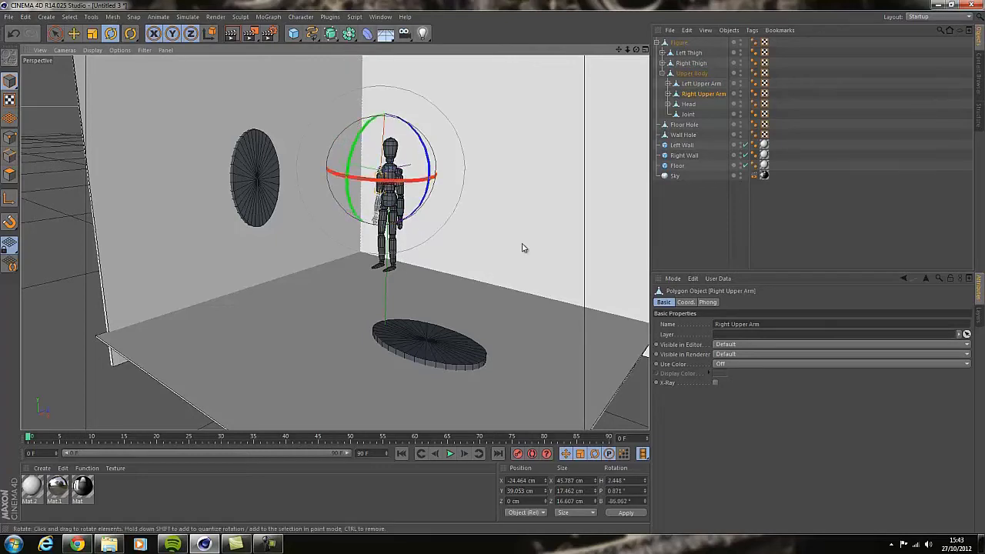
left_click(660, 227)
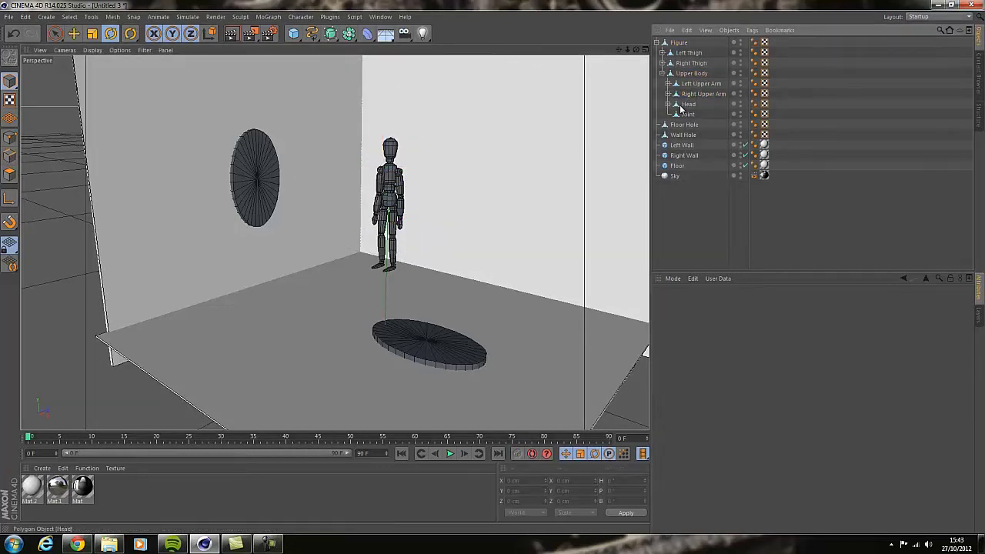
Expand the figure's Left Thigh and Right Thigh branches down to the foot effectors and joints.
left_click(679, 43)
key("Down")
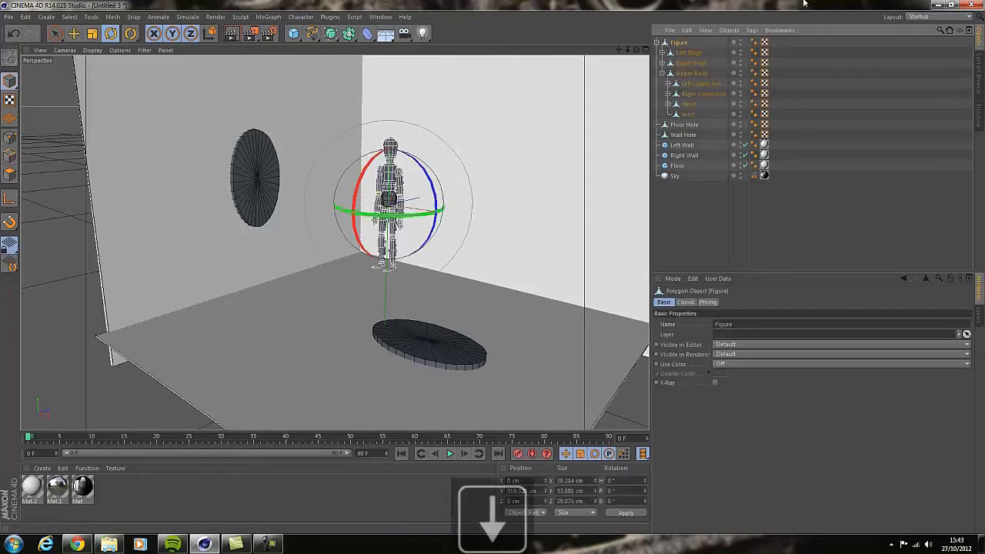
key("Right")
key("Down")
key("Right")
key("Down")
key("Down")
key("Up")
key("Right")
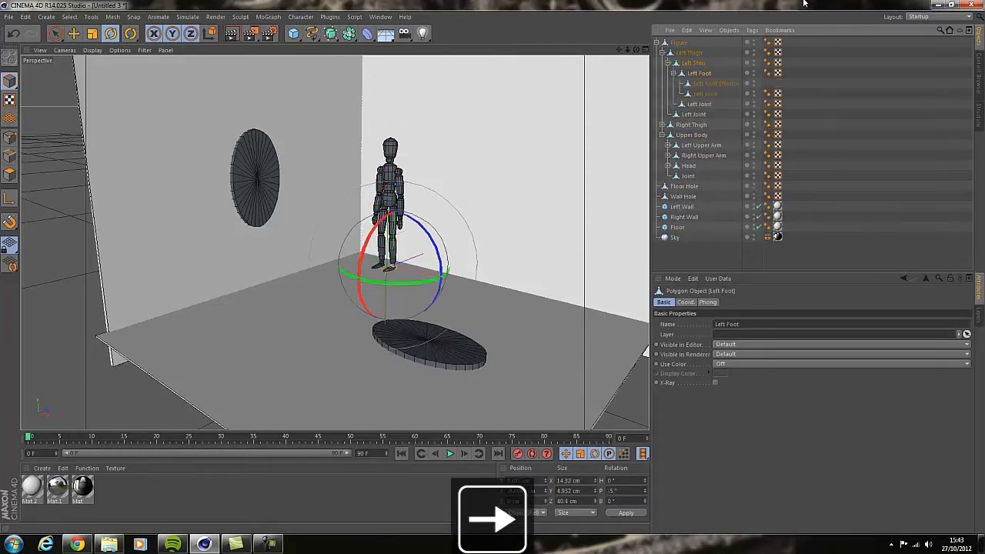
key("Down")
left_click(664, 124)
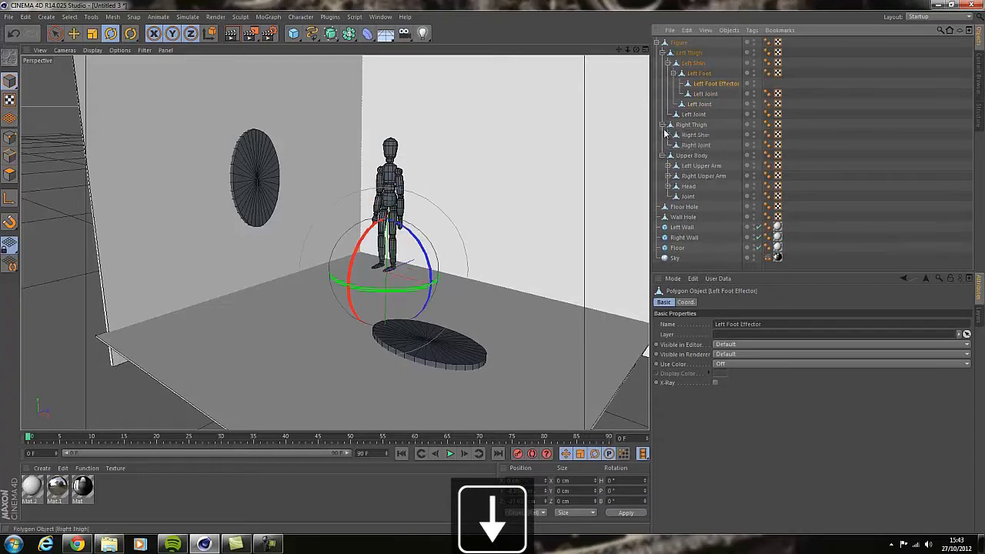
left_click(668, 136)
left_click(674, 144)
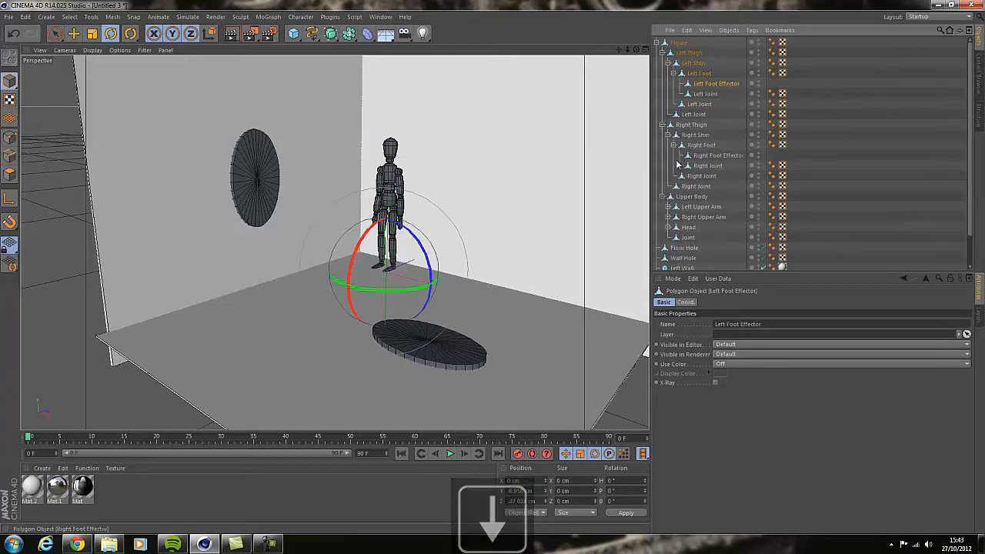
Expand the Left Upper Arm and Right Upper Arm branches down to the hand effectors, and expand the Head branch.
left_click(670, 207)
left_click(674, 217)
left_click(679, 227)
scroll(693, 200, "down", 3)
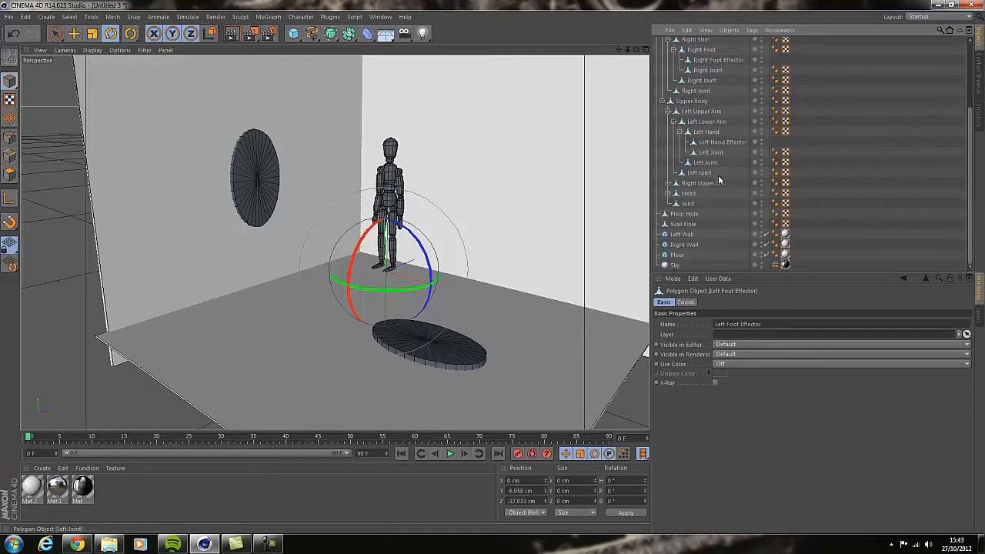
left_click(668, 183)
left_click(674, 193)
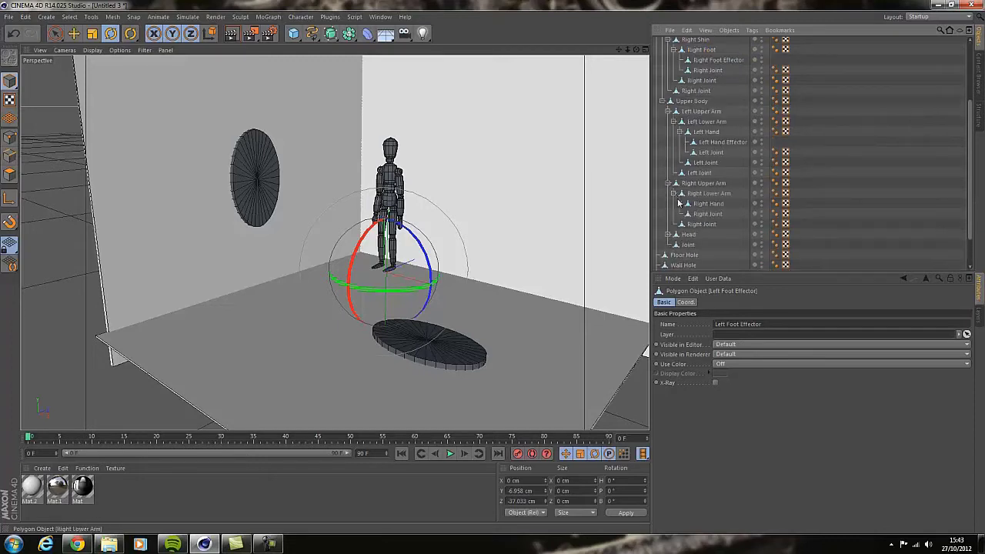
left_click(678, 203)
scroll(703, 204, "up", 5)
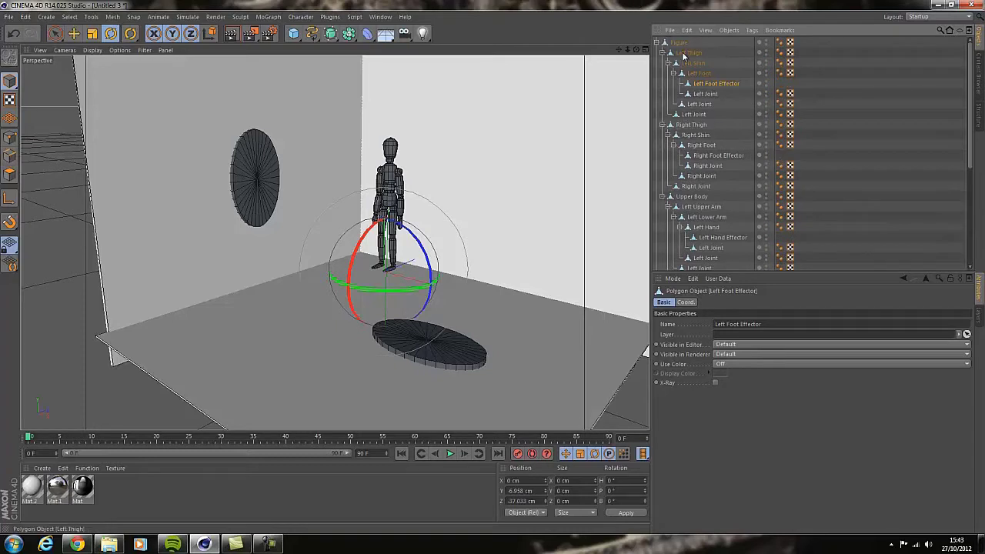
Ungroup the hierarchy with Expand Object Group on Figure, both thighs, shins, feet, Upper Body, upper arms, lower arms, hands and Head.
left_click(680, 44)
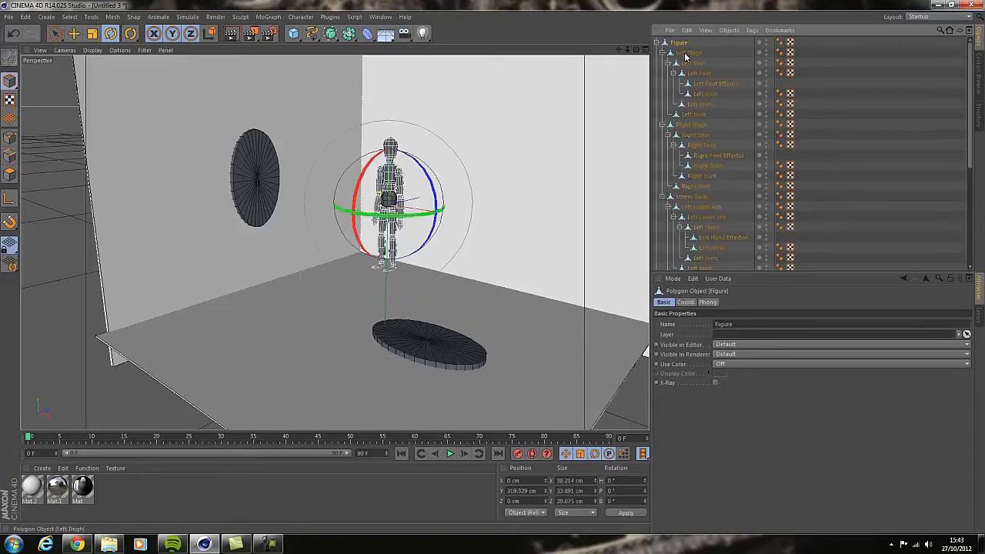
left_click(691, 53, "ctrl")
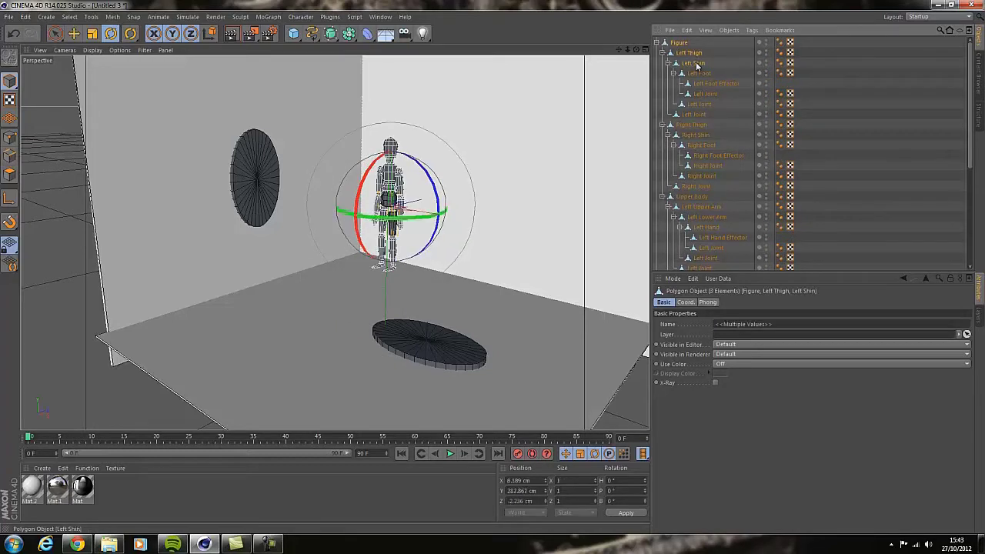
left_click(693, 63, "ctrl")
left_click(699, 73, "ctrl")
left_click(685, 125, "ctrl")
left_click(695, 134, "ctrl")
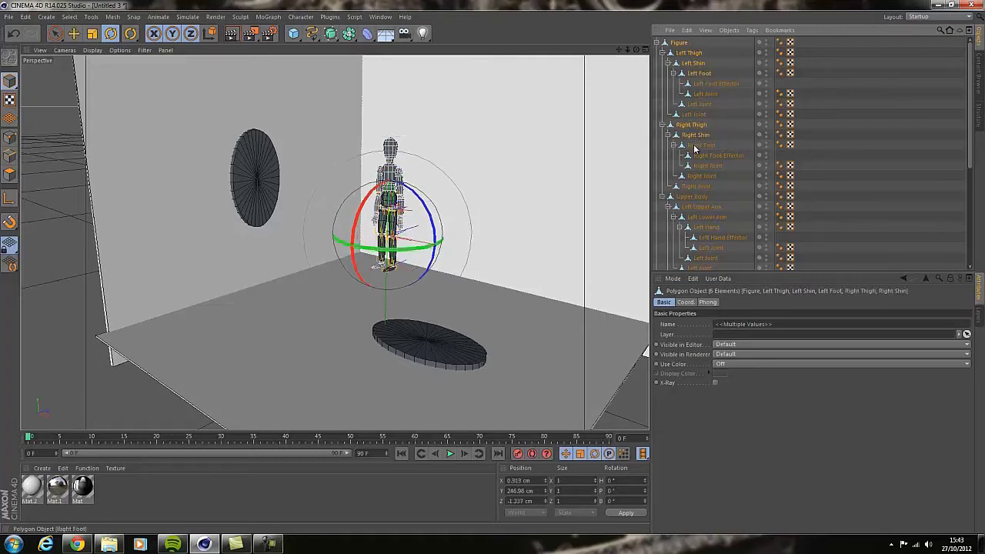
left_click(700, 144, "ctrl")
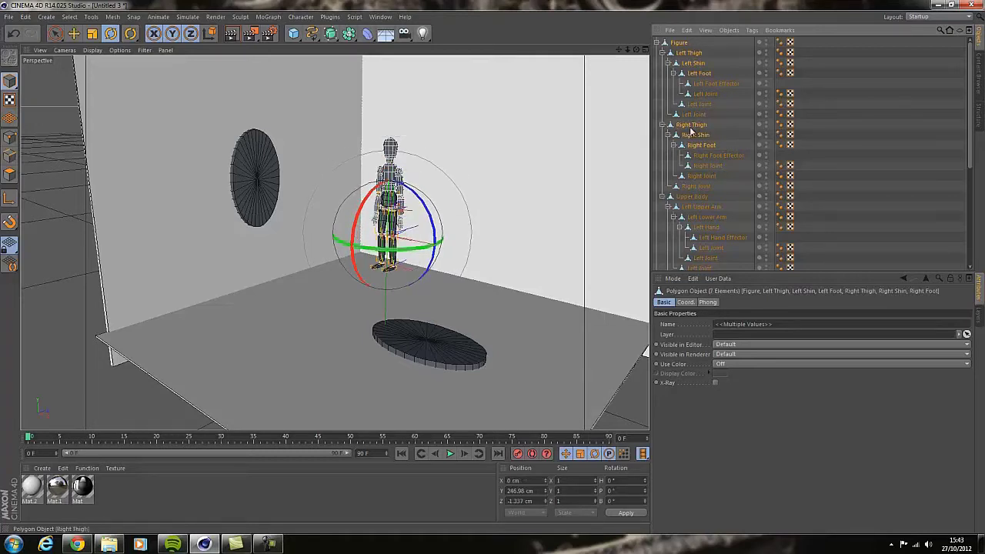
left_click(685, 197, "ctrl")
left_click(698, 207, "ctrl")
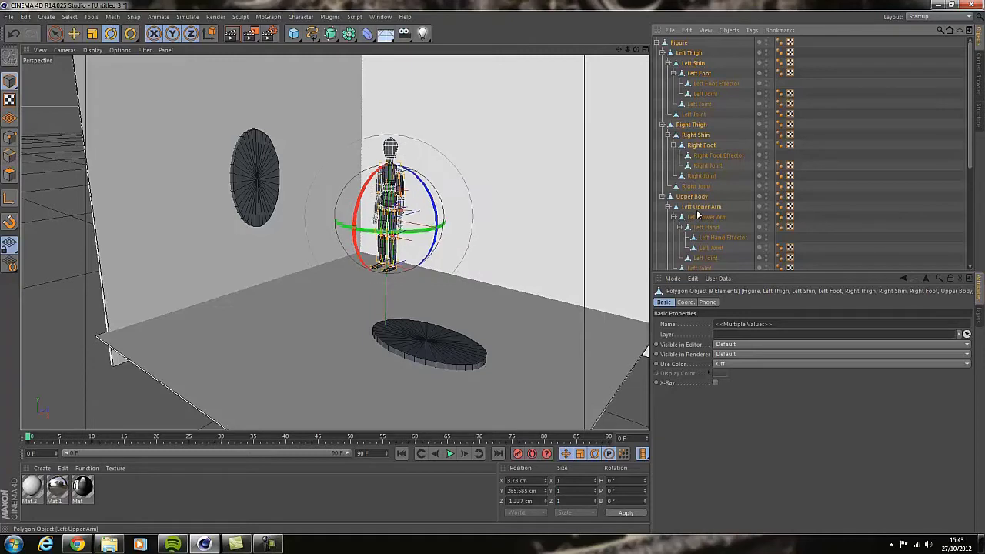
left_click(701, 217, "ctrl")
left_click(697, 228, "ctrl")
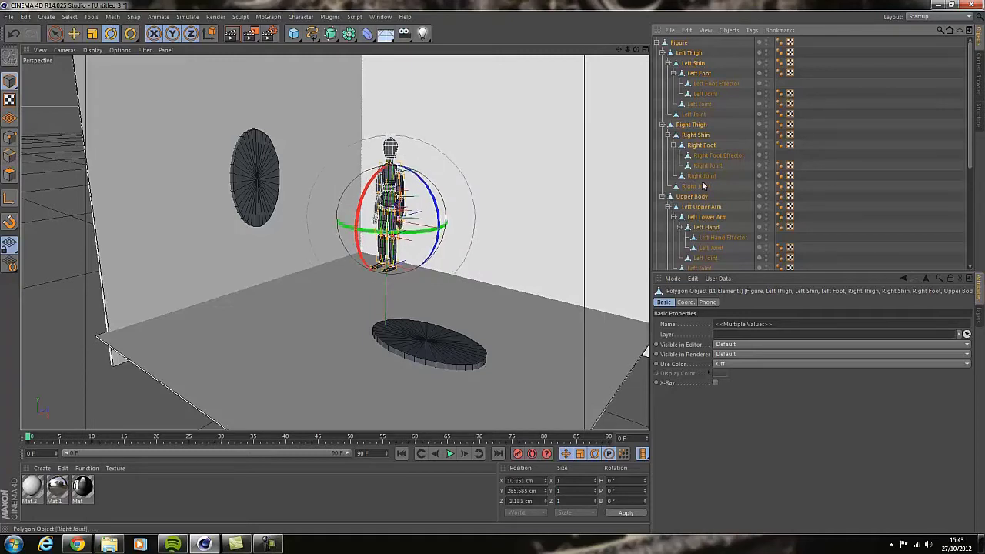
scroll(712, 165, "down", 4)
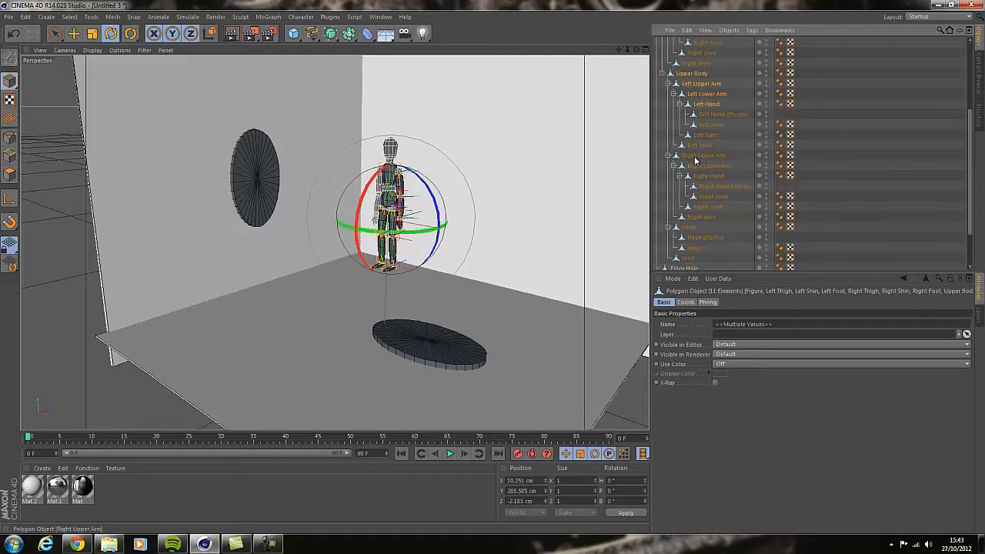
left_click(695, 156, "ctrl")
left_click(699, 166, "ctrl")
left_click(707, 178, "ctrl")
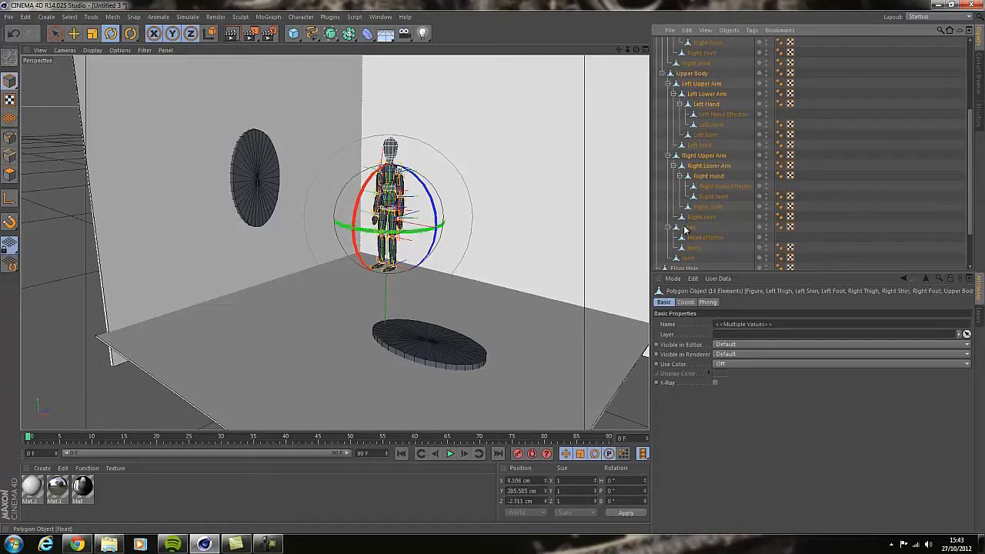
left_click(687, 228, "ctrl")
scroll(713, 184, "down", 2)
scroll(739, 188, "up", 5)
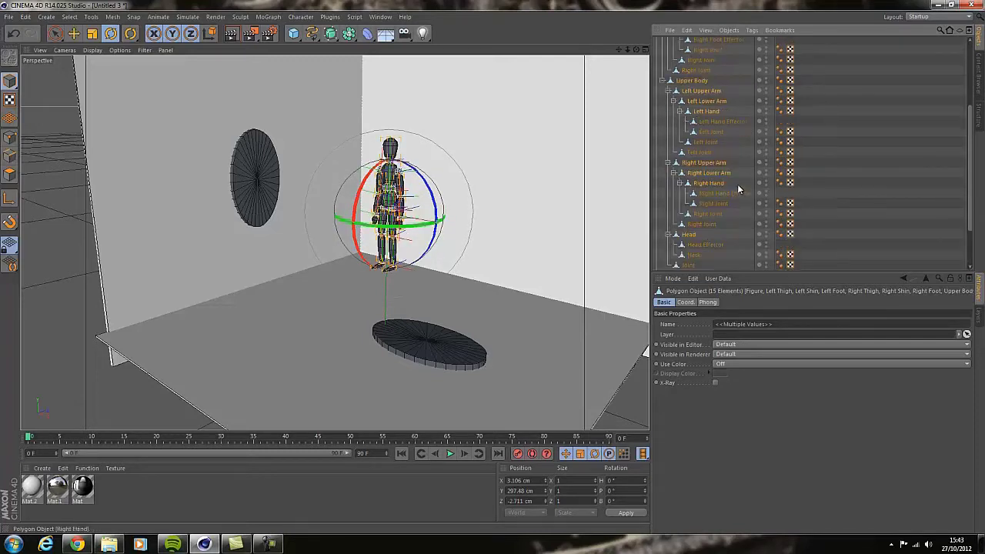
right_click(682, 46)
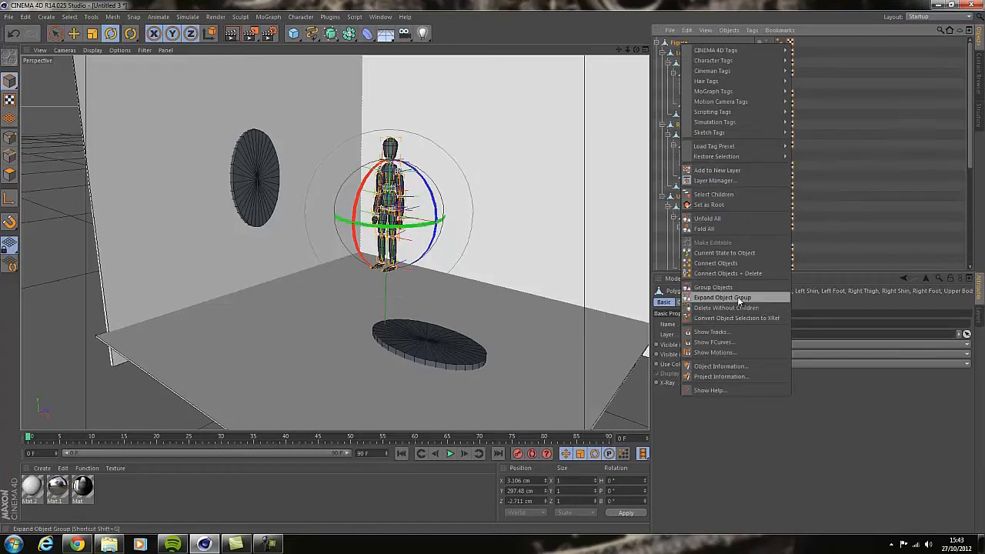
left_click(740, 301)
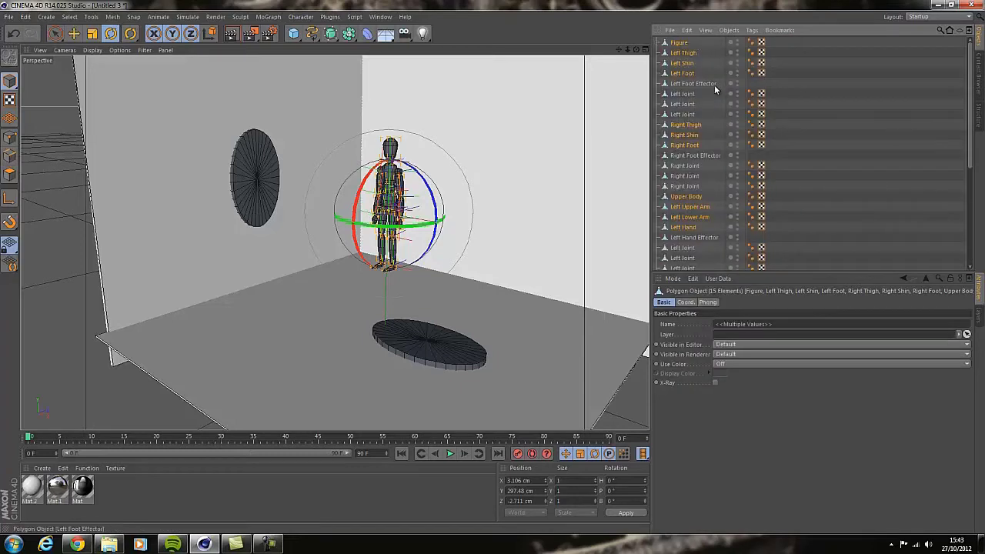
Merge all the ungrouped parts from Figure through the last Joint into one object using Connect Objects + Delete.
left_click(667, 43)
scroll(702, 77, "down", 5)
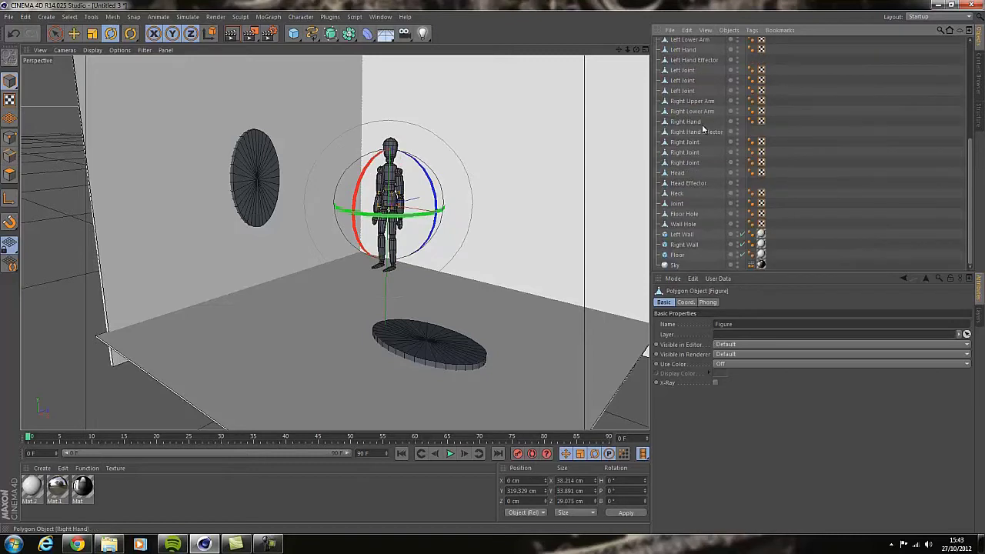
left_click(677, 204, "shift")
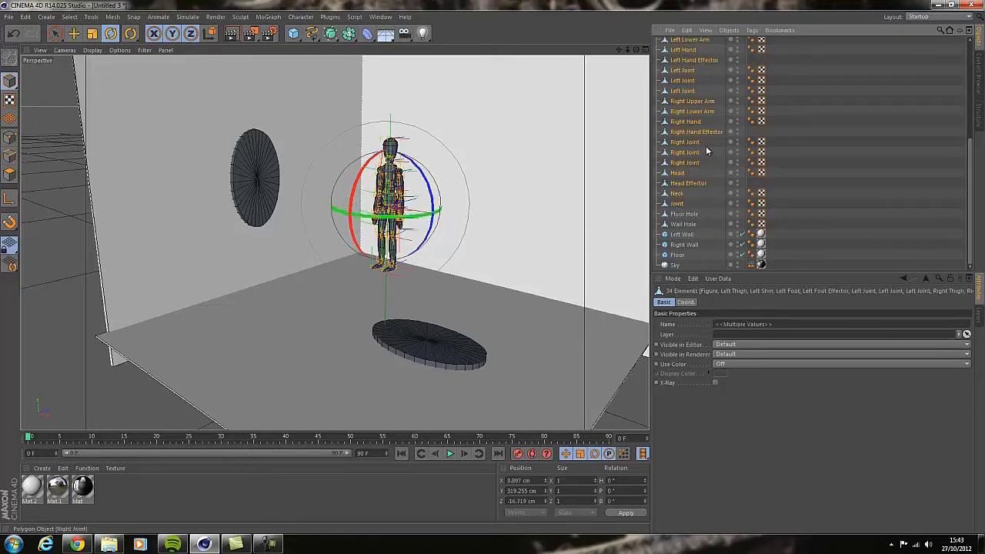
scroll(706, 146, "up", 5)
right_click(684, 42)
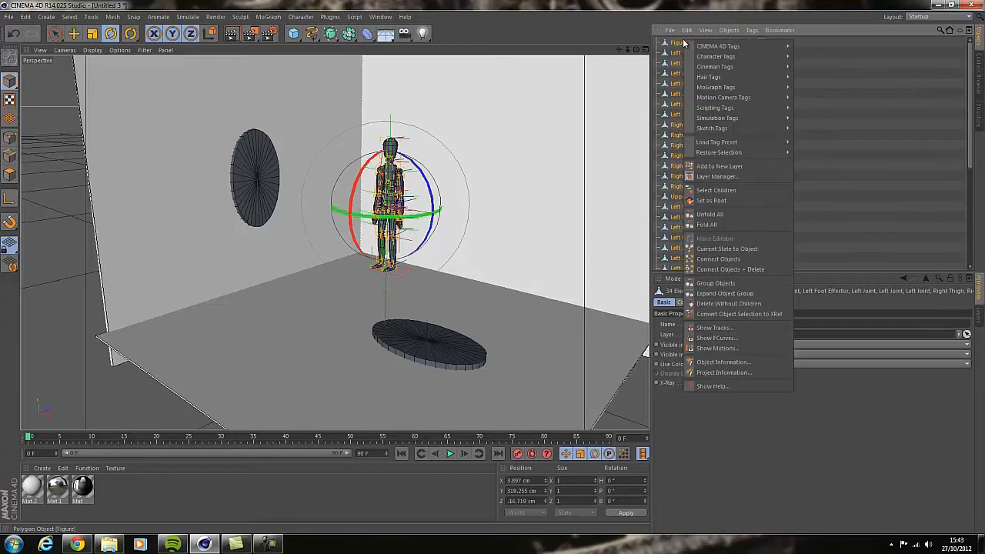
left_click(735, 269)
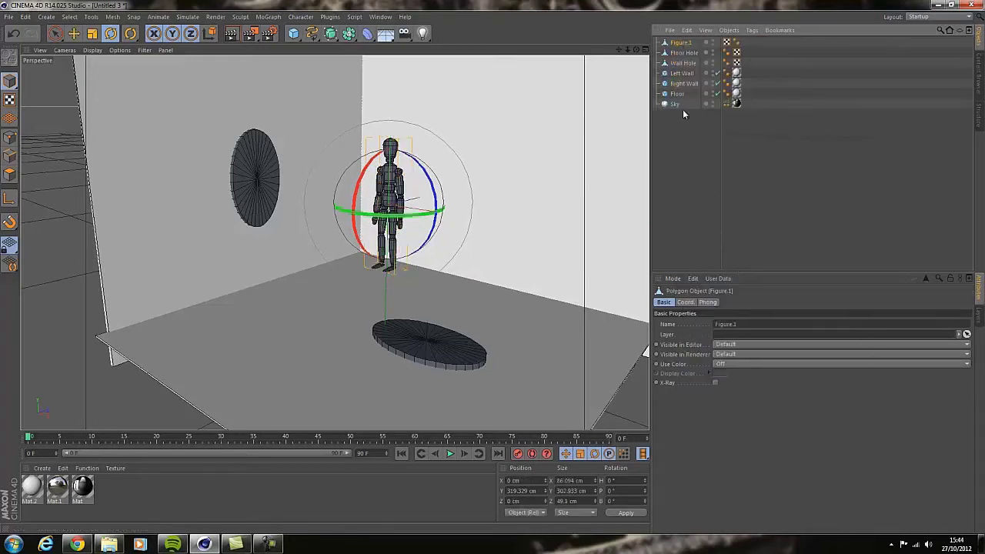
left_click(674, 151)
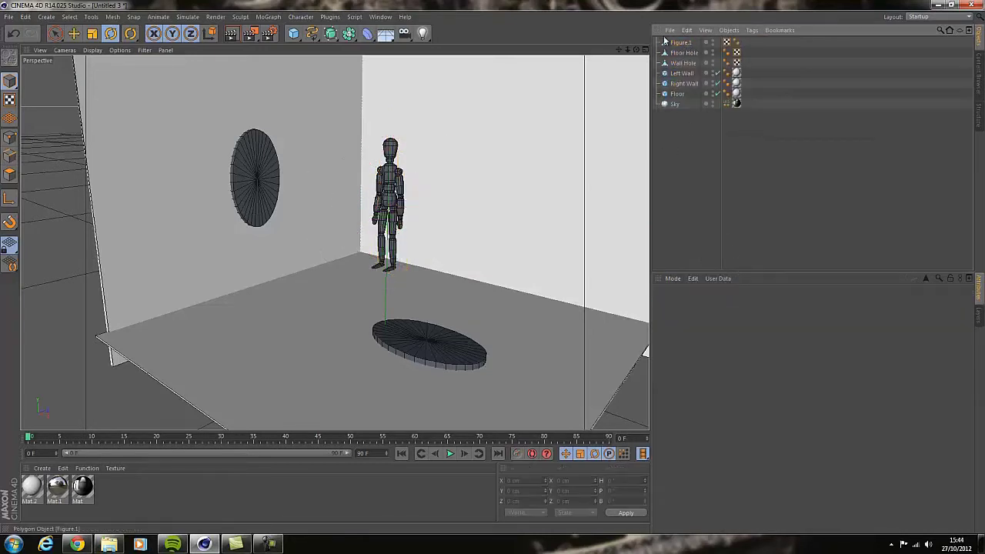
left_click(679, 42)
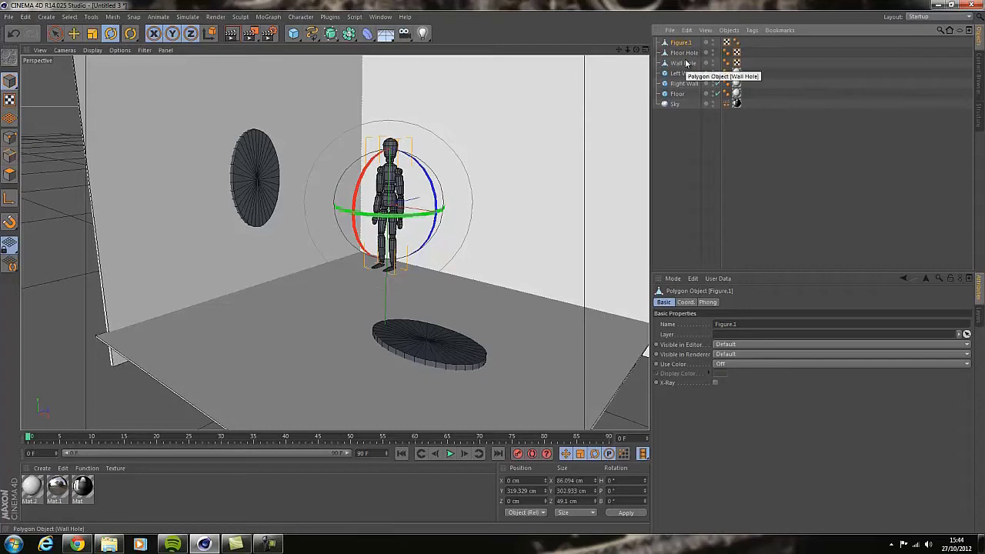
key("space")
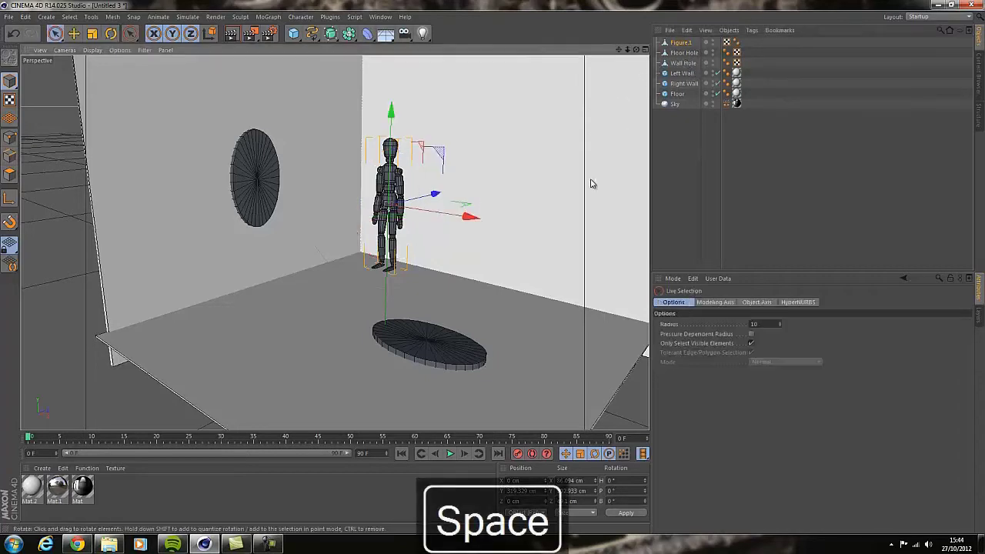
Add a Collider Body simulation tag to the Floor, Right Wall and Left Wall.
left_click(681, 93)
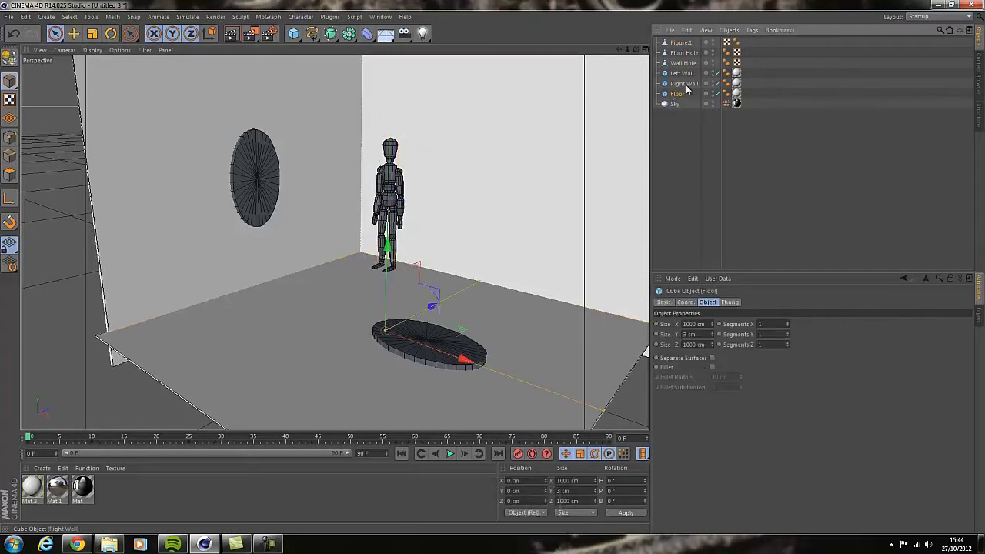
left_click(684, 83, "ctrl")
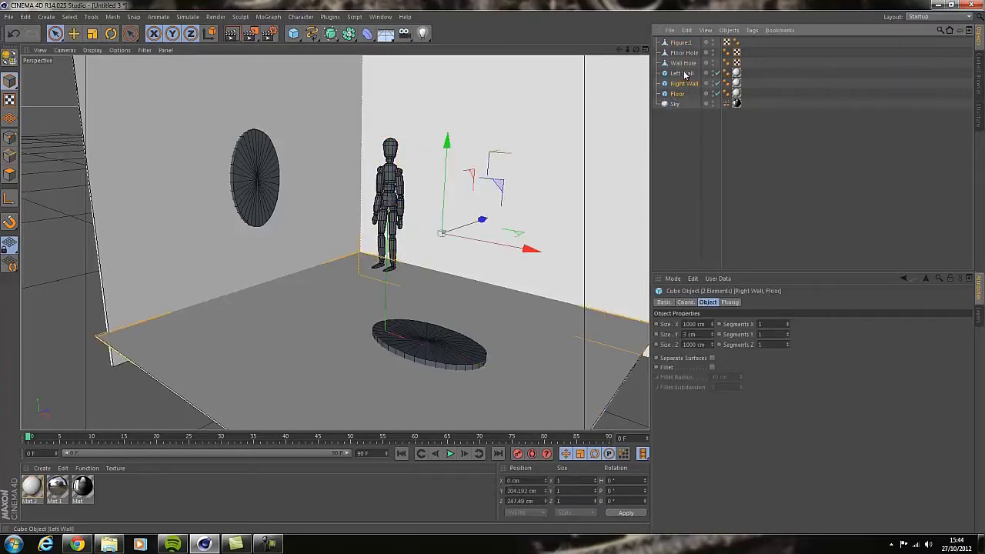
left_click(683, 73, "ctrl")
right_click(678, 95)
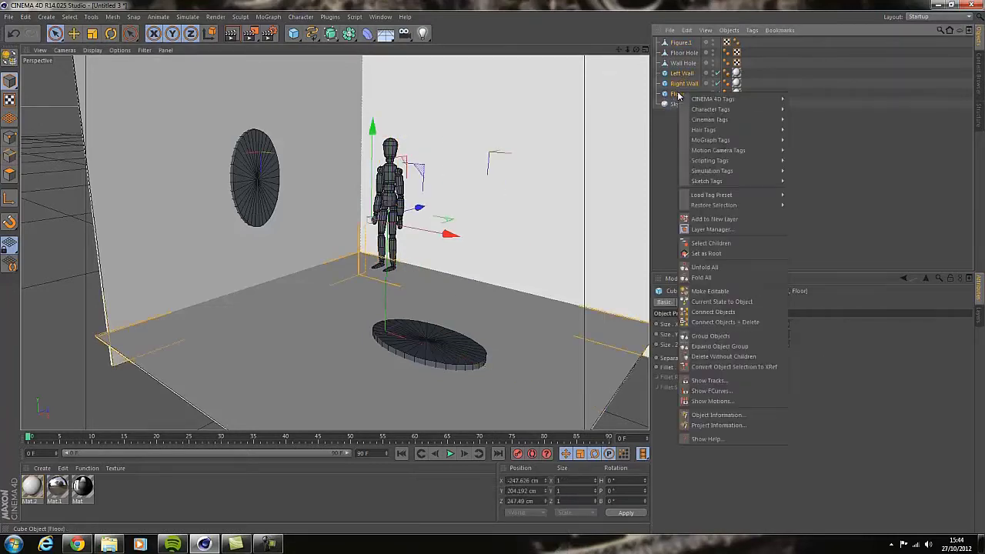
mouse_move(726, 172)
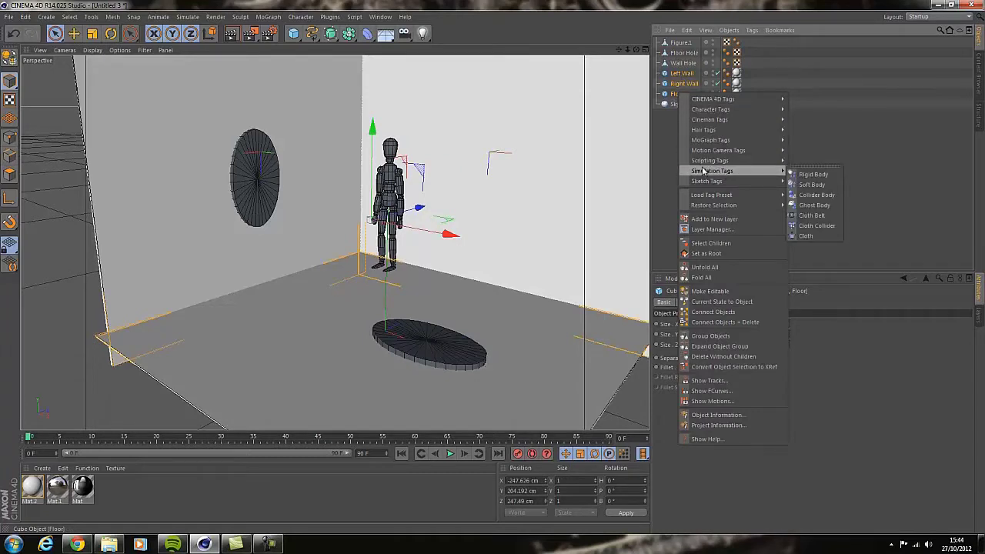
left_click(816, 195)
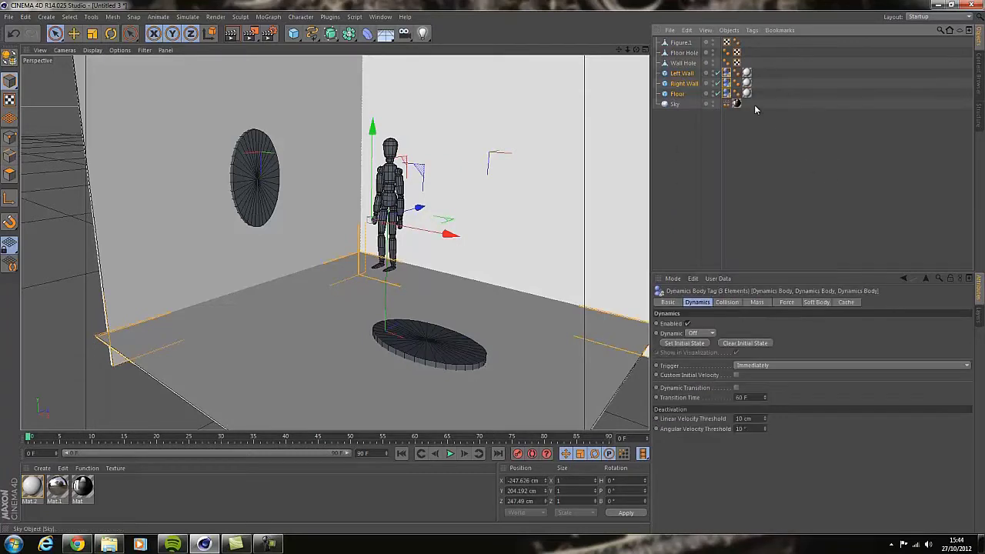
Set the collision shape of the floor and wall colliders to Static Mesh, then deselect them.
left_click(725, 302)
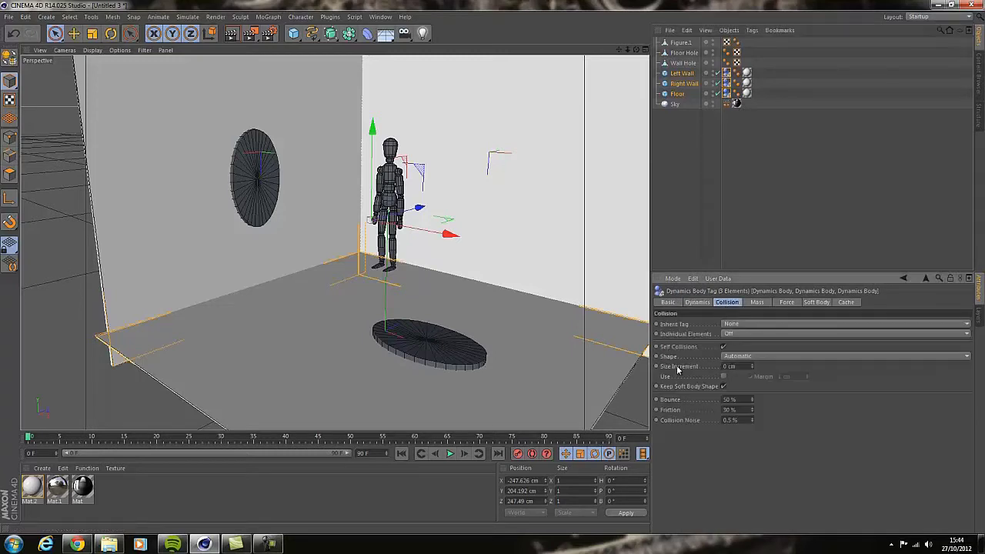
left_click(752, 357)
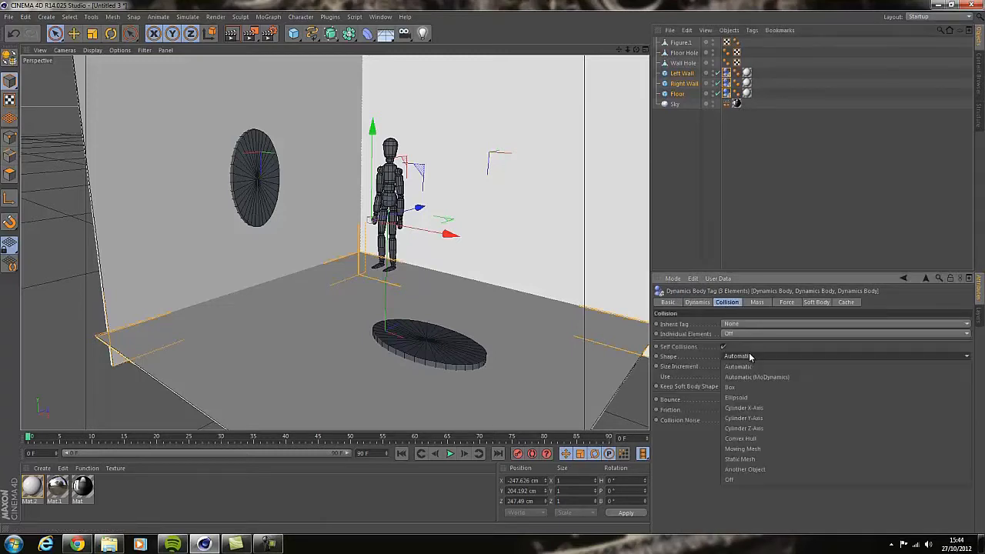
left_click(763, 460)
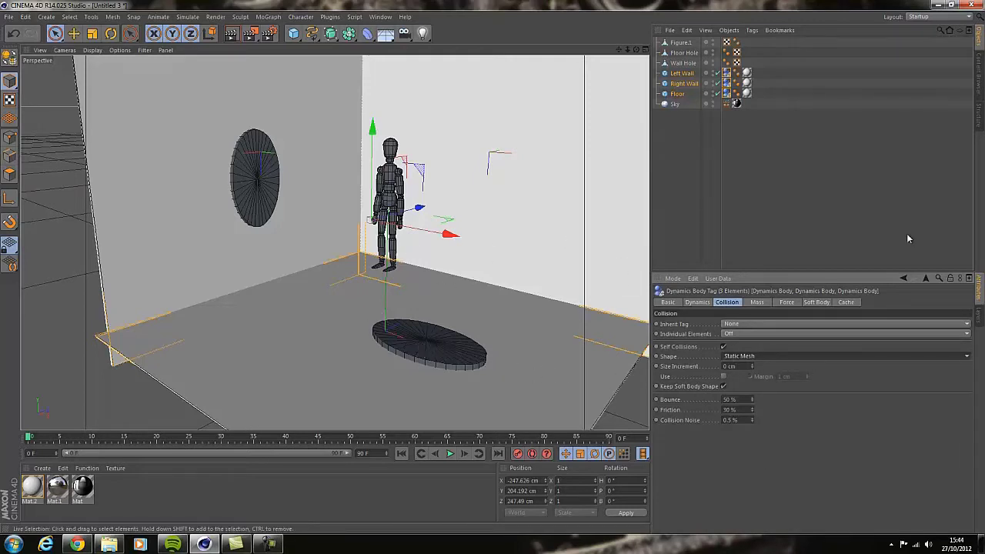
left_click(676, 139)
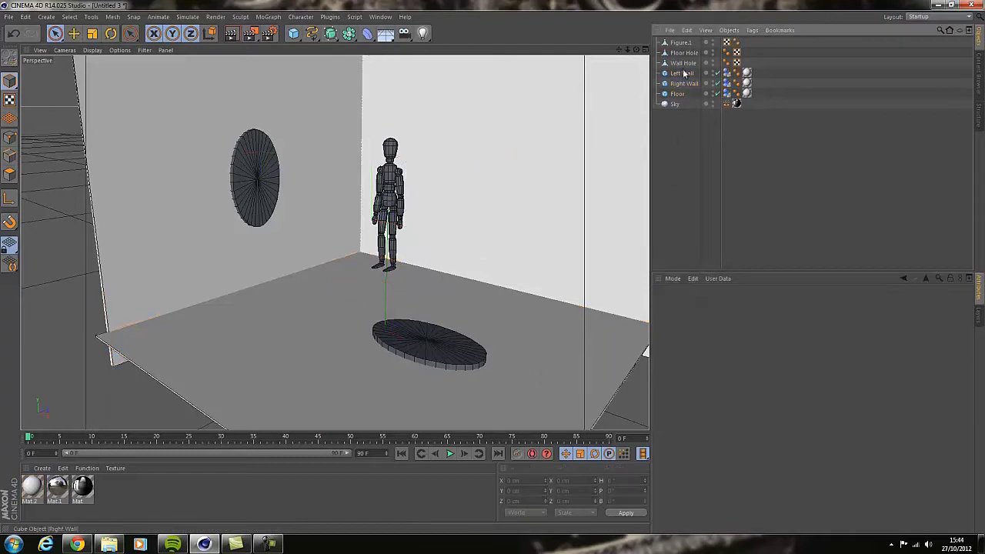
Add a Rigid Body simulation tag to Figure.1 and set its collision shape to Moving Mesh.
left_click(681, 43)
right_click(683, 43)
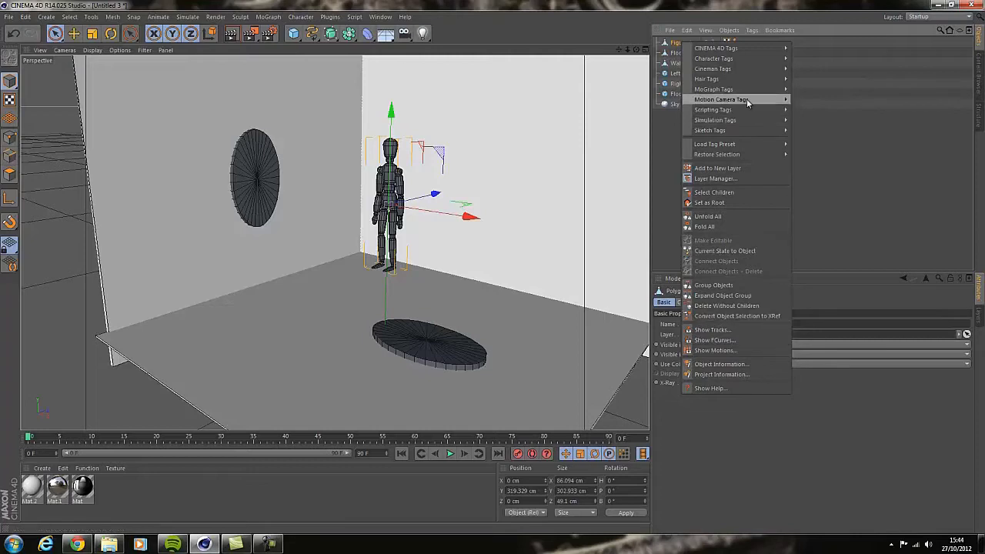
mouse_move(741, 121)
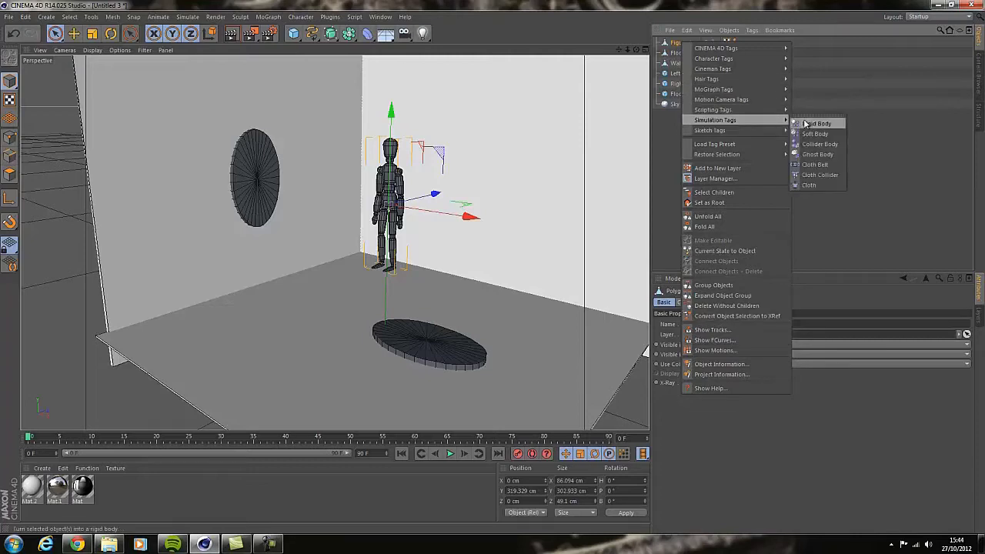
left_click(803, 123)
left_click(741, 357)
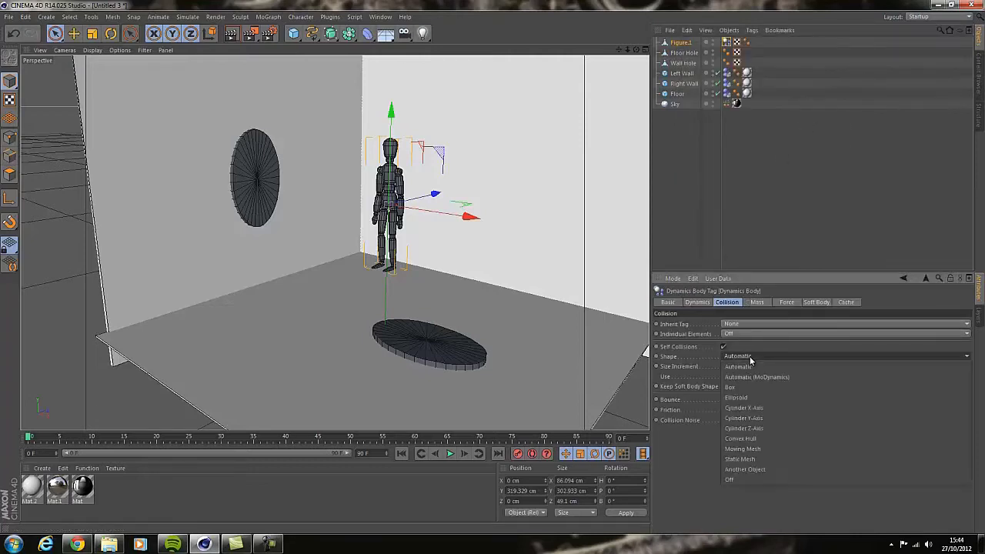
left_click(743, 450)
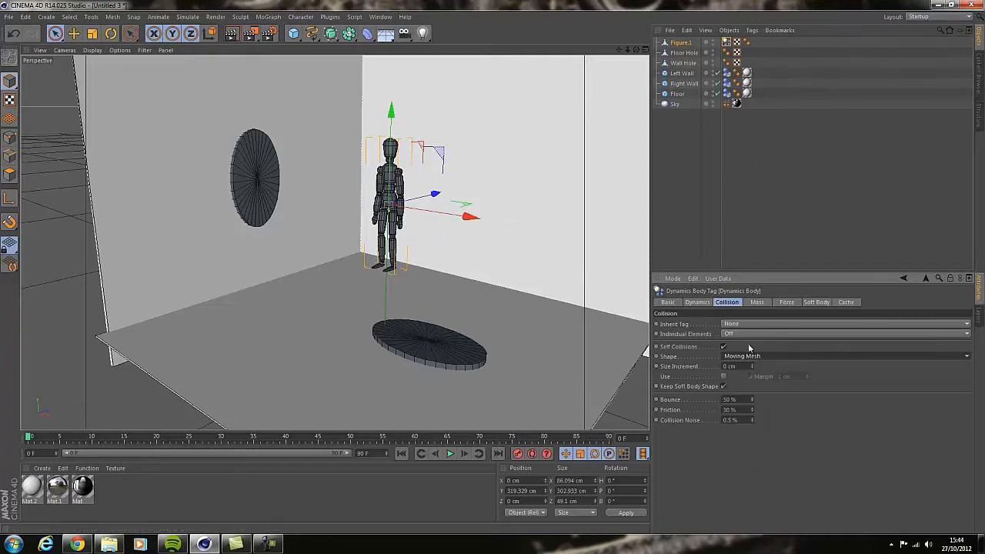
Set the collision friction to 100% for the dynamics tags of Figure.1, Left Wall, Right Wall and Floor together, and deselect them.
left_click(726, 73, "ctrl")
key("ctrl+Page_Up")
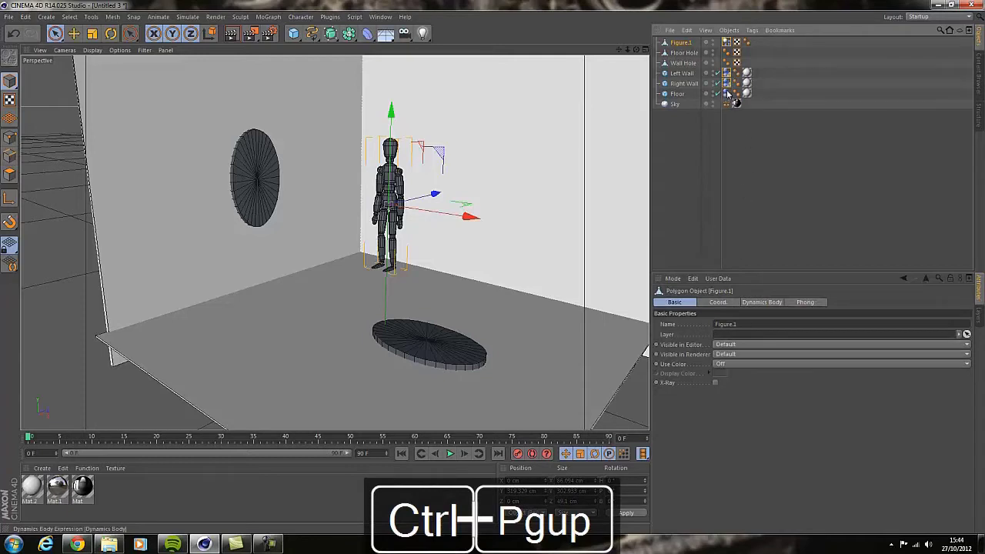
left_click(727, 93, "ctrl")
left_click(729, 409)
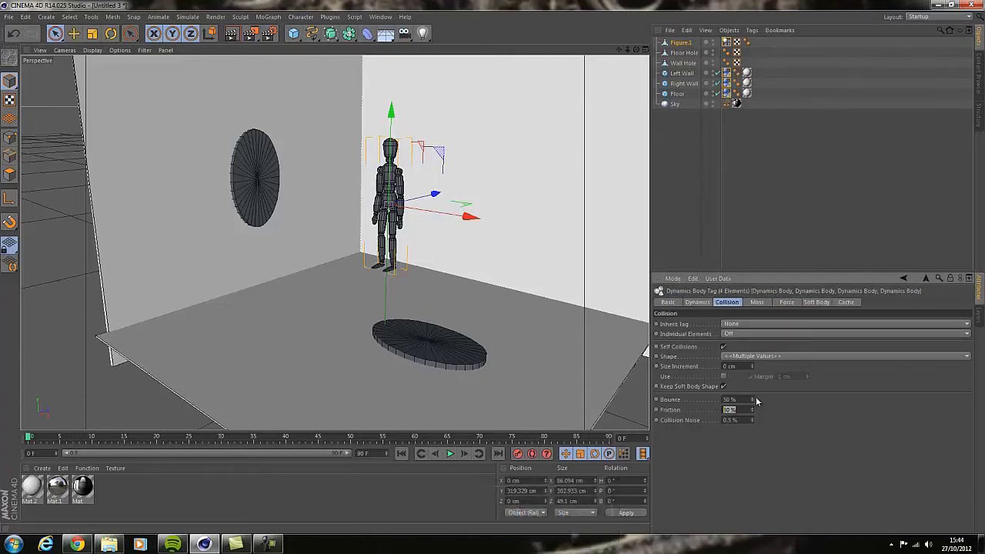
type("100")
key("Return")
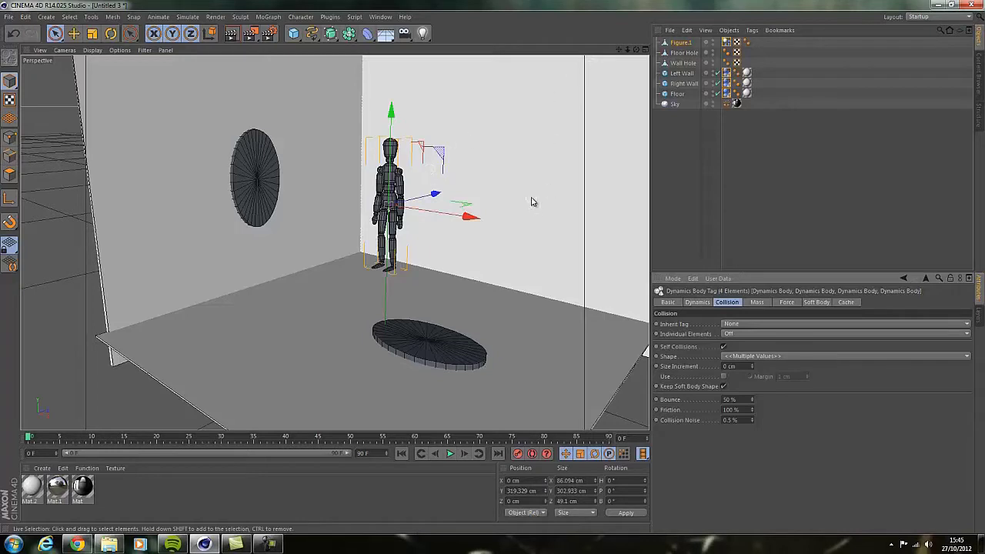
left_click(661, 143)
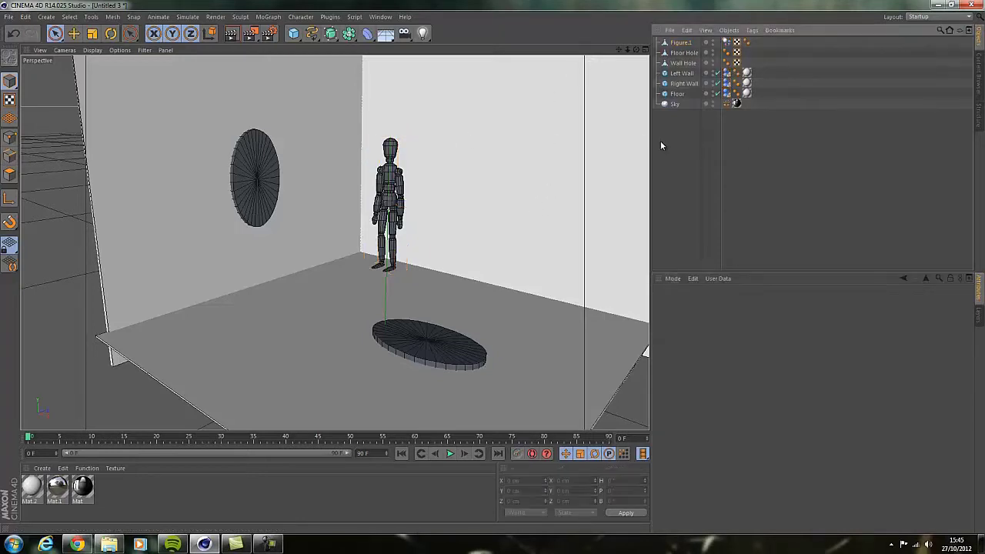
Select Figure.1, play the dynamics simulation to check how the figure falls, and stop playback.
left_click(682, 44)
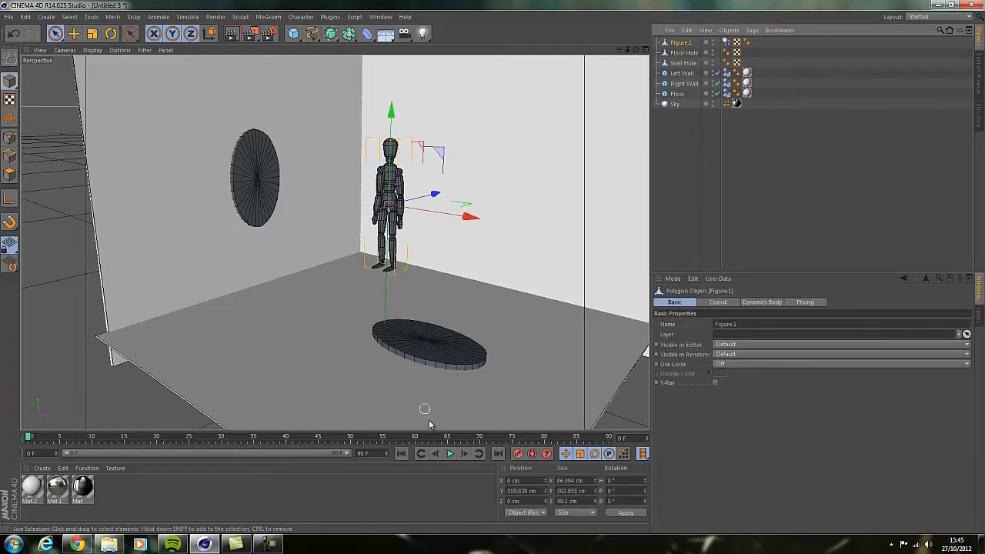
left_click(452, 454)
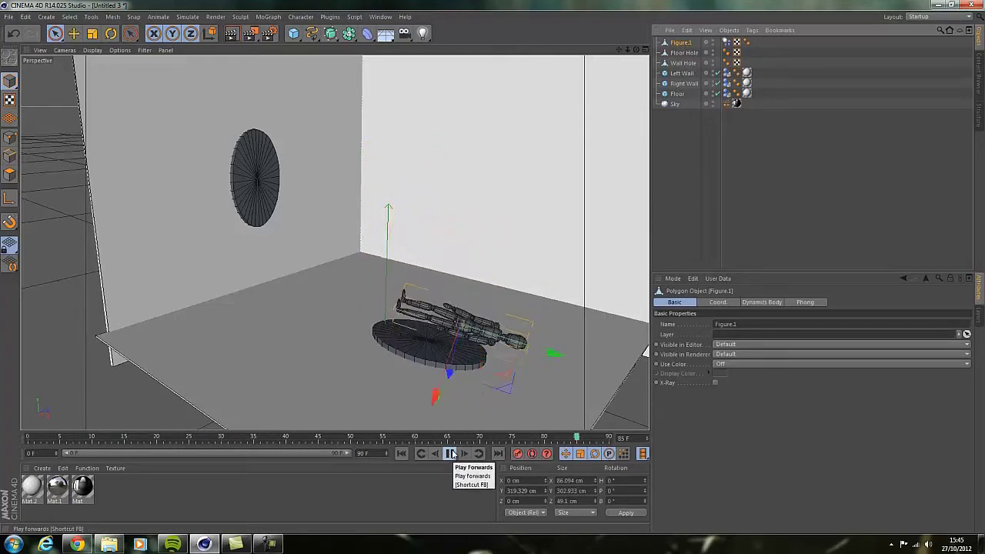
left_click(452, 454)
Set the project length to 250 frames, with the preview range extended to cover all of it.
double_click(362, 453)
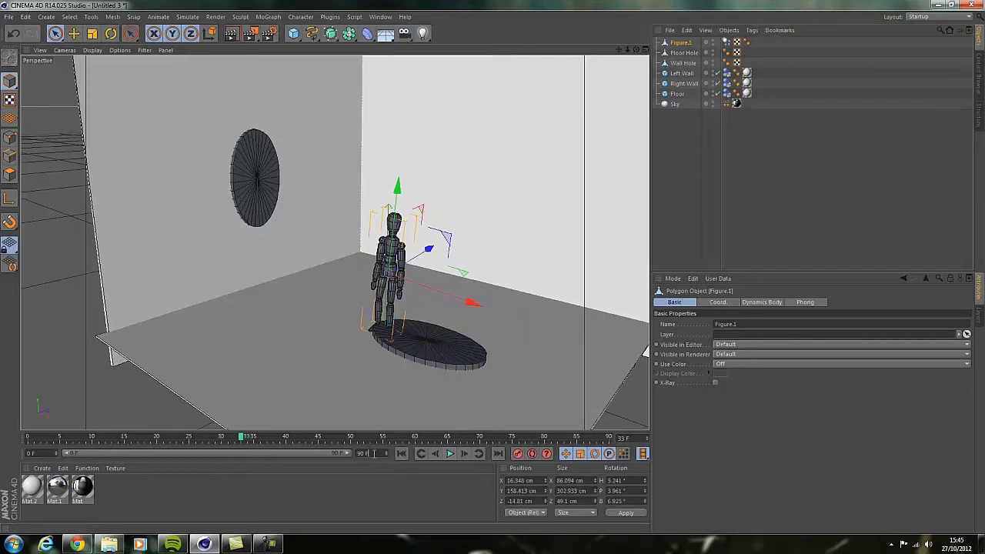
type("900")
key("Return")
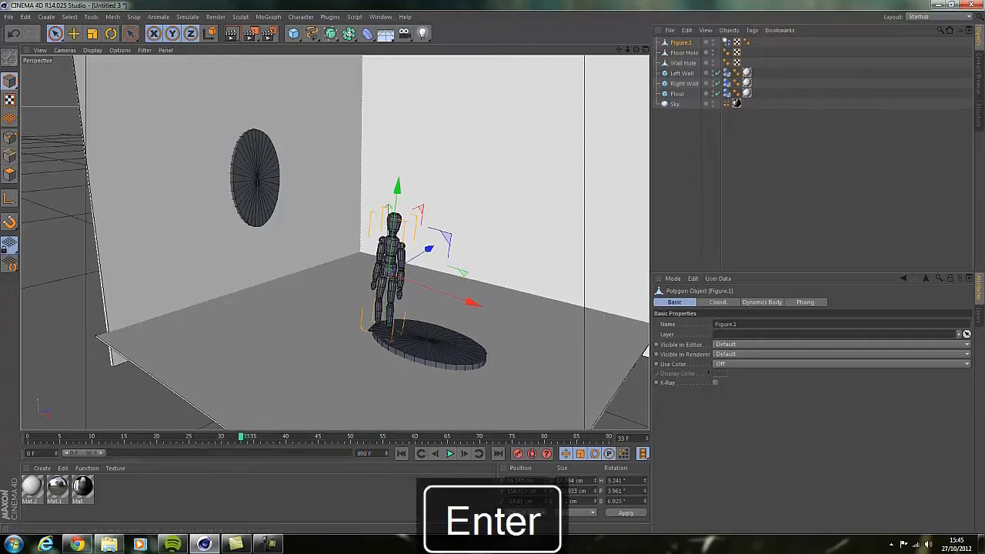
left_click_drag(108, 453, 236, 457)
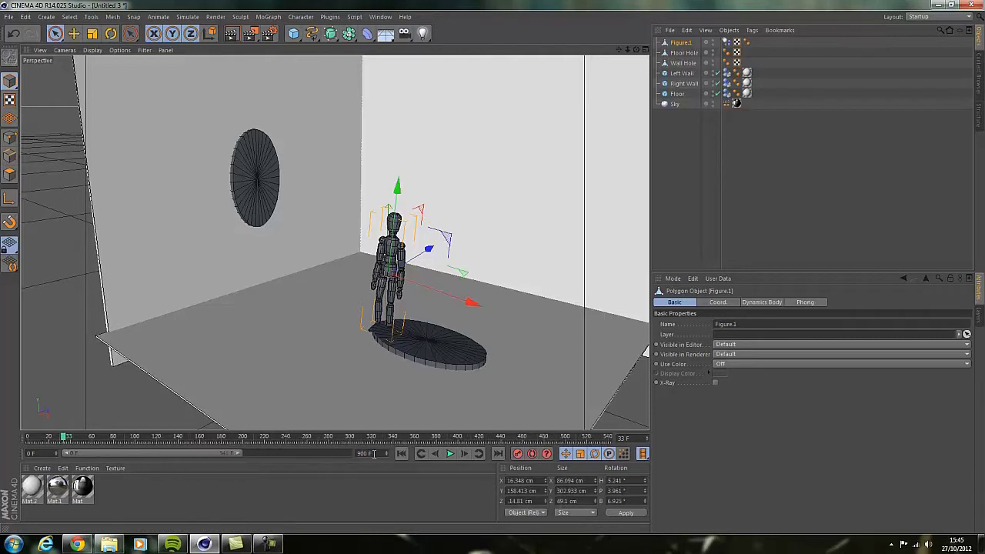
double_click(374, 455)
type("250")
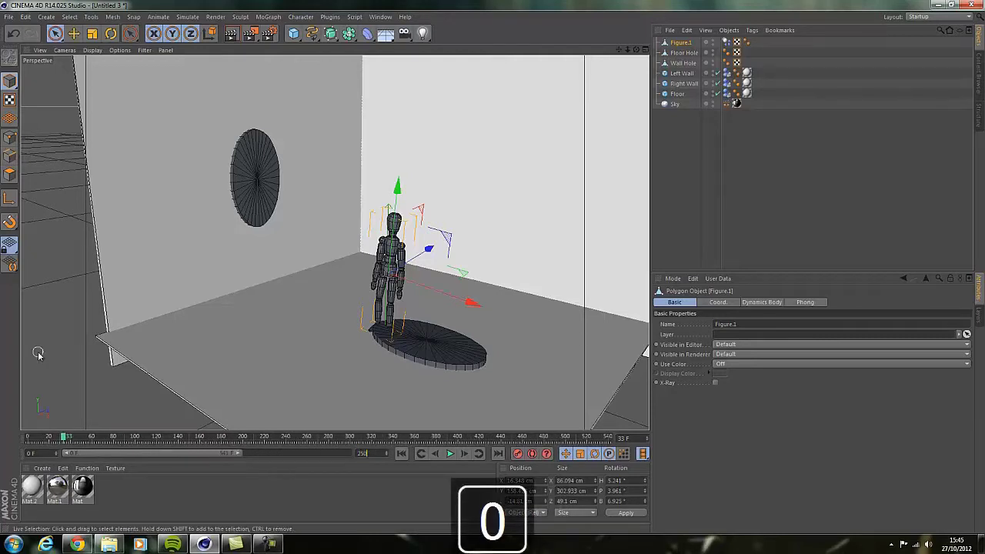
key("Return")
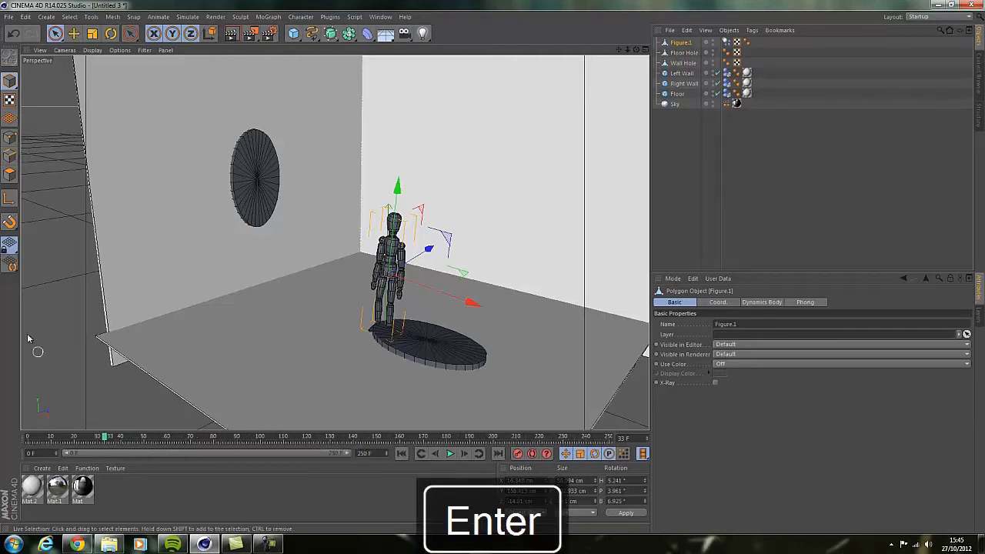
Replay the figure's fall from the first frame over the longer timeline, stop it and return to frame 0.
left_click(401, 456)
left_click(451, 454)
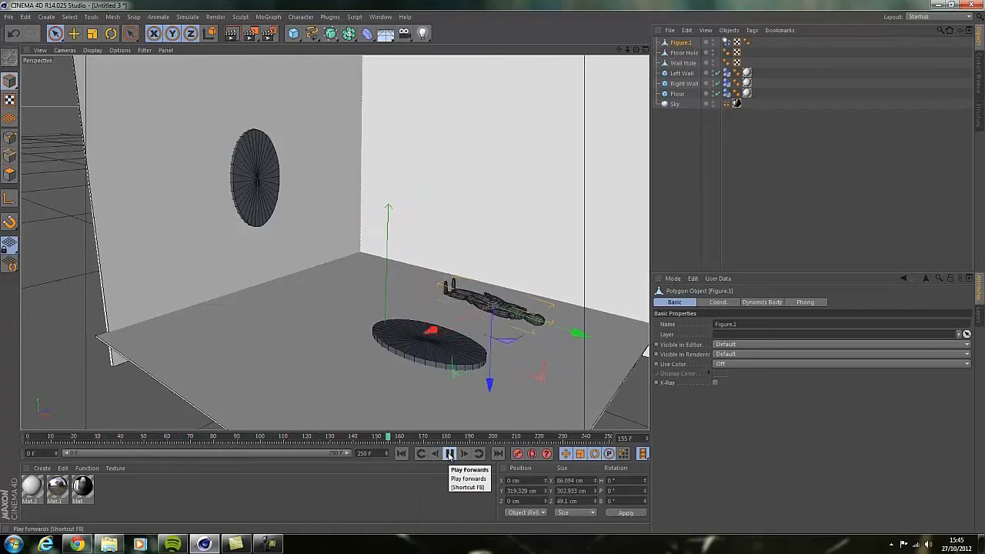
left_click(451, 455)
left_click(402, 454)
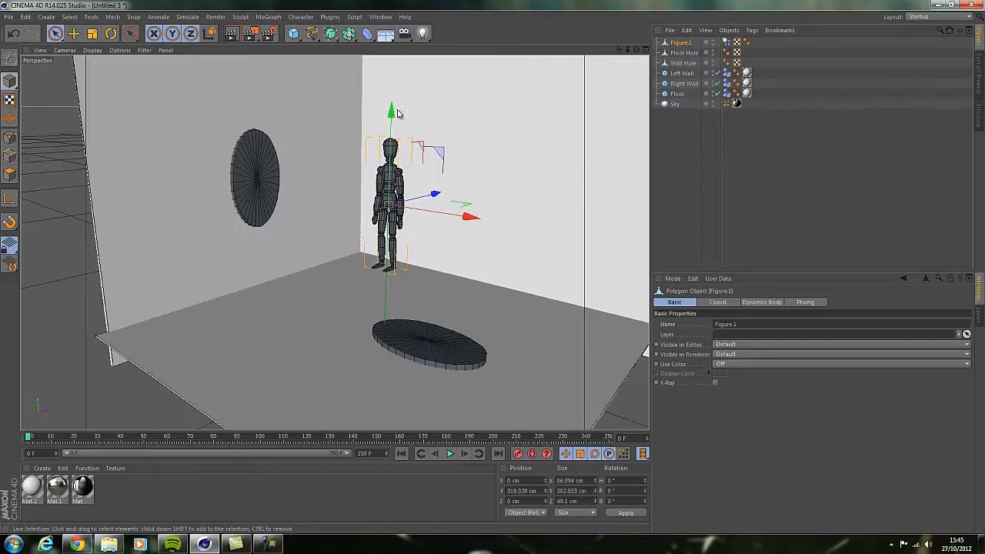
Move the figure to stand over the floor hole, at about X 128 cm, Y 163 cm.
left_click_drag(452, 221, 503, 222)
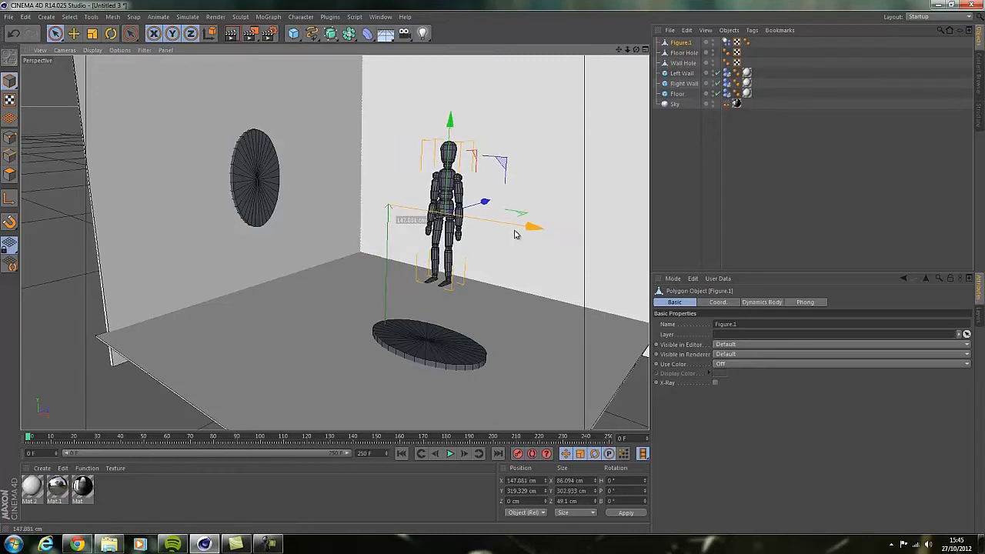
left_click_drag(450, 126, 456, 191)
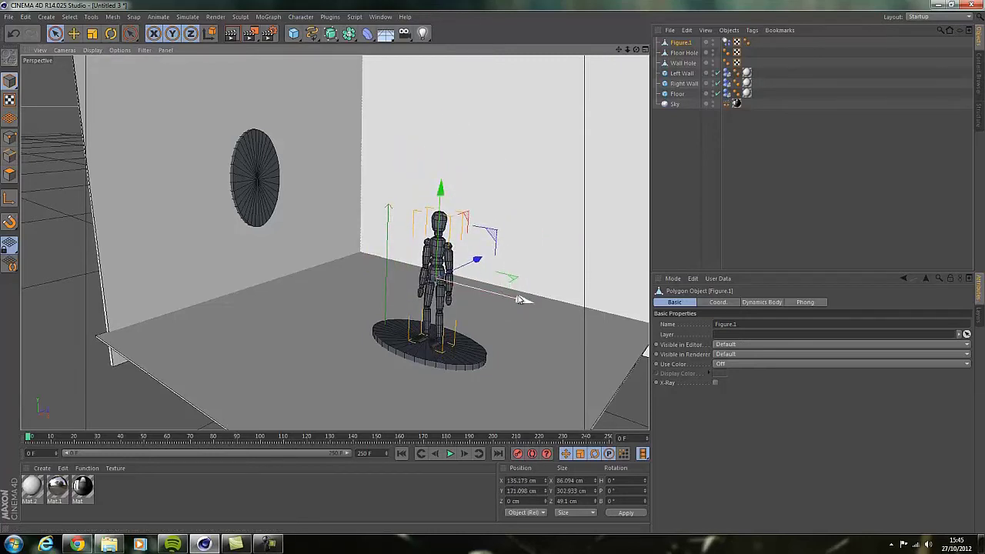
mouse_move(517, 295)
left_mouse_down()
mouse_move(505, 286)
mouse_move(515, 298)
left_mouse_up()
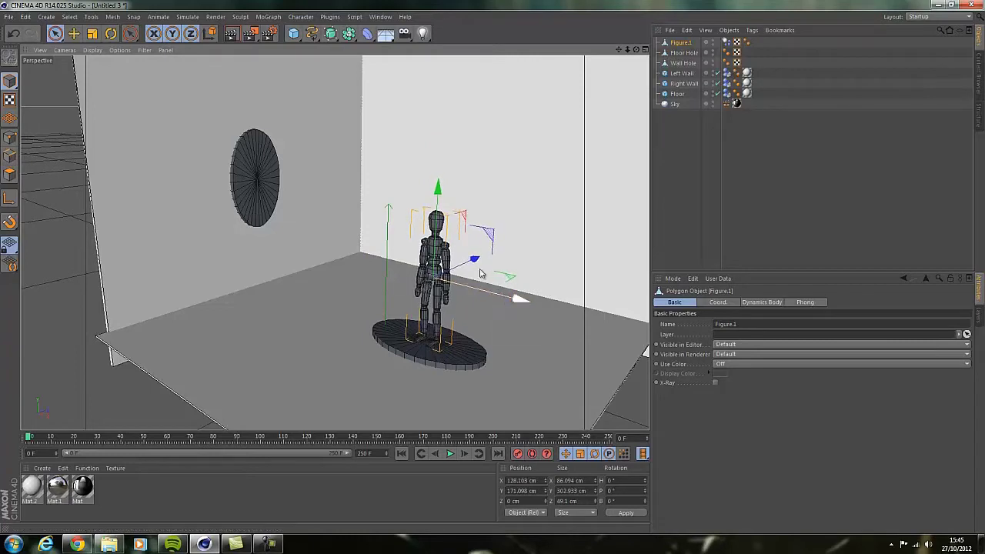
left_click_drag(437, 189, 439, 197)
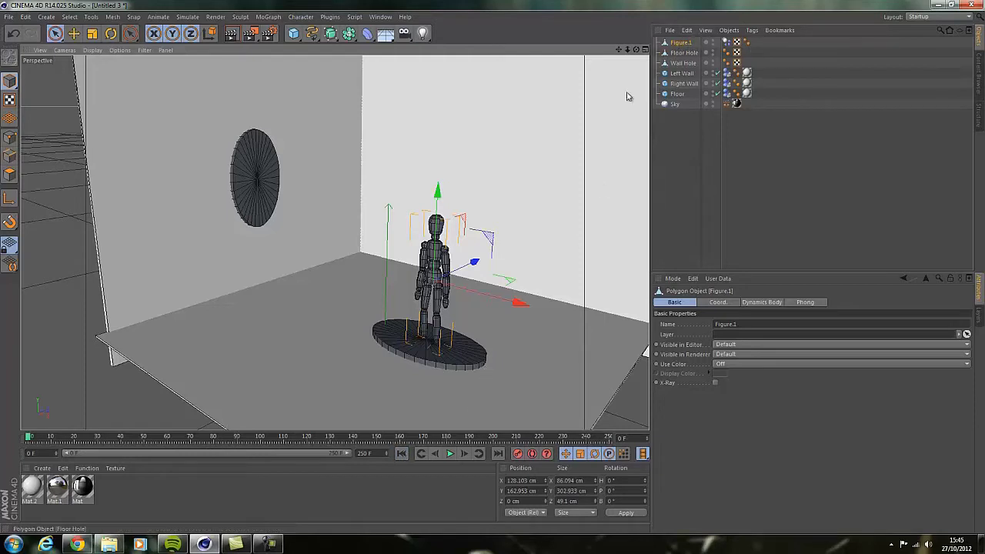
Briefly test the simulation from the new position, inspect the Dynamics settings of the figure's tag, and return to frame 0.
left_click(450, 455)
left_click(450, 454)
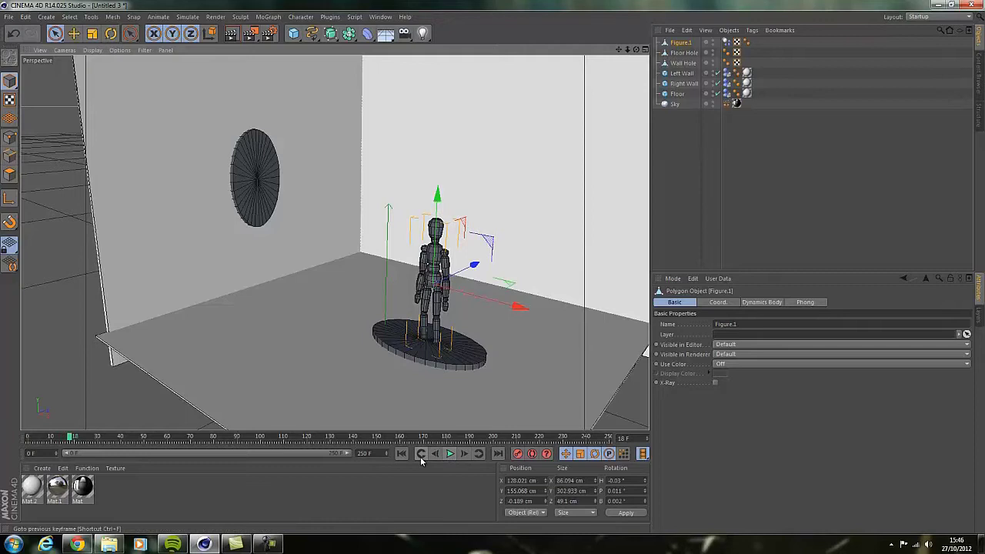
left_click(727, 43)
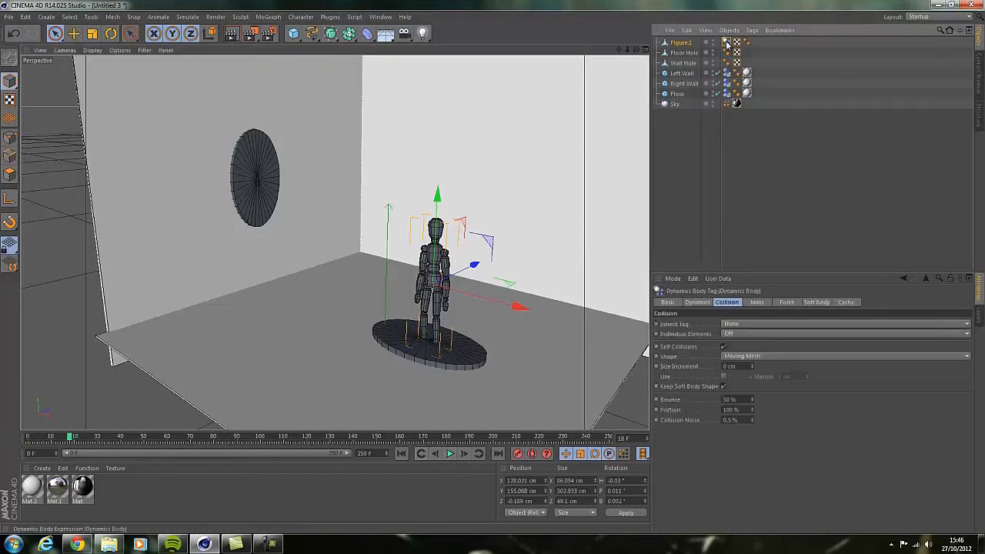
left_click(697, 302)
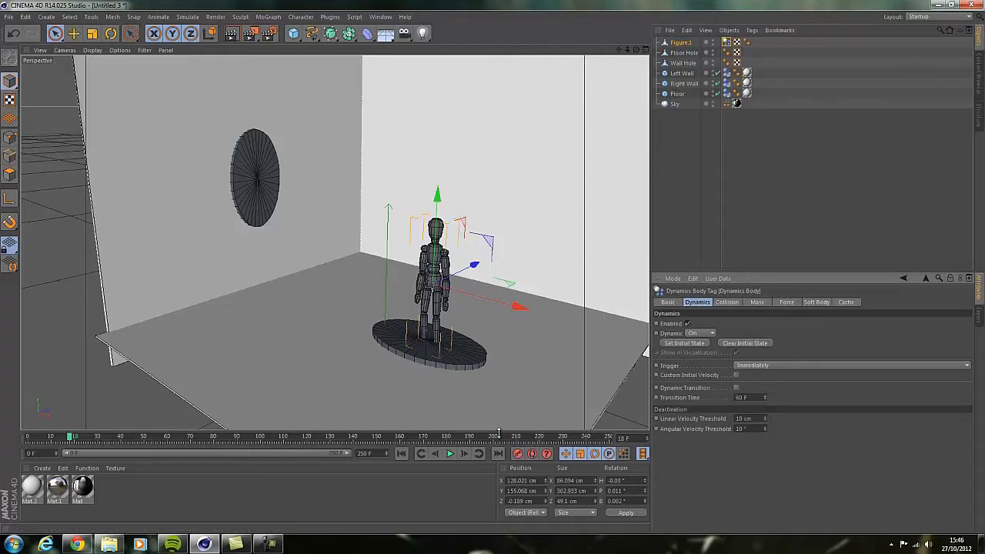
left_click(401, 453)
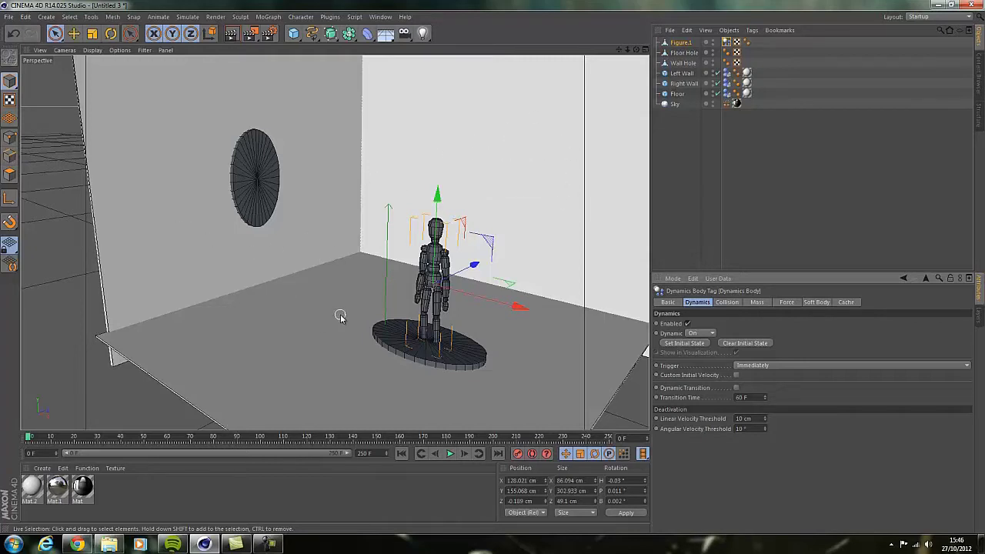
Cut the Wall Hole out of the Left Wall with an A subtract B Boole containing both, and preview the cutout in a viewport render.
left_click(683, 63)
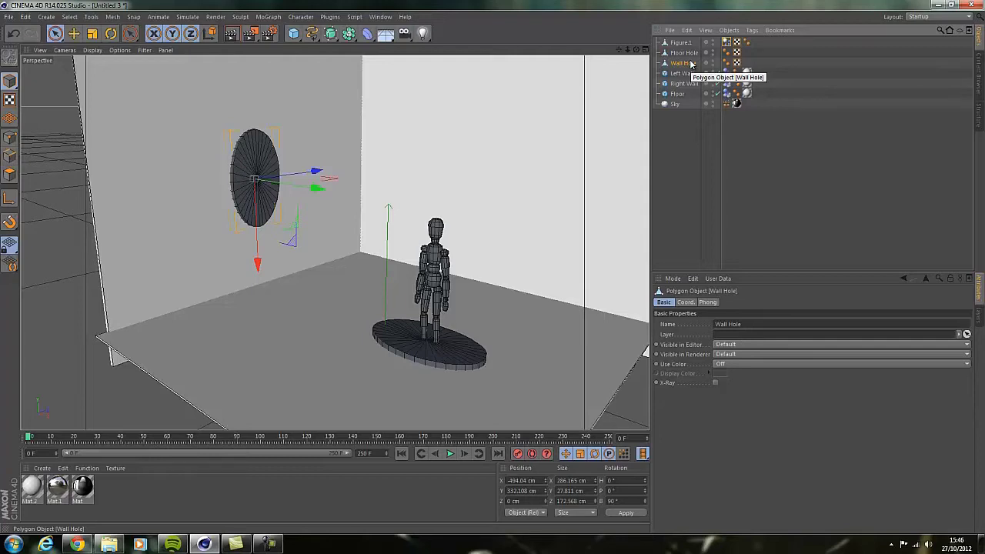
key("Page_Down")
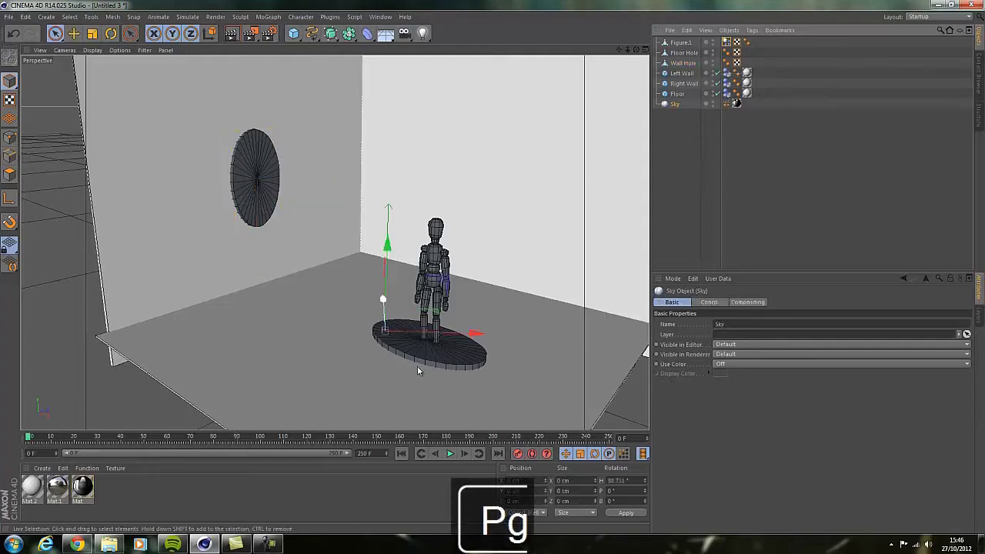
left_click(686, 63)
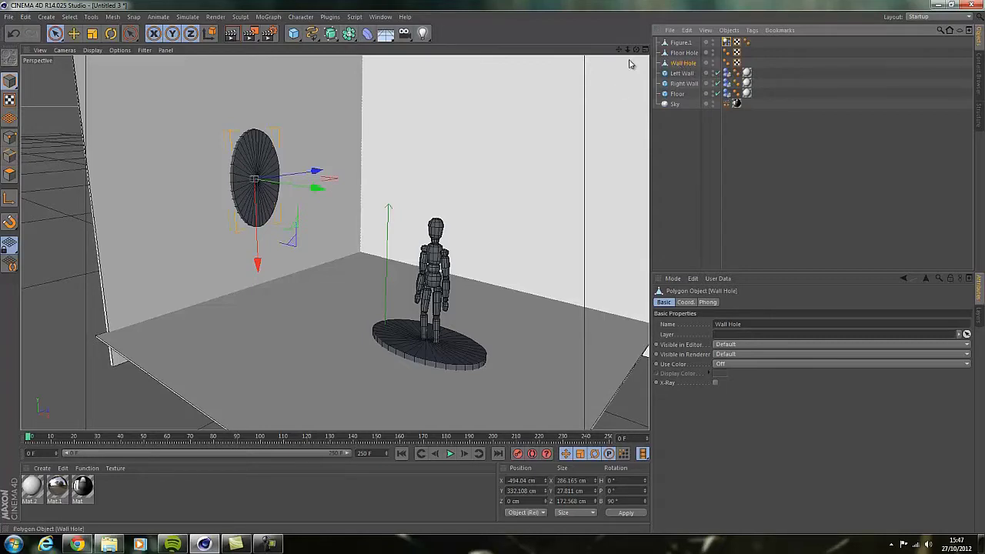
left_click(349, 34)
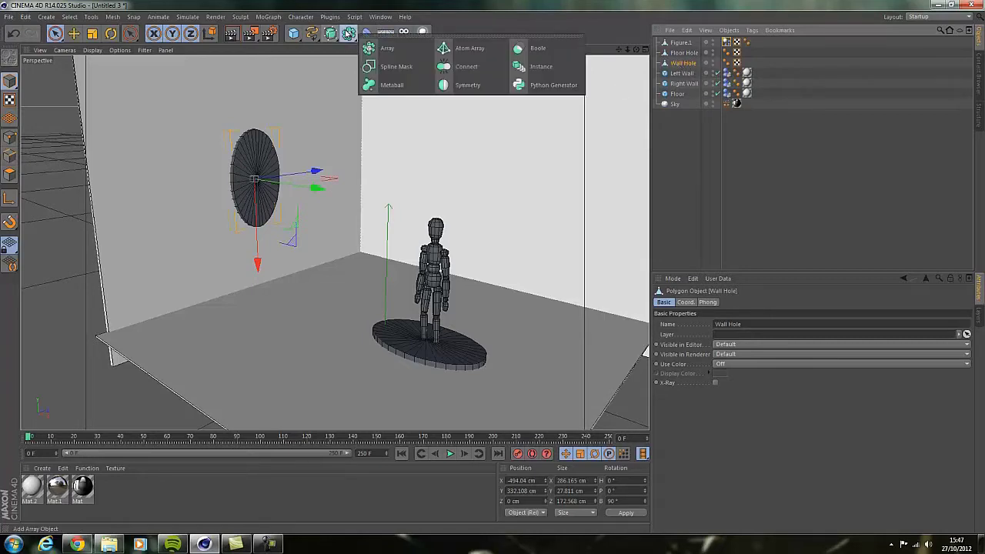
left_click(537, 49)
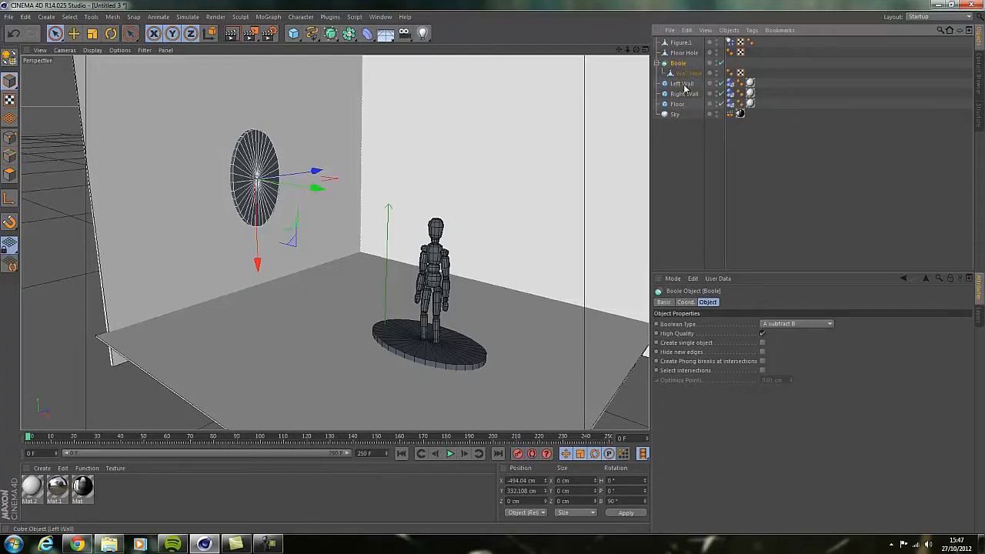
left_click_drag(682, 85, 682, 67)
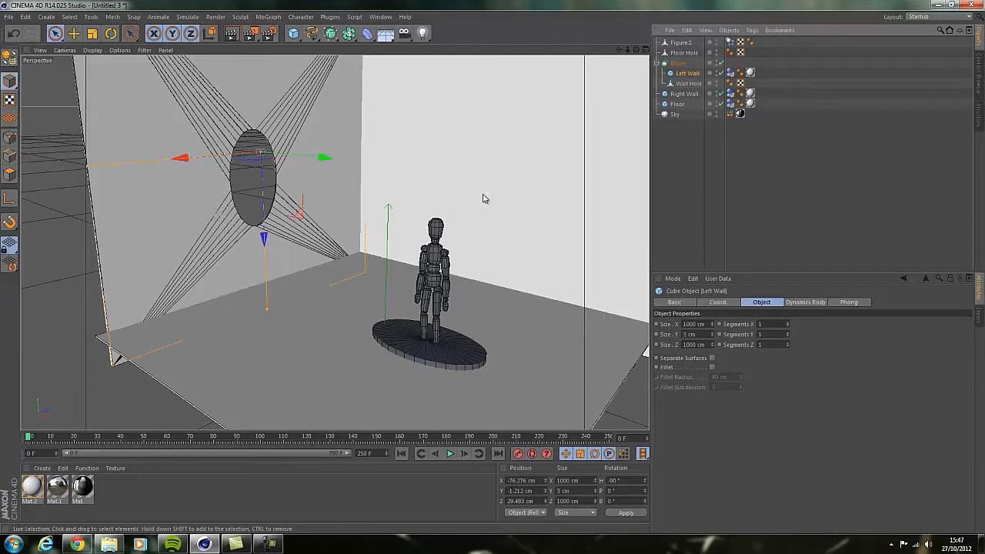
key("ctrl+r")
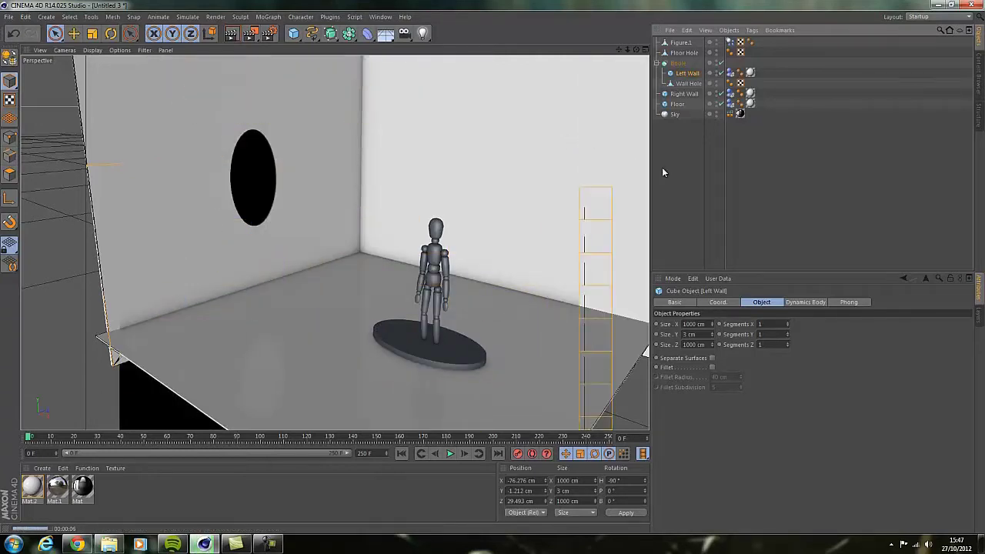
left_click(683, 140)
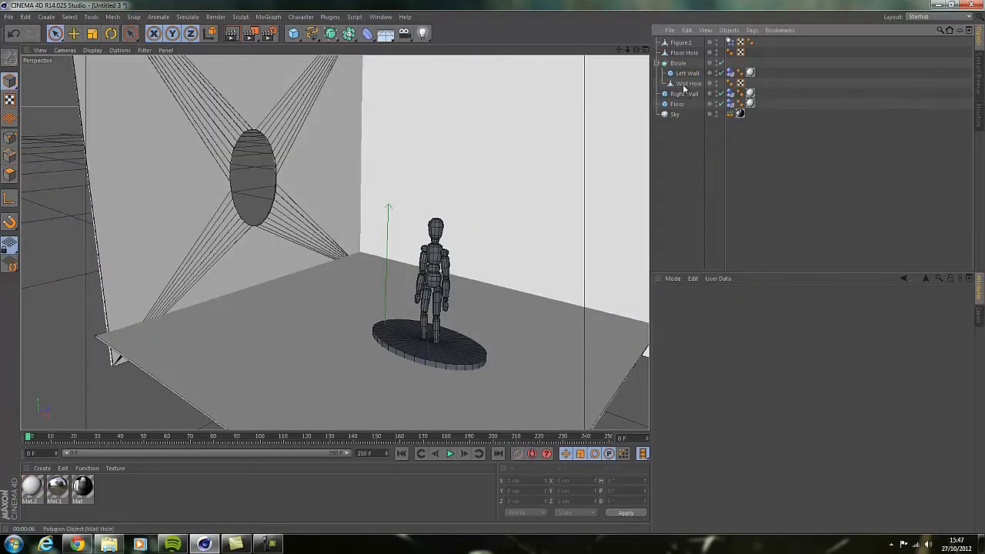
Cut the Floor Hole out of the Floor with an A subtract B Boole containing both, and briefly play the simulation.
left_click(683, 53)
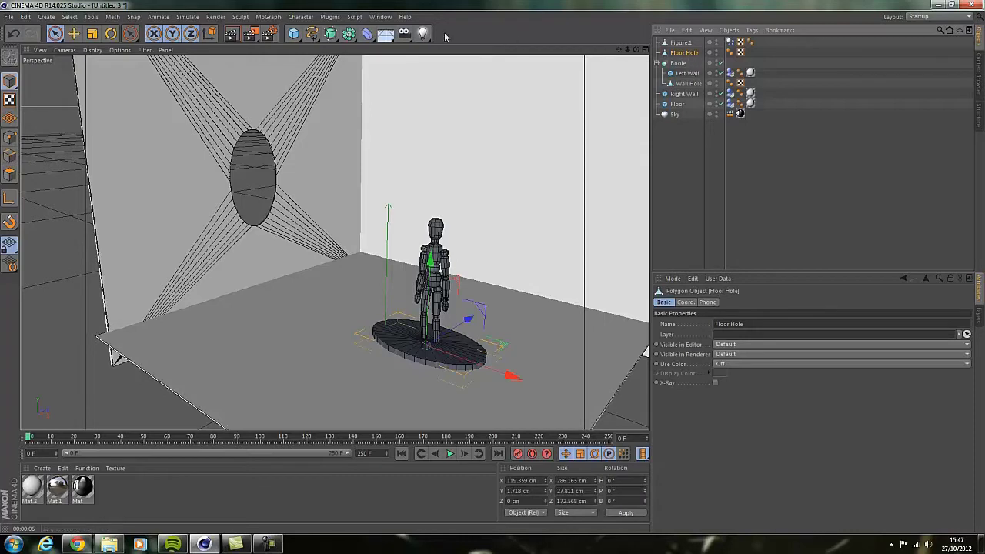
left_click_drag(348, 34, 547, 51)
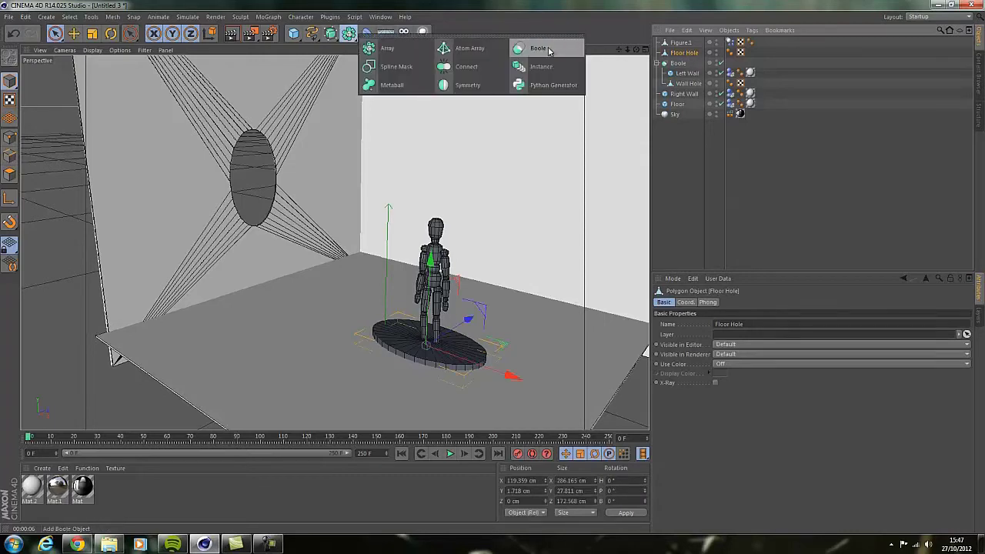
left_click(548, 50, "alt")
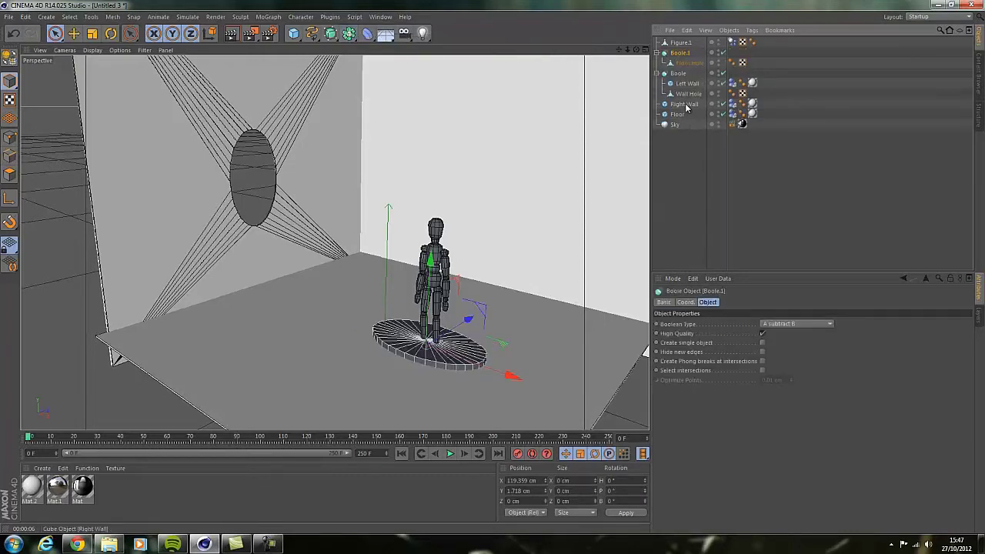
left_click_drag(679, 117, 680, 53)
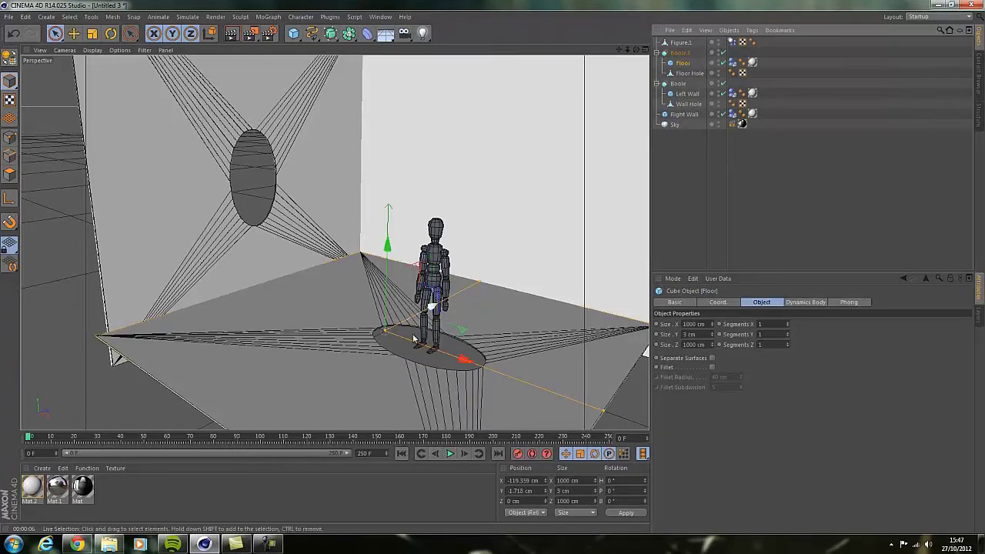
left_click(451, 454)
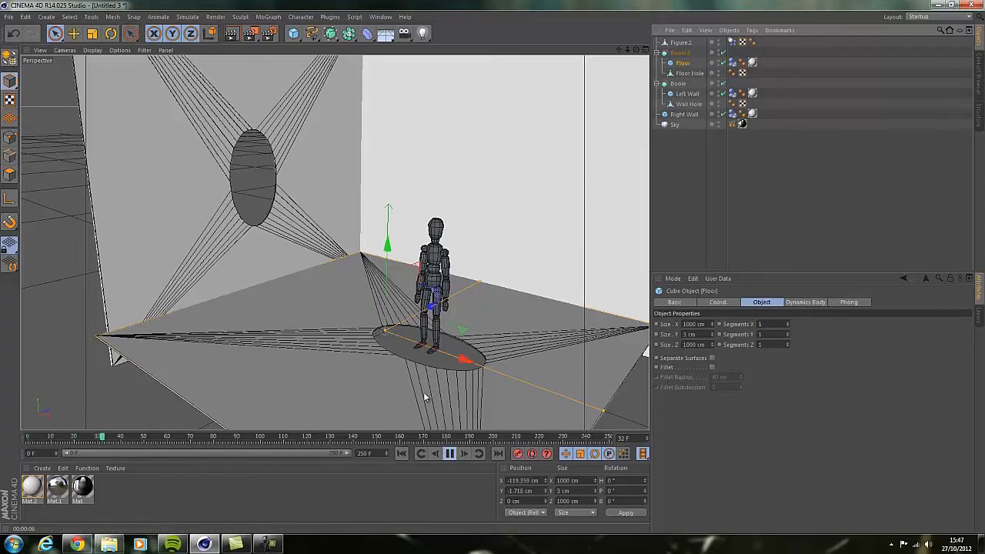
left_click(451, 454)
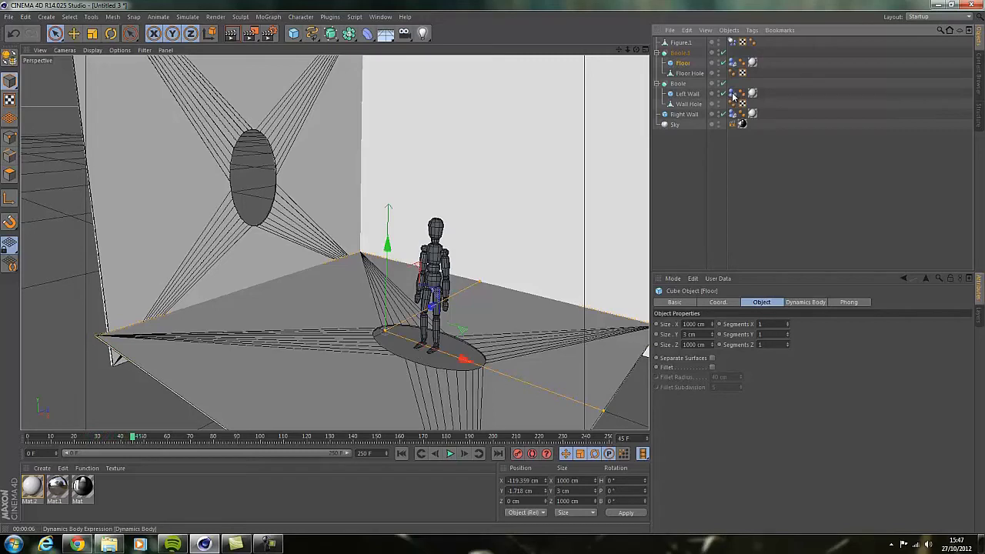
Move the dynamics tags of the Left Wall and Floor onto their parent Booles, test the figure's fall, and return to frame 0.
left_click(732, 93)
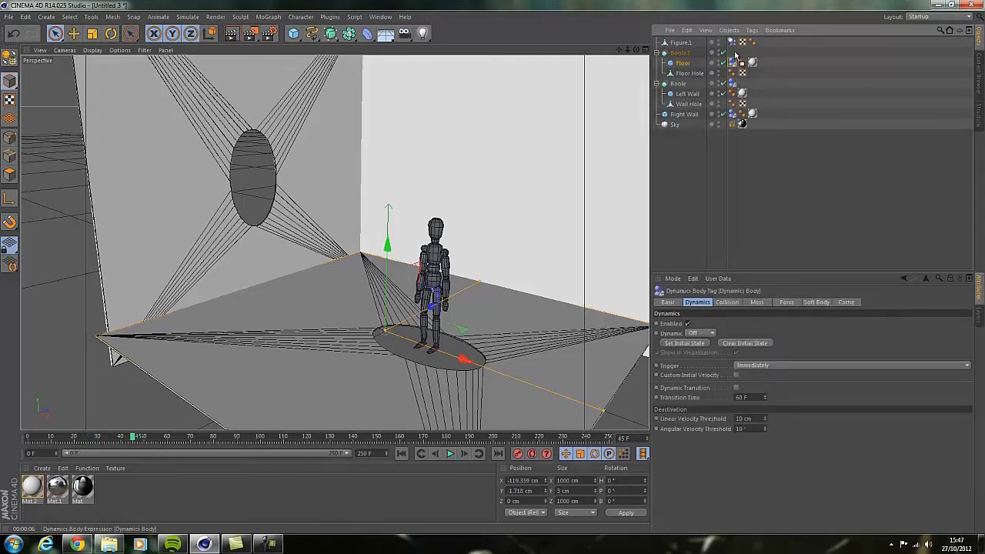
left_click(400, 454)
left_click(450, 453)
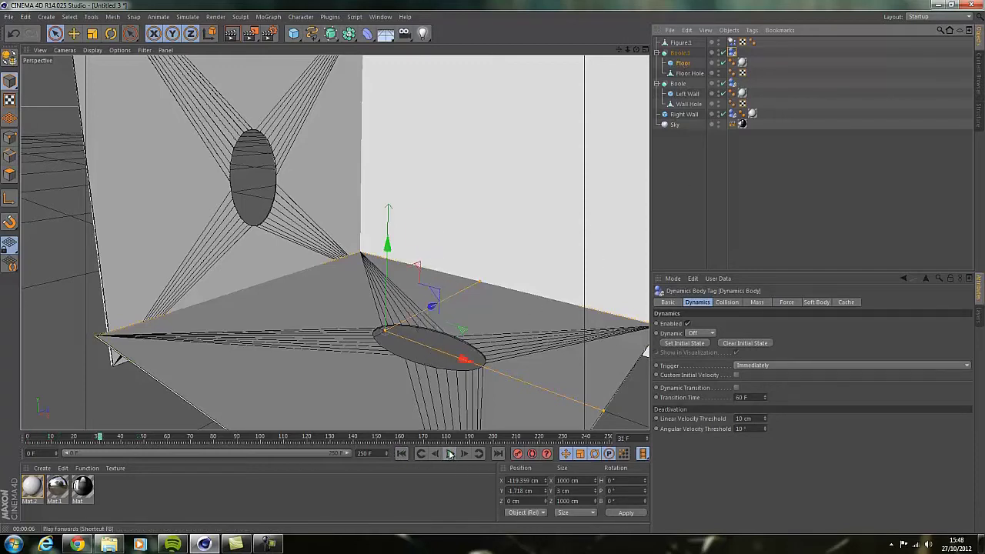
left_click(401, 454)
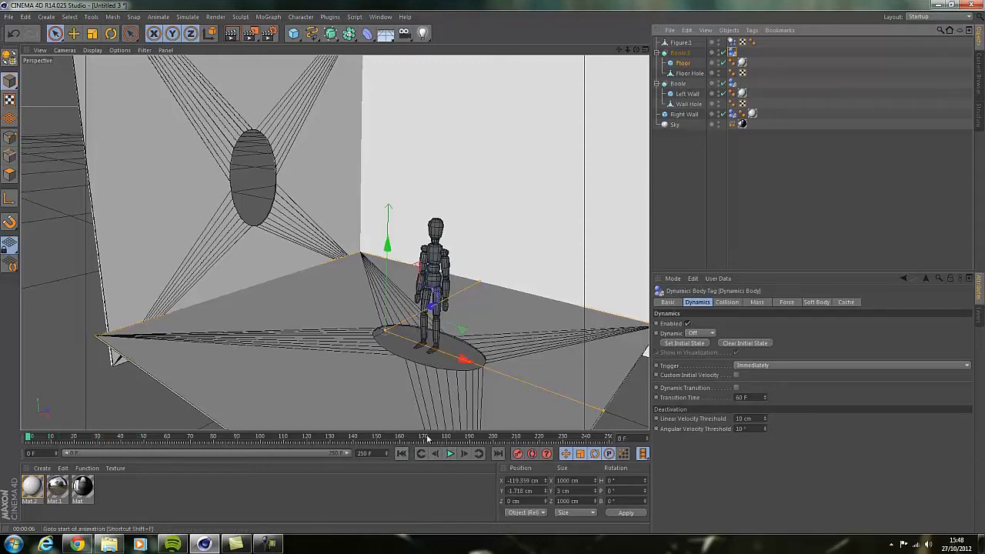
Duplicate the Wall Hole outside its Boole and hide the copy in both the editor and the renderer.
left_click(688, 103)
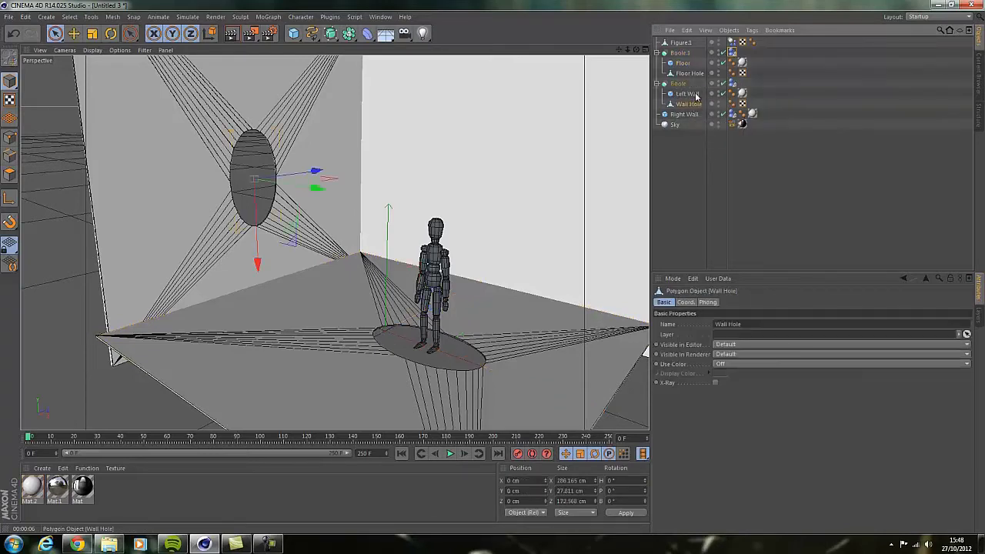
left_click(691, 74)
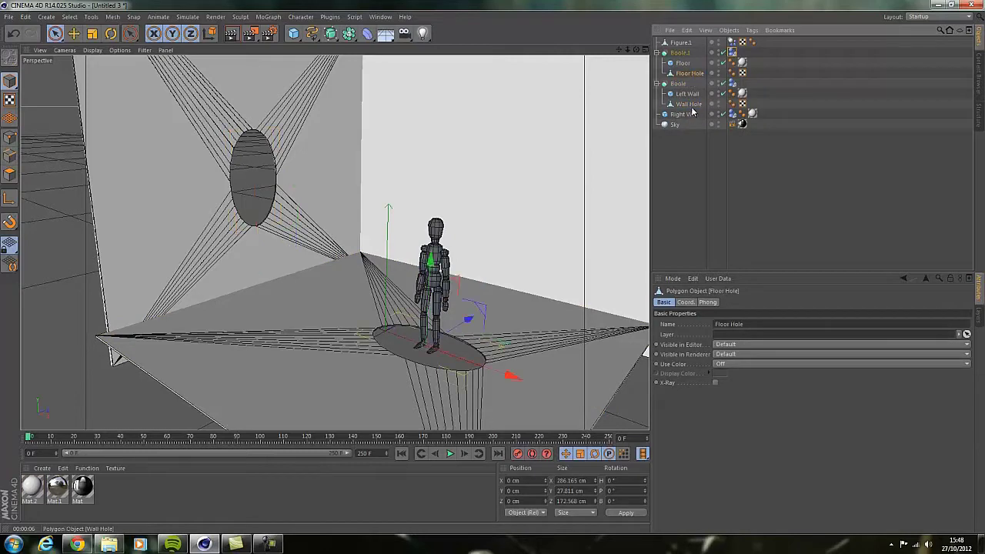
left_click(690, 104)
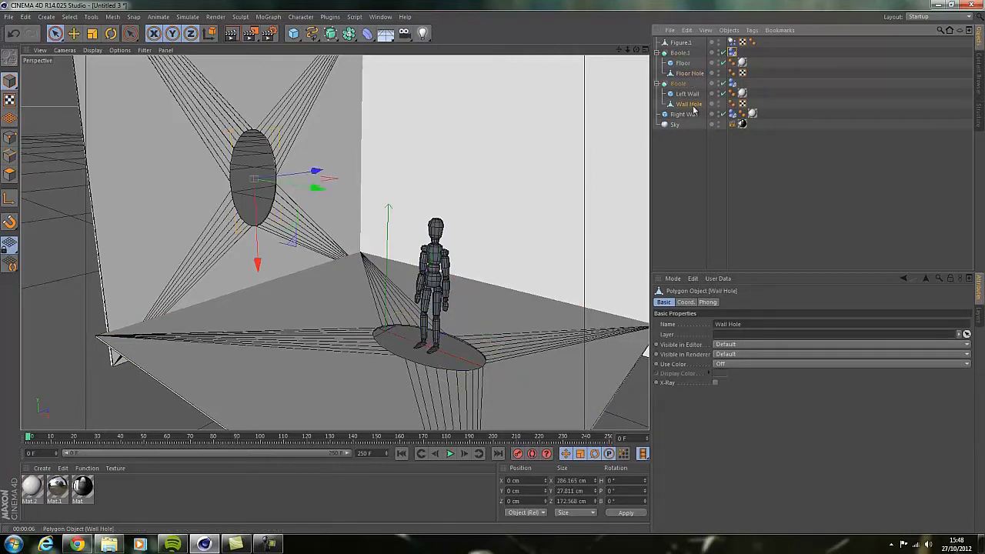
key("ctrl+c")
key("ctrl+v")
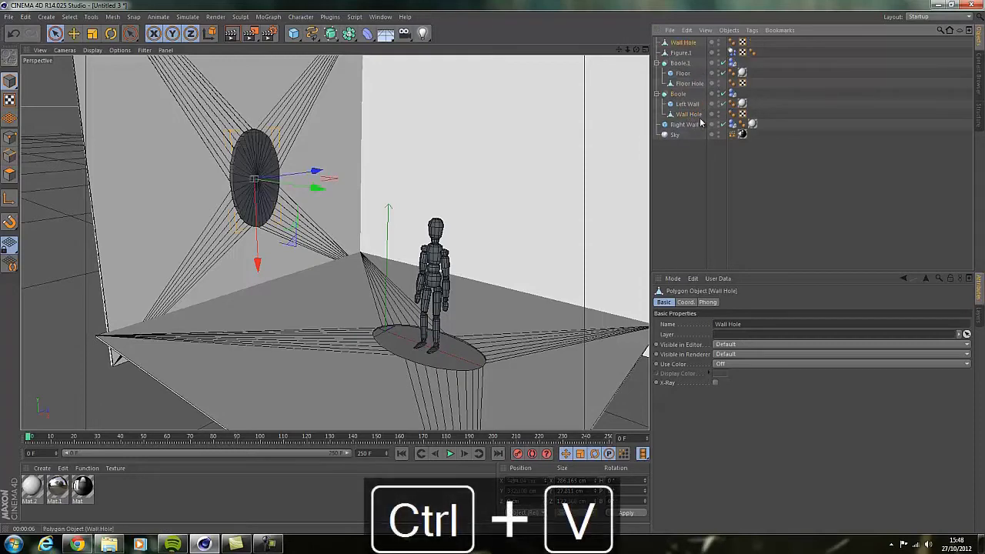
left_click(719, 44)
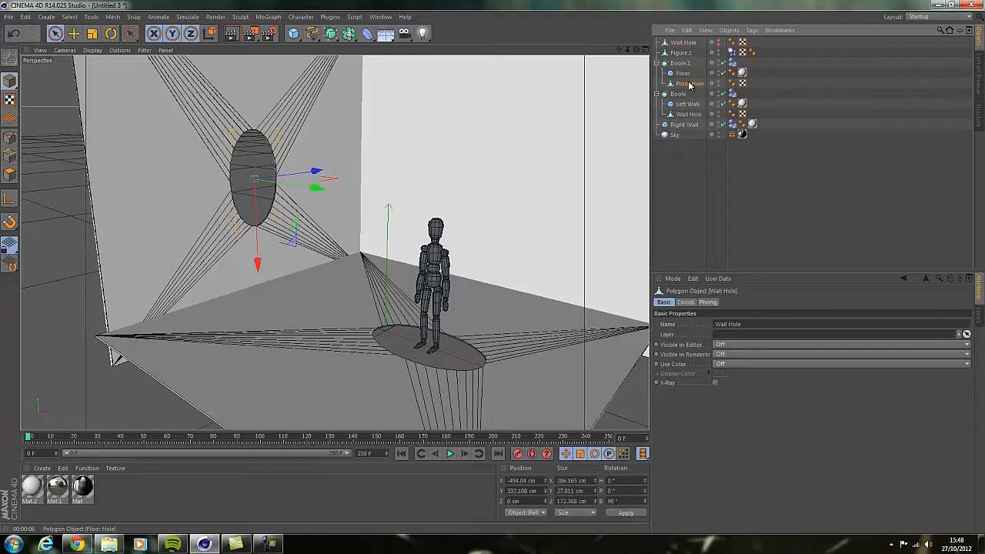
Duplicate the Floor Hole outside its Boole and hide the copy in both the editor and the renderer.
left_click(690, 84)
key("ctrl+c")
key("ctrl+v")
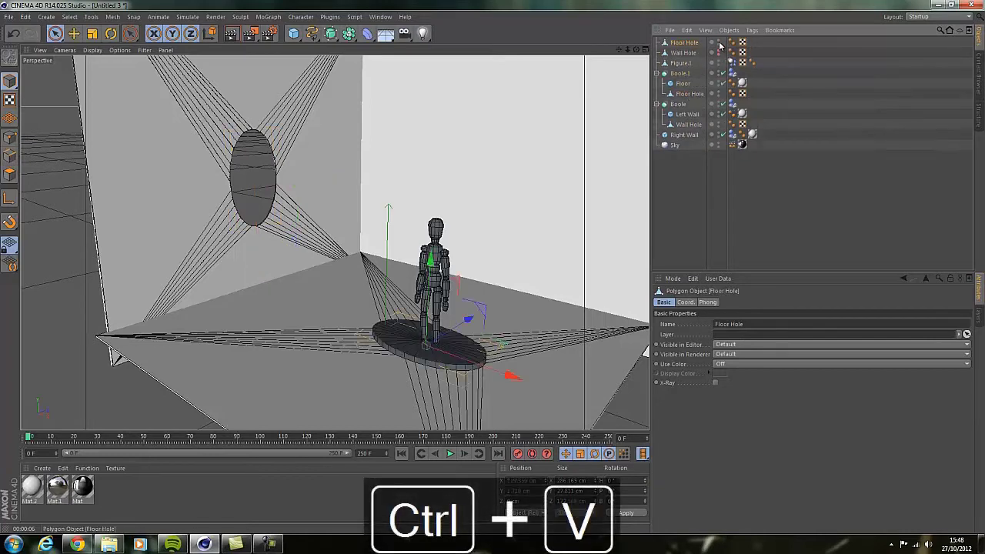
left_click(719, 44)
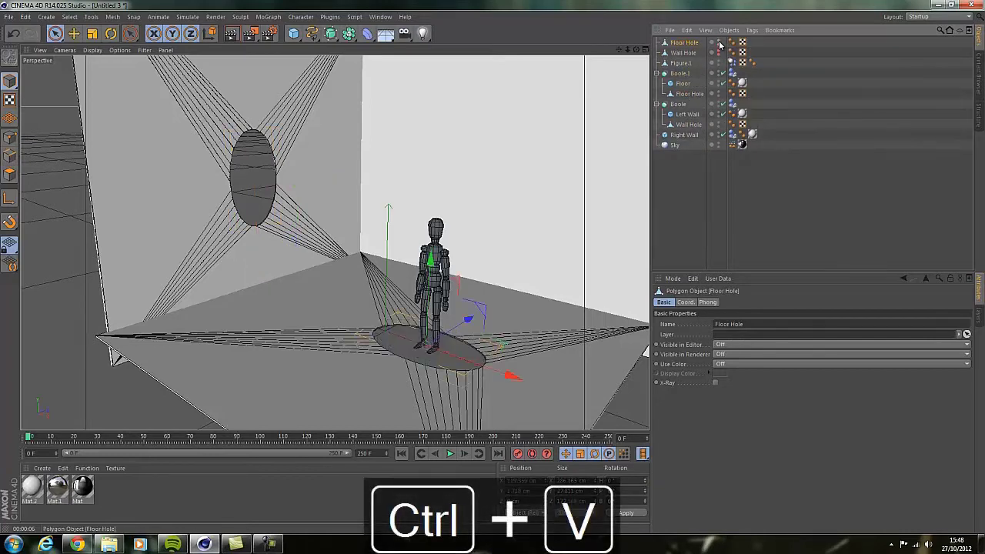
Keyframe the X, Y and Z scale of the Wall Hole inside the Boole at 1 on frame 60.
left_click(689, 125)
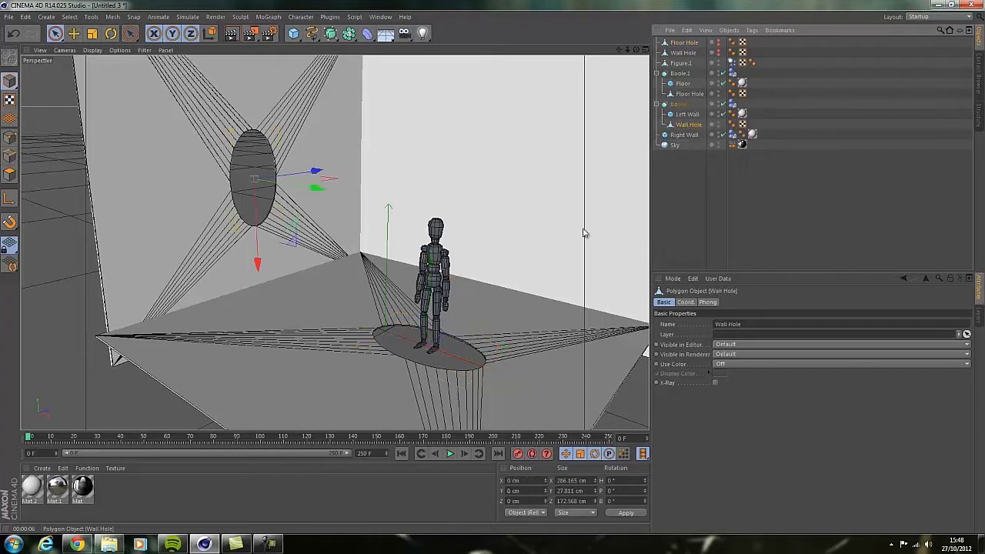
left_click(143, 438)
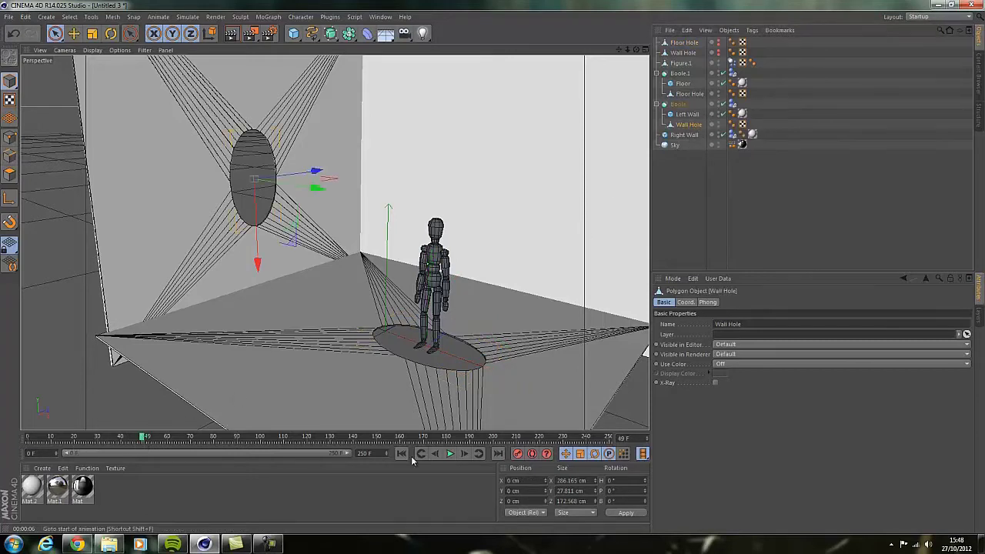
left_click(168, 436)
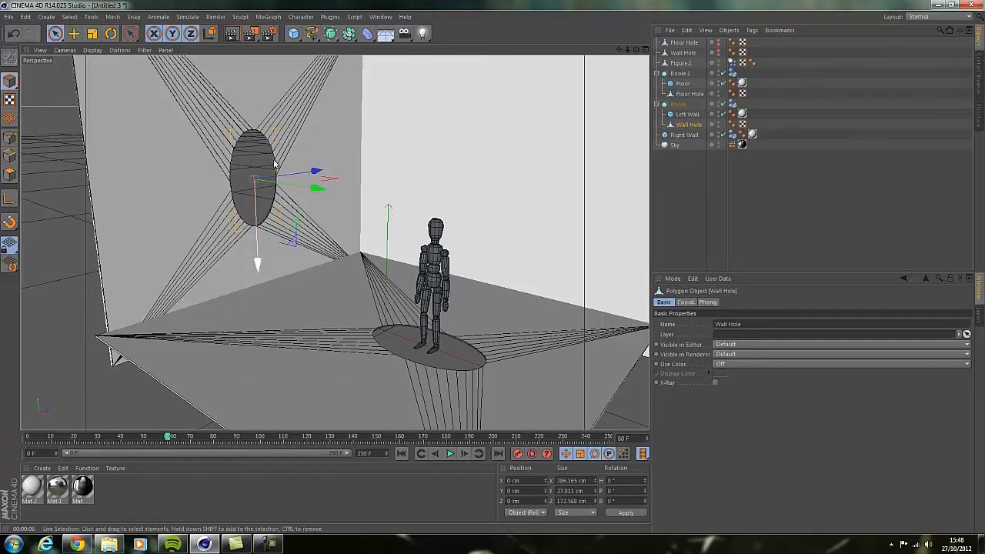
left_click(687, 303)
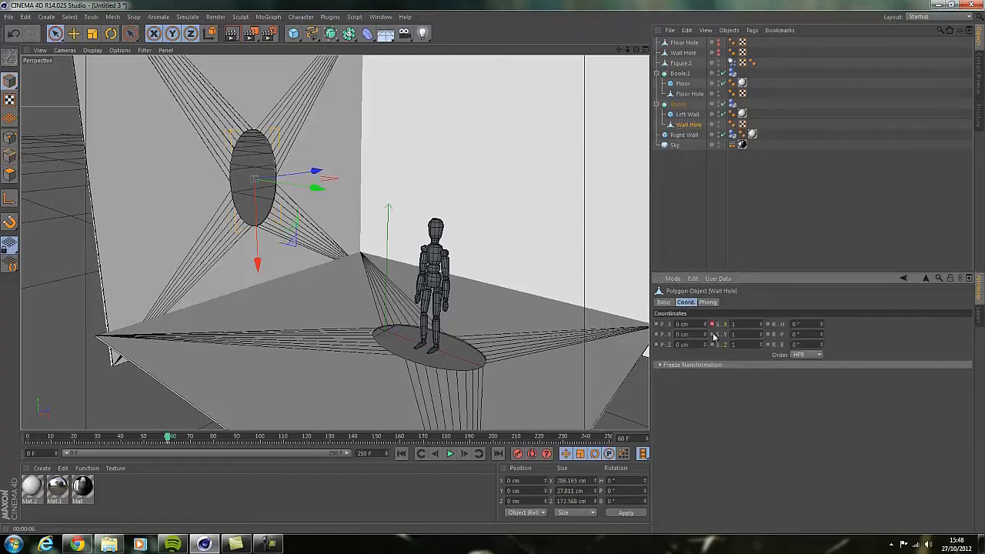
Set the Wall Hole's X, Y and Z scale to 0 at frame 50 and keyframe all three.
left_click(435, 454)
left_click(435, 454)
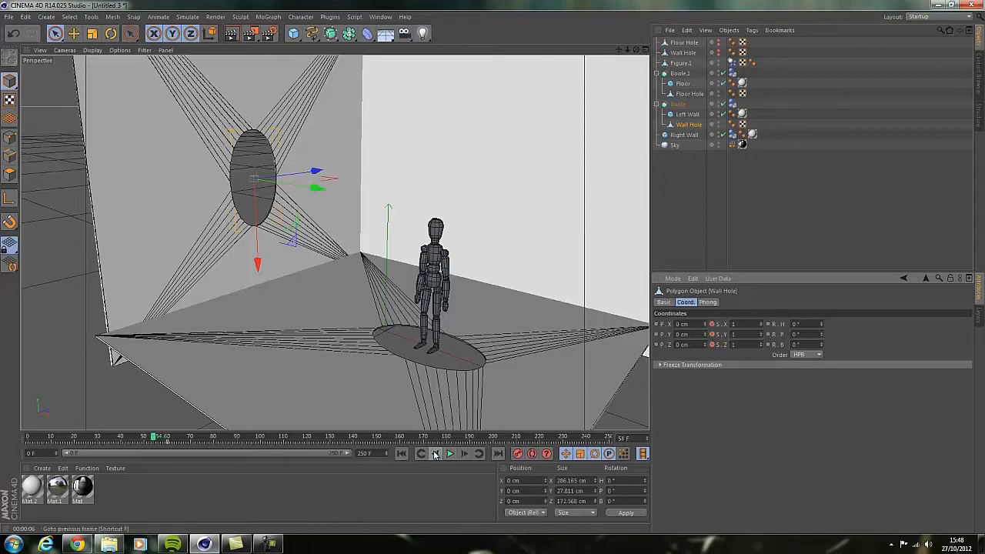
left_click(435, 455)
left_click(435, 455)
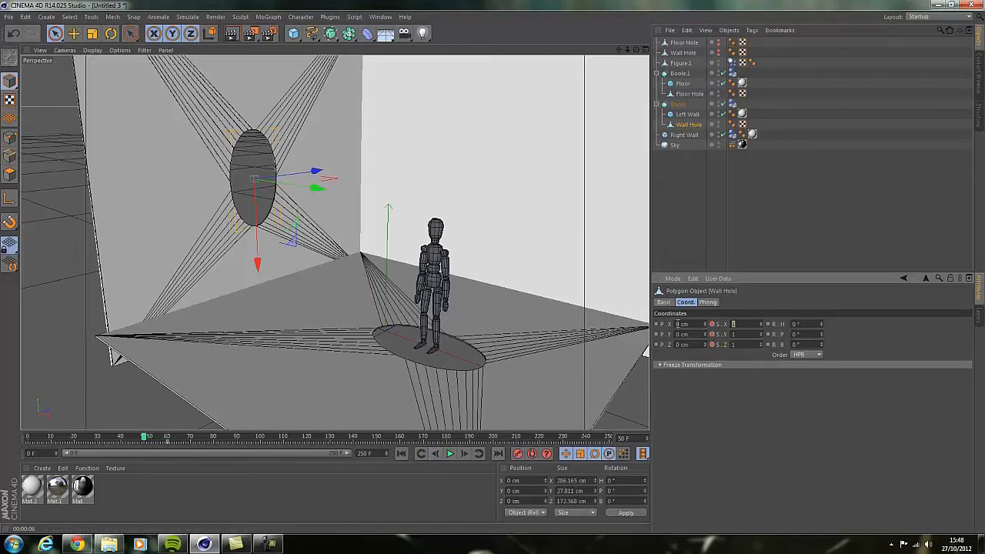
type("0")
key("Return")
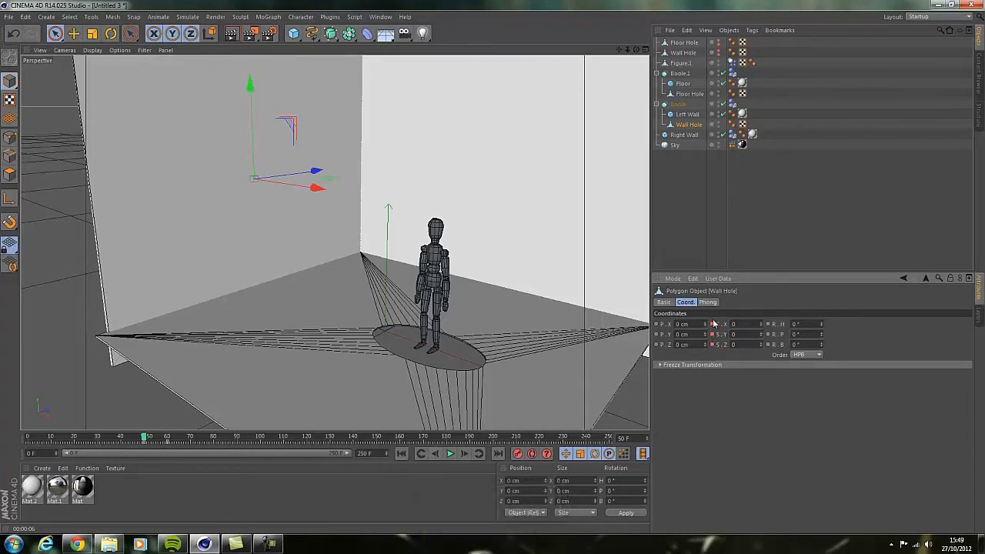
Play back the wall hole's opening animation, stop it, and return to frame 0.
left_click(123, 437)
left_click(450, 453)
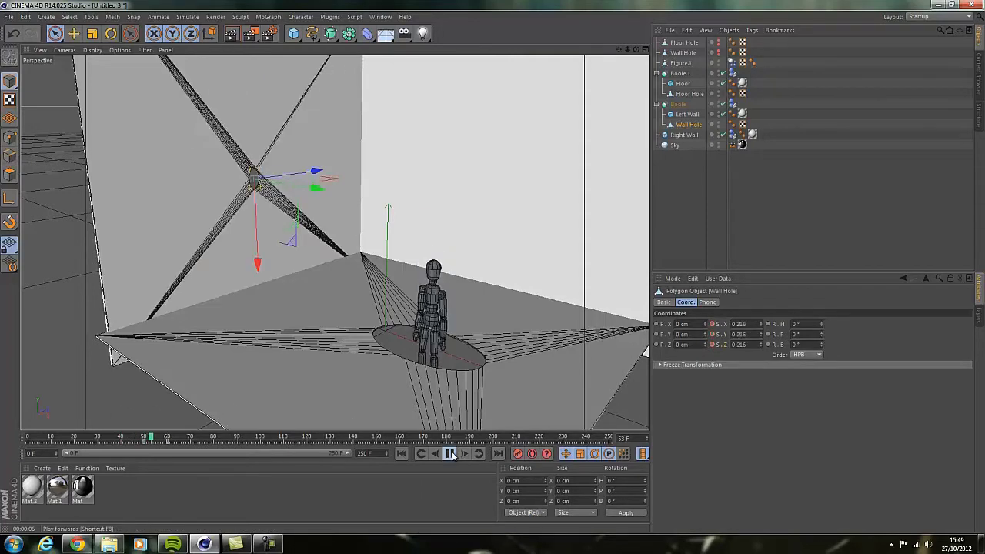
left_click(450, 453)
left_click(424, 453)
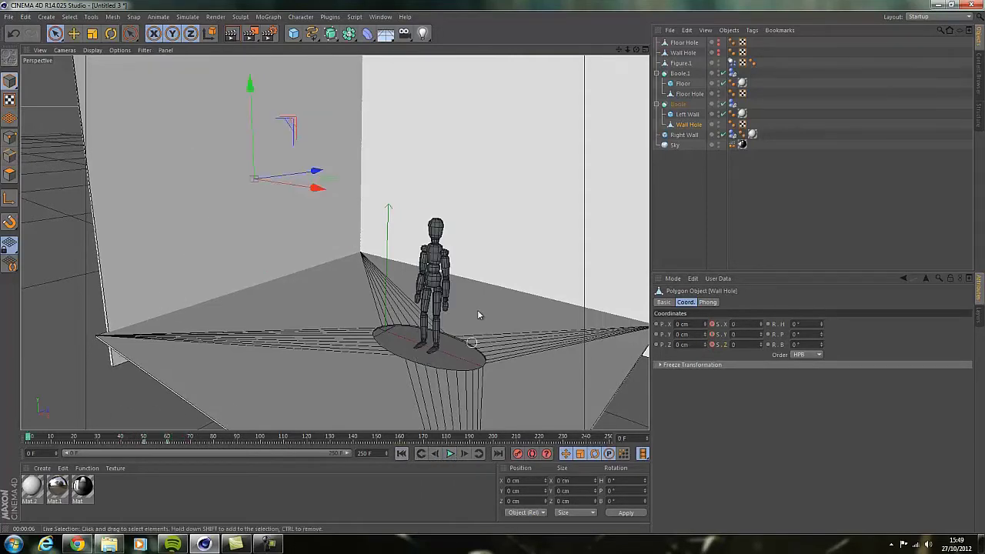
Keyframe the X, Y and Z scale of the Floor Hole inside its Boole at 1 on frame 60.
left_click(690, 93)
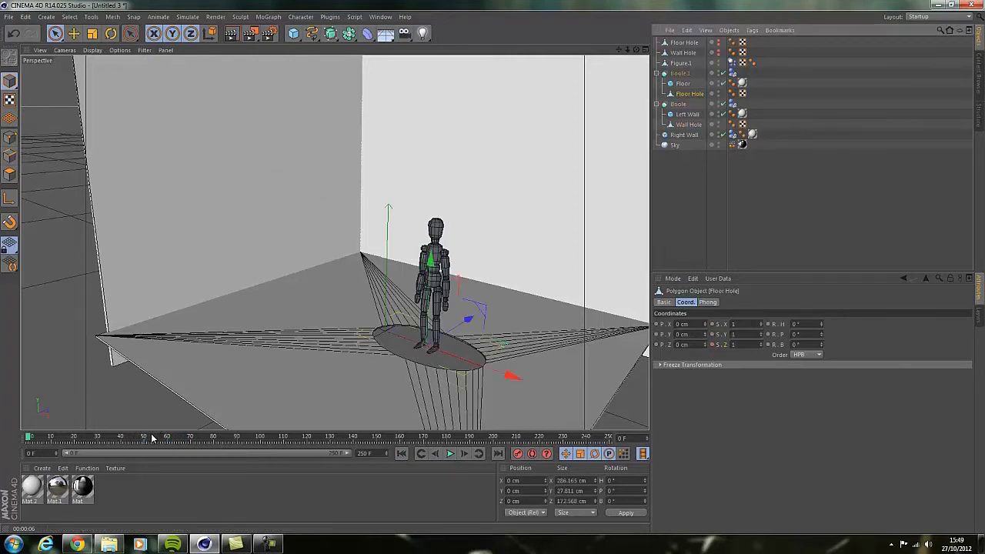
left_click_drag(127, 438, 167, 441)
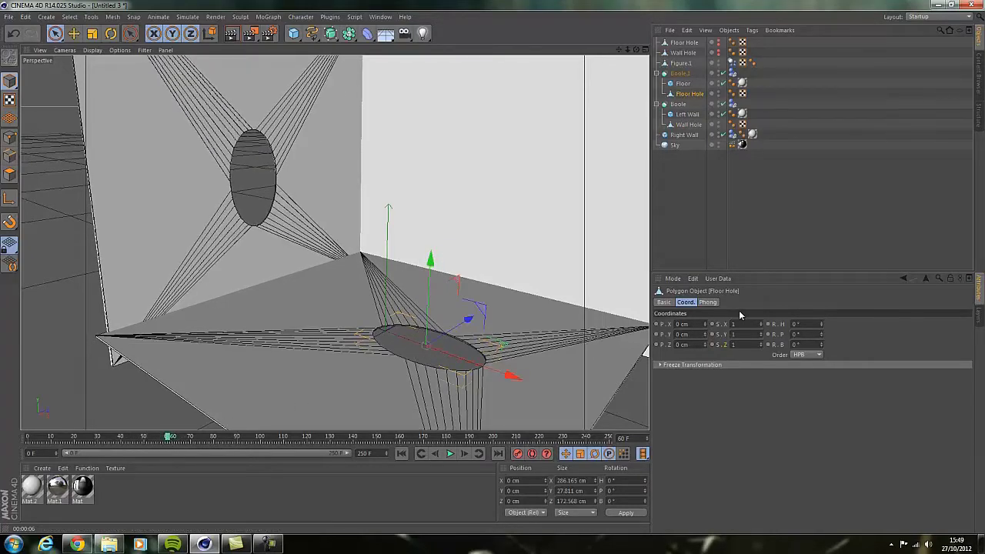
left_click(712, 324)
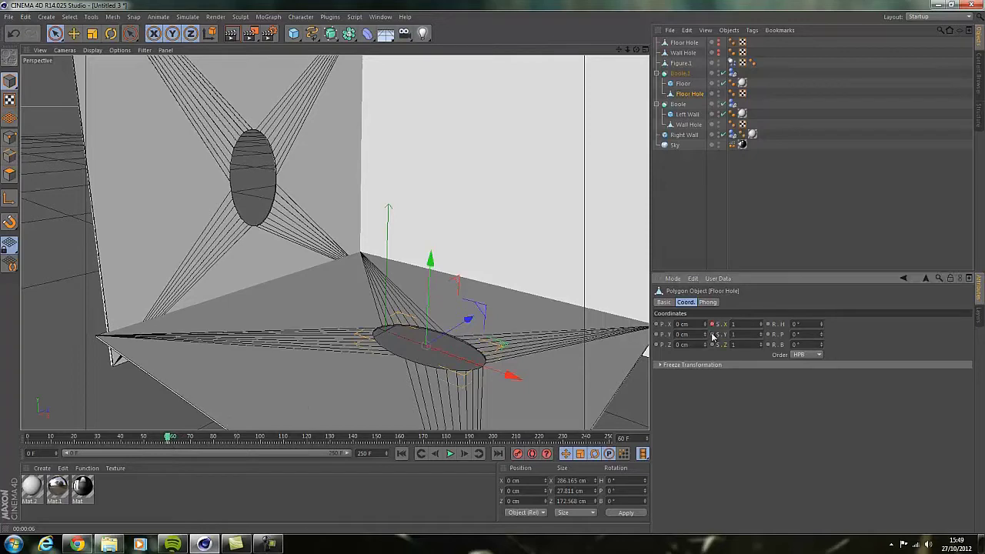
Set the Floor Hole's X, Y and Z scale to 0 at frame 50 and keyframe all three.
left_click_drag(167, 440, 144, 440)
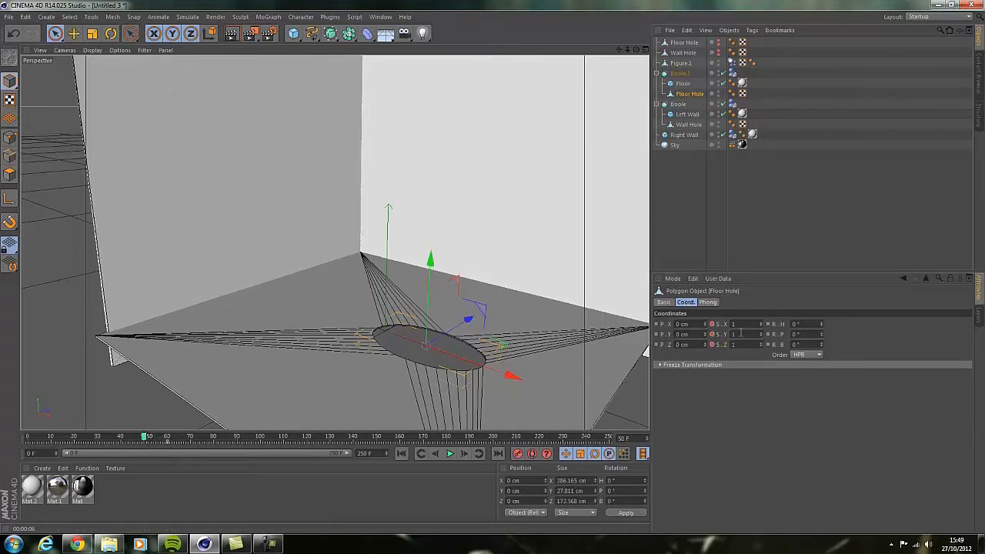
type("0")
key("Return")
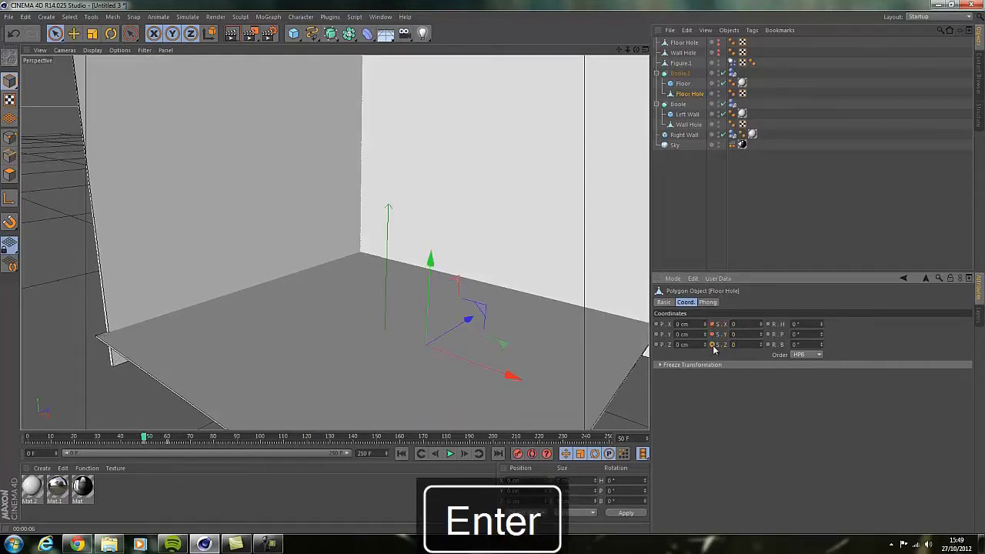
Play the animation from the start to check both portals opening and the figure's fall, and return to frame 0.
left_click(401, 453)
left_click(450, 453)
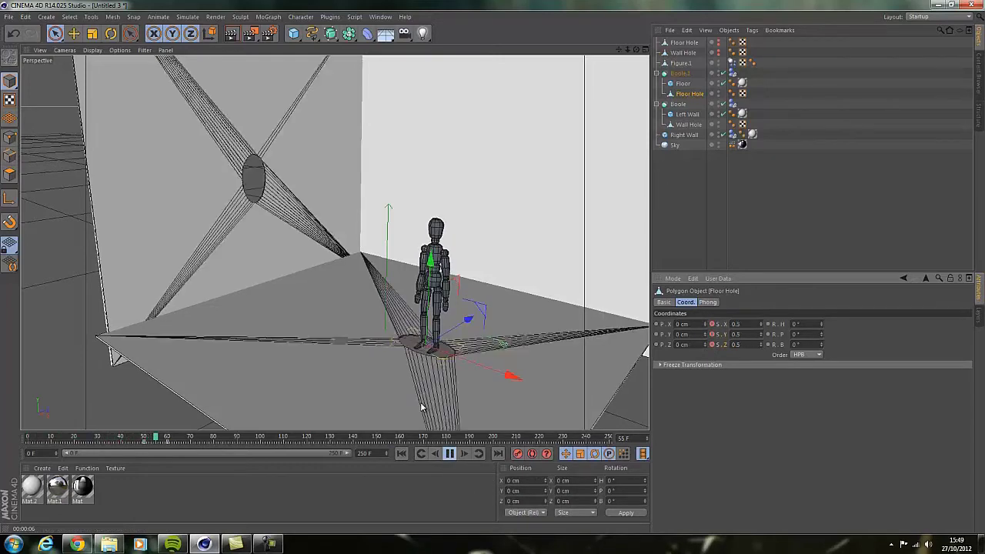
left_click(450, 453)
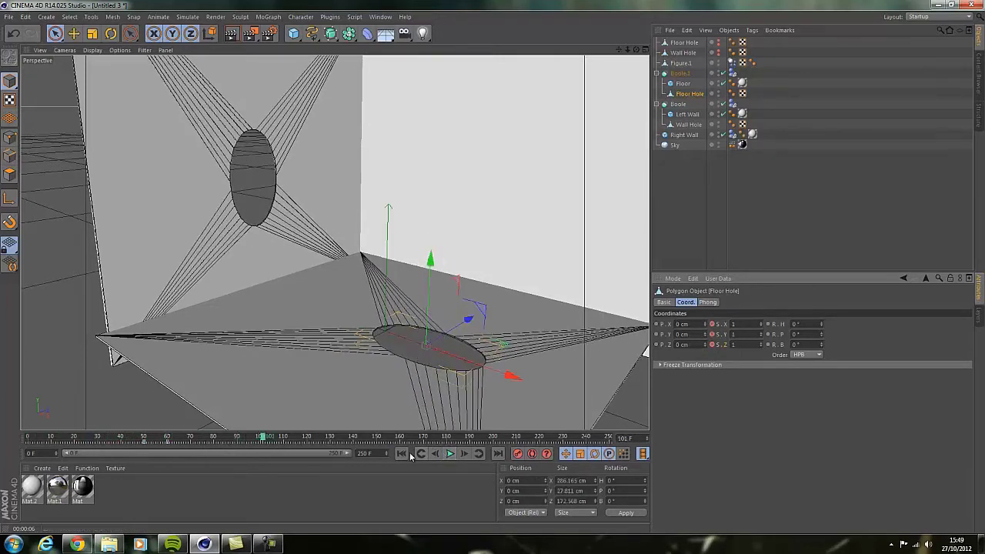
left_click(401, 453)
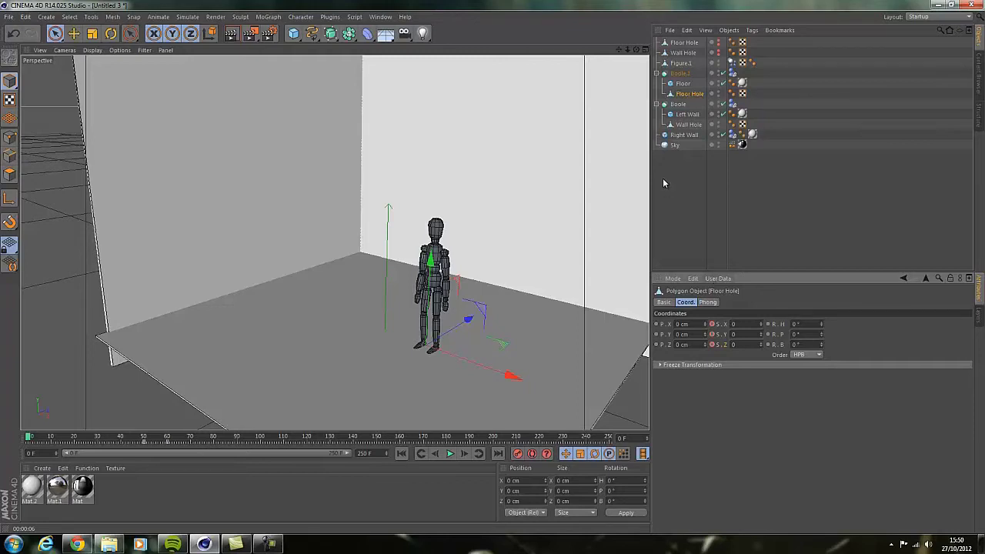
Duplicate the figure, move the copy along Z to about -159 cm, and rotate its bank to about -90° so it lies horizontally.
left_click(681, 63)
key("ctrl+c")
key("ctrl+v")
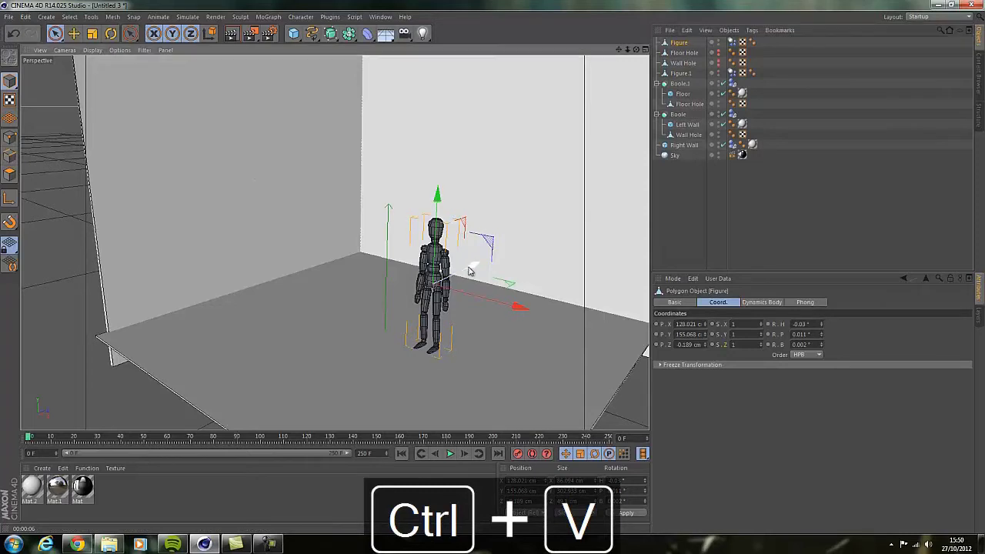
left_click_drag(464, 274, 378, 226)
key("r")
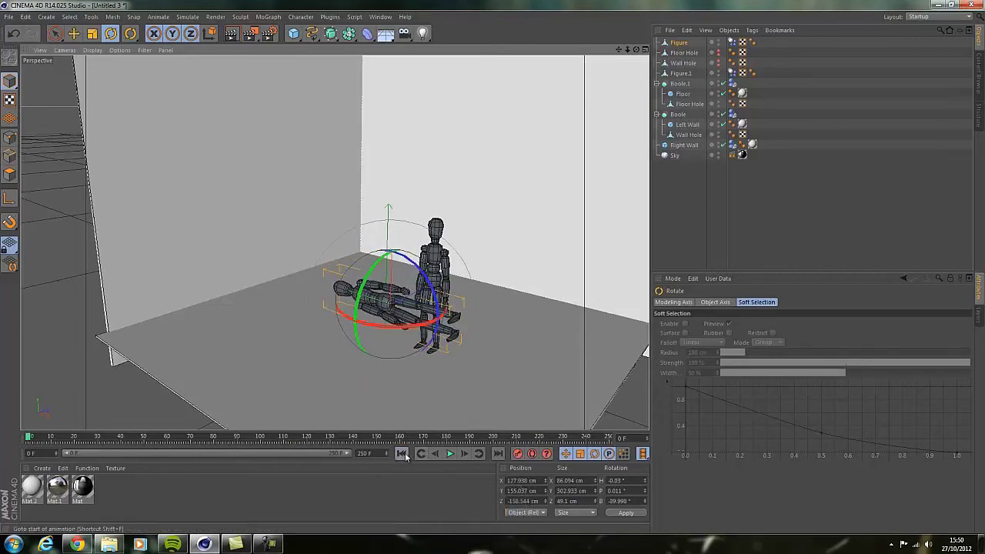
Scrub and play the animation to review the portals opening, and return to frame 0.
left_click_drag(146, 440, 208, 441)
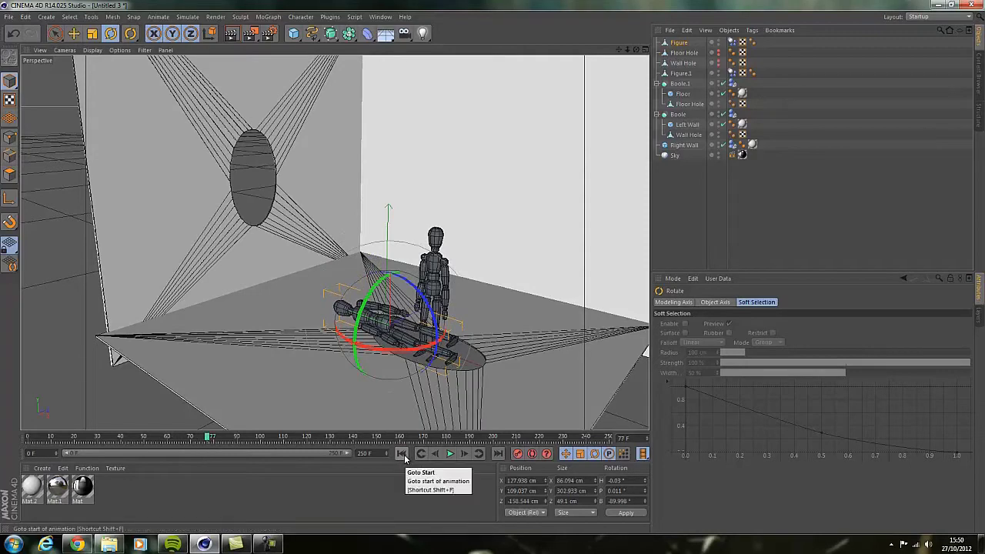
key("space")
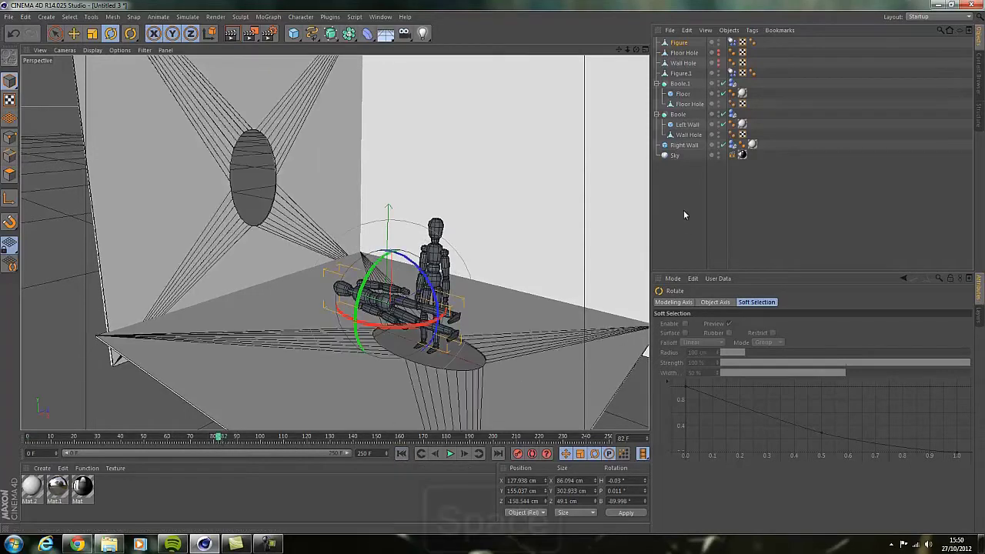
key("space")
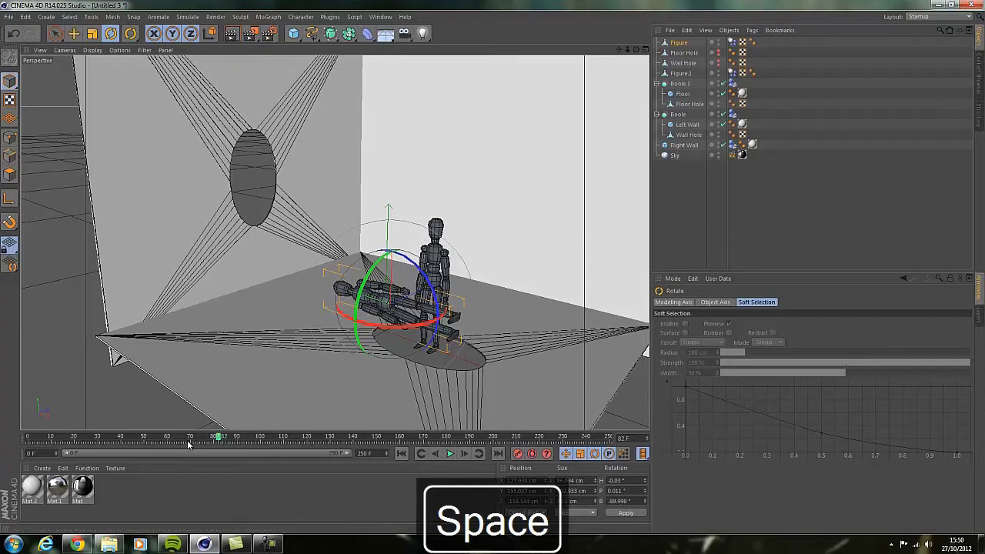
left_click(402, 454)
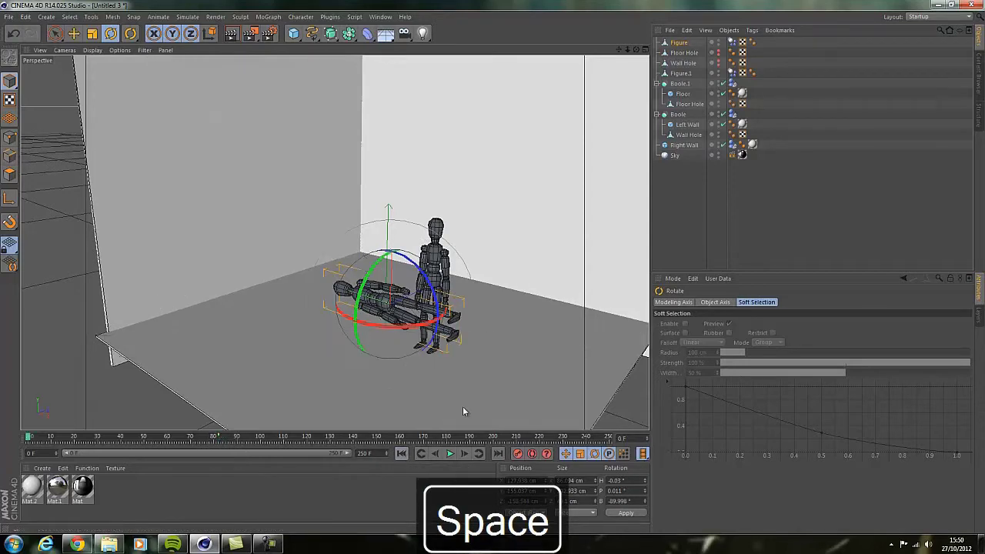
Unhide the standalone Floor Hole and Wall Hole, and move the lying figure to about Y 323 cm and Z 5 cm, level with the wall hole.
left_click(719, 51)
left_click(719, 61)
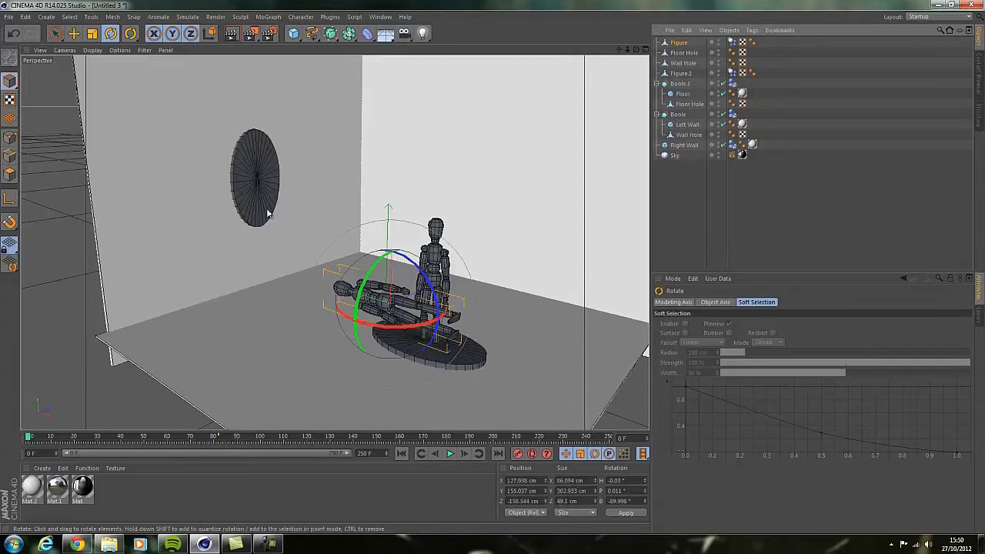
middle_click(437, 208)
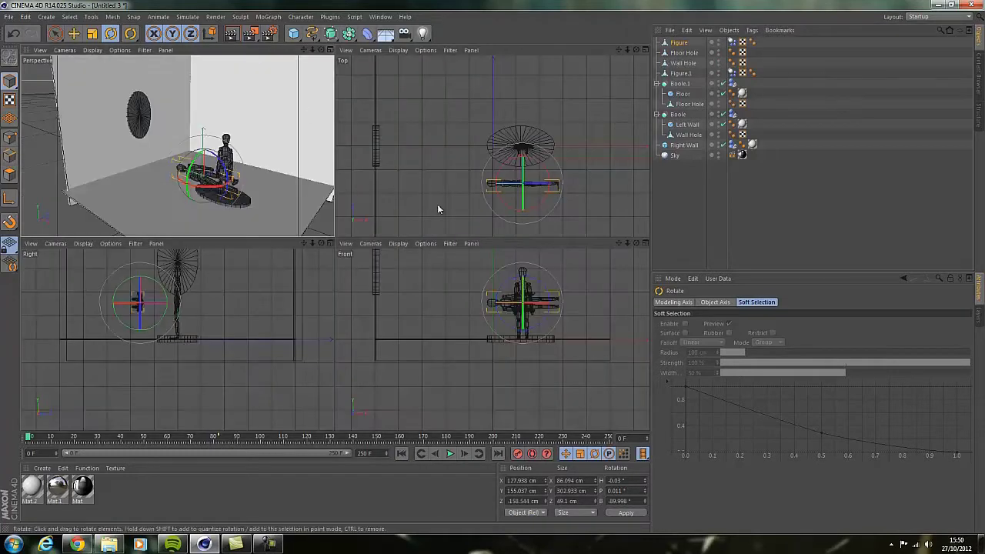
key("space")
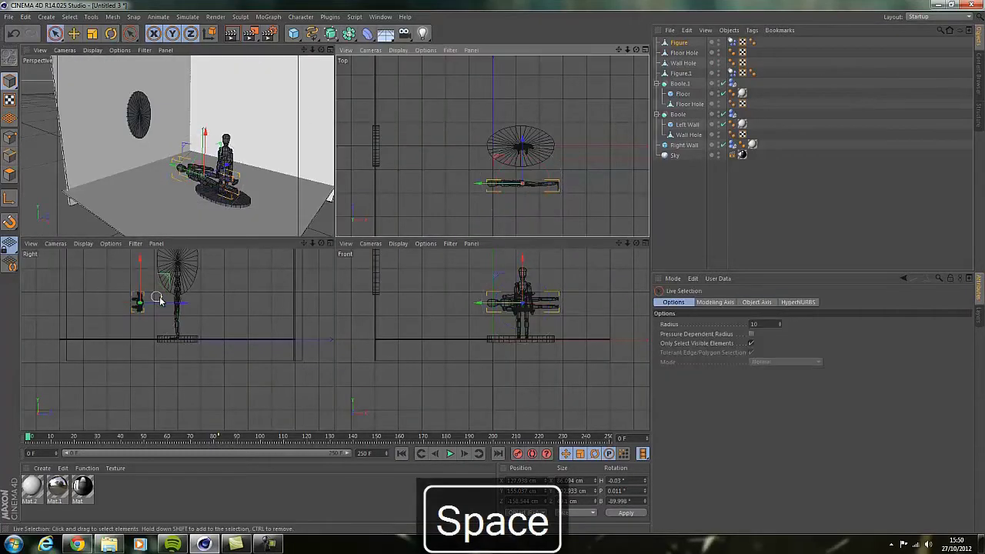
left_click_drag(158, 300, 207, 310)
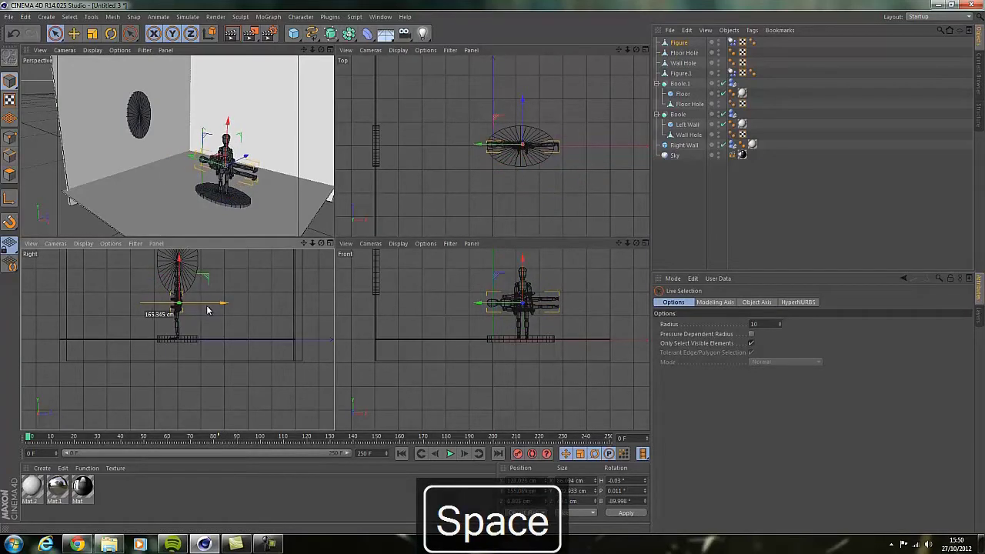
left_click_drag(493, 306, 494, 266)
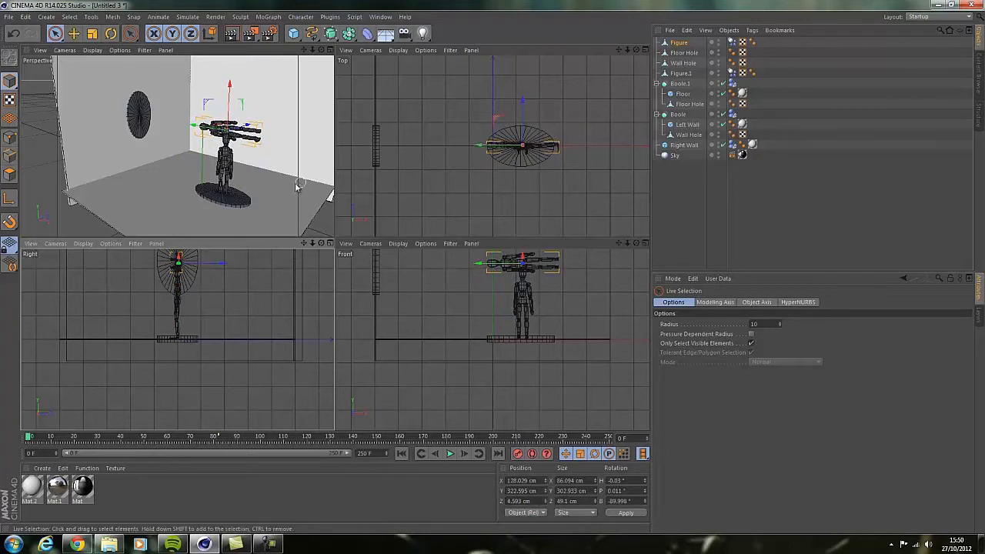
Move the standing figure and both Floor Hole objects together along Z to about 178 cm, and clear the selection.
left_click(684, 63)
left_click(684, 53)
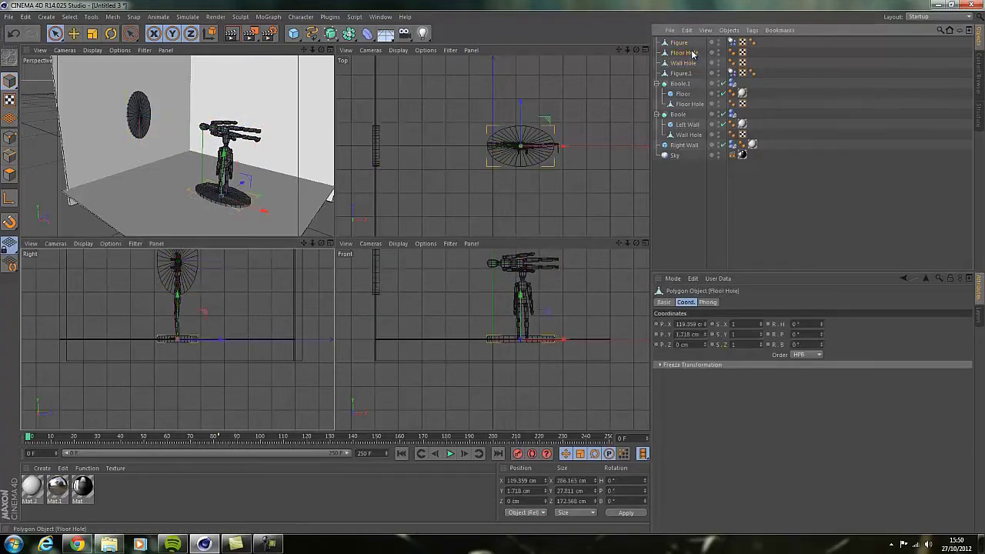
left_click(682, 73, "ctrl")
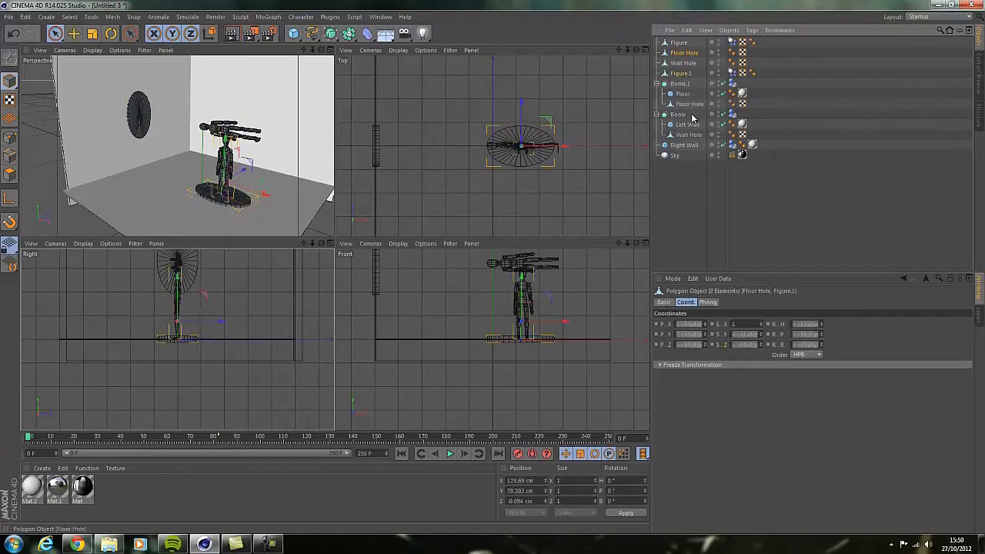
left_click(690, 105, "ctrl")
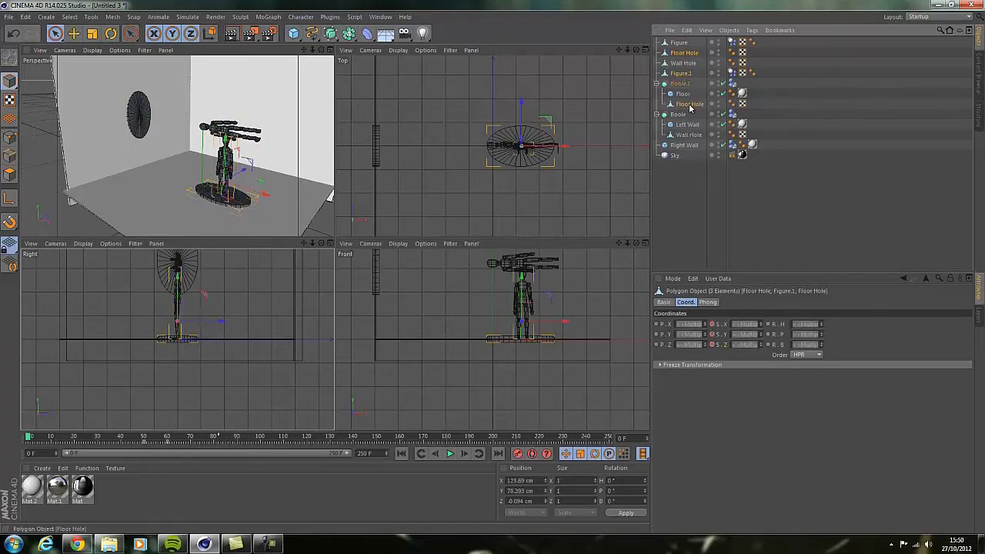
left_click_drag(245, 173, 267, 168)
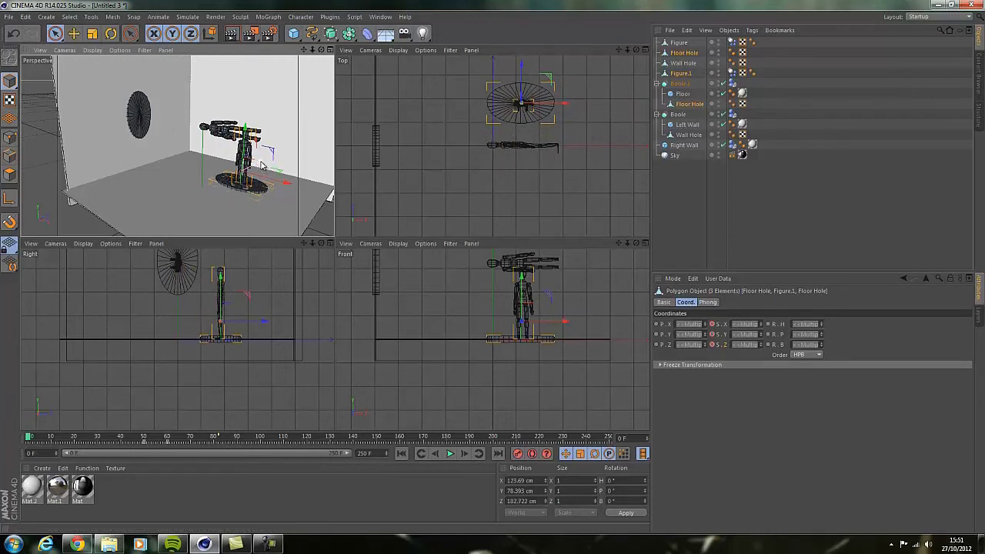
left_click_drag(261, 164, 258, 166)
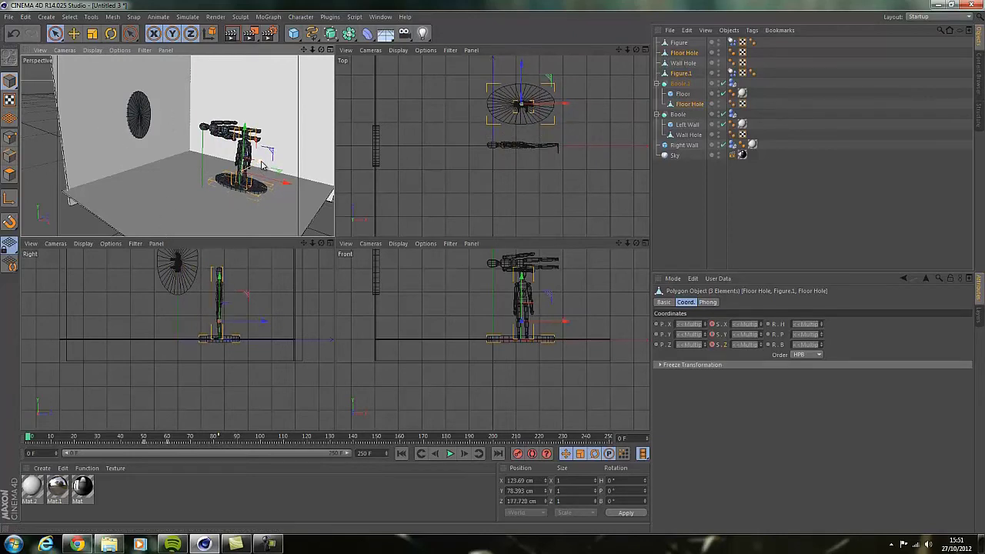
left_click(678, 194)
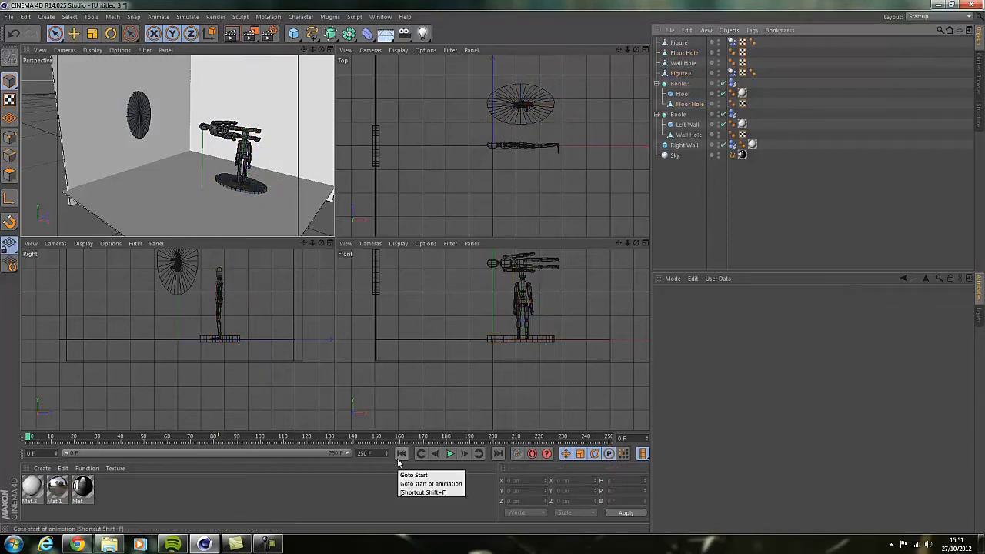
Move the lying figure along X to about -662 cm, behind the wall hole, and scrub the timeline to check it.
left_click(680, 43)
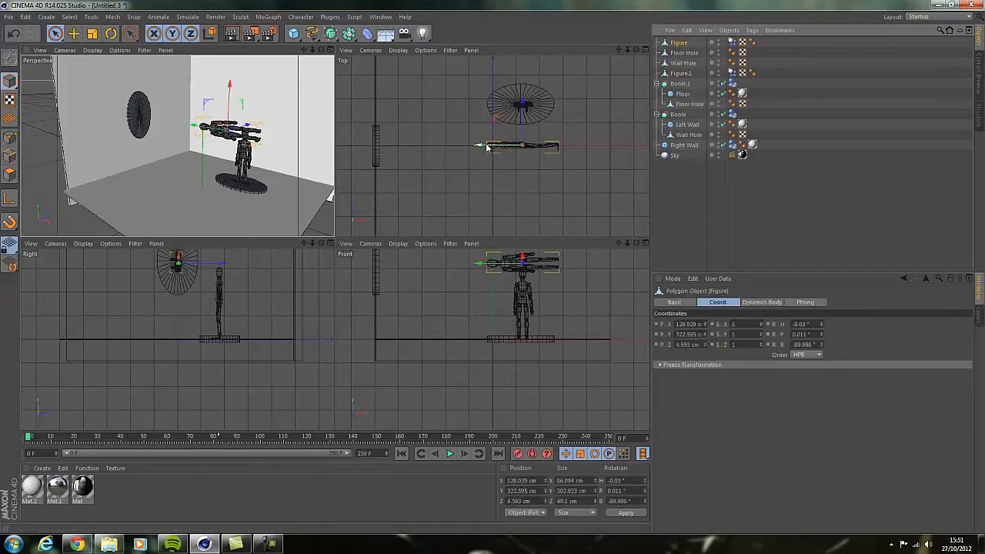
left_click_drag(478, 146, 494, 271)
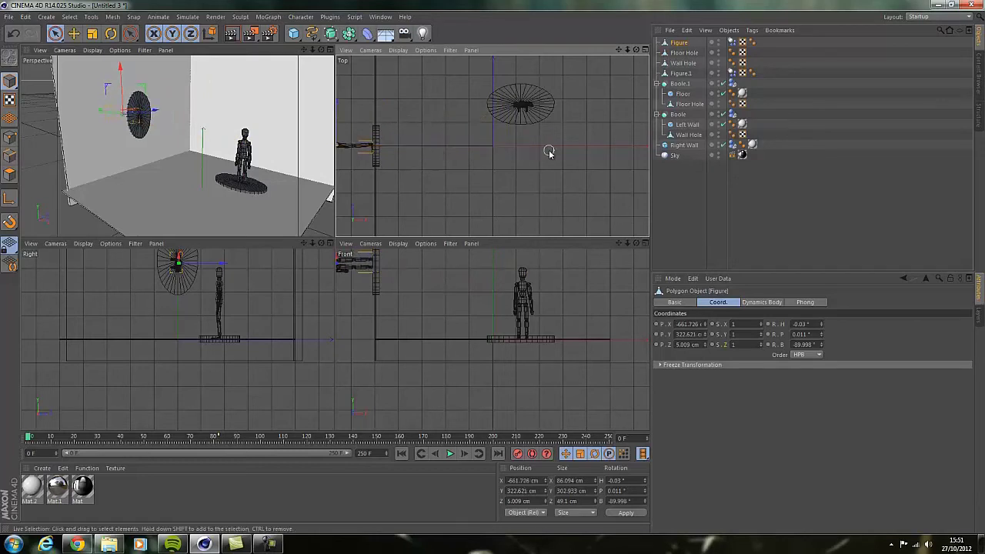
left_click(156, 437)
left_click_drag(156, 437, 168, 439)
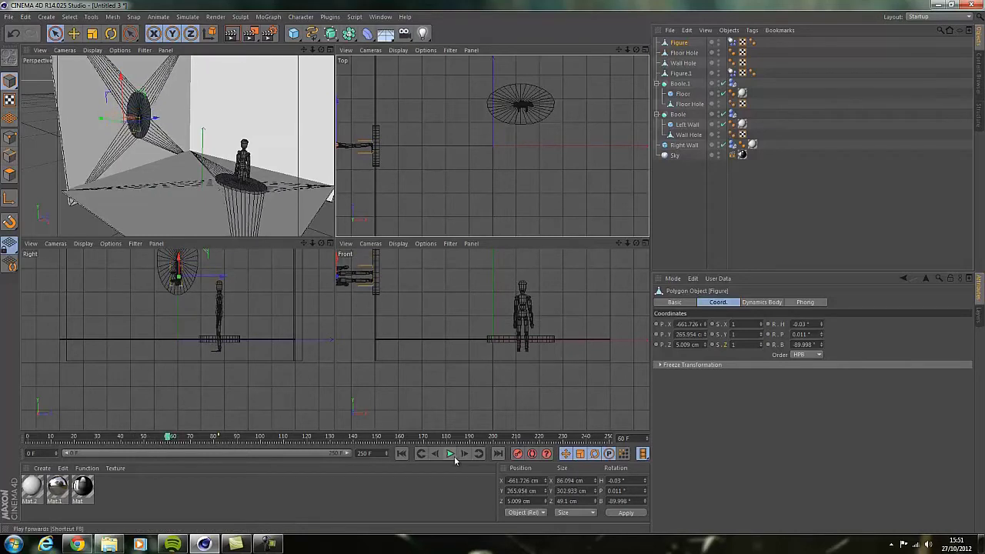
left_click(132, 438)
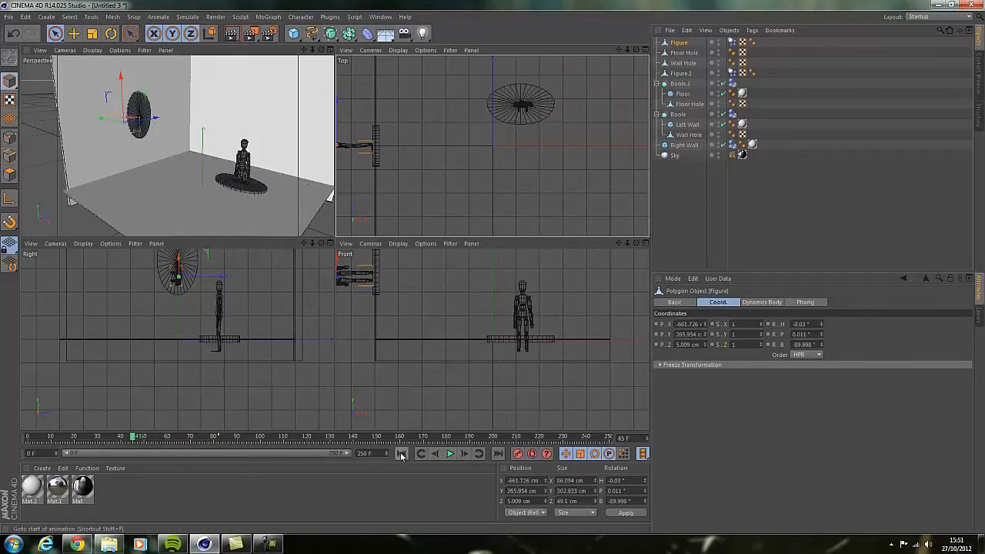
Play the animation in an enlarged, side-on perspective view to check how both figures fall, and return to frame 0.
left_click(331, 50)
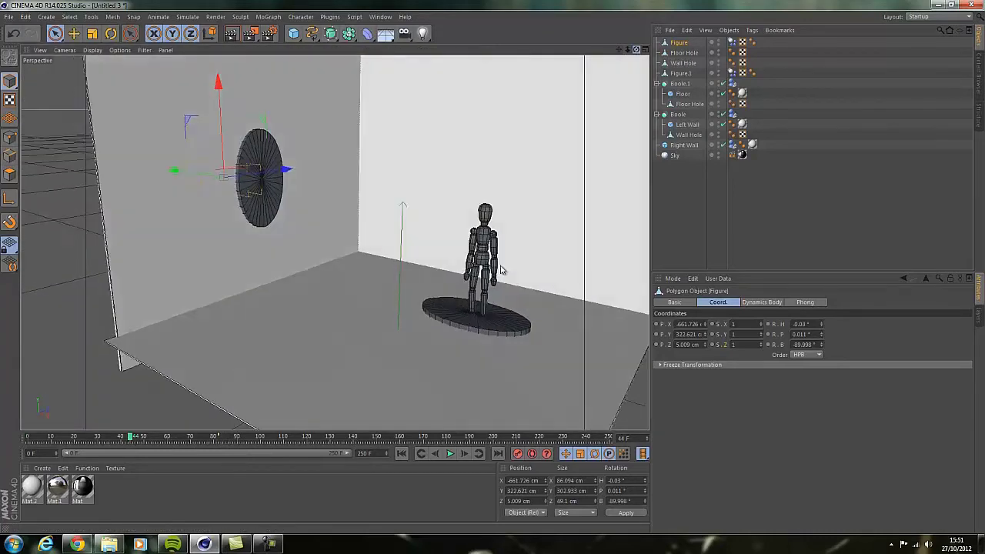
key("ctrl+shift+z")
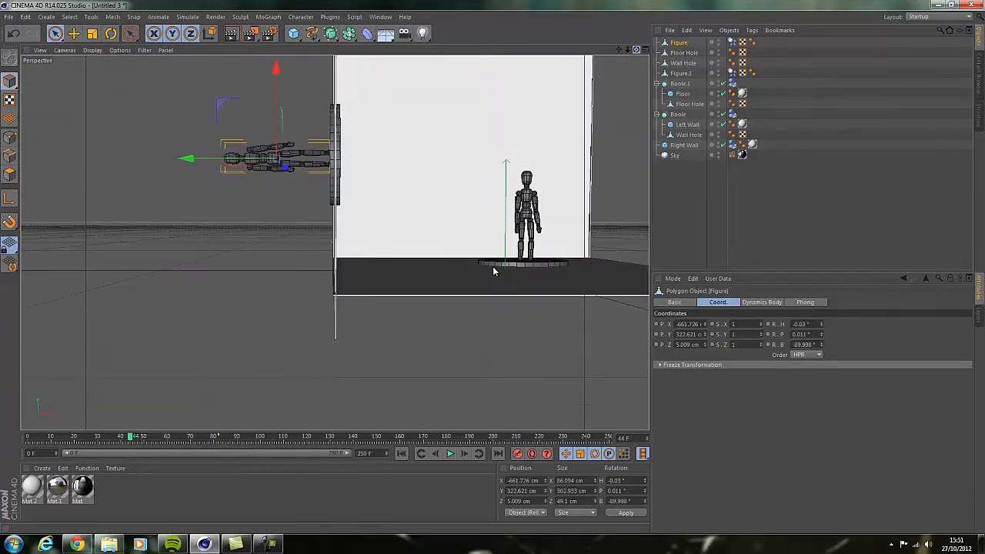
left_click(450, 454)
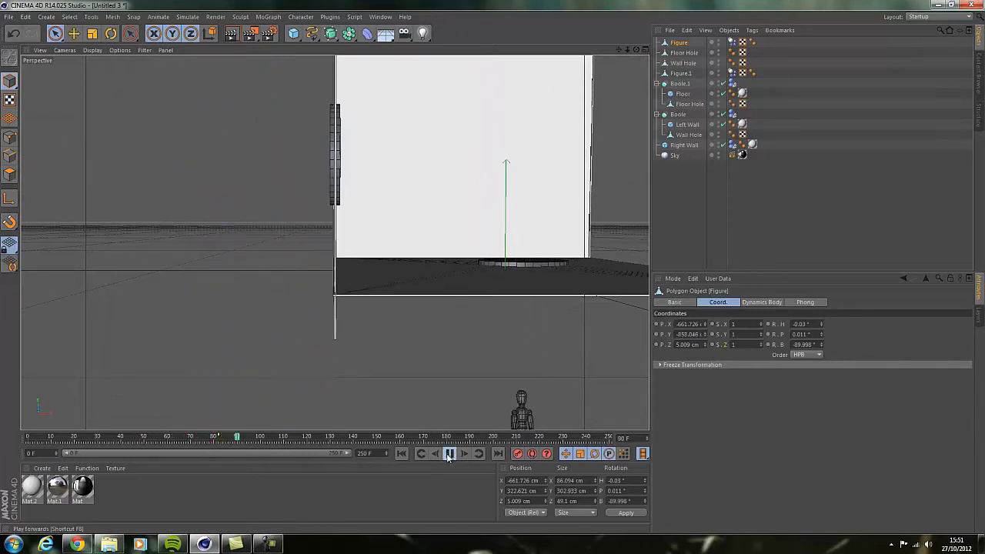
left_click(449, 454)
left_click(401, 453)
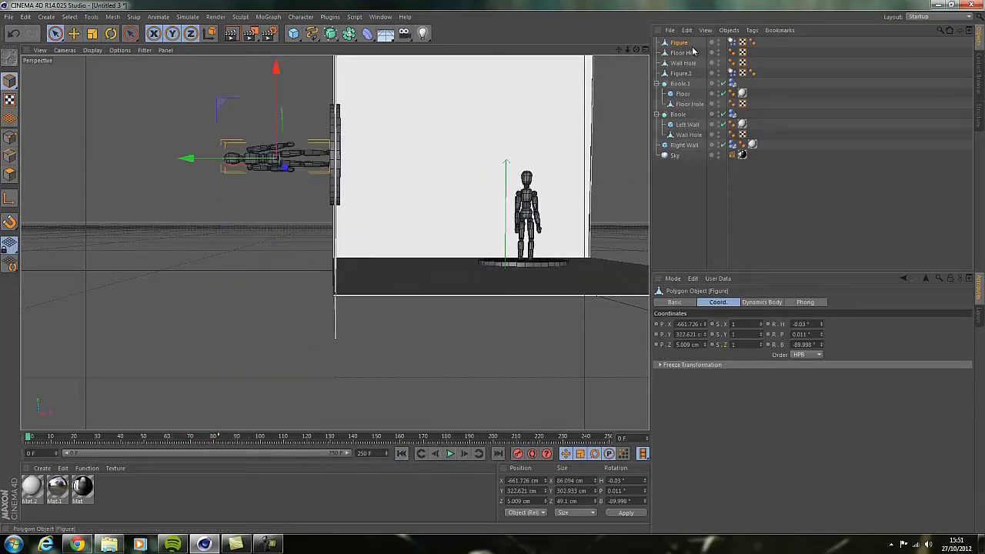
Set Dynamic to Off in the lying figure's Dynamics Body tag.
left_click(732, 42)
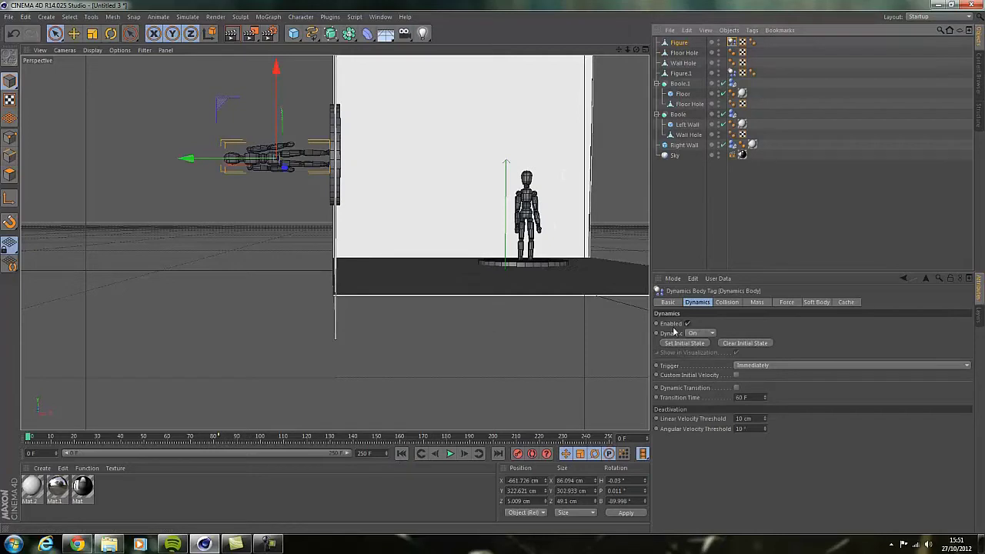
left_click(699, 334)
left_click(696, 342)
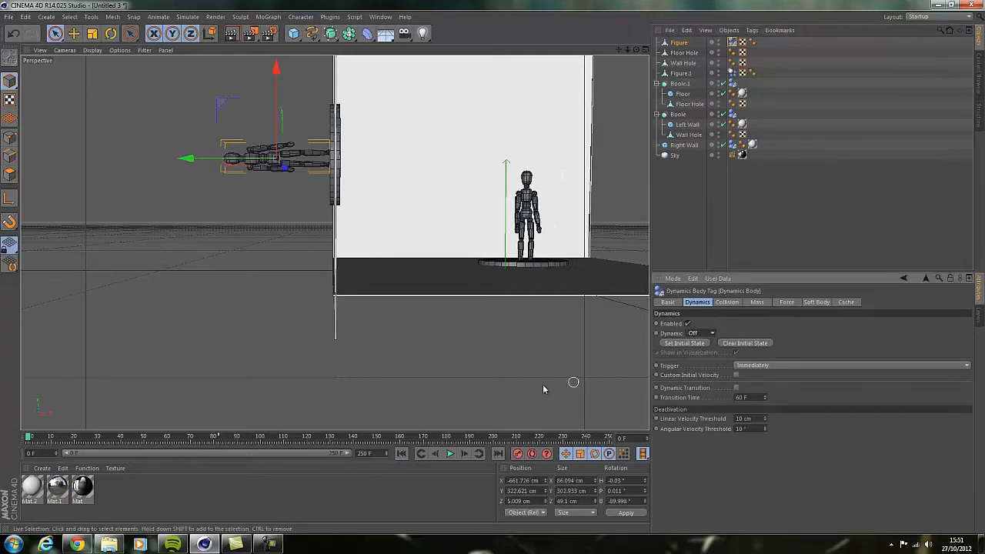
Play the animation to see when the standing figure drops through the floor, and step back to frame 60.
left_click(450, 454)
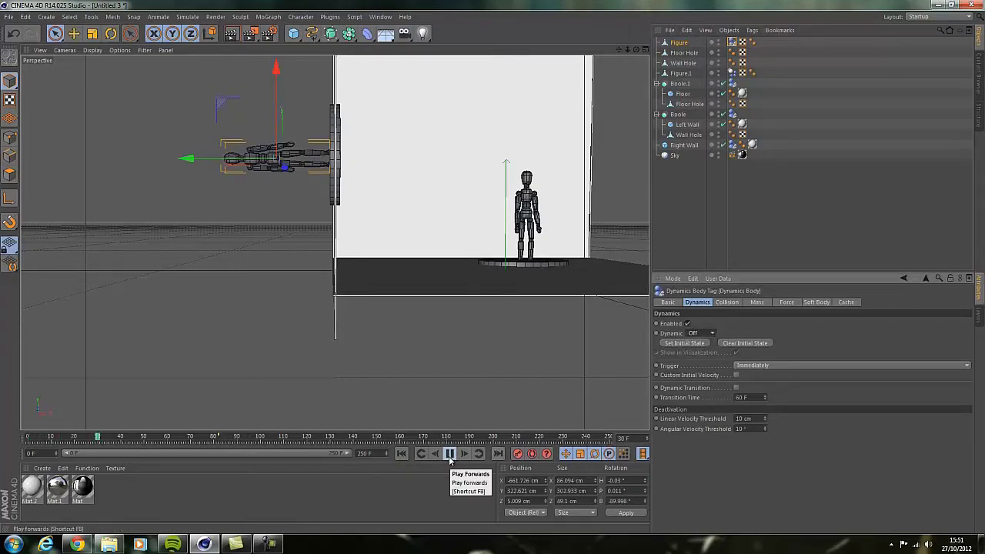
left_click(450, 455)
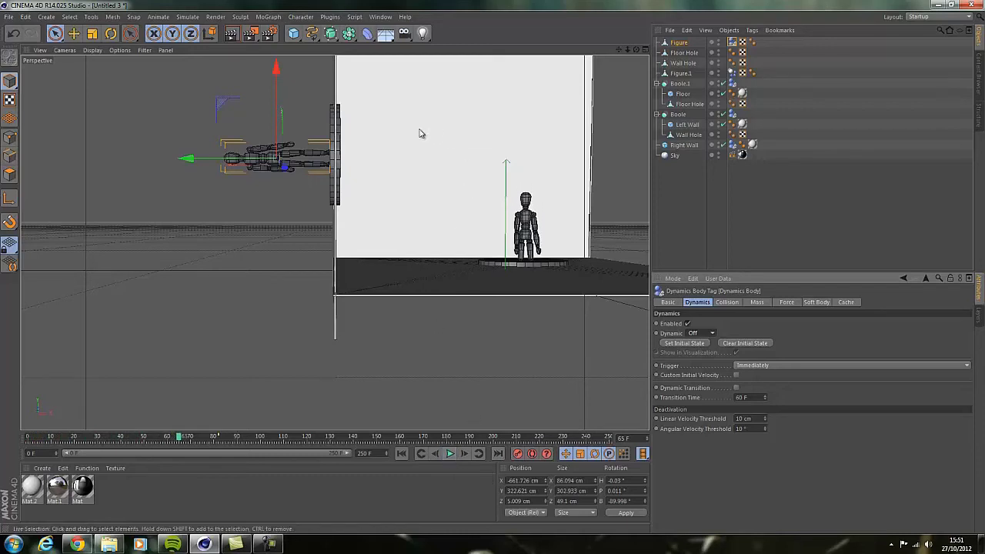
left_click(438, 454)
left_click(438, 454)
left_click(438, 454)
left_click(438, 454)
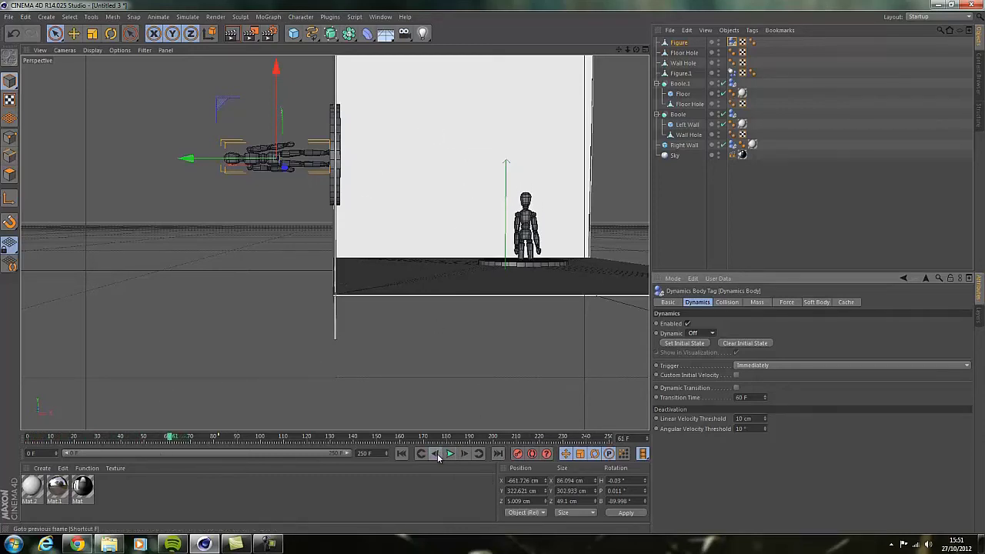
left_click(438, 454)
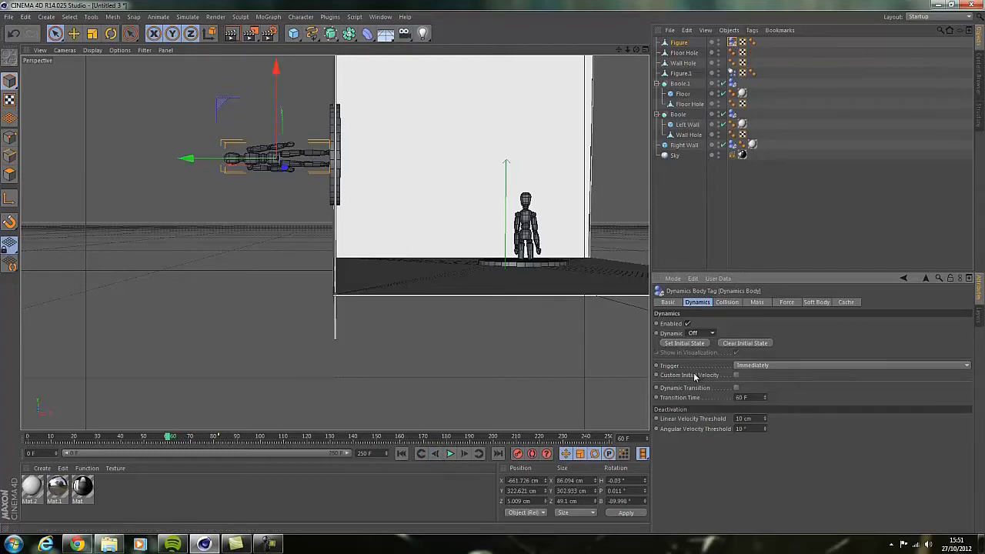
Enable a custom initial velocity for the lying figure and set its Y linear velocity to -600 cm.
left_click(737, 375)
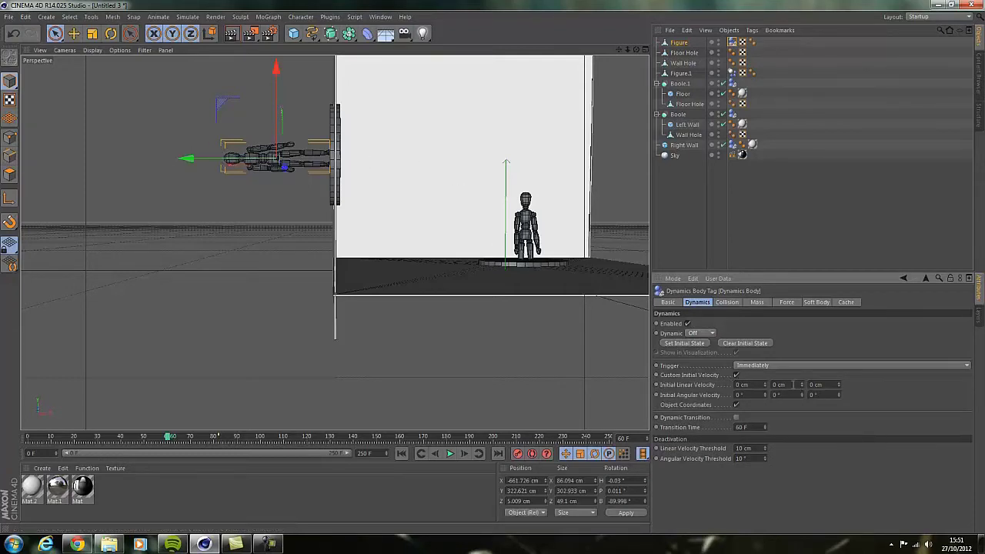
type("-")
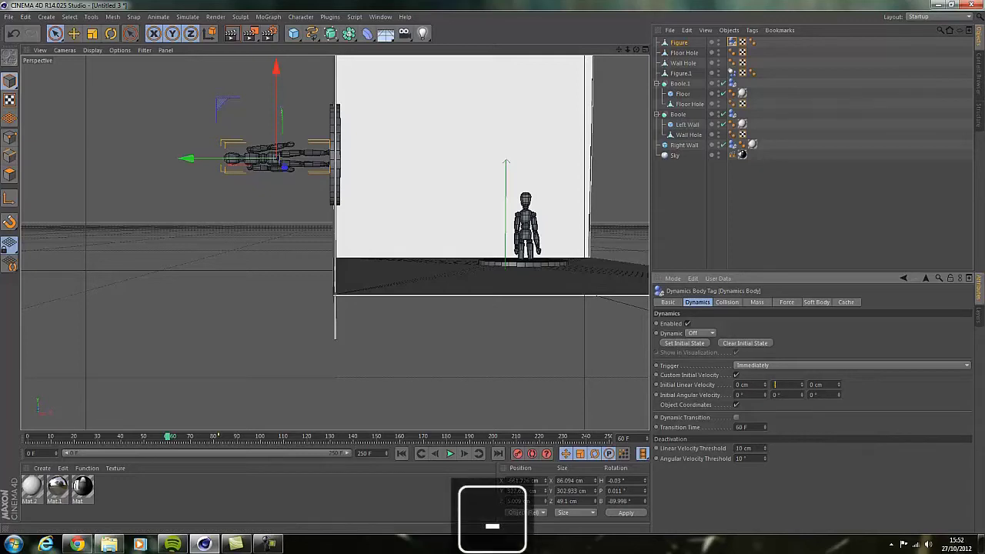
type("500")
key("Return")
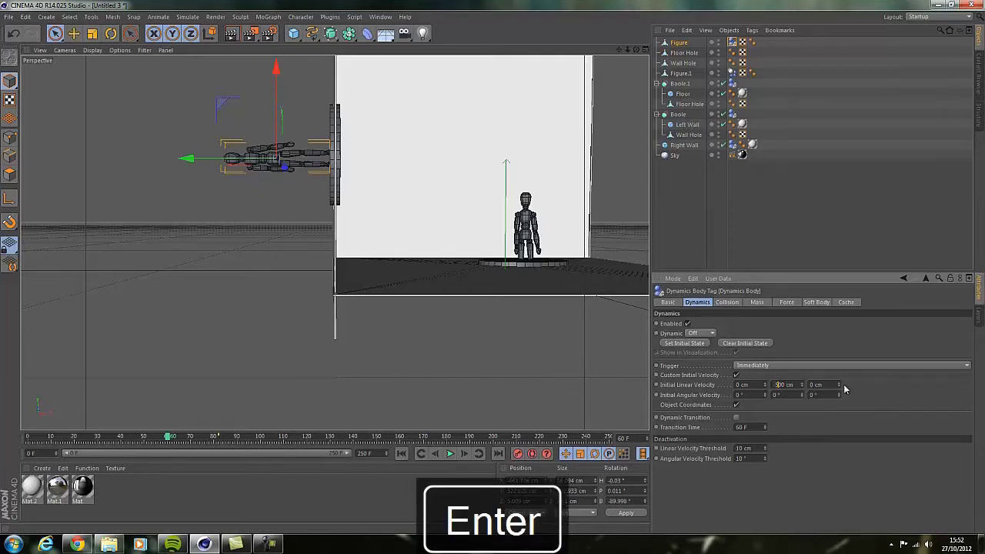
key("BackSpace")
type("6")
key("Return")
Keyframe the lying figure's Dynamic setting at Off on frame 59.
left_click(408, 453)
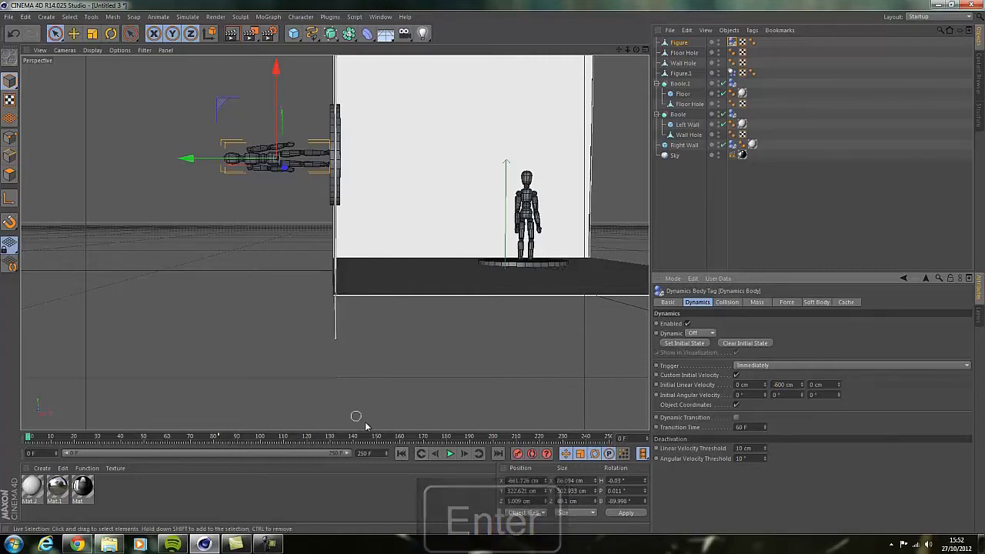
left_click(168, 437)
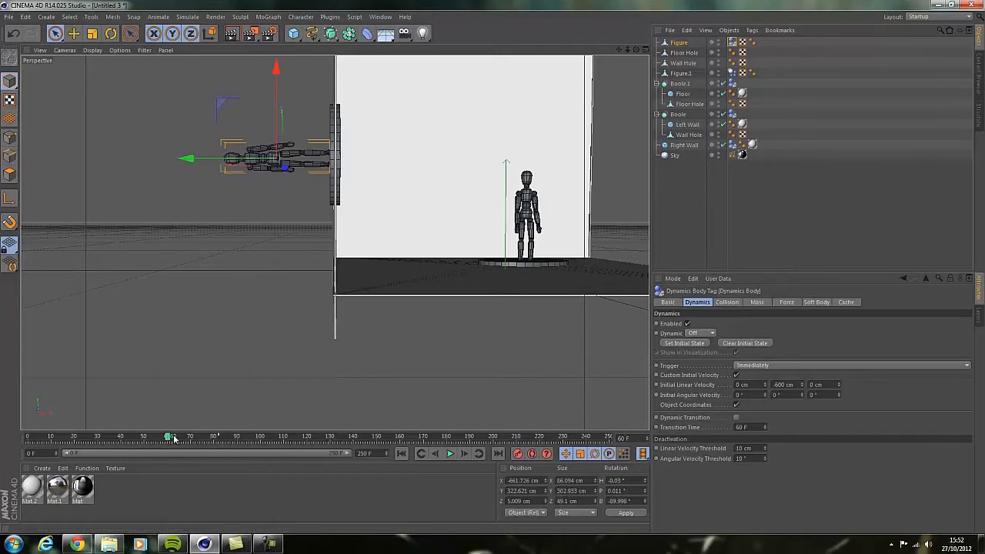
left_click(436, 454)
left_click(657, 333)
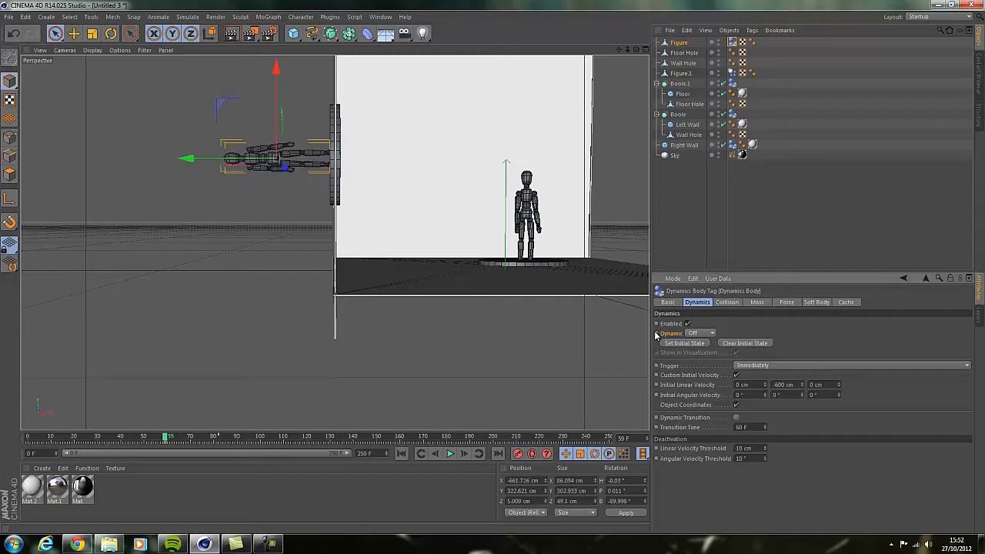
Keyframe the lying figure's Dynamic setting at On on frame 60.
left_click(464, 454)
left_click(703, 334)
left_click(695, 343)
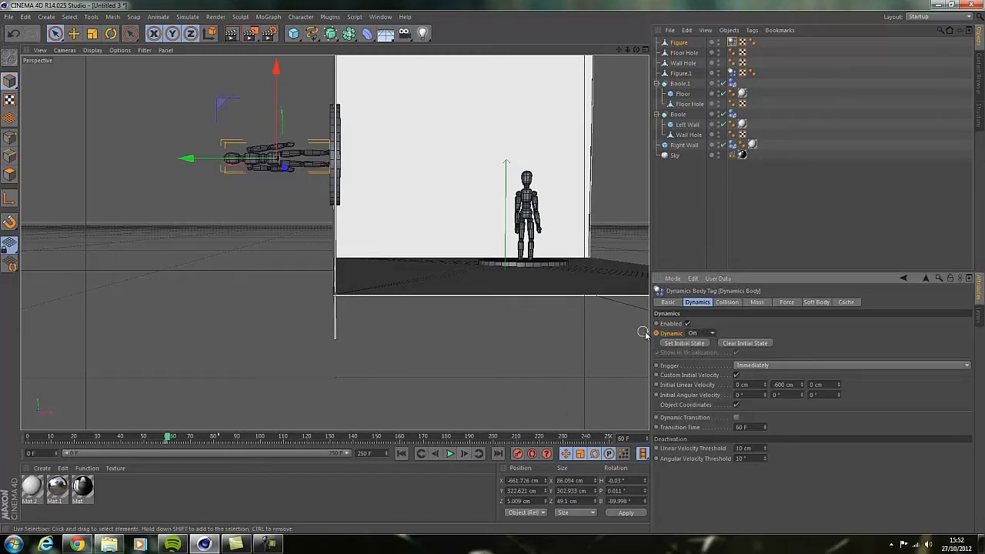
left_click(657, 333)
Play the simulation from the first frame to check the lying figure's launch, and return to the start.
left_click(401, 453)
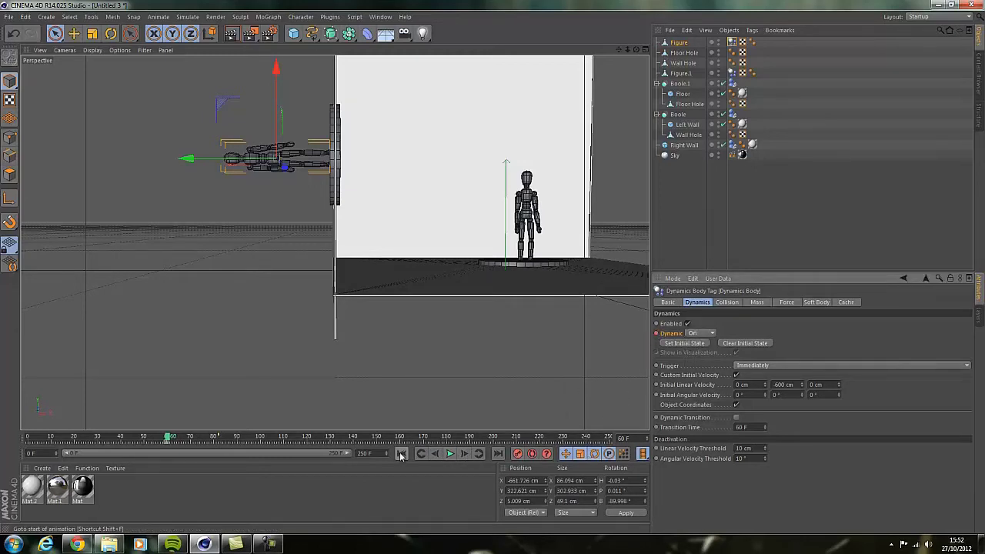
left_click(450, 455)
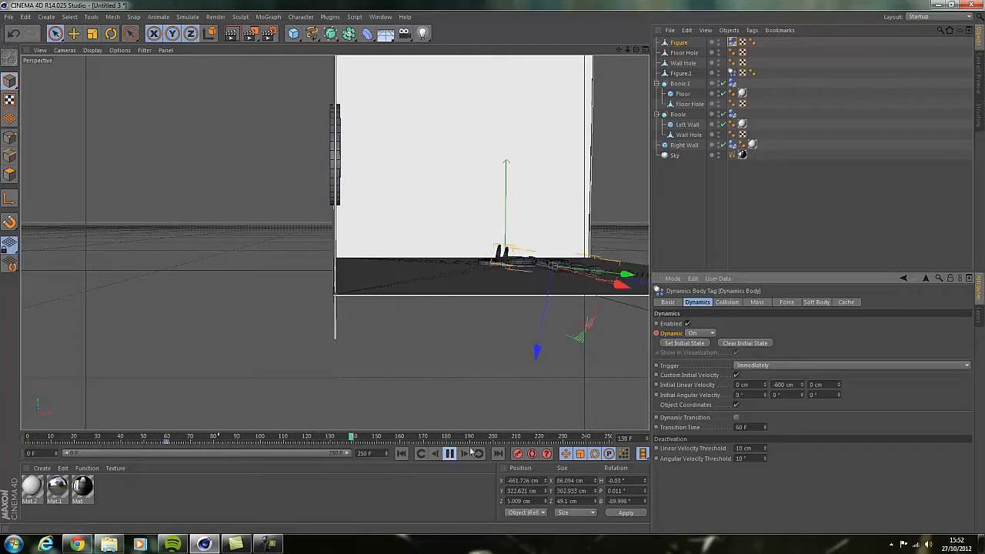
left_click(451, 455)
left_click(402, 454)
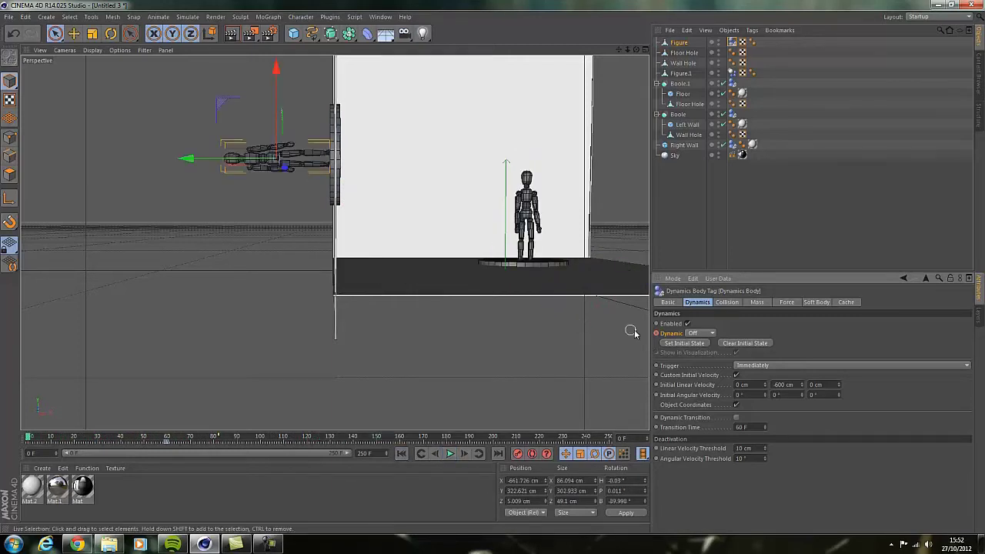
Set the project dynamics' Steps per Frame to 25 and test the simulation, returning to the first frame.
key("ctrl+d")
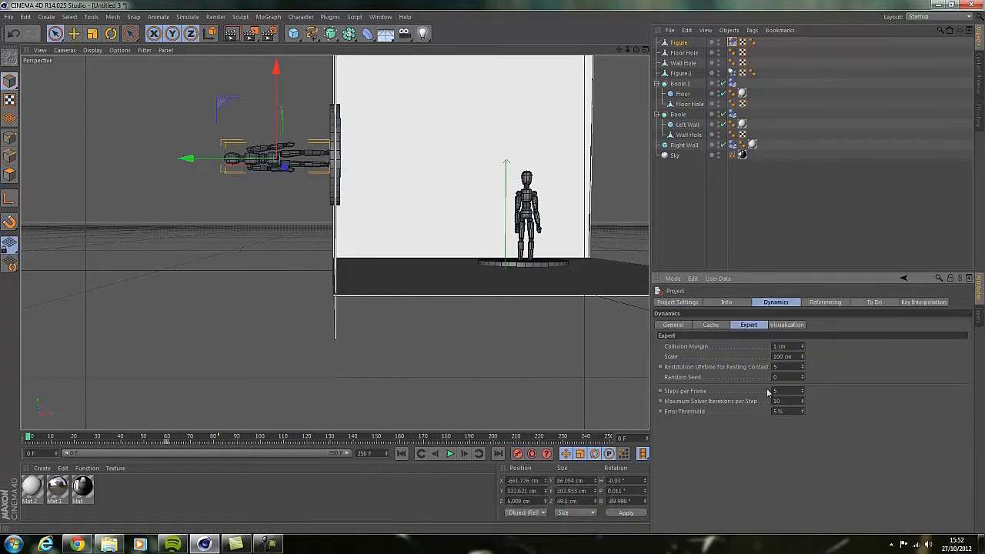
type("25")
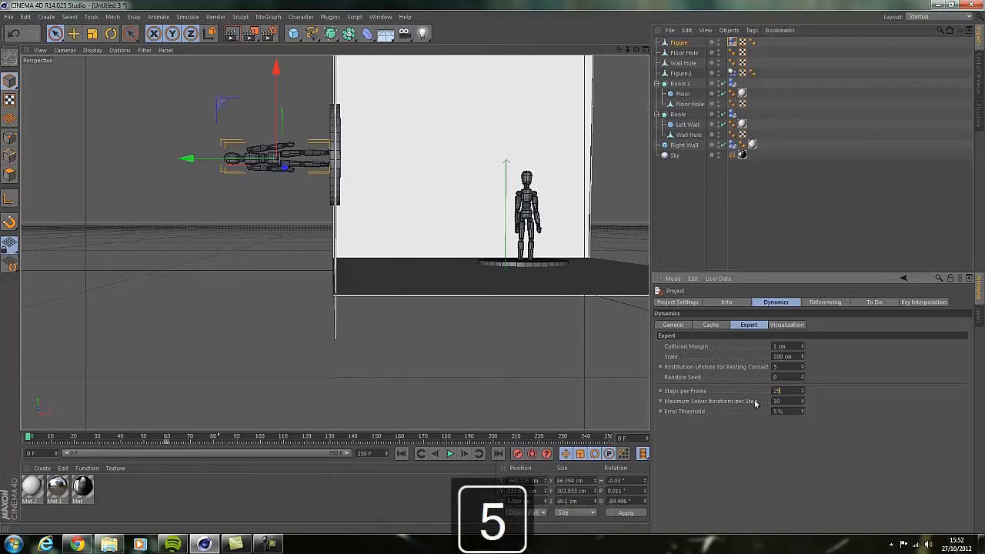
left_click(450, 454)
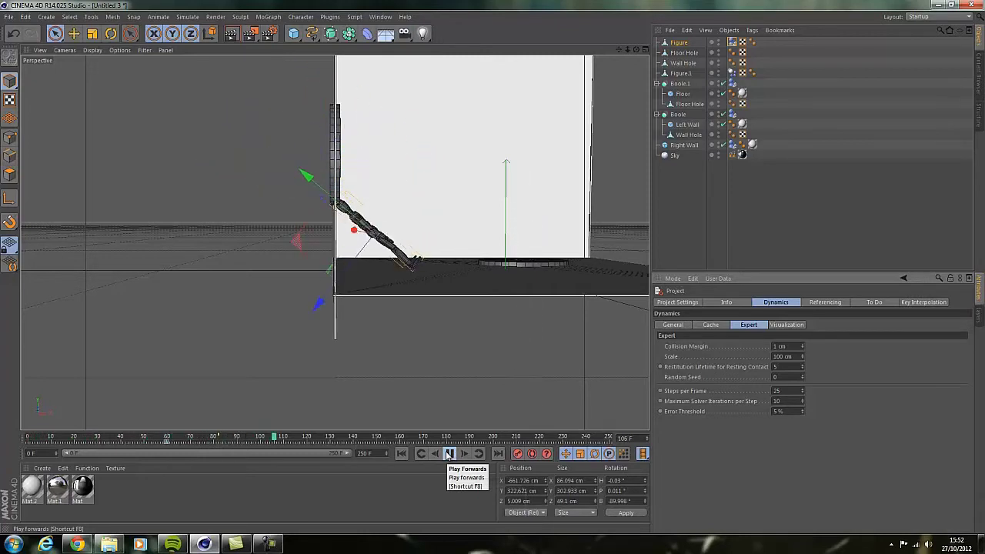
left_click(450, 455)
left_click(401, 454)
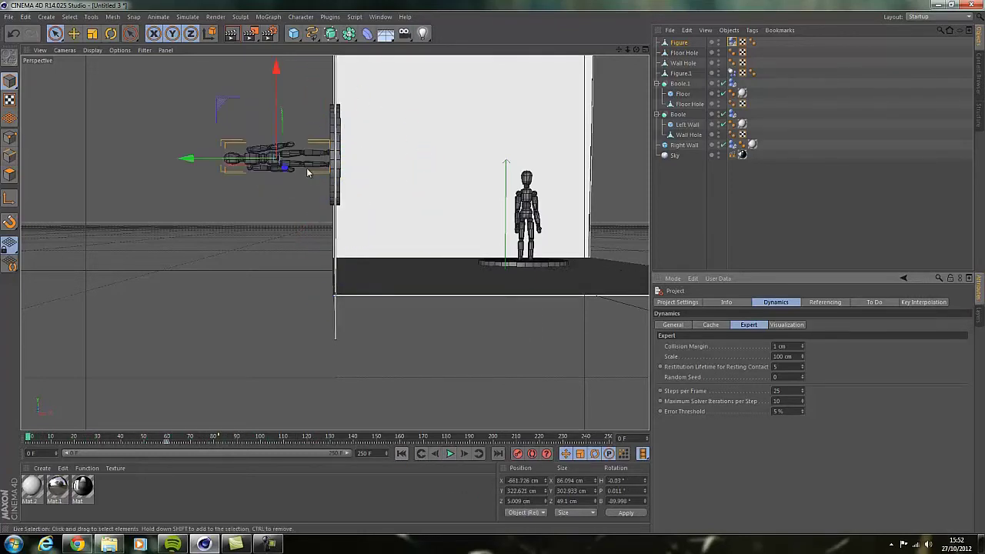
Set the lying figure's initial Y linear velocity to -800 cm in its Dynamics Body tag.
left_click(733, 44)
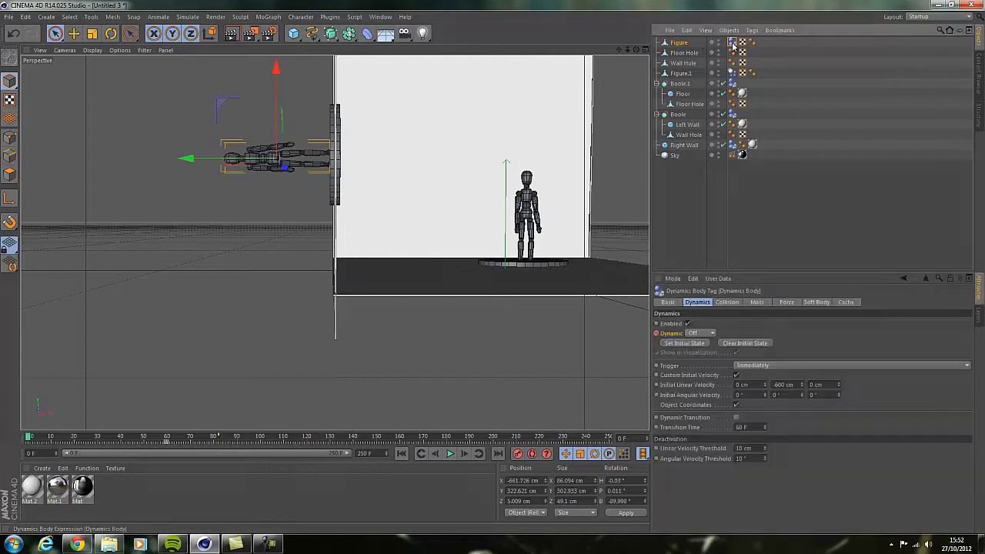
key("Delete")
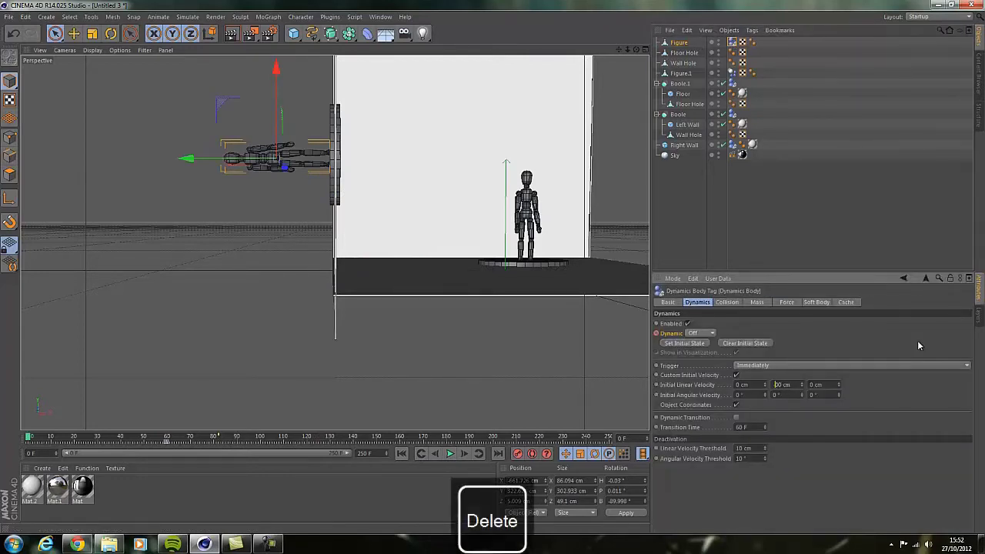
key("Return")
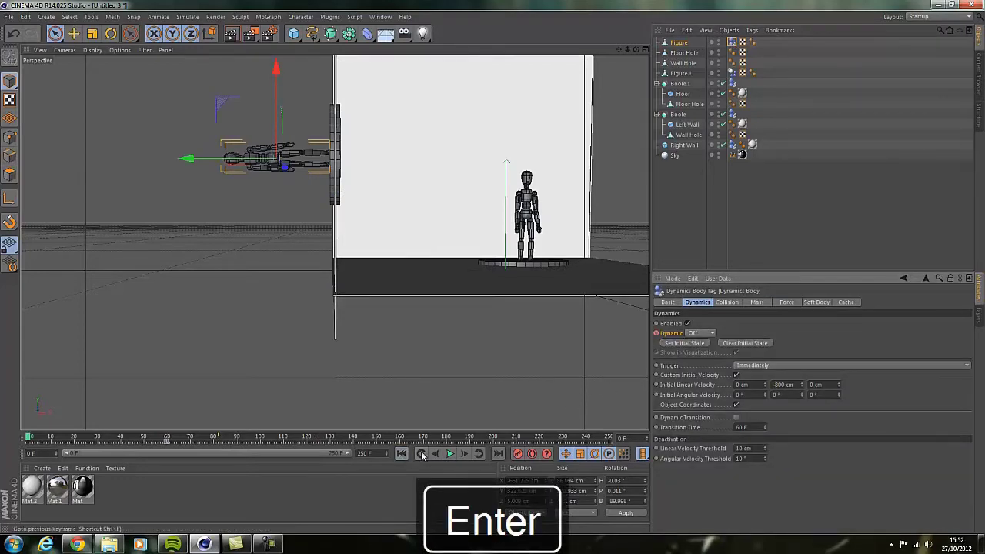
Play the simulation twice from the start to check the faster launch, stopping the second run at frame 68.
left_click(450, 454)
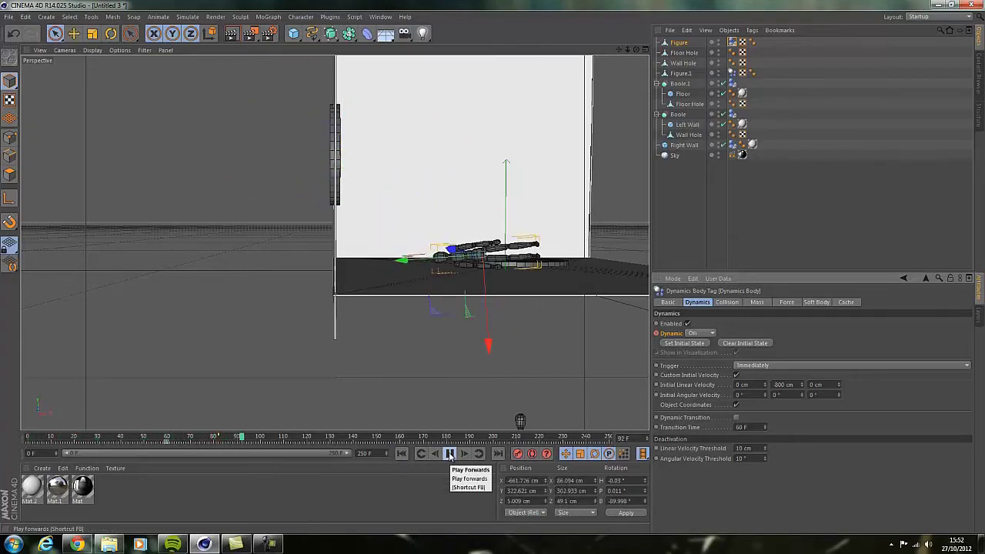
left_click(451, 454)
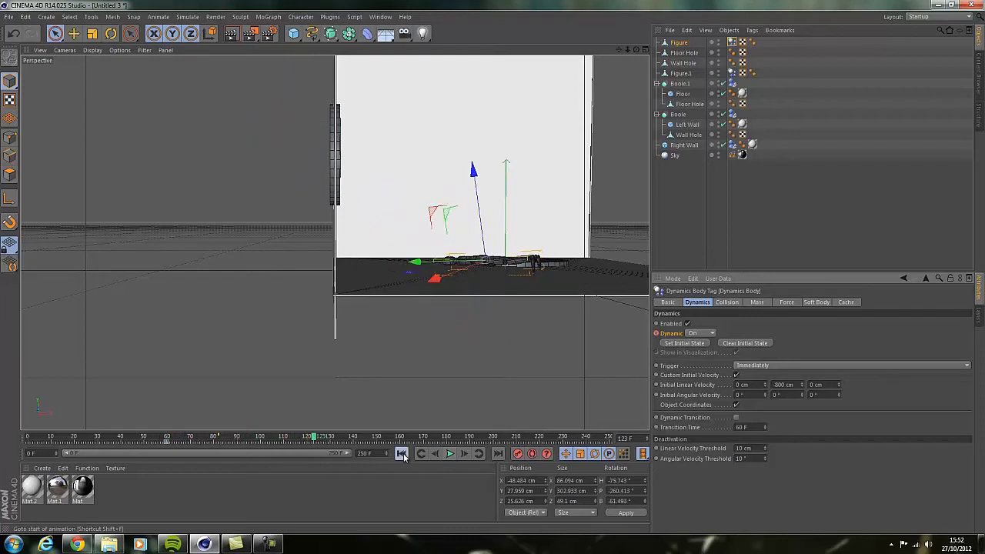
left_click(401, 453)
left_click(450, 454)
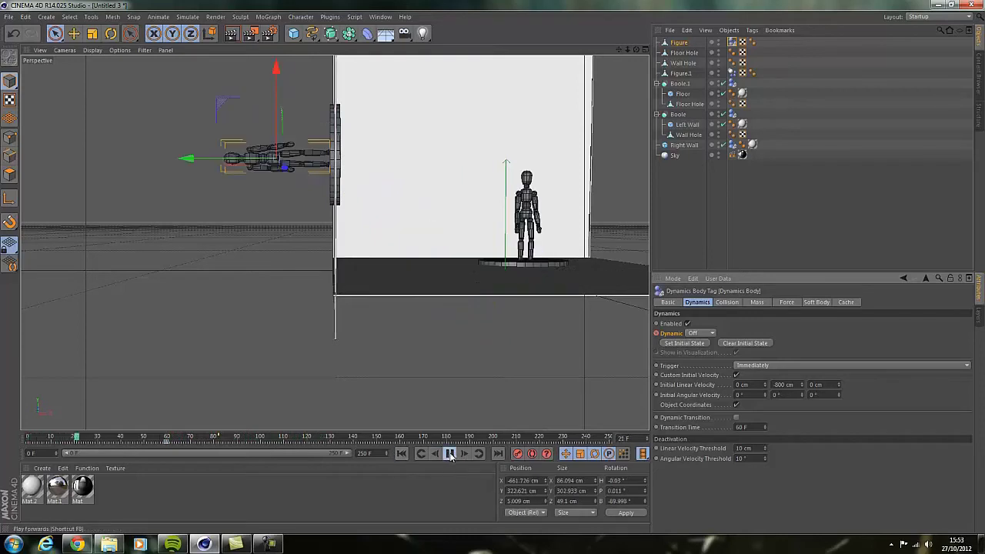
left_click(450, 454)
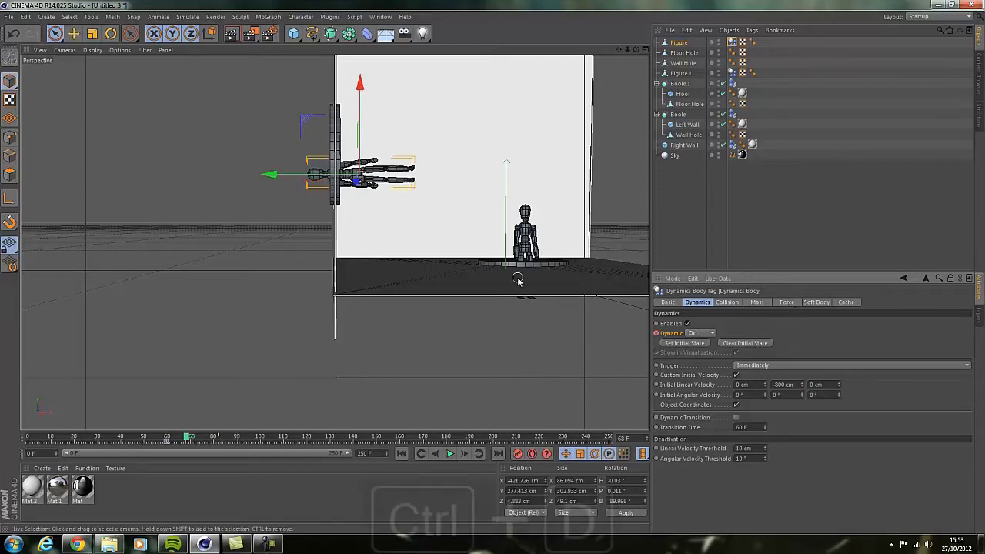
Set the project gravity to 1500 cm and play the simulation to compare the two figures' timing.
key("ctrl+d")
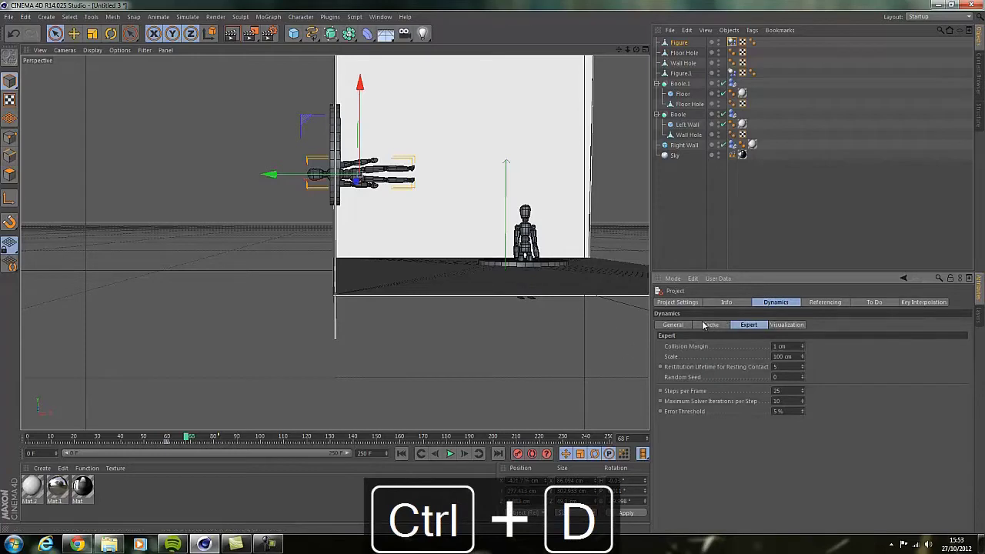
left_click(673, 325)
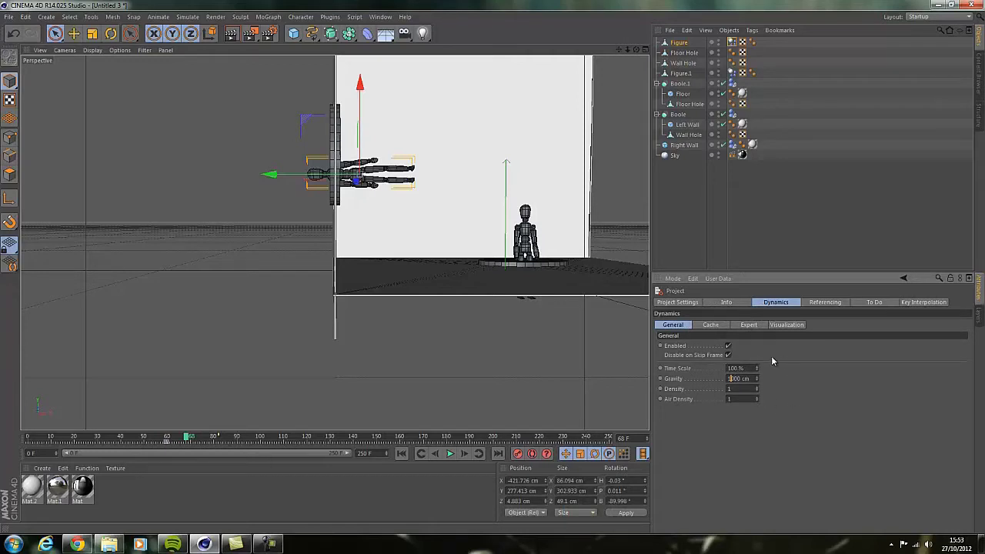
key("Delete")
type("5")
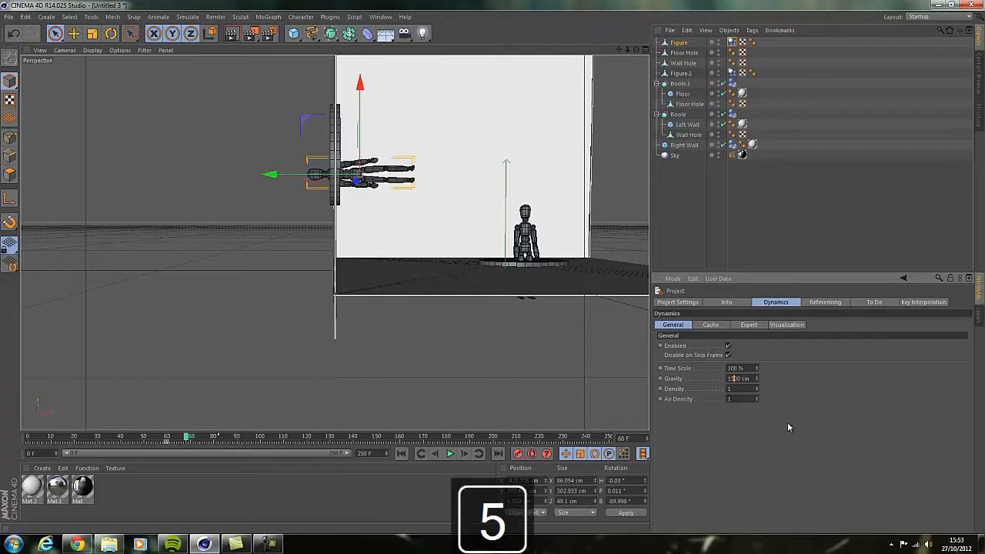
left_click(402, 453)
left_click(451, 454)
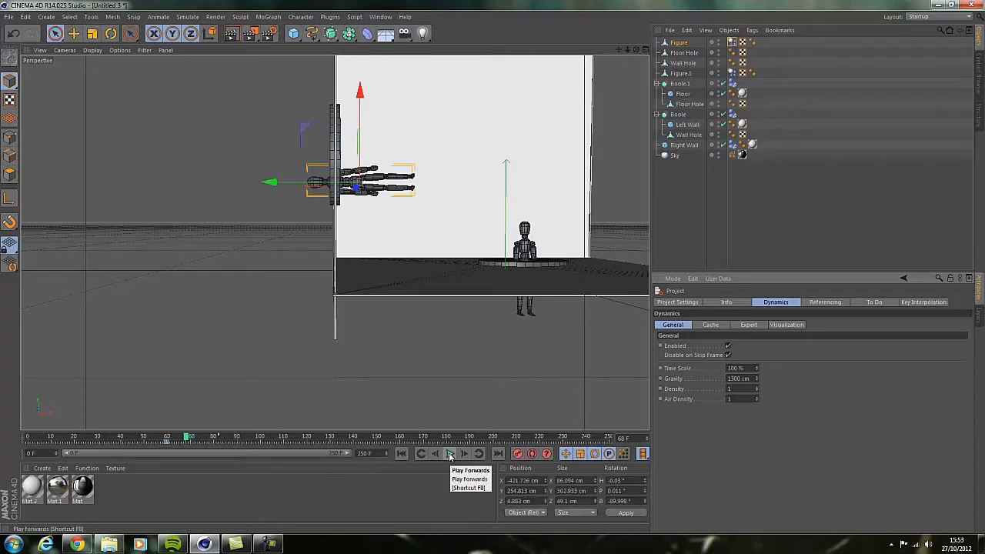
left_click(451, 453)
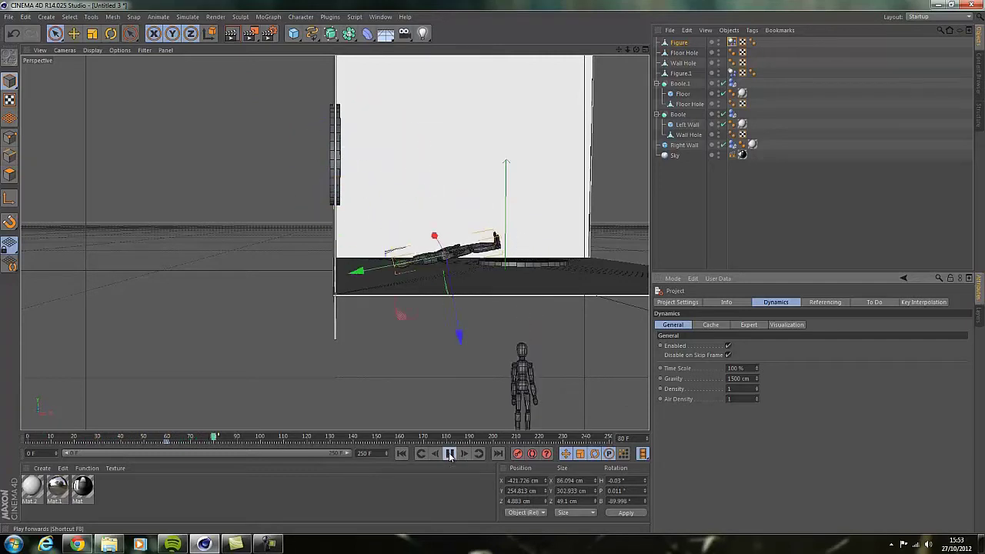
left_click(450, 454)
left_click(403, 454)
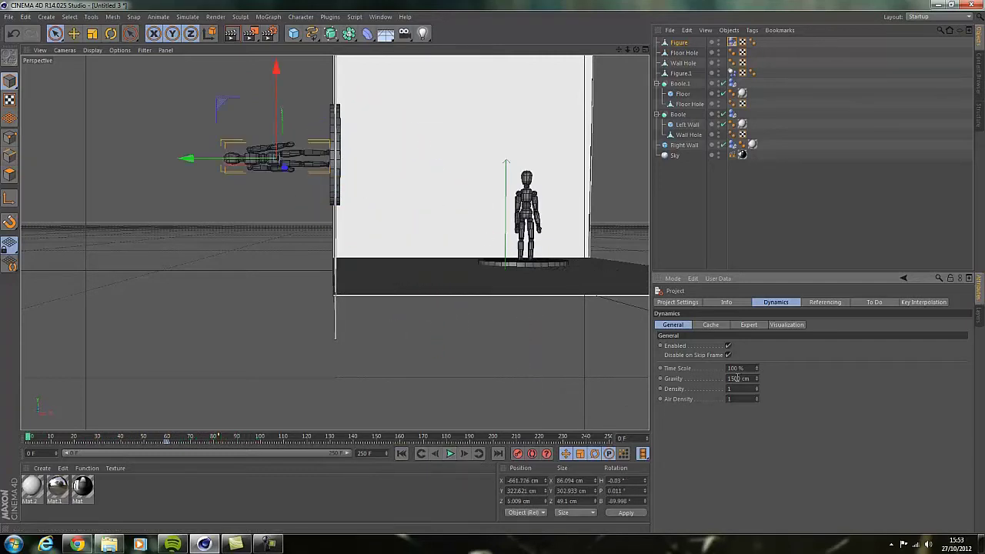
Try a project gravity of 1800 cm and play the simulation, returning to the first frame.
key("BackSpace")
key("BackSpace")
type("800")
key("Return")
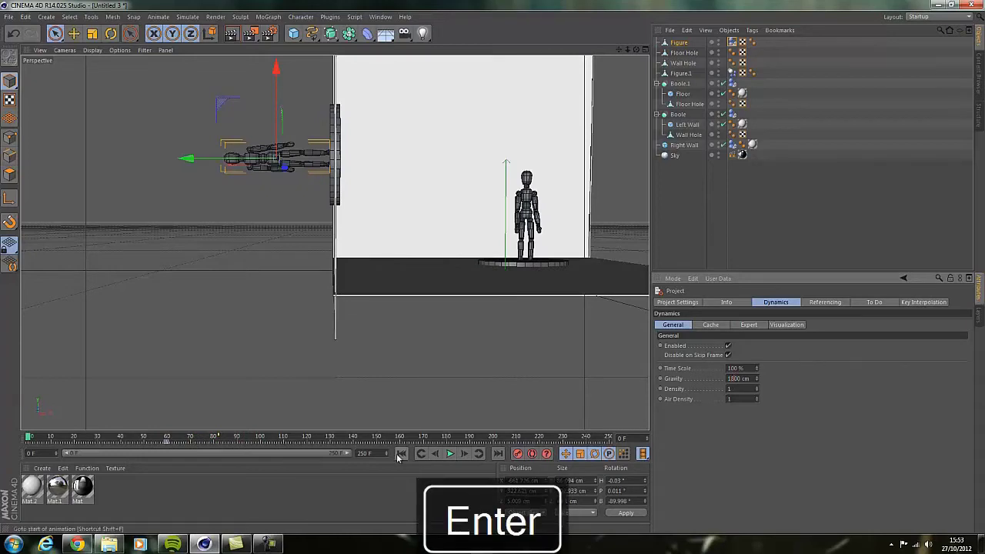
left_click(450, 454)
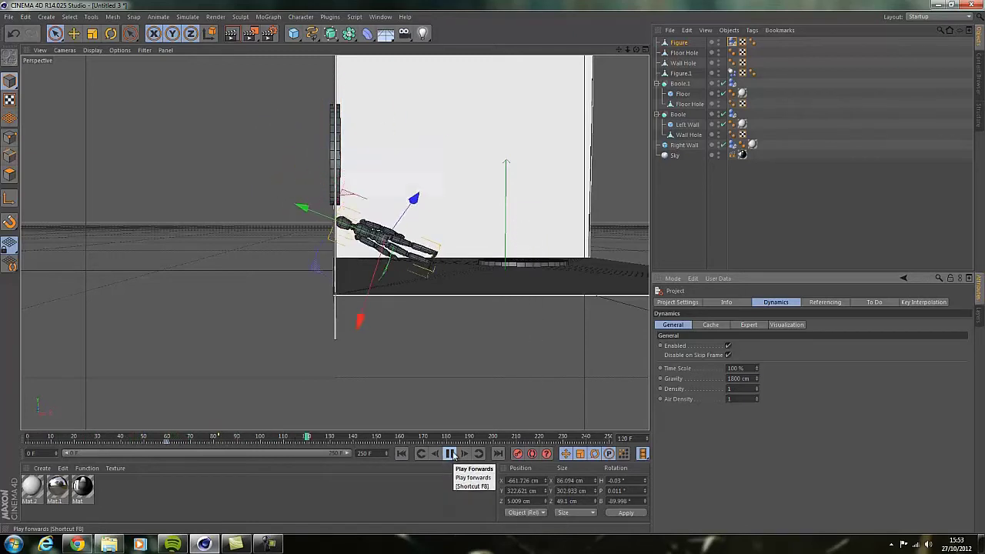
left_click(451, 454)
left_click(402, 453)
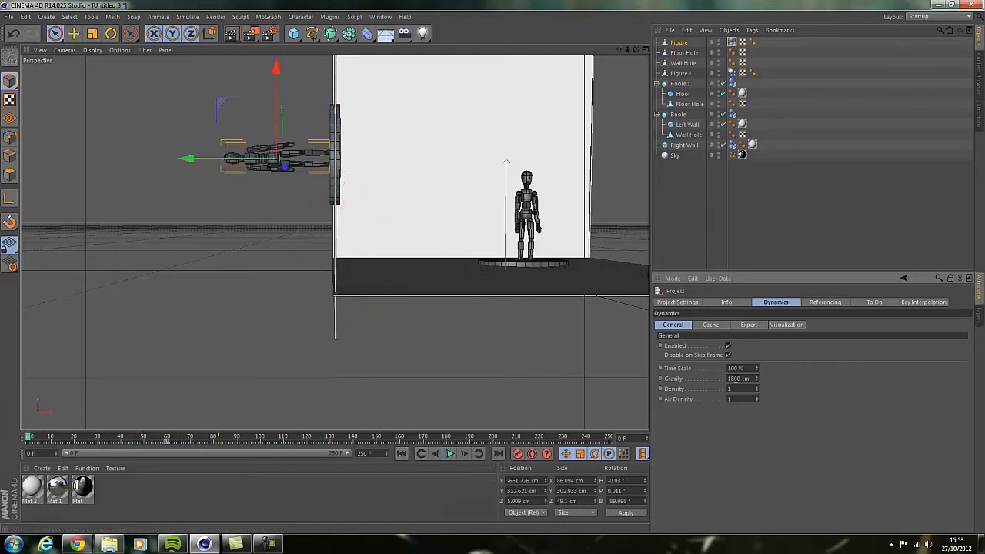
Set the project gravity to 1500 cm and the dynamics time scale to 130 %.
key("Delete")
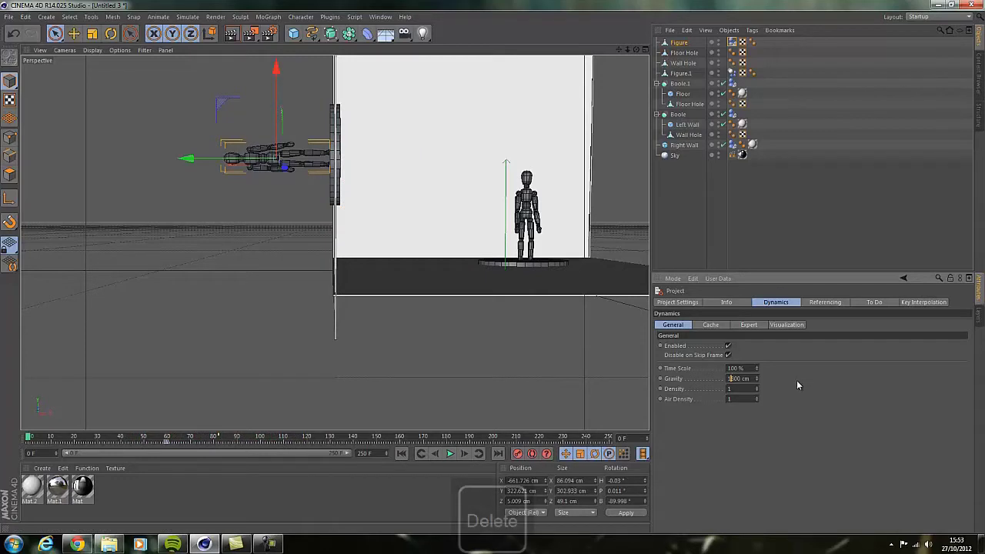
type("5")
key("Return")
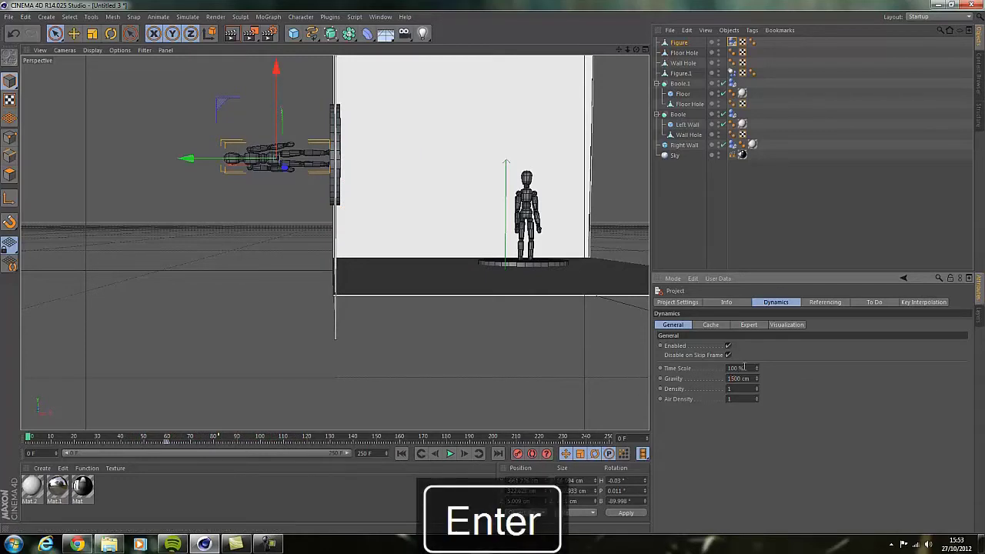
key("Delete")
type("3")
key("Return")
Play the simulation twice to check both figures' motion, stopping the second run at frame 83.
left_click(449, 453)
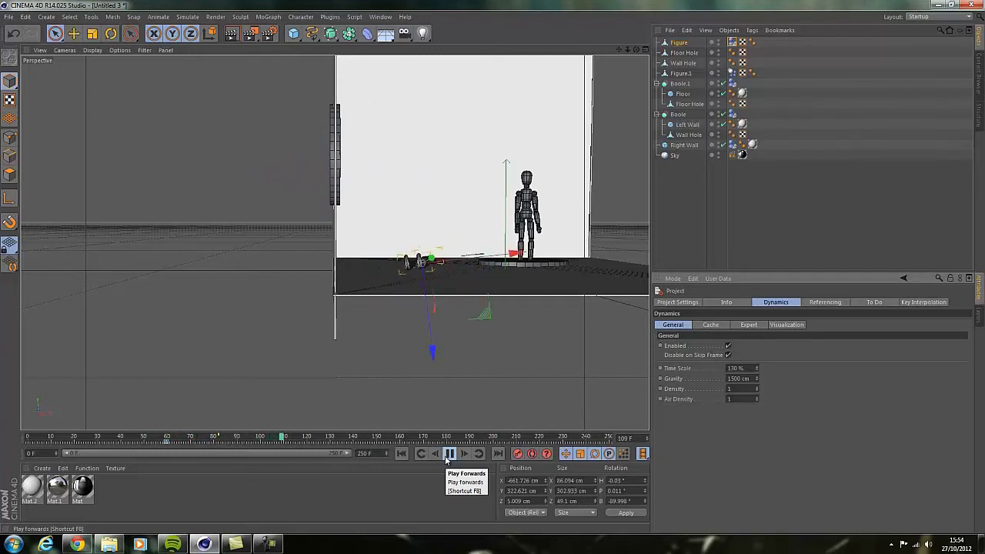
left_click(449, 453)
left_click(421, 453)
left_click(451, 454)
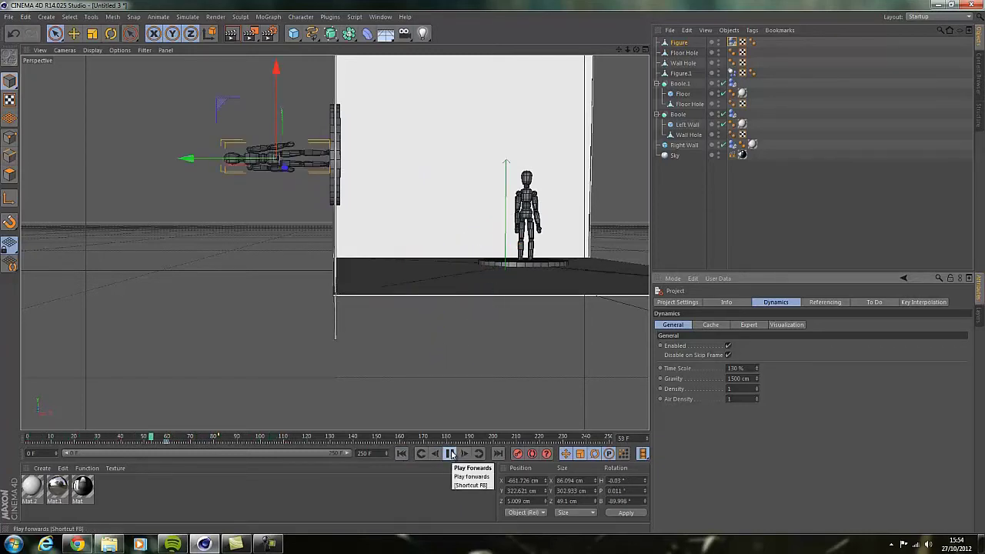
left_click(451, 454)
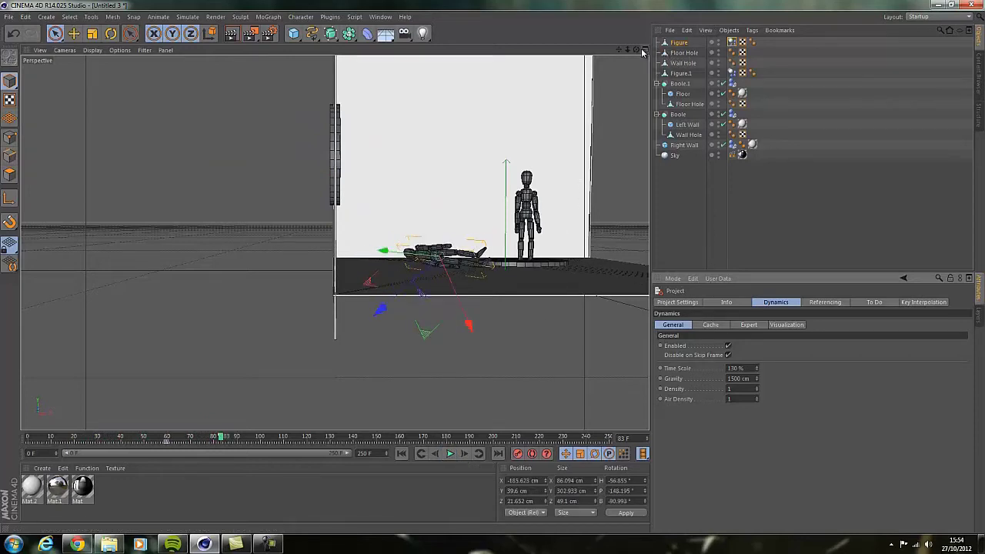
Hide the separate Floor Hole and Wall Hole discs that cover the two portal openings.
left_click_drag(636, 50, 616, 52)
left_click_drag(468, 268, 539, 254, "alt")
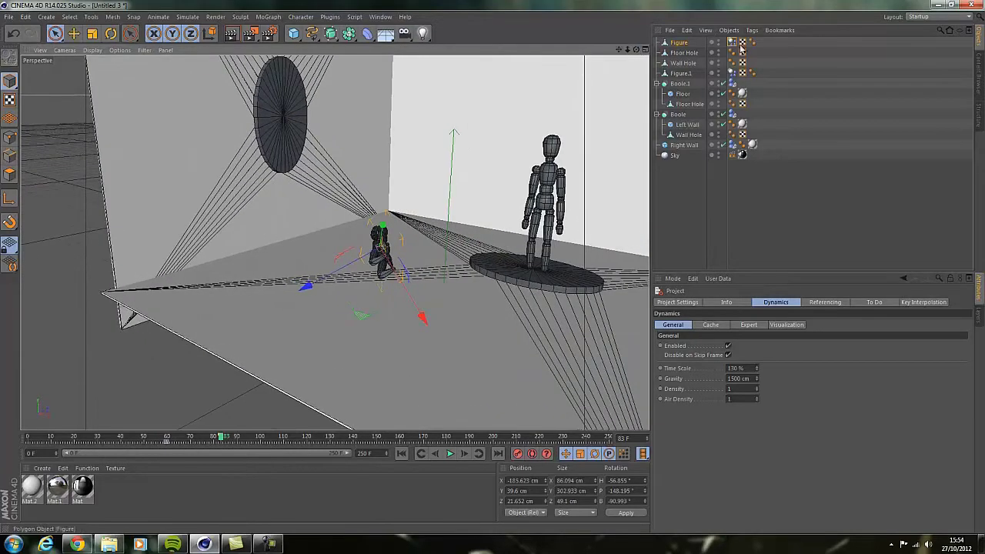
left_click(719, 53)
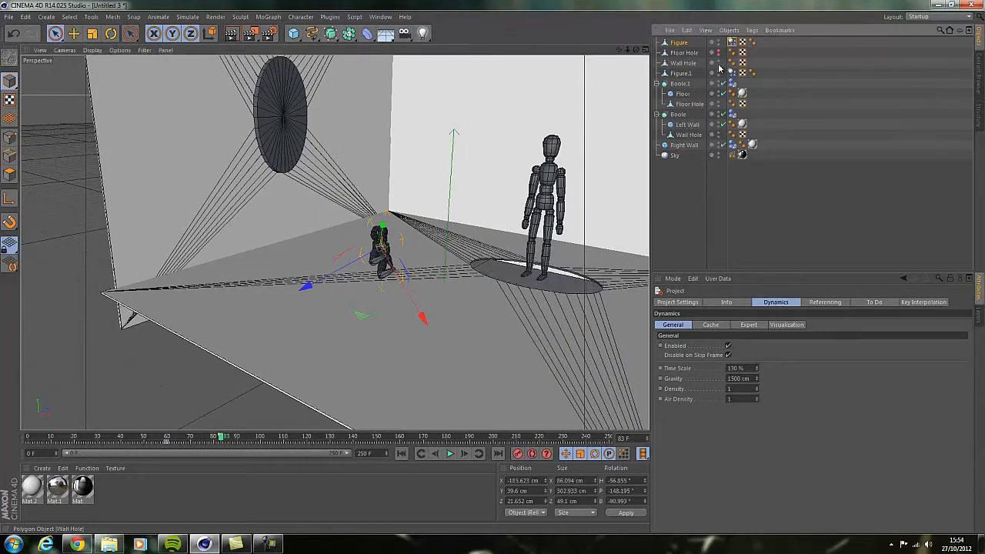
left_click(719, 62)
Inspect both figures' Dynamics Body tags and replay the simulation from the start with the portals uncovered.
left_click(401, 454)
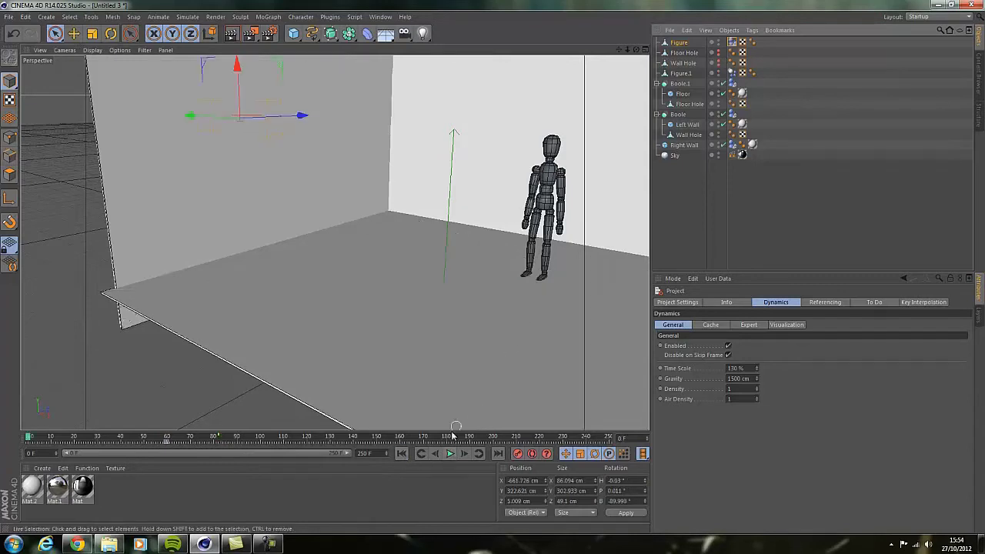
left_click(732, 42)
left_click(732, 72)
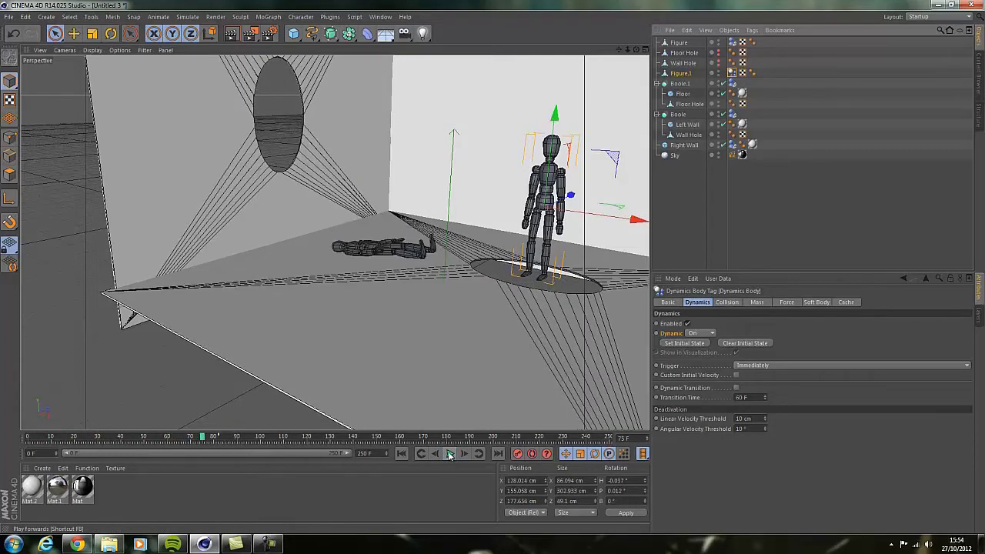
left_click(450, 455)
Clear the initial state in the standing figure's Dynamics Body tag and return to the start of the animation.
left_click(667, 344)
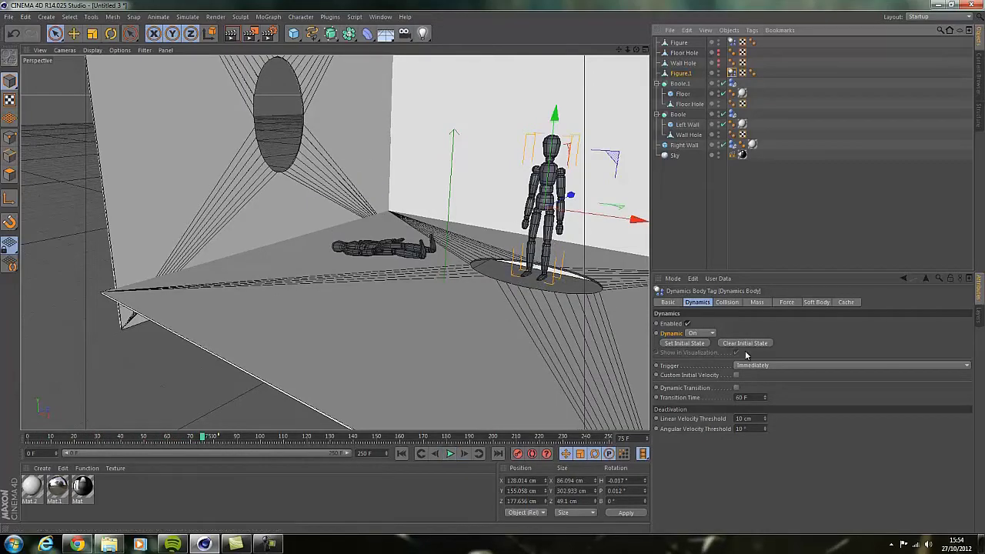
left_click(739, 345)
left_click(401, 453)
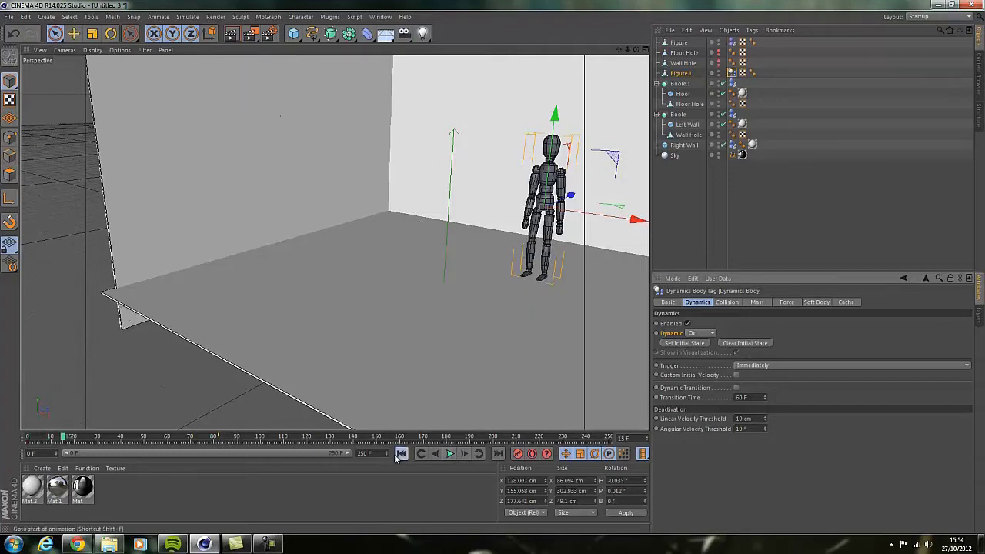
Raise the standing figure above the floor, test its drop, and reposition it at a Y height of about 185 cm.
left_click_drag(555, 116, 559, 91)
left_click(450, 453)
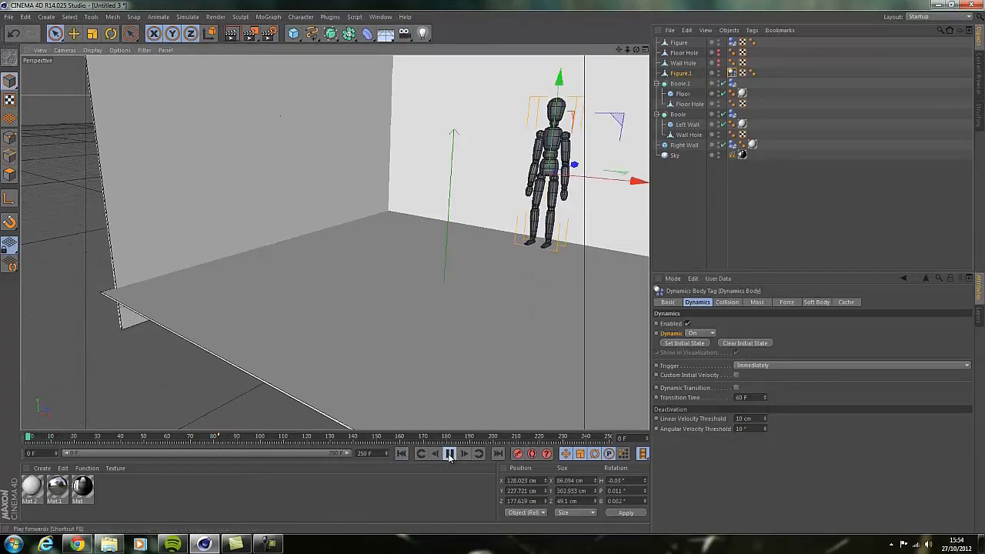
left_click(450, 453)
left_click(401, 453)
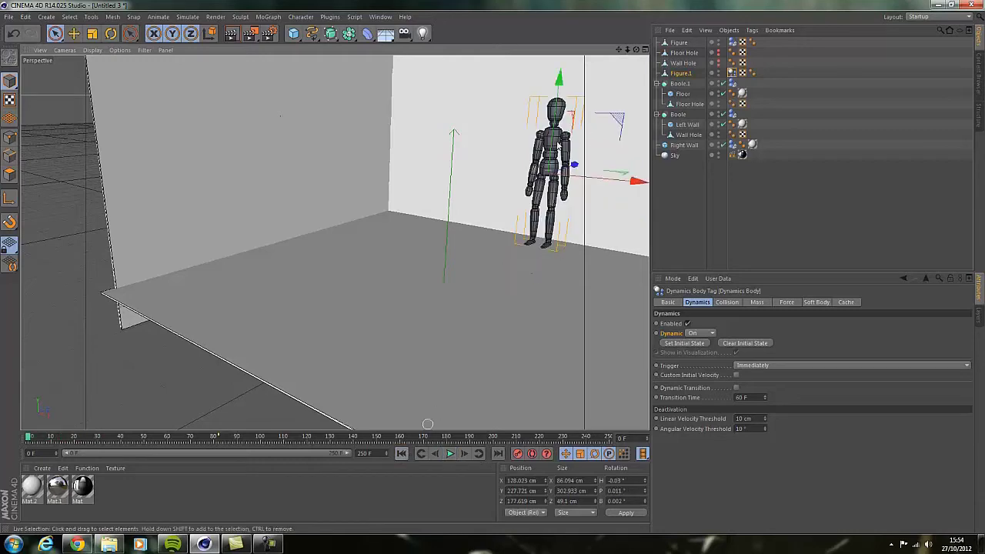
left_click_drag(562, 85, 559, 117)
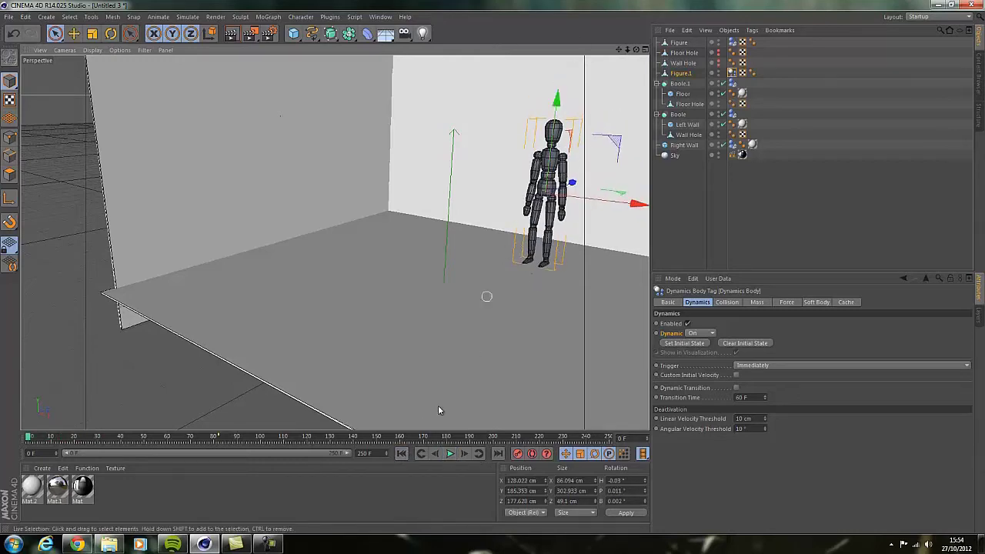
Run the simulation until the standing figure lands on the floor, stop at frame 13, and set that pose as its initial state.
left_click(451, 454)
left_click(450, 454)
left_click(688, 343)
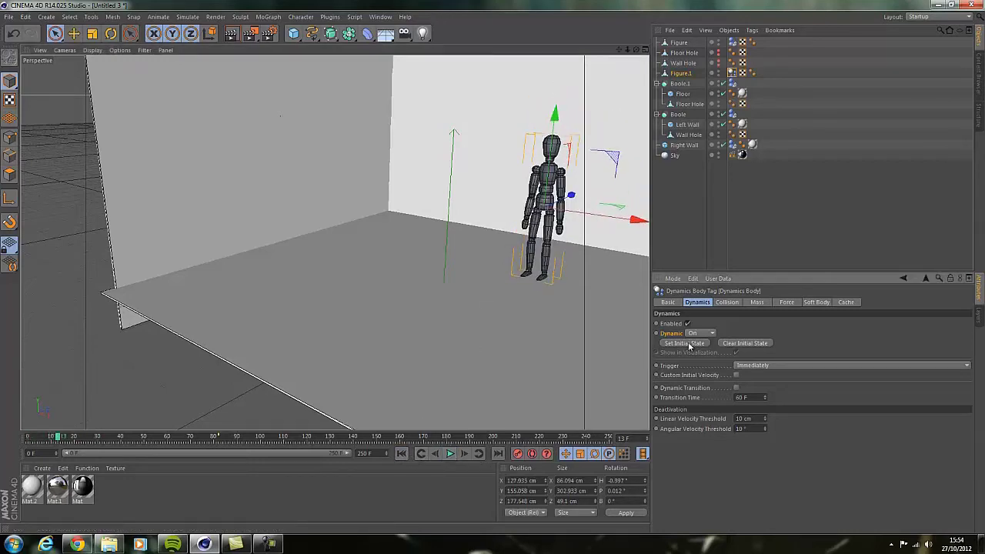
Replay the simulation from the start to check both figures' motion, stopping at frame 78.
left_click(401, 453)
left_click(451, 454)
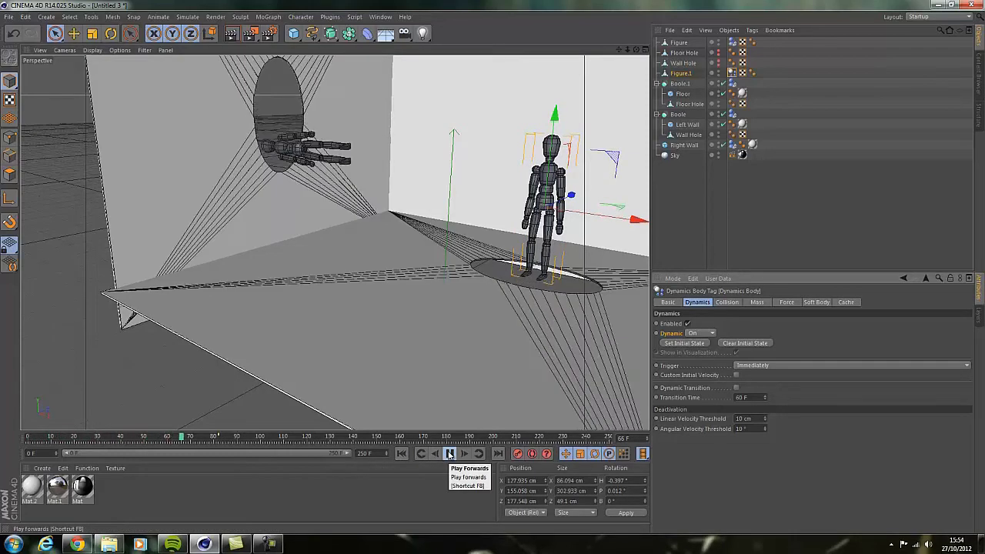
left_click(450, 454)
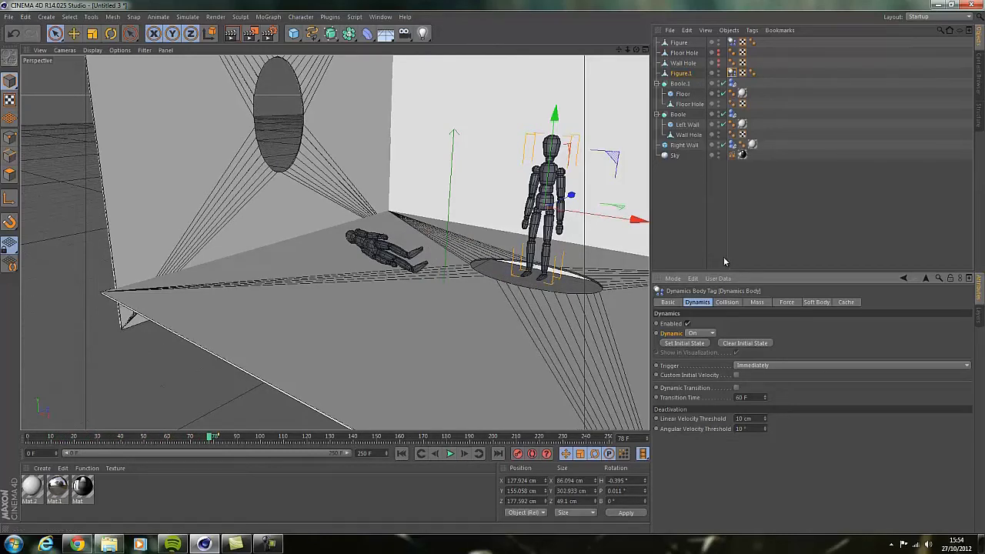
Set the project's dynamics Time Scale to 100 % and replay the simulation from the start to frame 91.
key("ctrl+d")
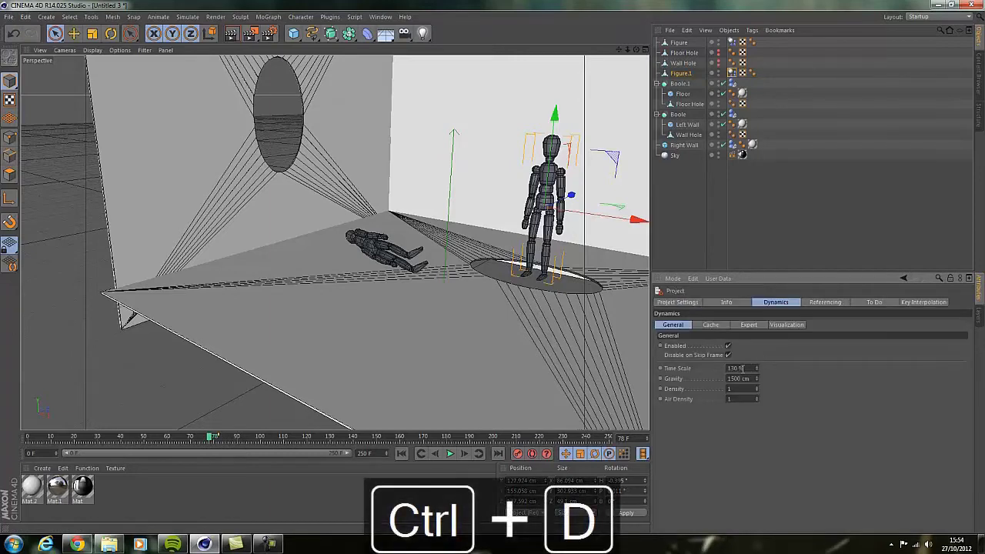
type("100")
key("Return")
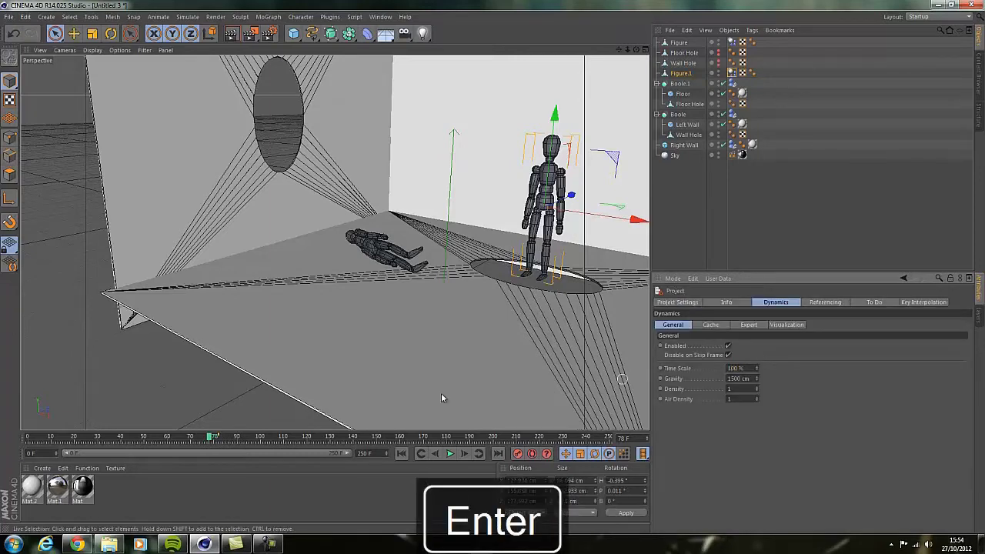
left_click(401, 454)
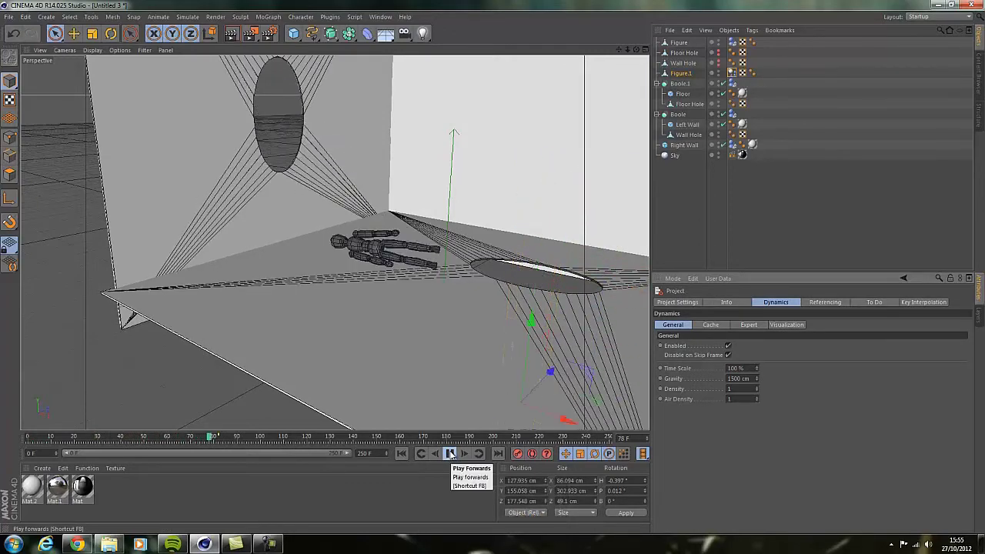
left_click(450, 455)
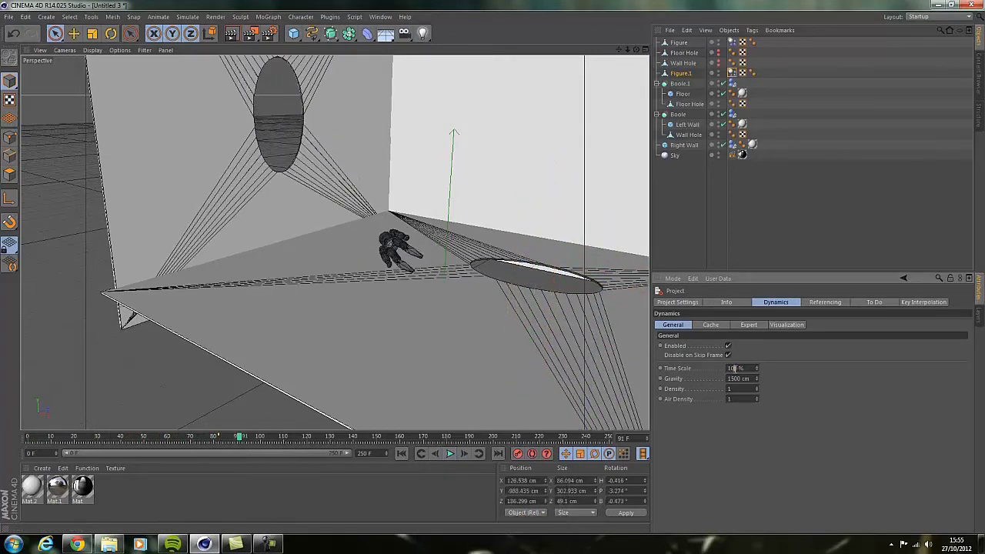
Try a dynamics Time Scale of 140 % and replay the simulation from the start.
key("BackSpace")
type("4")
key("Return")
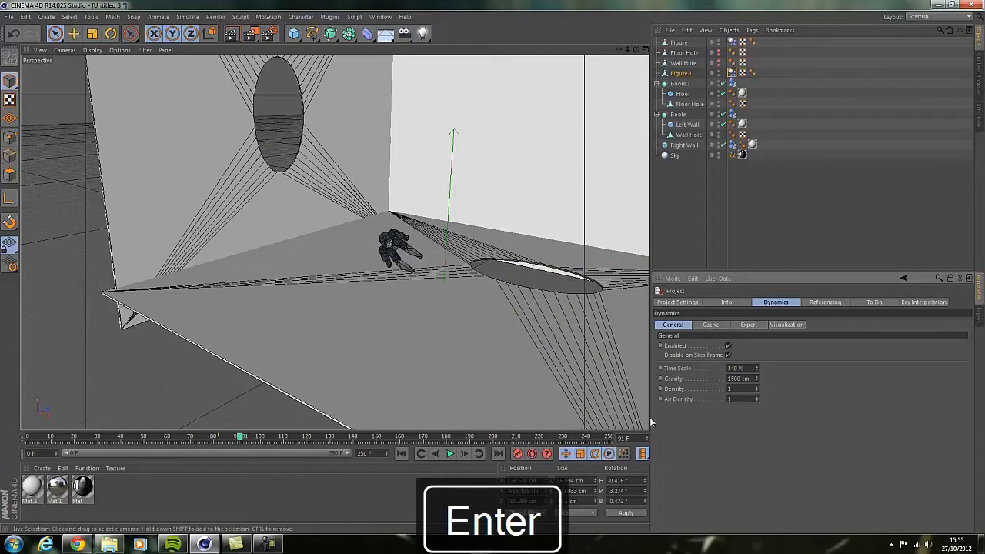
left_click(401, 453)
left_click(449, 454)
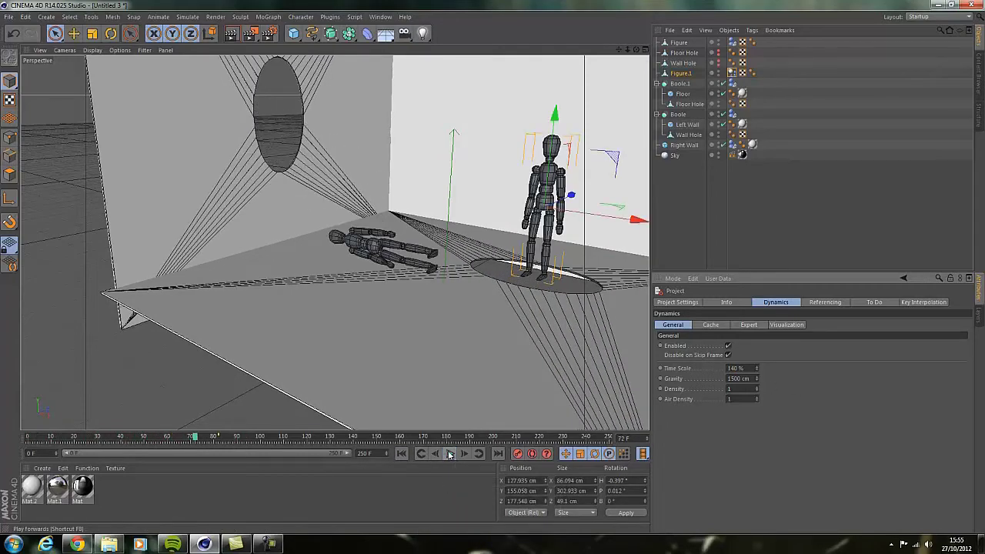
Try a dynamics Time Scale of 101 %, replay the simulation, and return to the start of the animation.
key("Delete")
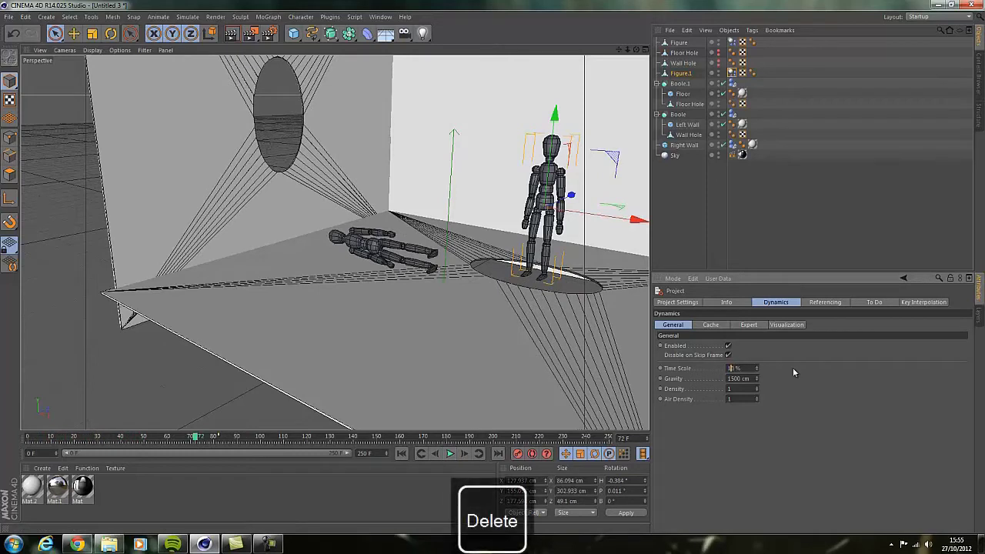
key("Right")
type("1")
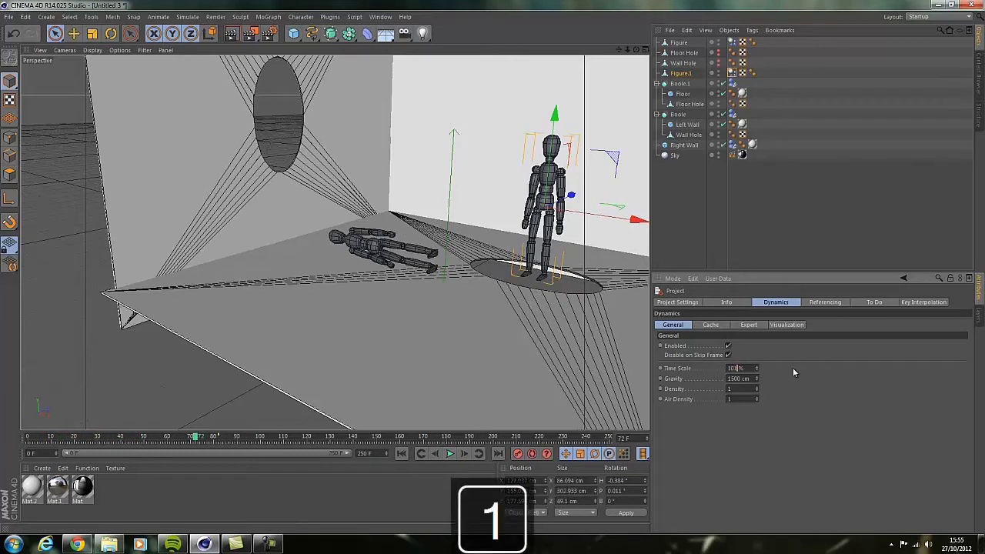
left_click(401, 454)
left_click(449, 454)
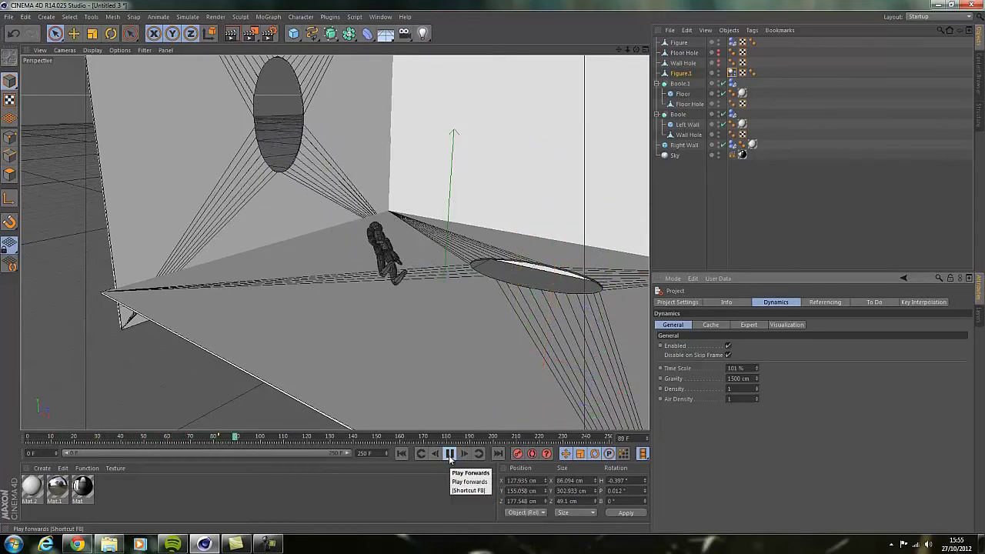
left_click(449, 453)
left_click(432, 453)
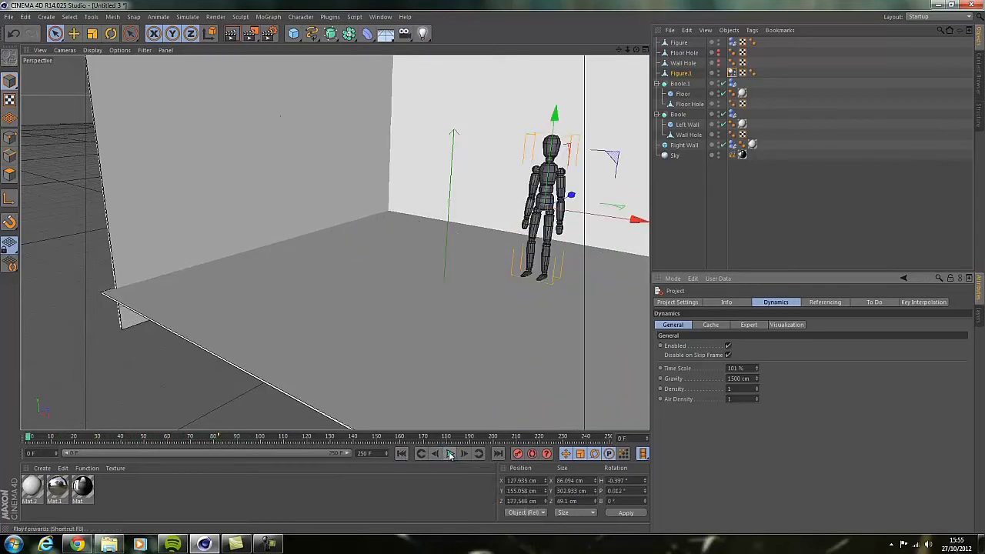
Set the project's gravity to 1600 cm and Time Scale to 100 %, replay the simulation, and return to frame 0.
left_click(736, 378)
key("BackSpace")
type("6")
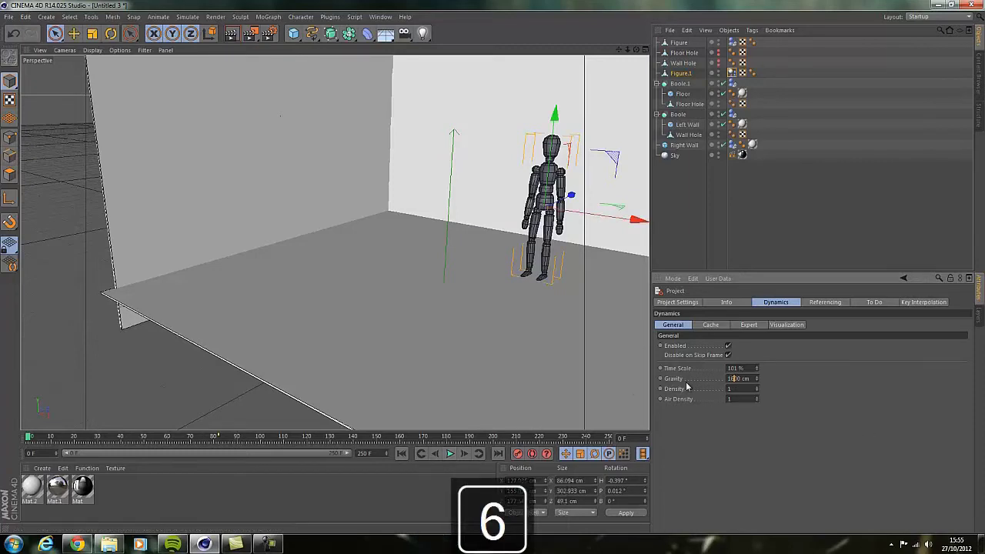
type("1")
key("Return")
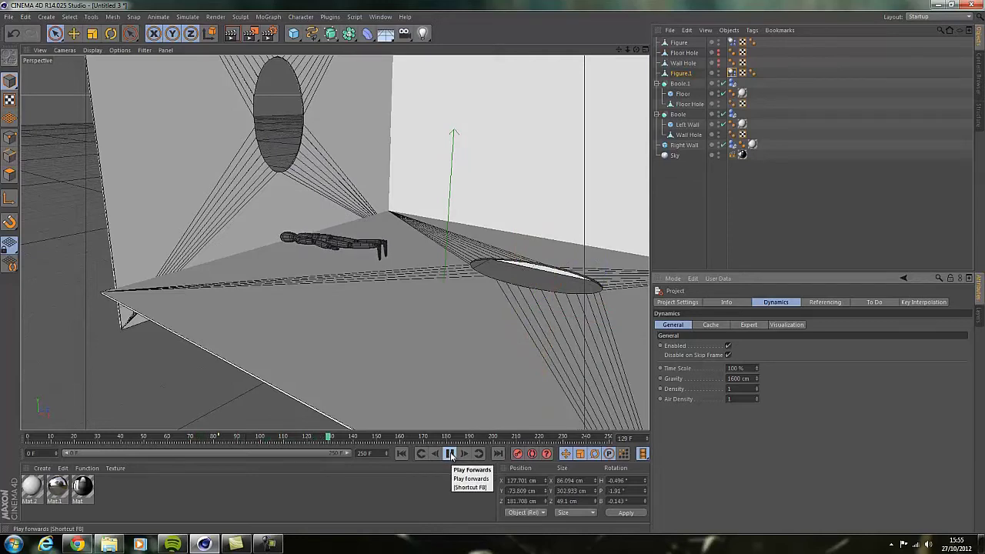
left_click(451, 454)
left_click(406, 454)
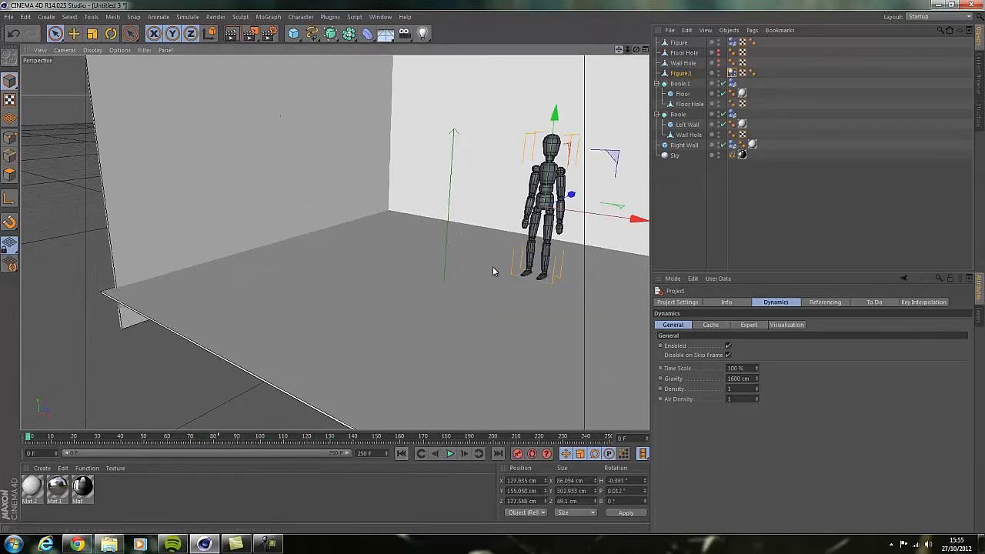
Create a new material and open it in the Material Editor.
scroll(495, 271, "down", 5)
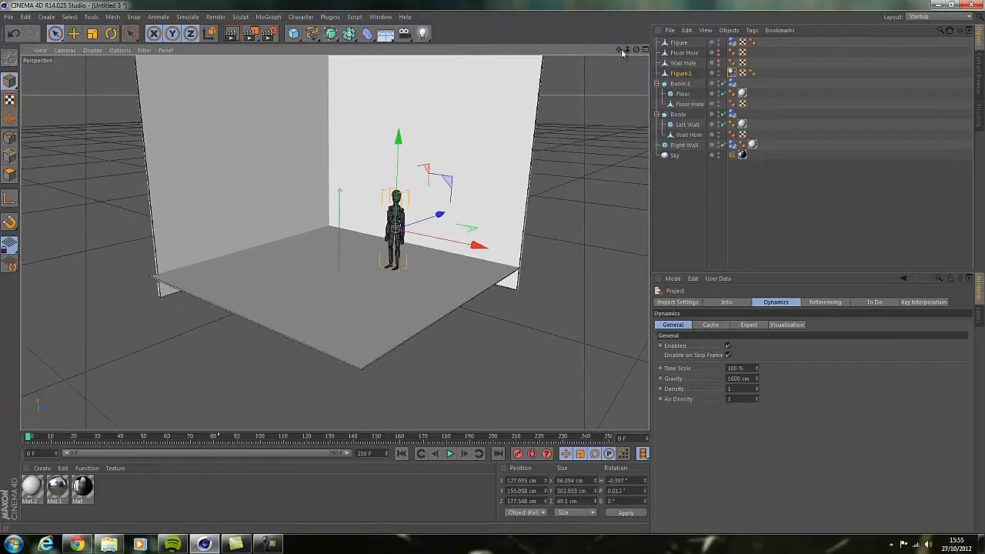
scroll(495, 271, "up", 3)
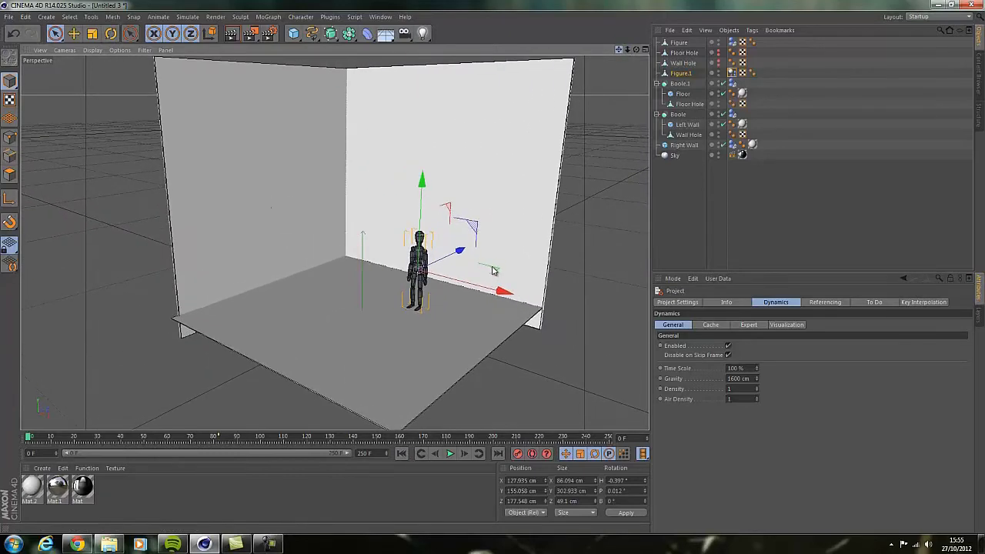
scroll(494, 271, "up", 2)
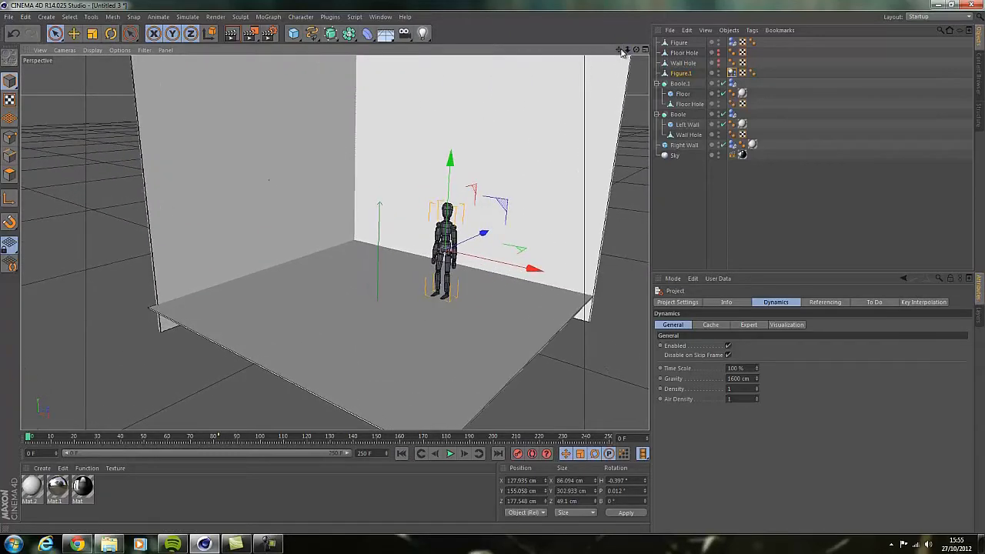
left_click_drag(623, 52, 633, 51)
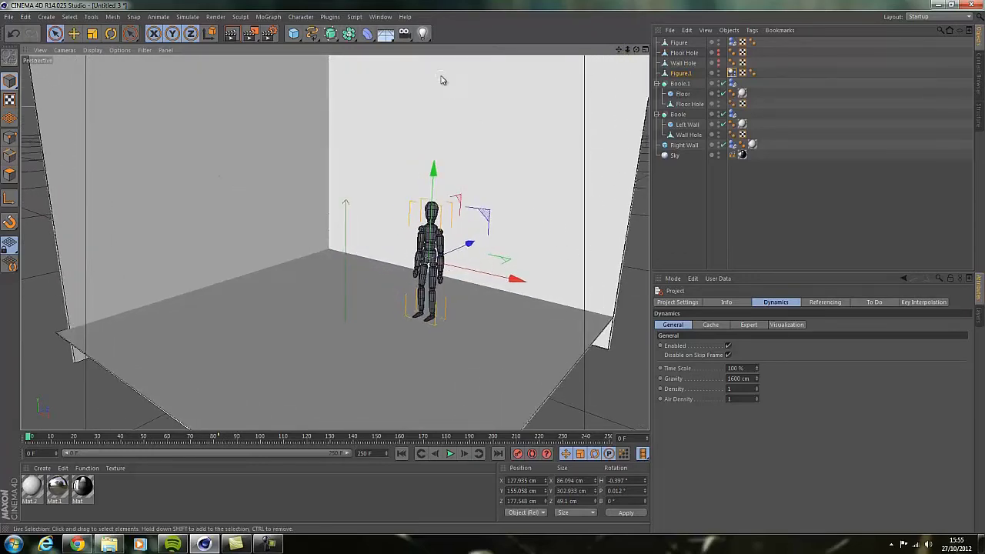
double_click(111, 495)
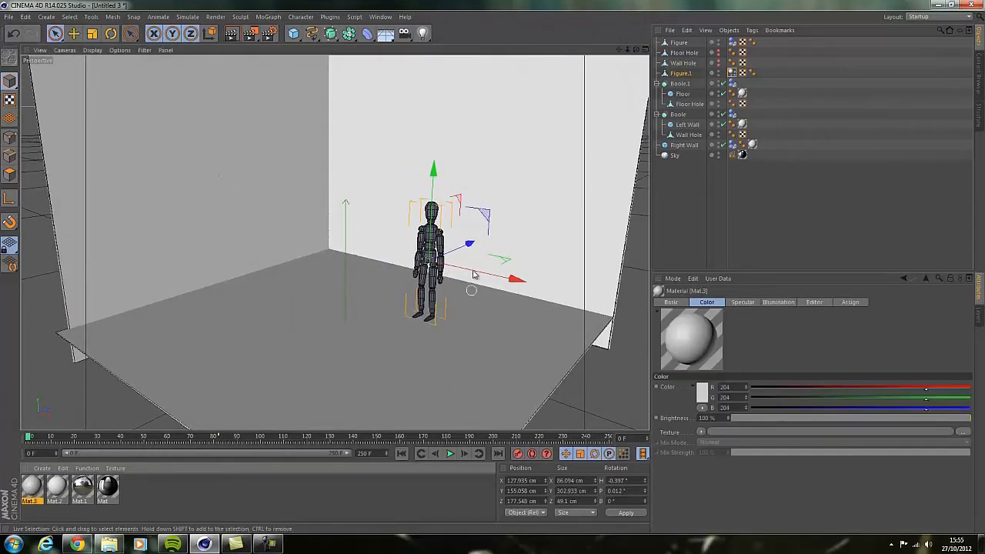
double_click(35, 486)
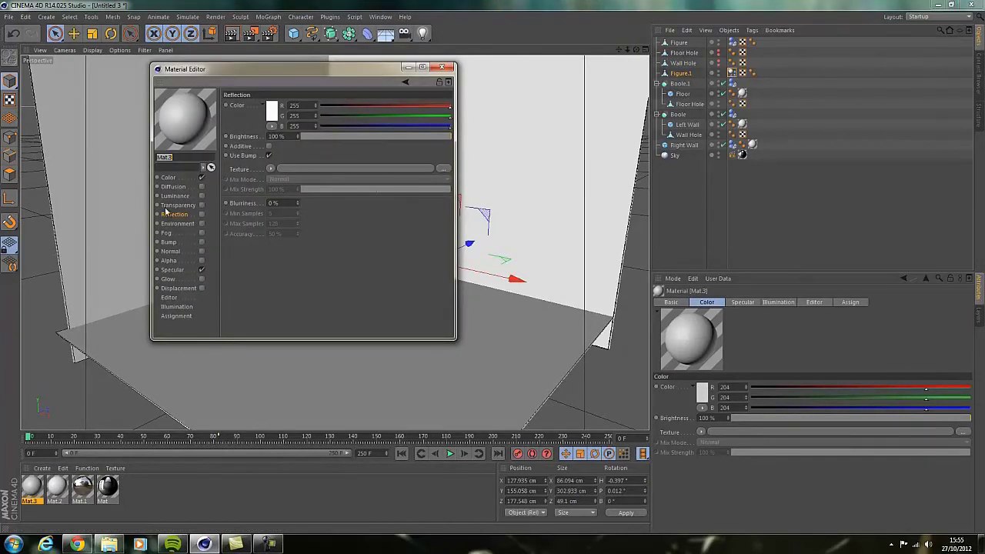
Load a Noise shader into the new material's Color texture and stretch it with a relative scale of 40 % and 1271 %.
left_click(169, 178)
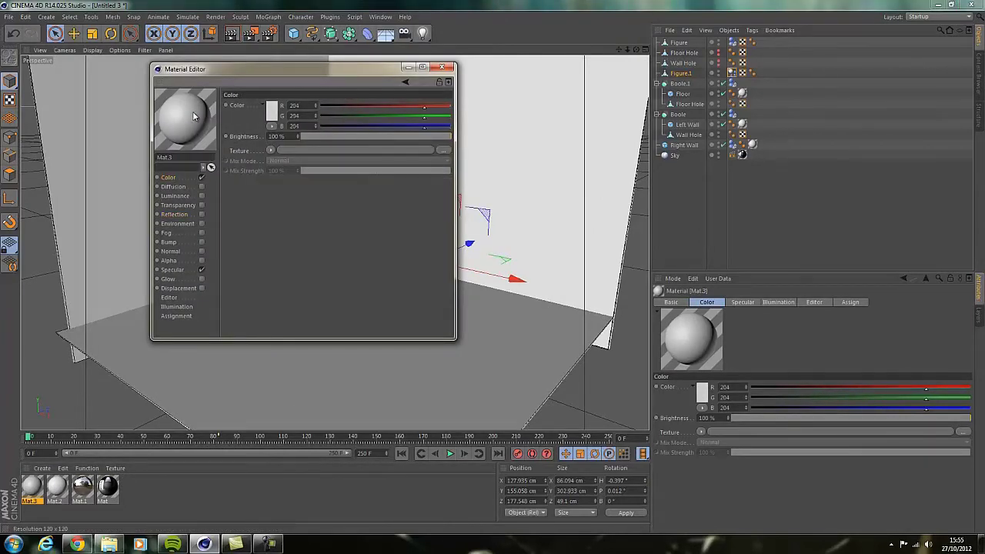
left_click(270, 150)
left_click(283, 282)
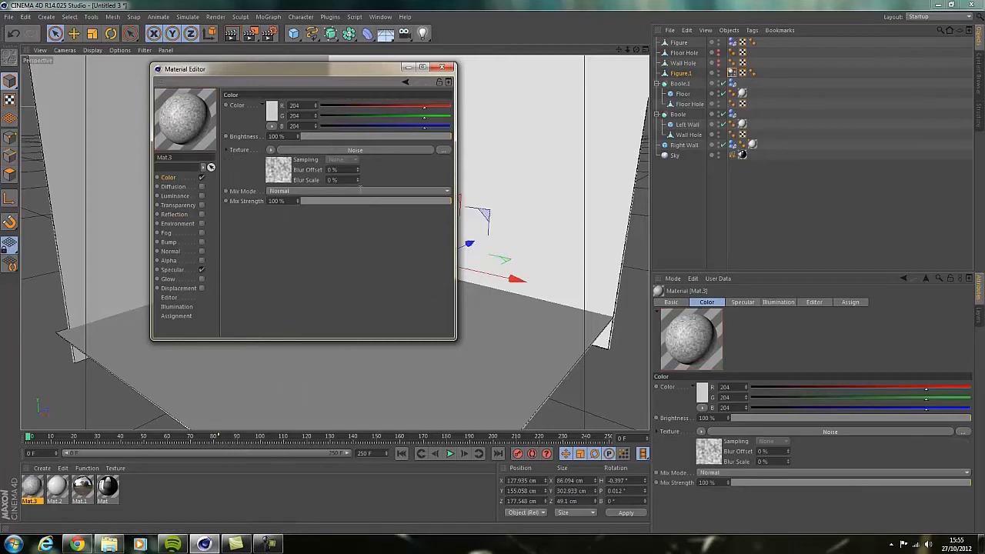
left_click(281, 165)
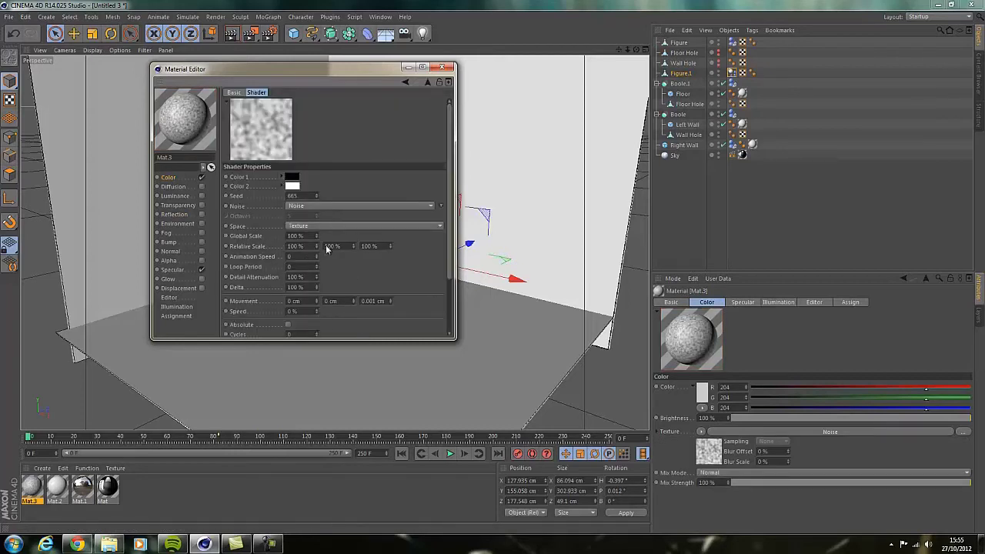
mouse_move(353, 240)
left_mouse_down()
mouse_move(357, 267)
mouse_move(368, 235)
mouse_move(316, 244)
left_mouse_up()
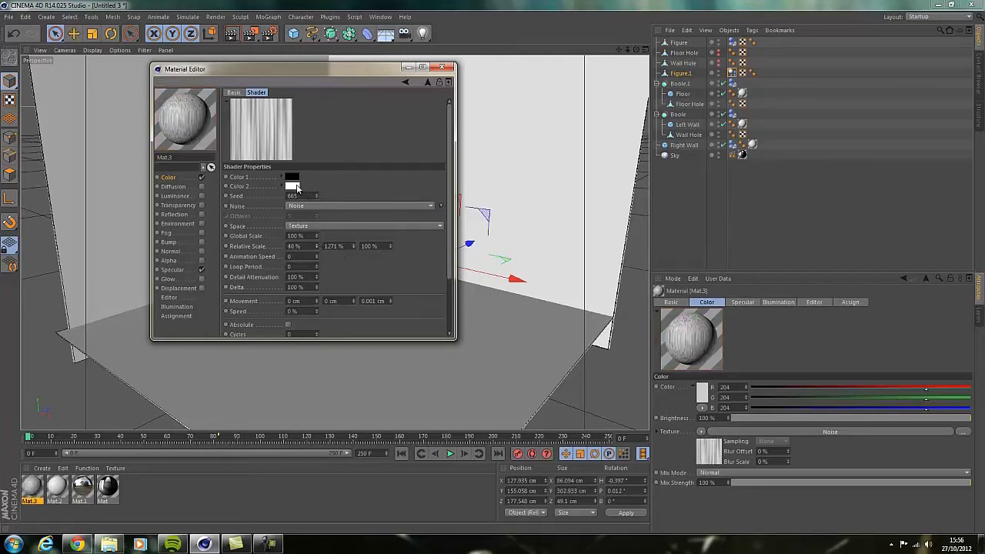
Set the noise shader's Color 1 to a dark brown and Color 2 to a light brown for a wood look.
left_click(292, 178)
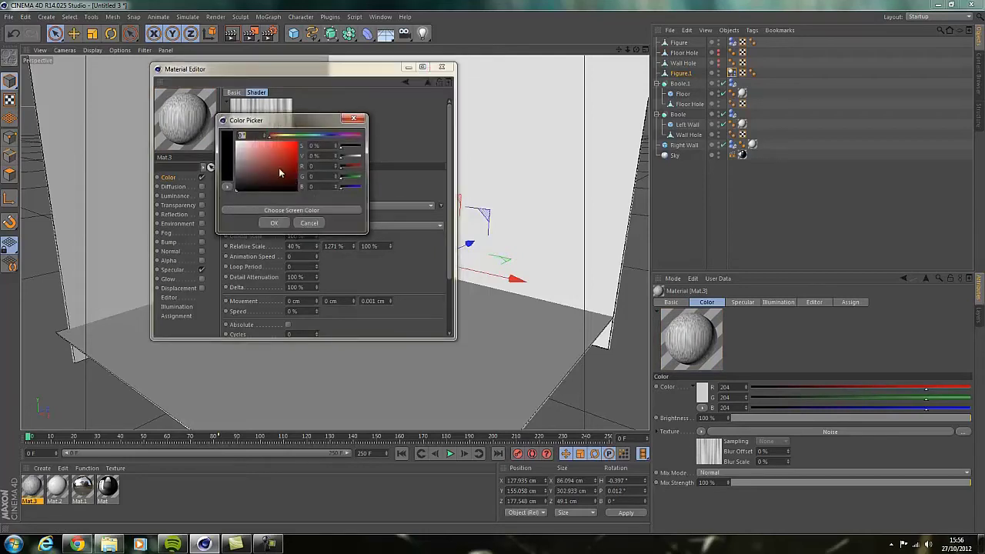
left_click(274, 138)
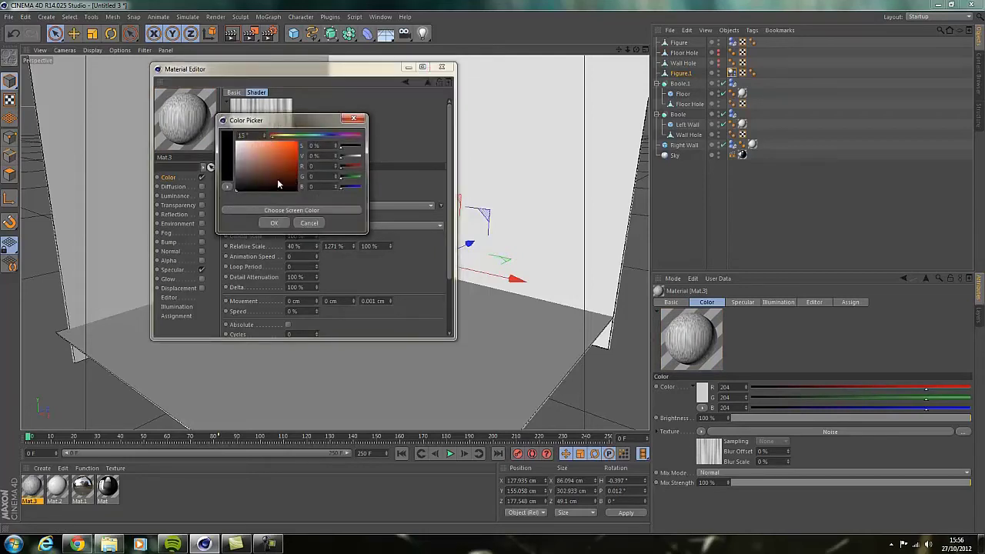
left_click(279, 184)
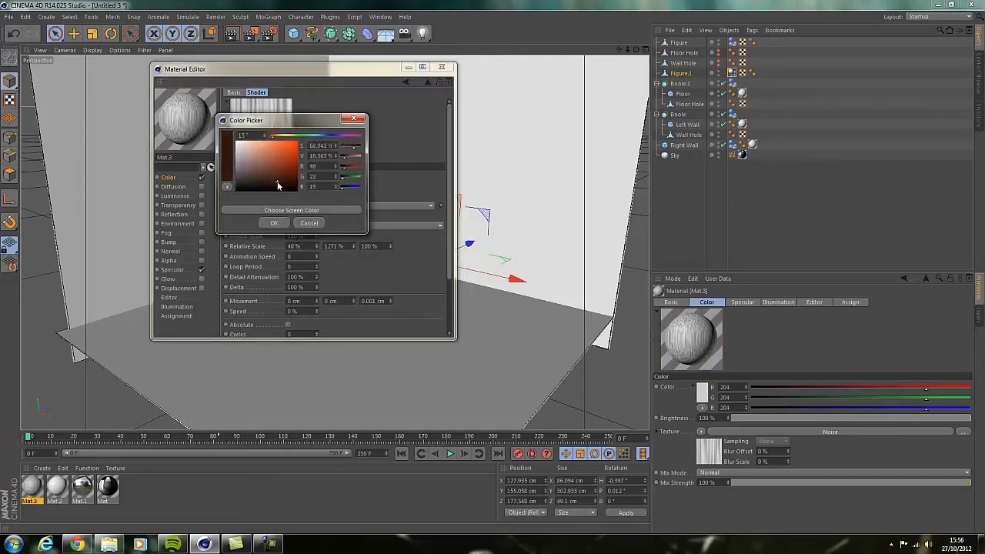
left_click(274, 223)
left_click(292, 188)
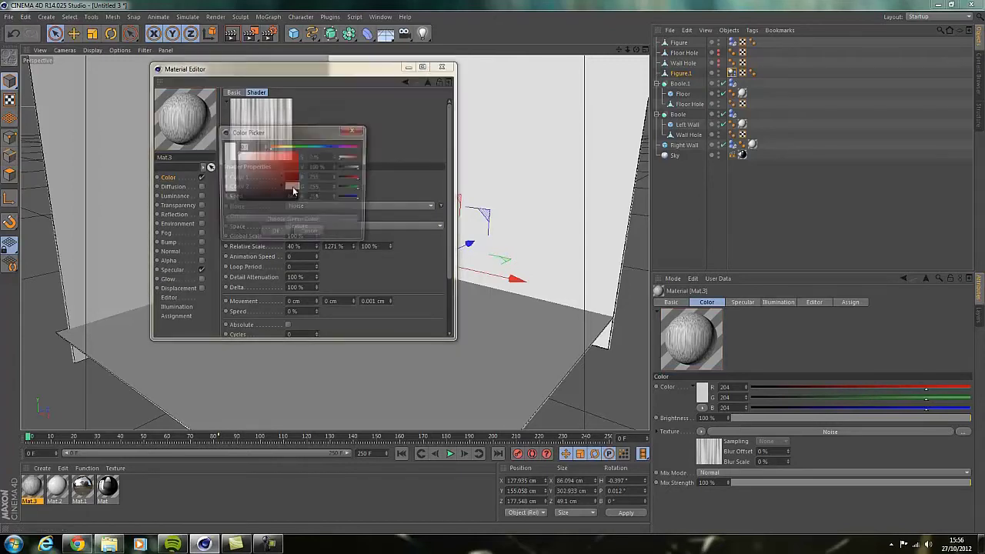
left_click_drag(272, 150, 264, 178)
left_click(273, 235)
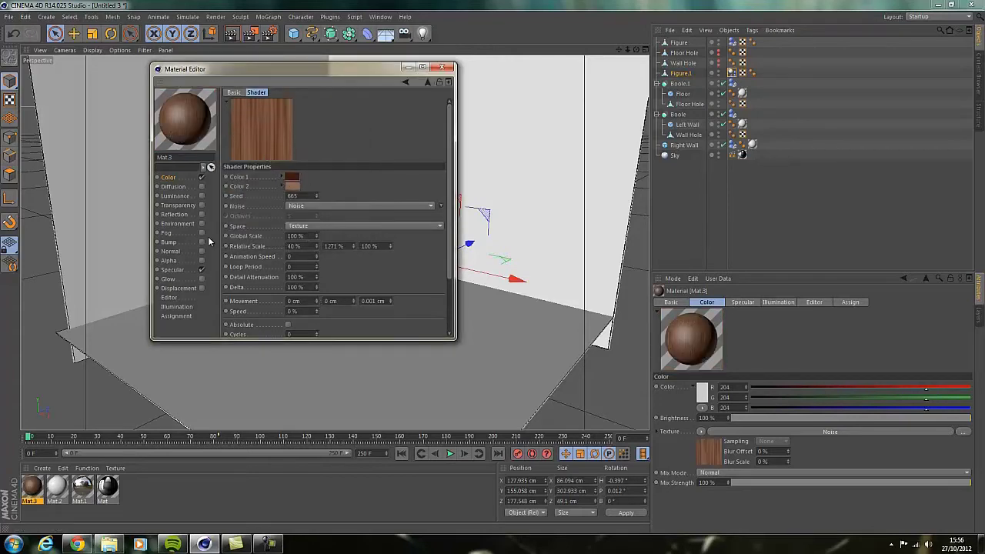
Enable Reflection on the wood material and lower its brightness to about 4 %.
left_click(202, 215)
left_click(306, 136)
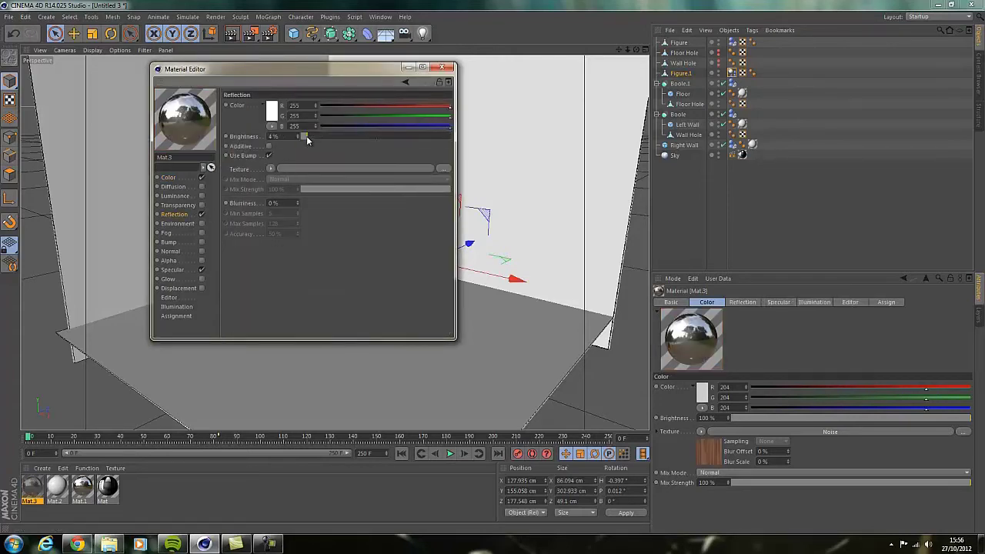
Load a Fresnel shader into the wood material's Reflection texture at 5 % mix strength and disable its Specular channel.
left_click(271, 170)
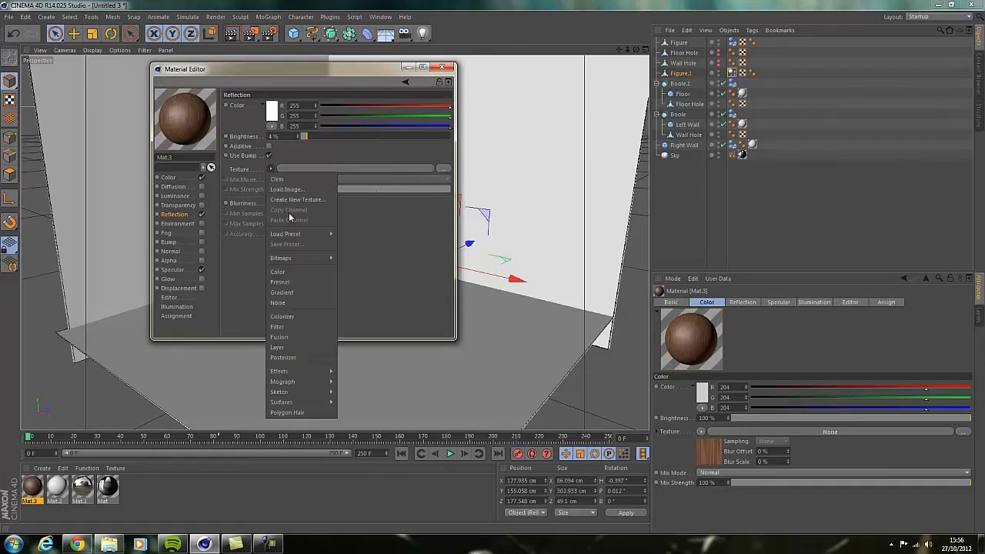
mouse_move(306, 259)
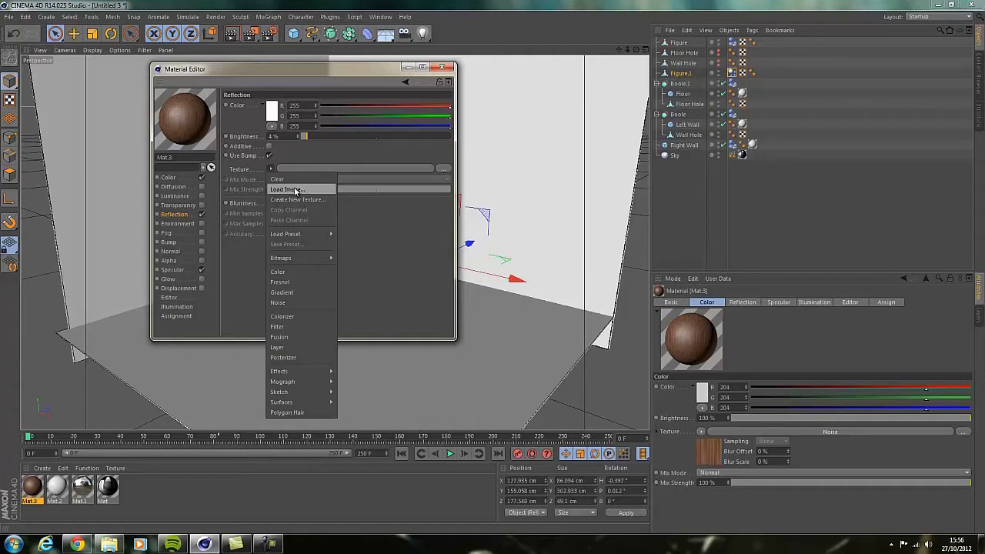
left_click(297, 282)
left_click(307, 219)
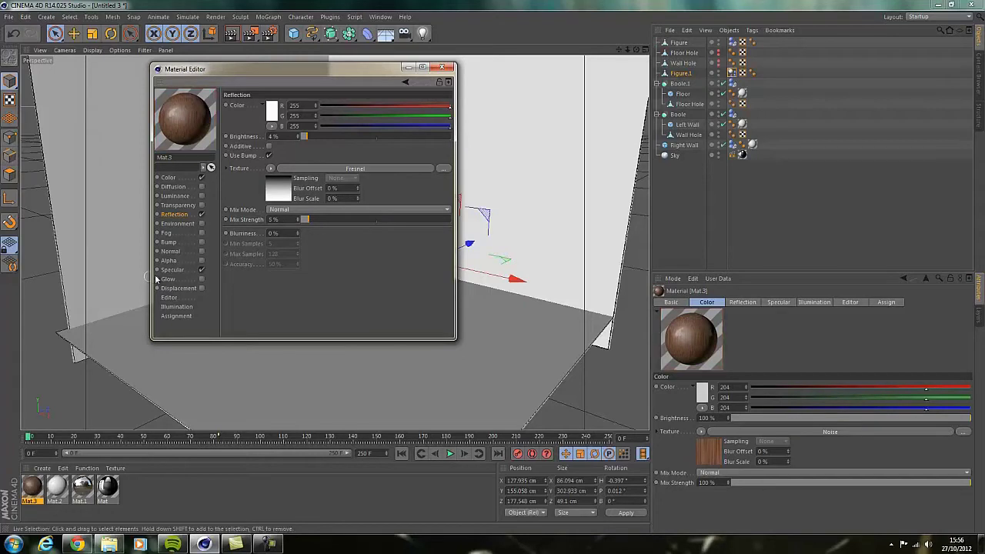
left_click(201, 269)
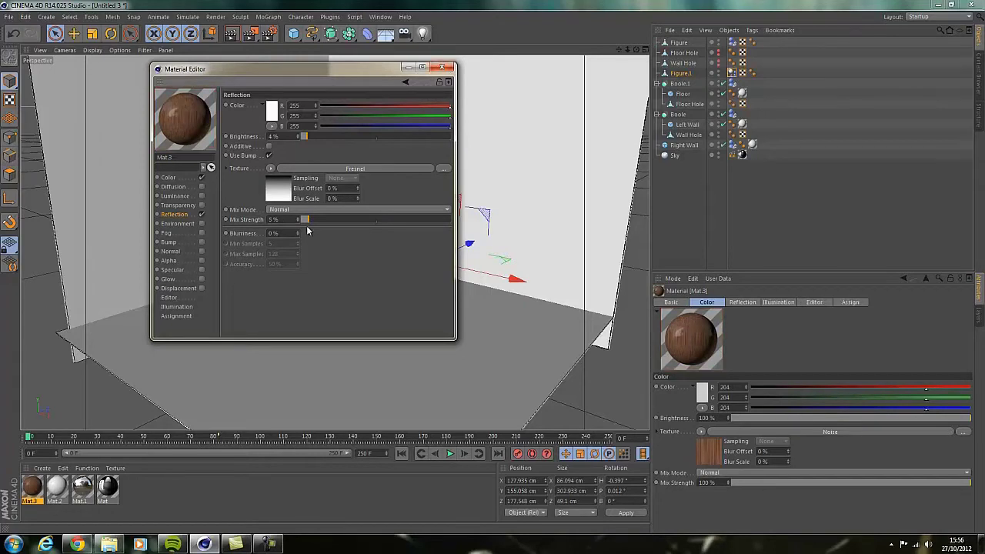
left_click(442, 67)
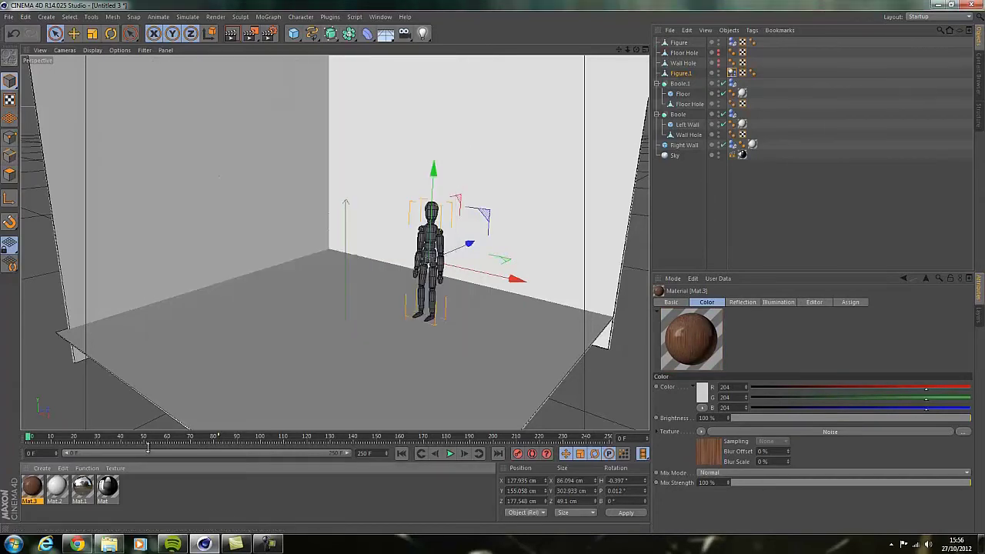
Apply the wood material Mat.3 to Figure.1 and copy its texture tag to Figure.
left_click_drag(426, 244, 428, 247)
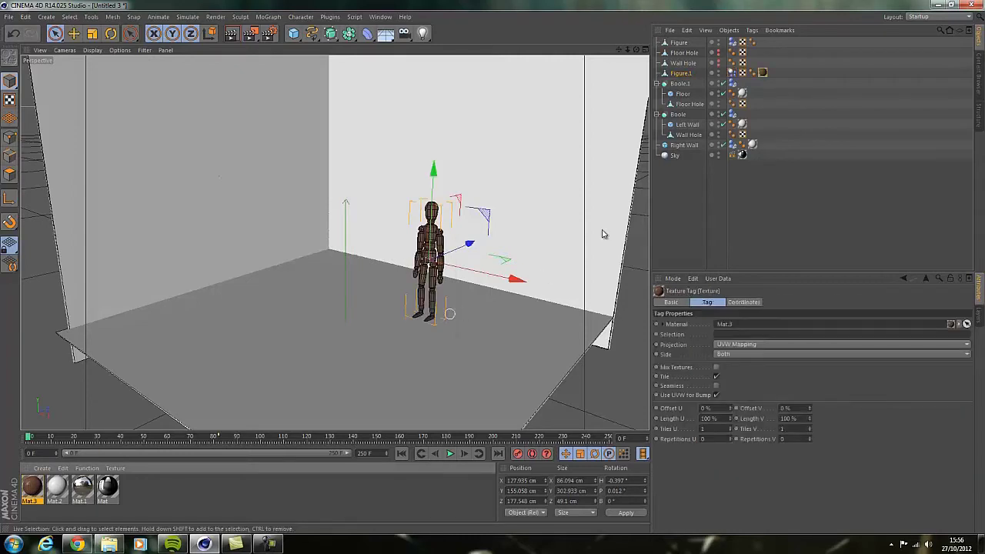
left_click_drag(771, 76, 770, 44)
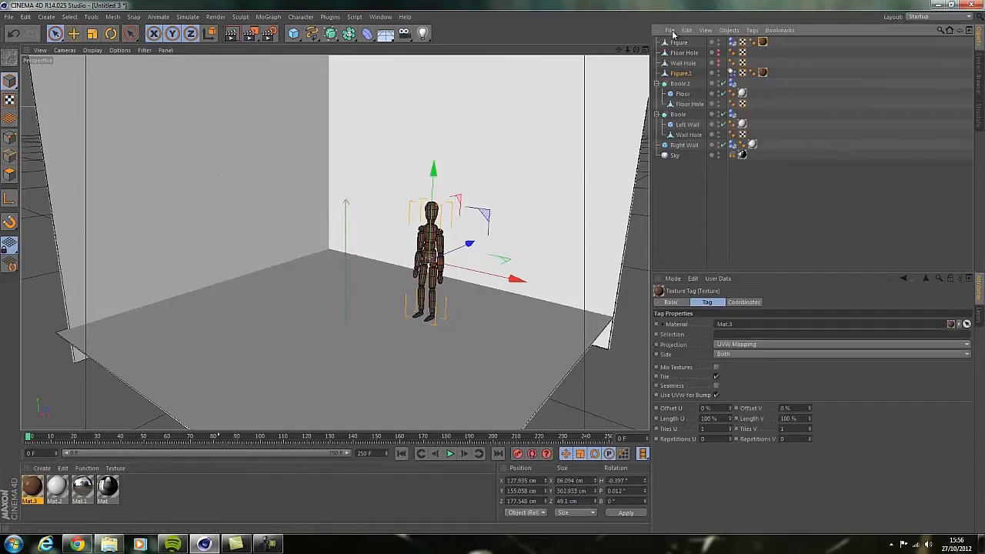
Preview the portal simulation, rendering the view at frame 64 and replaying from the start to frame 68.
left_click(450, 455)
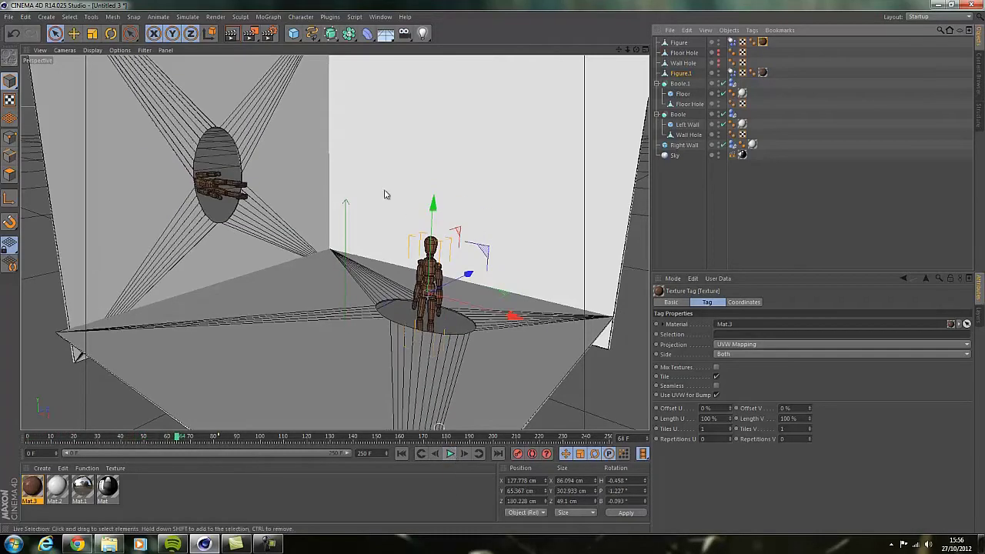
left_click(231, 35)
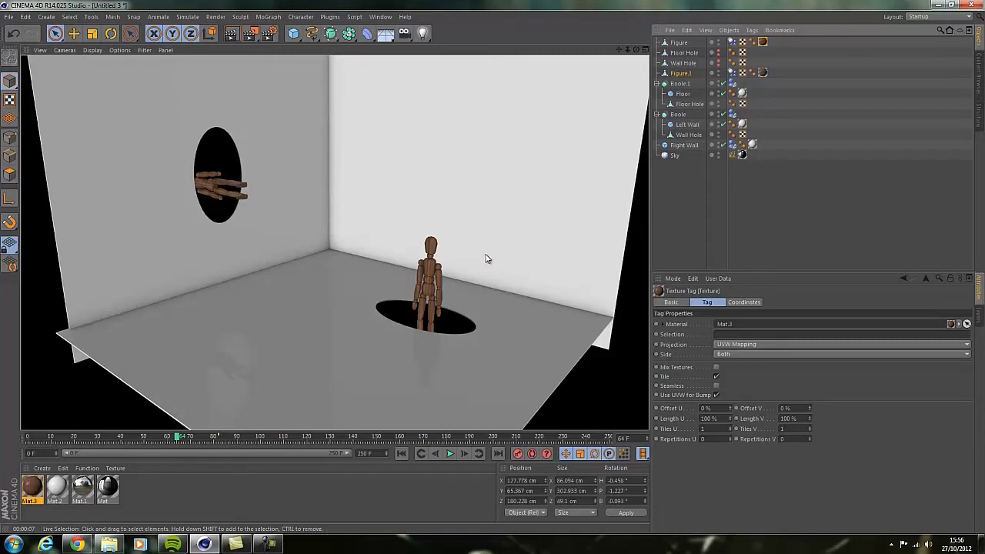
left_click(402, 454)
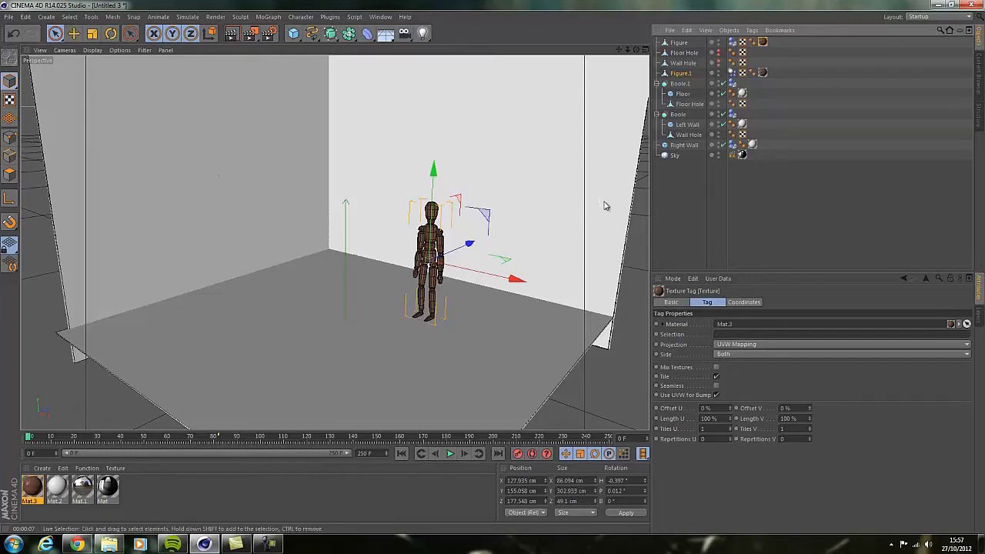
left_click(451, 454)
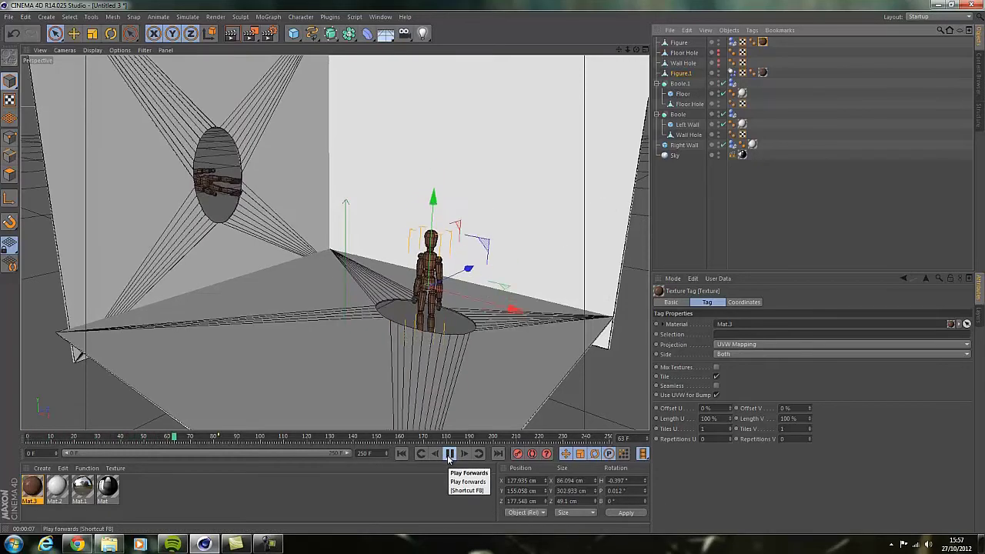
left_click(451, 453)
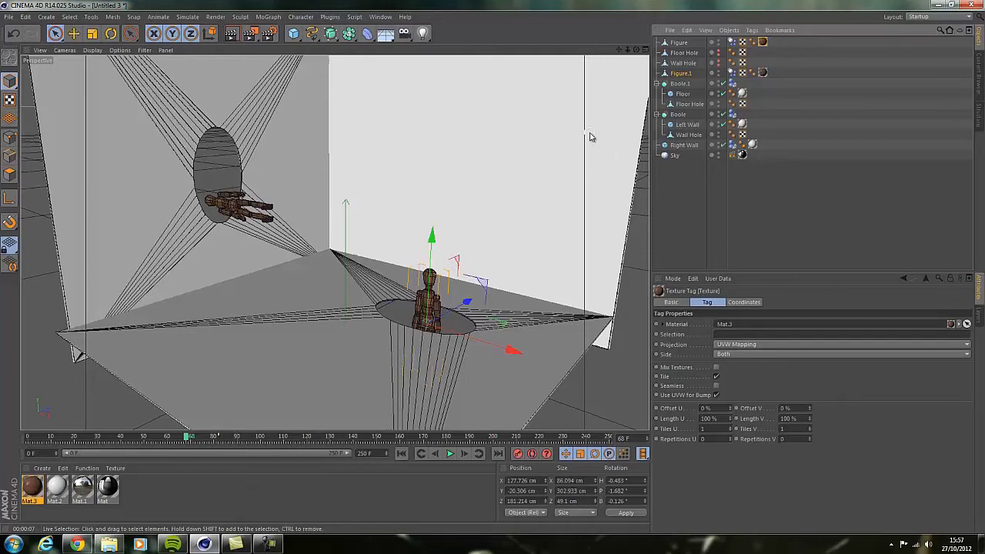
Create a new material, load a MoGraph Camera Shader into its Color texture, and check the shader's properties.
double_click(142, 492)
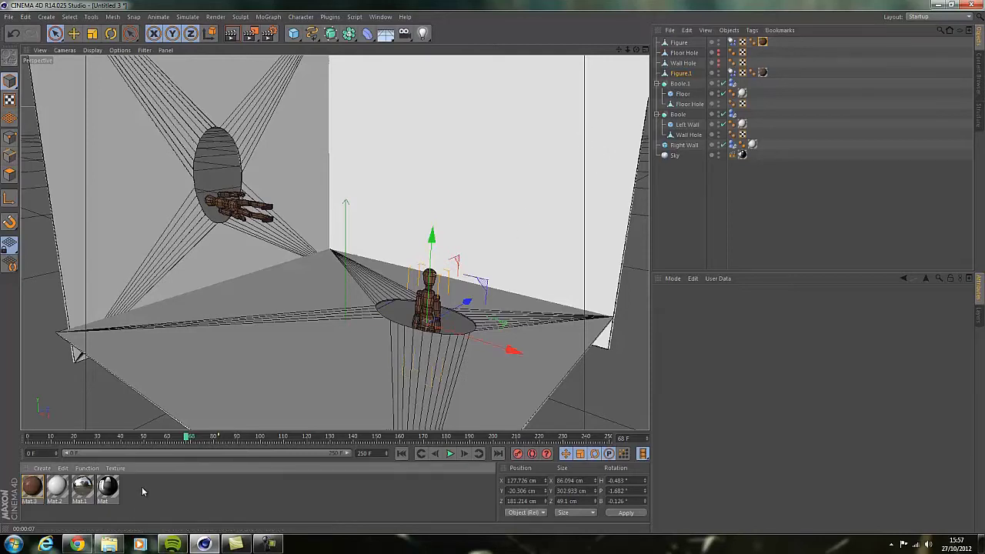
double_click(31, 487)
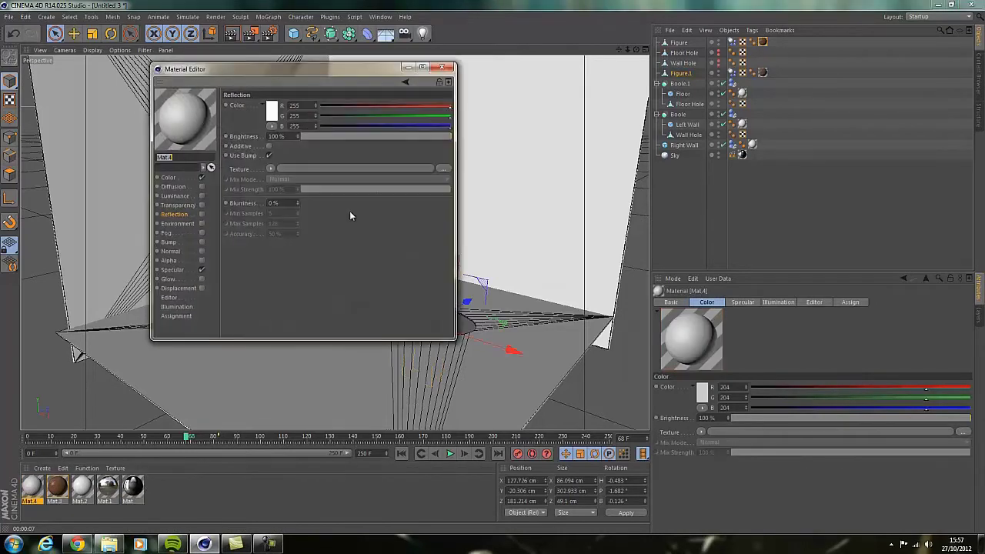
left_click(169, 178)
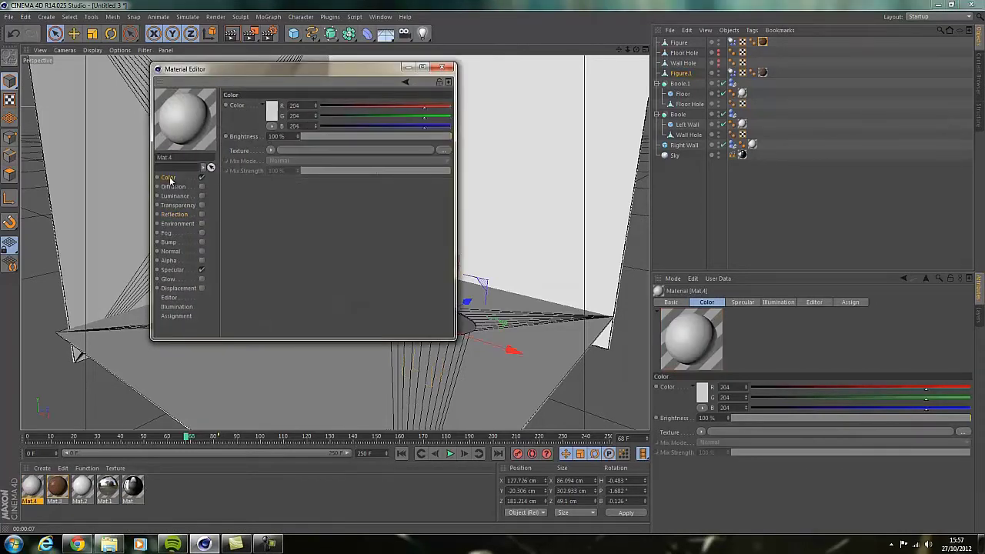
left_click(271, 150)
mouse_move(301, 364)
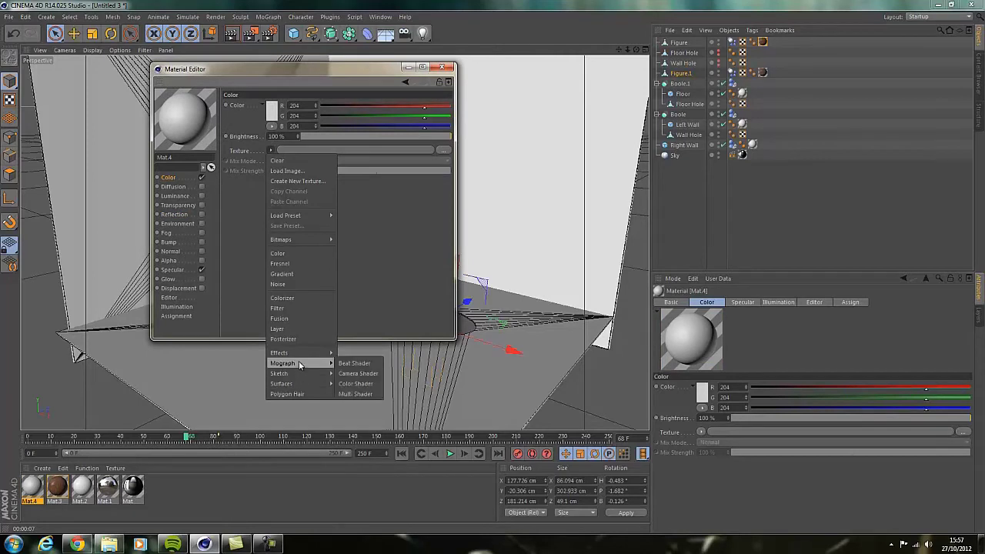
left_click(351, 374)
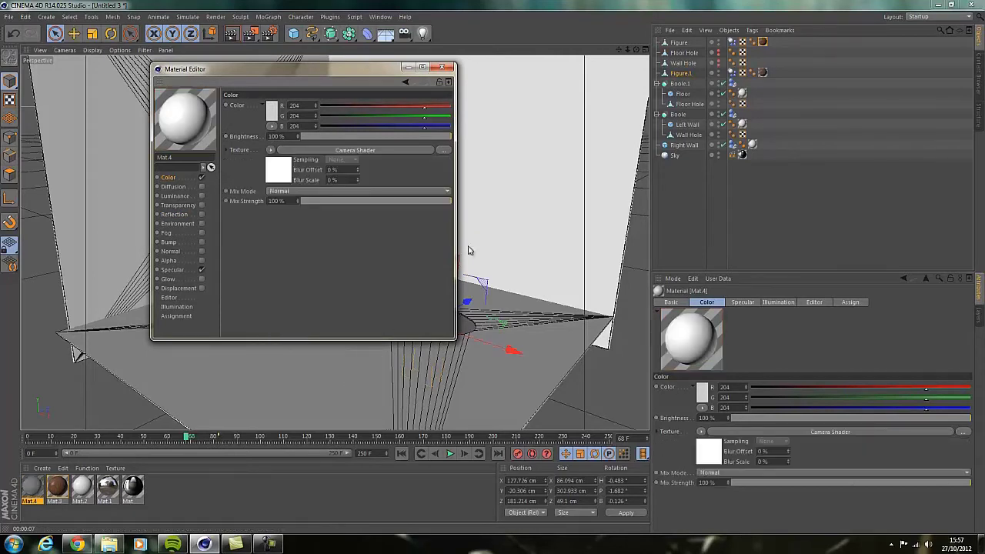
left_click(402, 150)
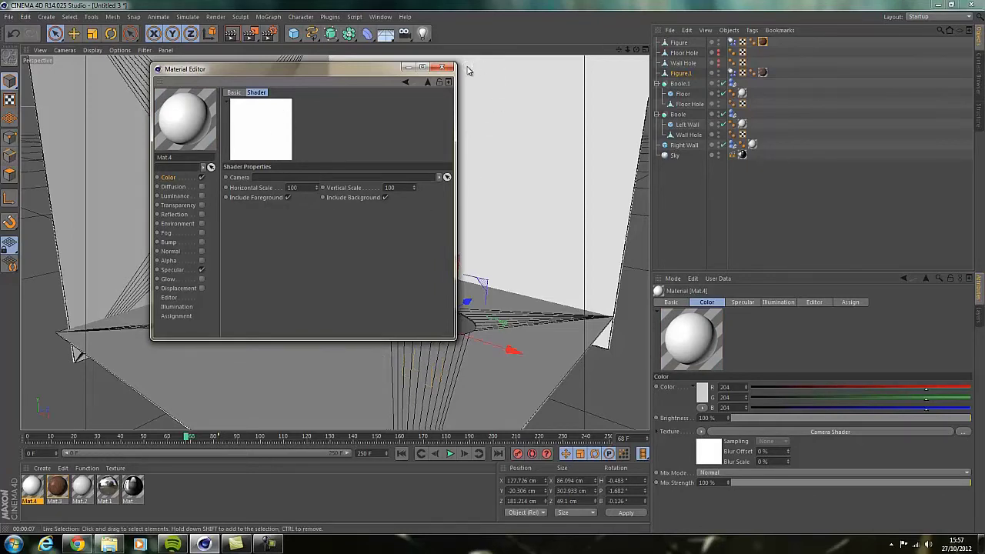
left_click(442, 67)
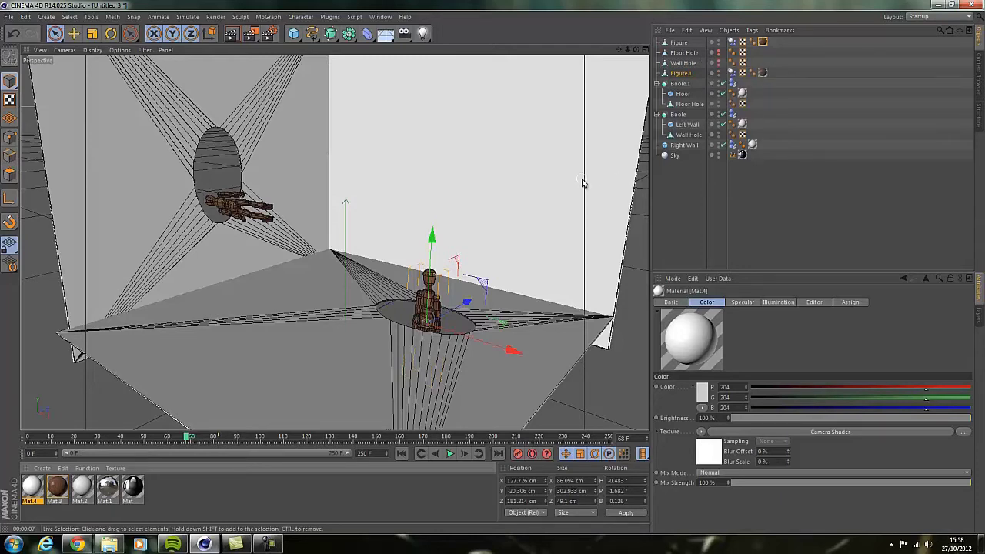
Make the separate Floor Hole and Wall Hole objects visible again.
left_click(685, 53)
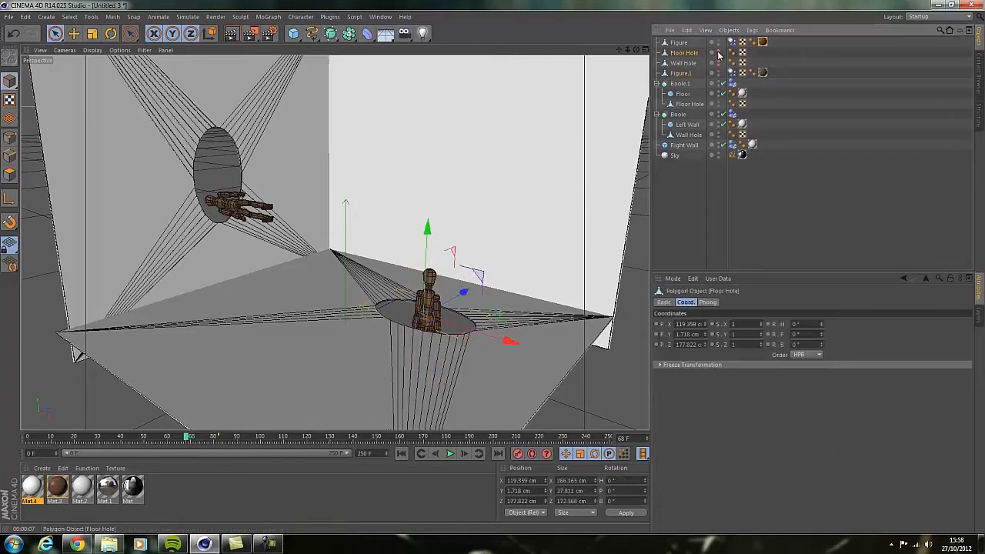
left_click(718, 51)
left_click(719, 61)
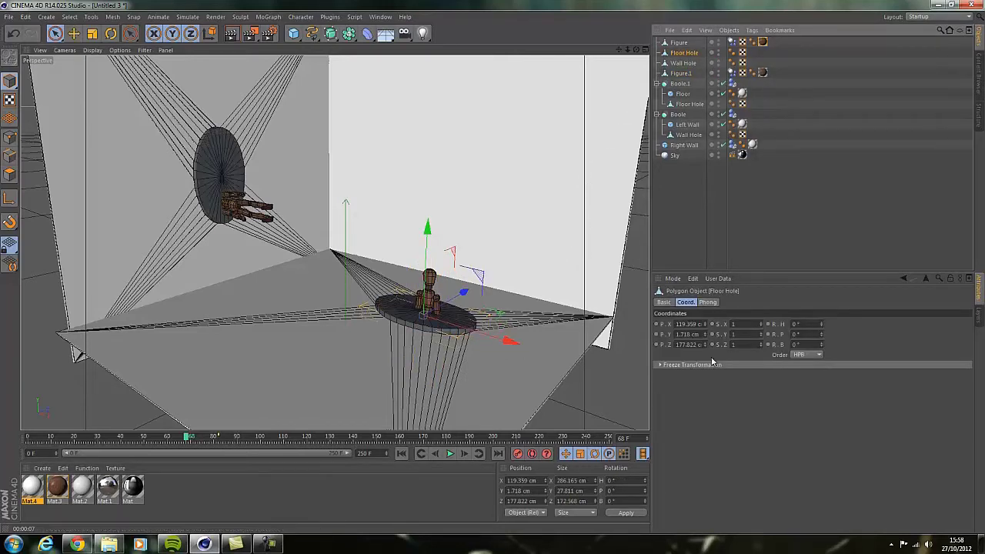
Scale the separate Floor Hole disc down to about 1.9 cm thick and the separate Wall Hole disc to about 2.1 cm thick.
key("t")
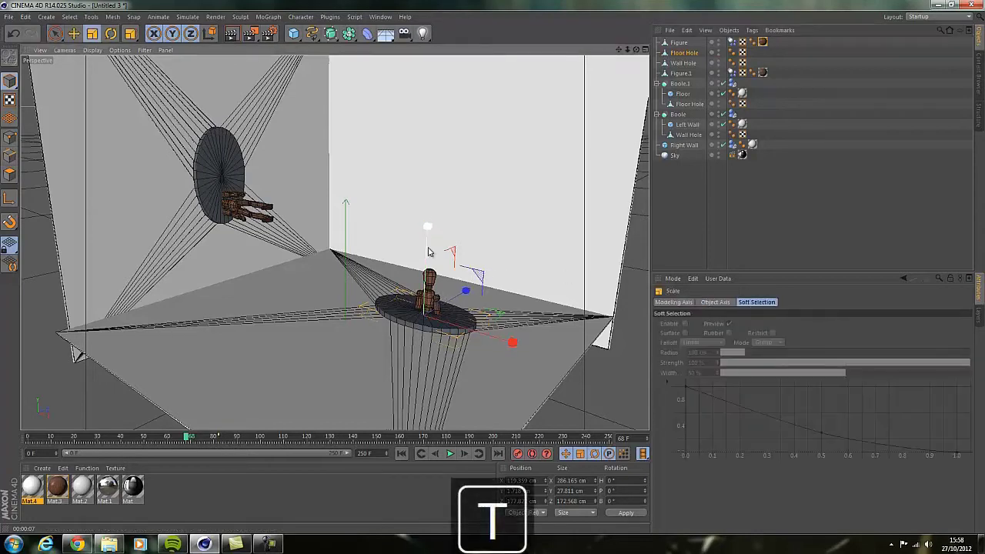
left_click_drag(428, 231, 437, 318)
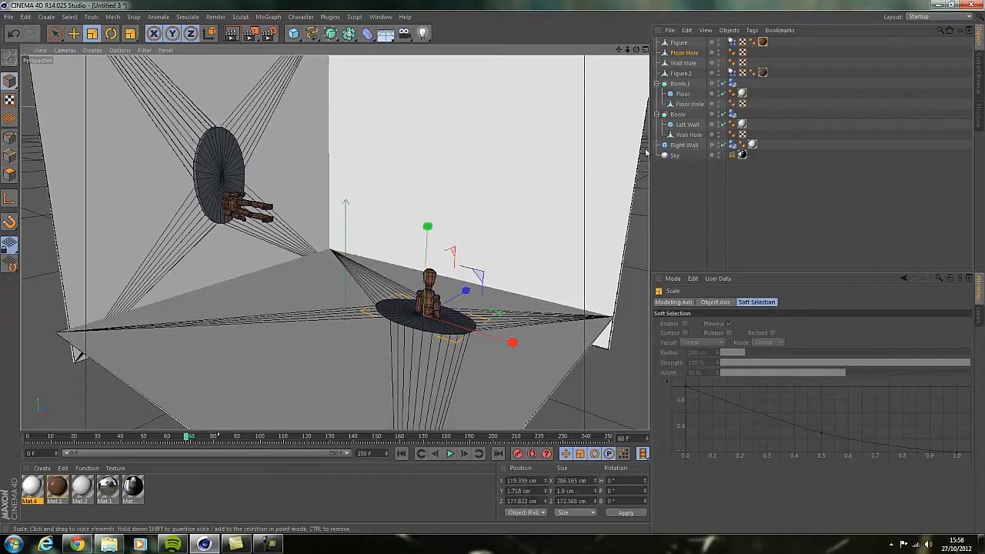
left_click(685, 63)
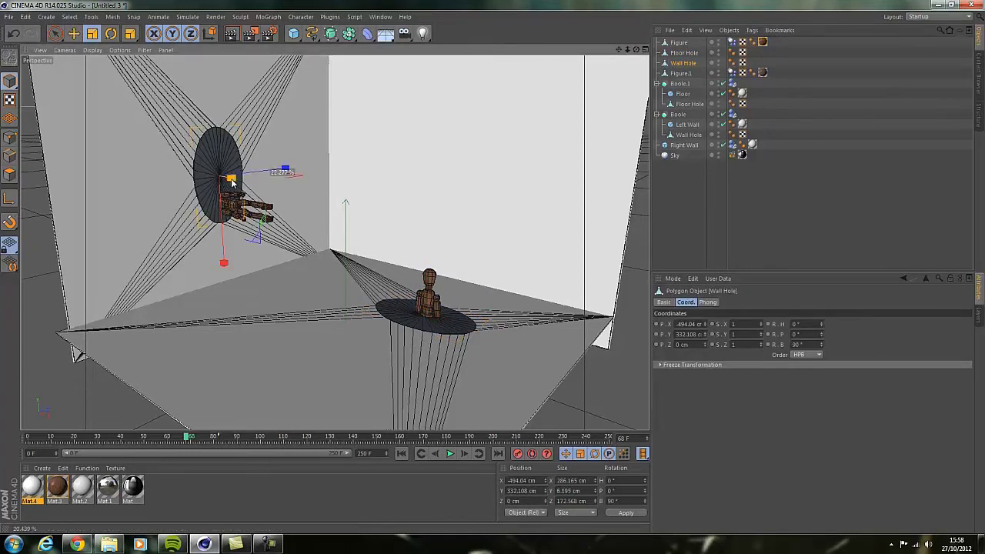
left_click_drag(219, 176, 296, 192)
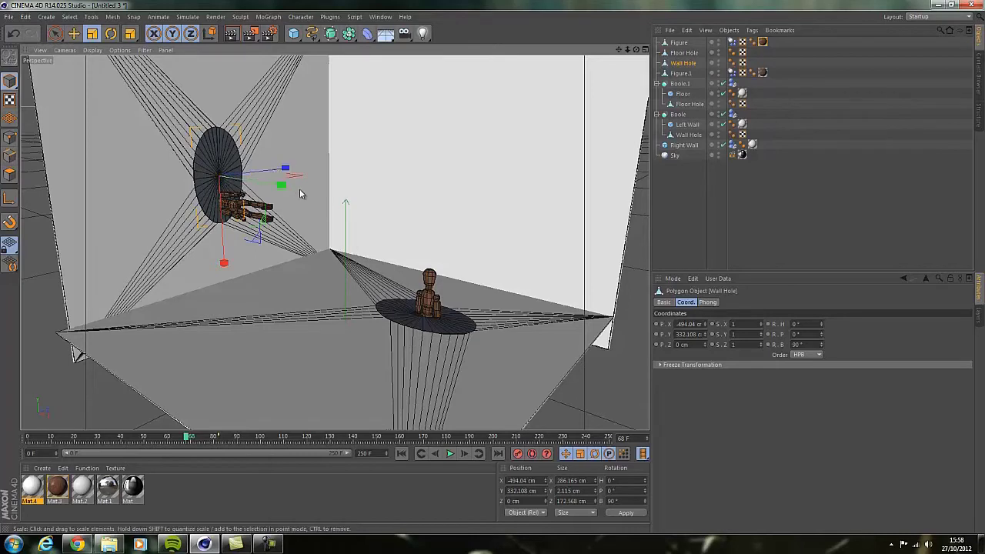
left_click(403, 497)
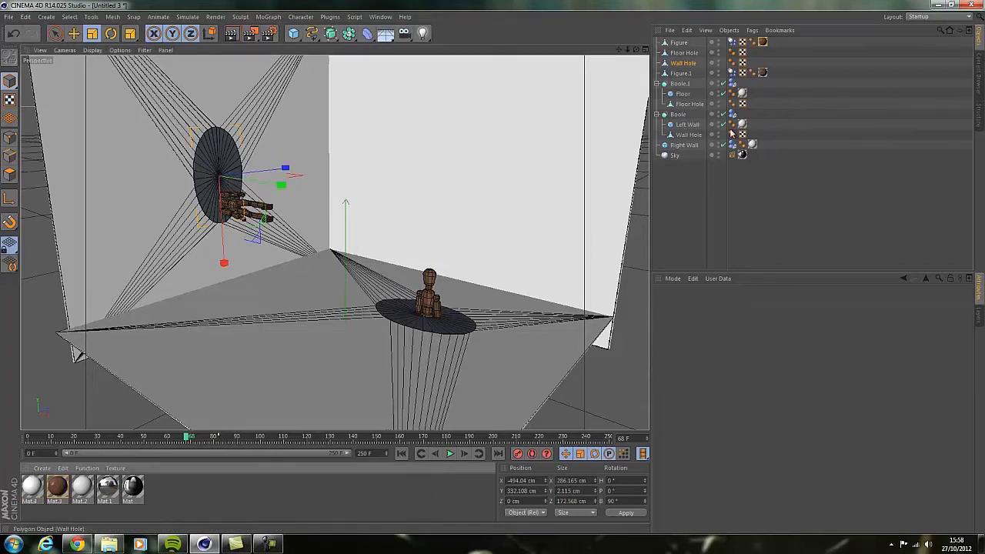
left_click(676, 191)
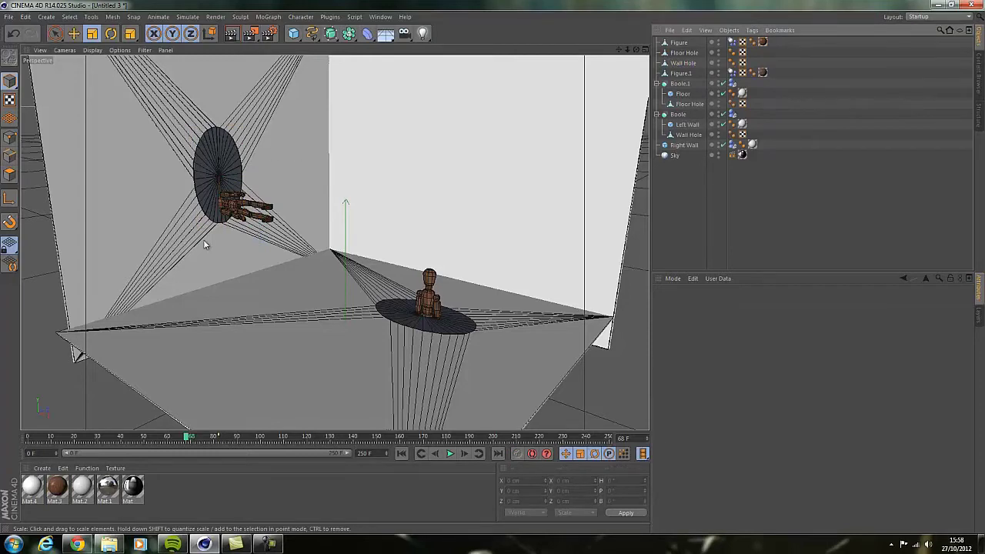
left_click(225, 194)
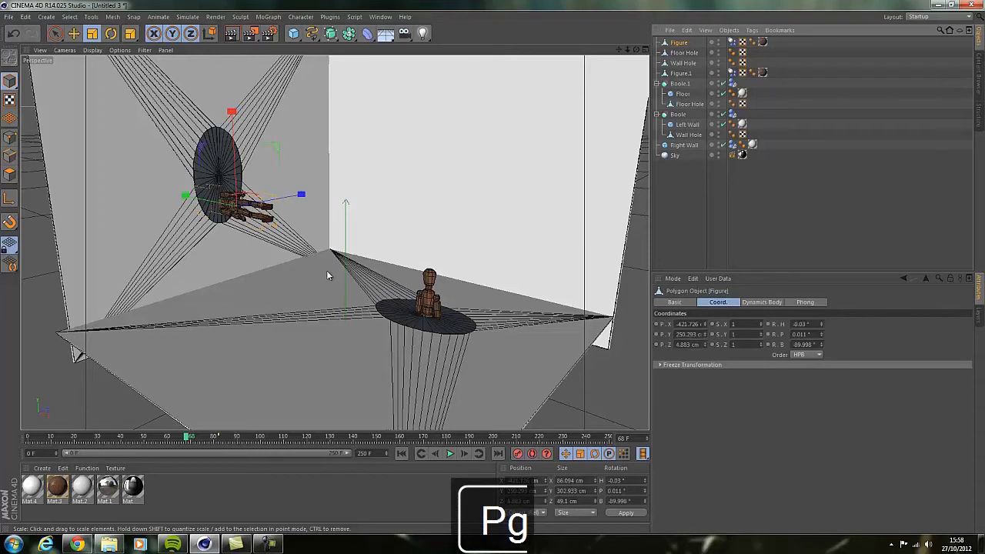
Create a new material from the blue image in the Pictures library, copying the image to the project location.
mouse_move(110, 546)
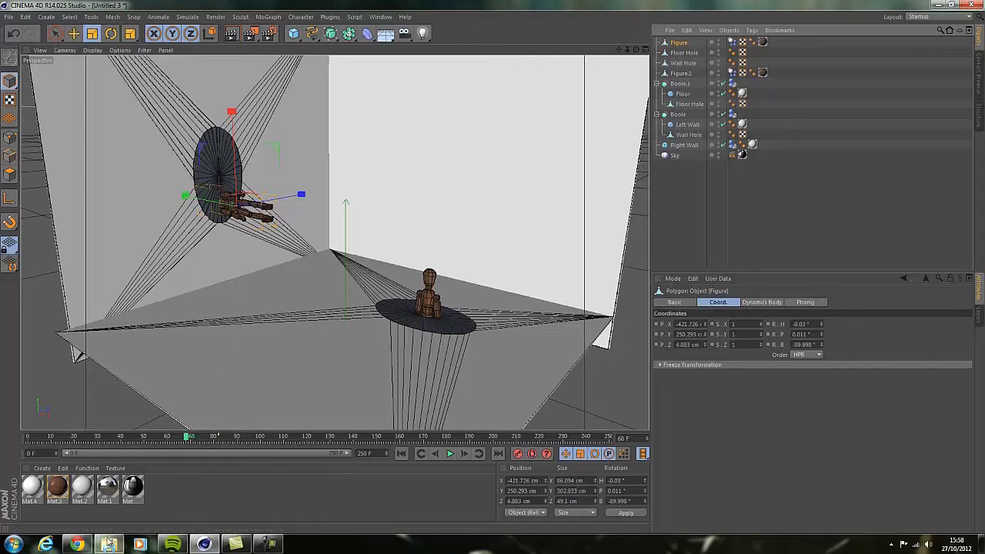
left_click(110, 545)
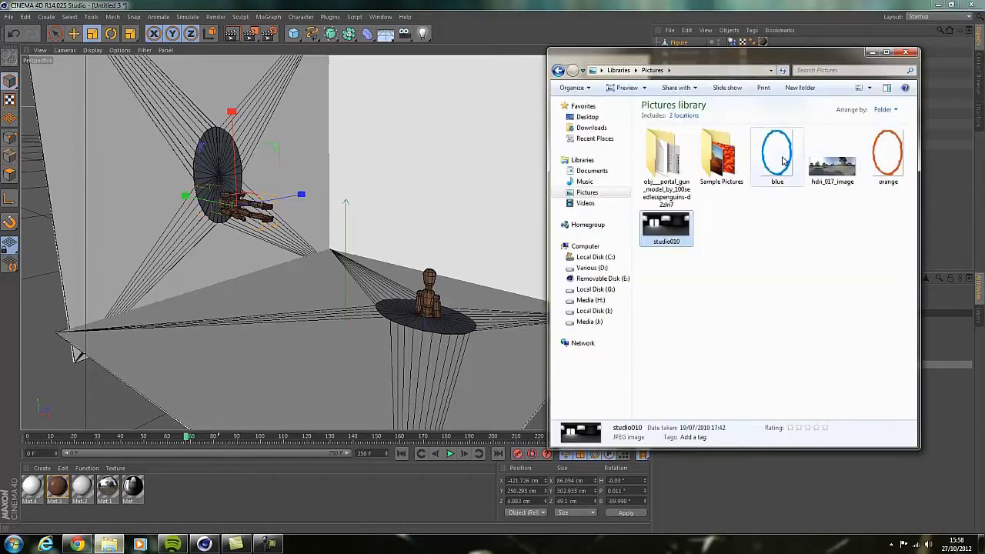
left_click_drag(778, 154, 160, 492)
left_click(886, 157)
left_click(788, 154)
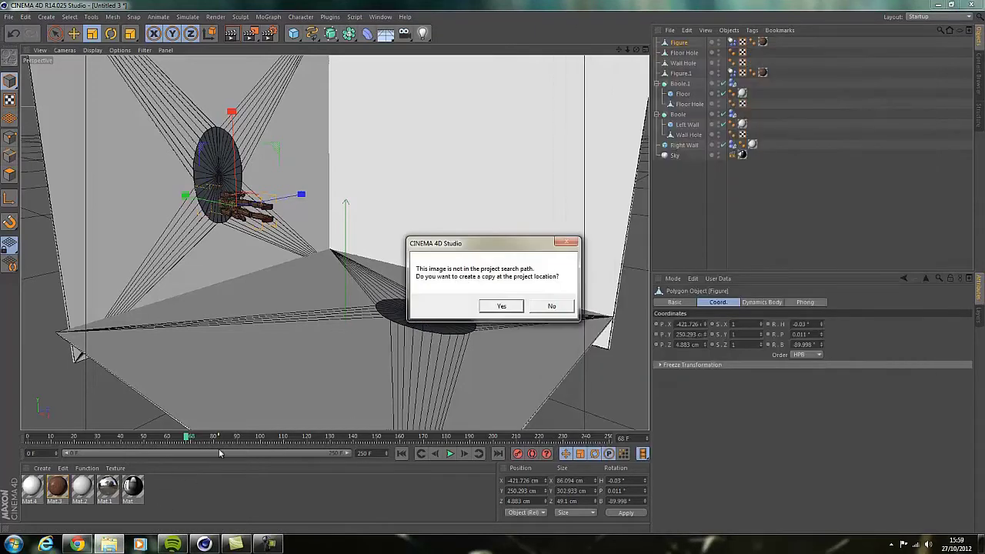
left_click(505, 305)
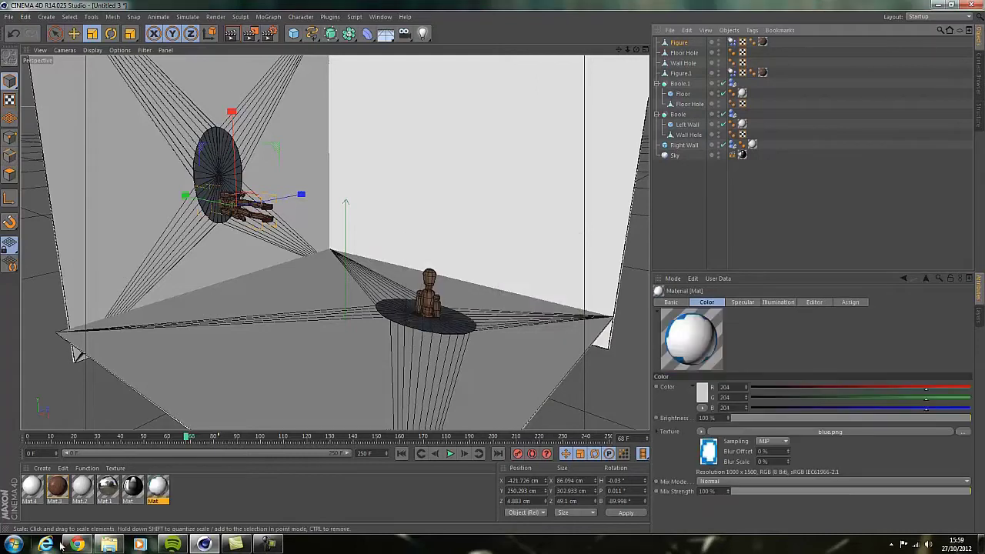
Create another material from the orange image in the Pictures library, also copying it to the project location.
left_click(108, 544)
left_click_drag(893, 151, 204, 479)
left_click(503, 306)
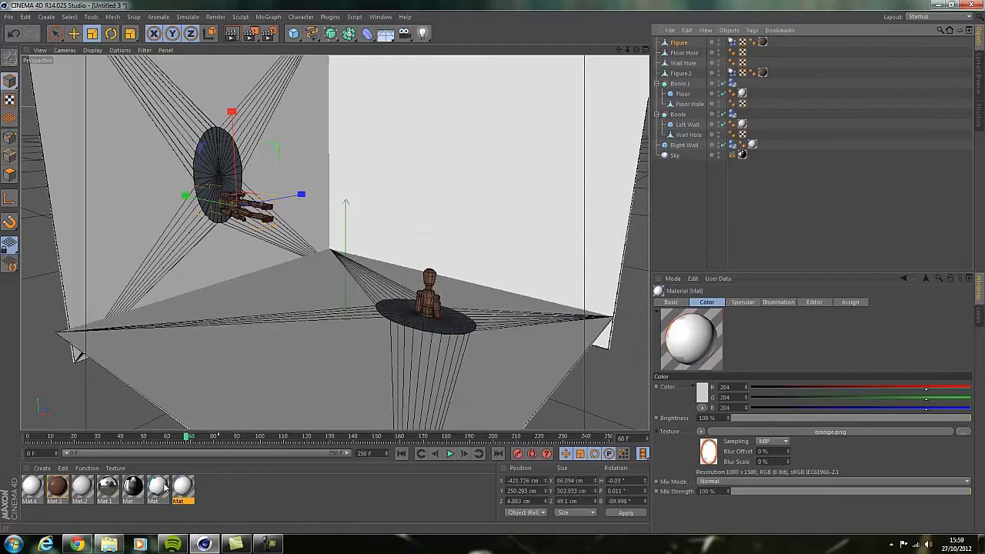
Enable the Alpha channel on the blue ring material and load blue.png as its alpha texture.
double_click(158, 486)
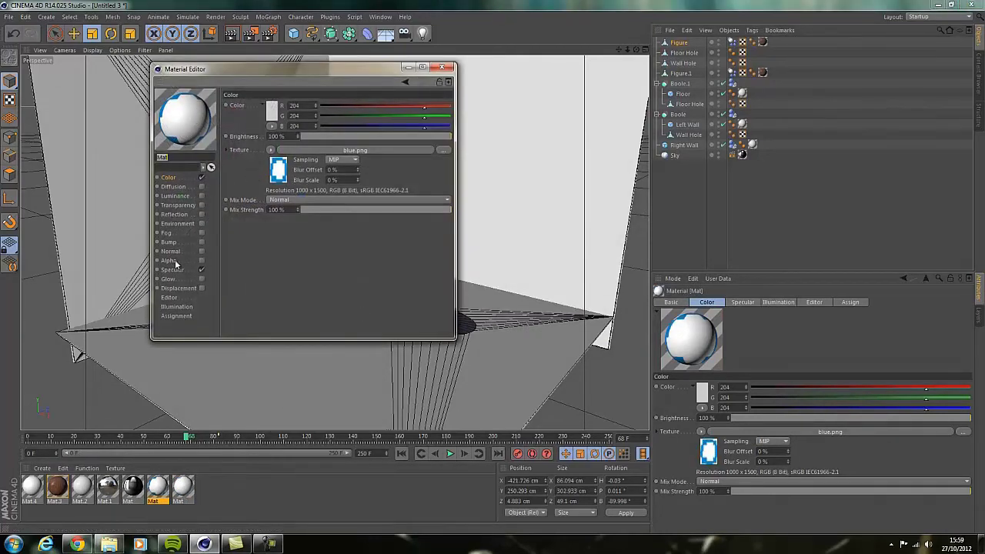
left_click(173, 261)
left_click(202, 262)
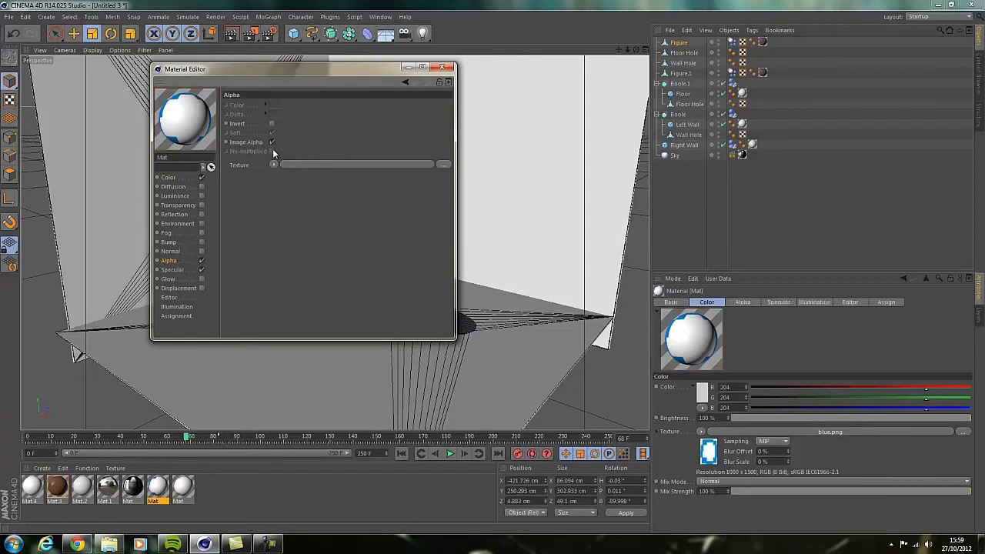
left_click(273, 165)
mouse_move(308, 254)
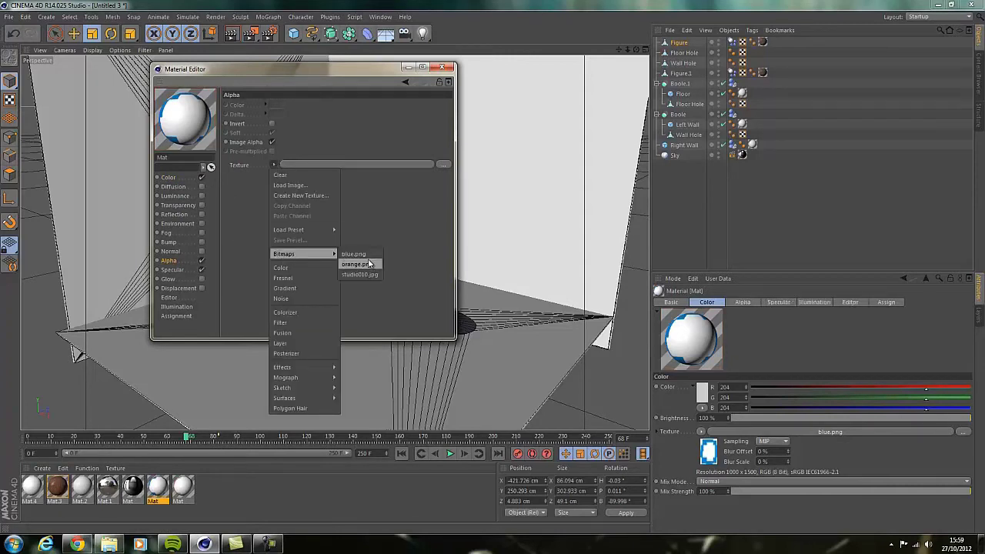
left_click(352, 255)
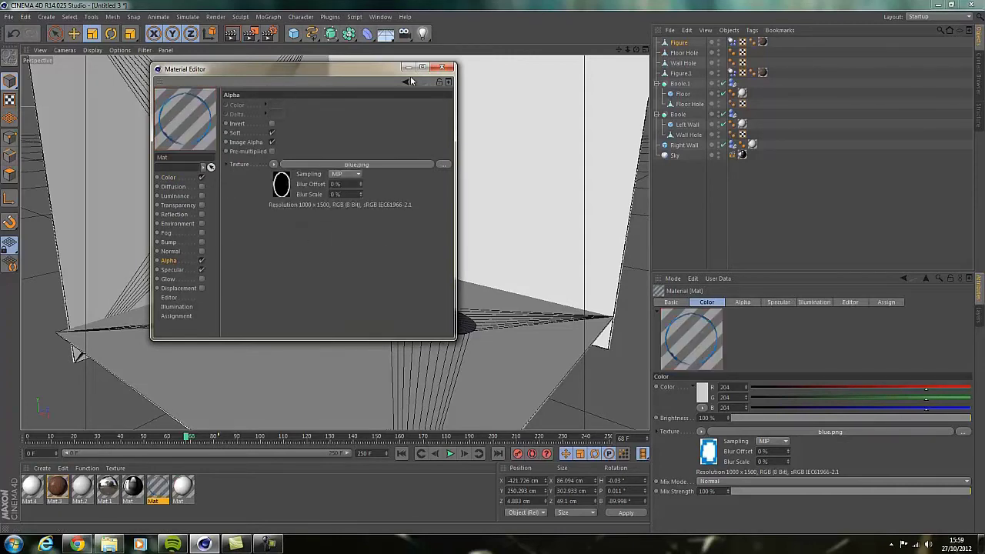
left_click(441, 67)
Enable the Alpha channel on the orange ring material and load orange.png as its alpha texture.
left_click(185, 489)
double_click(185, 491)
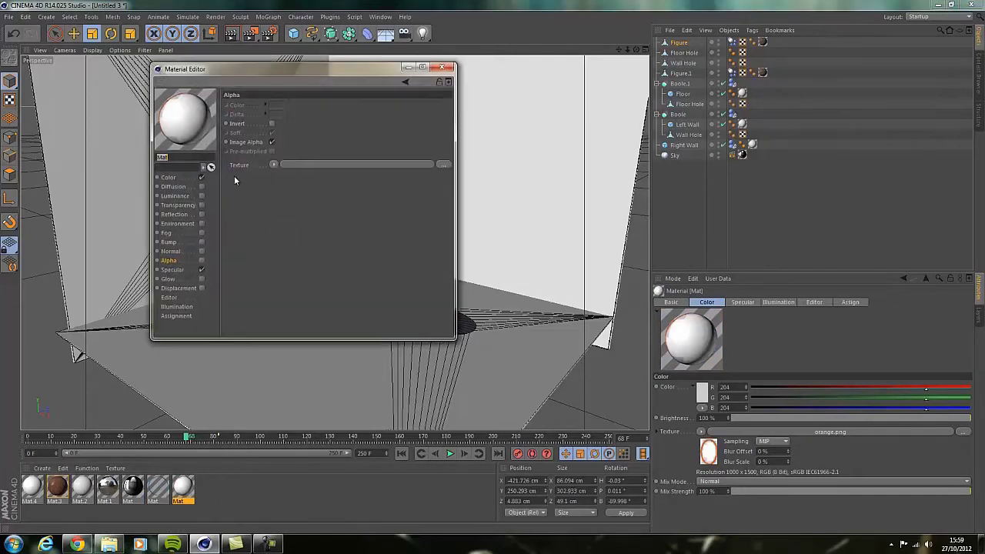
left_click(201, 260)
left_click(274, 164)
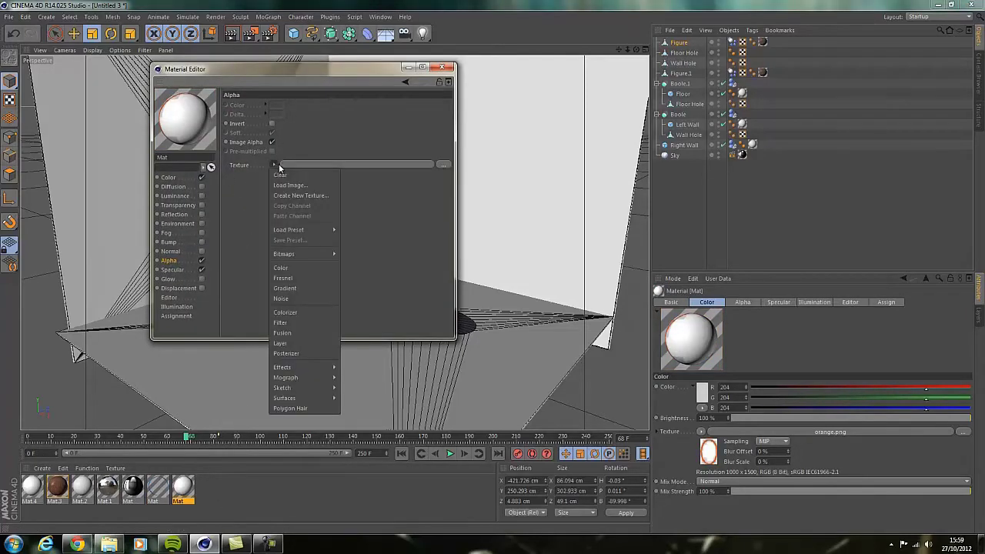
mouse_move(312, 253)
left_click(358, 266)
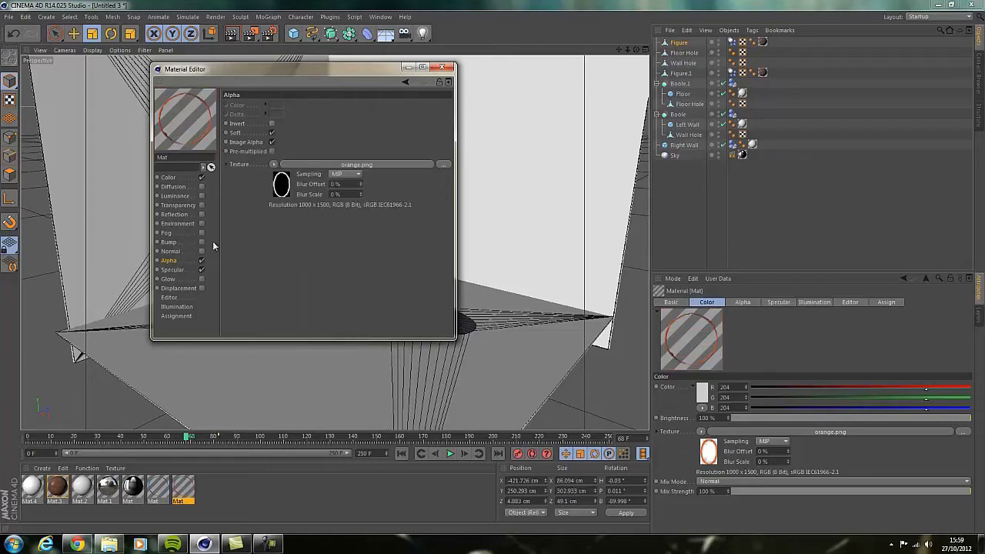
left_click(442, 67)
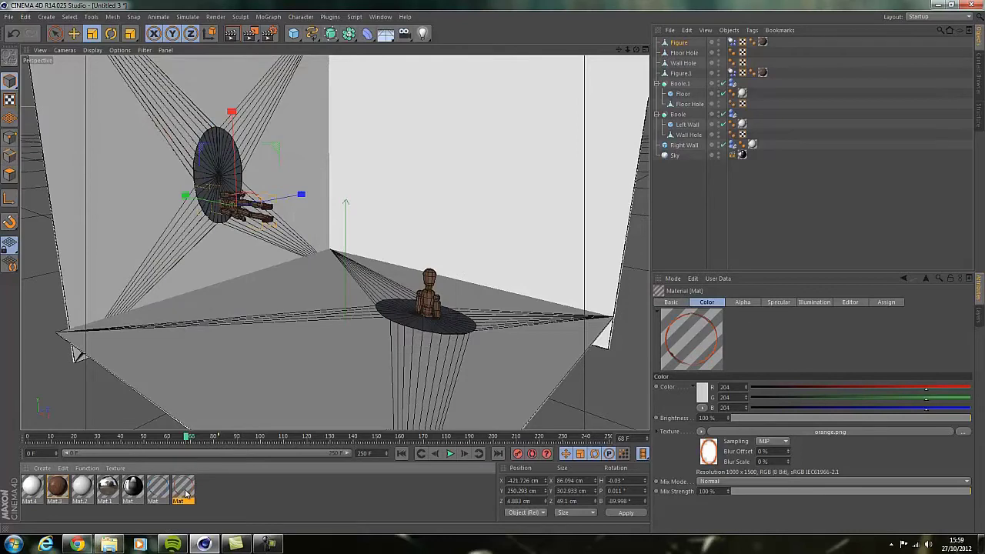
Apply the orange ring material to Floor Hole and the blue one to Wall Hole, and preview-render the view.
left_click_drag(184, 495, 685, 57)
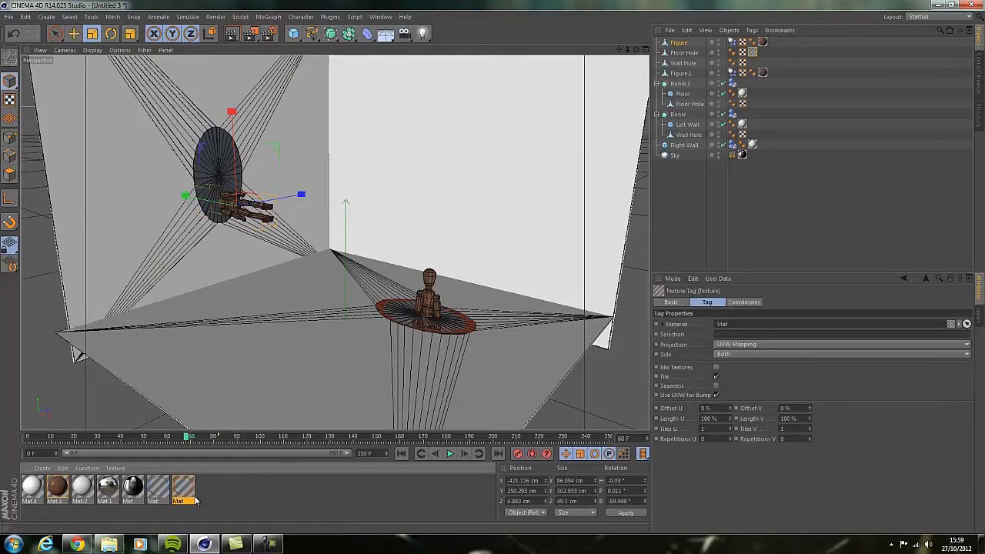
left_click_drag(188, 494, 693, 66)
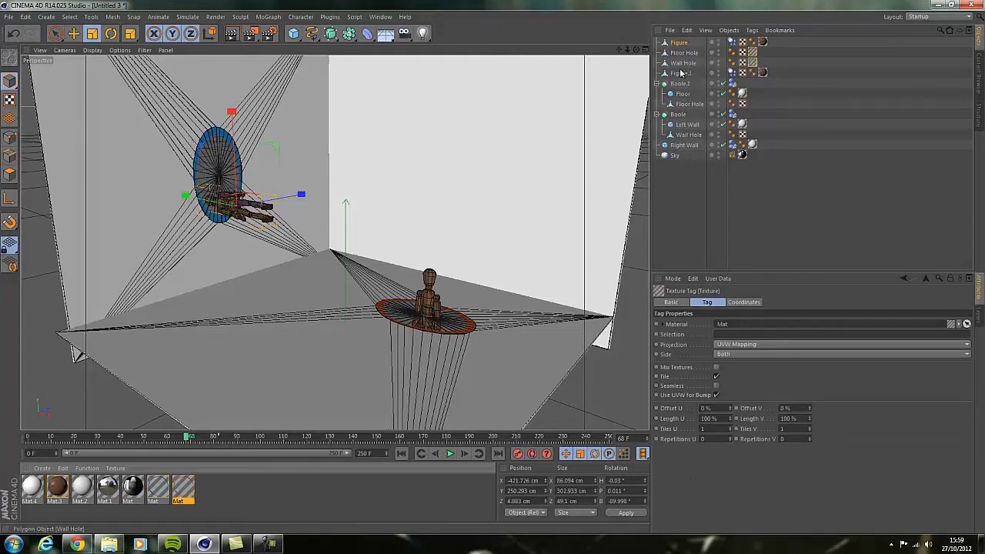
left_click(238, 31)
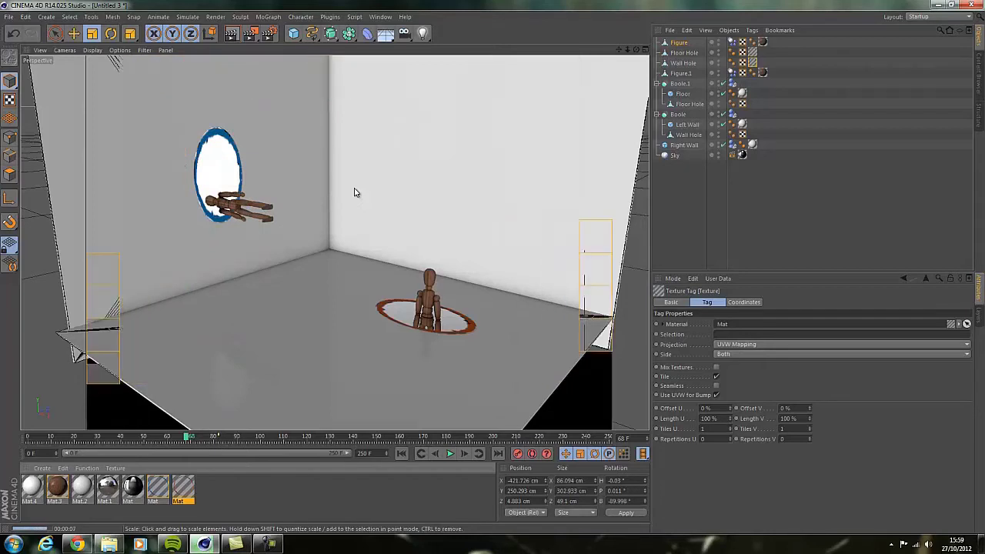
left_click(666, 226)
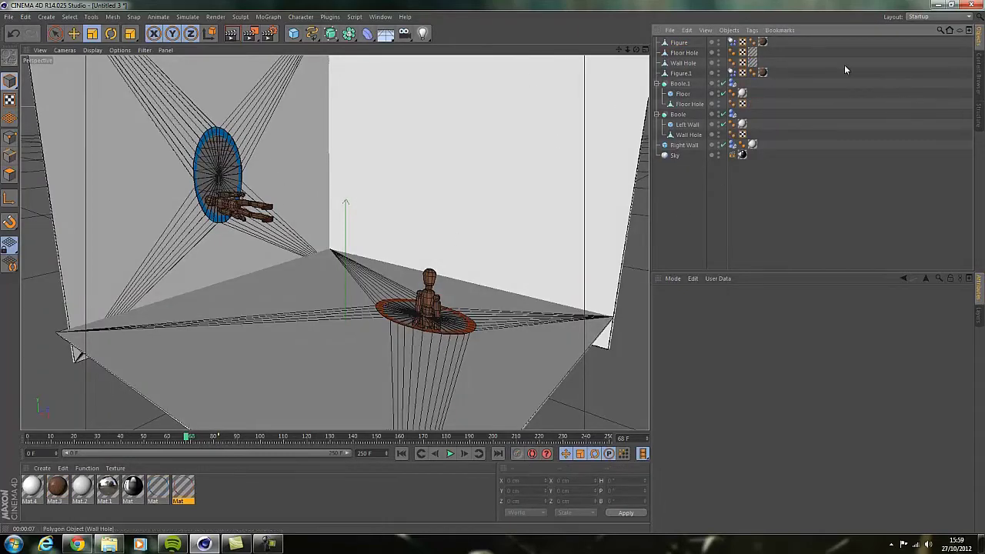
double_click(32, 492)
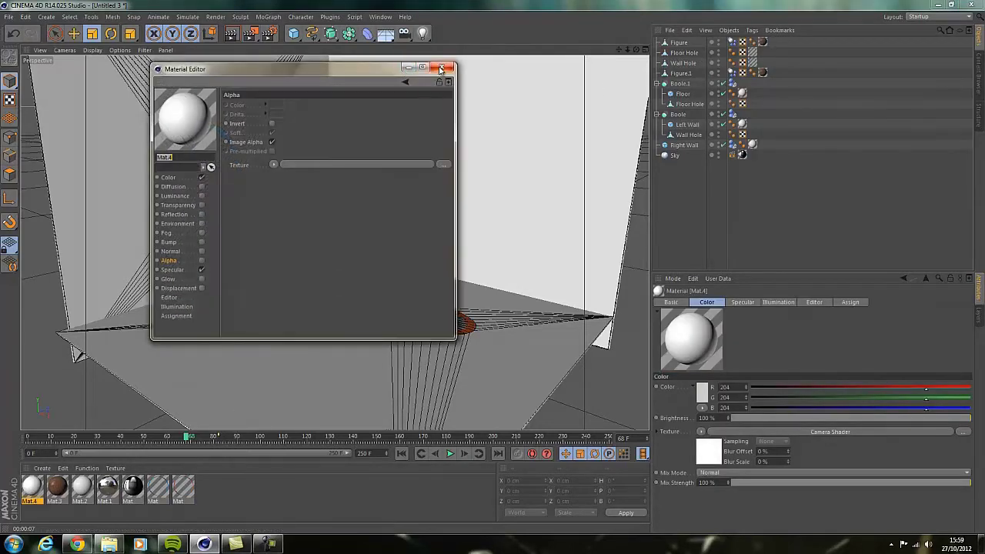
left_click(441, 68)
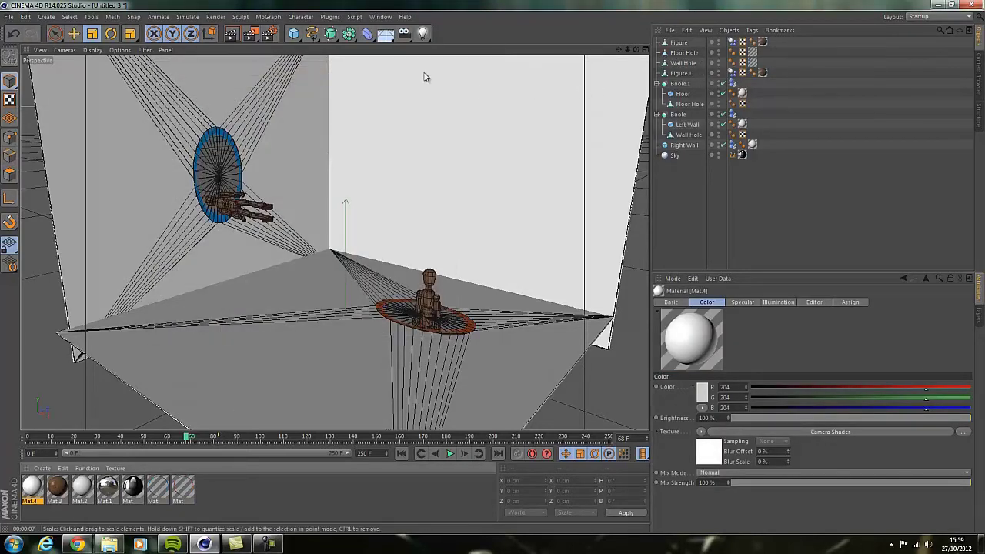
Add a camera with the Super Wide (15 mm) focal length and look through it.
left_click(403, 33)
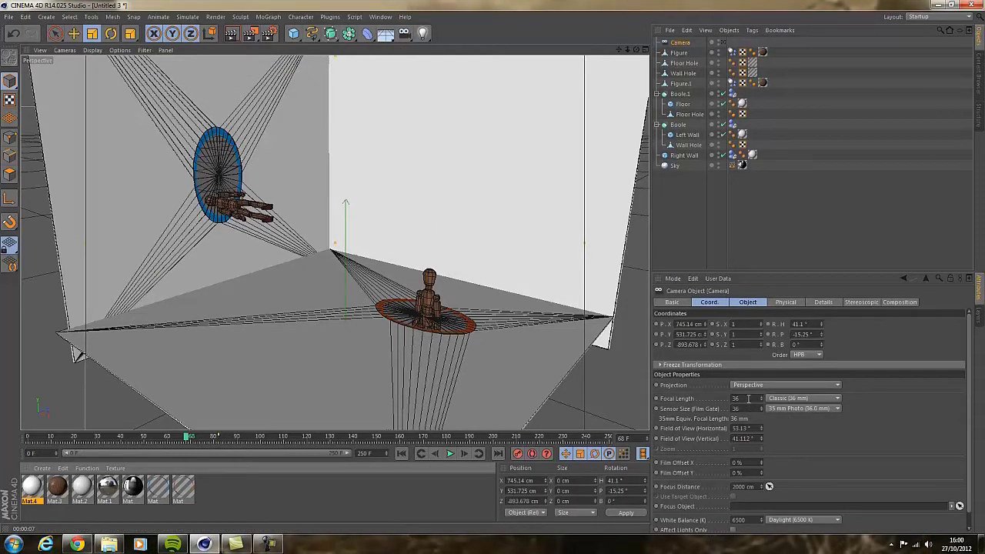
left_click(801, 398)
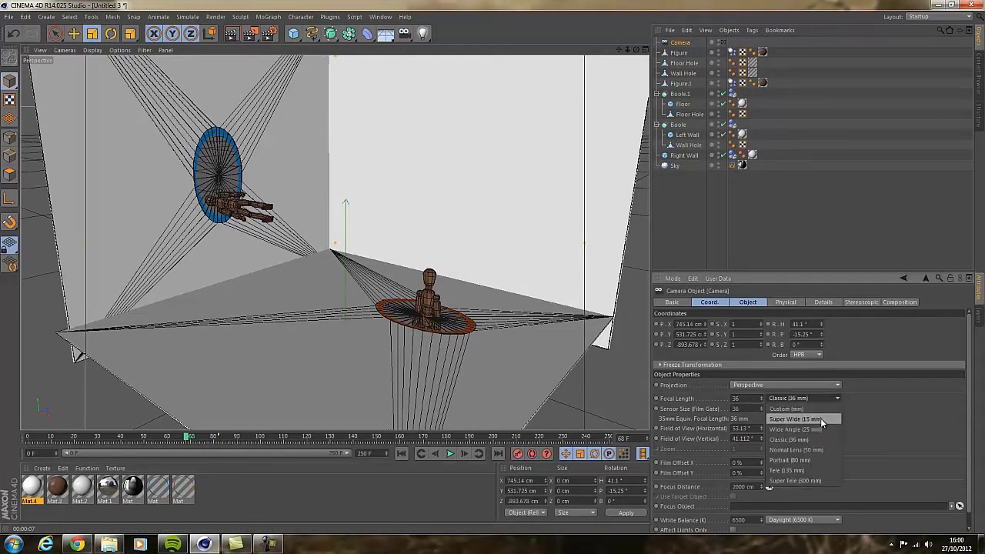
left_click(796, 419)
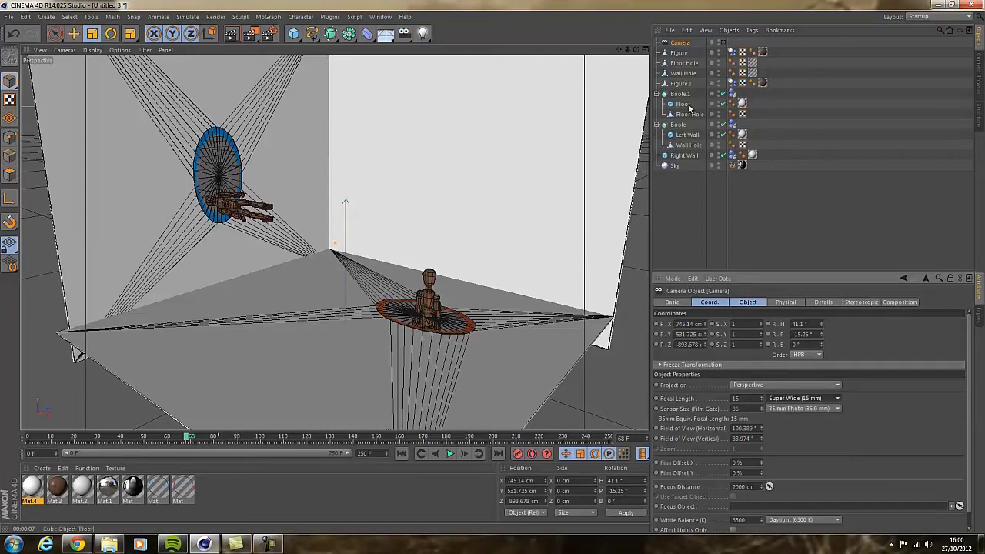
left_click(722, 42)
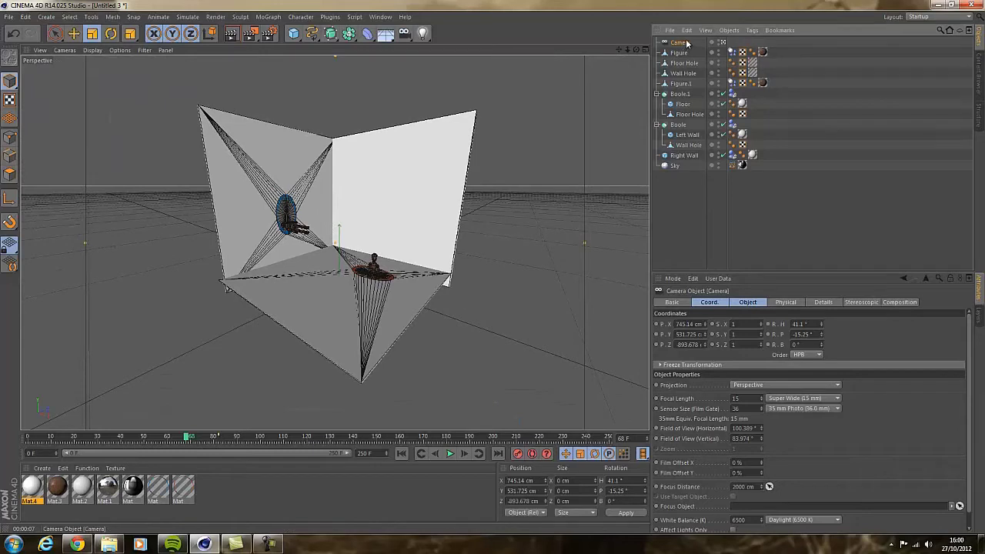
Nest the camera under the separate Floor Hole and set that Floor Hole's X, Y and Z position to 0 cm.
left_click_drag(687, 43, 689, 63)
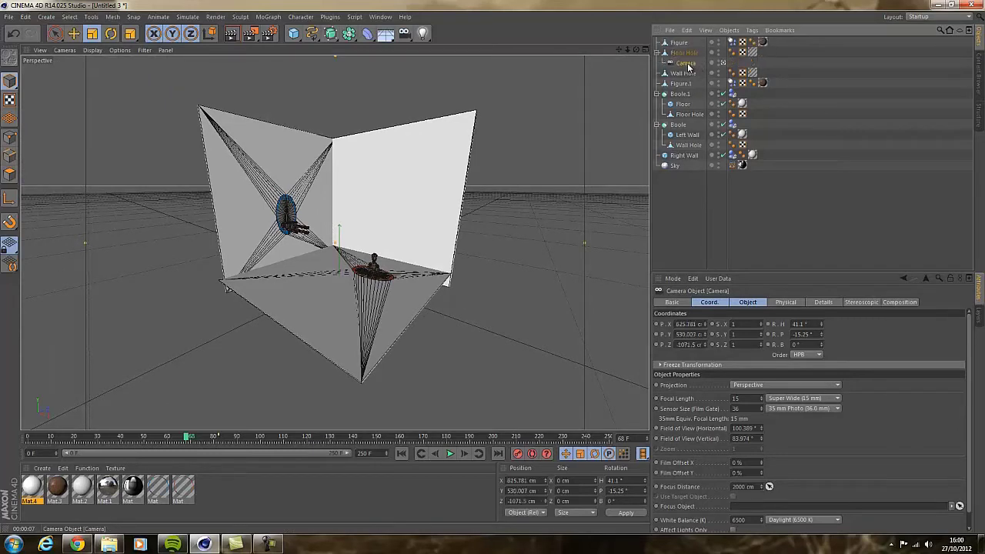
left_click(687, 52)
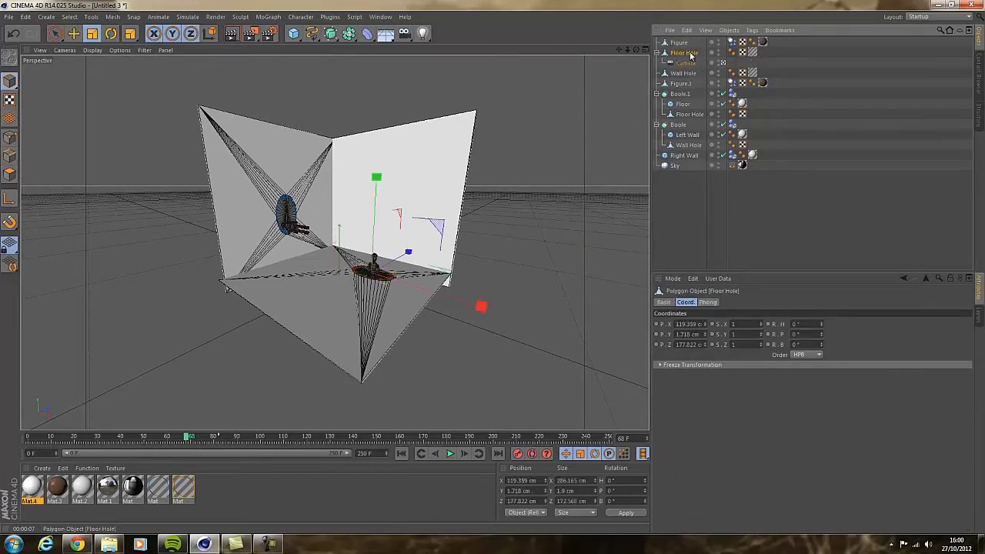
double_click(522, 481)
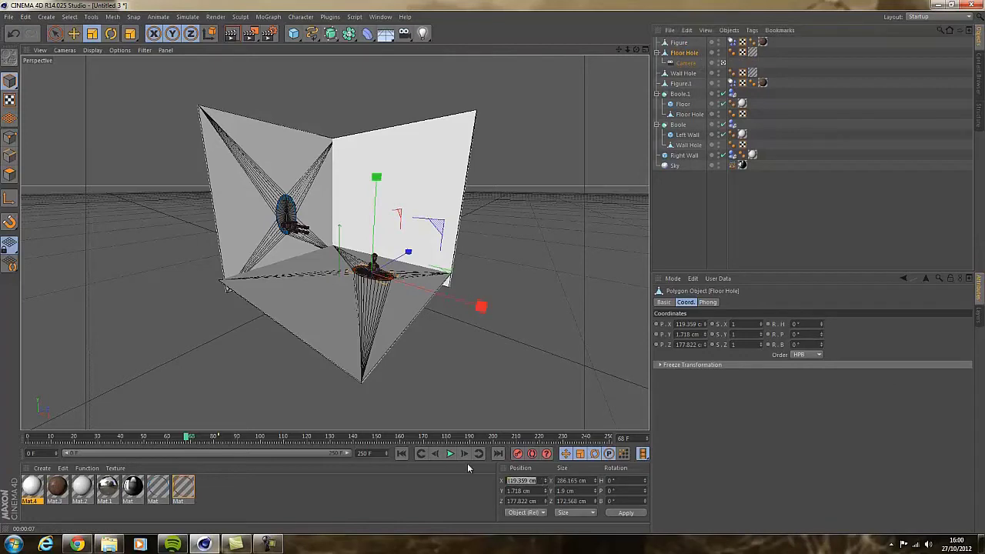
type("0")
key("Return")
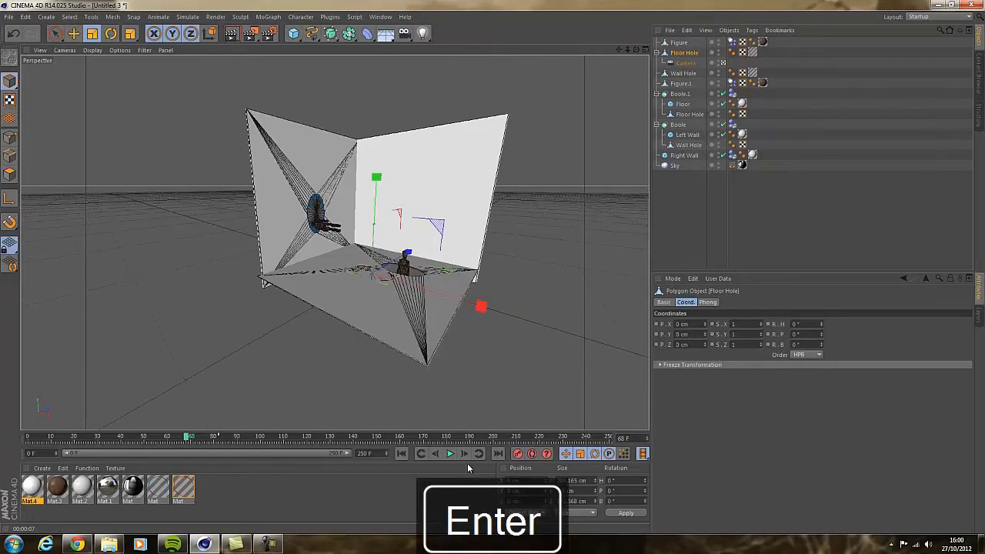
Undo the Floor Hole's position changes and set the nested camera's X, Y and Z position to 0 cm instead.
left_click(685, 62)
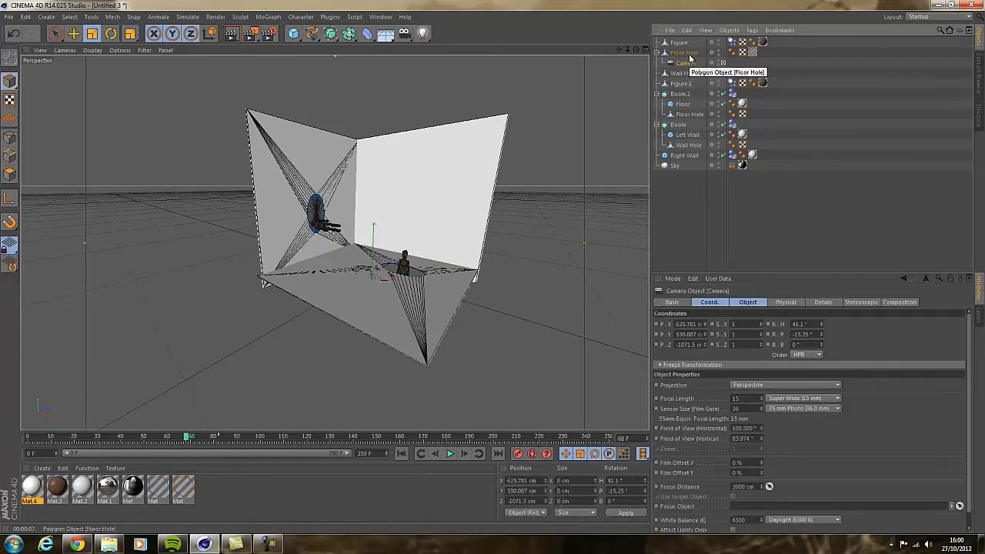
key("ctrl+z")
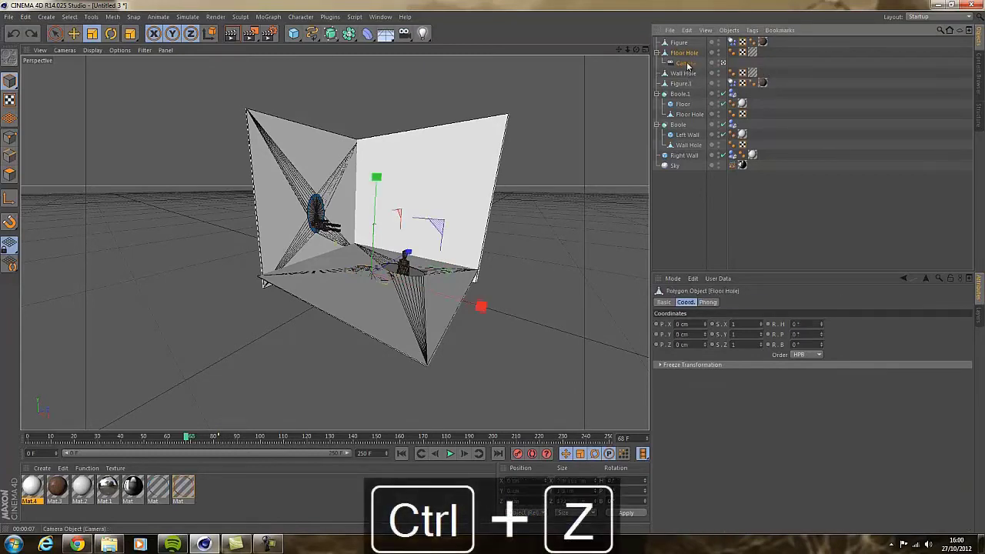
key("ctrl+z")
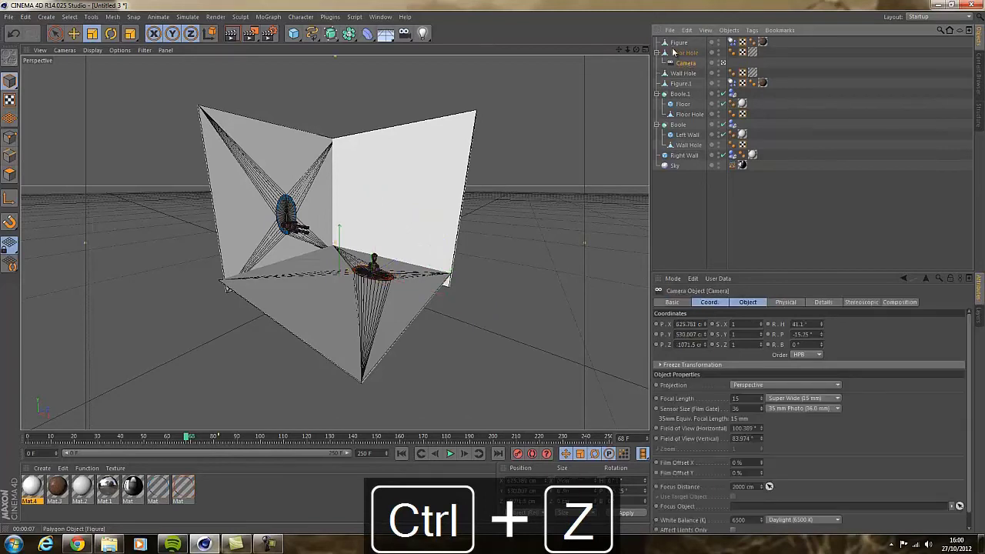
key("0")
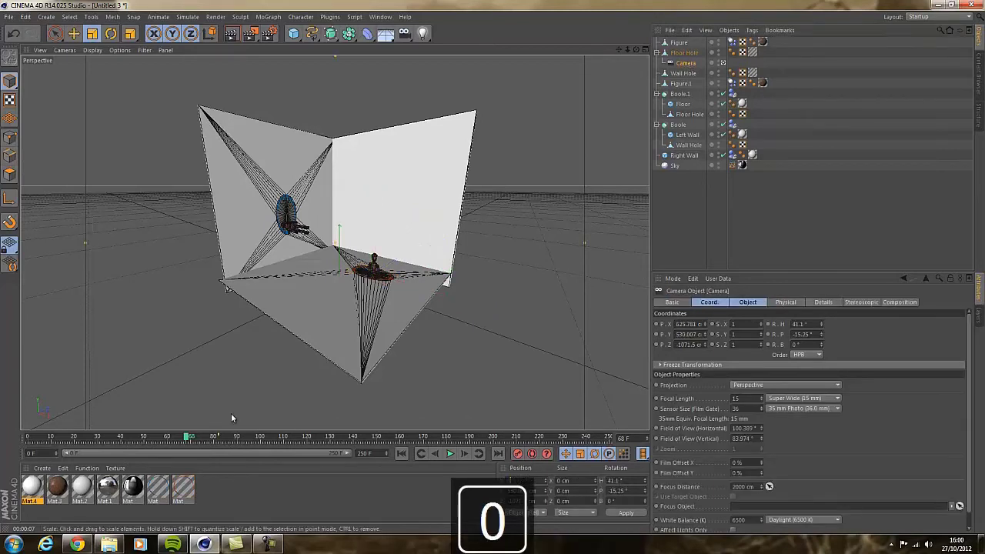
key("Return")
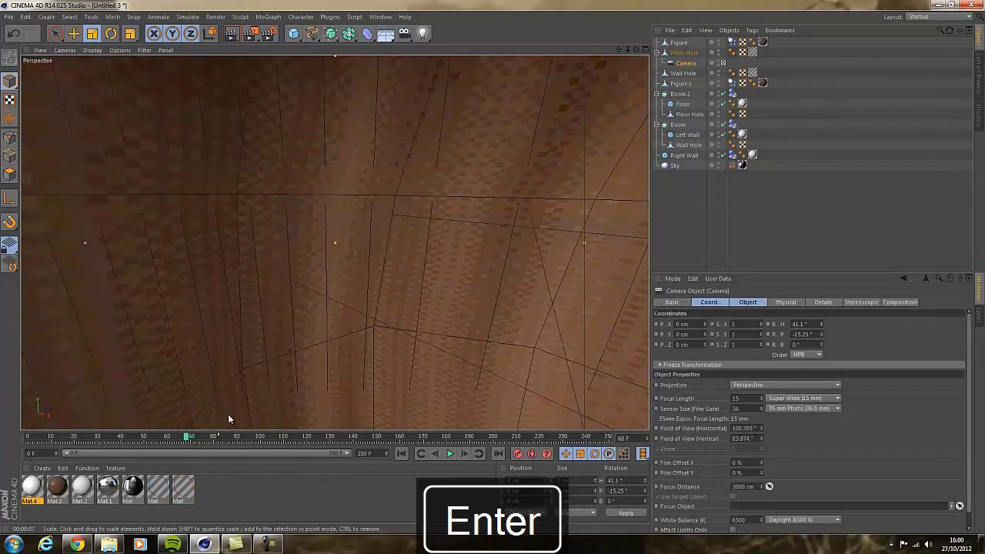
Show all four views and set the camera's heading and pitch to 0°.
left_click(645, 49)
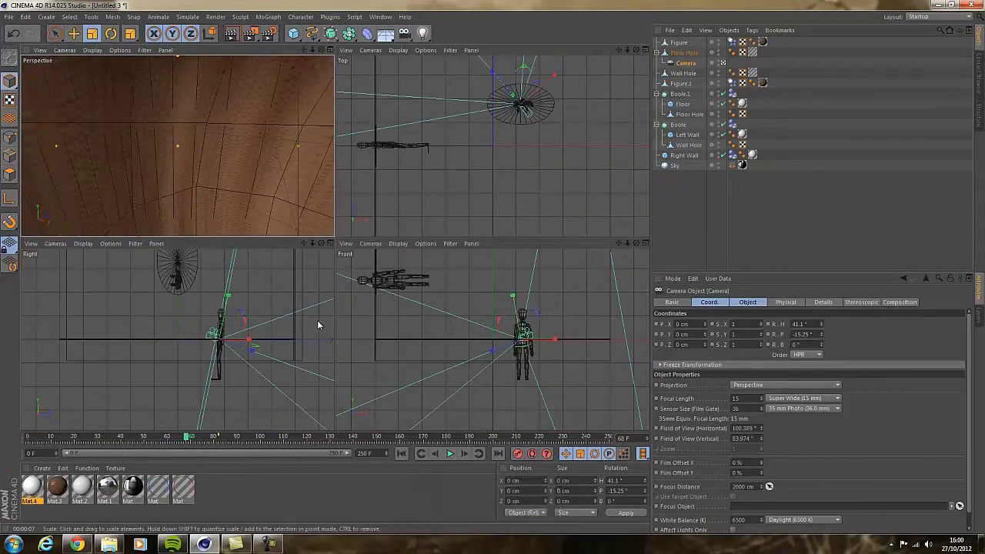
left_click(623, 480)
type("0")
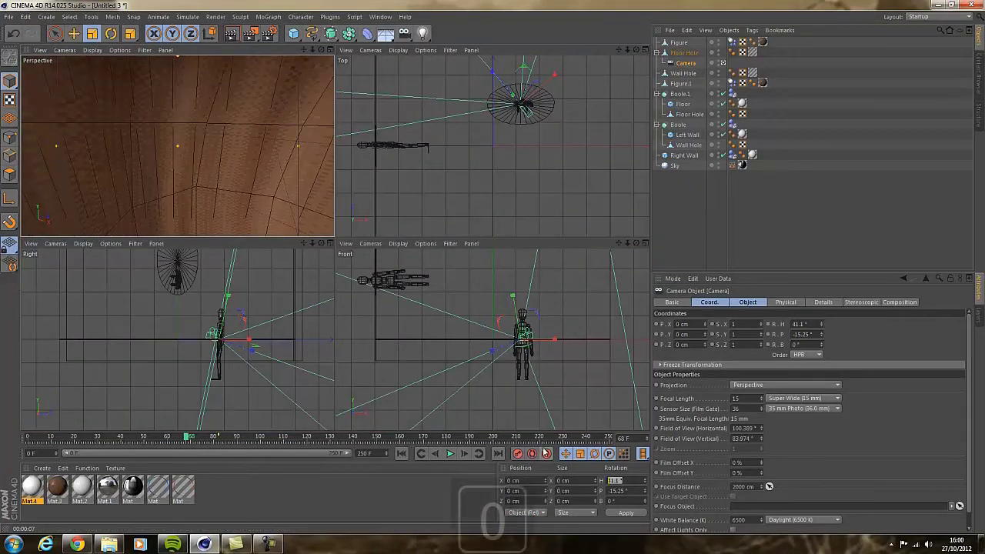
key("Return")
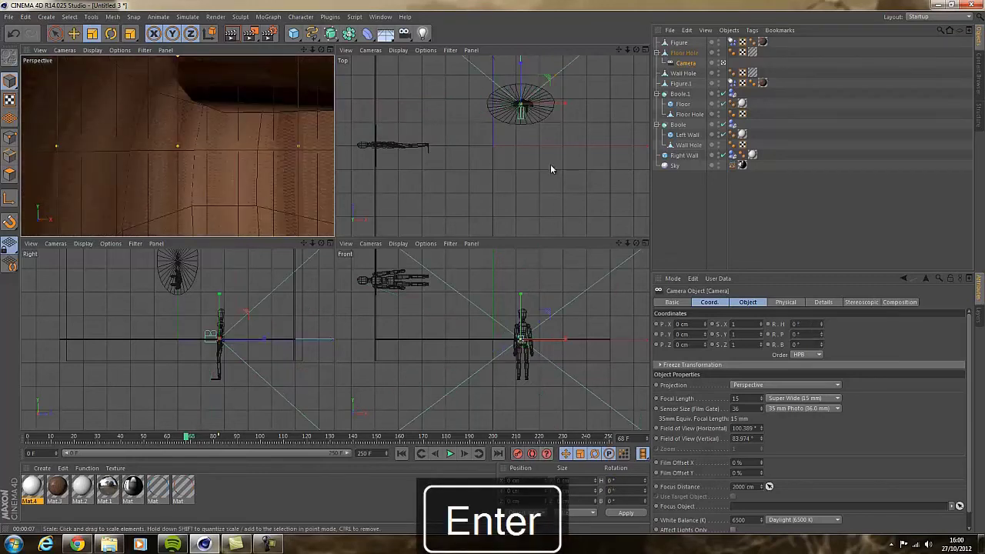
Set the pitch of the camera under Floor Hole to 90° so it points straight up.
left_click(719, 303)
mouse_move(822, 325)
left_mouse_down()
mouse_move(821, 356)
mouse_move(822, 257)
mouse_move(822, 340)
left_mouse_up()
key("ctrl+z")
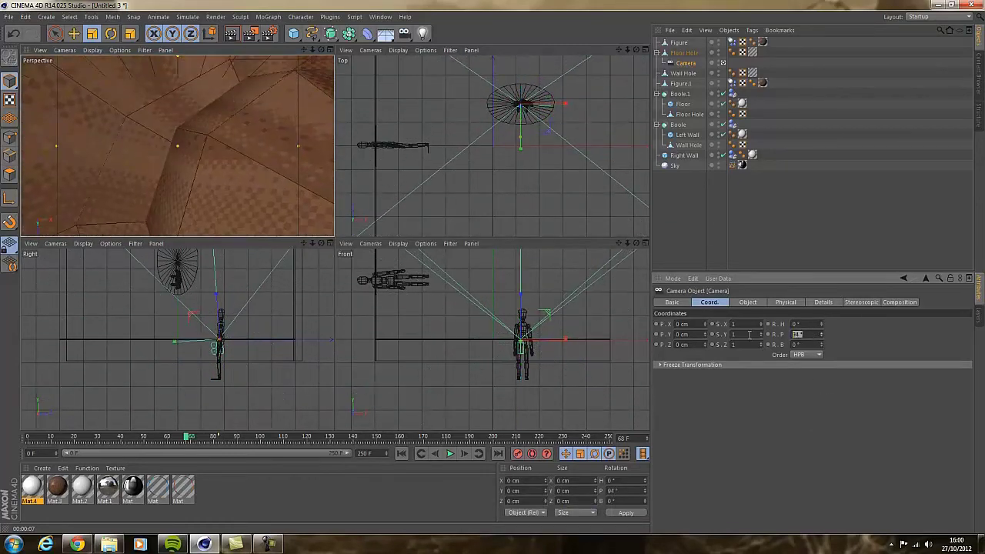
type("90")
key("Return")
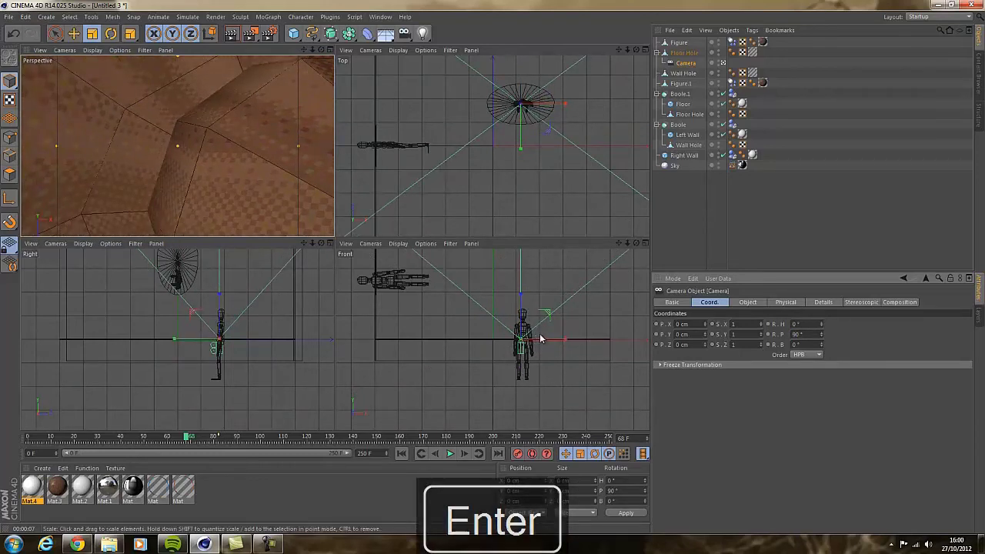
Hide Figure.1 and move the Floor Hole camera straight down below the floor to a Y position of about -102 cm.
left_click(719, 83)
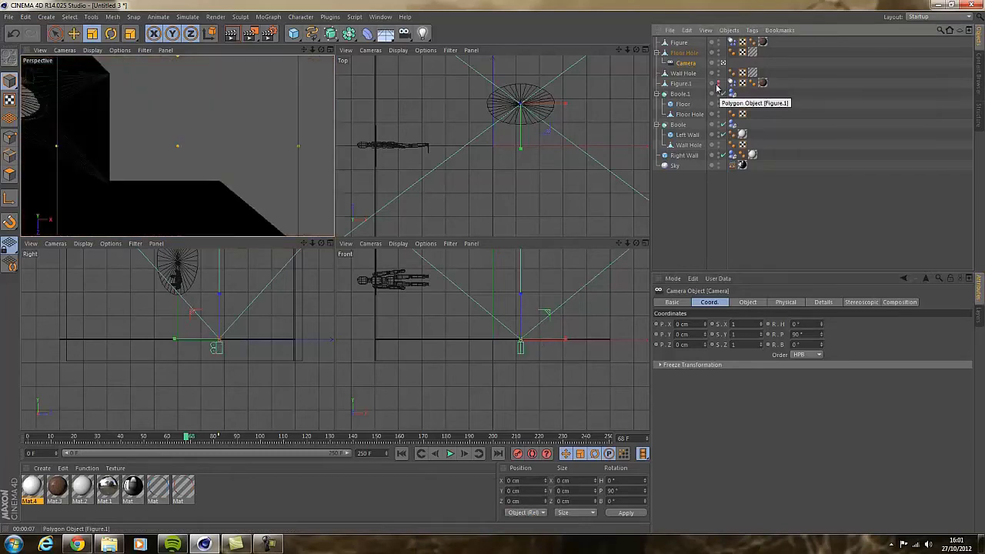
key("space")
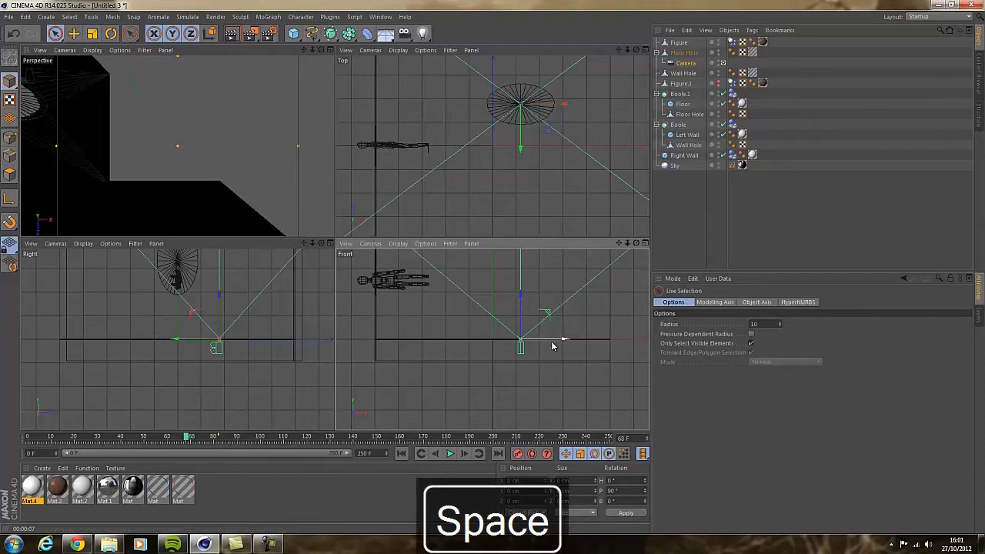
left_click_drag(552, 347, 553, 347)
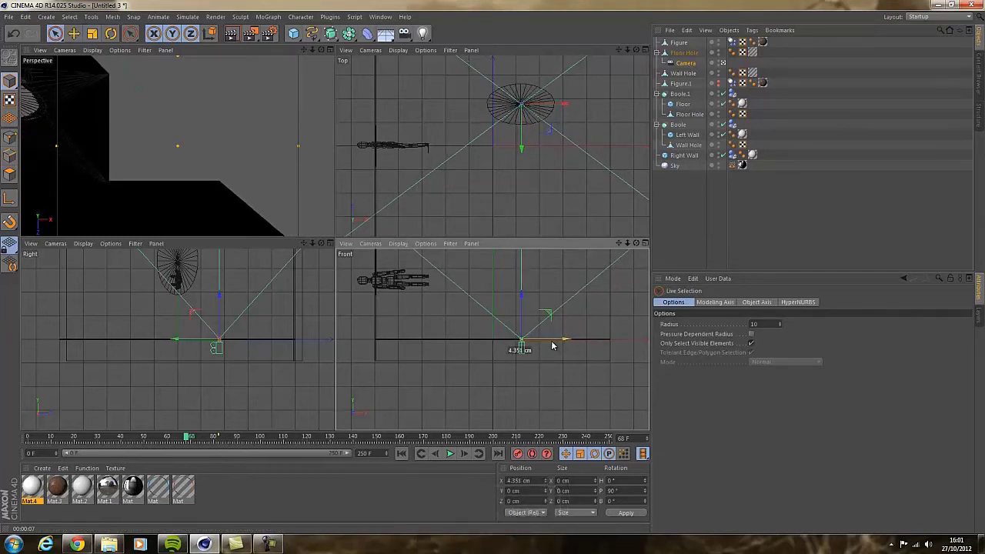
key("ctrl+z")
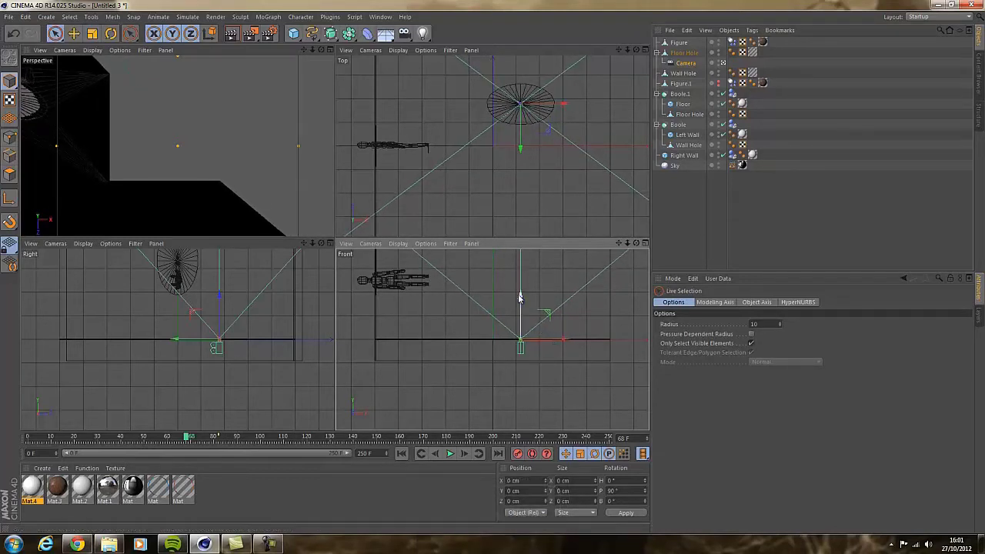
left_click_drag(520, 298, 508, 324)
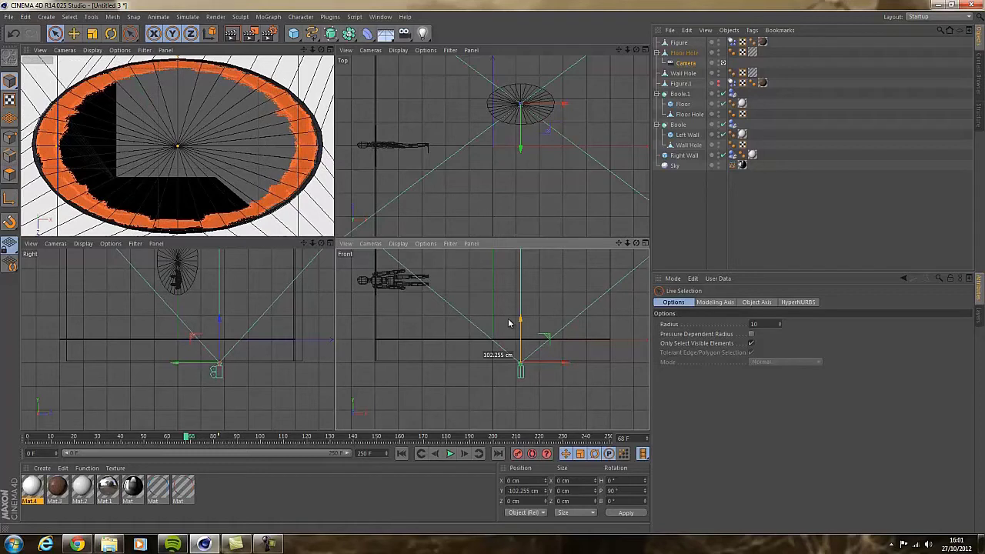
left_click_drag(508, 324, 508, 321)
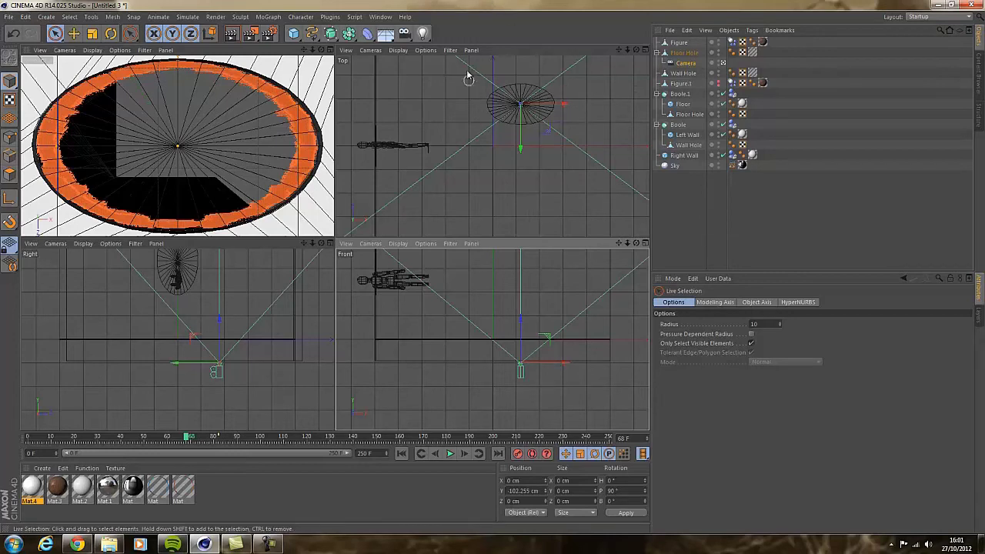
Add a second camera, nest it under the separate Wall Hole and look through it.
left_click(404, 33)
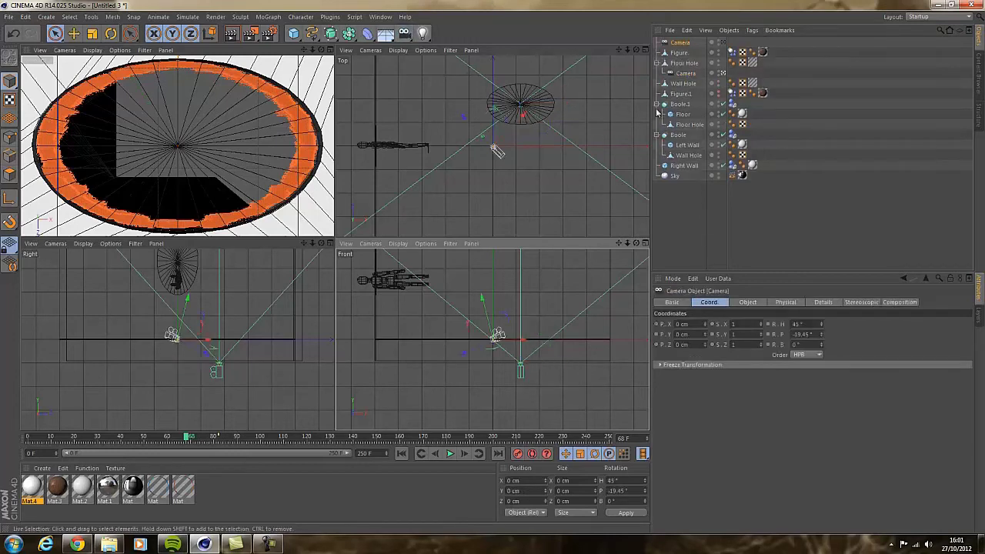
left_click_drag(680, 48, 687, 51)
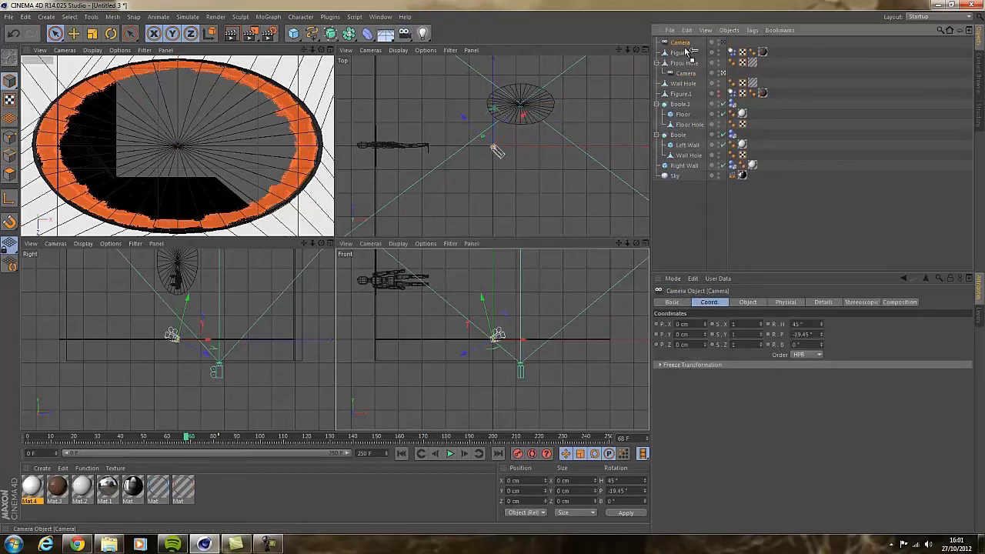
left_click_drag(687, 86, 686, 86)
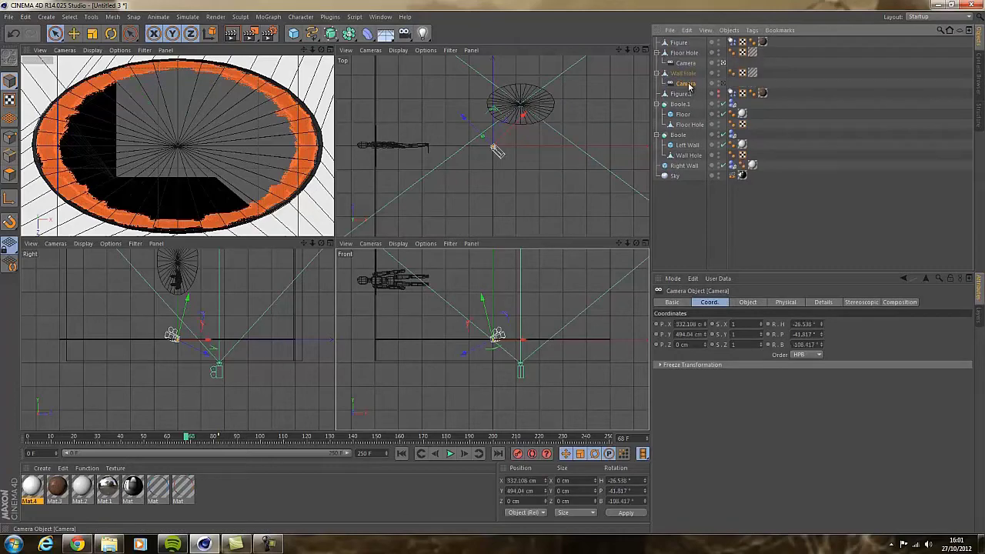
left_click(724, 85)
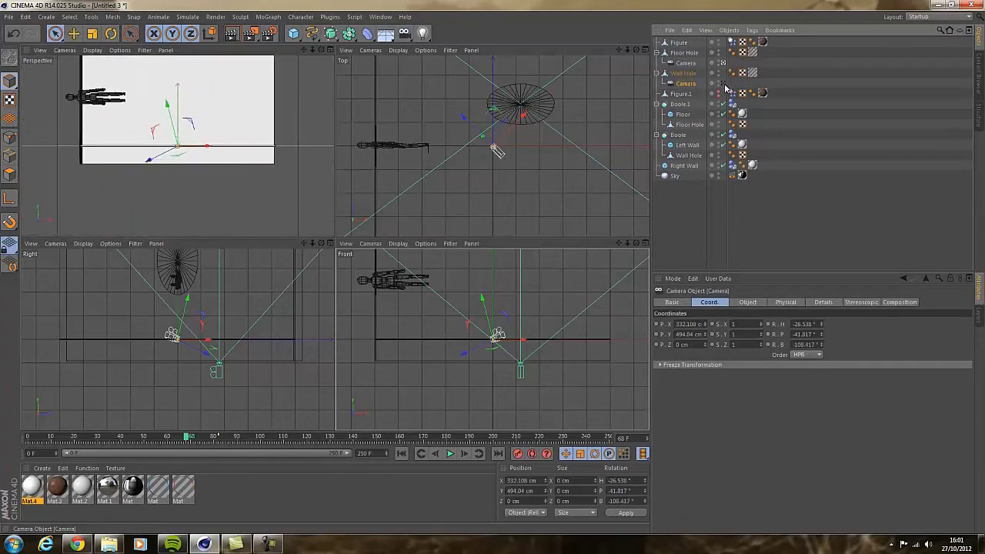
Set the Wall Hole camera's X, Y and Z position to 0 cm and its H, P and B rotation to 0°.
left_click(524, 480)
type("0")
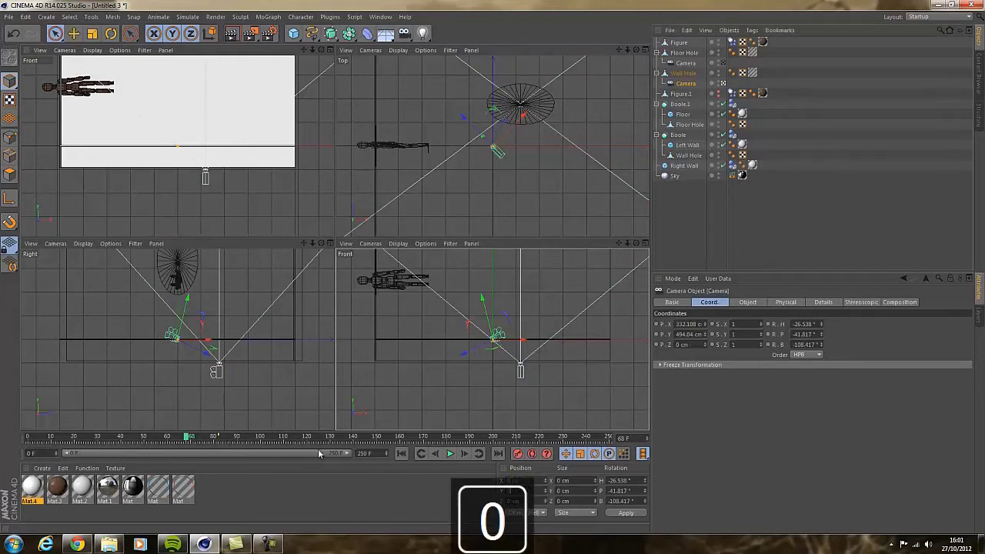
key("Return")
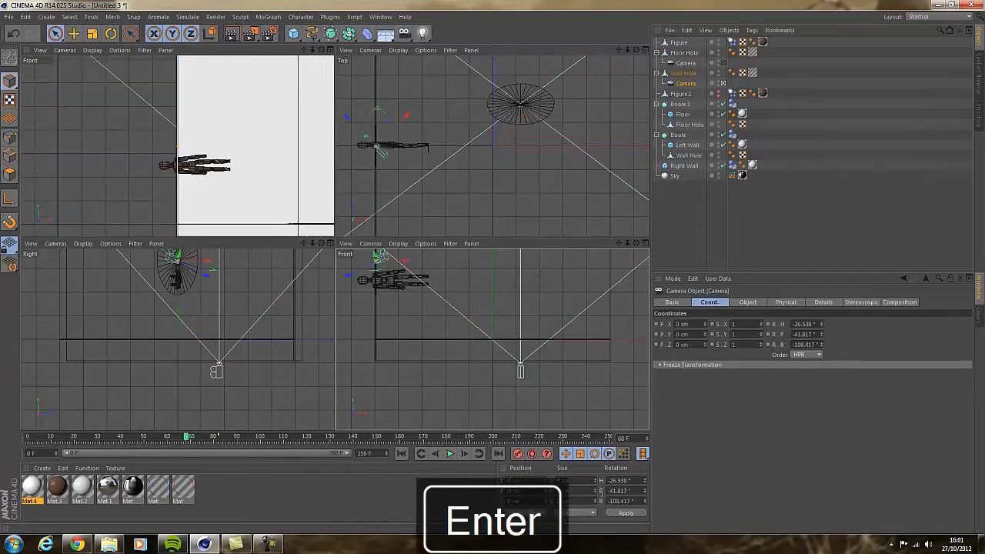
type("0")
key("Tab")
type("0")
key("Tab")
type("0")
key("Delete")
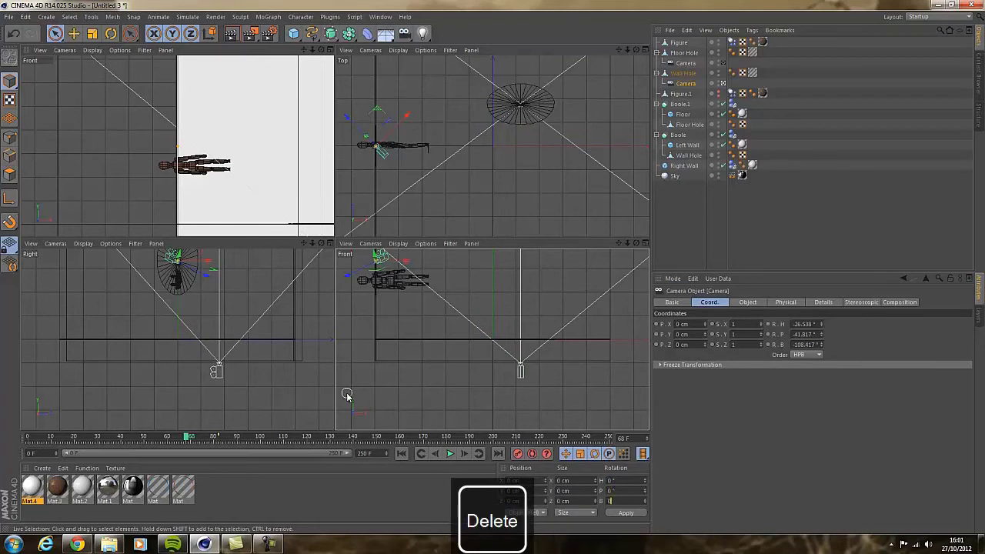
key("Return")
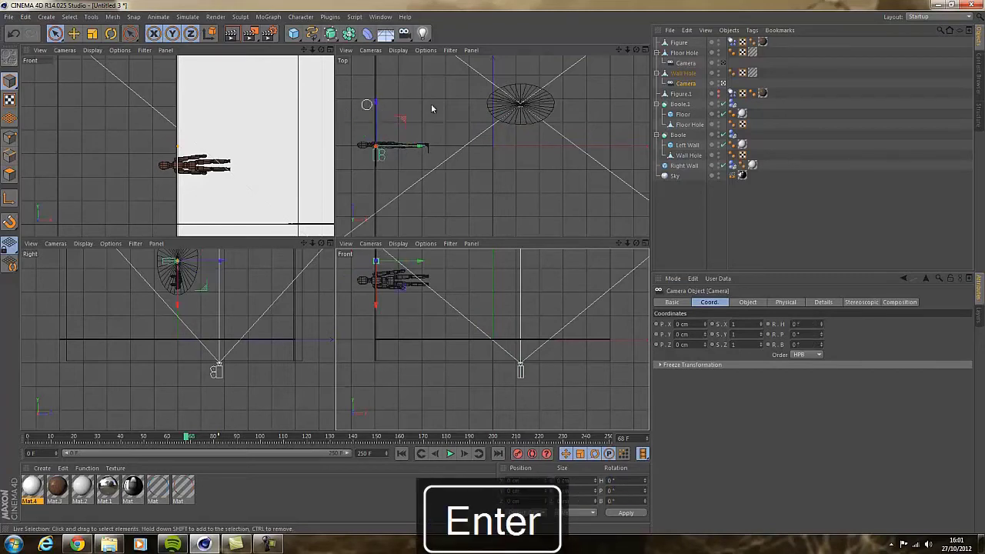
Rotate the Wall Hole camera to a pitch of 90° and a bank of -90°.
left_click_drag(627, 50, 438, 104)
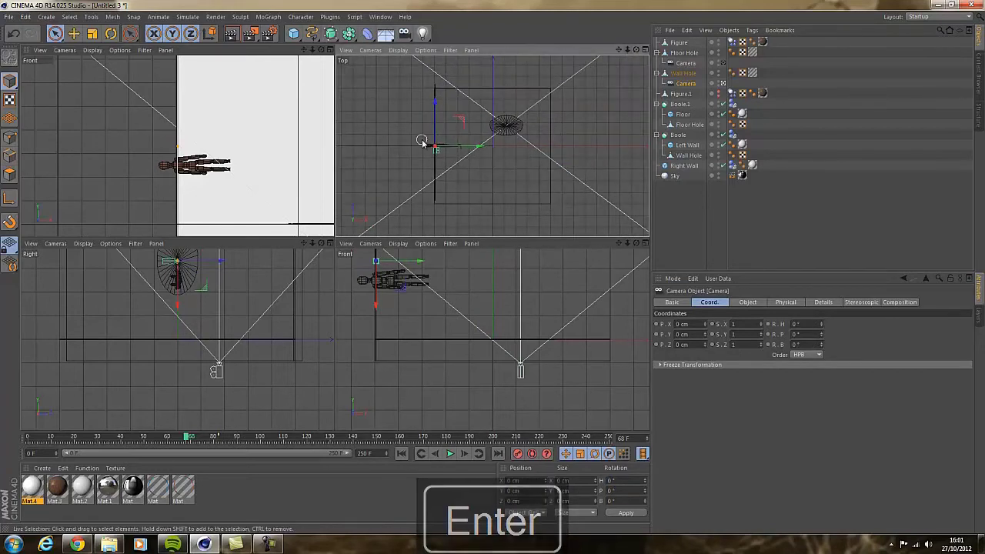
key("r")
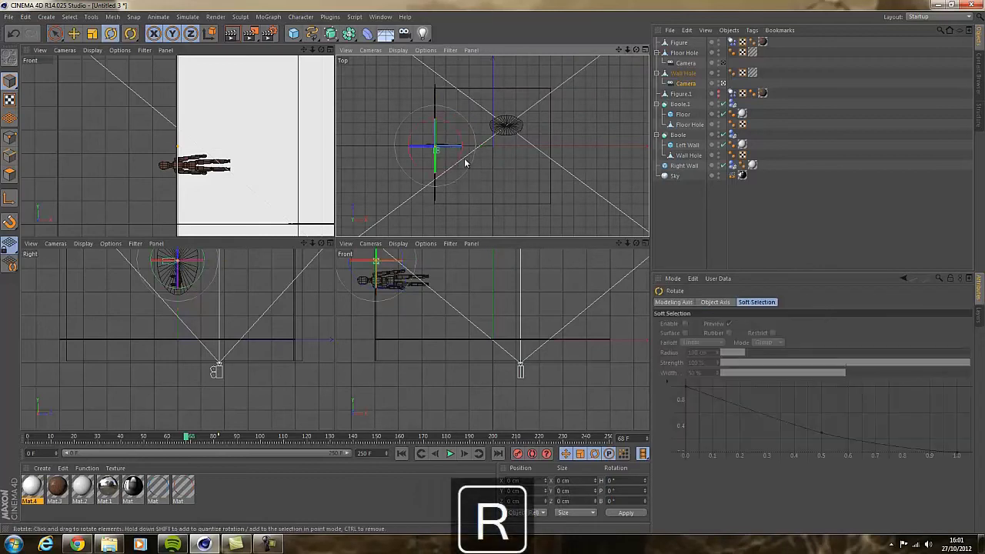
left_click_drag(462, 163, 436, 58)
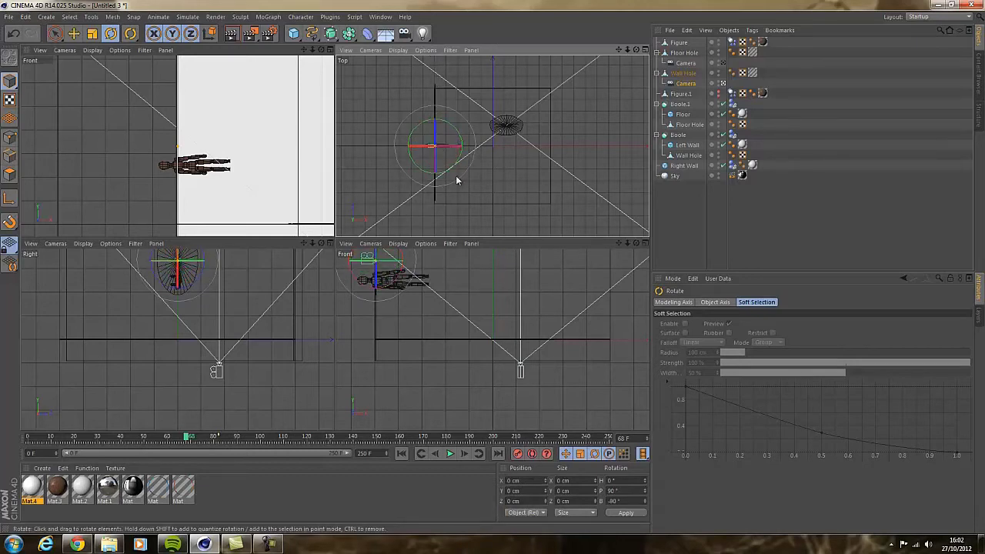
Compare the Wall Hole camera's view with the default view and delete that camera.
left_click(723, 83)
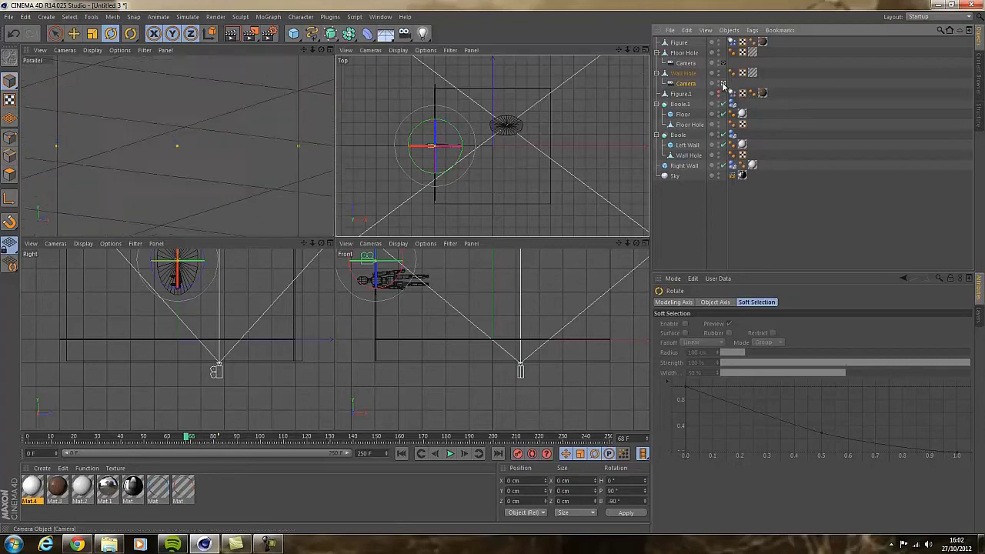
left_click(723, 83)
left_click(723, 83)
left_click(723, 83)
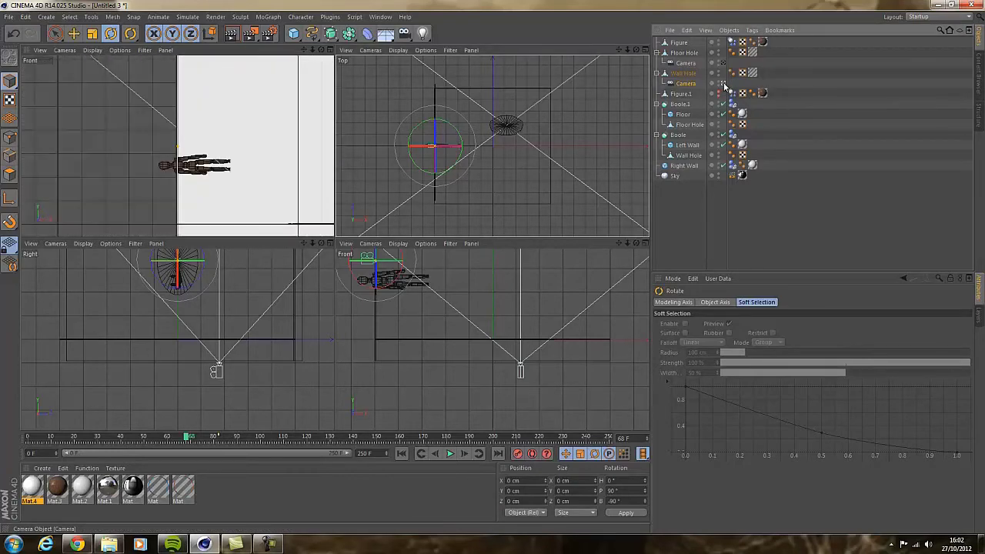
left_click(722, 83)
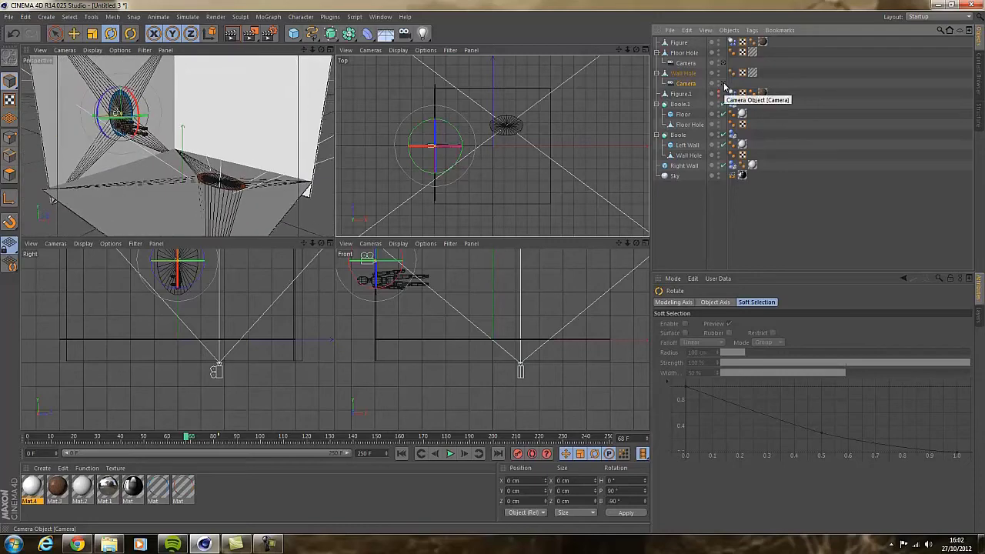
left_click(722, 83)
left_click(722, 83)
left_click(722, 84)
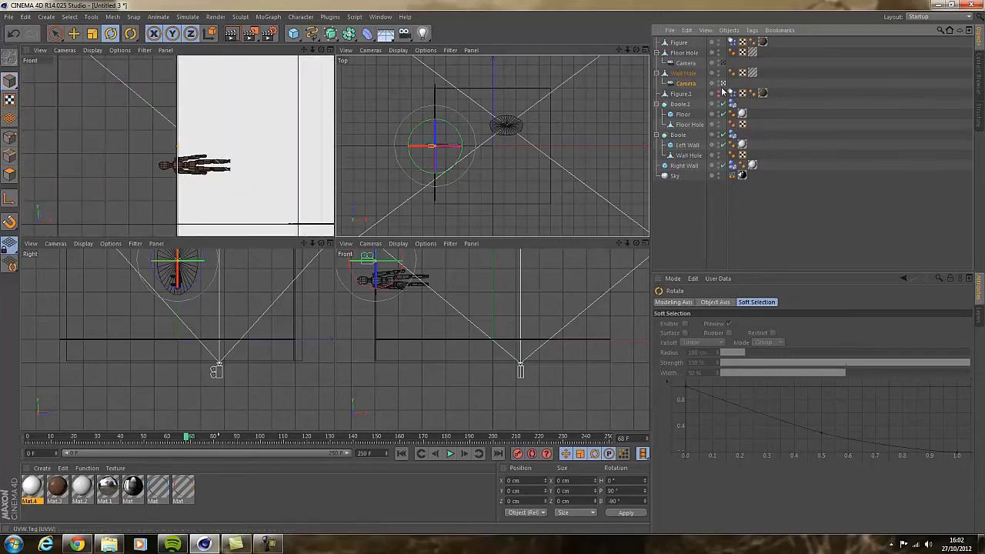
left_click(685, 84)
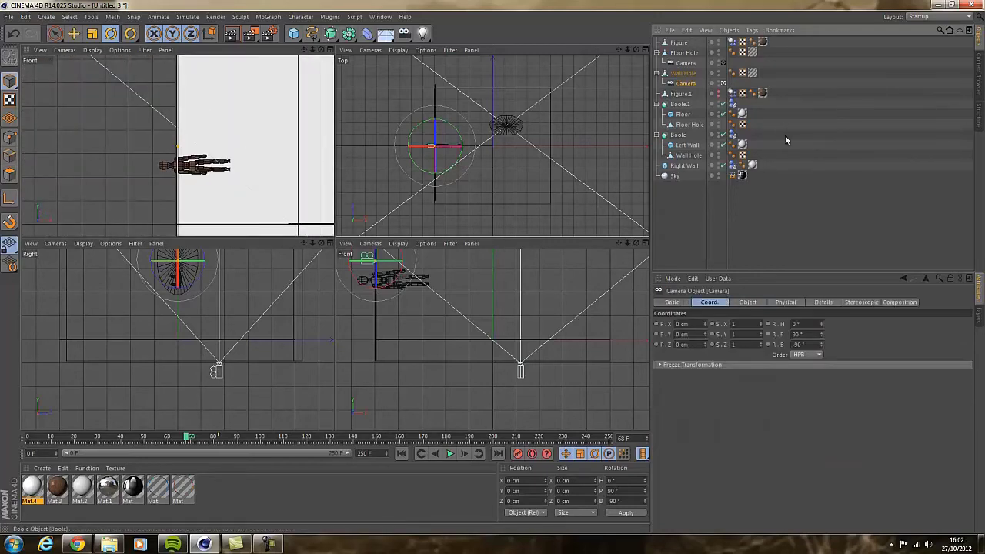
key("Delete")
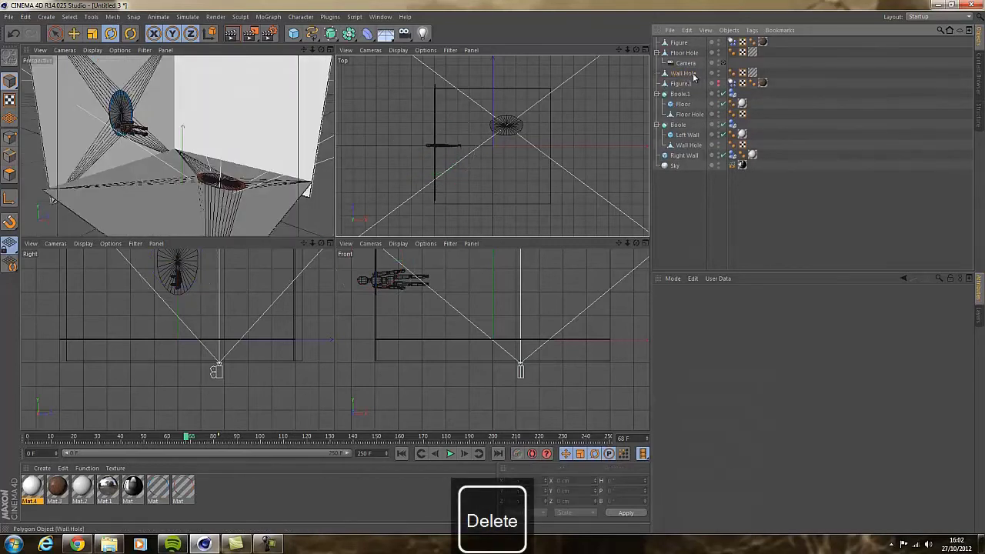
Add a new camera with the Super Wide (15 mm) focal length and nest it under the separate Wall Hole.
left_click(274, 57)
left_click(330, 50)
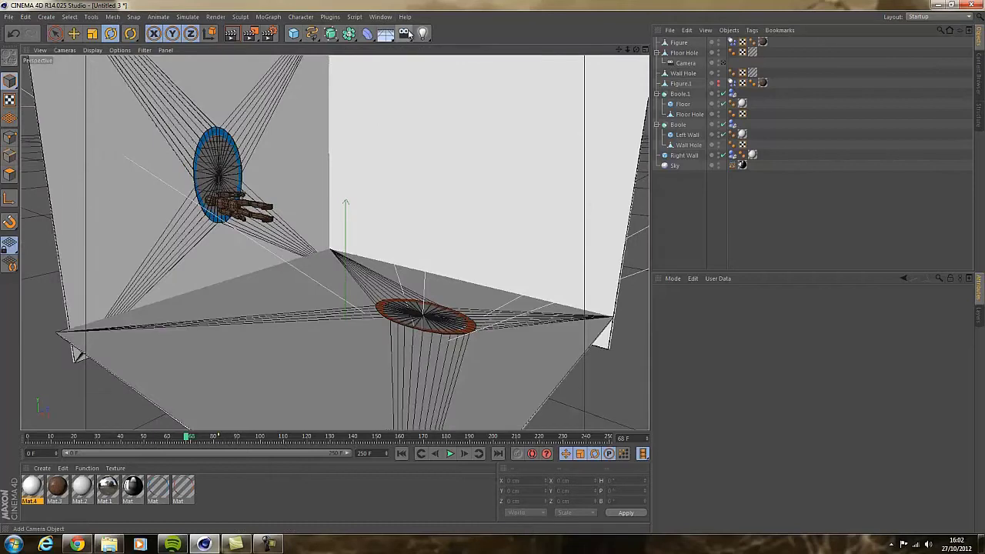
left_click(405, 33)
left_click(747, 303)
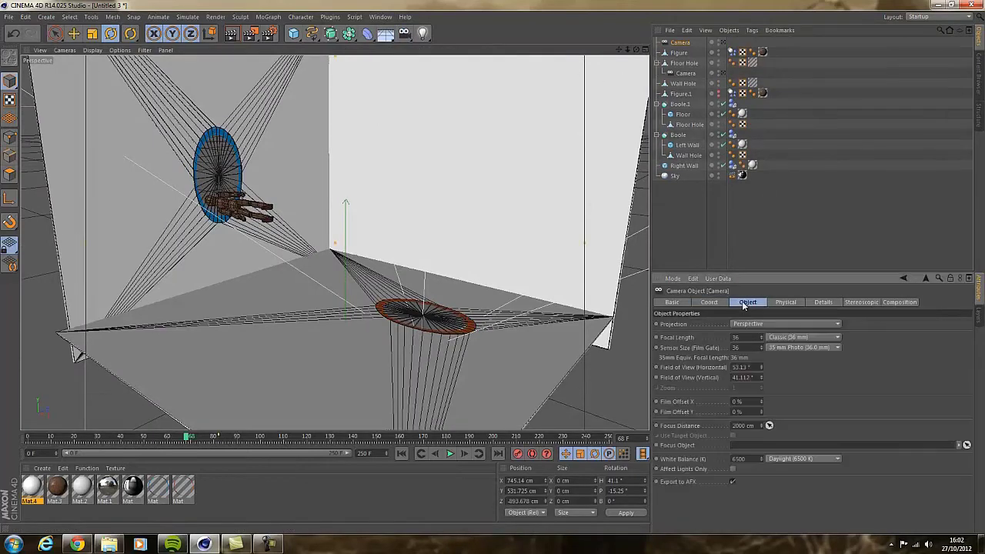
left_click(774, 343)
left_click(793, 358)
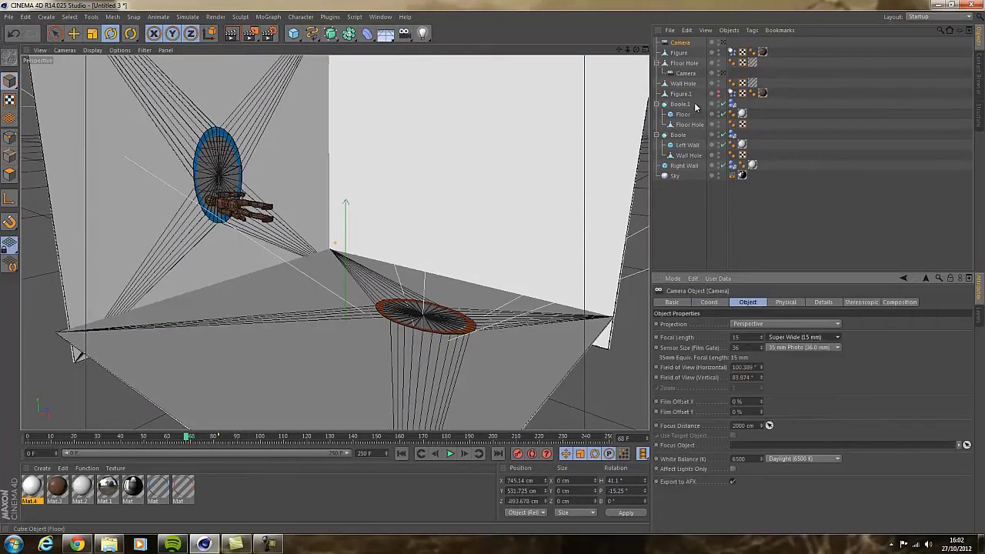
left_click_drag(684, 43, 685, 83)
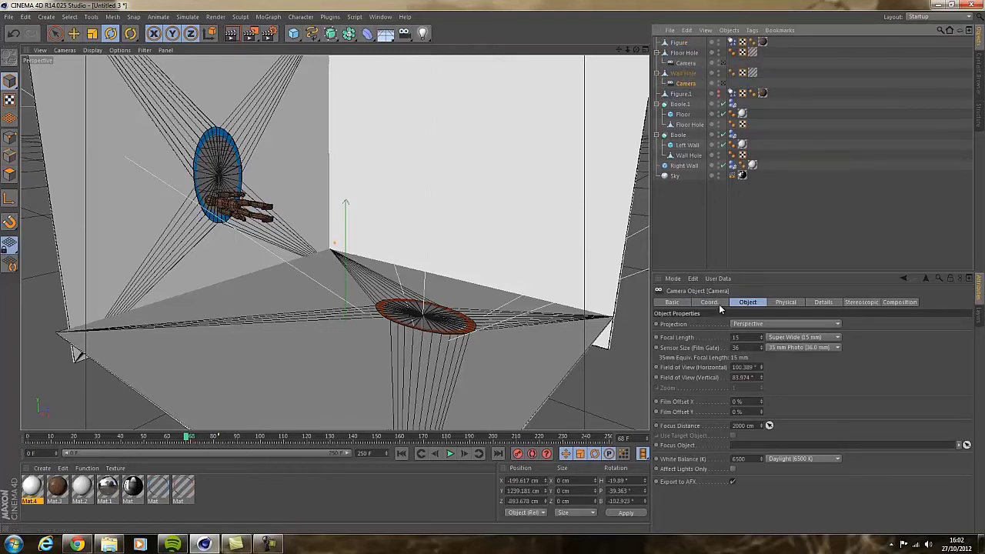
Zero the new Wall Hole camera's X, Y and Z position and its H, P and B rotation.
key("0")
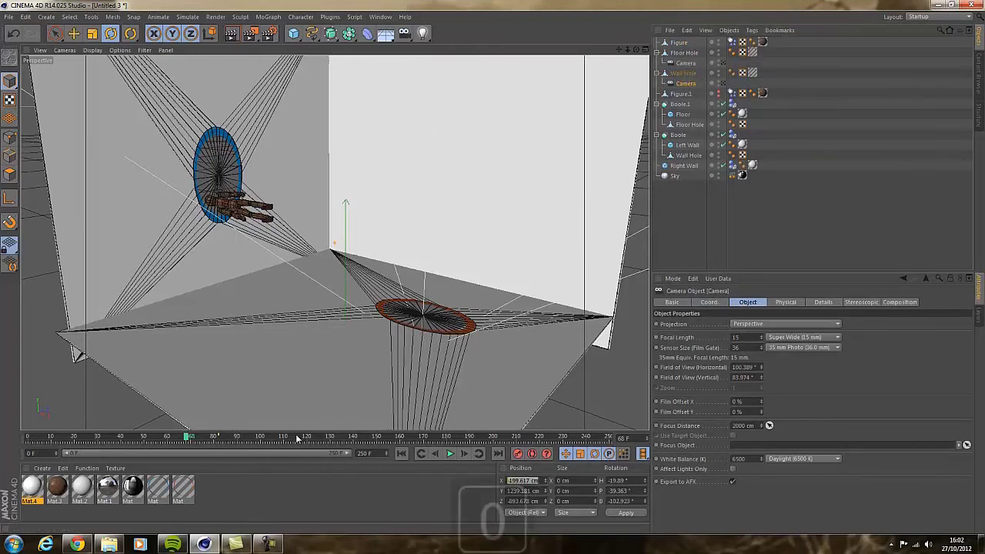
key("Return")
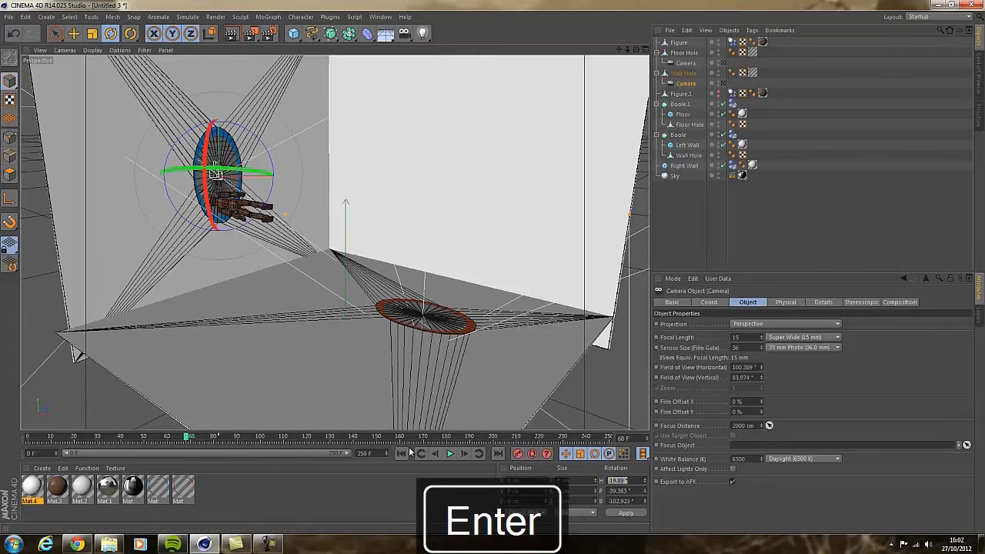
key("Tab")
type("0")
key("Return")
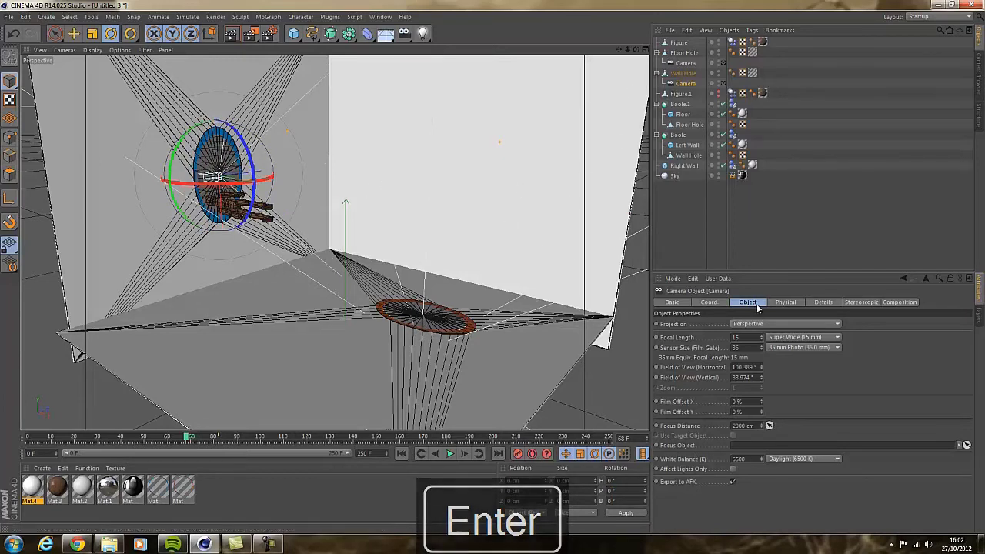
Set the 15 mm Wall Hole camera's pitch to 90° and its bank to -90°.
left_click(710, 301)
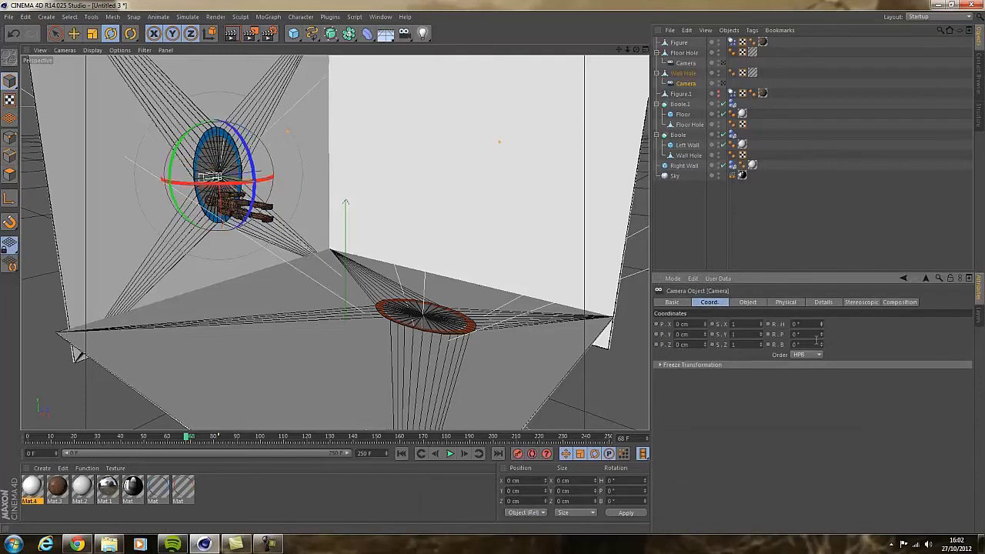
left_click_drag(822, 335, 822, 350)
double_click(799, 335)
type("90")
key("Delete")
key("Return")
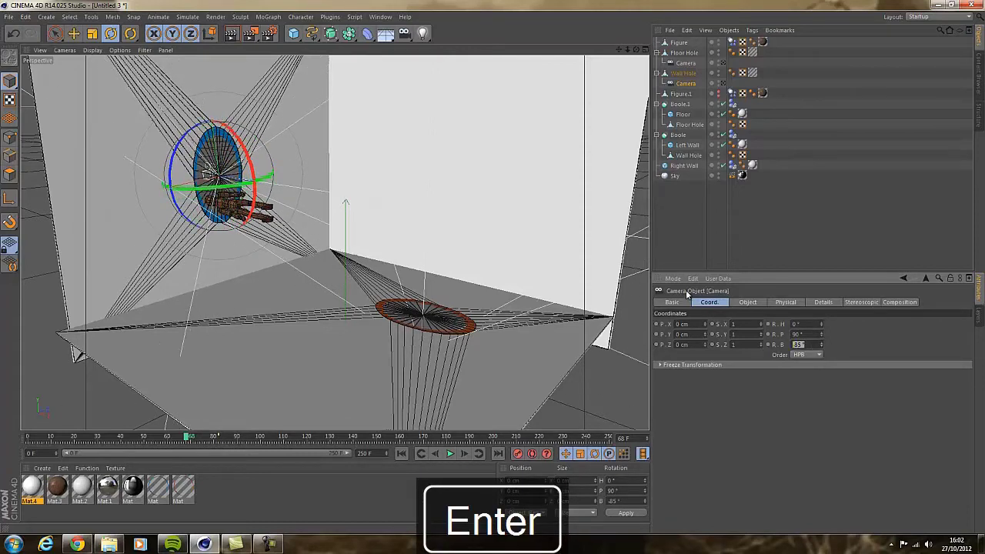
type("-90")
key("Return")
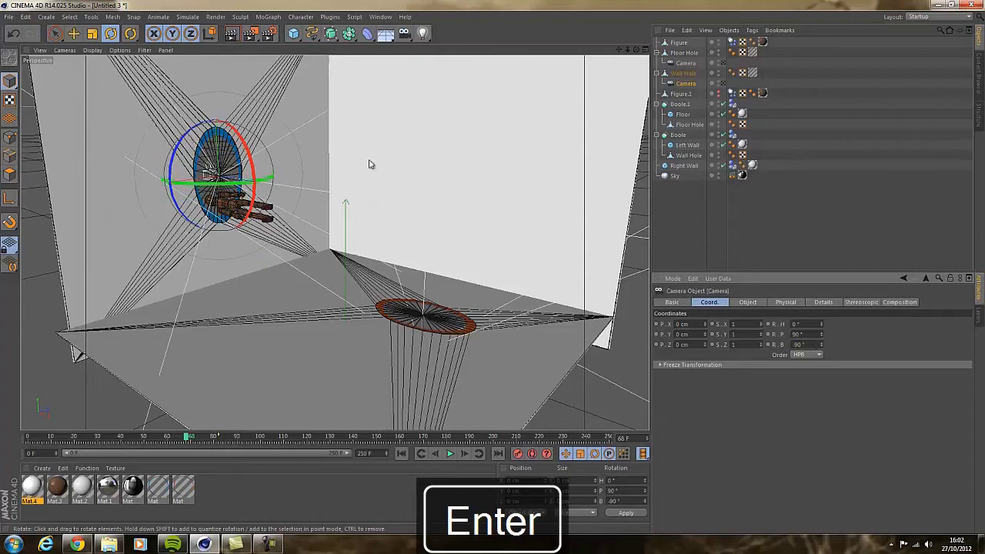
Look through the Wall Hole camera, move it back behind the portal to about -132.5 cm in Y, and return to the default view.
left_click(645, 49)
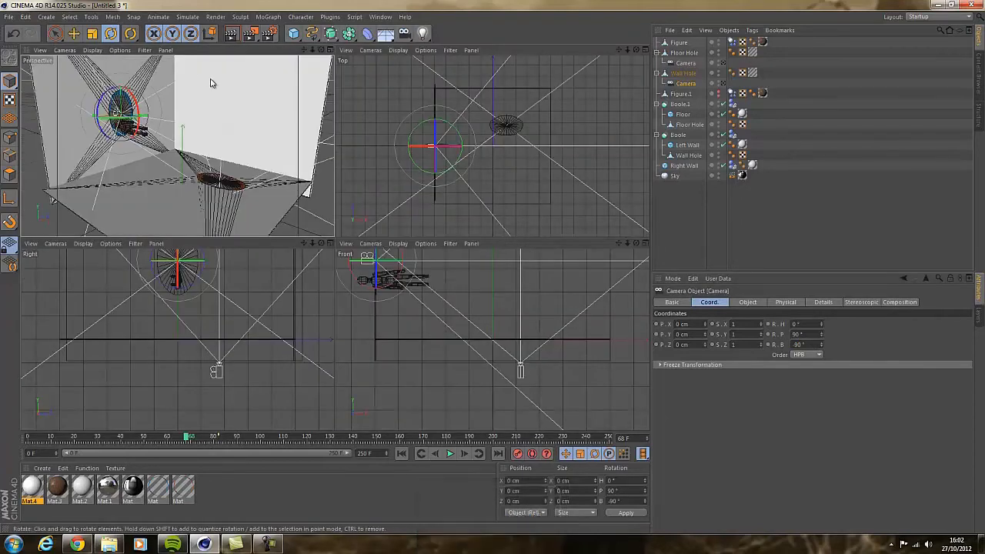
left_click(724, 83)
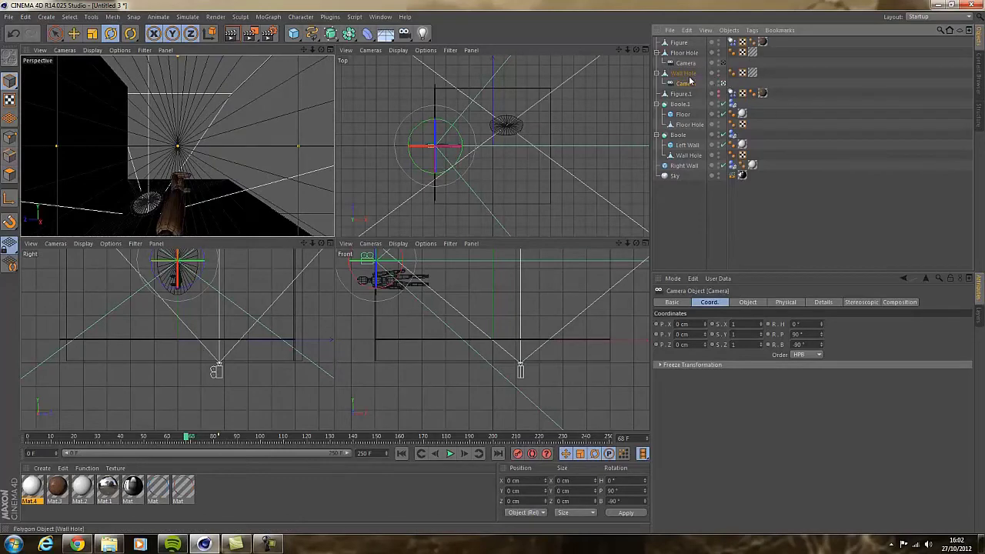
key("space")
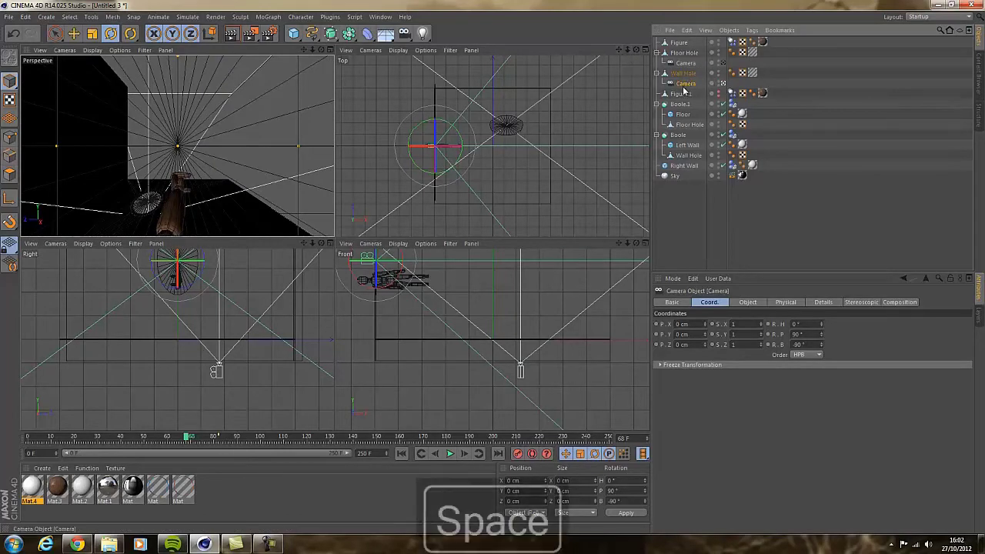
left_click_drag(472, 151, 459, 154)
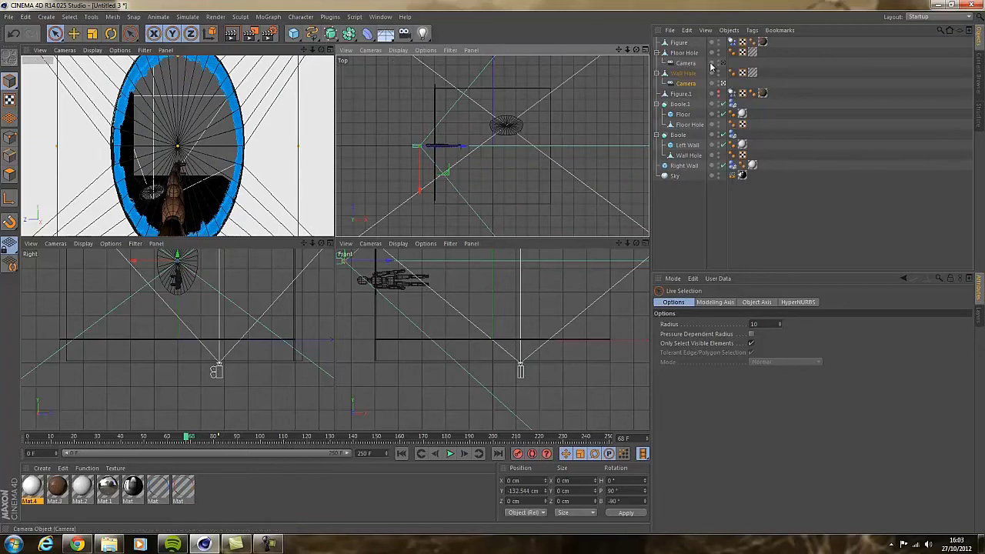
left_click(724, 82)
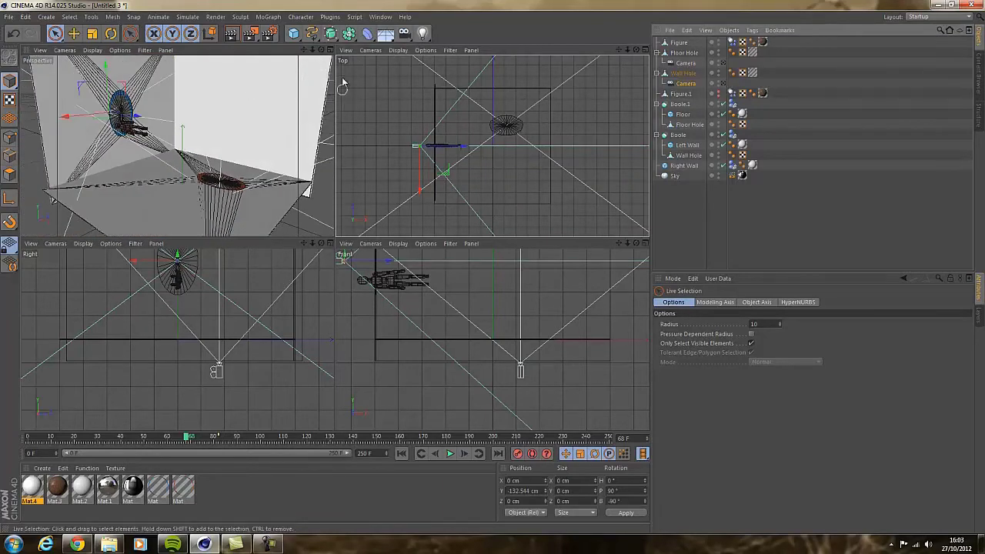
left_click(406, 36)
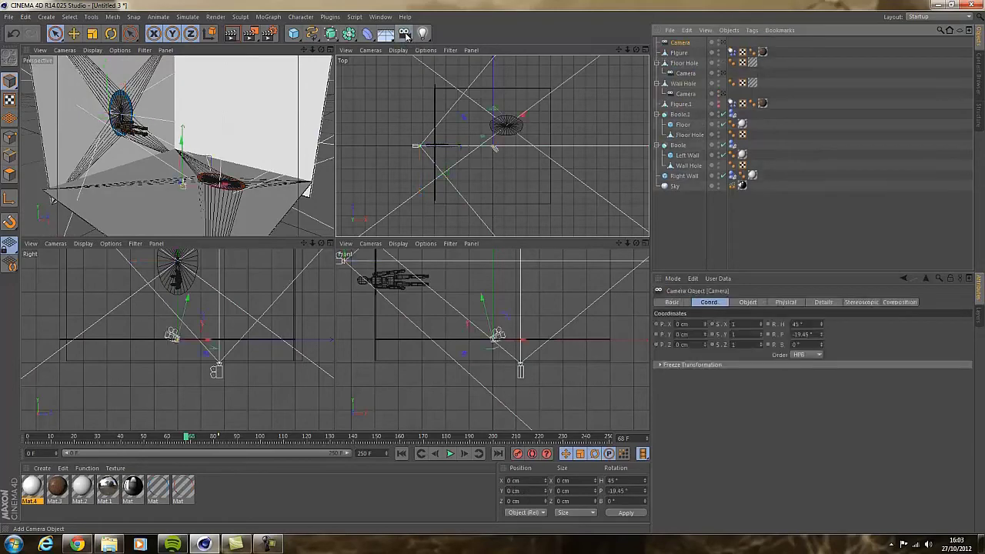
left_click(723, 42)
key("Delete")
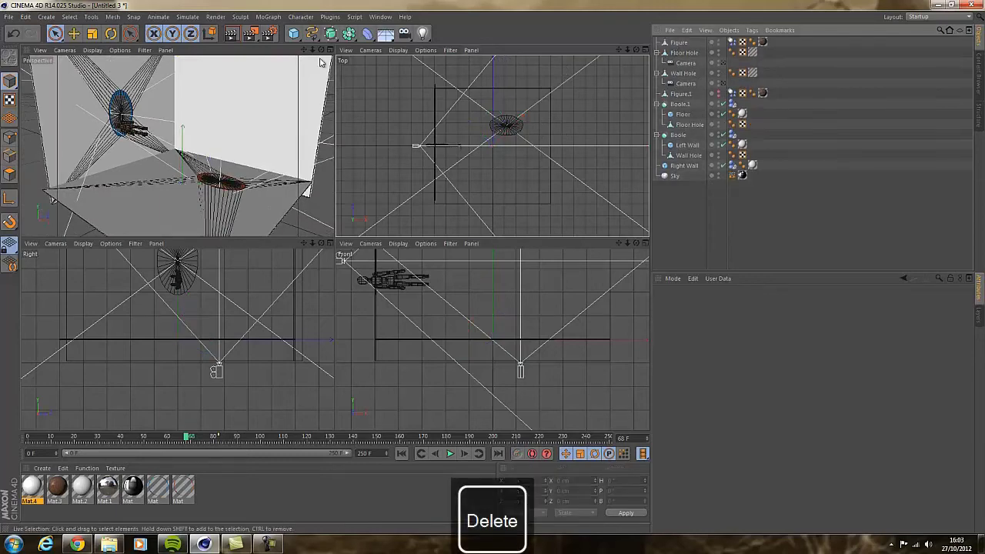
Add an active scene camera matching the perspective view and make Figure.1 visible at frame 0.
left_click(331, 50)
key("ctrl+z")
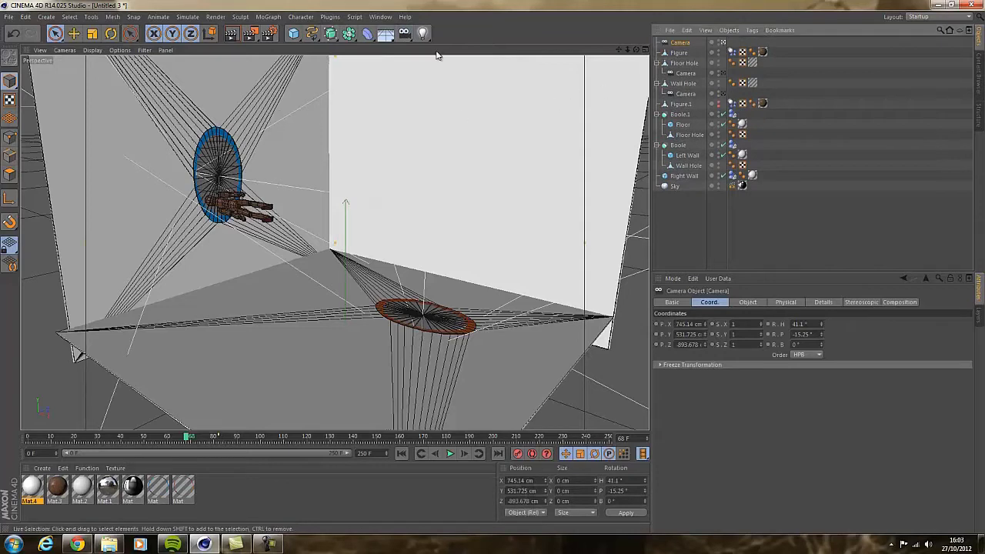
left_click(401, 454)
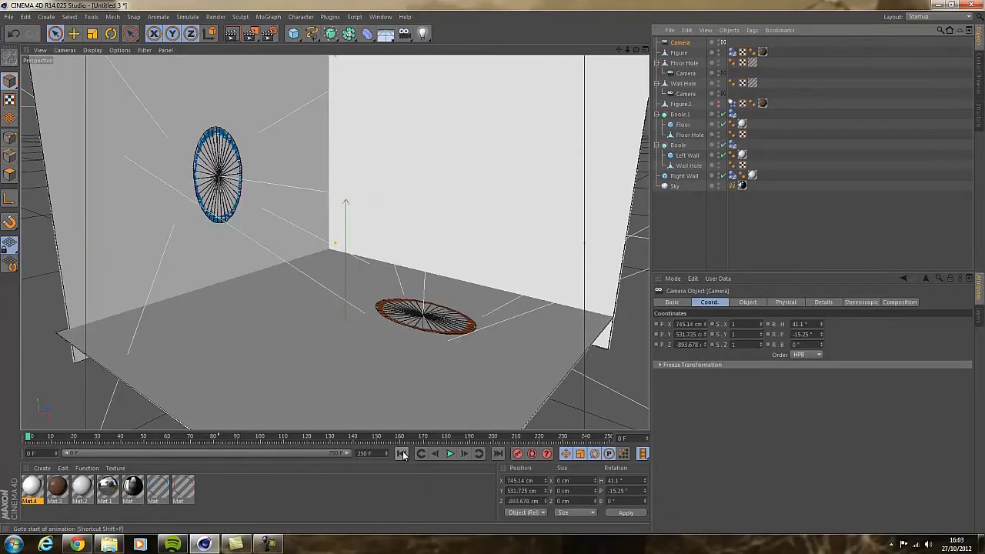
left_click(719, 104)
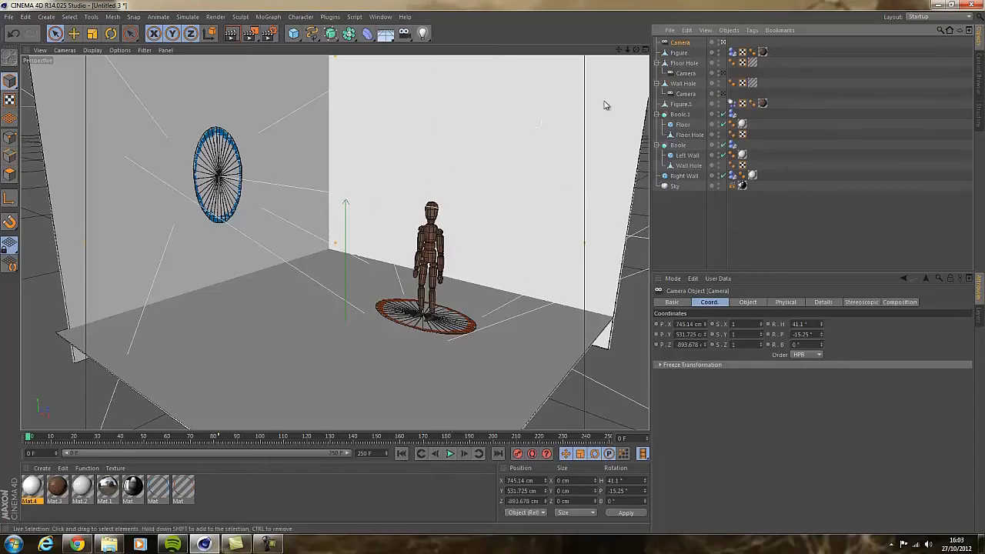
Rename the camera under Floor Hole as Floor Camera.
double_click(687, 73)
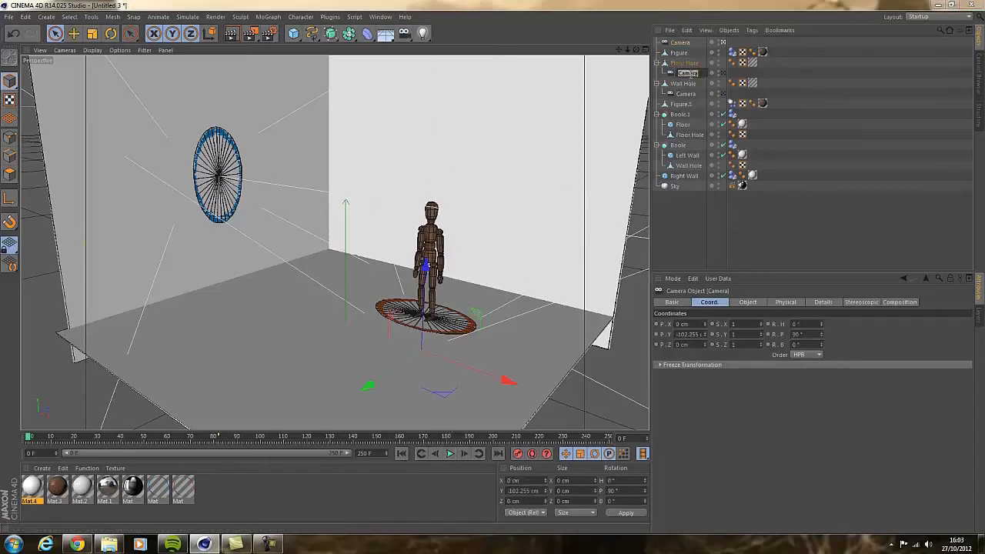
key("ctrl+Left")
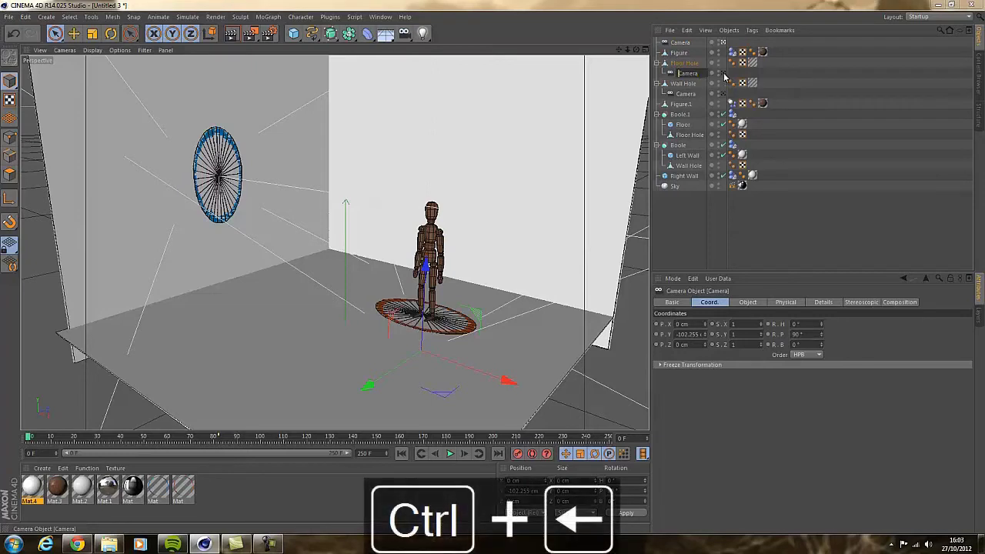
type("Floor #")
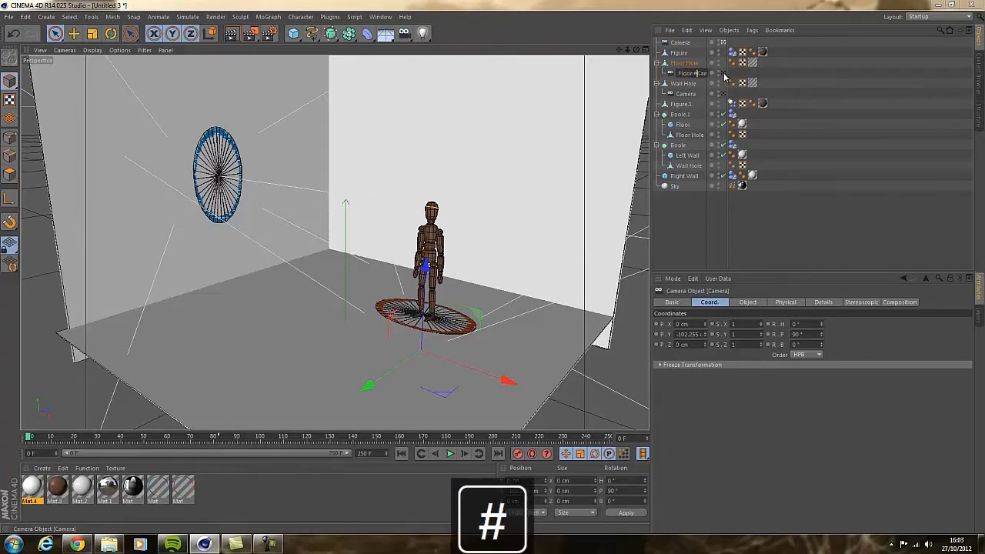
key("BackSpace")
key("Return")
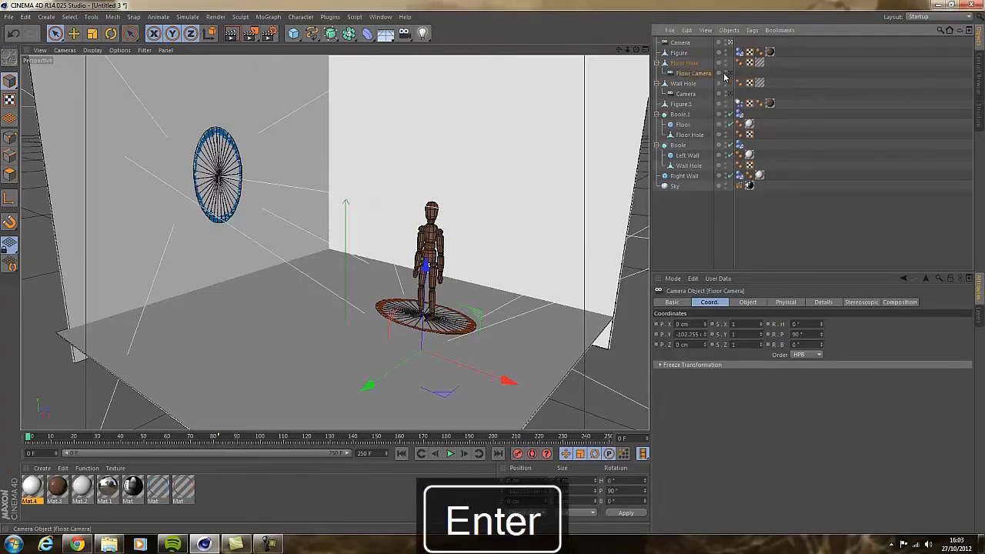
Rename the camera under Wall Hole as Wall Camera, keeping its position.
double_click(687, 93)
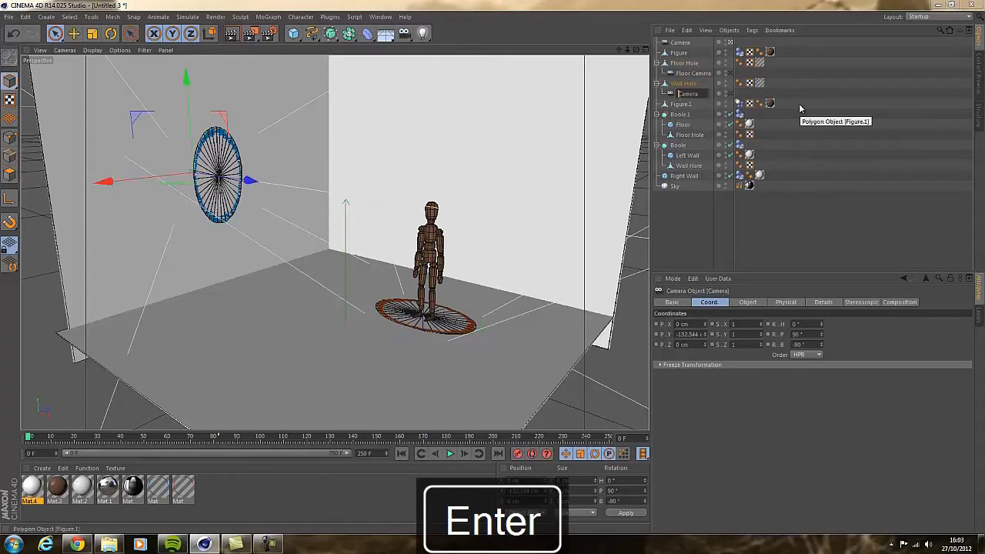
type("Wall")
key("Return")
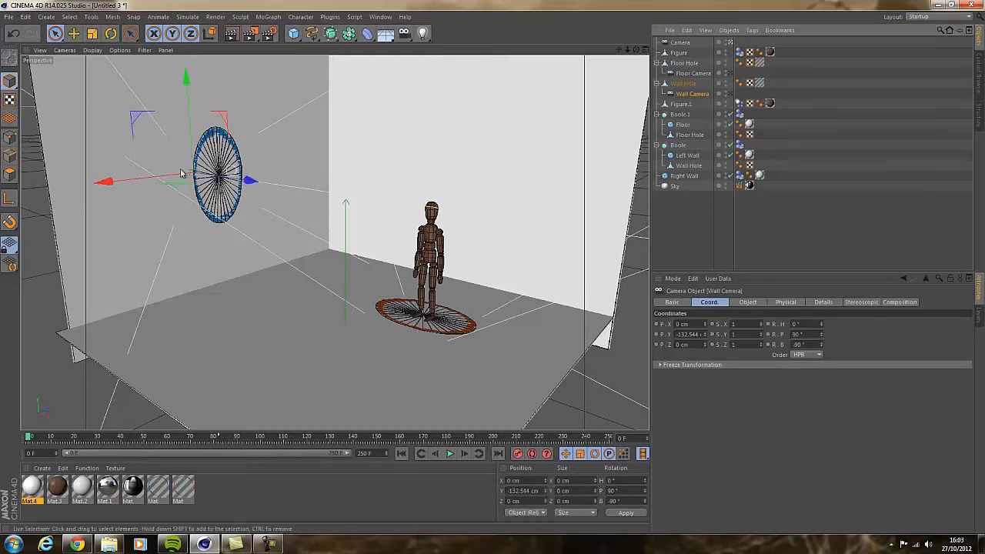
left_click_drag(245, 183, 293, 192)
key("ctrl+z")
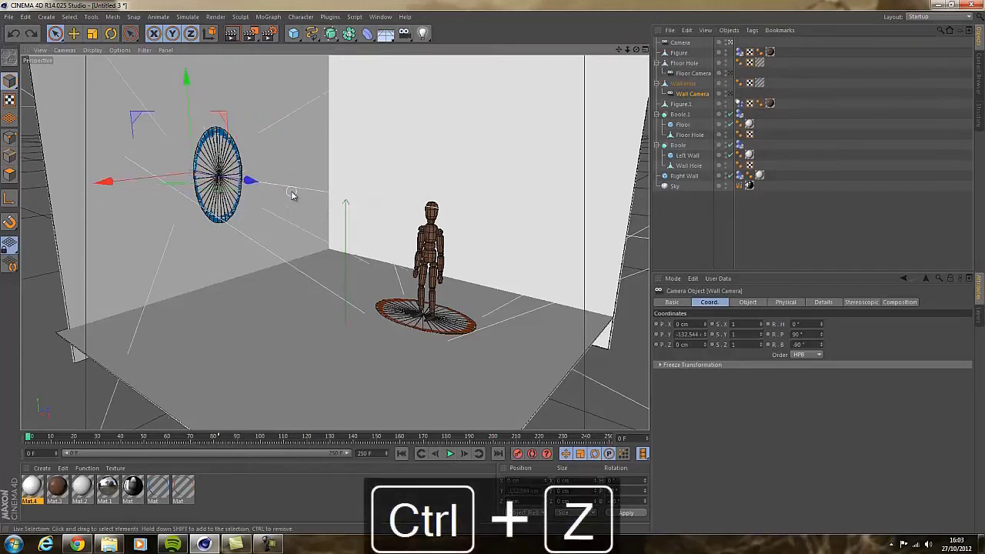
Assign Floor Camera to the Camera Shader of material Mat.4 and rename the material Wall.
double_click(33, 495)
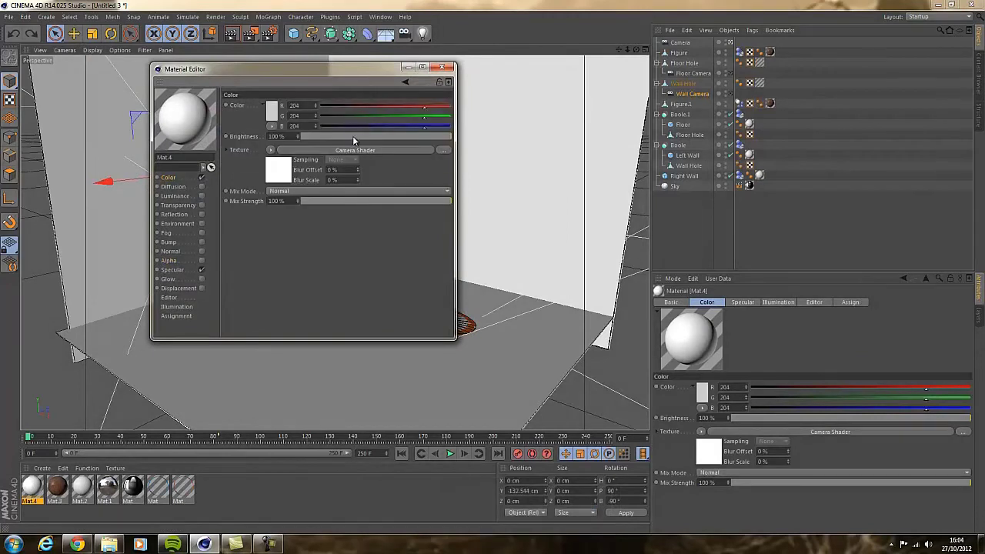
left_click(354, 150)
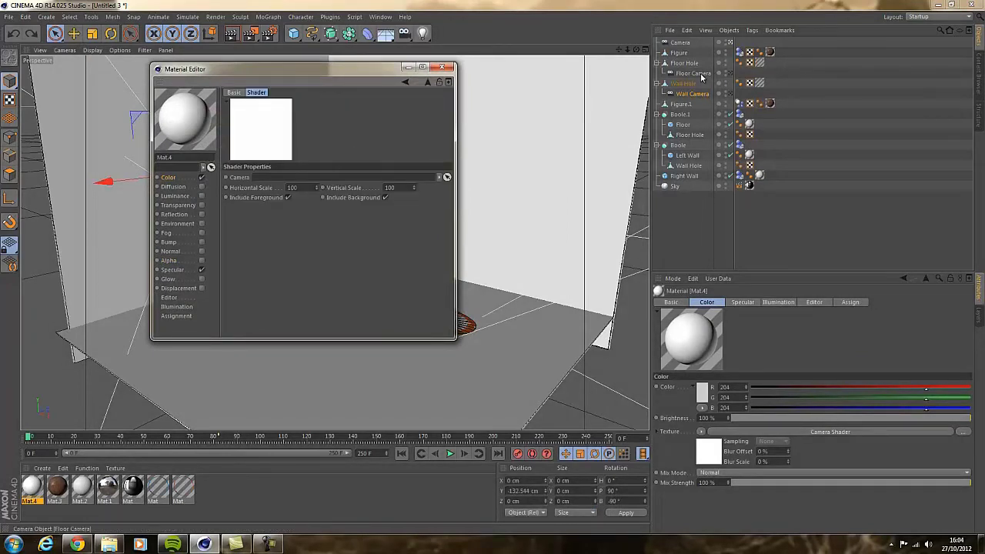
left_click_drag(700, 73, 359, 178)
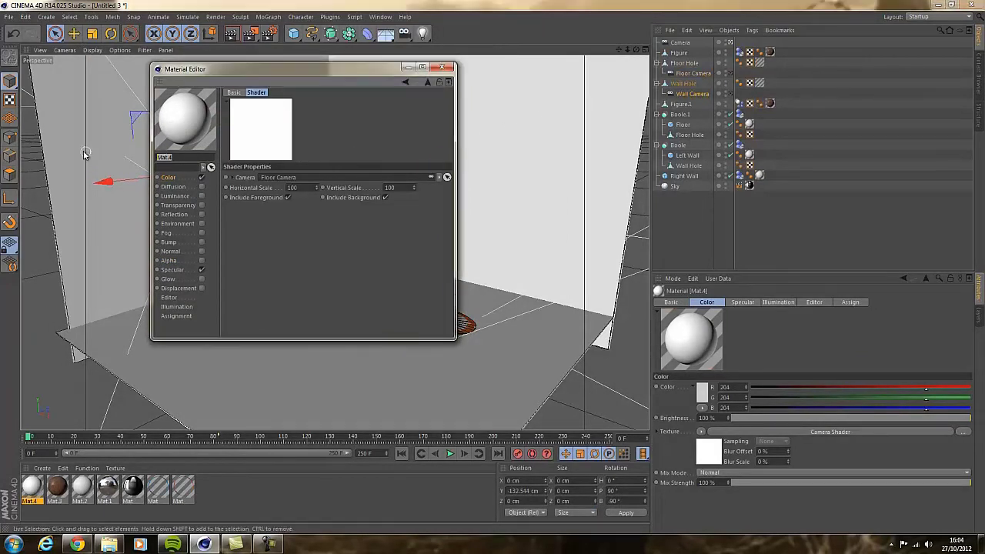
type("Wall")
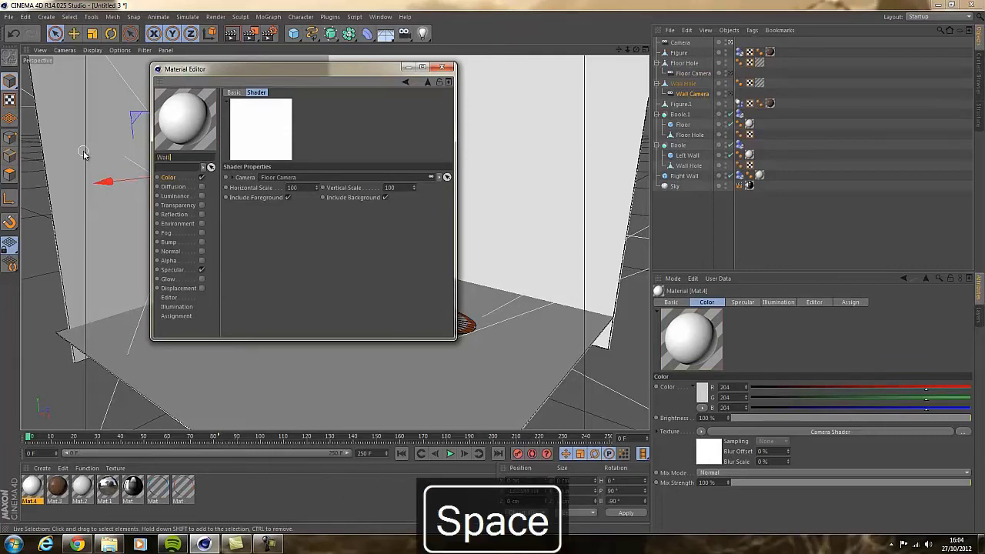
key("BackSpace")
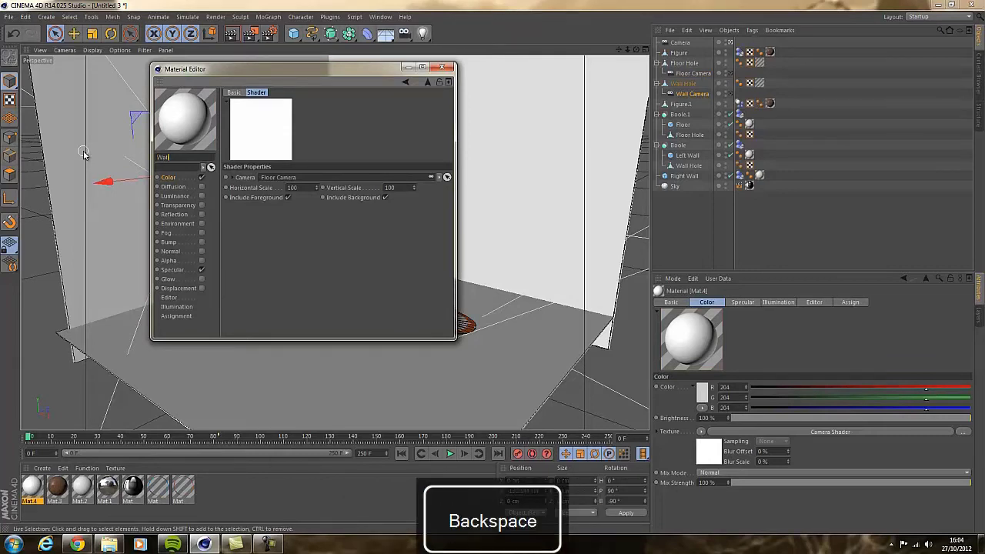
left_click(443, 68)
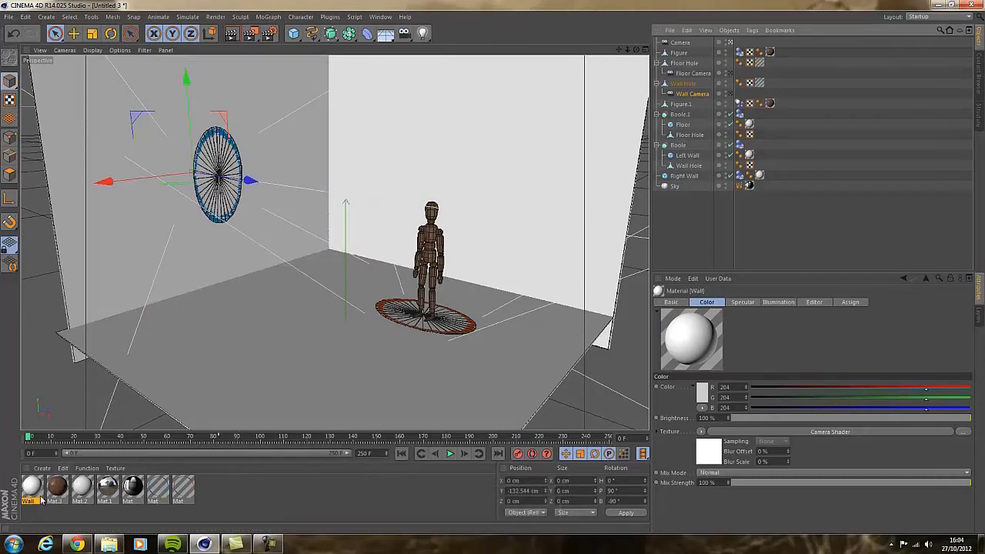
Apply the Wall material to the separate Wall Hole object and duplicate the material.
left_click_drag(723, 62, 687, 85)
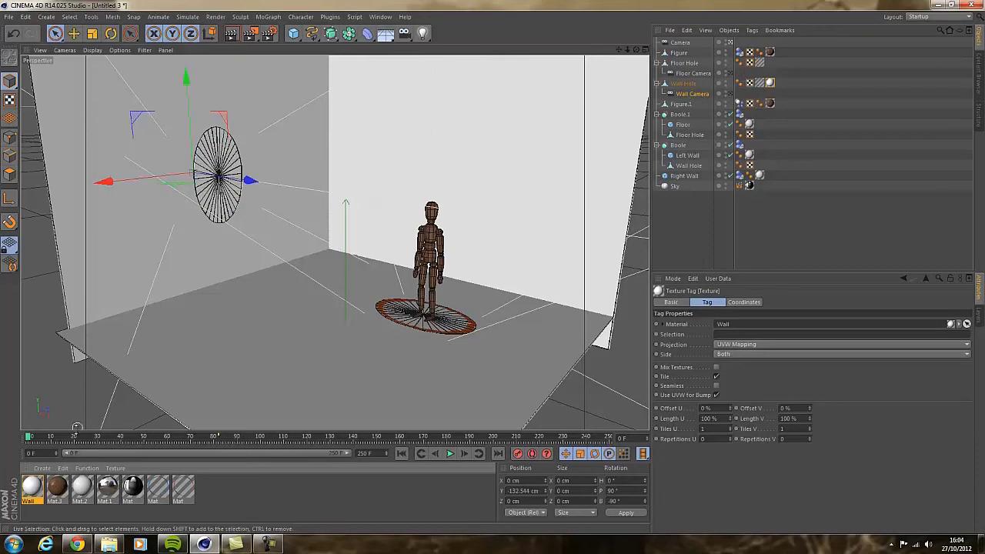
key("ctrl+c")
key("ctrl+v")
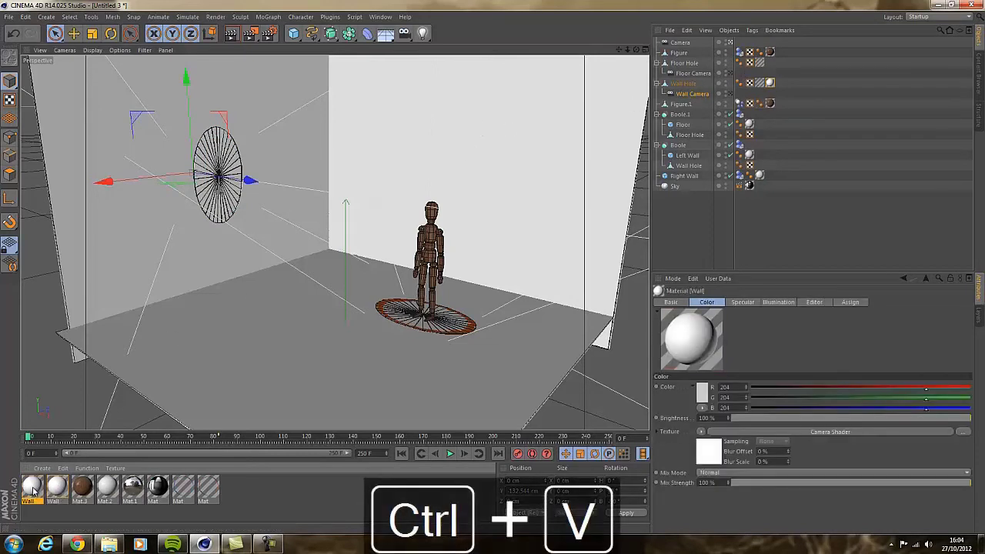
Rename the duplicated Wall material as Floor and assign Wall Camera to its Camera Shader.
double_click(31, 488)
type("Floor")
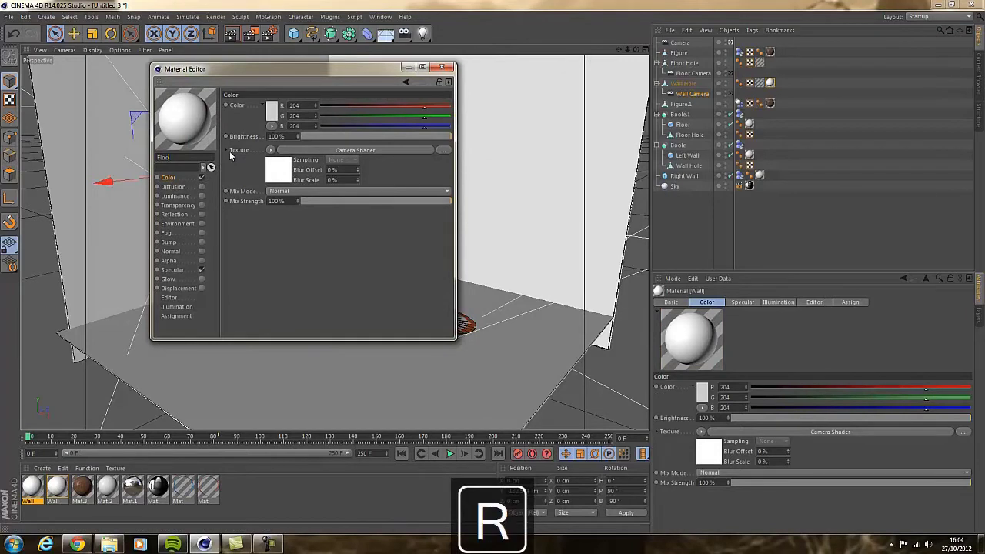
key("Return")
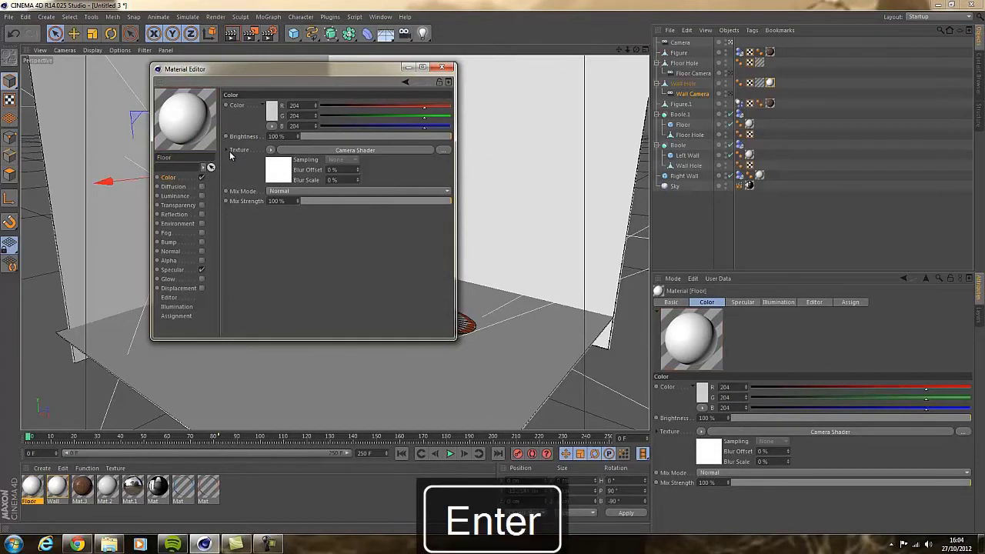
left_click(316, 149)
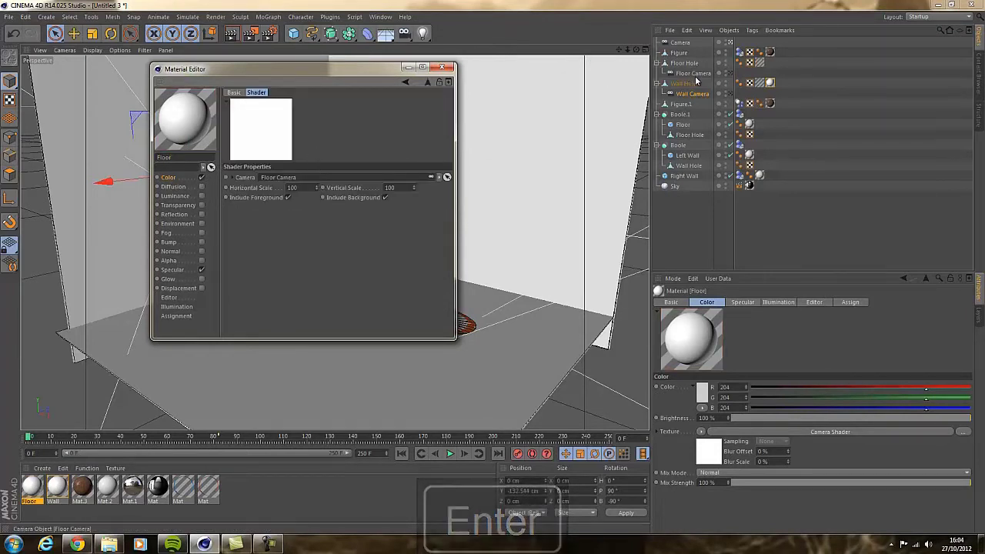
left_click_drag(696, 80, 339, 177)
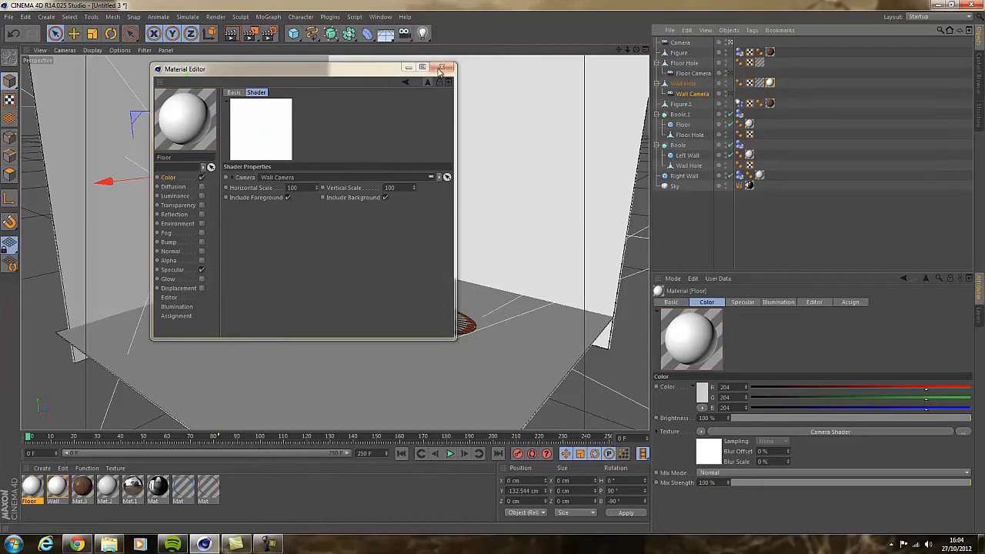
left_click(441, 68)
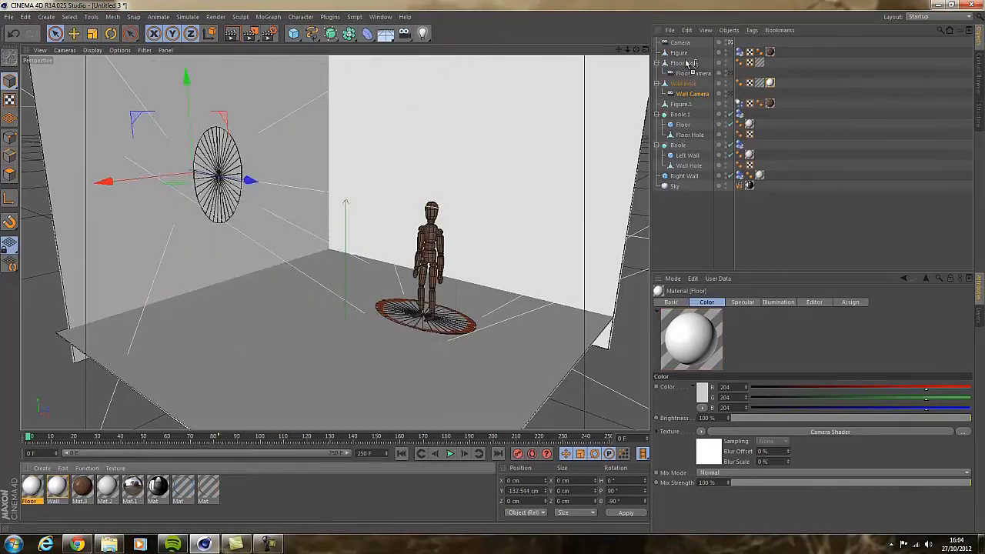
Apply the Floor material to the separate Floor Hole object and render a preview of the view.
left_click_drag(690, 66, 689, 65)
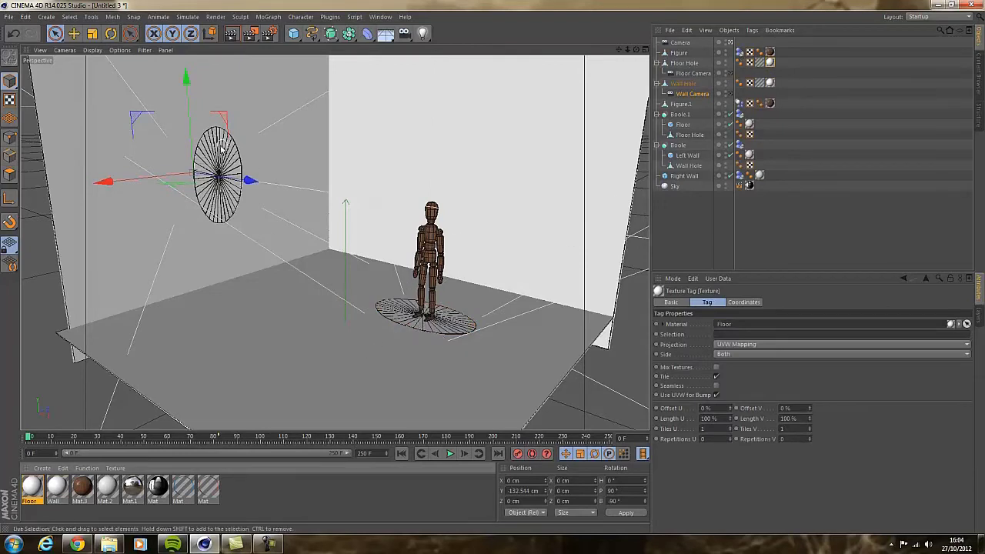
left_click(231, 33)
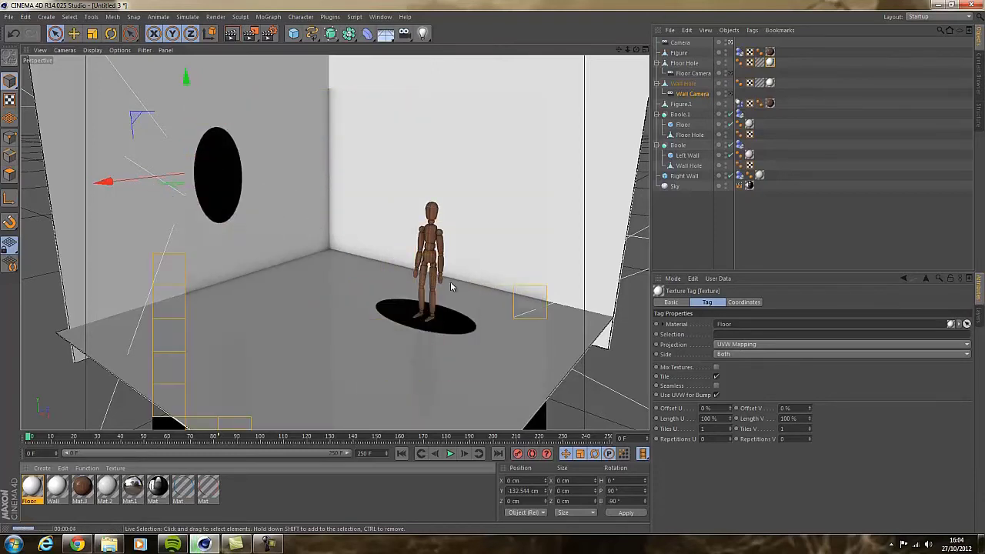
Show all four views, look through Wall Camera and move it into the room through the wall hole, to about Y 22 cm.
left_click(693, 93)
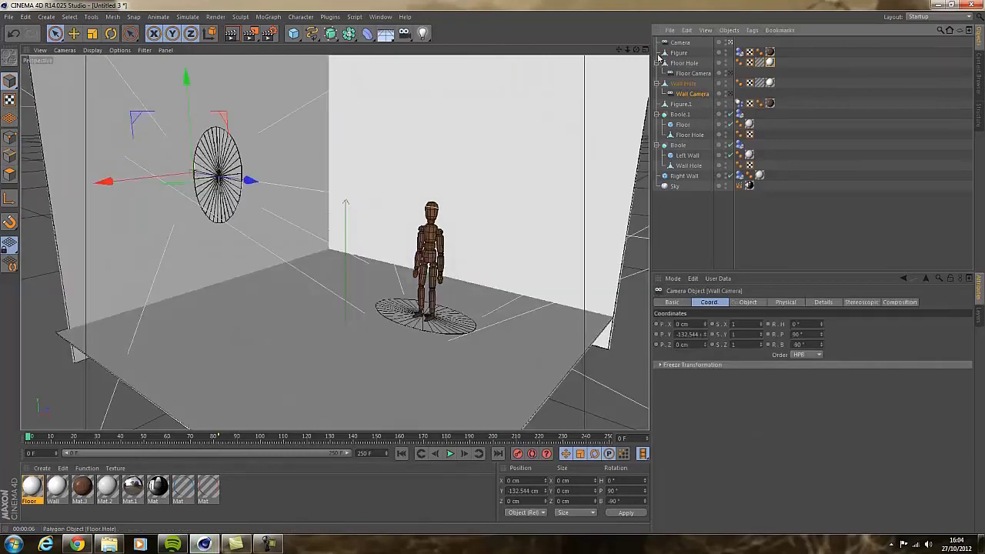
key("F5")
left_click(730, 93)
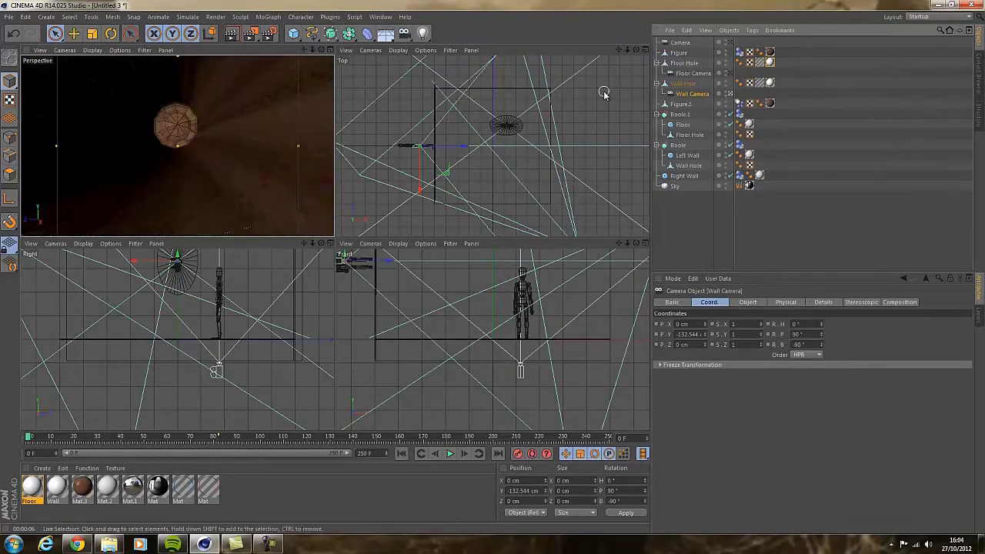
left_click(55, 33)
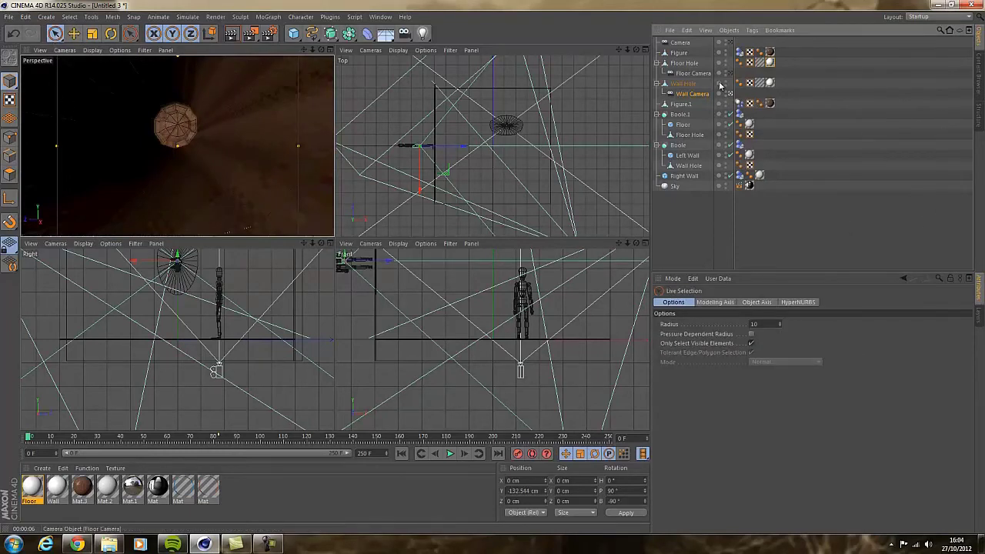
left_click_drag(466, 150, 480, 149)
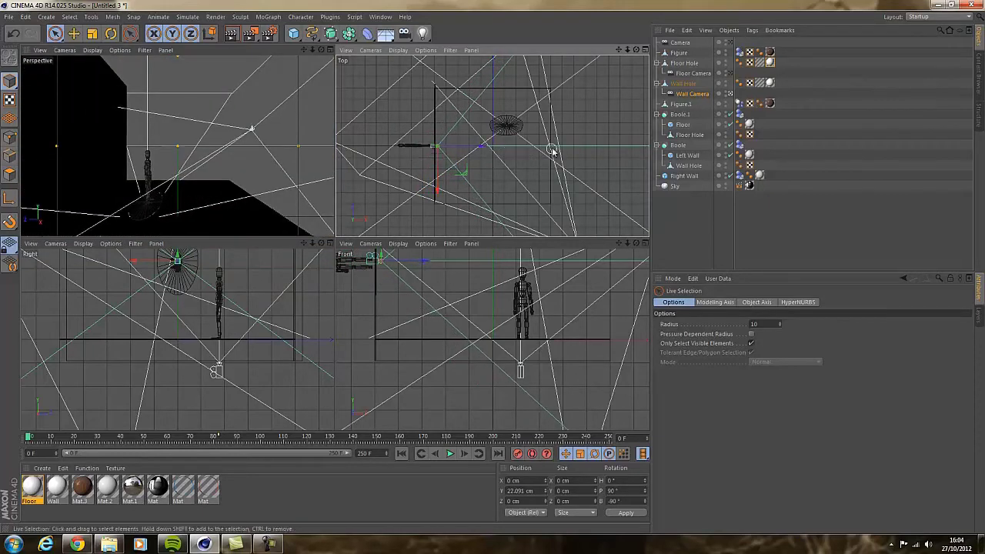
Look through Floor Camera and raise it just above the floor hole, to about Y 11 cm.
left_click(730, 73)
left_click(729, 74)
left_click(682, 73)
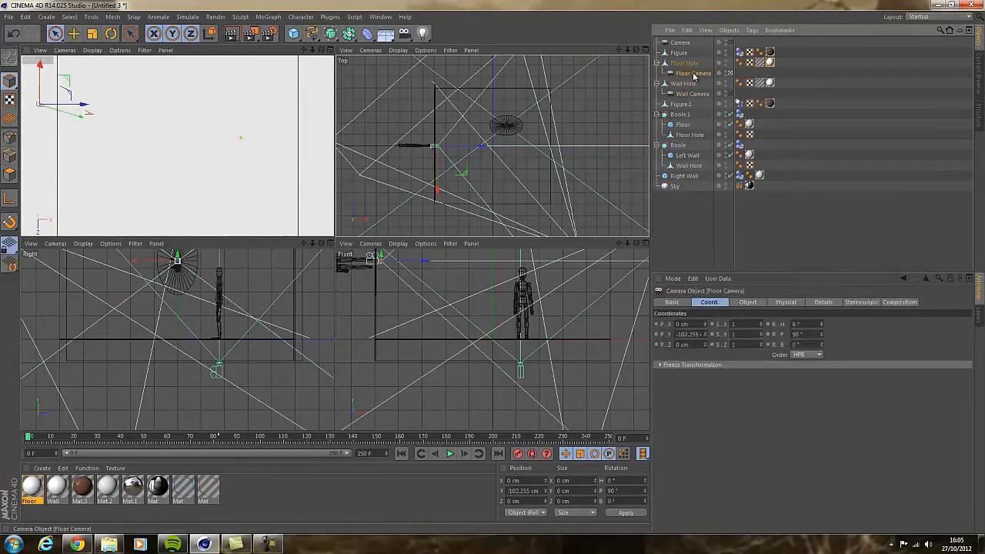
left_click_drag(520, 330, 523, 294)
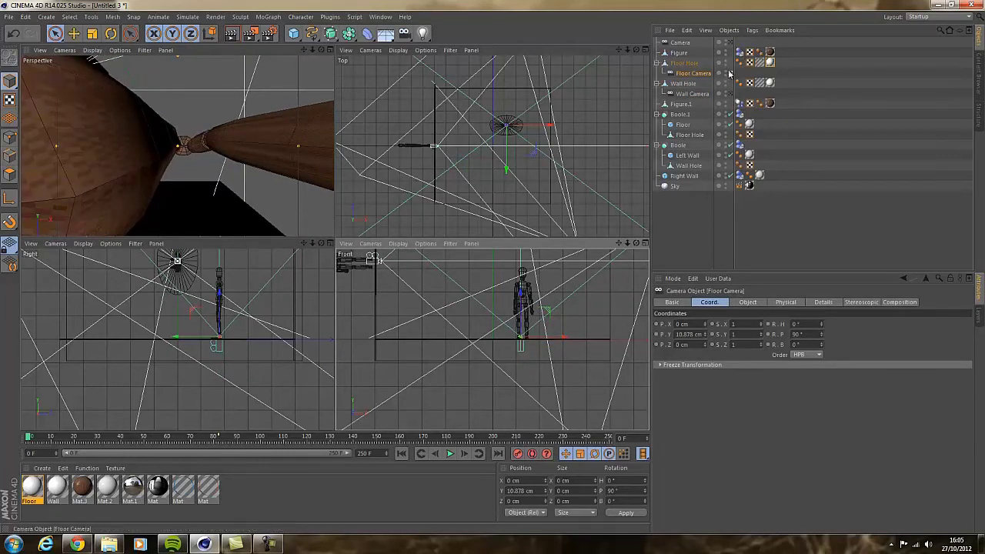
Switch back to the main Camera and render a preview of the perspective view to check both portals.
left_click(731, 43)
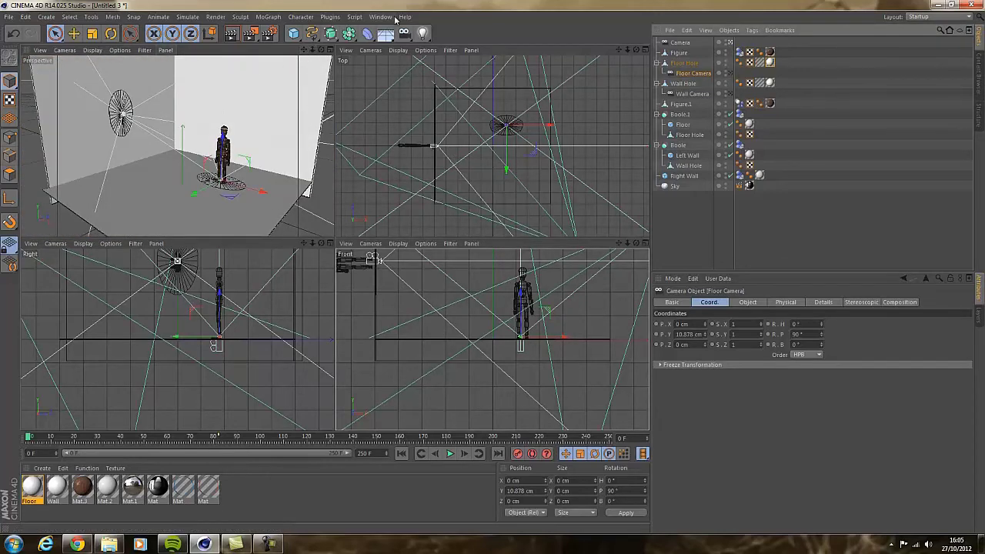
key("ctrl+r")
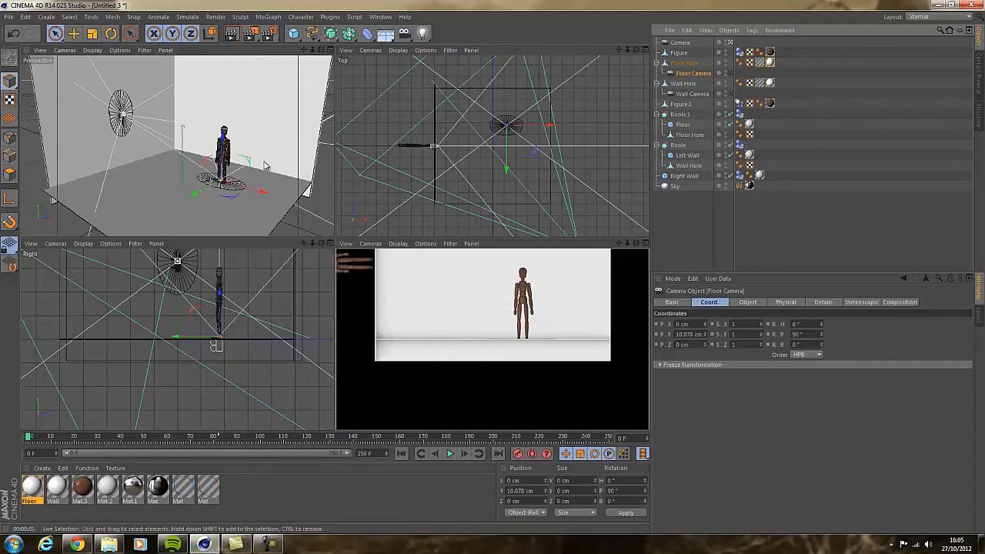
key("ctrl+r")
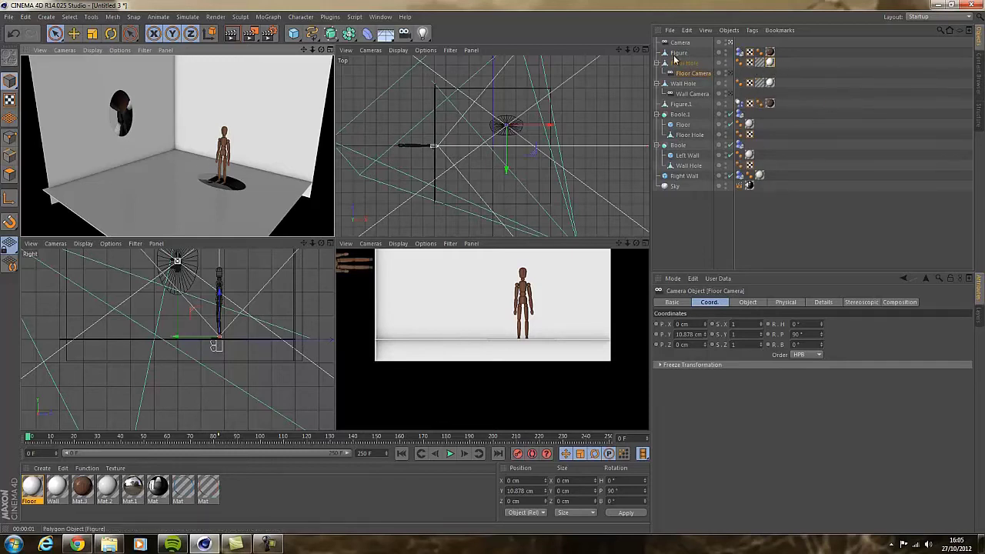
Place the striped Mat texture tags after the camera materials on Floor Hole and Wall Hole, and render the perspective view.
left_click(760, 83)
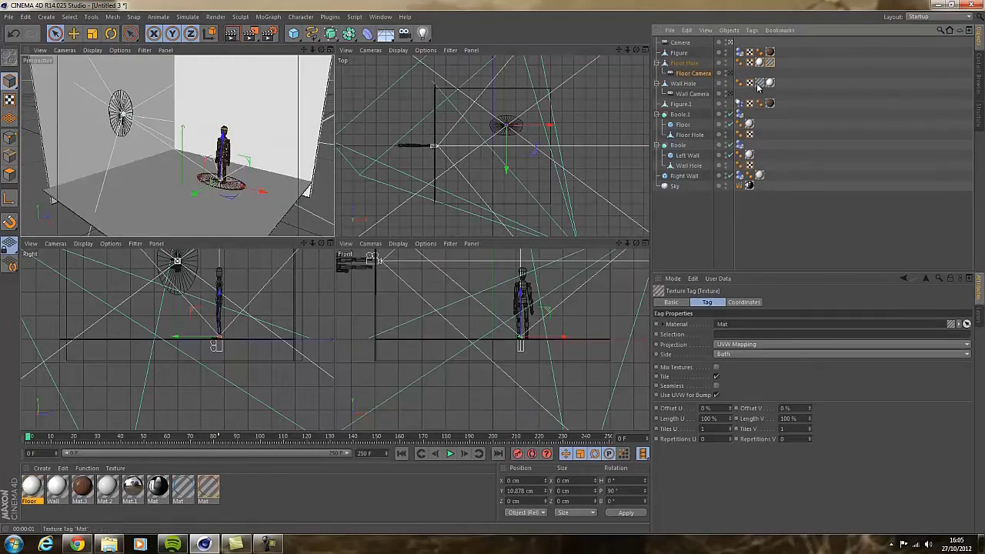
left_click(231, 33)
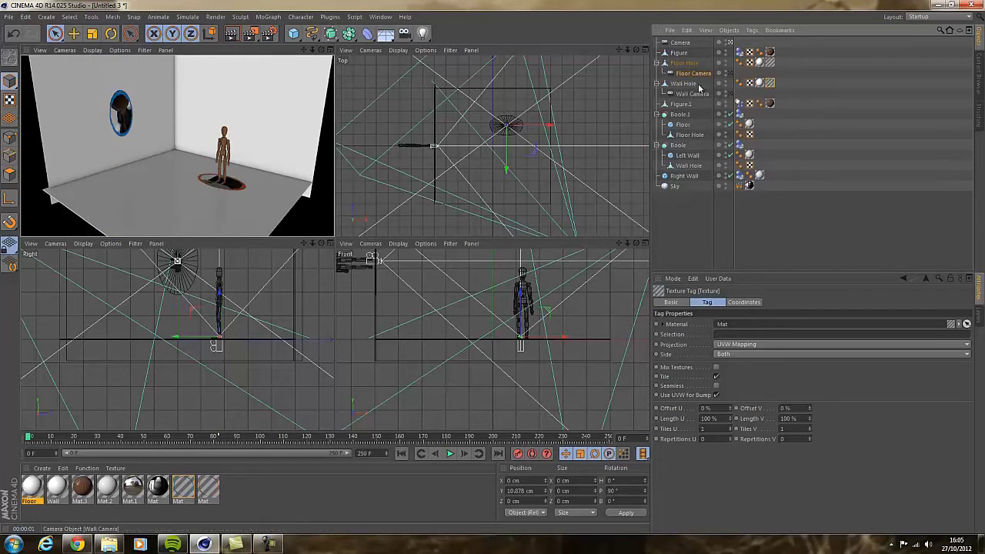
left_click(659, 83)
left_click(658, 62)
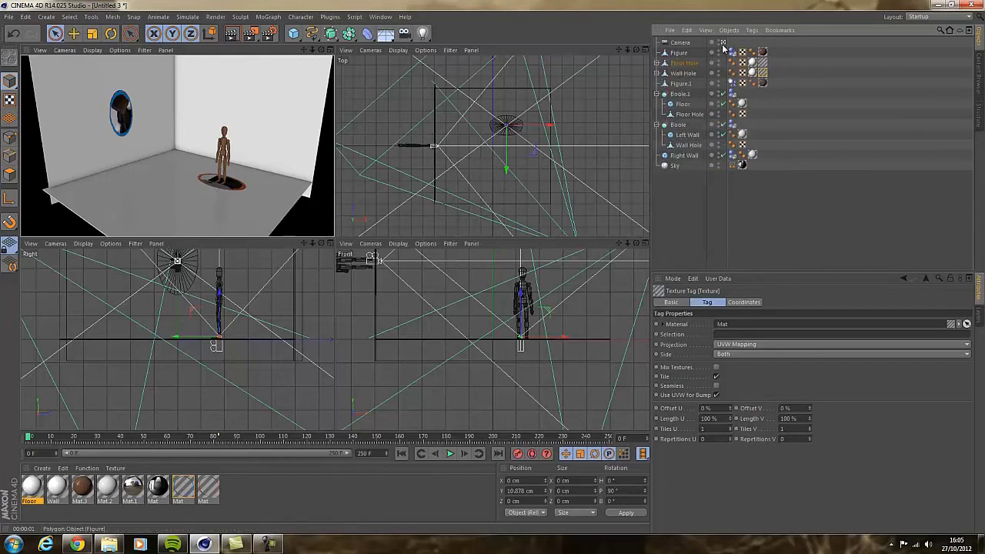
left_click(658, 73)
left_click(658, 73)
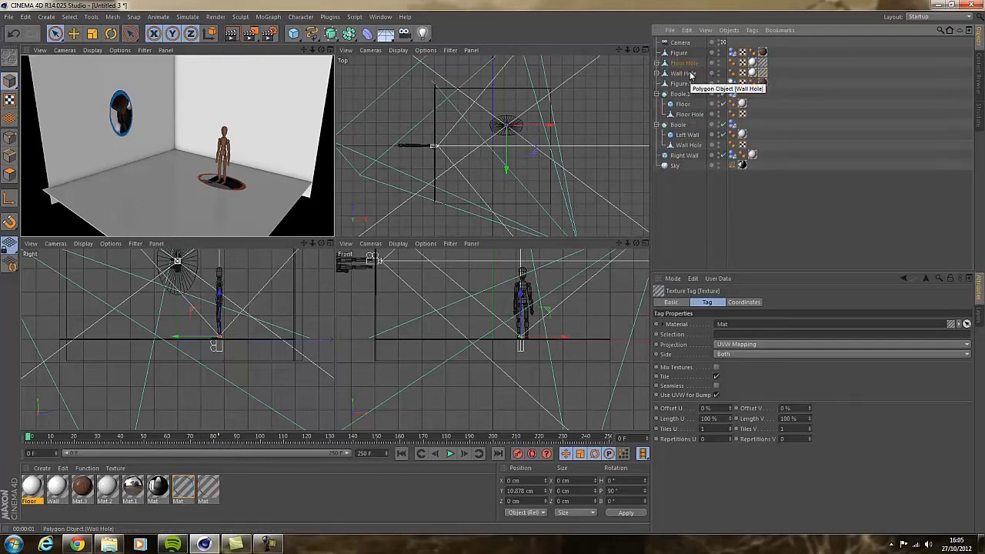
Move Floor Camera and Wall Camera out of their hole objects to the top level of the object hierarchy.
left_click(658, 73)
left_click(658, 62)
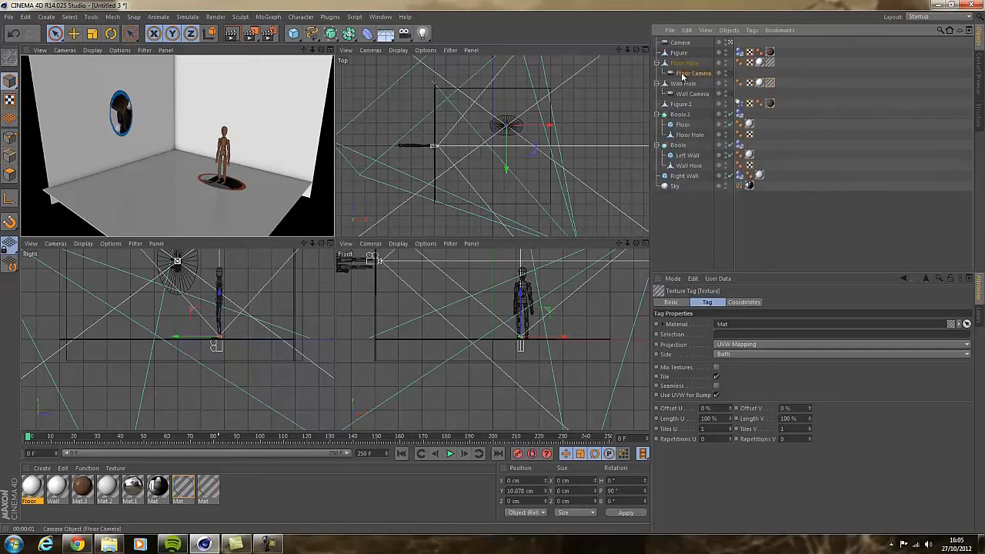
mouse_move(682, 75)
left_mouse_down()
mouse_move(687, 62)
mouse_move(680, 81)
left_mouse_up()
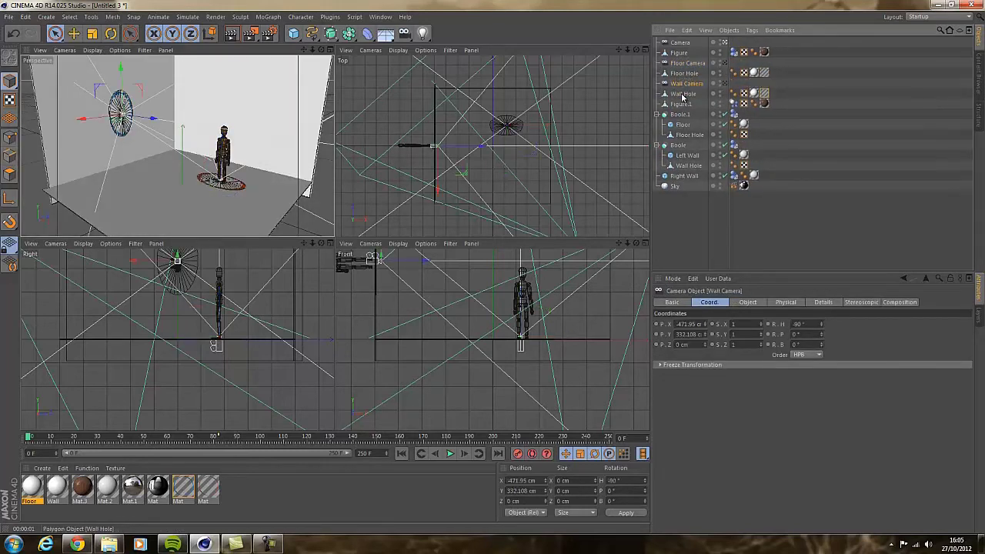
Keyframe the scale of the separate Floor Hole and Wall Hole objects at 0 on all axes at frame 50.
left_click(684, 95)
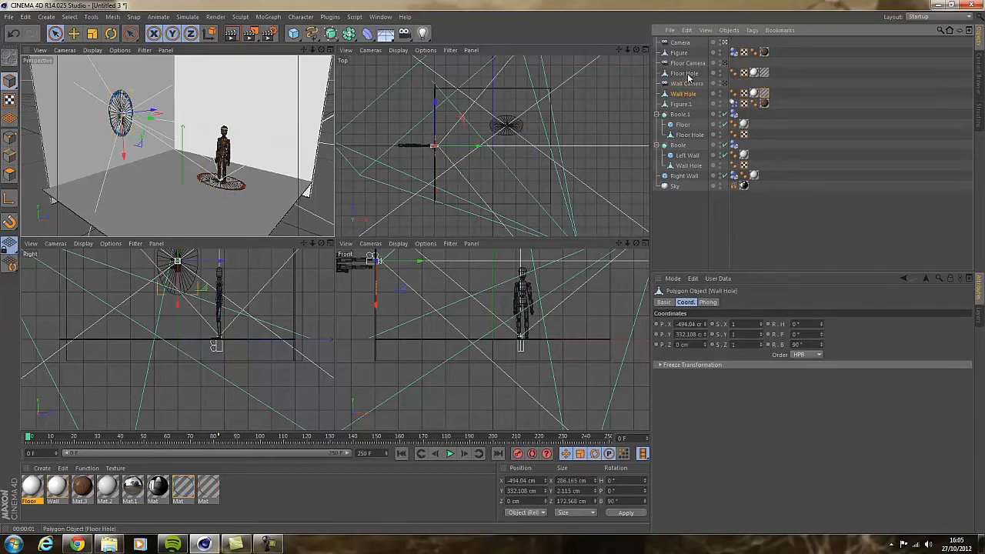
left_click(686, 74, "ctrl")
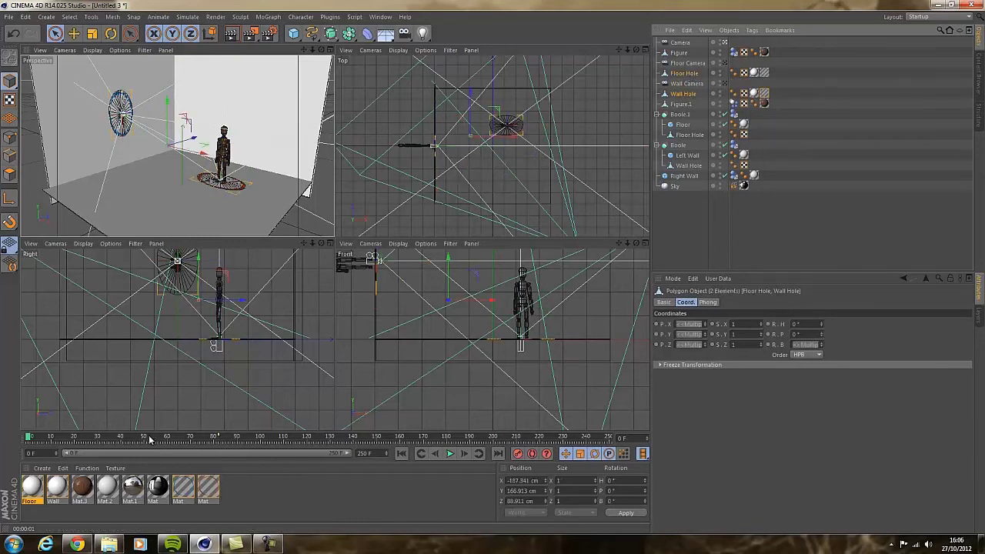
mouse_move(151, 438)
left_mouse_down()
mouse_move(173, 437)
mouse_move(152, 437)
left_mouse_up()
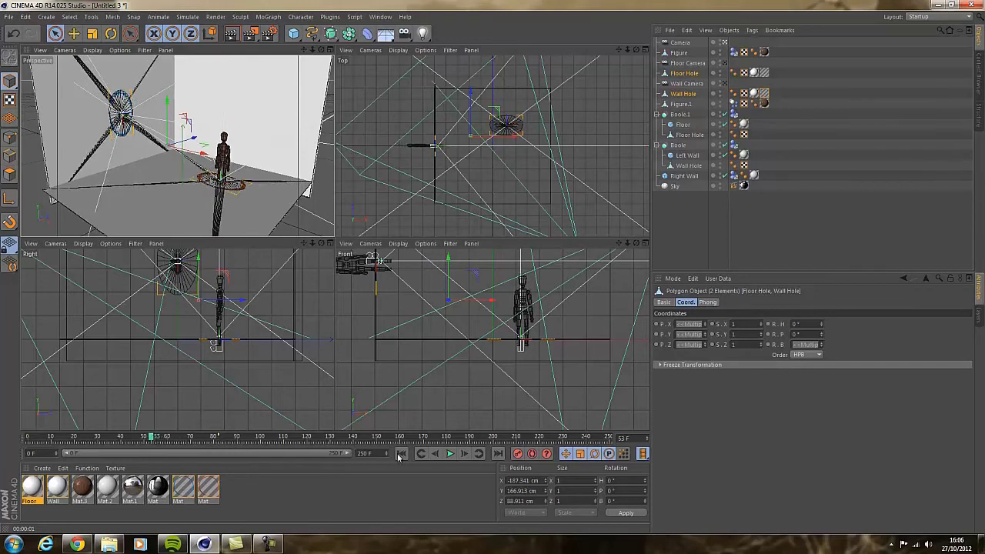
left_click(437, 455)
left_click(437, 454)
left_click(438, 455)
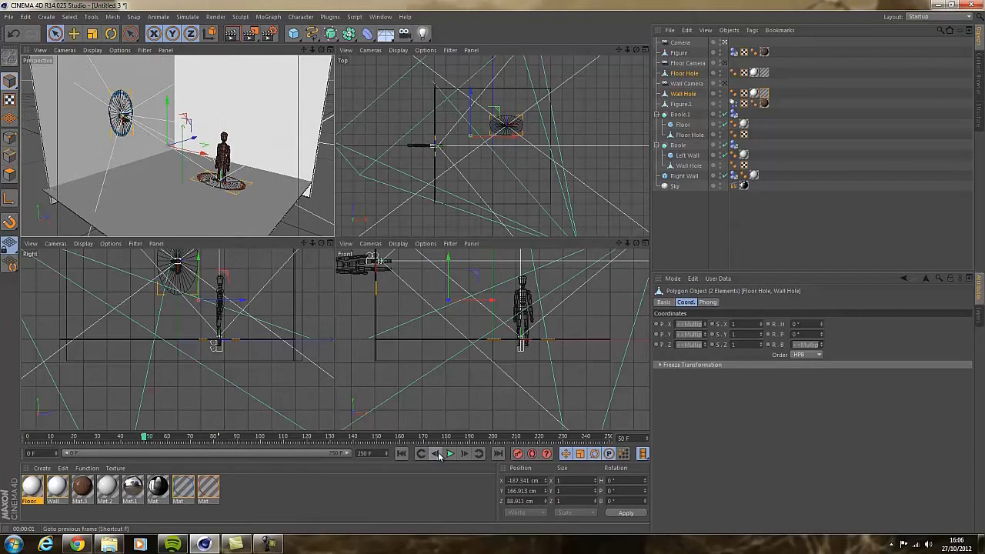
left_click(713, 324, "ctrl")
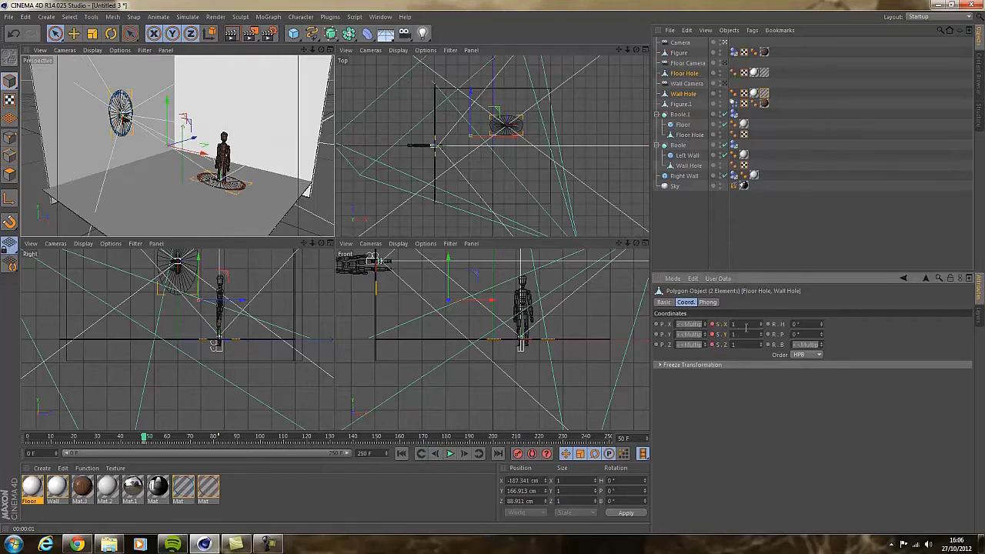
type("0")
key("Return")
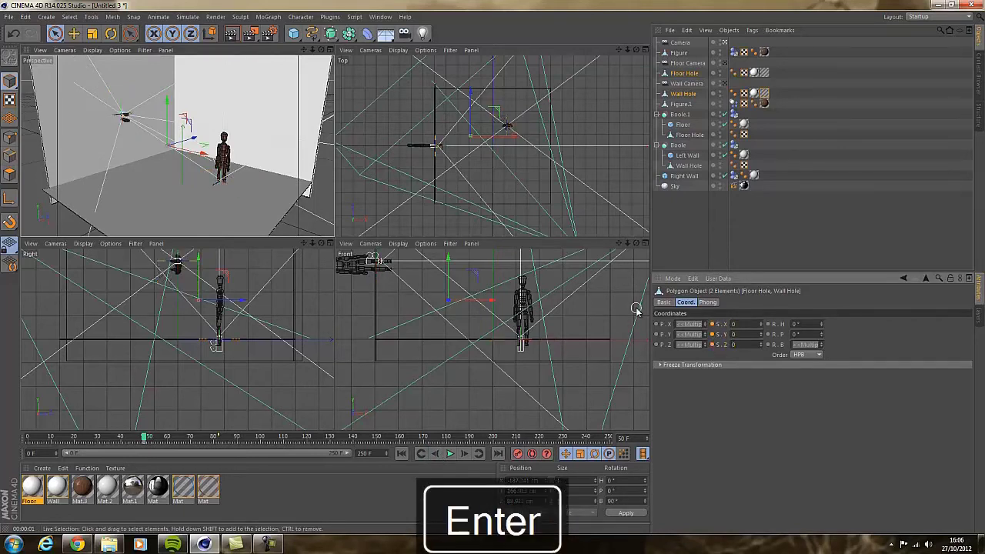
left_click(713, 334, "ctrl")
left_click(713, 344, "ctrl")
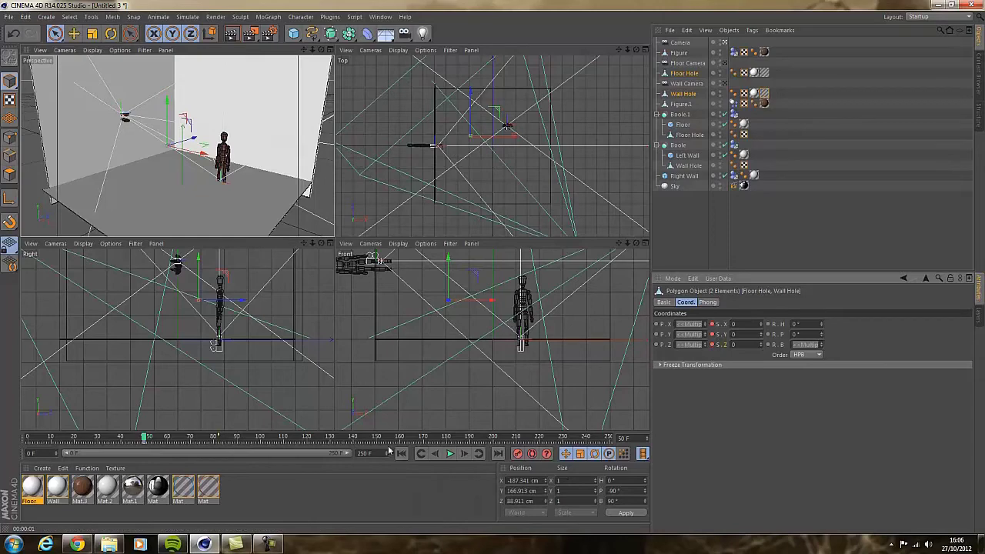
Keyframe the scale of both hole objects at 1 on all axes at frame 60, scrub through the growth and return to frame 0.
double_click(464, 454)
double_click(464, 454)
double_click(463, 454)
double_click(463, 454)
left_click(463, 454)
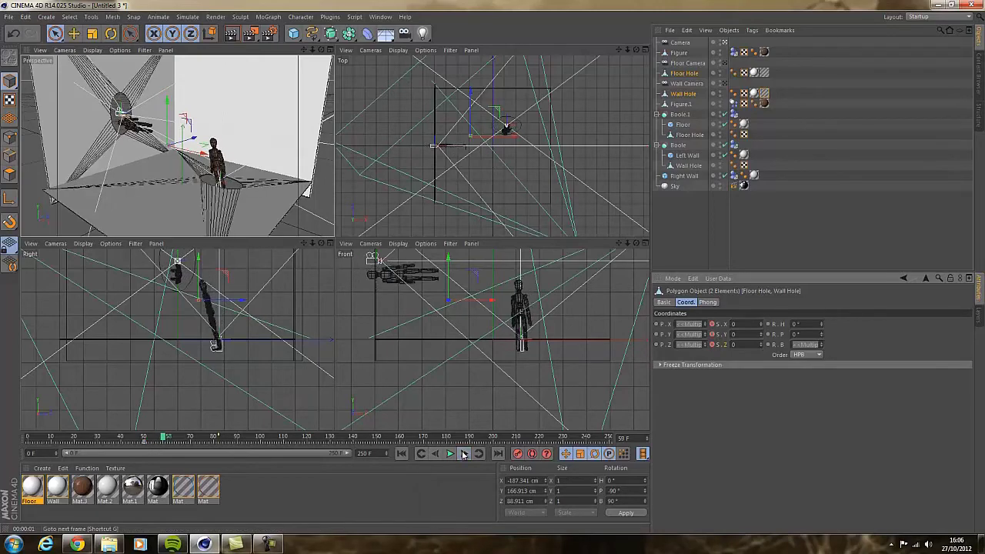
left_click(463, 454)
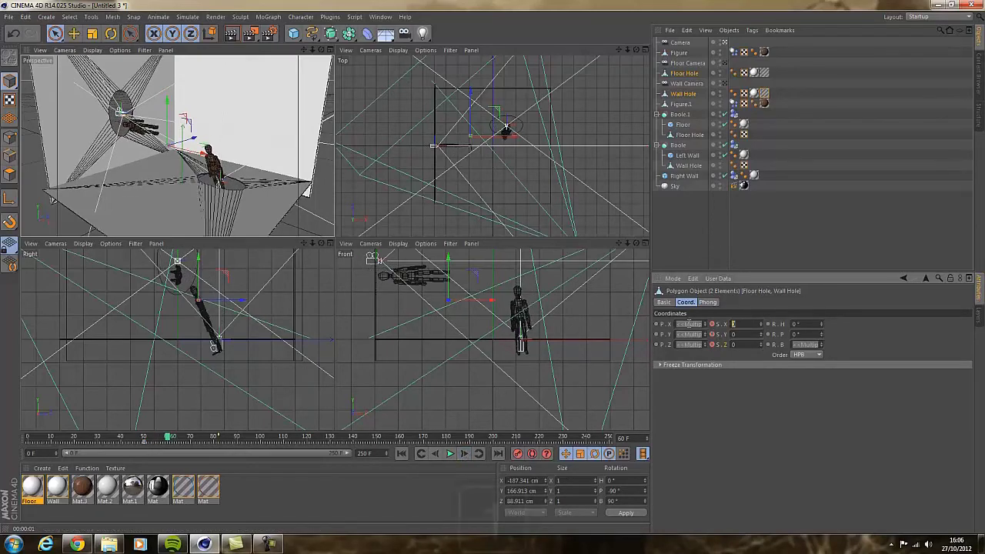
type("1")
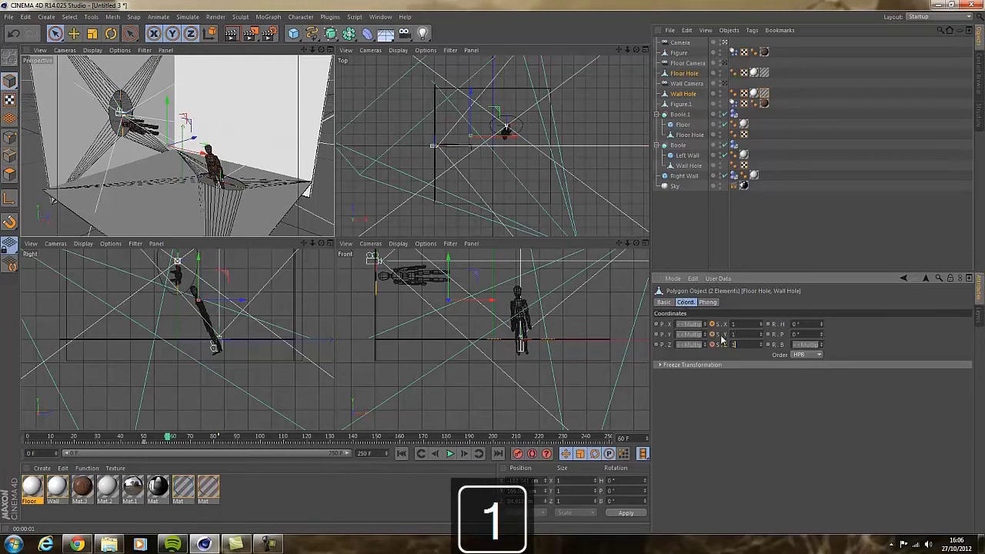
key("Return")
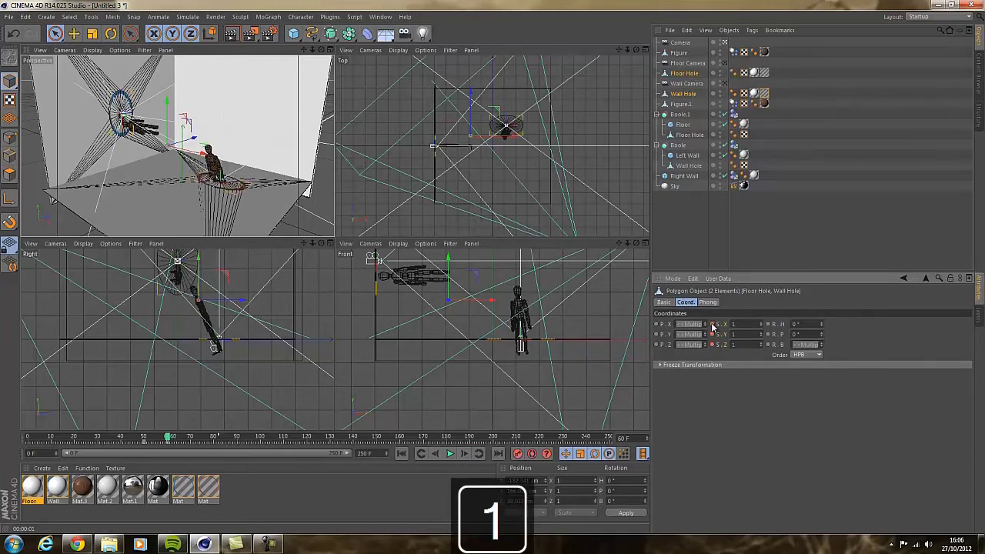
left_click_drag(169, 437, 153, 439)
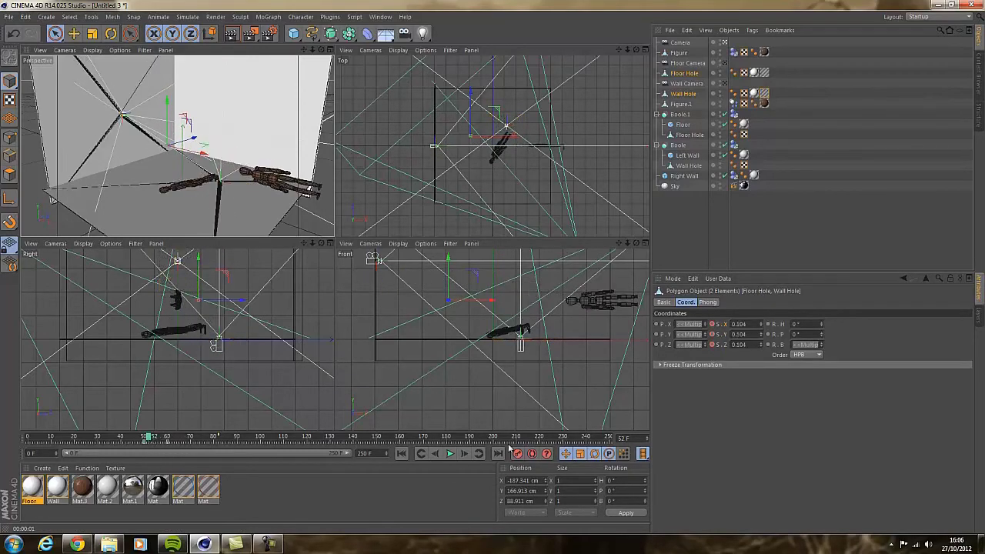
left_click(401, 453)
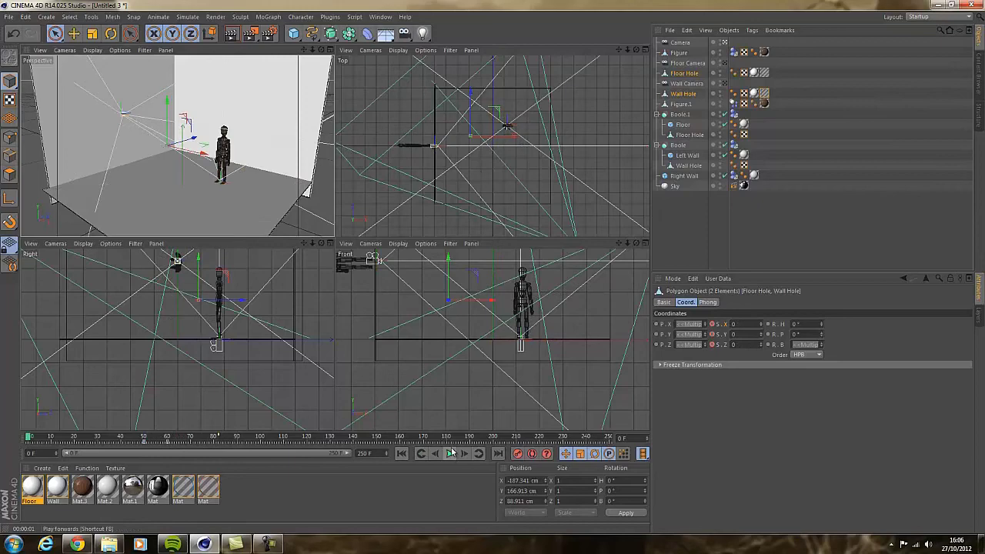
Enlarge the perspective view, play the portal animation through to about frame 95 and return to frame 0.
left_click(329, 50)
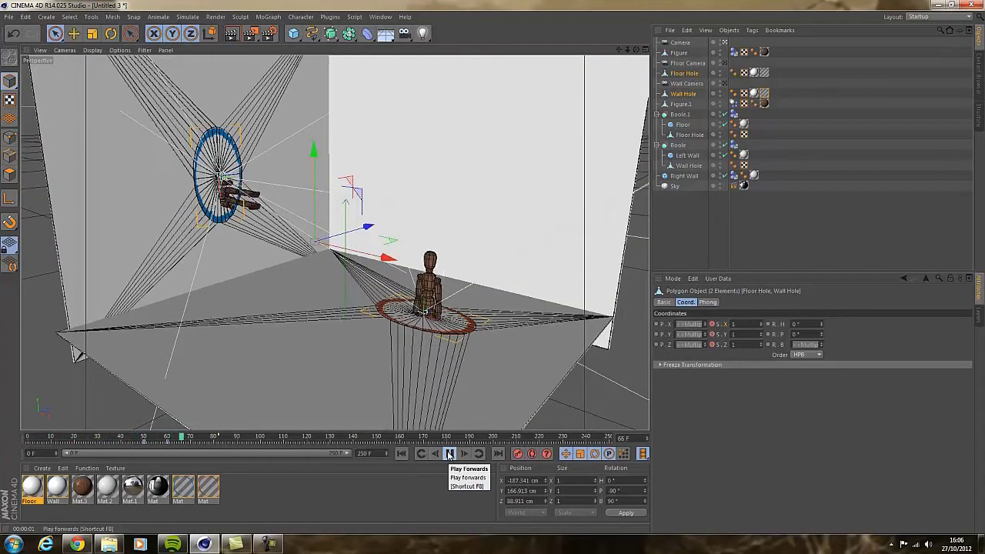
left_click(450, 454)
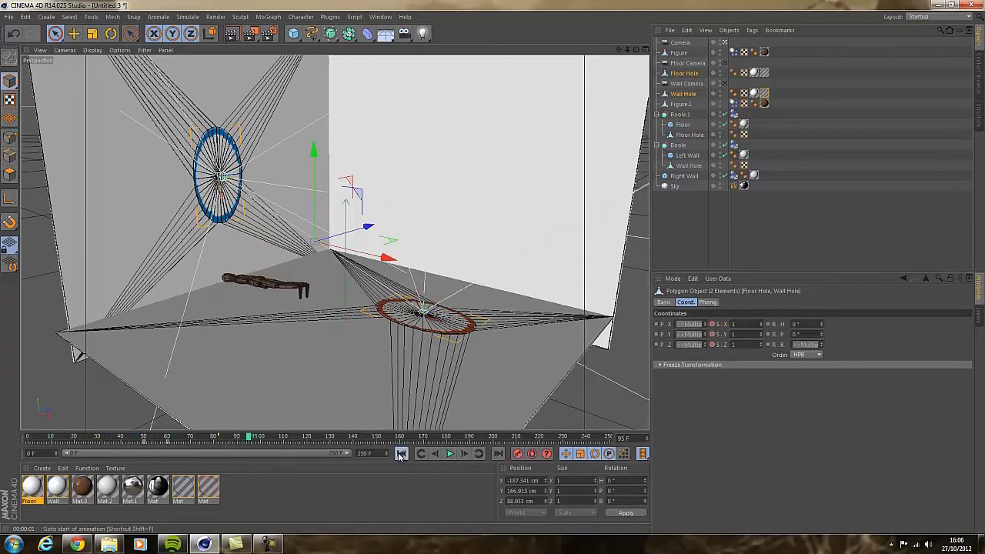
left_click(401, 453)
Replay the animation, rendering the perspective view at frames 65 and 74, and return to frame 0.
left_click(449, 454)
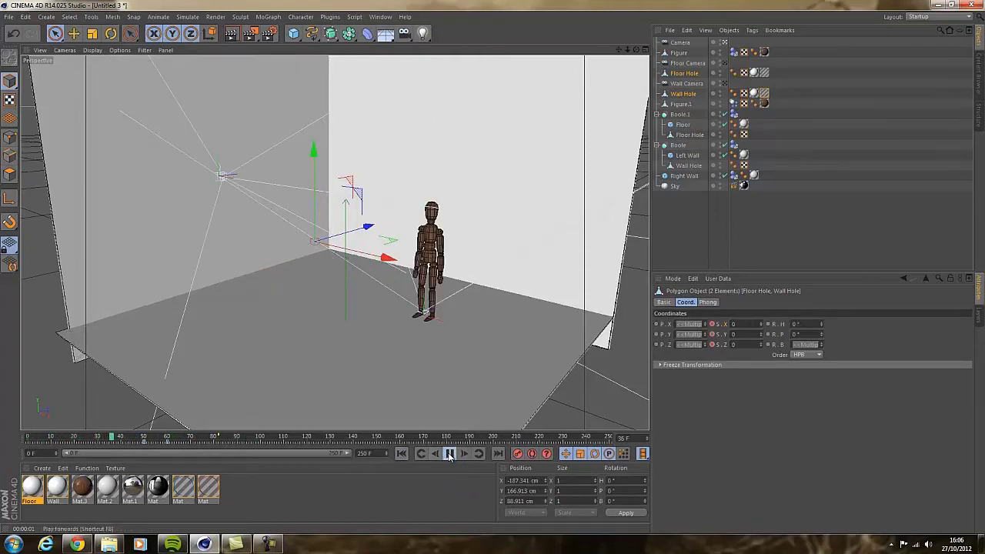
left_click(450, 453)
key("ctrl+r")
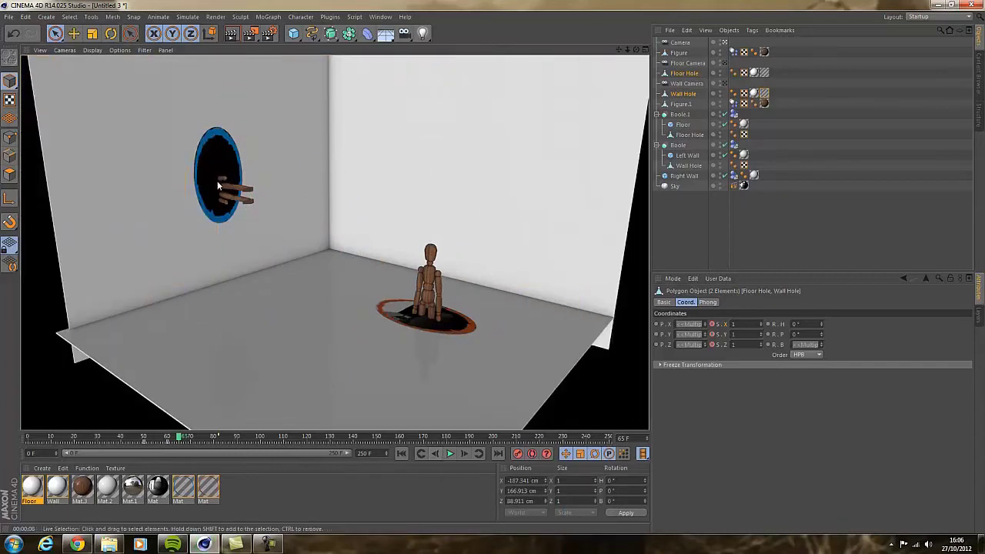
left_click(451, 453)
key("ctrl+r")
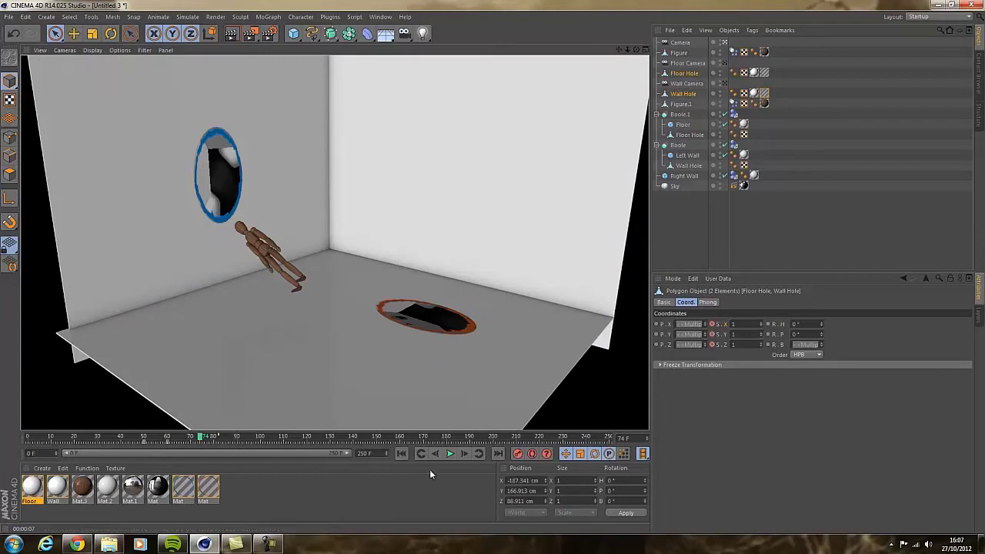
left_click(402, 453)
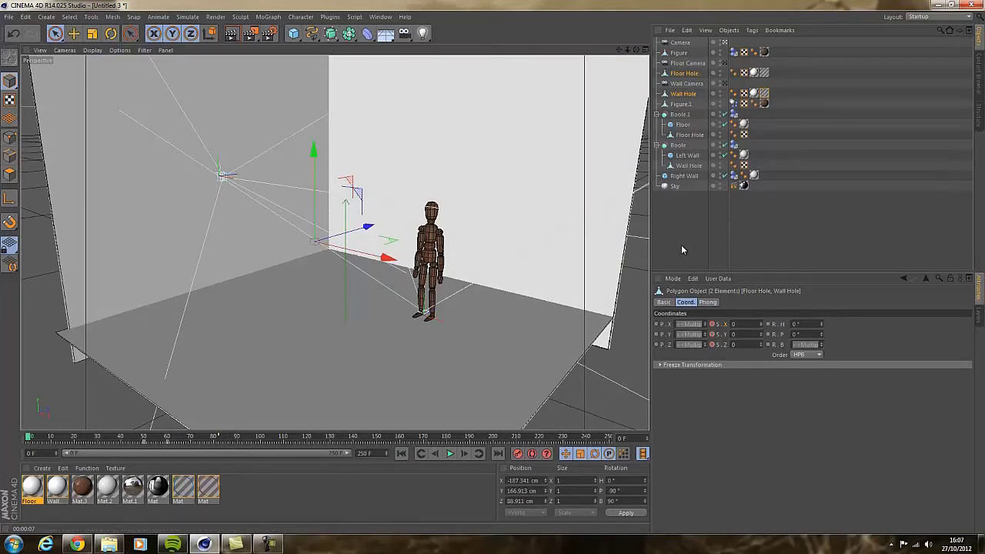
Collapse the Boole and Boole.1 groups in the object hierarchy and clear the object selection.
left_click(655, 144)
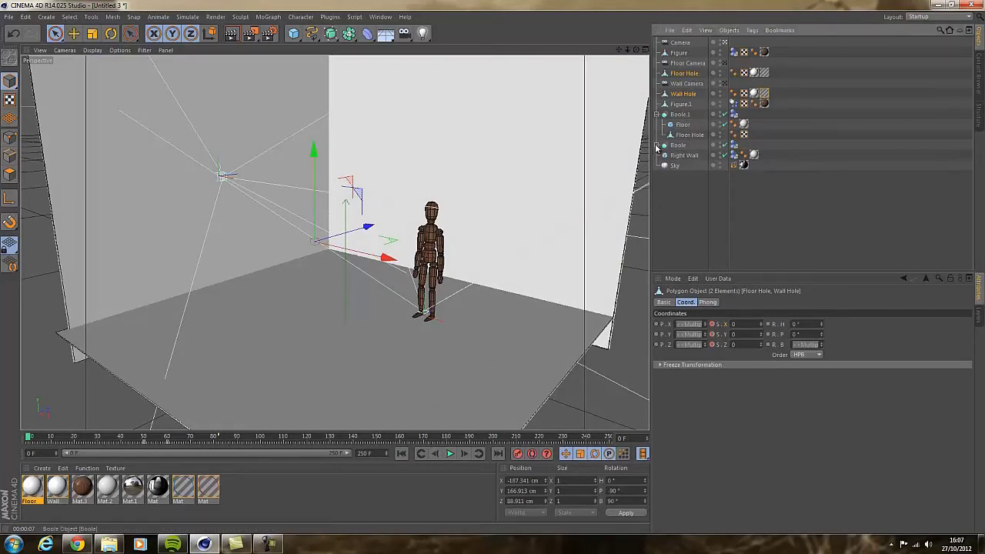
left_click(658, 114)
left_click(683, 185)
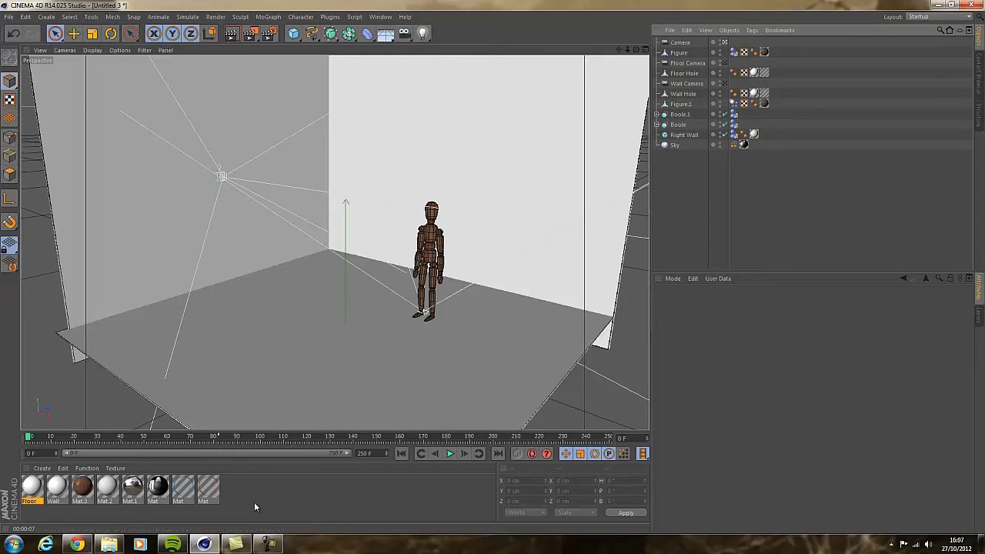
Switch to Chrome and examine the Portal Gun 3D model page on The Free 3D Models.
mouse_move(77, 543)
left_click(77, 544)
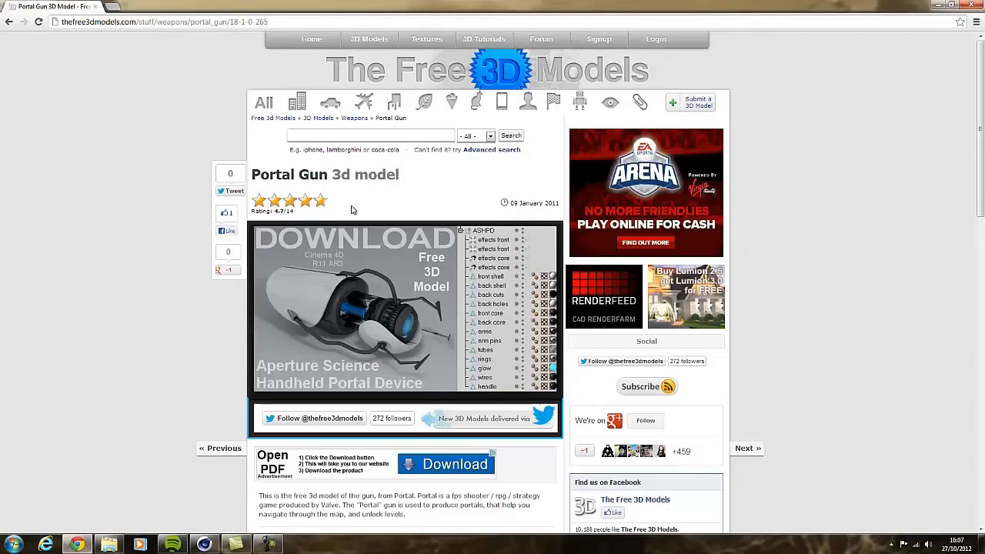
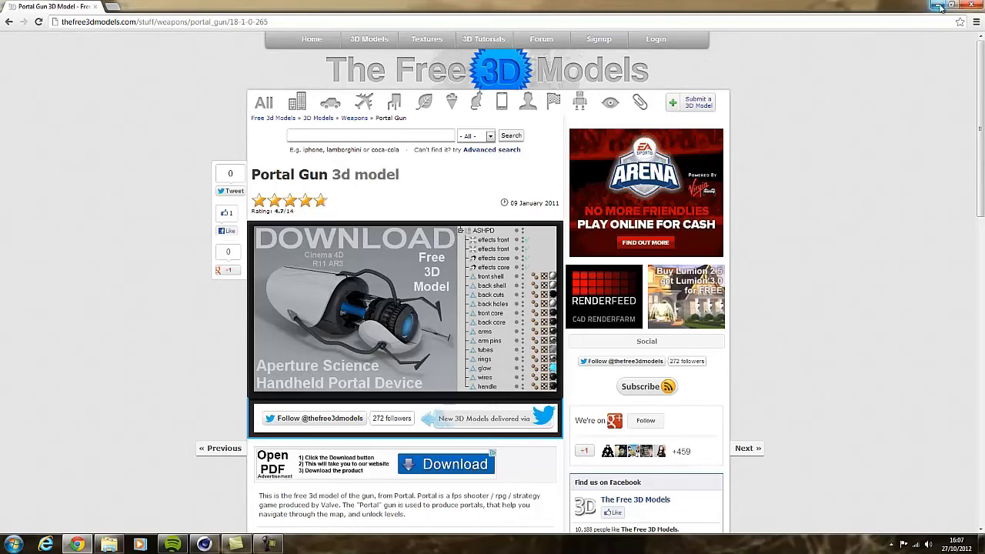
left_click(268, 543)
Import Portal Gun Download OBJ.obj from the portal gun folder in the Pictures library, at a scale of 1 centimeter.
left_click(108, 544)
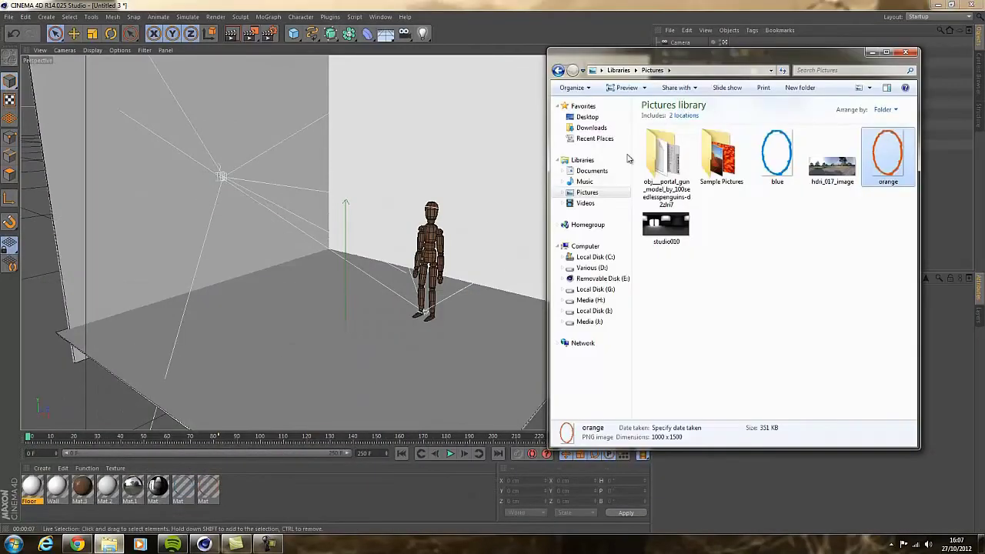
double_click(678, 178)
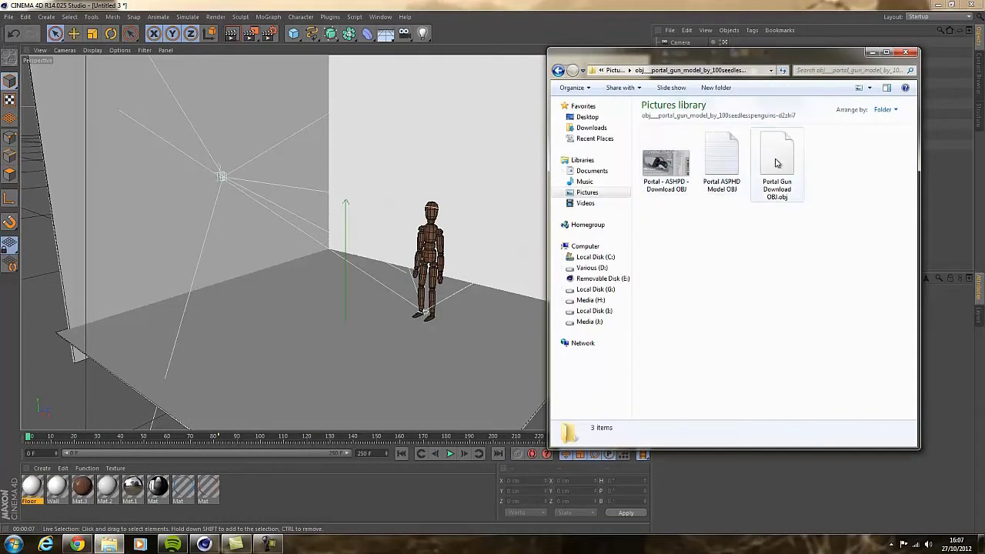
left_click_drag(776, 168, 424, 116)
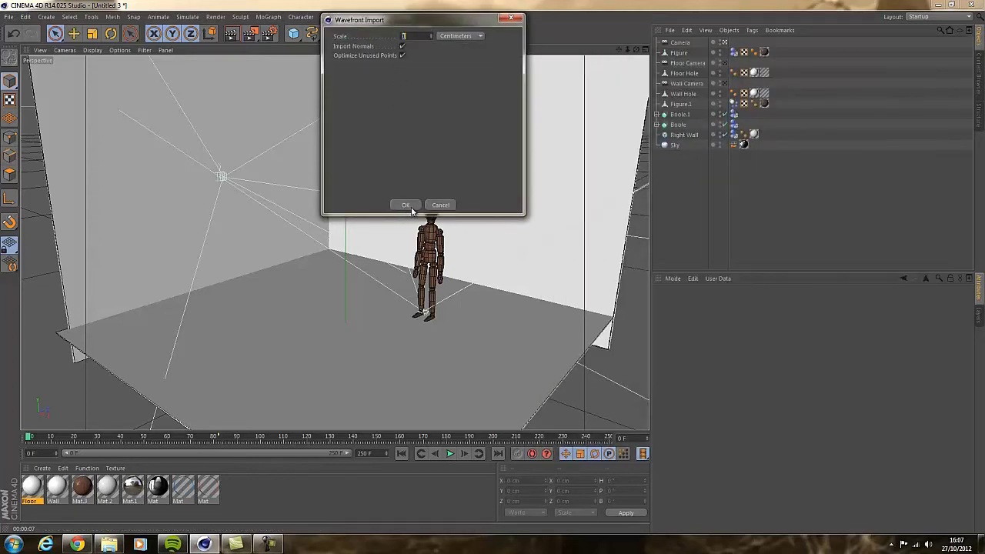
left_click(406, 205)
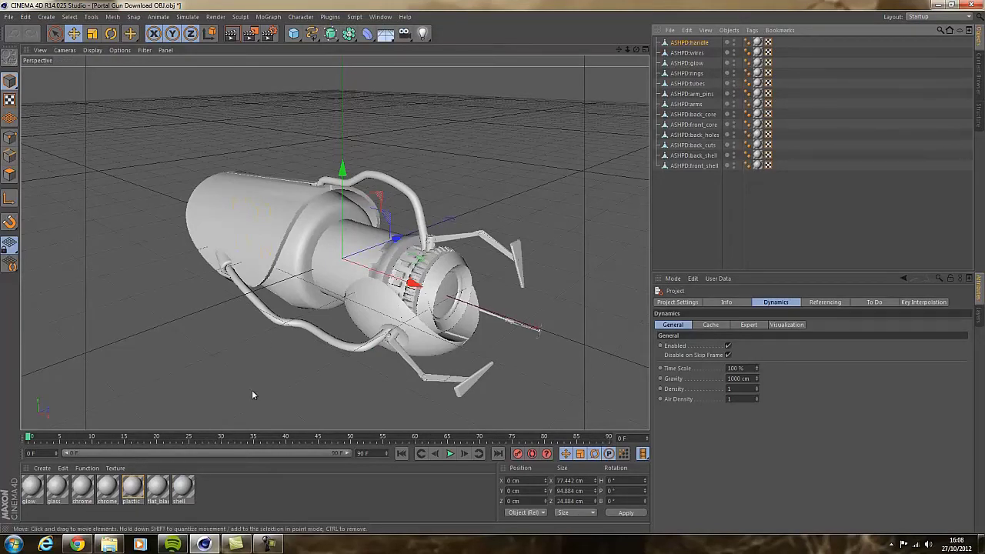
Delete the material tag from ASHPD:front_shell and check the gun's colours in the reference picture on the Portal Gun page in Chrome.
left_click(757, 165)
key("Delete")
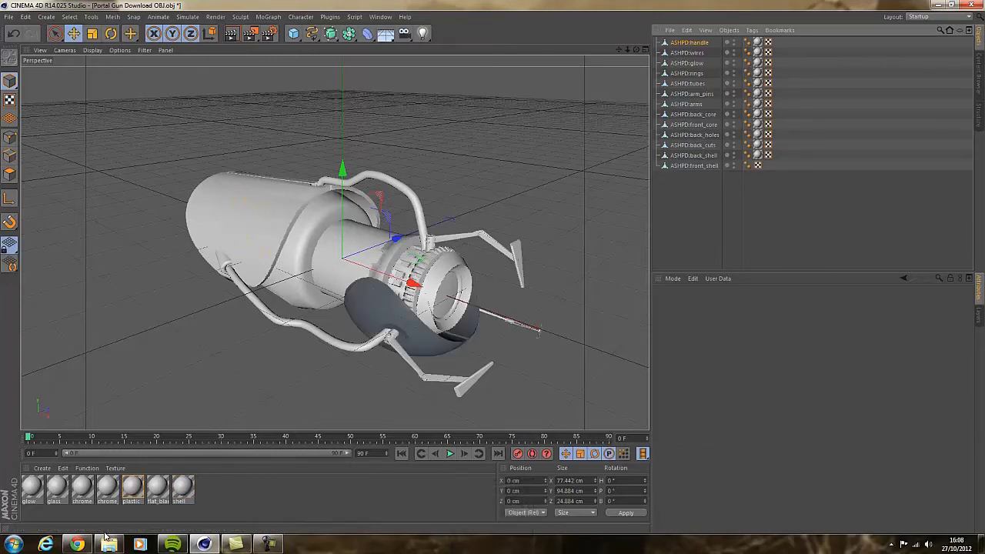
left_click(77, 545)
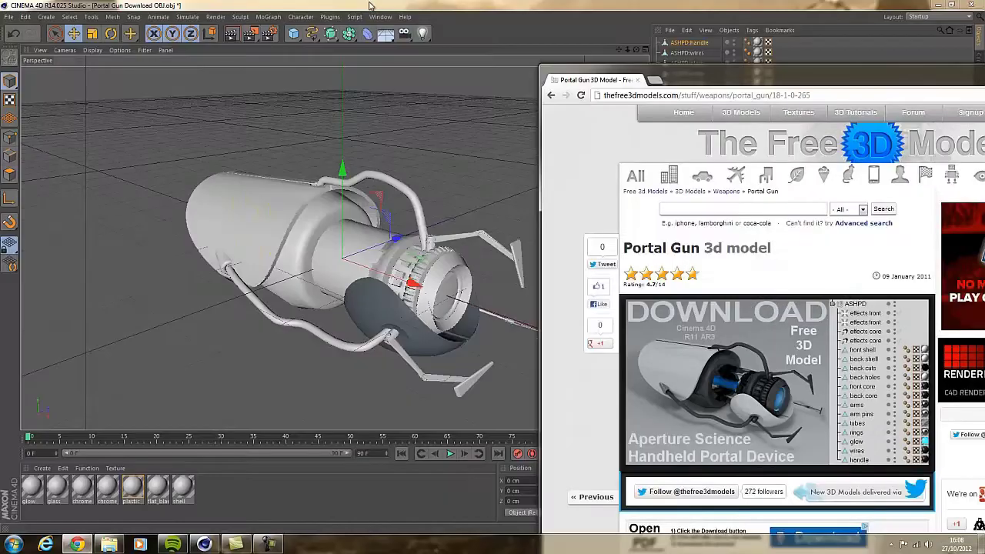
left_click_drag(708, 79, 738, 28)
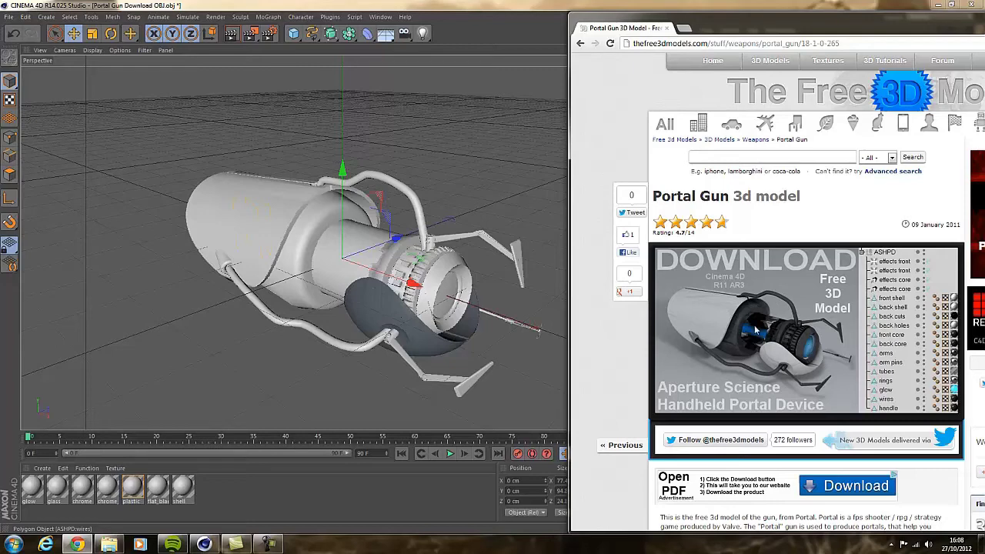
double_click(890, 16)
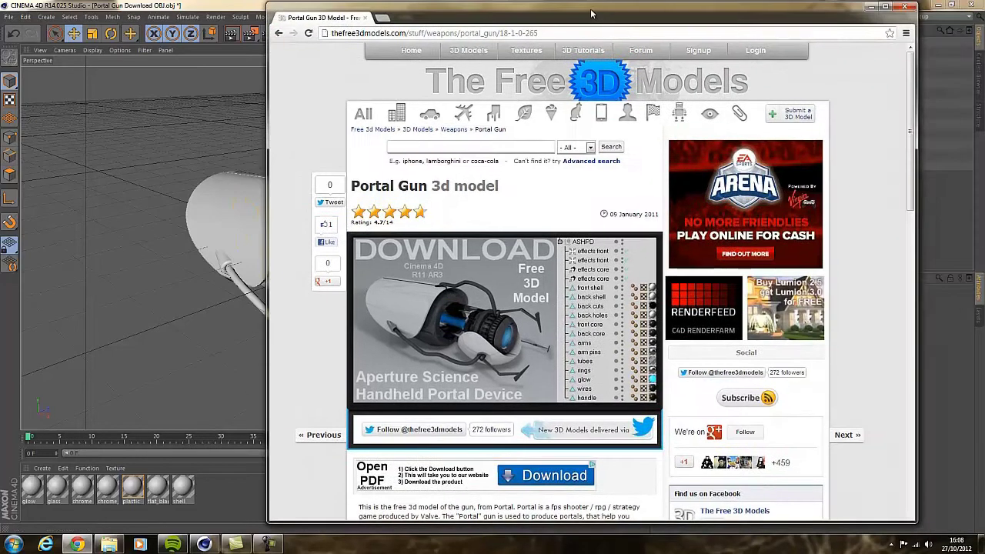
left_click(867, 9)
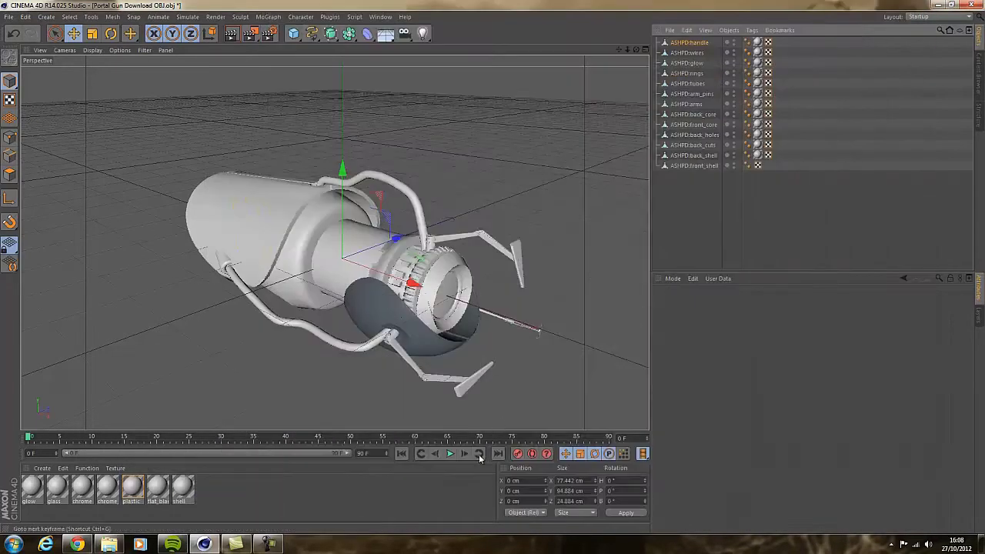
Create a new material and set its colour to a near-white of RGB 239, 239, 239.
double_click(224, 488)
double_click(32, 488)
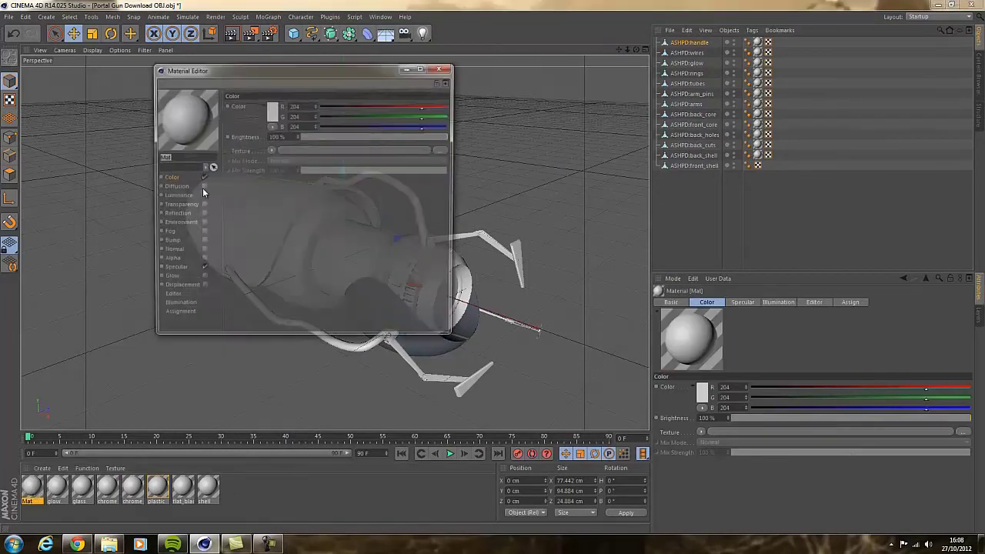
left_click(269, 118)
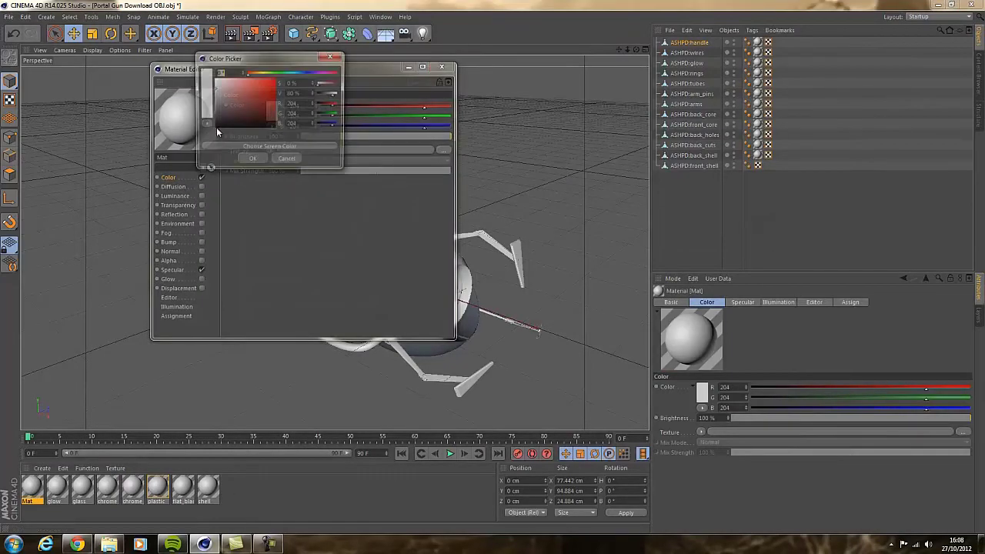
left_click_drag(217, 91, 216, 80)
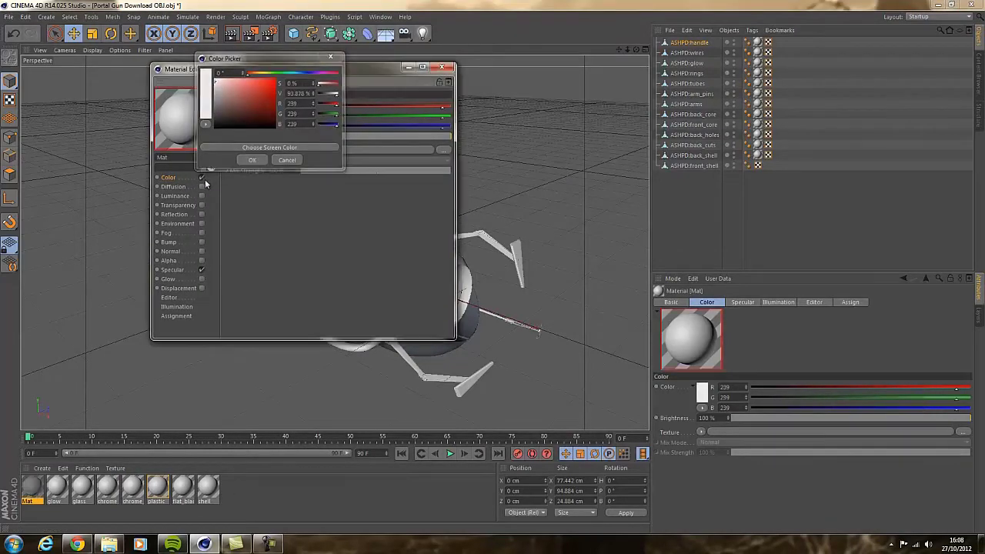
left_click(250, 160)
Give the new Mat material a Fresnel reflection with 16% brightness and 19% mix strength, and disable its specular.
left_click(201, 214)
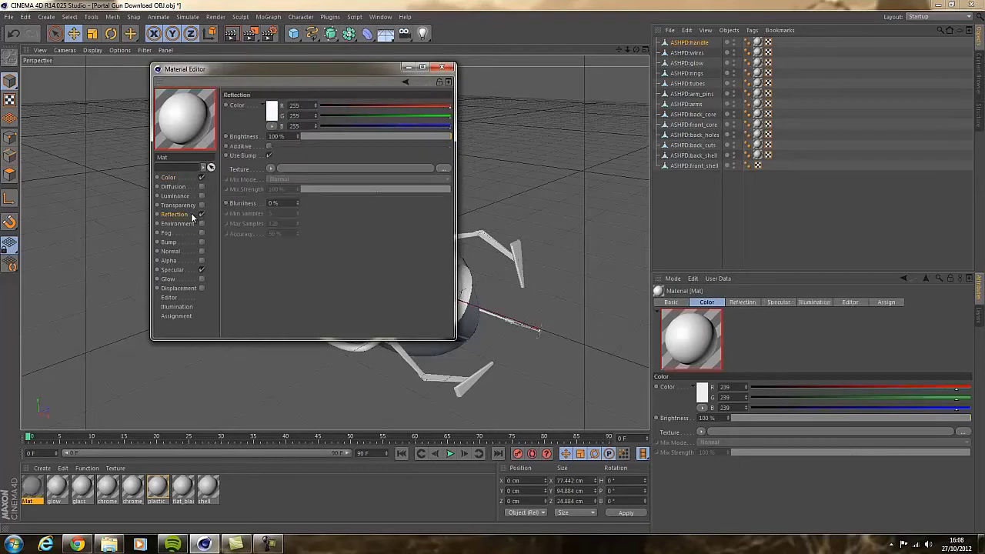
left_click(270, 169)
left_click(290, 267)
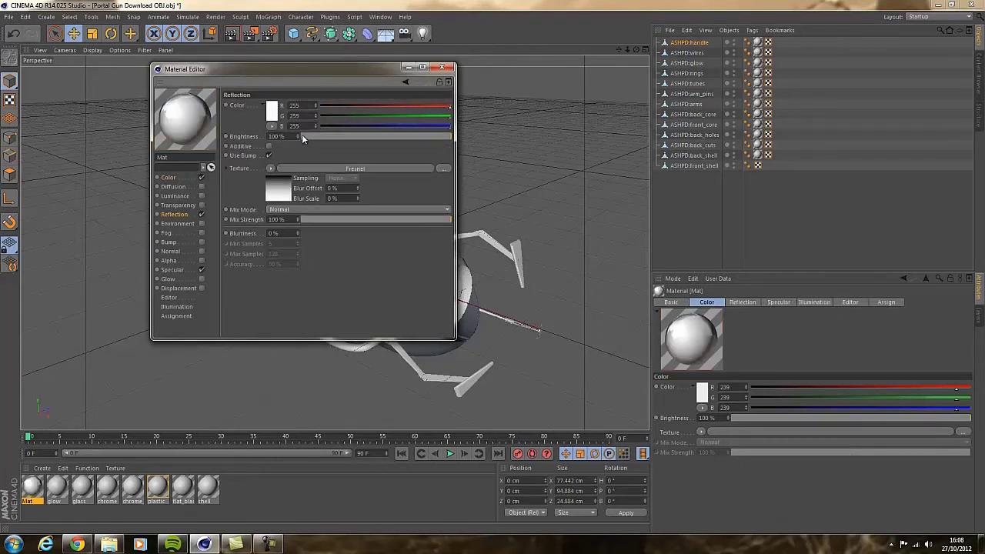
left_click_drag(309, 134, 329, 134)
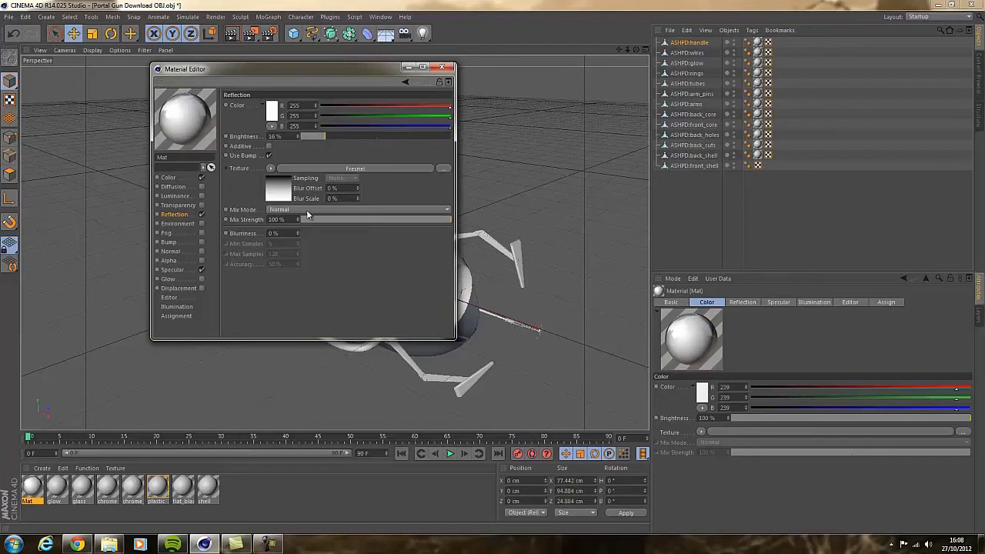
left_click_drag(322, 221, 326, 224)
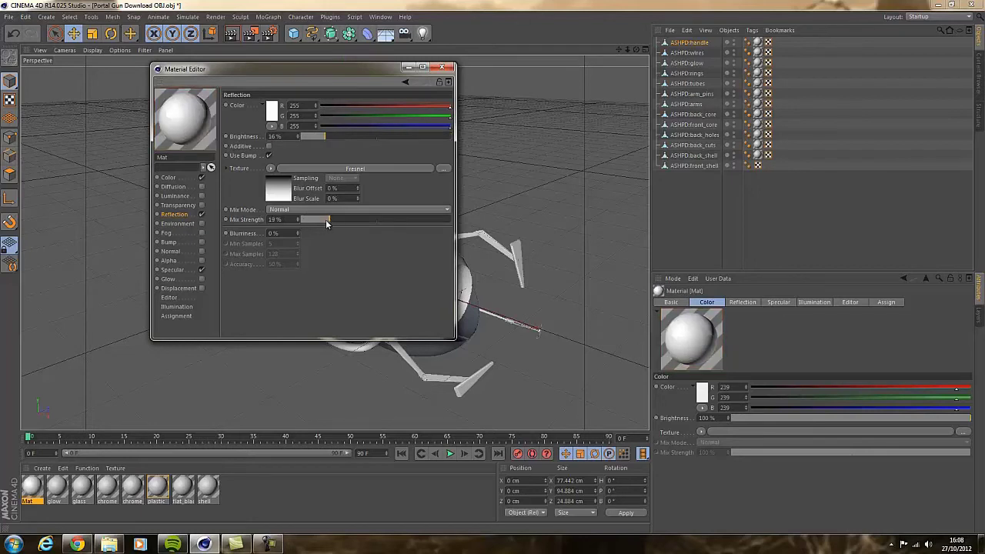
left_click(201, 271)
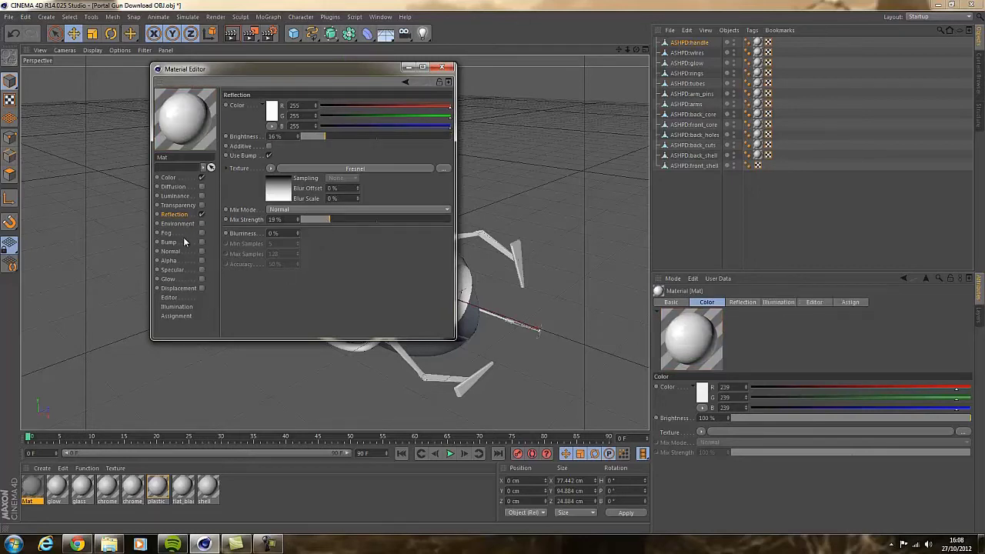
left_click(443, 68)
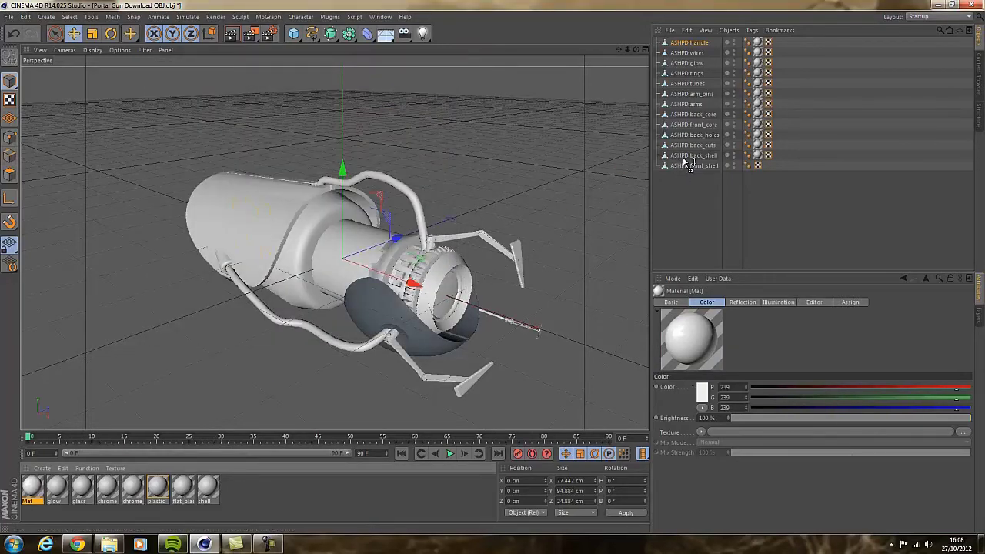
Apply the white Mat to ASHPD:front_shell and ASHPD:back_shell, and delete the imported material tags from ASHPD:back_shell and ASHPD:back_cuts.
left_click_drag(684, 160, 690, 166)
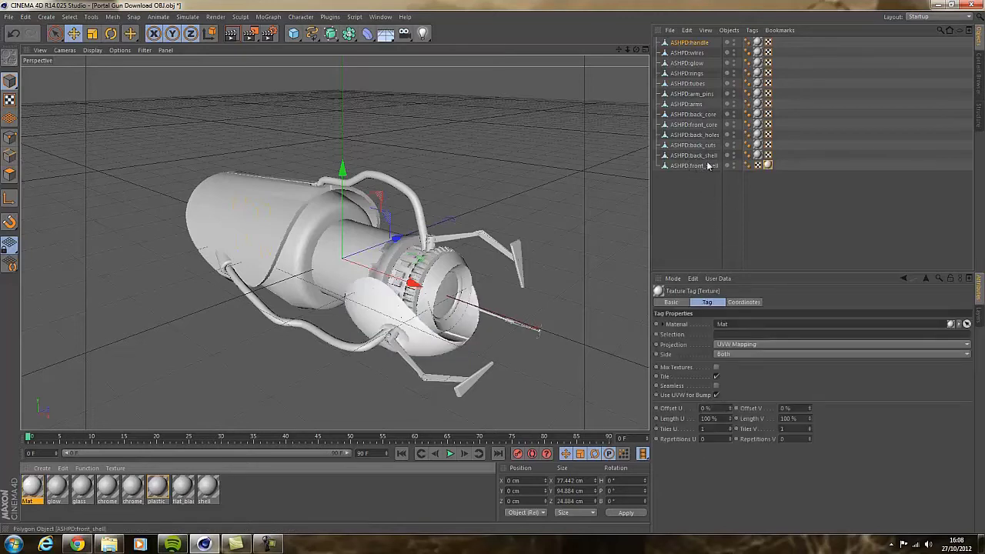
left_click(702, 156)
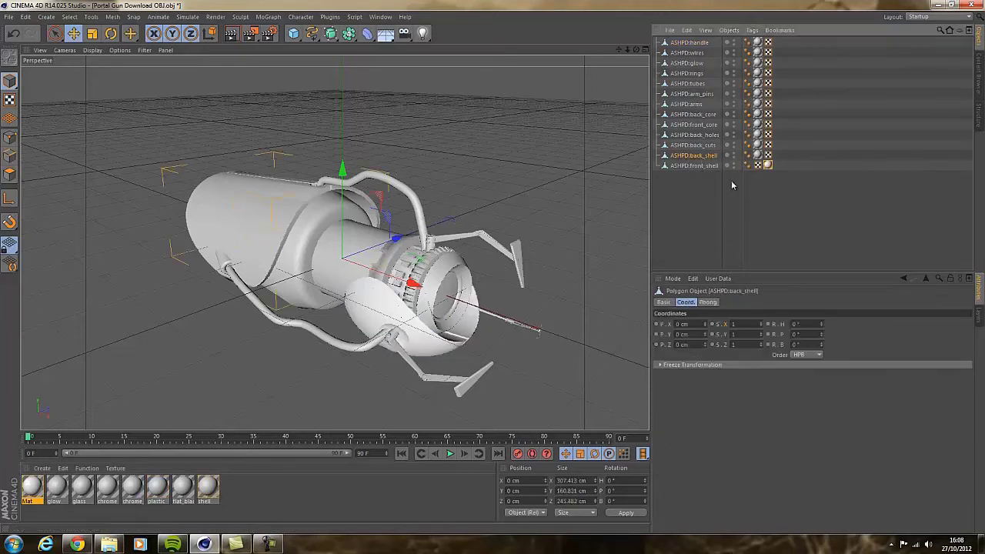
left_click_drag(767, 164, 772, 155)
key("Delete")
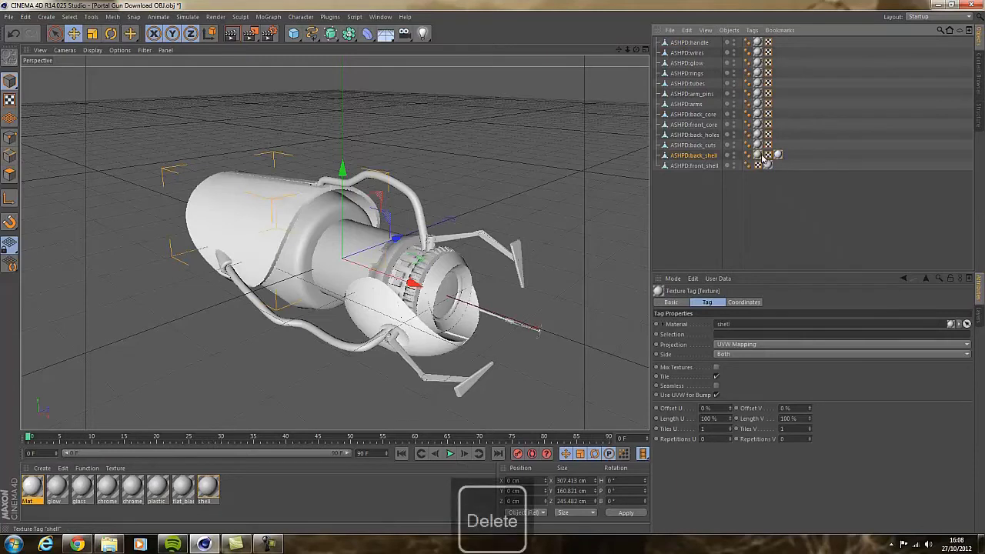
left_click(759, 145)
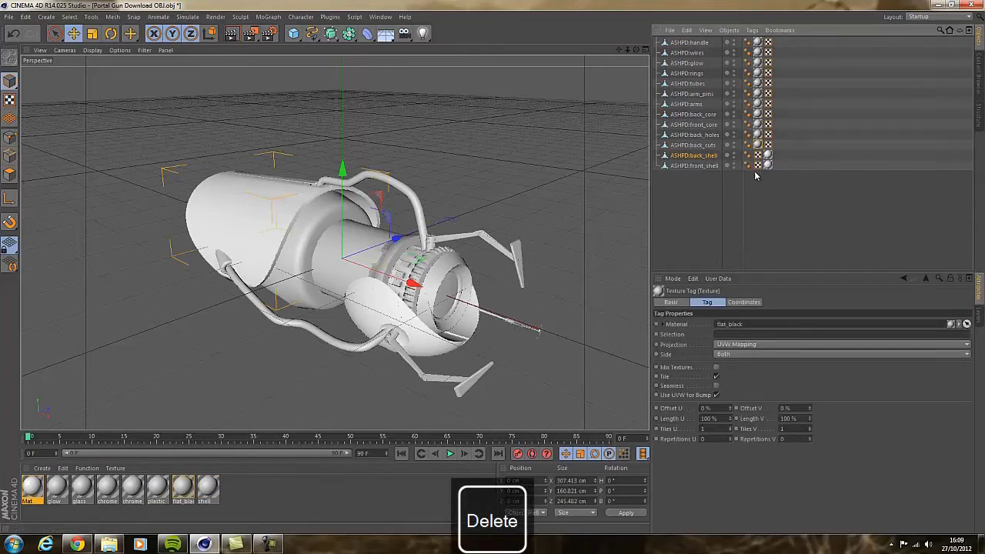
key("Delete")
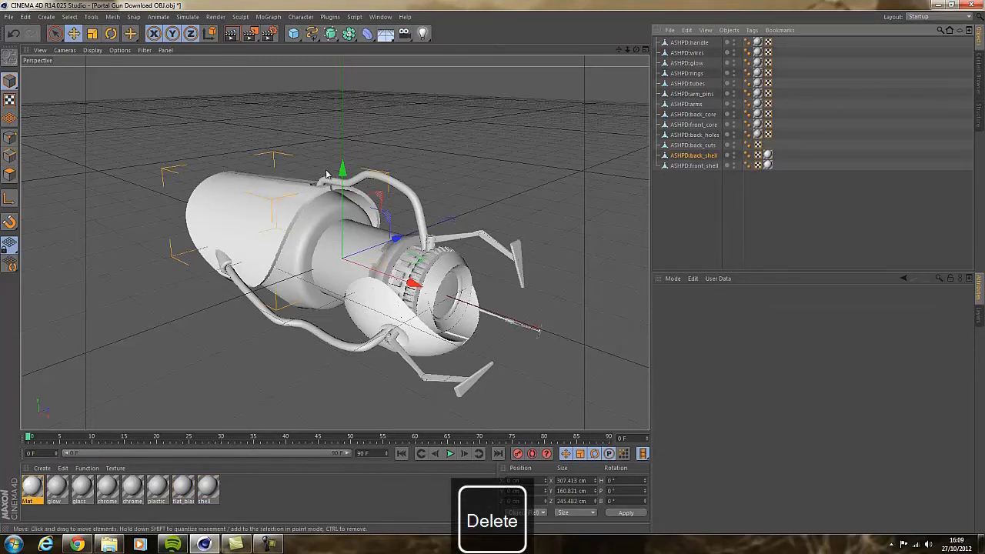
Duplicate the white Mat material and set the copy's colour to a near-black of RGB 23, 23, 23.
left_click(28, 490)
key("ctrl+c")
key("ctrl+v")
double_click(31, 488)
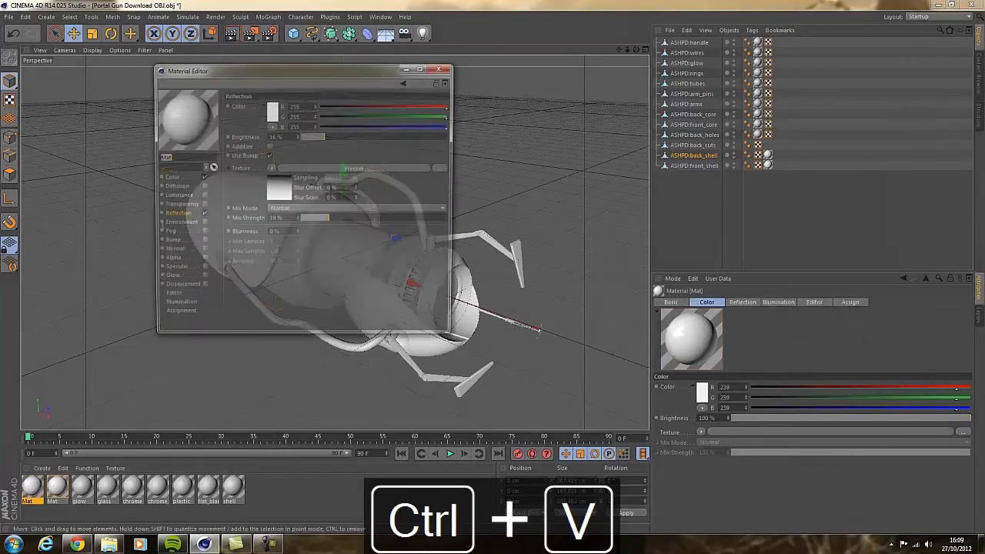
left_click(168, 178)
left_click(272, 110)
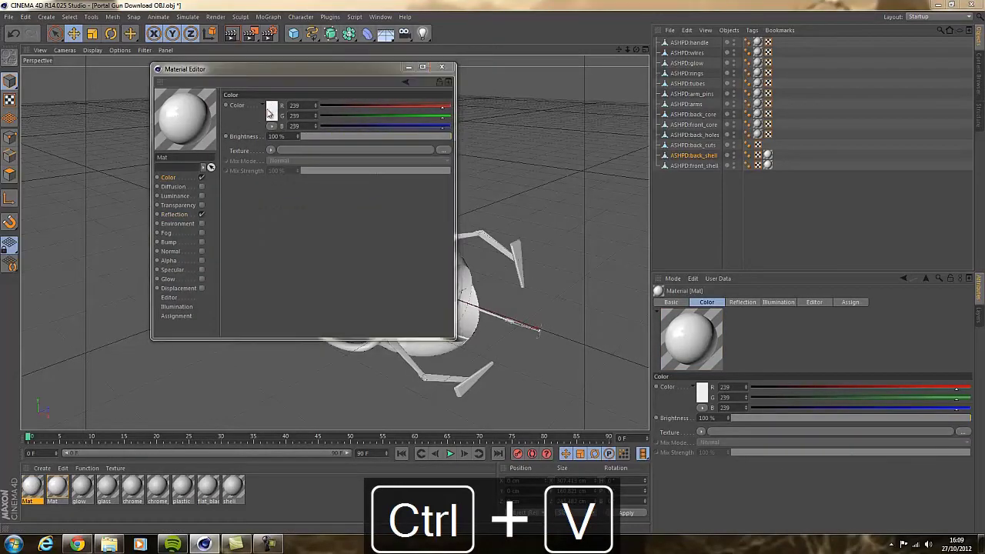
left_click_drag(216, 118, 216, 120)
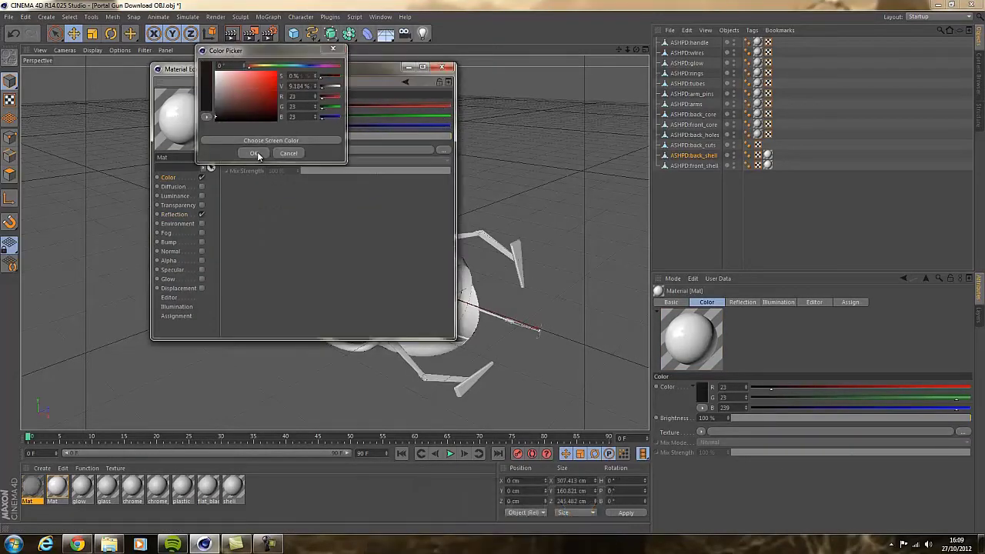
left_click(254, 153)
left_click(444, 68)
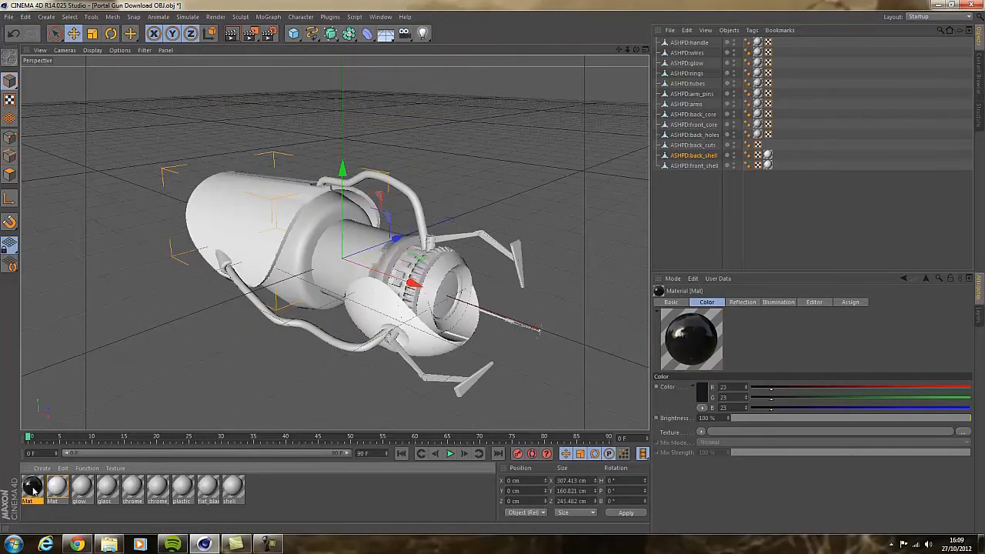
Apply the black Mat to ASHPD:back_cuts and delete the imported material tag from ASHPD:back_holes.
left_click_drag(697, 149, 695, 147)
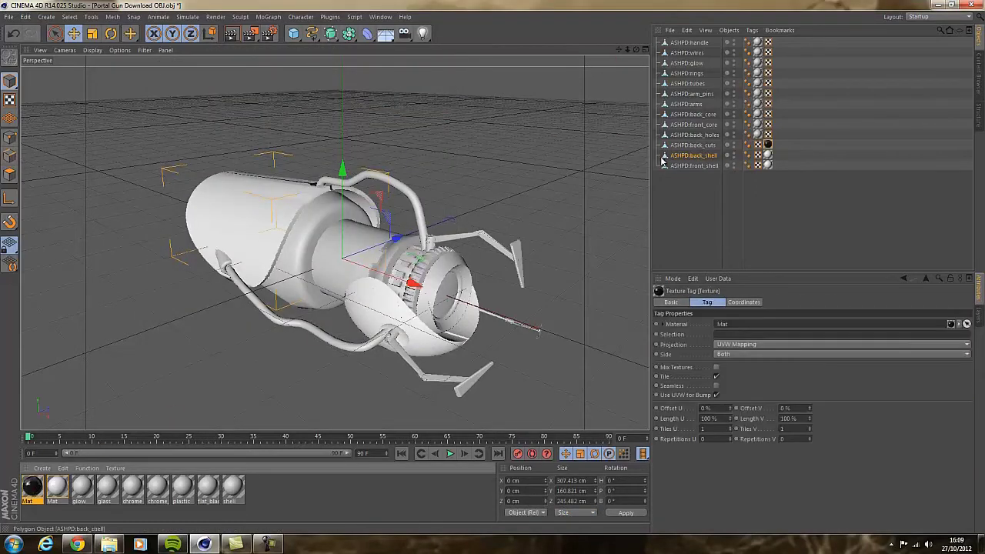
left_click(758, 134)
key("Delete")
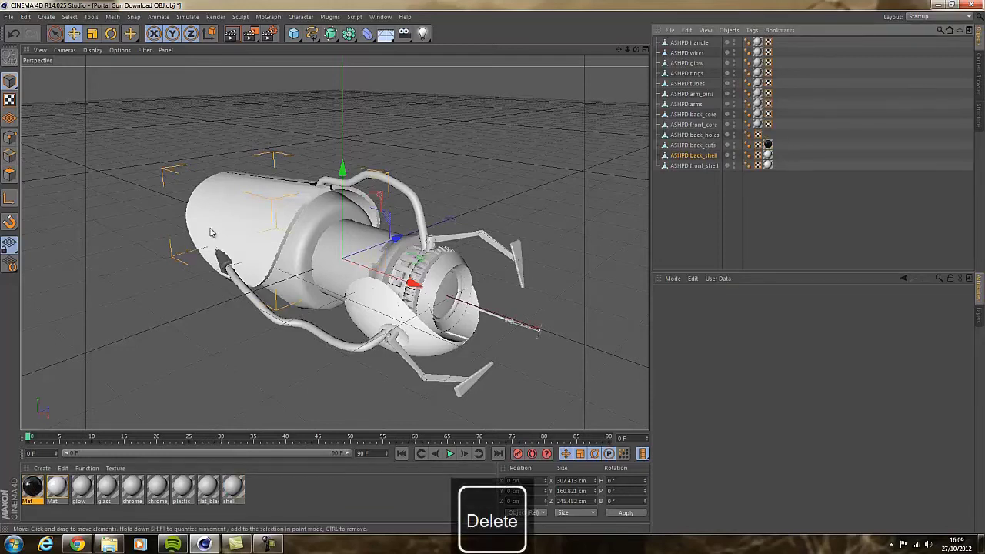
Duplicate the black Mat and set the copy's colour to a dark grey of RGB 72, 72, 72.
left_click_drag(31, 490, 261, 491, "ctrl")
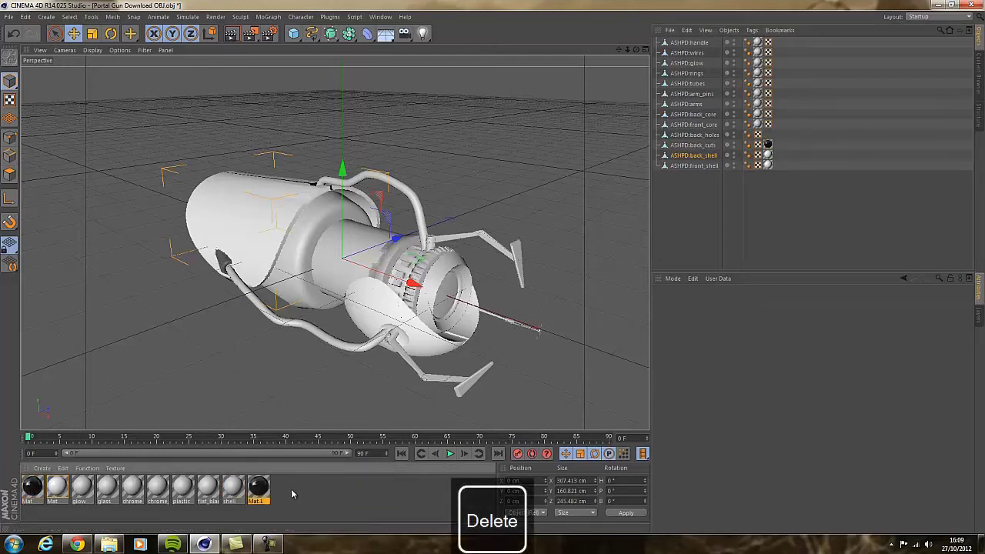
double_click(261, 490)
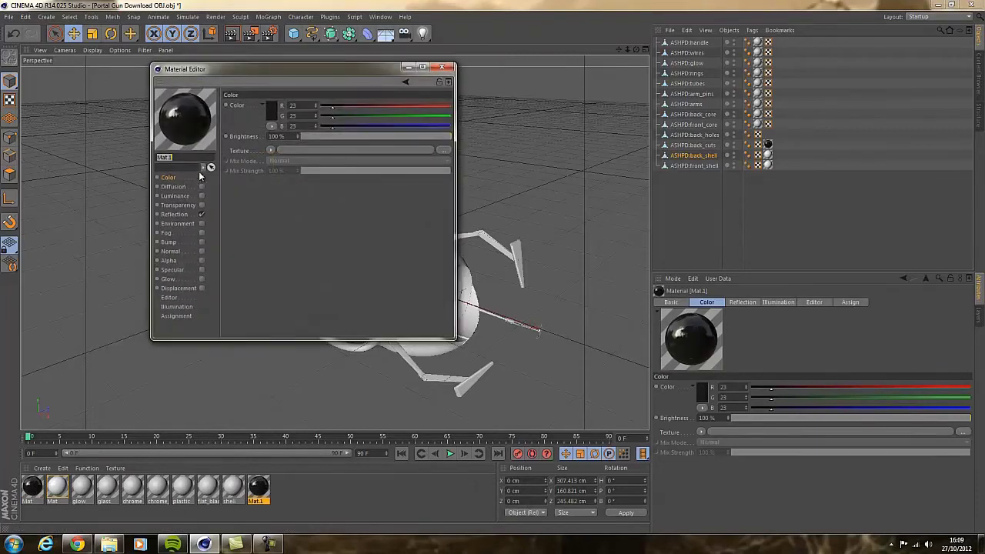
left_click(272, 113)
left_click(219, 116)
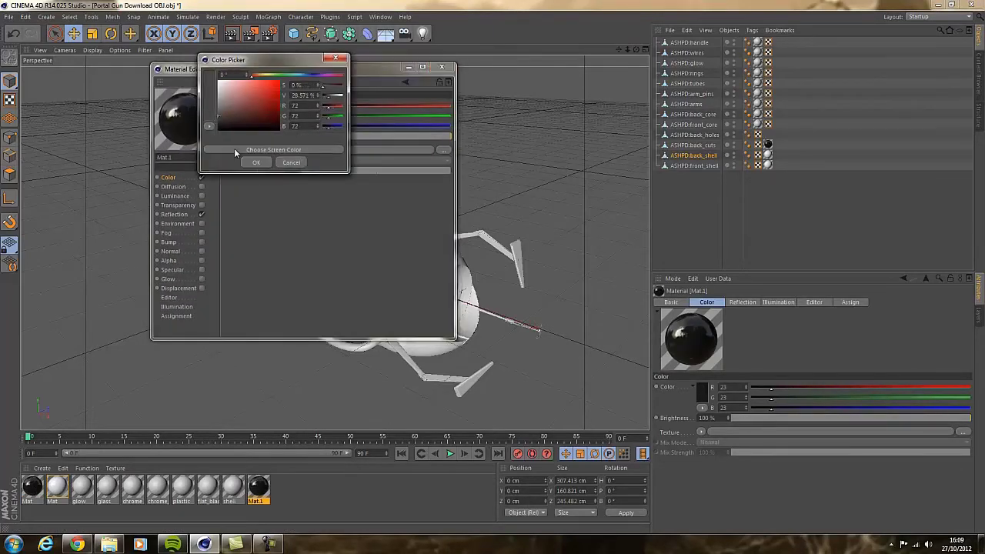
left_click(256, 162)
left_click(442, 67)
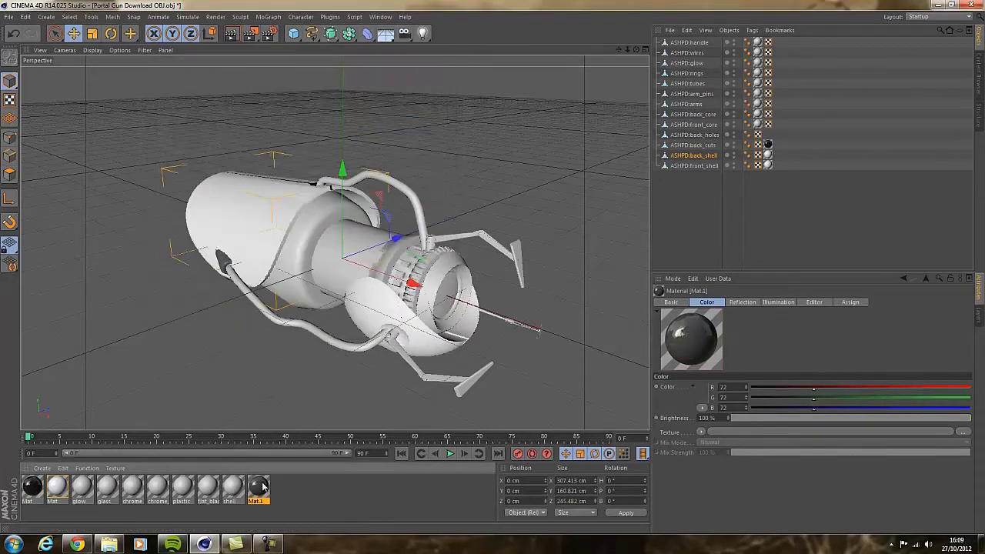
Apply the dark grey Mat.1 to ASHPD:back_holes and replace the imported material on ASHPD:front_core with the black Mat.
left_click_drag(262, 487, 693, 140)
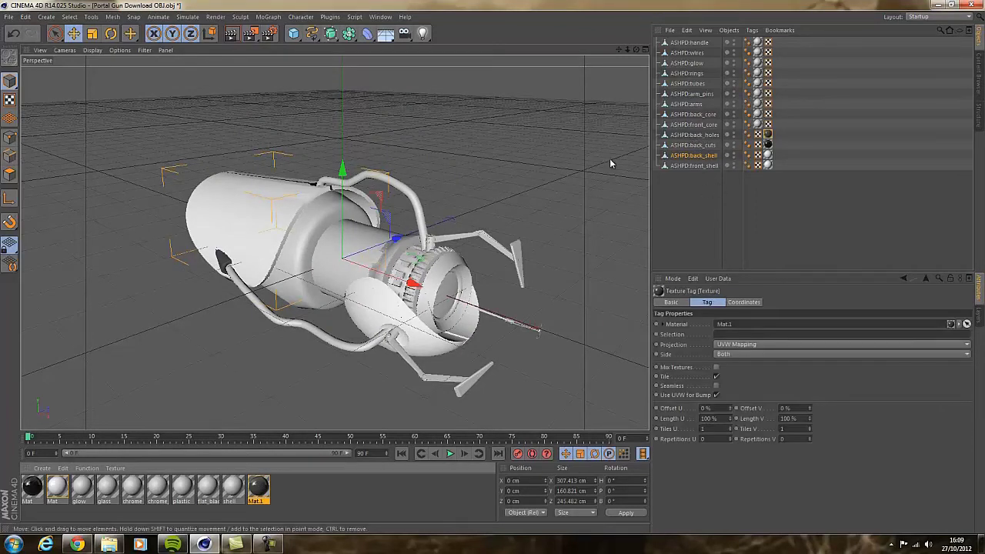
left_click(719, 125)
left_click(758, 125)
key("Delete")
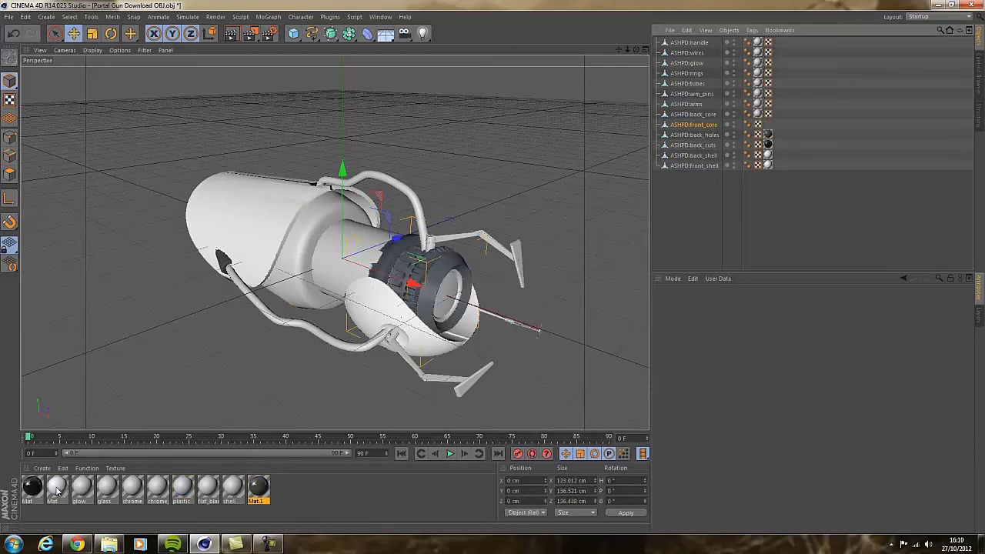
key("ctrl+z")
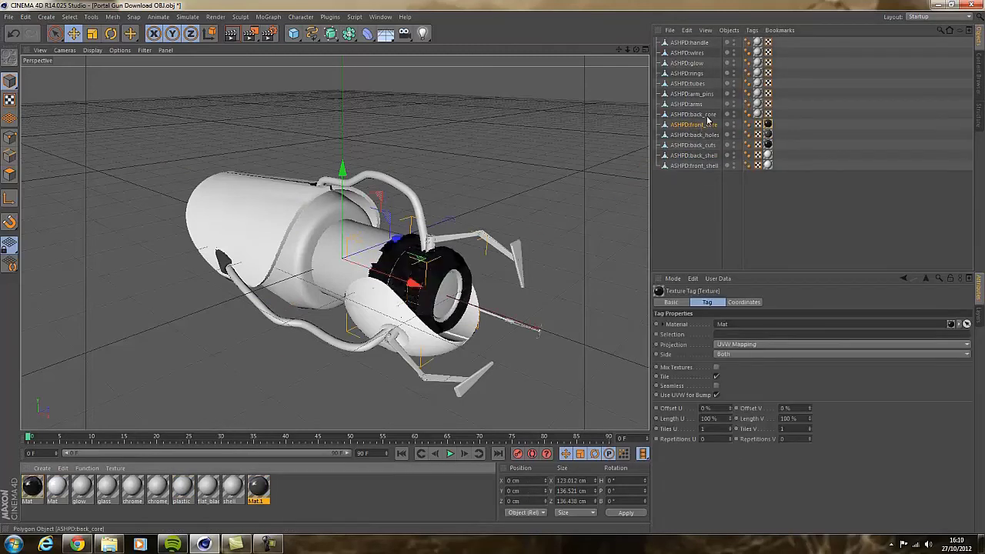
Replace the imported materials on ASHPD:back_core and ASHPD:arms with the black Mat.
left_click(706, 116)
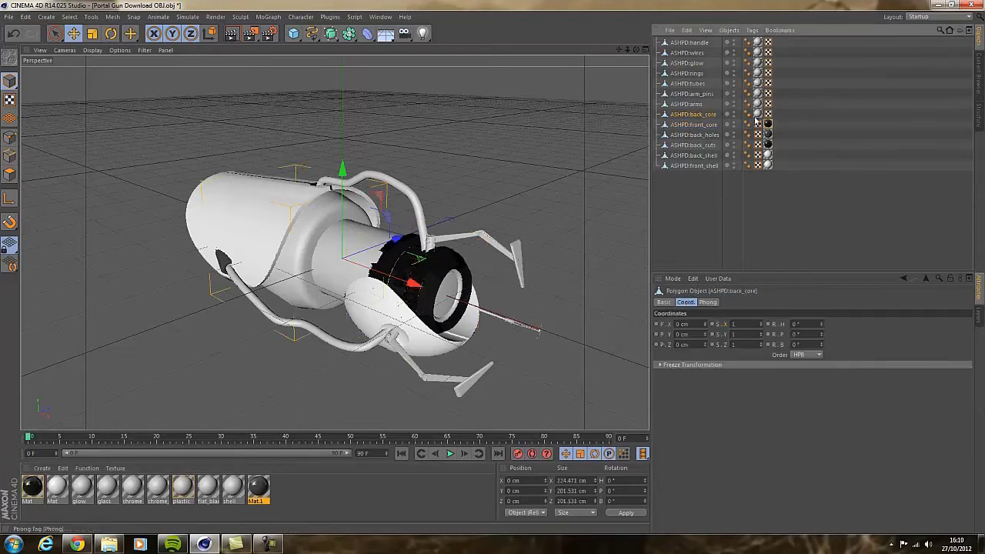
left_click(758, 115)
key("Delete")
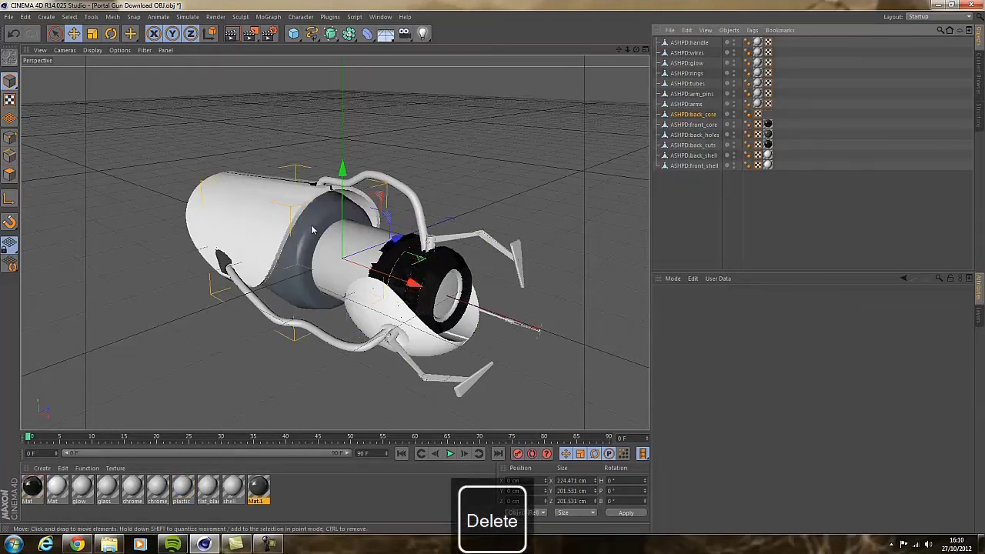
left_click(704, 125)
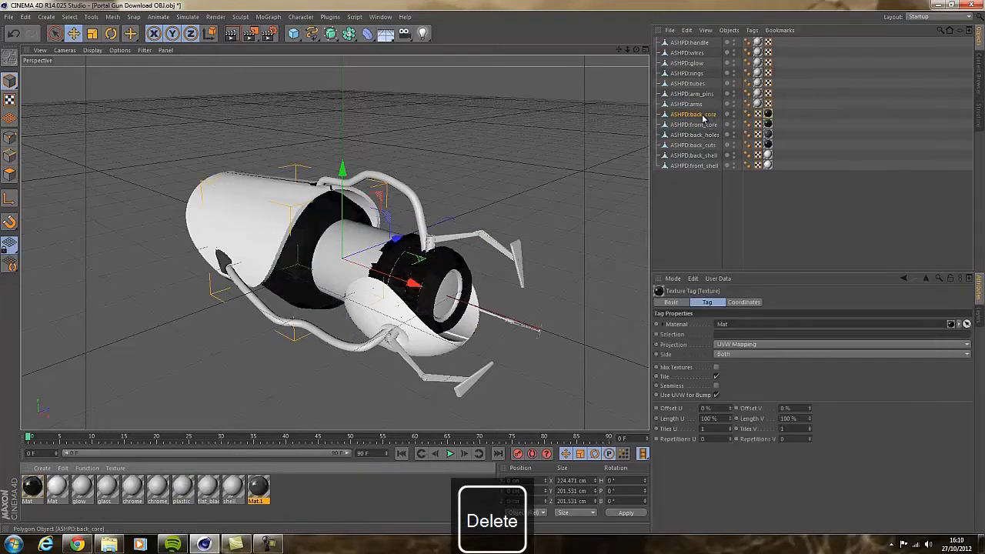
left_click(704, 105)
left_click(757, 105)
key("Delete")
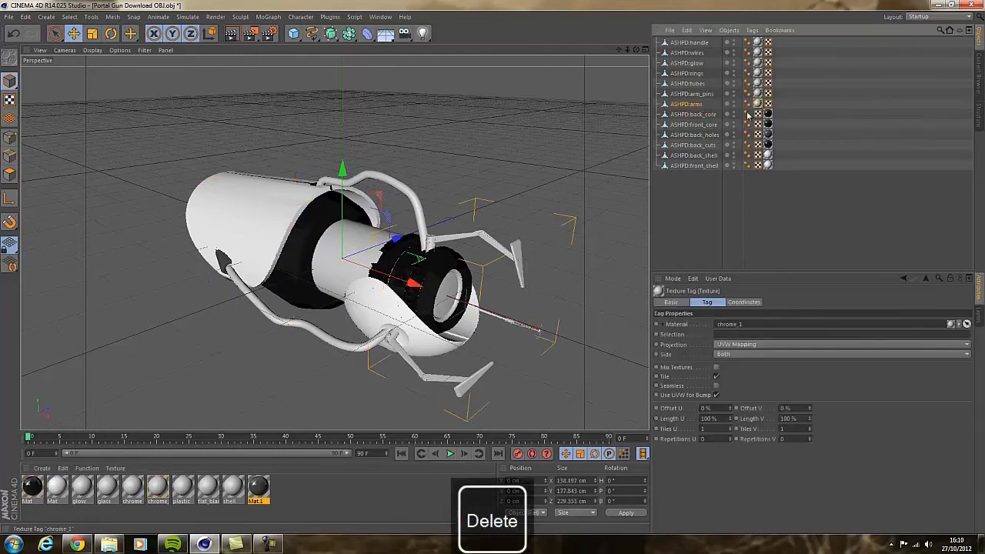
left_click_drag(37, 493, 700, 105)
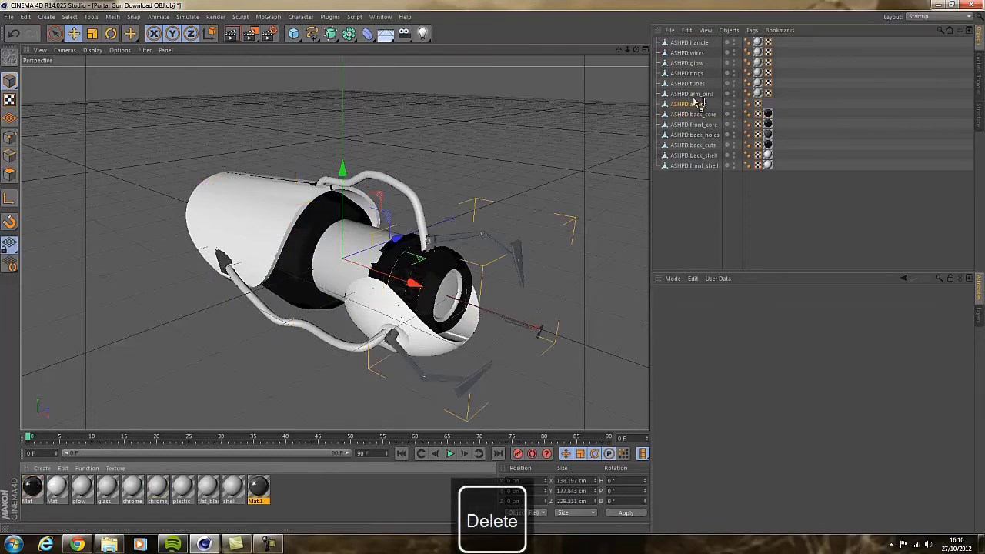
Replace the imported material on ASHPD:arm_pins with the dark grey Mat.1 and delete the material tag from ASHPD:tubes.
left_click(700, 96)
left_click(768, 93)
key("Delete")
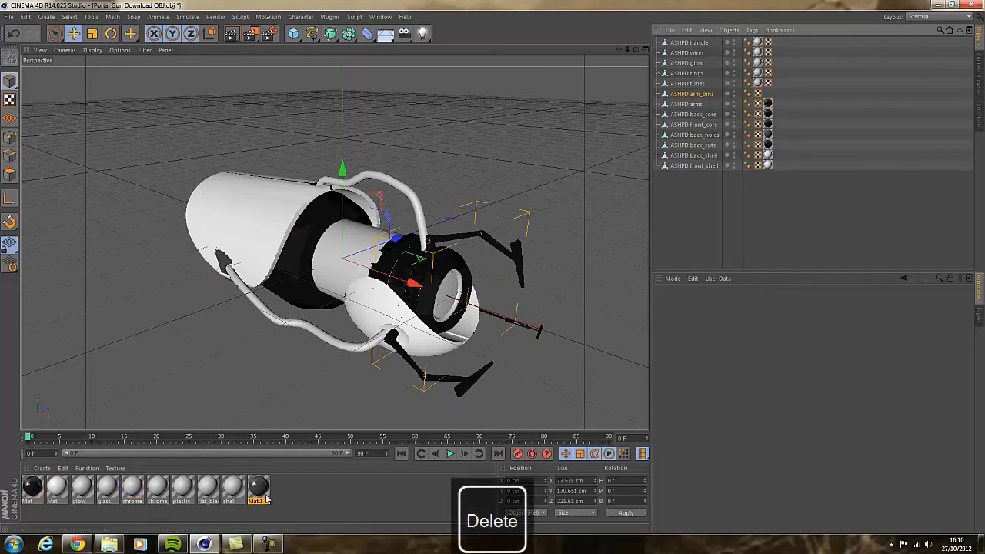
left_click_drag(258, 488, 695, 96)
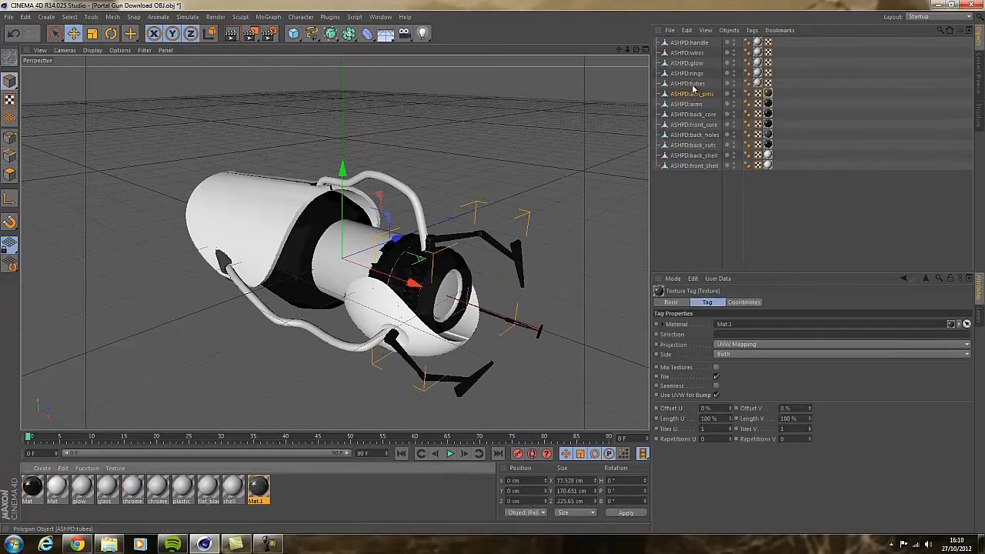
left_click(695, 84)
left_click(758, 84)
key("Delete")
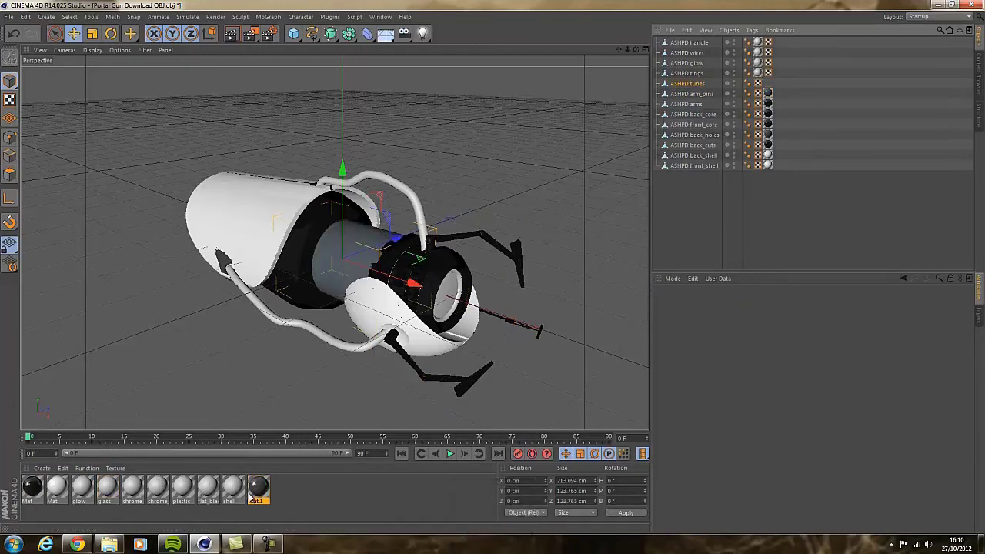
Duplicate the black Mat, enable transparency with slightly lowered brightness on the copy, and set its reflection brightness to 37%.
left_click(32, 488)
key("ctrl+c")
key("ctrl+v")
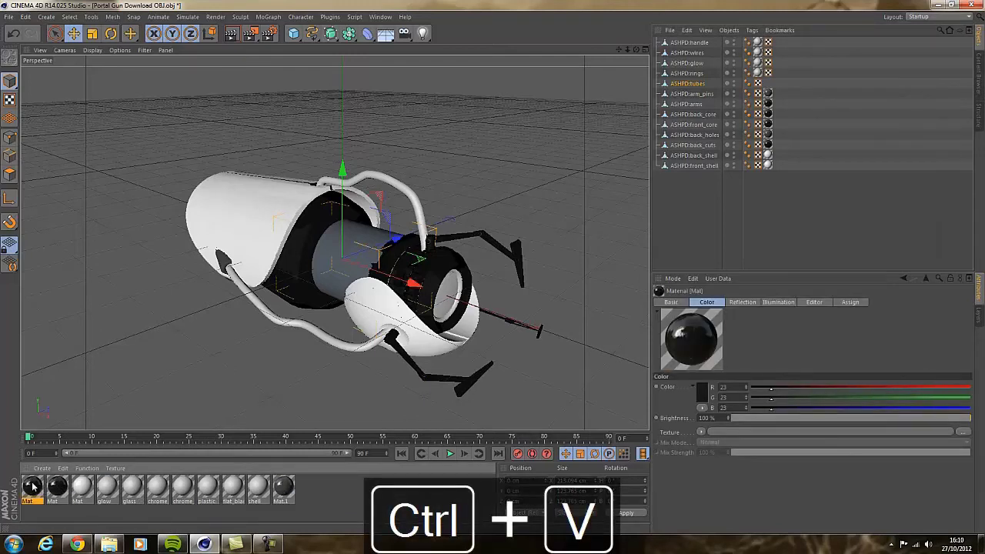
double_click(32, 488)
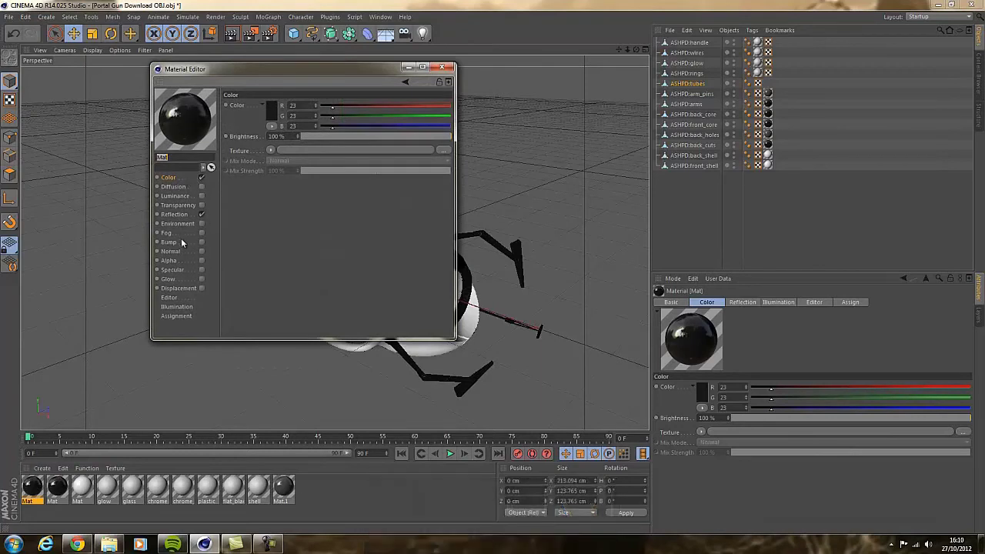
left_click(201, 204)
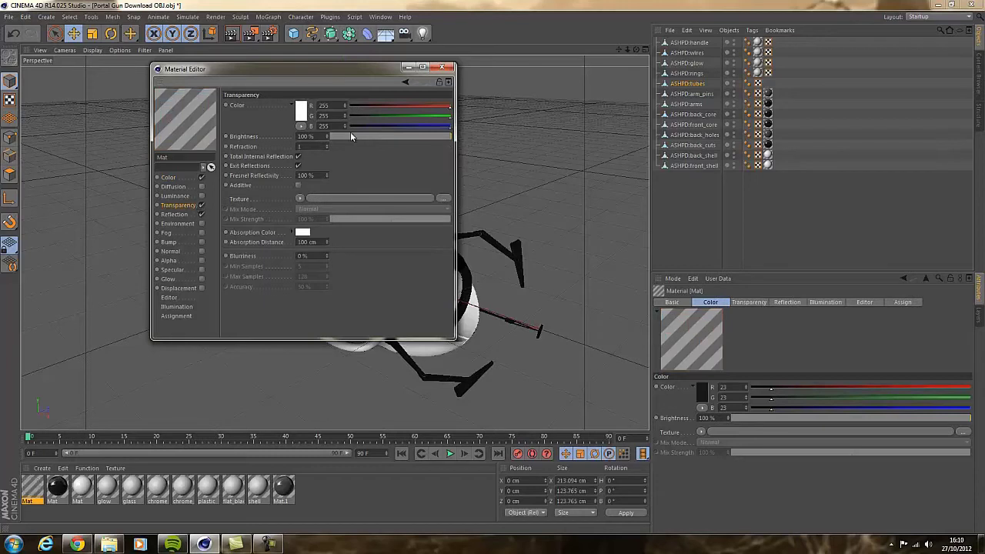
left_click_drag(444, 138, 431, 137)
left_click(189, 215)
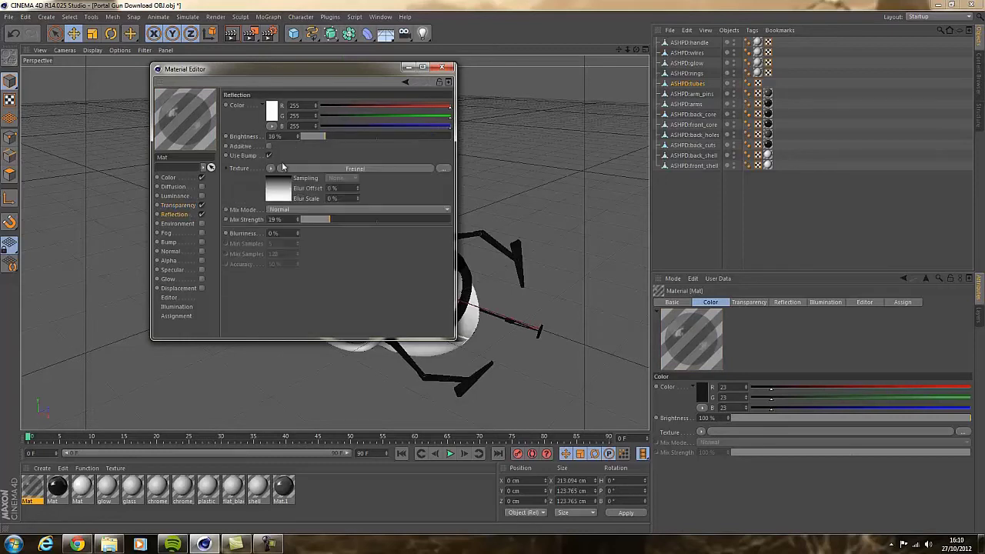
left_click_drag(318, 137, 357, 140)
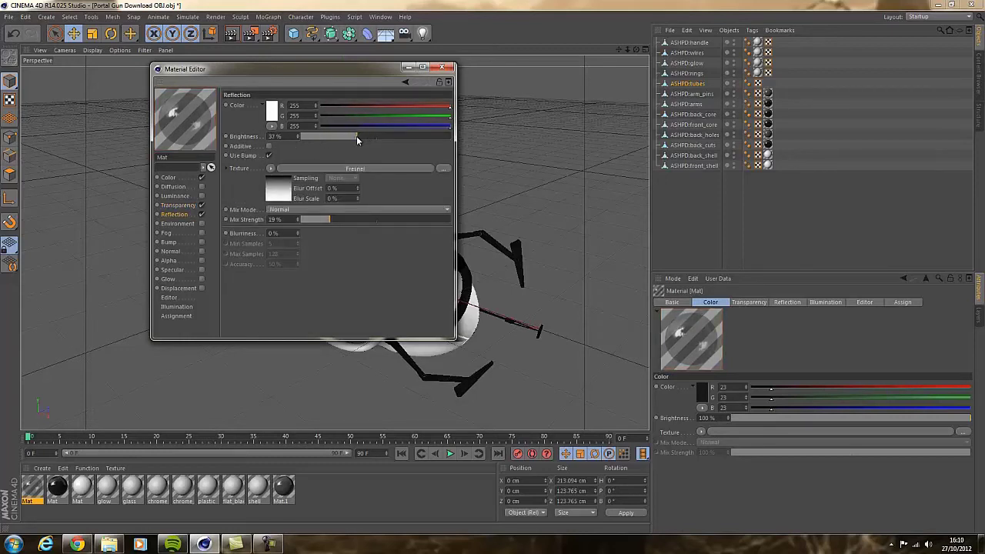
Set the transparent Mat's colour to a light grey of RGB 174, 174, 174 and apply it to ASHPD:tubes.
left_click(168, 177)
left_click(274, 114)
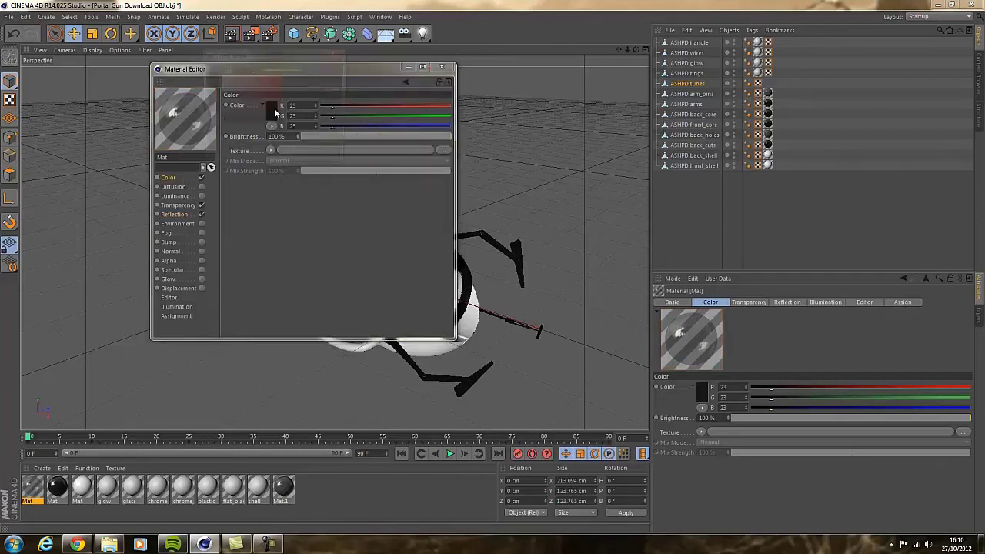
mouse_move(210, 104)
left_mouse_down()
mouse_move(212, 77)
mouse_move(222, 89)
left_mouse_up()
left_click(256, 157)
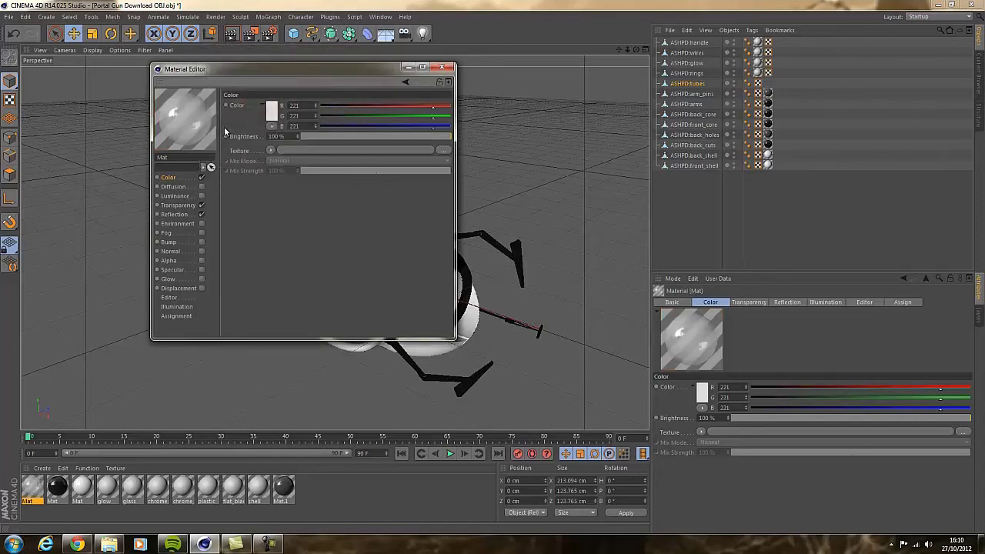
left_click(274, 114)
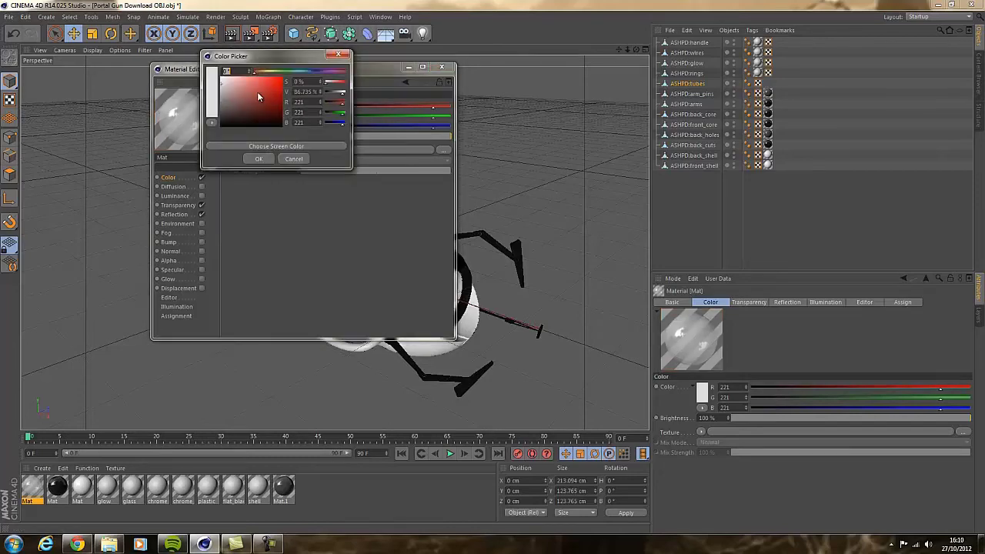
left_click(257, 159)
left_click(442, 67)
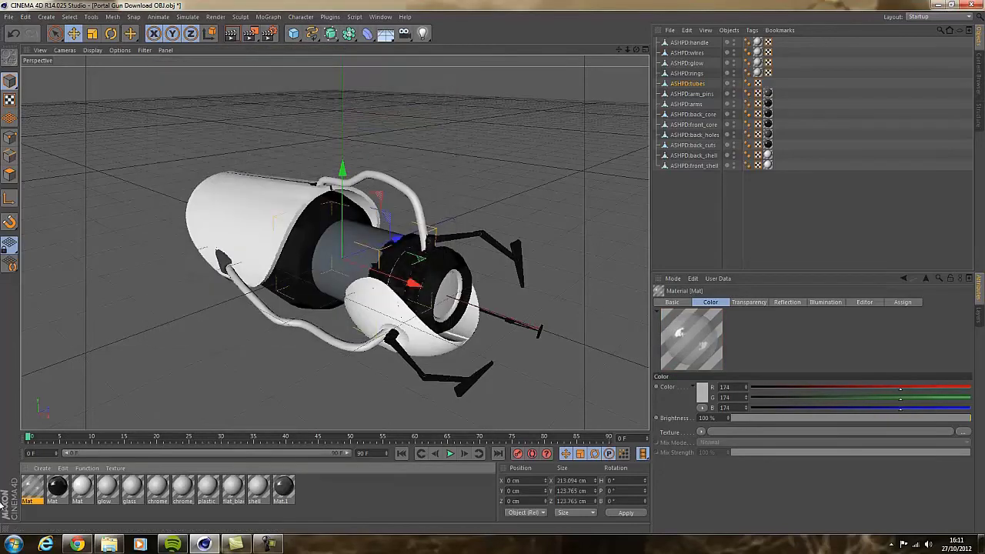
left_click(697, 85)
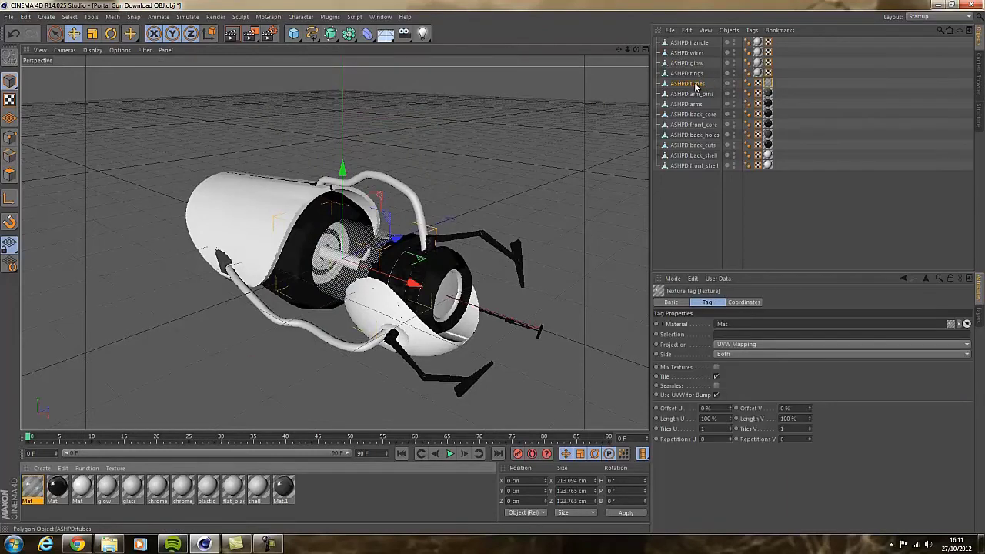
Duplicate the black Mat to make a new material for ASHPD:rings.
left_click(693, 74)
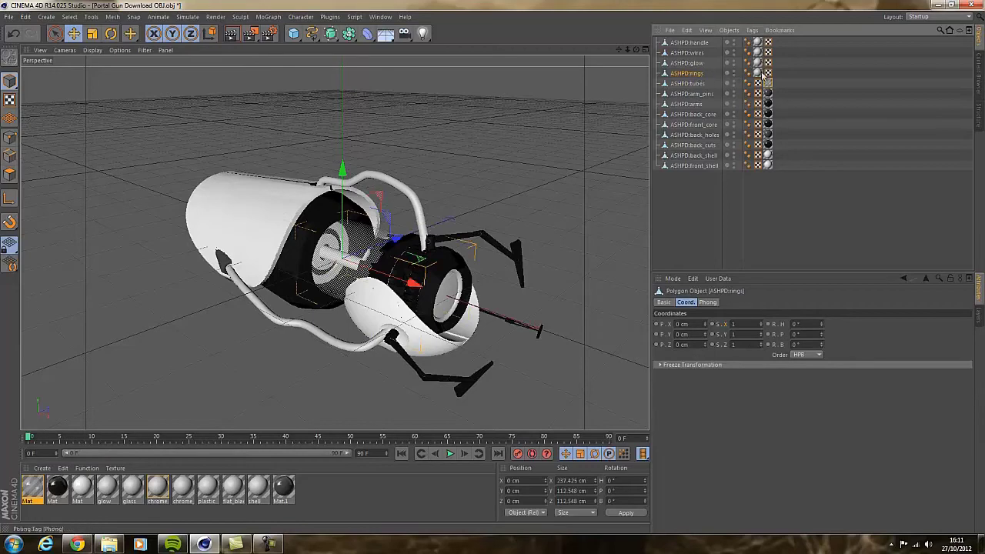
left_click(58, 487)
key("ctrl+c")
key("ctrl+v")
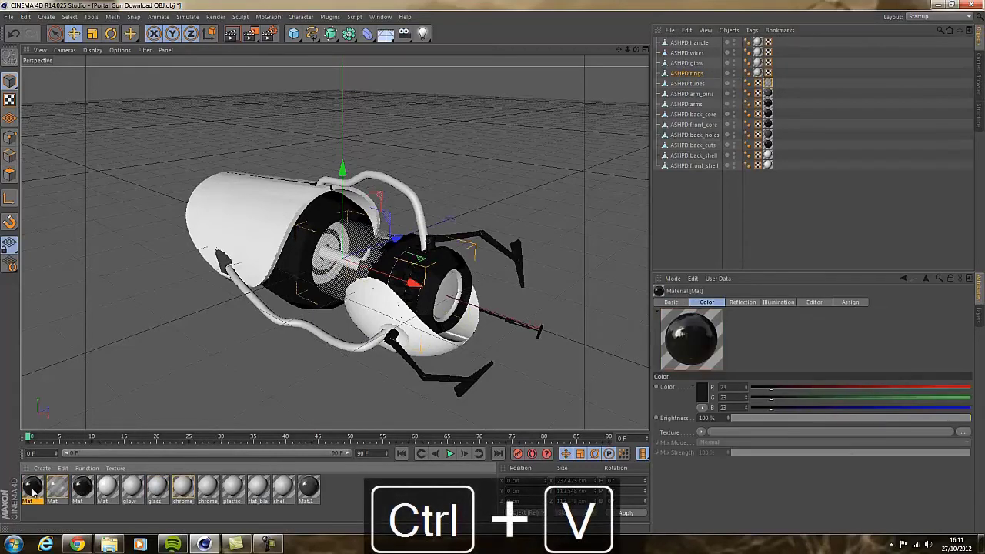
Set the copied Mat's colour to a light blue of RGB 82, 179, 221 and apply it to ASHPD:rings.
double_click(33, 488)
left_click(271, 110)
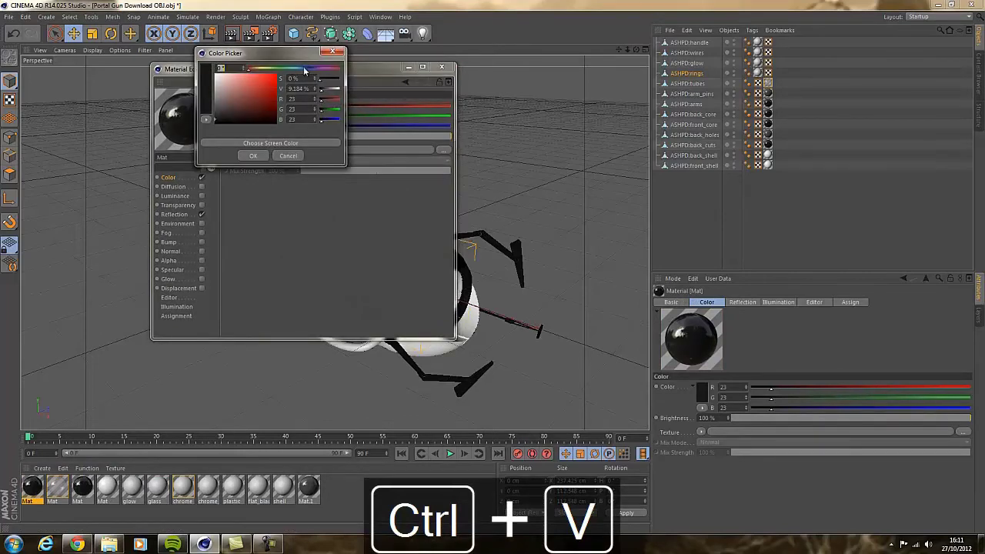
left_click(298, 69)
left_click(236, 93)
left_click_drag(236, 93, 255, 81)
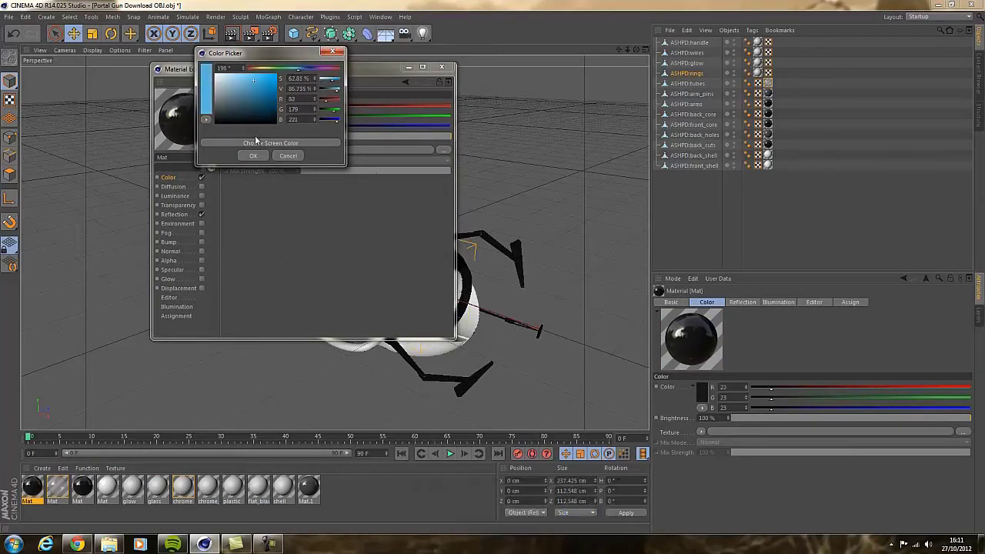
left_click(253, 156)
left_click(442, 67)
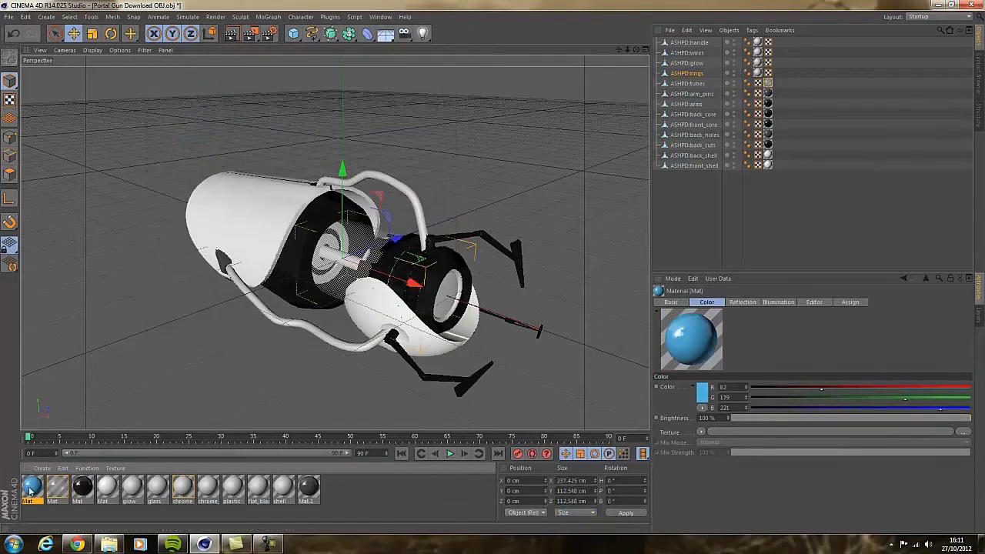
left_click_drag(31, 493, 726, 100)
left_click_drag(767, 74, 766, 73)
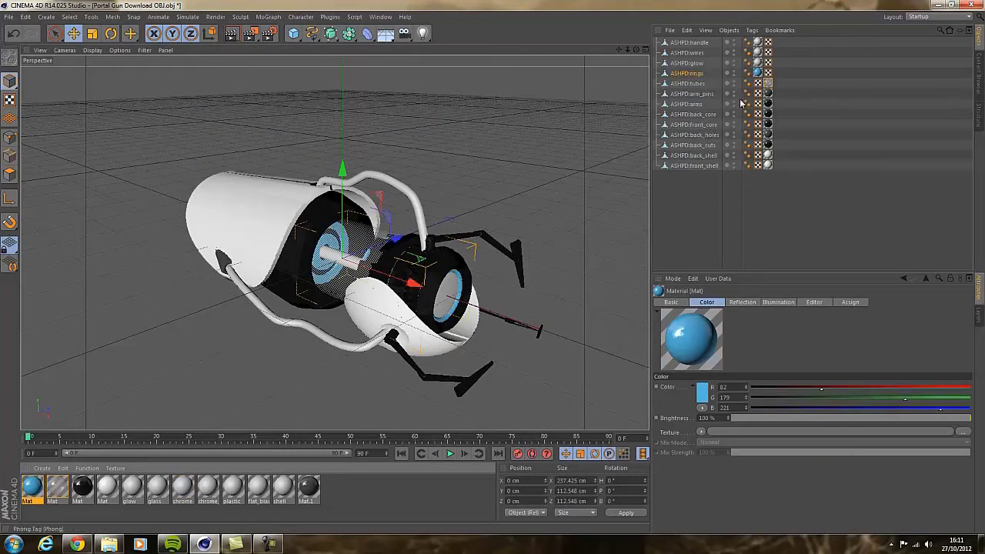
Duplicate the blue Mat for ASHPD:glow, then enable luminance and disable the colour channel on the copy.
left_click(687, 64)
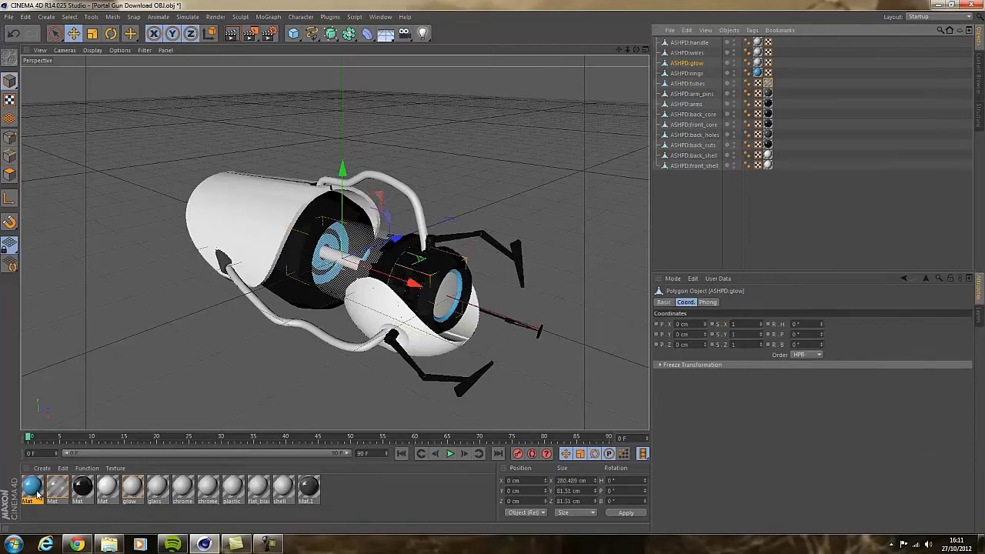
left_click_drag(46, 493, 58, 491, "ctrl")
double_click(32, 486)
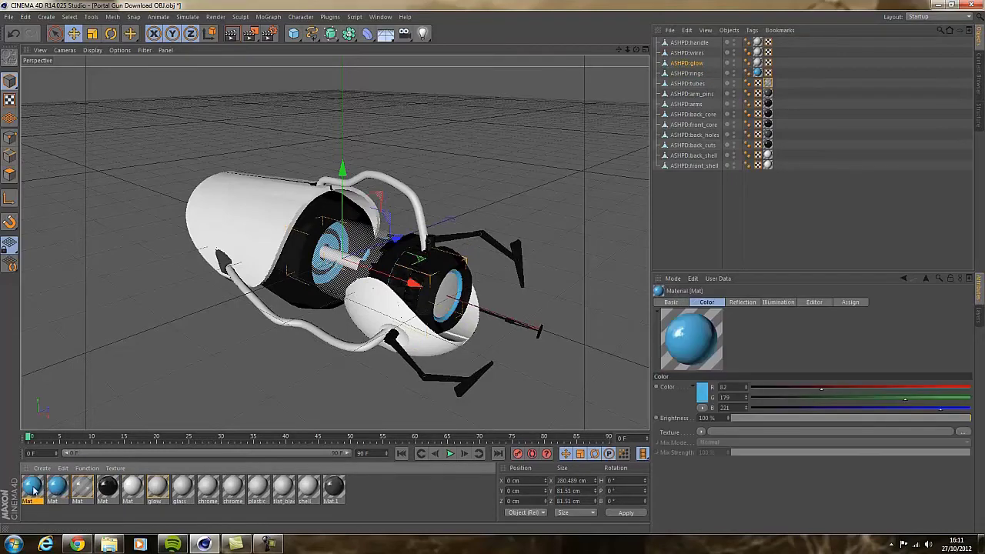
left_click(200, 196)
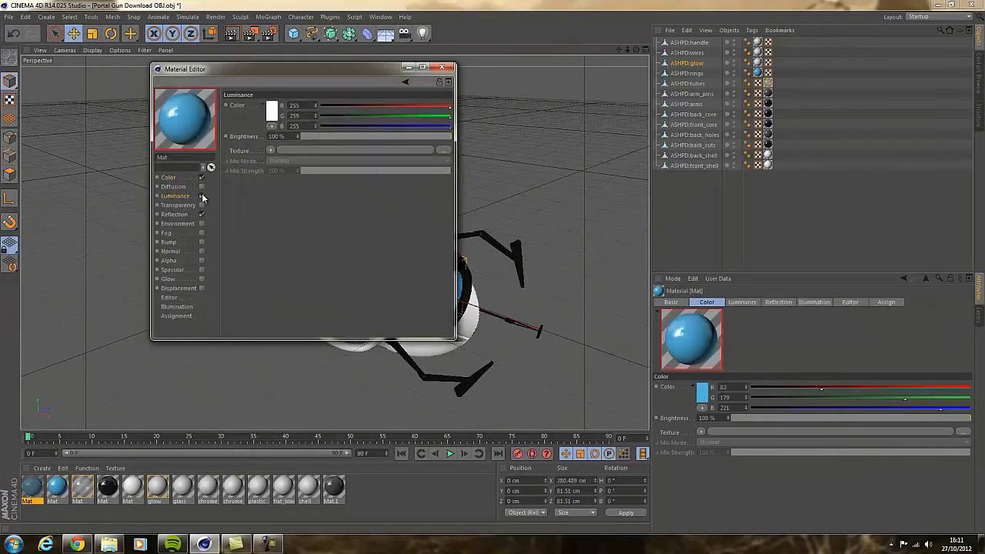
left_click(202, 178)
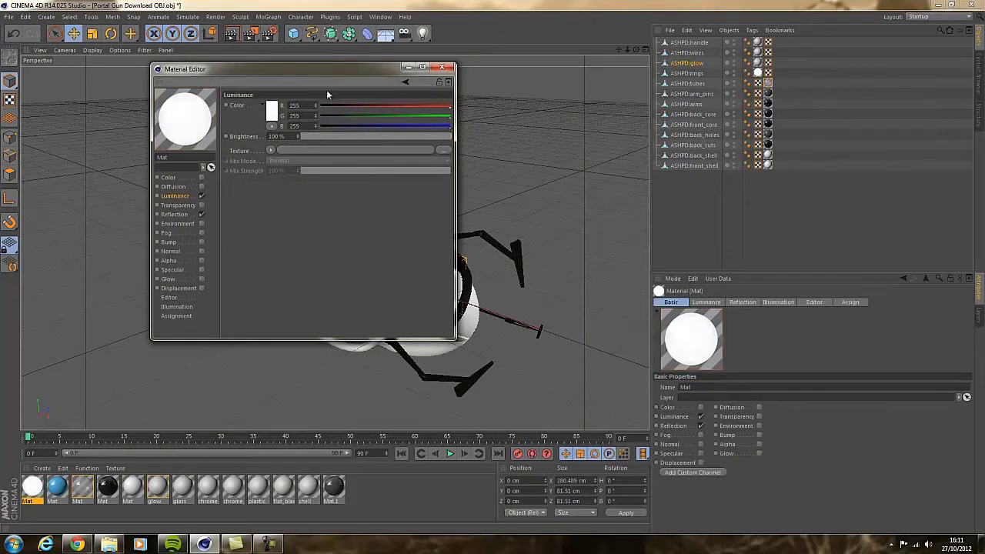
Set the glow material's luminance colour to a blue of RGB 36, 142, 174 and apply it to ASHPD:glow.
left_click(272, 112)
left_click(298, 74)
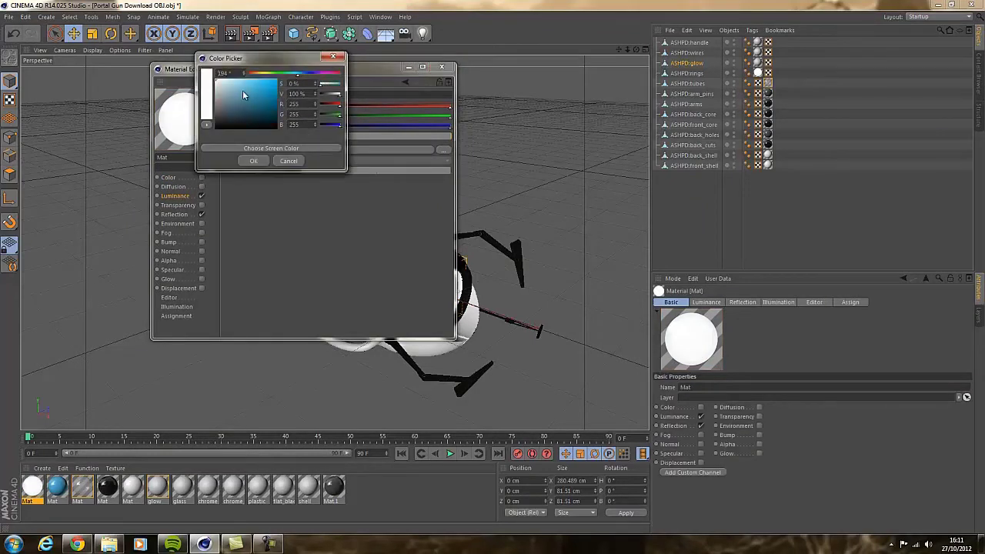
left_click(260, 89)
left_click(264, 93)
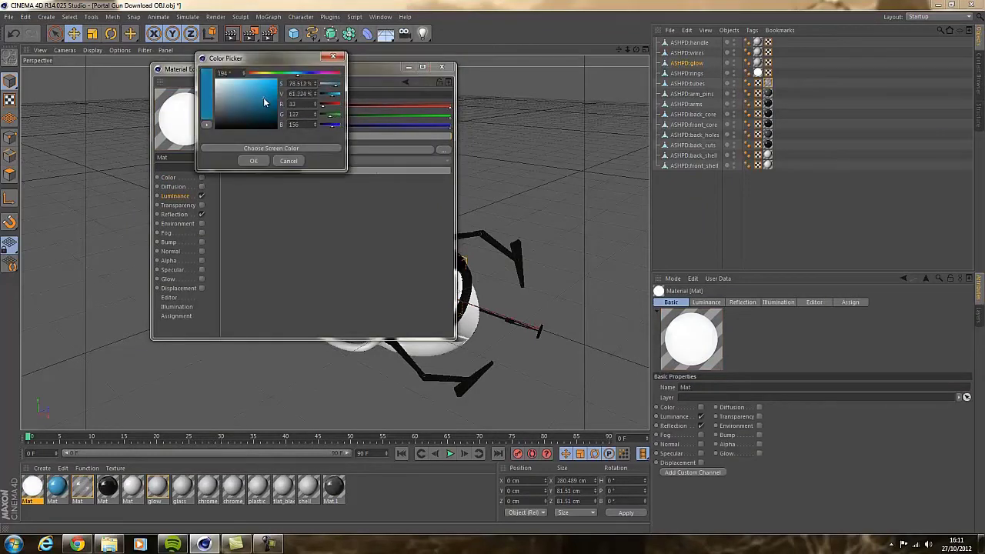
left_click(255, 160)
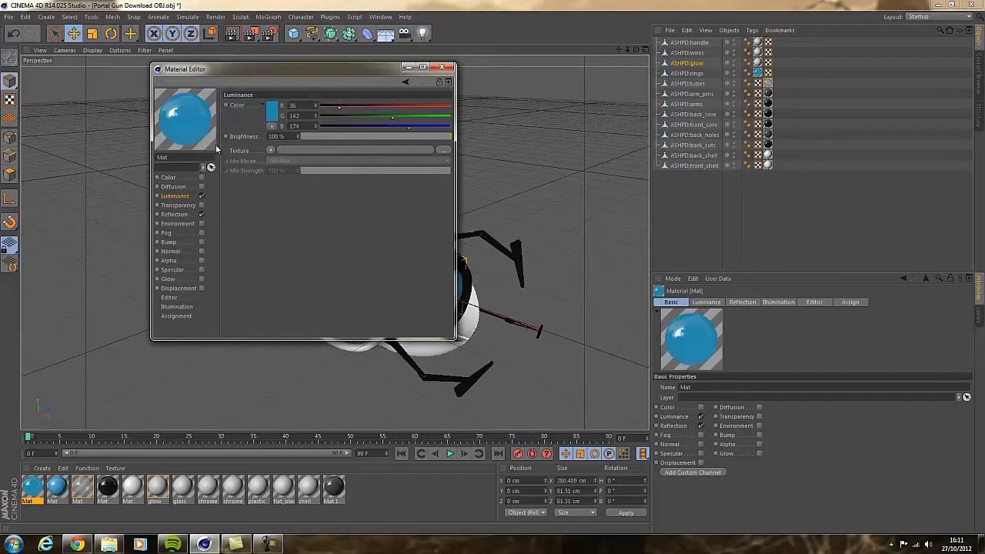
left_click(203, 214)
left_click(202, 214)
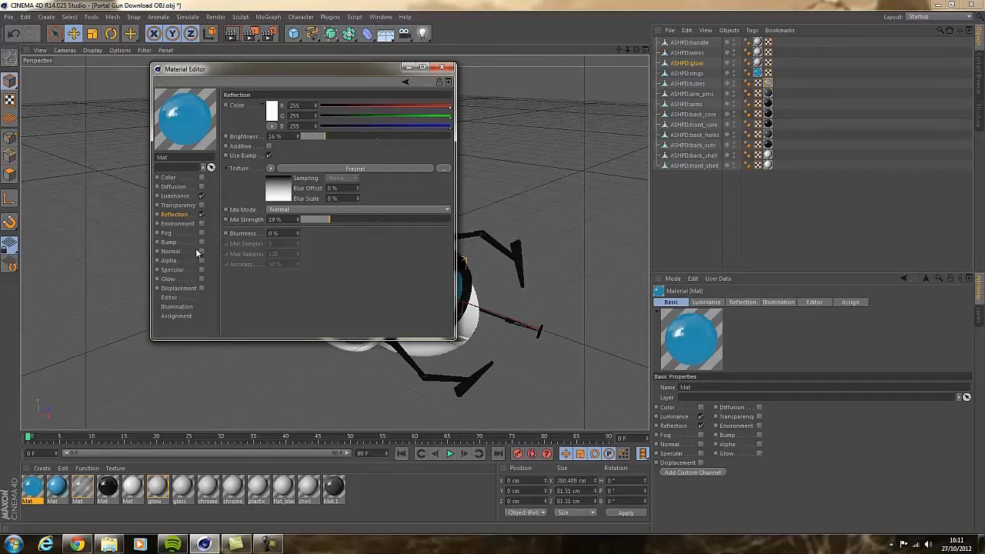
left_click(445, 69)
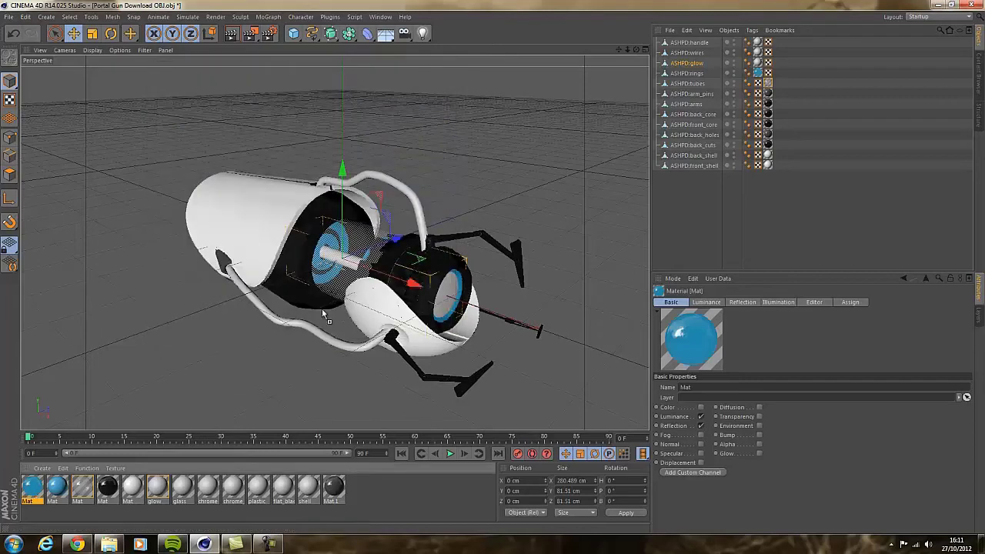
left_click_drag(699, 68, 701, 63)
Apply the black Mat to ASHPD:wires and ASHPD:handle and render a preview of the textured gun.
left_click(688, 52)
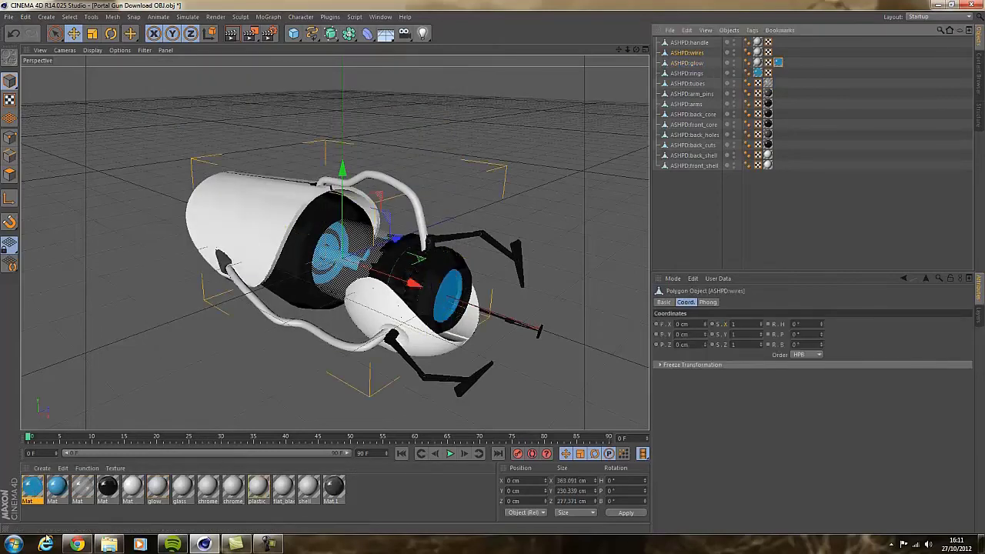
left_click_drag(696, 53, 697, 53)
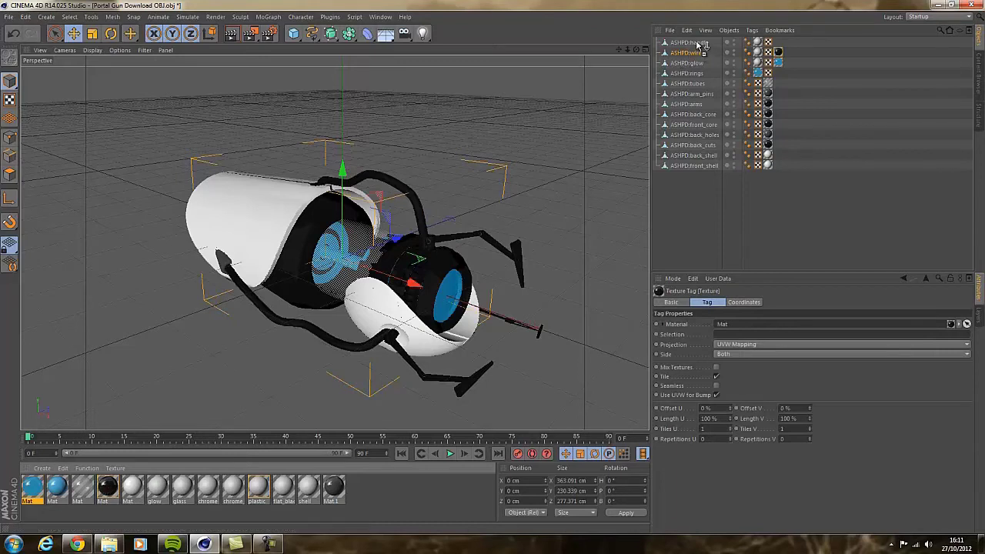
key("ctrl+r")
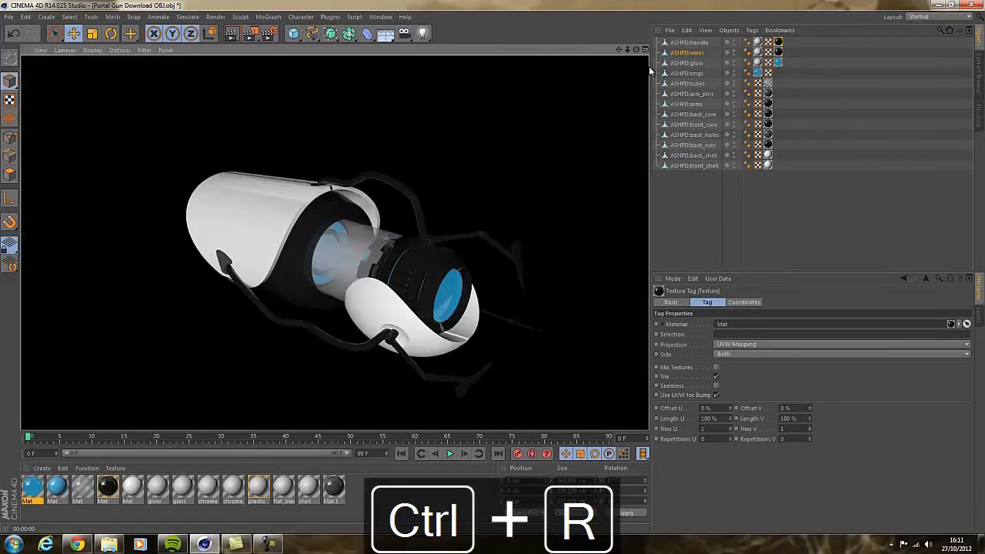
Merge all the ASHPD parts into one object with Connect Objects + Delete and rename it Portal Gun.
left_click(703, 43)
left_click(704, 167, "shift")
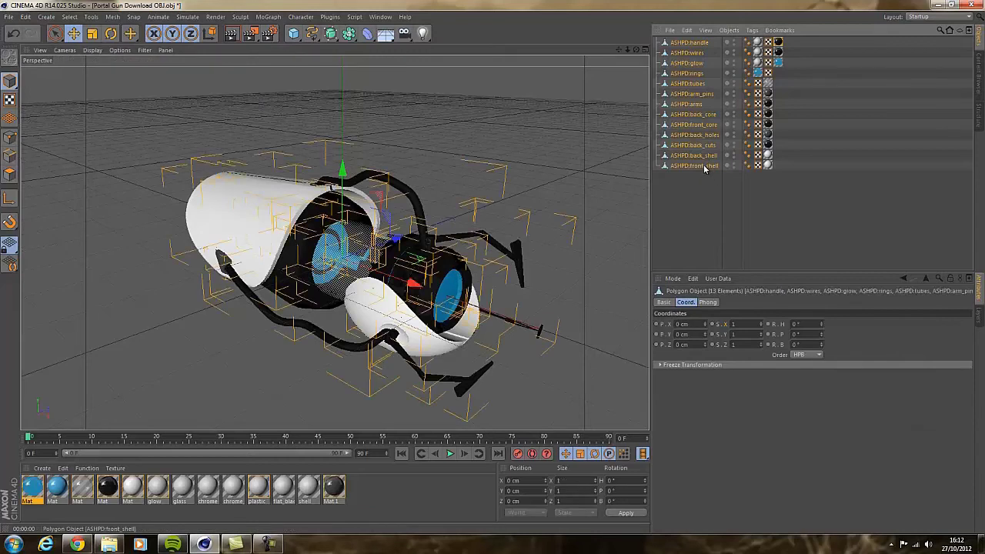
right_click(705, 168)
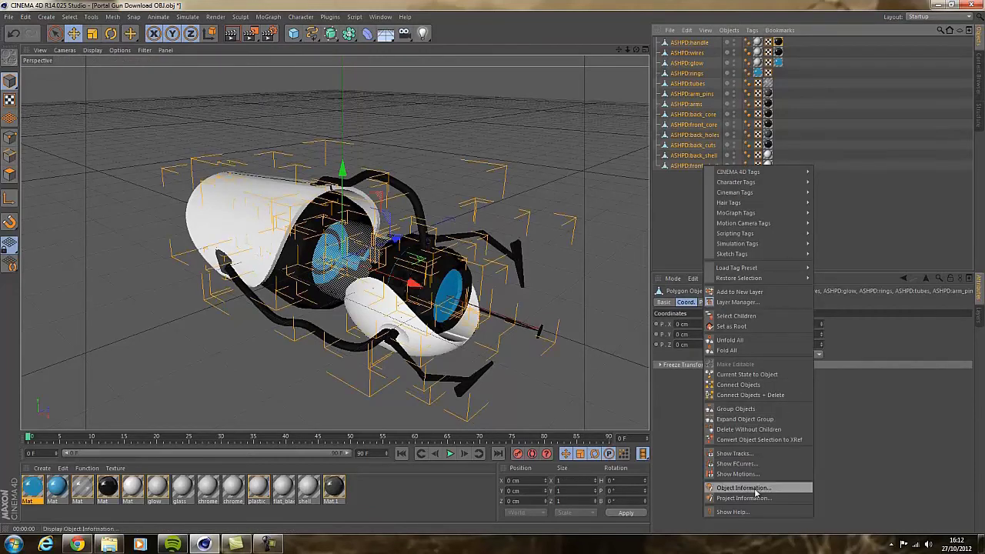
left_click(768, 396)
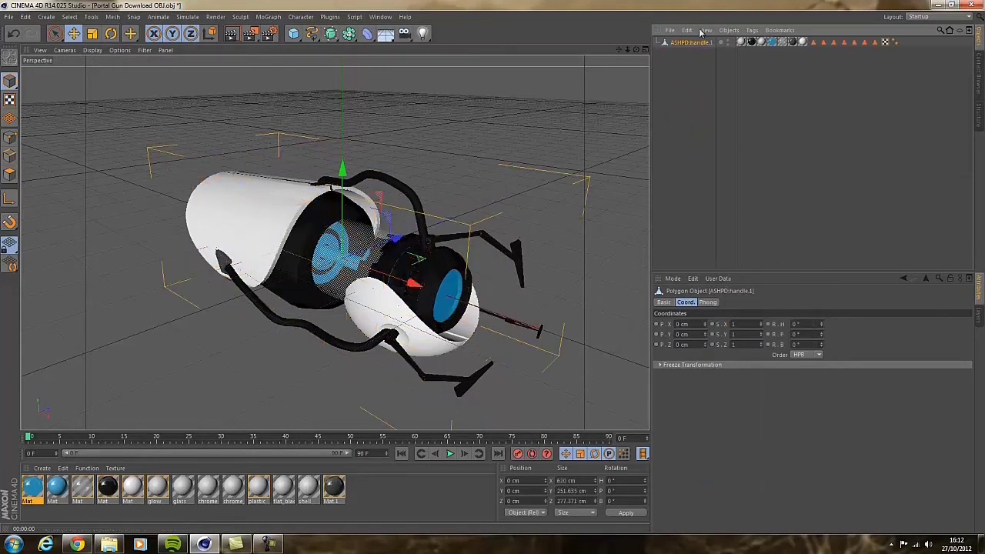
key("shift+p")
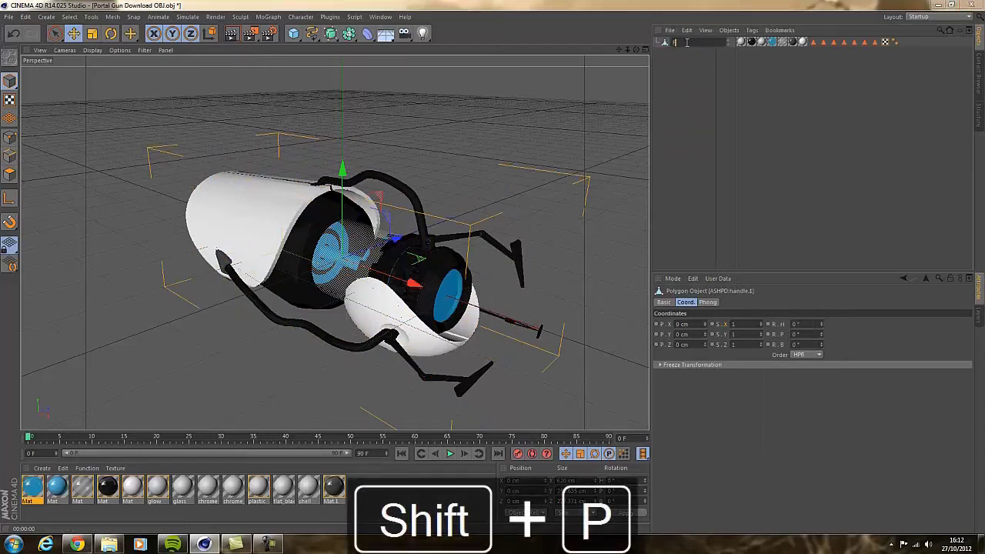
type("ortal Gun")
key("Return")
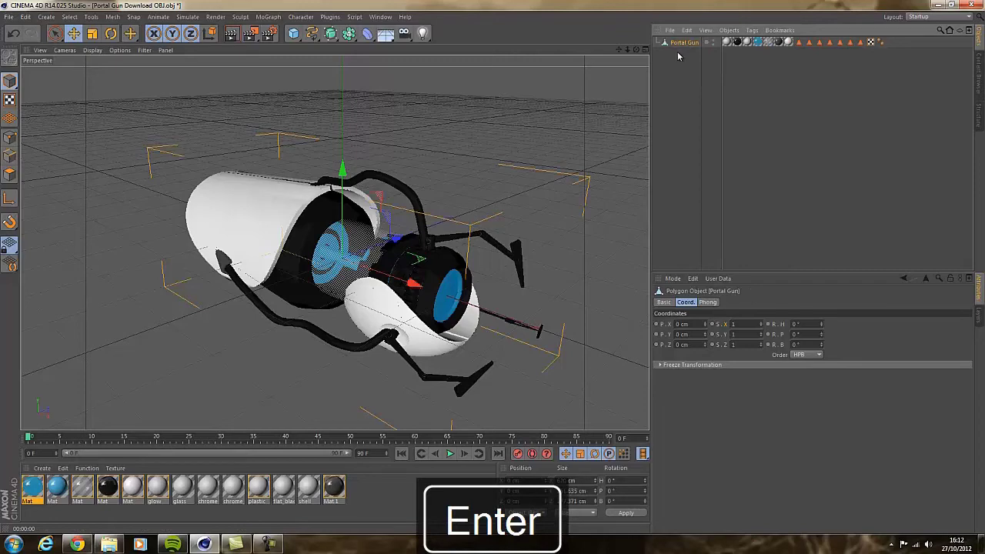
Copy the Portal Gun into the Untitled 3 project and move it above the floor to about Y 178 cm, Z -73 cm.
key("ctrl+c")
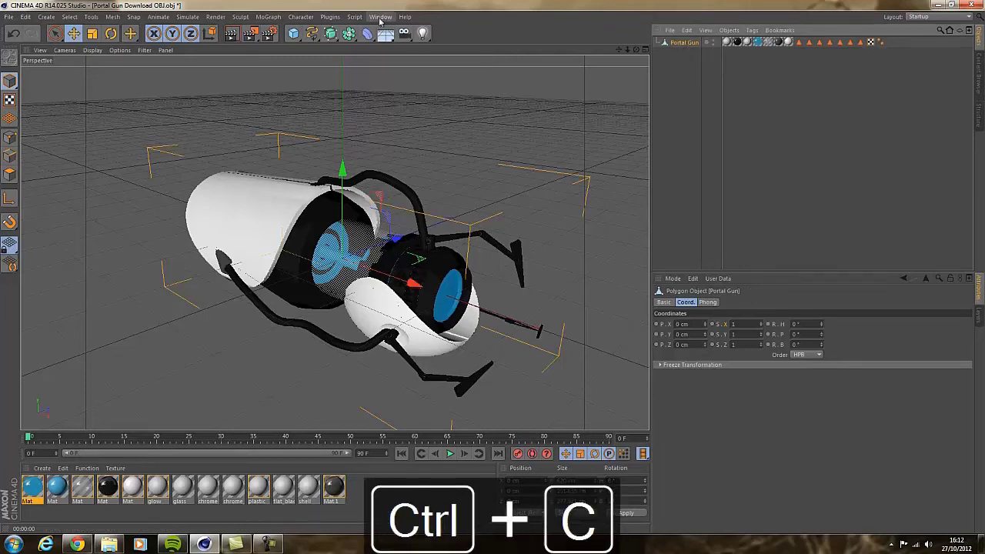
left_click(381, 17)
left_click(397, 232)
key("ctrl+v")
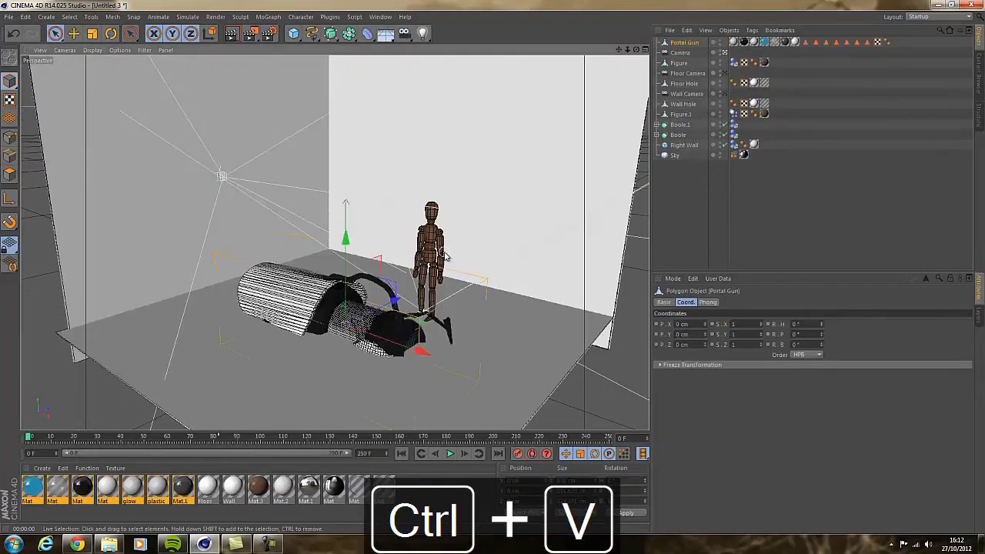
left_click_drag(345, 231, 377, 254)
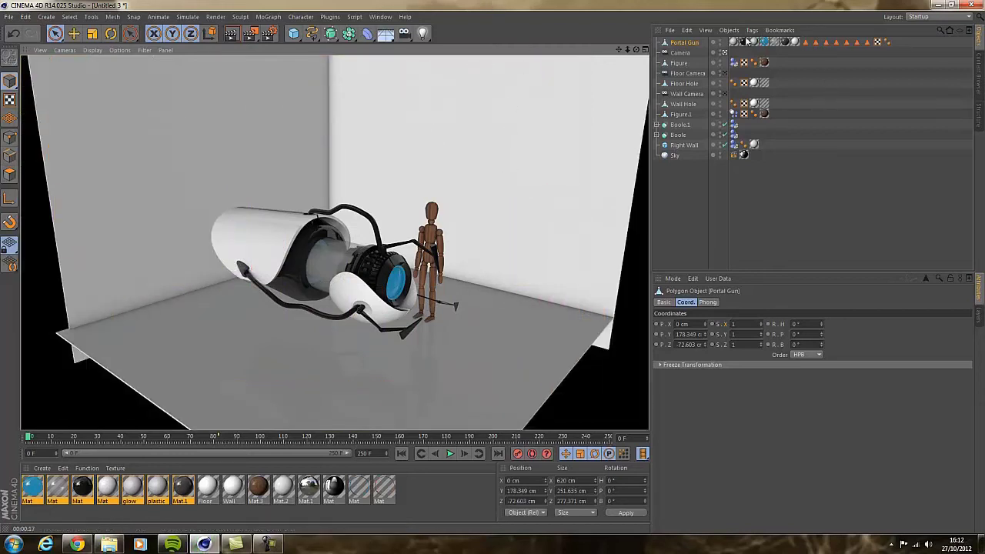
left_click(429, 186)
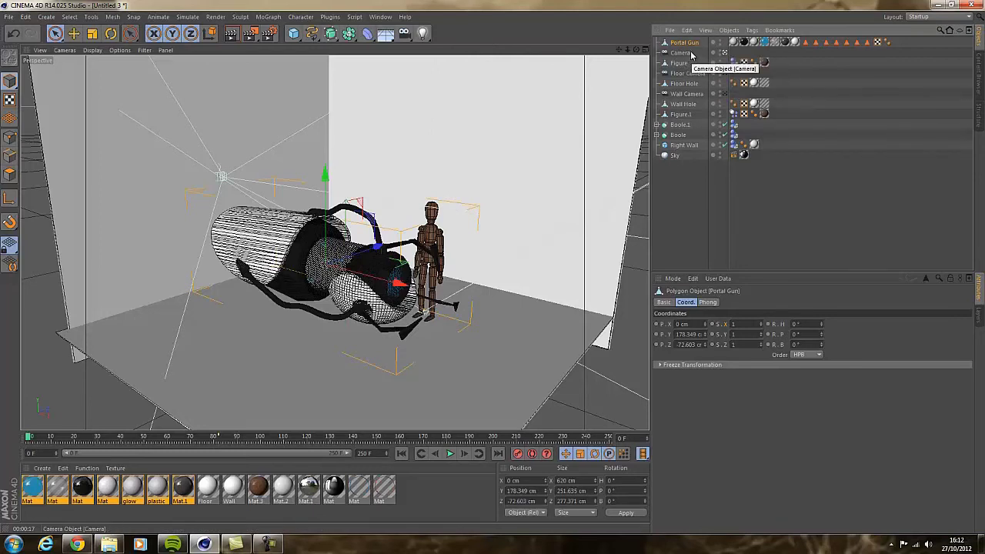
Scale the Portal Gun down to a length of about 381 cm and rotate its heading to about 126°.
key("t")
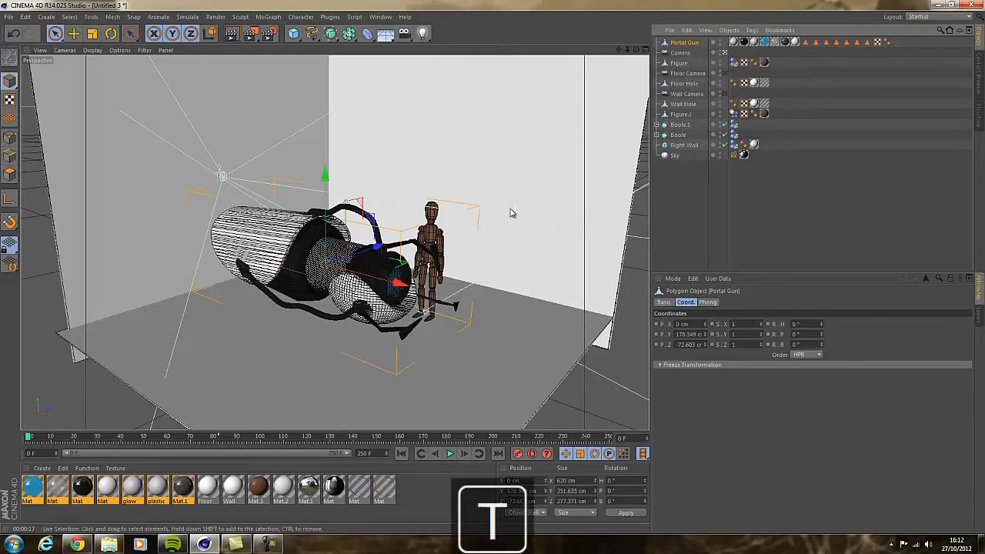
left_click_drag(514, 158, 568, 184)
key("space")
key("r")
key("space")
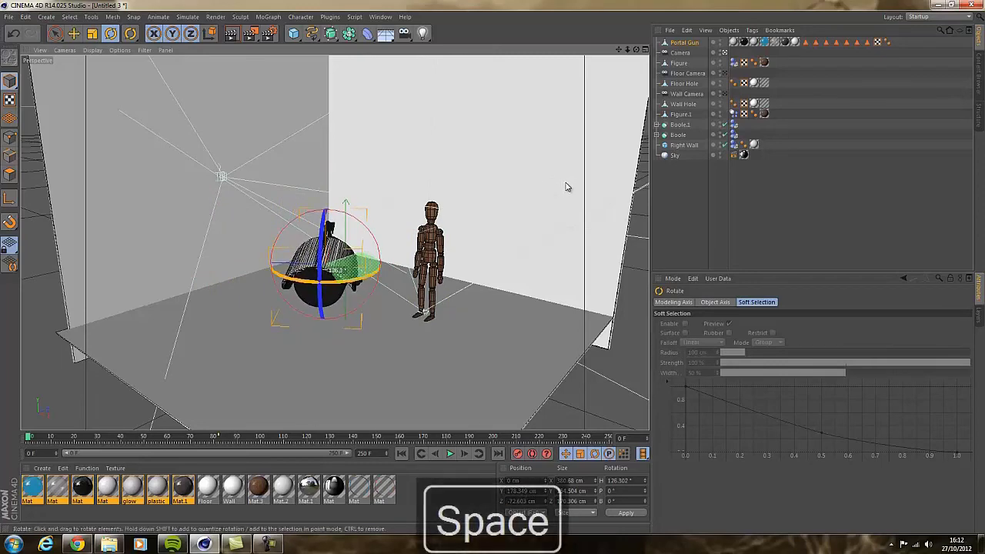
Move the Portal Gun in front of the camera to about X 407, Y 335, Z -720 cm and turn its heading to about 117°.
left_click_drag(339, 248, 248, 339)
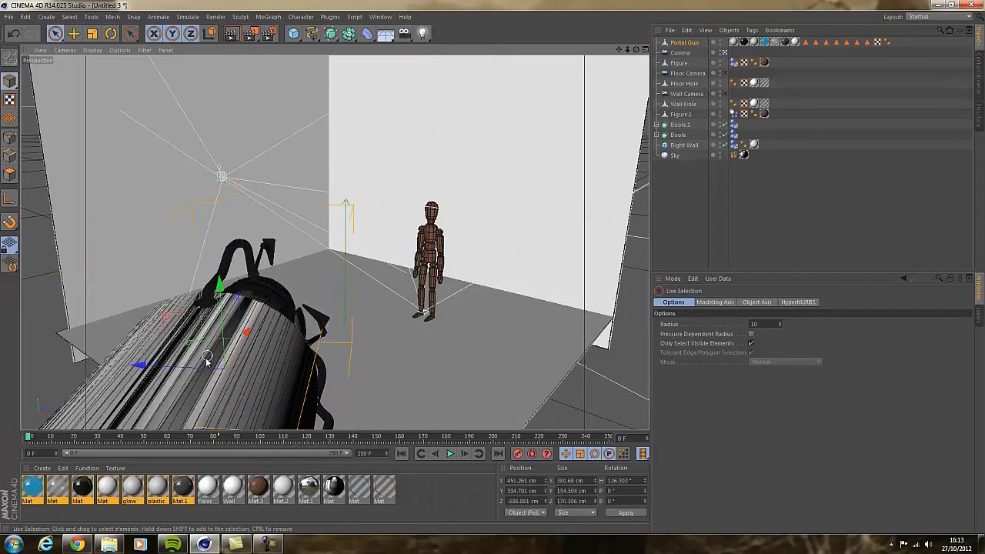
left_click_drag(196, 368, 178, 346)
key("r")
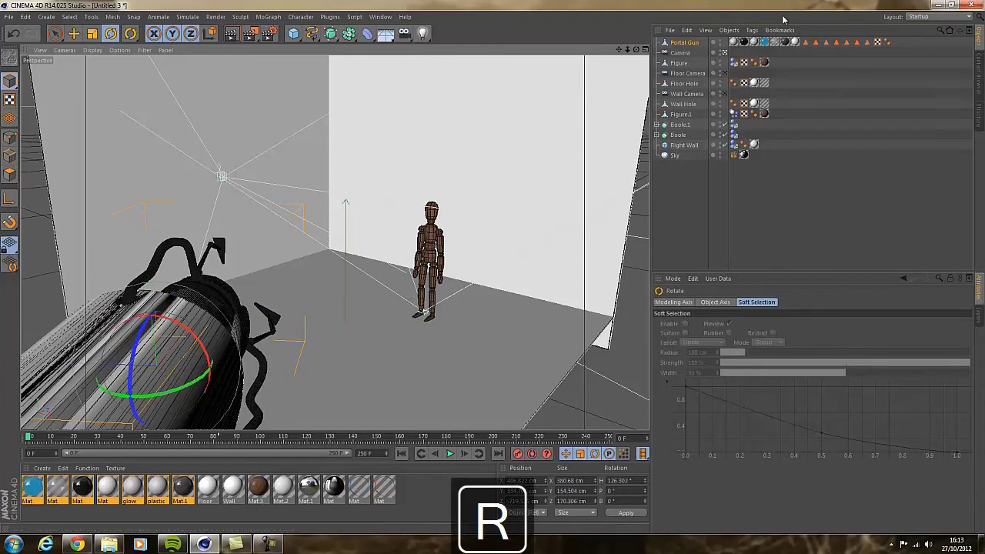
left_click(679, 54)
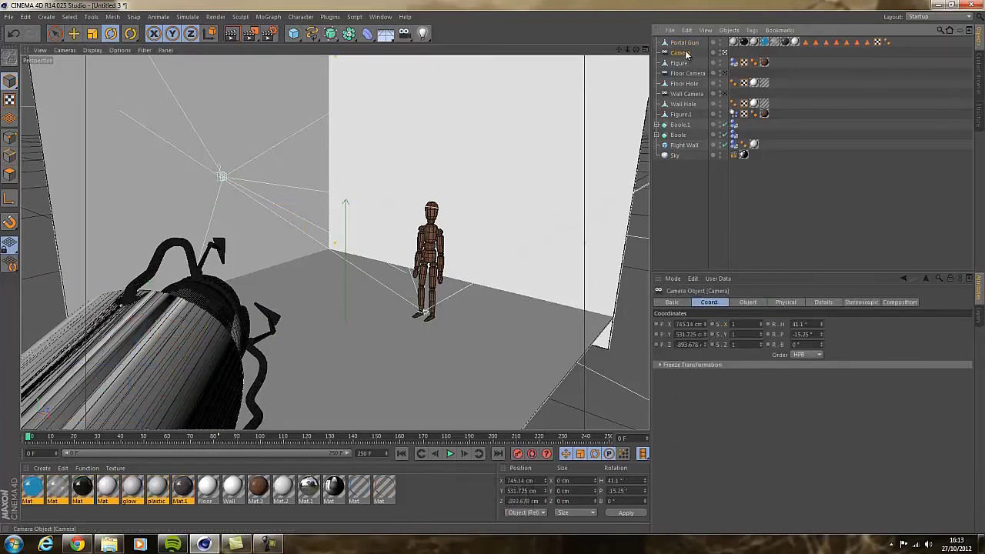
key("r")
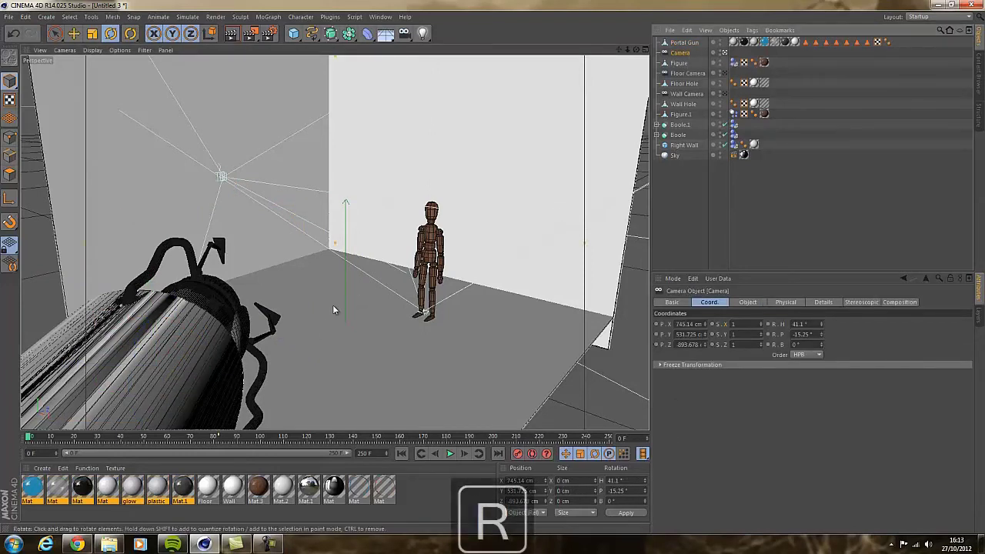
left_click(693, 42)
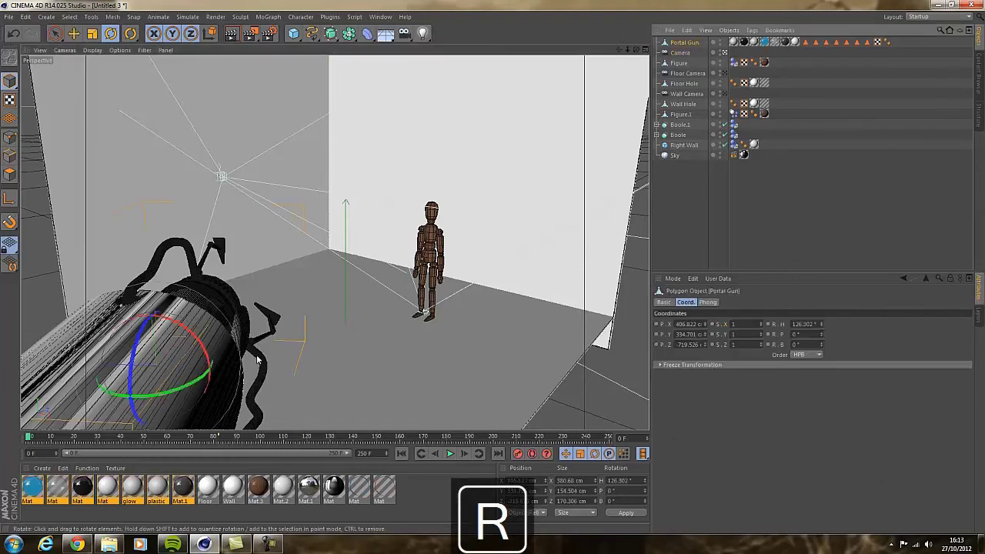
left_click_drag(192, 387, 182, 390)
key("space")
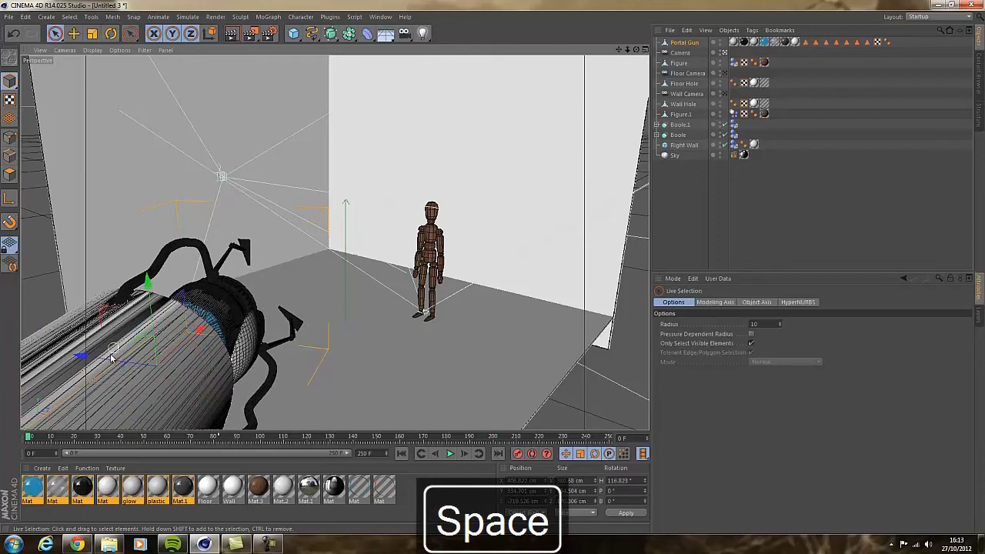
Move the Portal Gun to about X 438, Z -704 cm and make the Camera its child.
left_click_drag(112, 358, 143, 370)
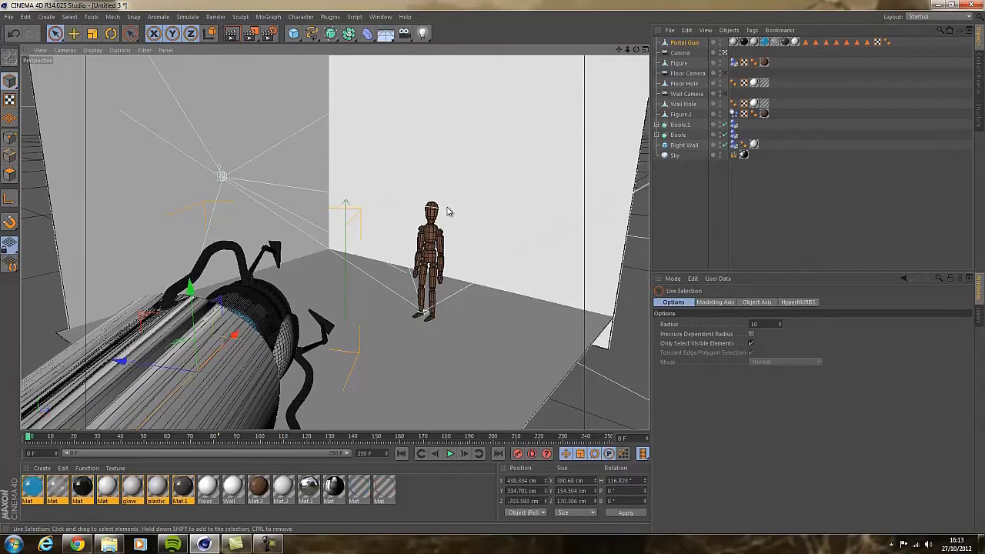
left_click(681, 53)
left_click_drag(692, 44, 679, 46)
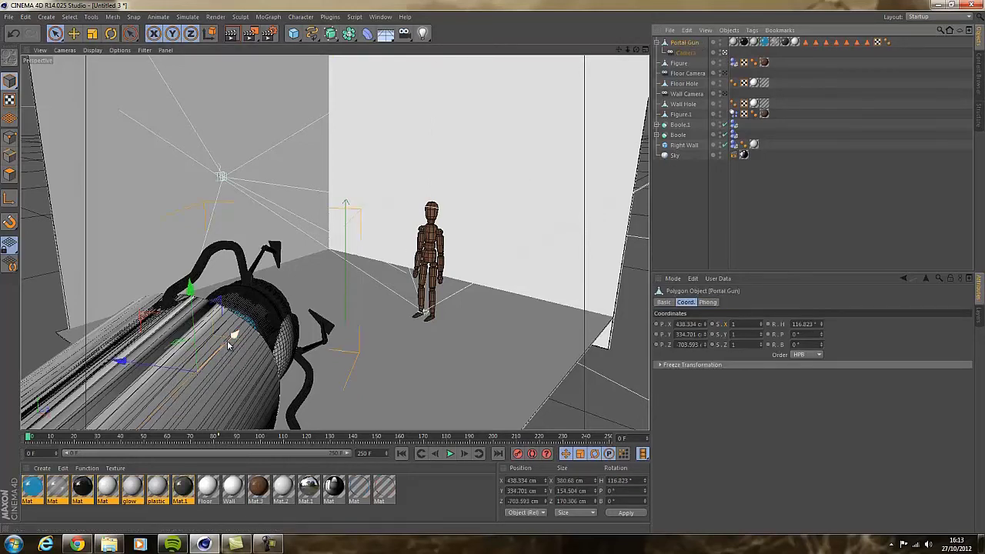
Move the Portal Gun with its camera to about X 457, Z -741 cm and turn its heading to about 113°.
left_click(260, 318)
left_click_drag(259, 318, 197, 391)
key("r")
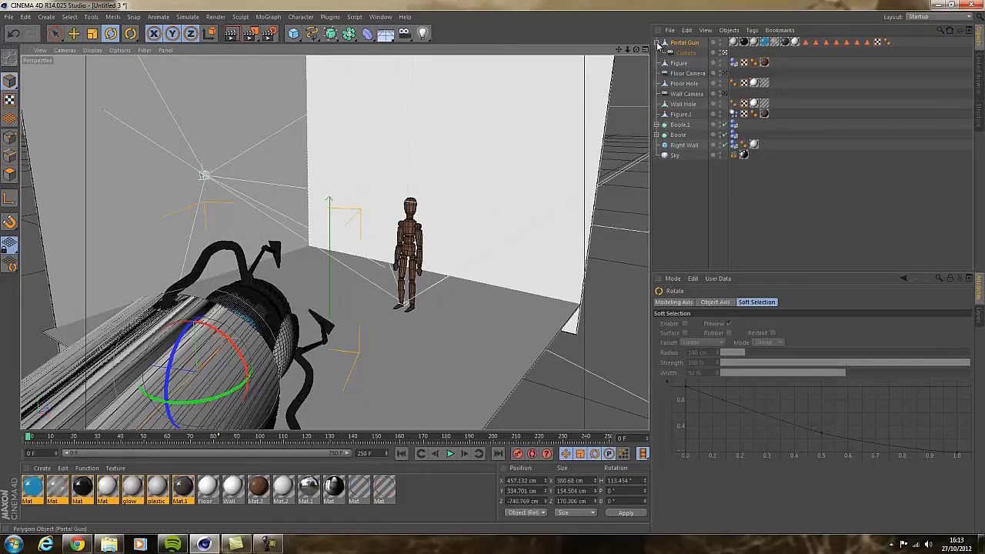
left_click(659, 42)
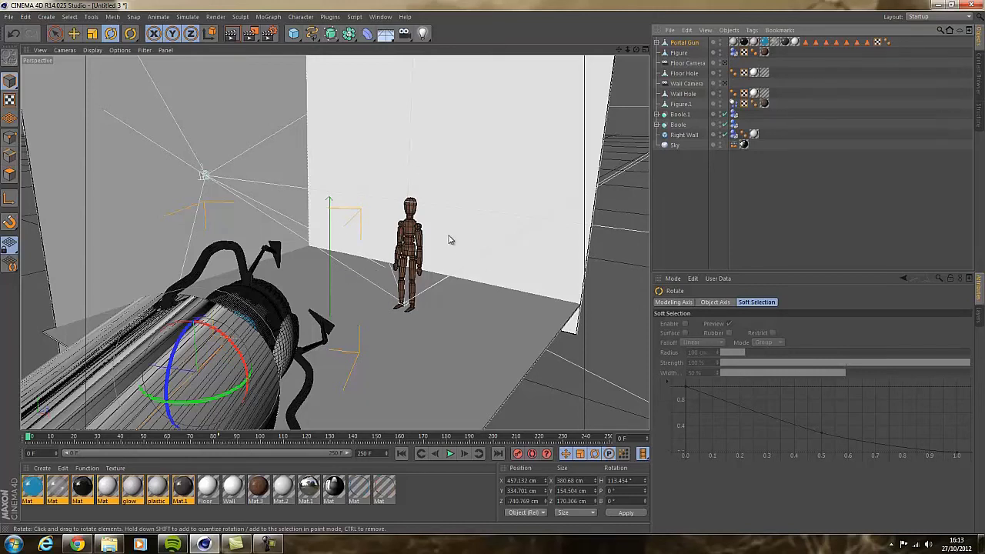
Add a Null object to the scene and raise it to about Y 152 cm.
left_click(293, 33)
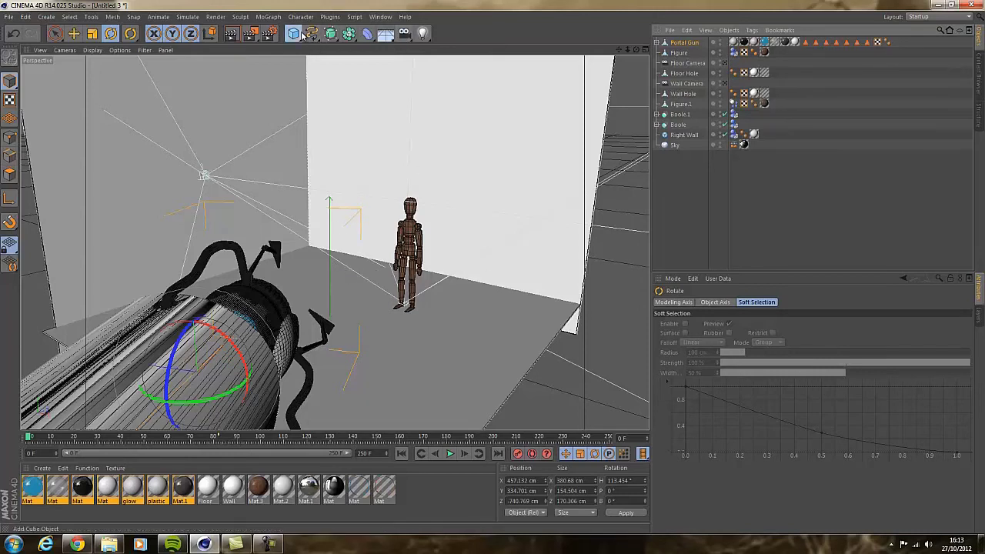
left_click(329, 49)
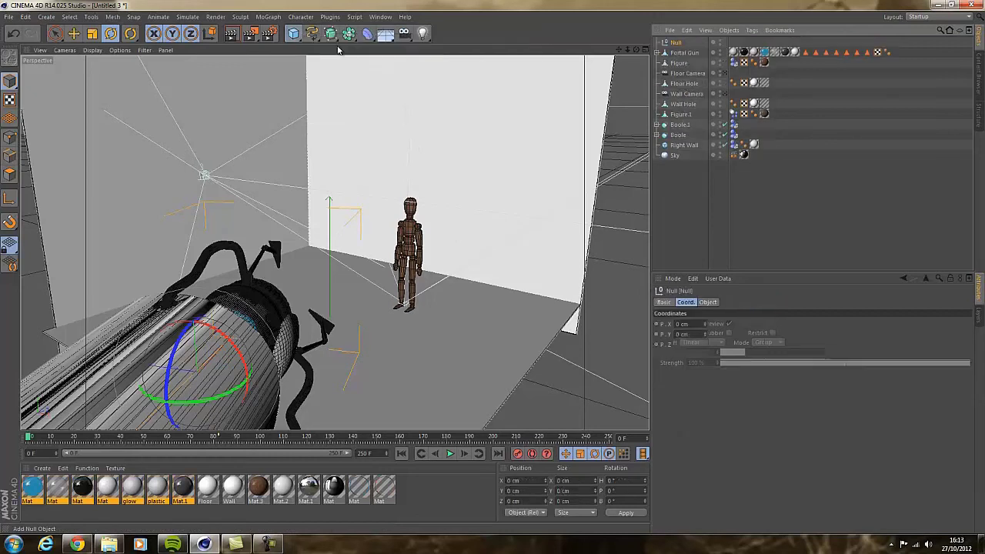
key("space")
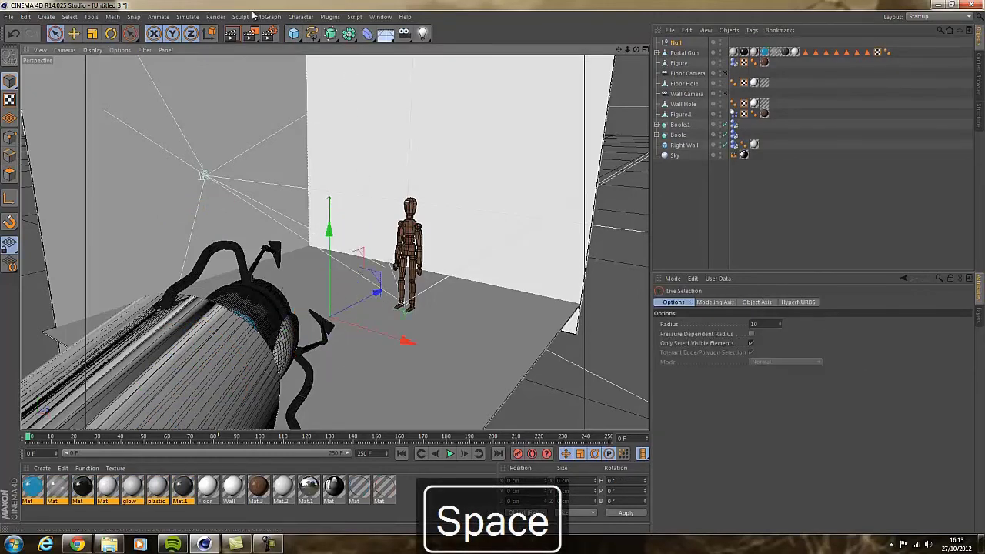
left_click(293, 35)
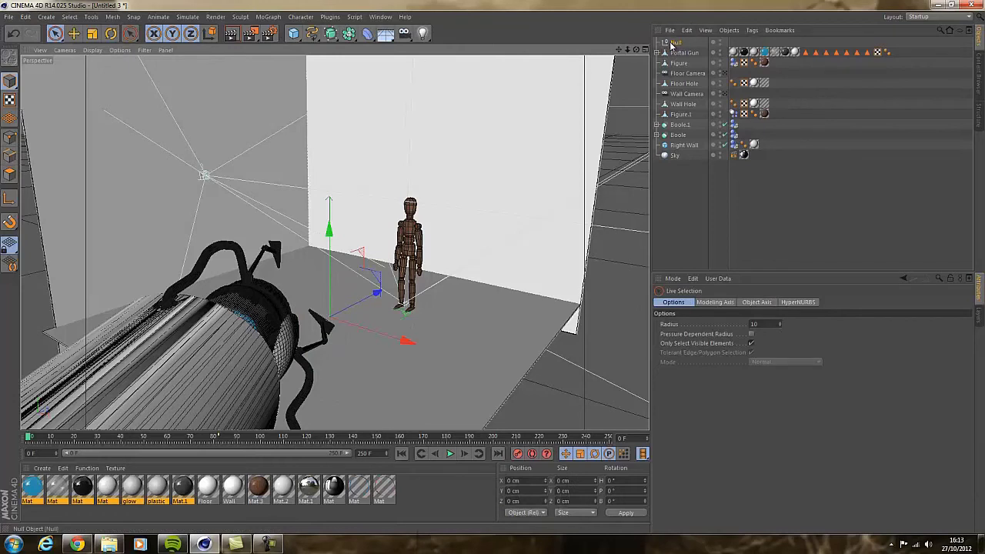
left_click_drag(330, 223, 407, 175)
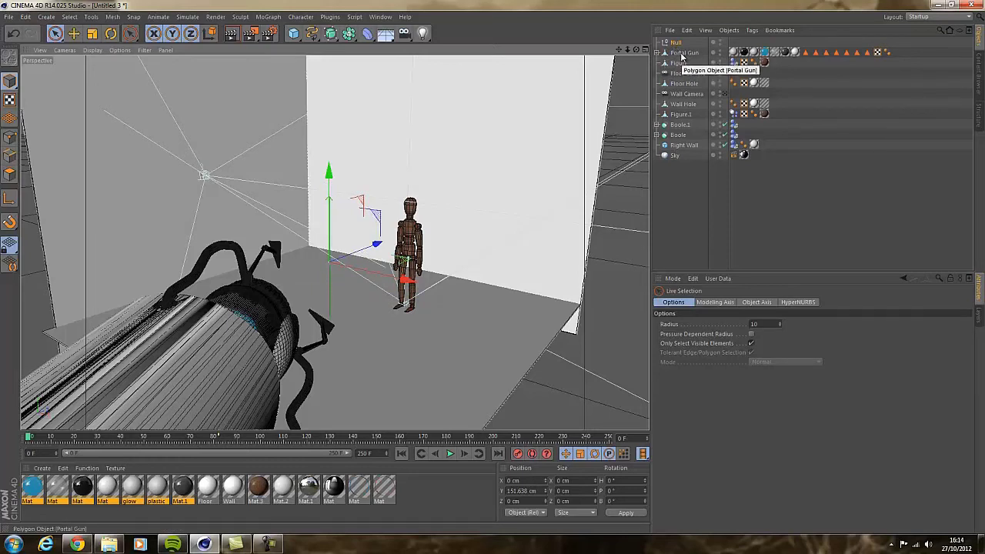
Add a Target tag to the Portal Gun with the Null as its target object.
left_click(684, 53)
right_click(691, 56)
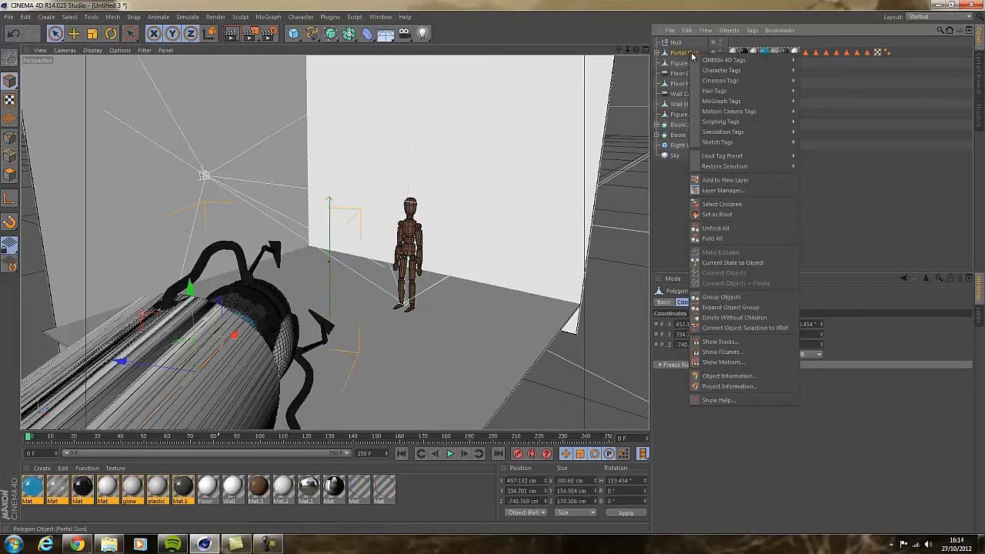
mouse_move(748, 61)
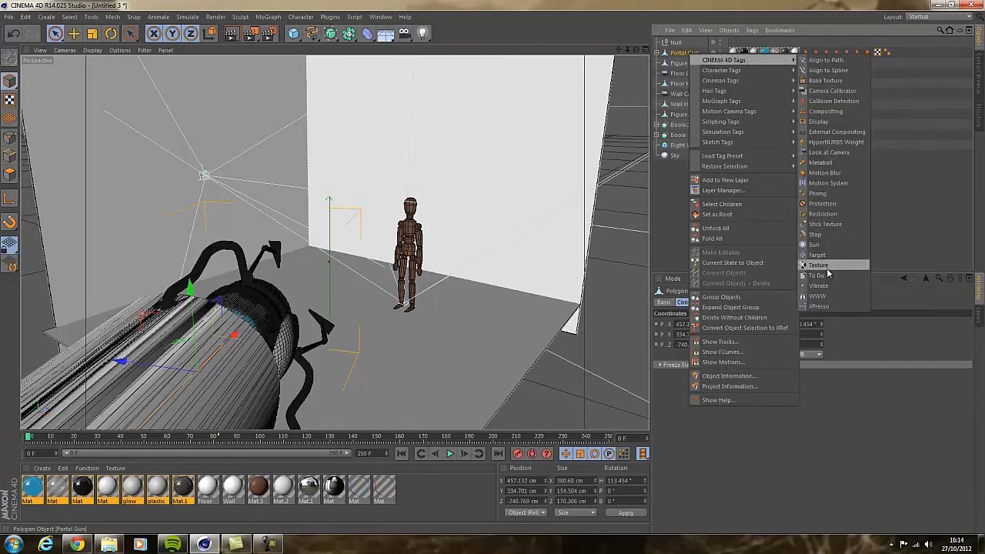
left_click(817, 255)
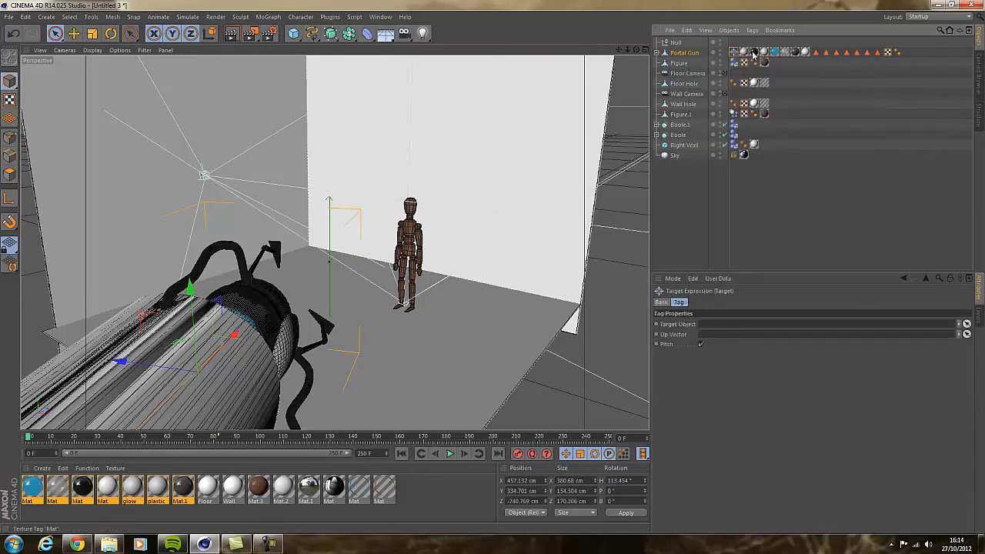
left_click_drag(711, 329, 712, 328)
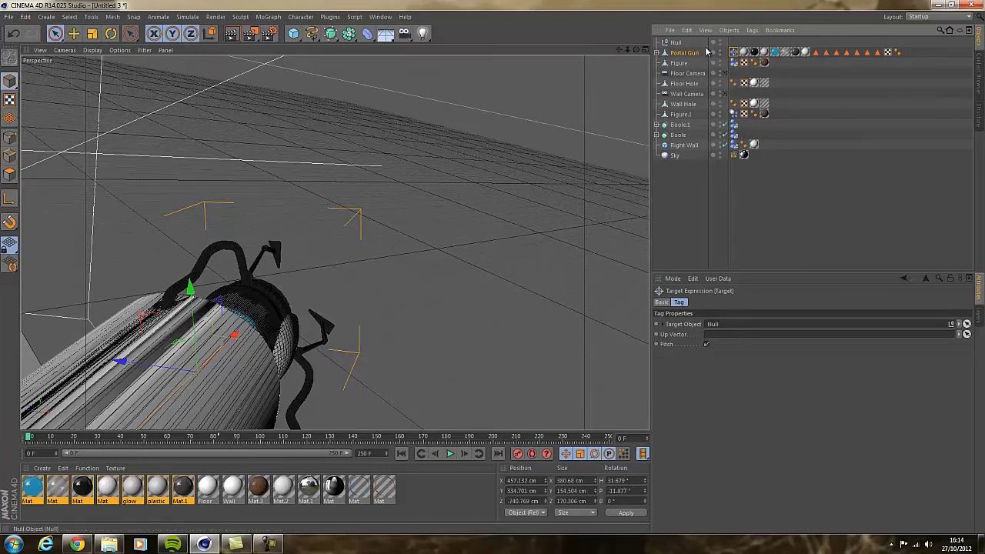
Rotate the Portal Gun's axis about 90° in heading so the barrel aims at the Null, and view through its child Camera.
left_click(657, 53)
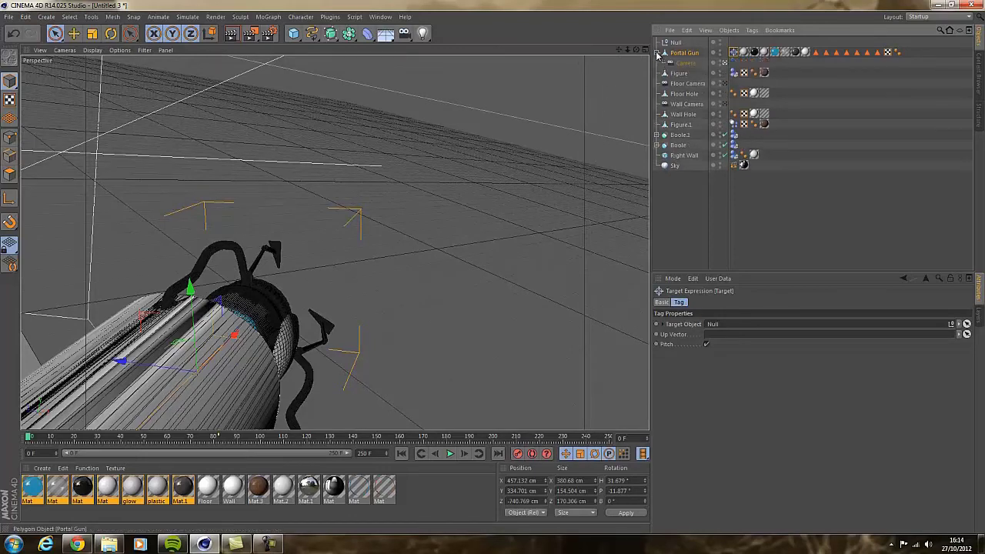
left_click(723, 64)
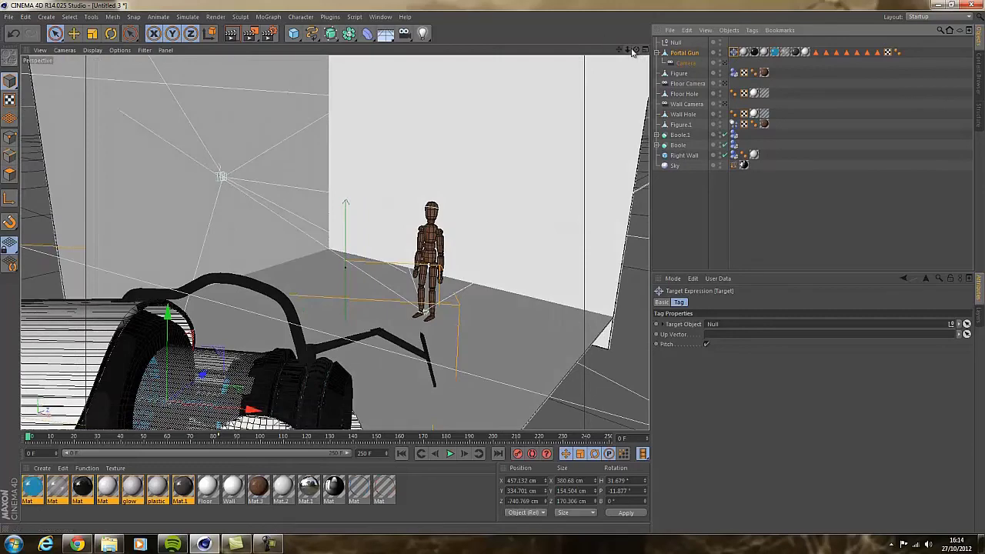
left_click_drag(632, 50, 630, 48)
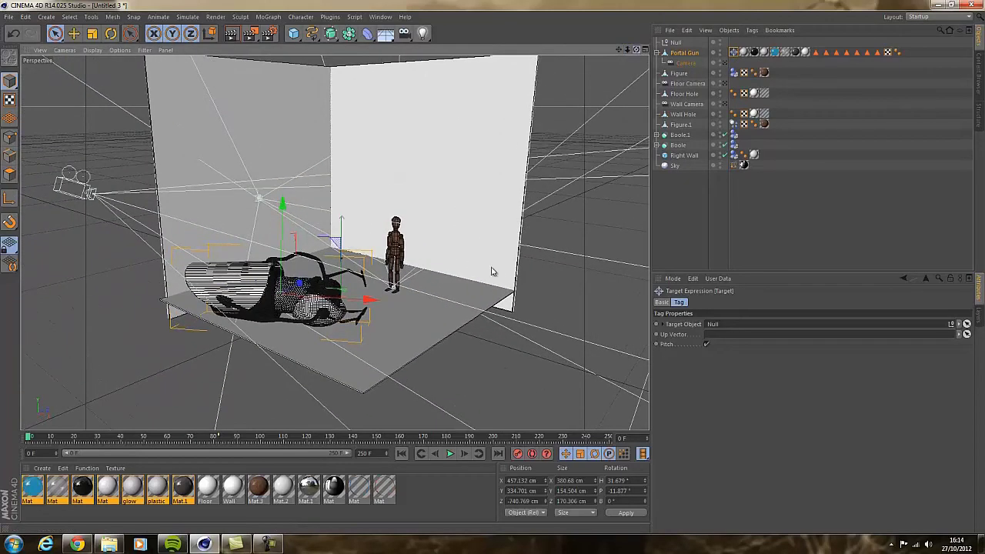
left_click_drag(493, 271, 494, 272, "alt")
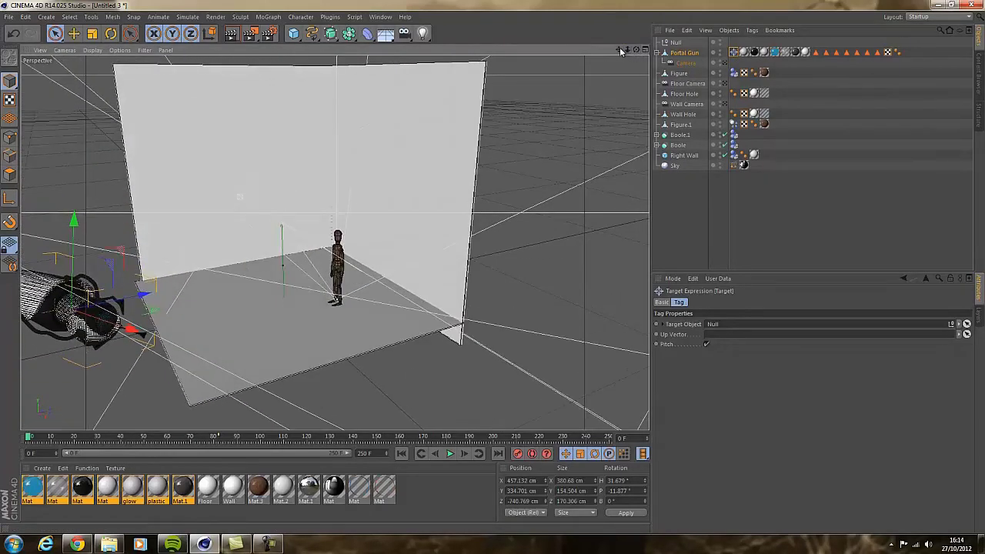
left_click_drag(621, 51, 358, 154)
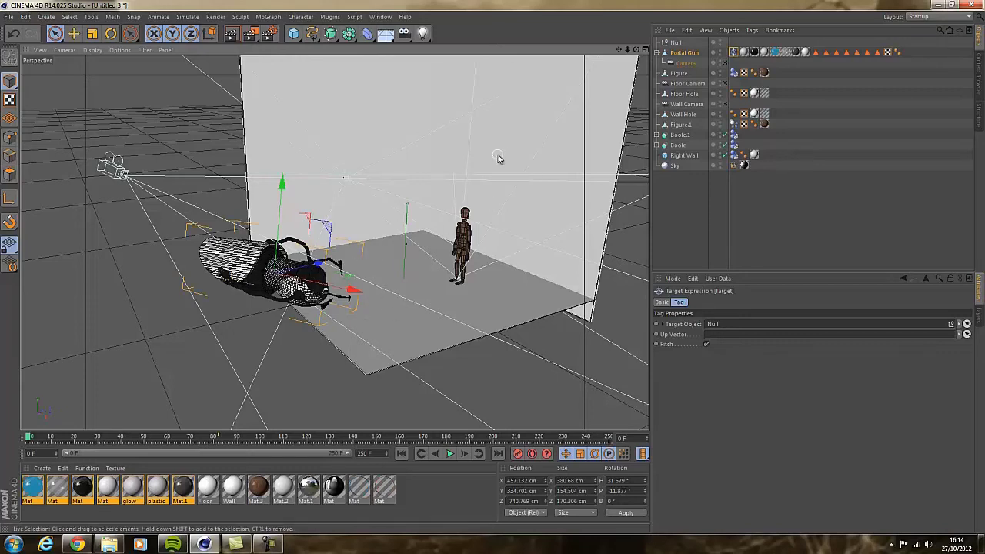
left_click(689, 54)
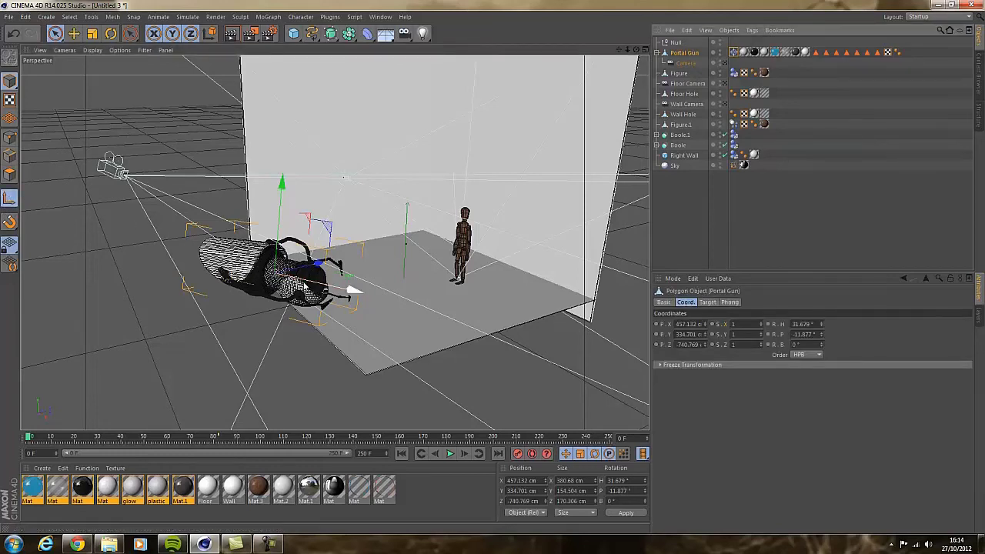
key("r")
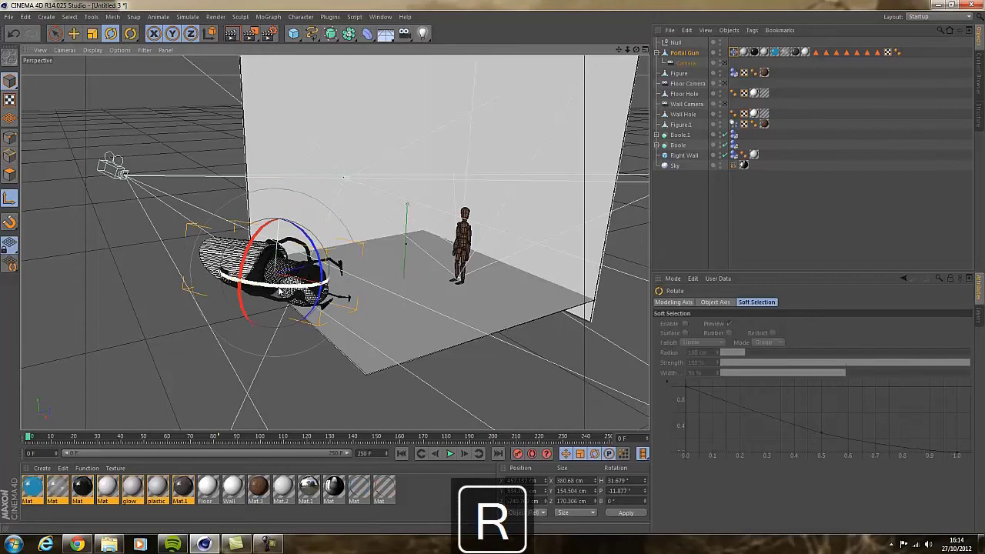
left_click_drag(281, 291, 99, 262)
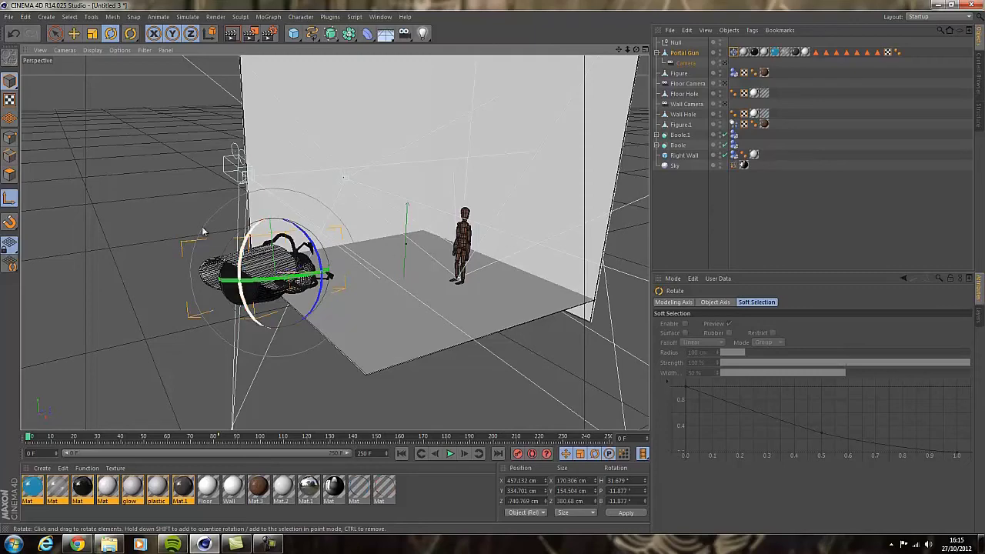
left_click(724, 64)
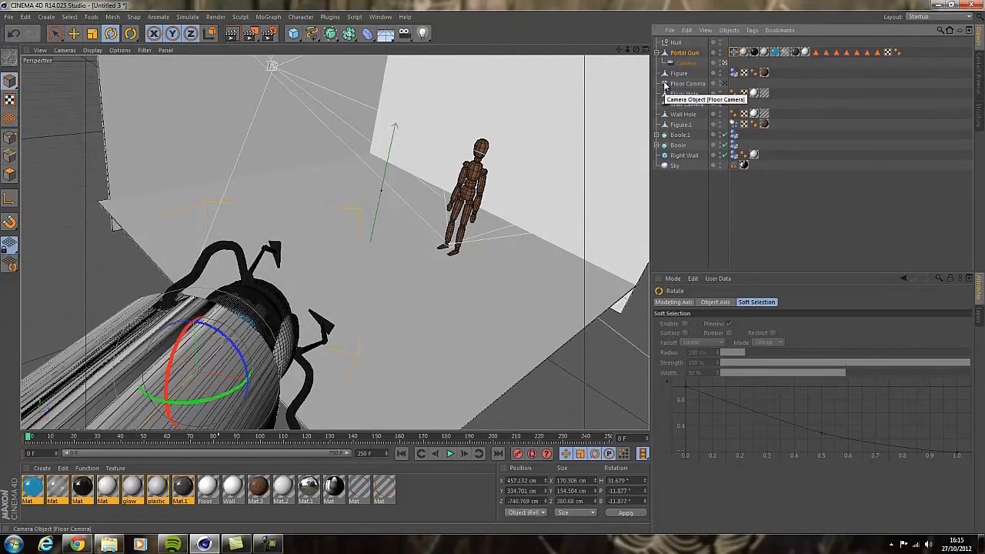
Move the Null to about X 1, Y 165 cm to adjust where the gun aims.
left_click(676, 43)
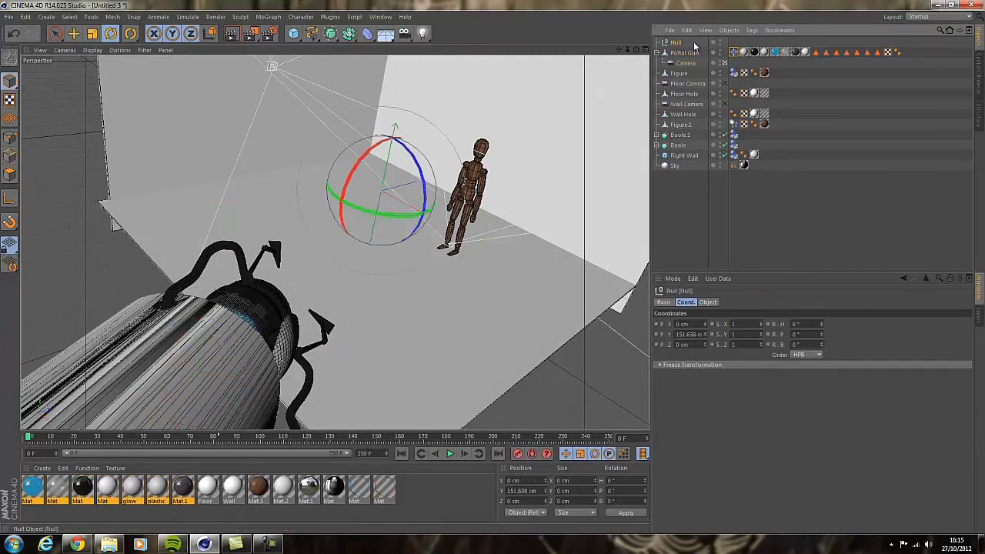
key("space")
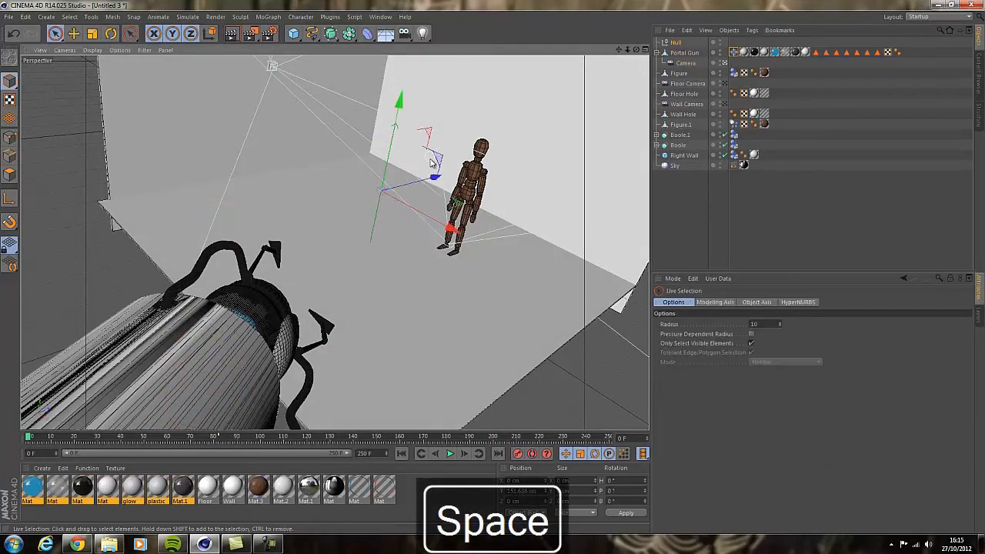
left_click_drag(433, 162, 475, 126, "alt")
key("ctrl+z")
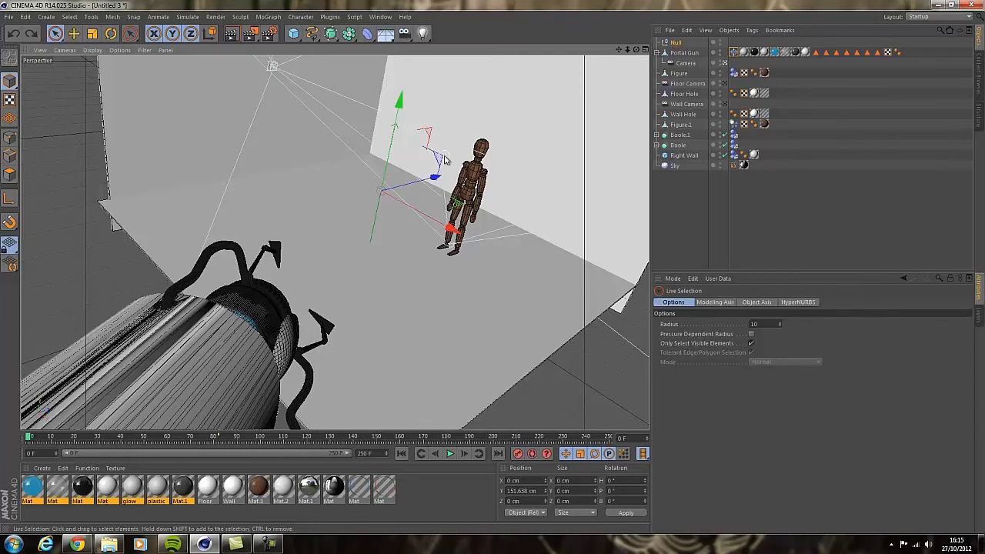
mouse_move(437, 155)
left_mouse_down()
mouse_move(450, 200)
mouse_move(439, 165)
left_mouse_up()
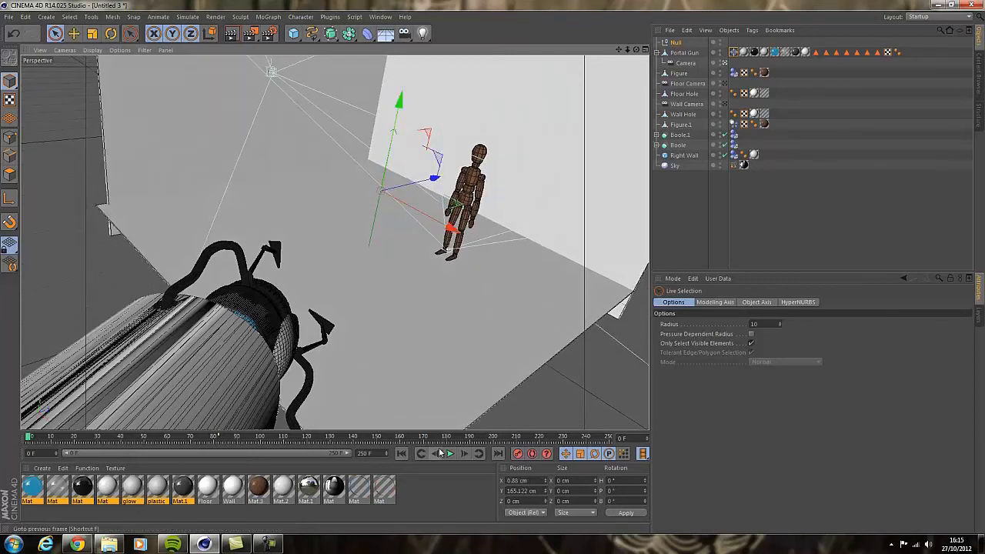
Keyframe the Null's X, Y and Z position at frame 0.
left_click(677, 43)
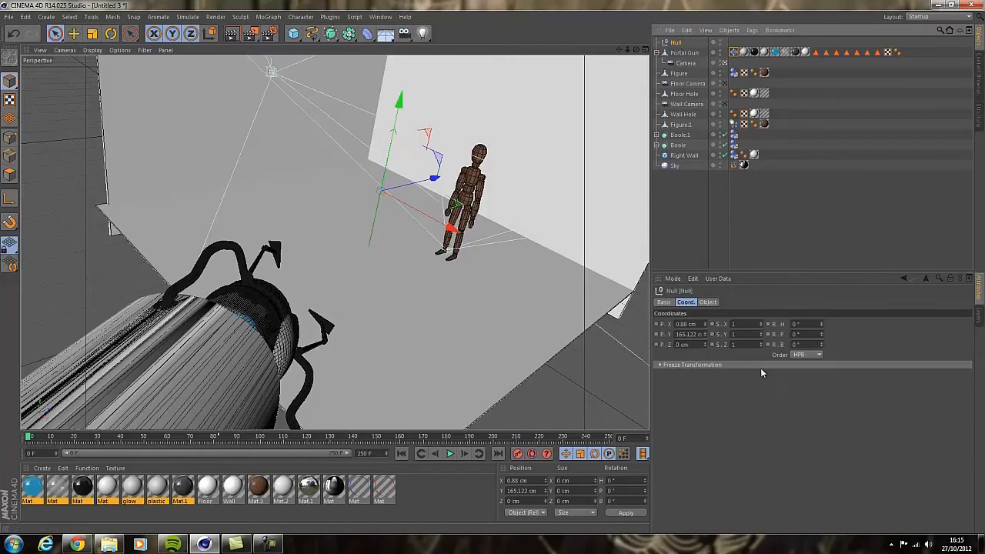
left_click(657, 325)
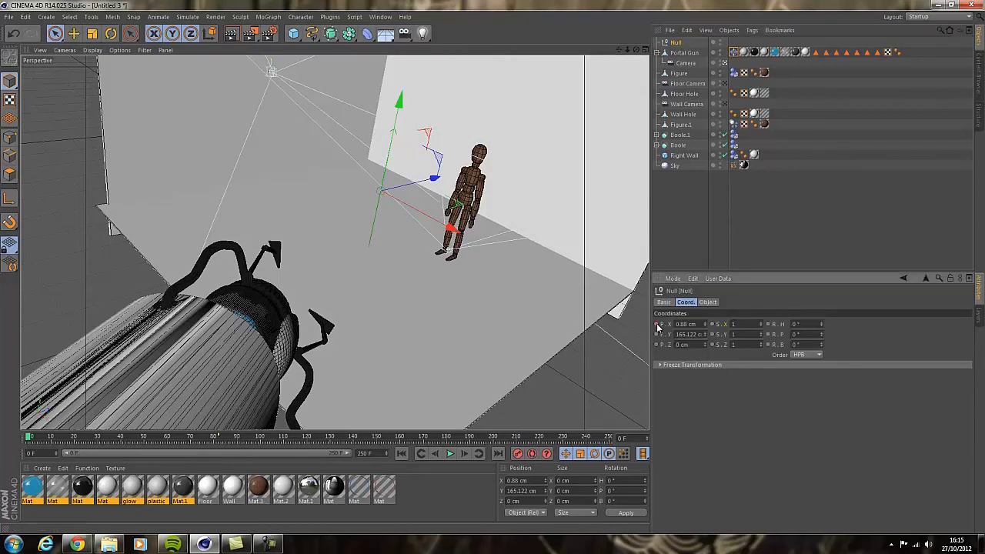
left_click(656, 345)
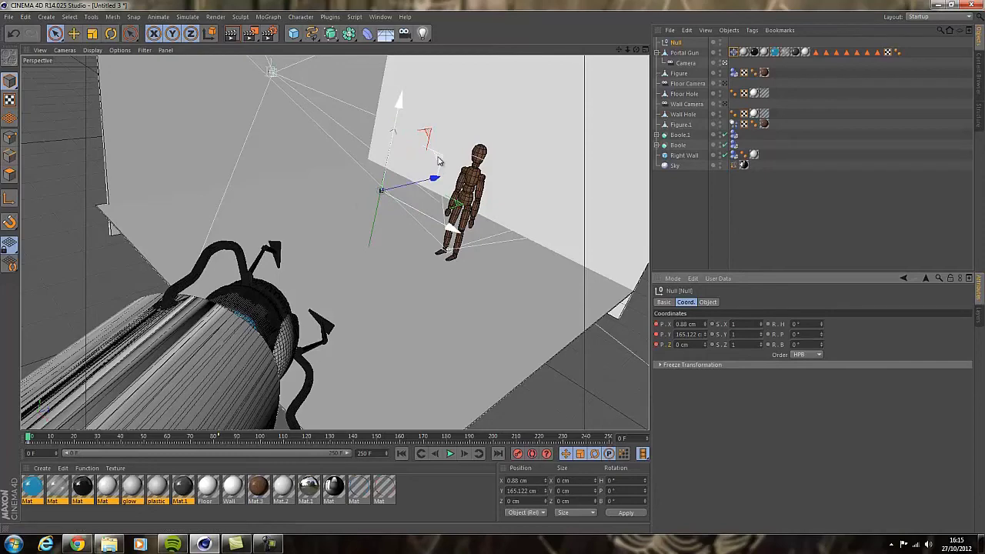
Try moving the Null to about X 111, Y 110, Z -31 cm at frame 0.
left_click_drag(439, 161, 546, 156)
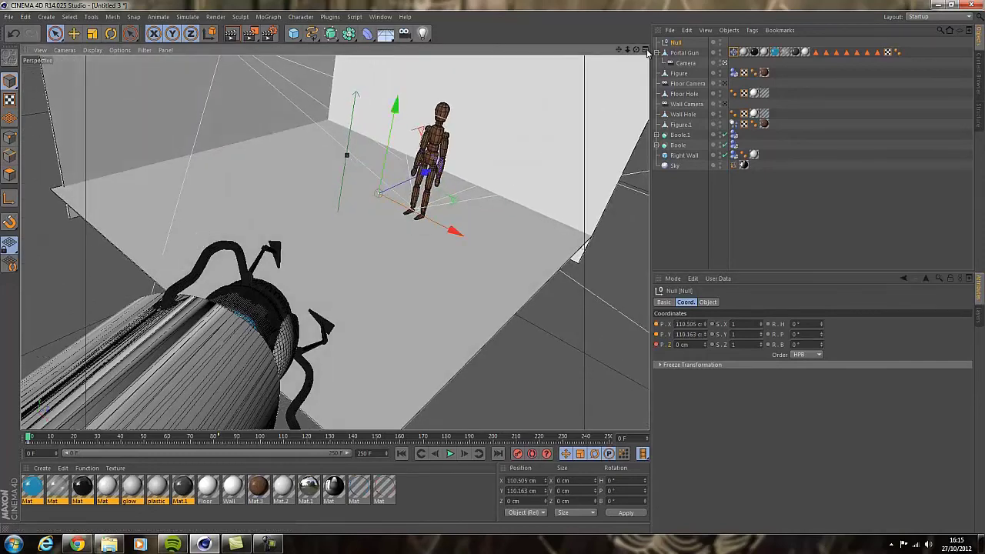
left_click(646, 50)
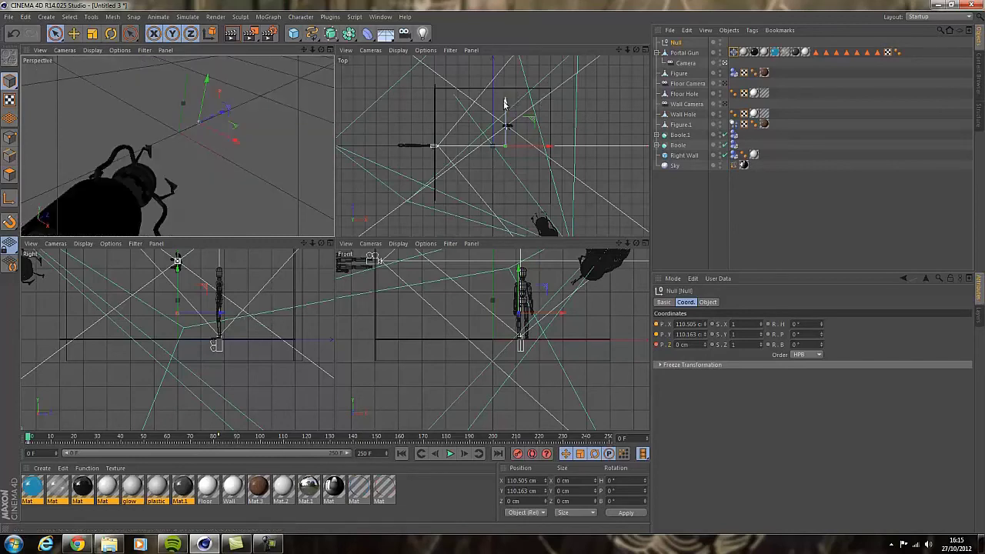
left_click_drag(507, 101, 507, 120)
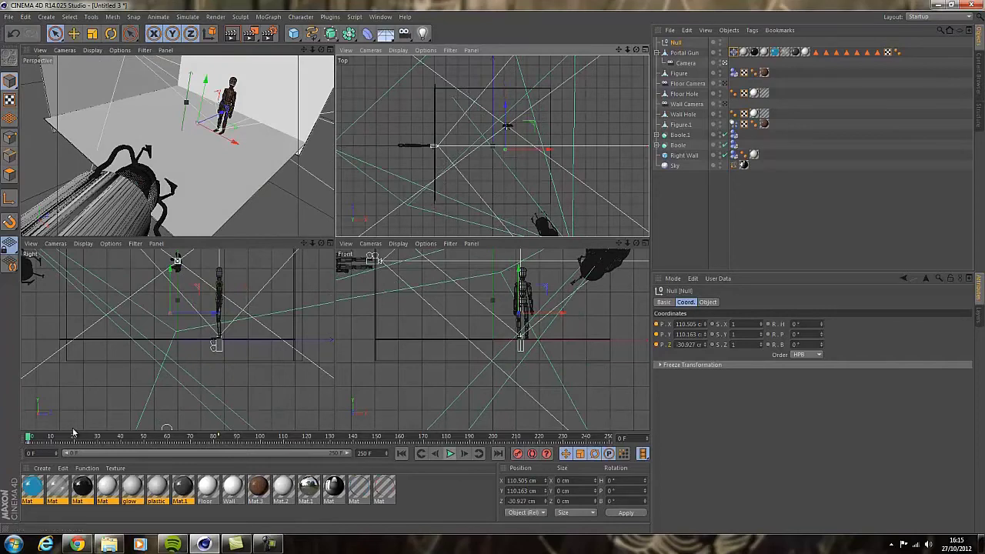
Keyframe the Null's unchanged X, Y and Z position at frame 30.
left_click_drag(33, 441, 98, 439)
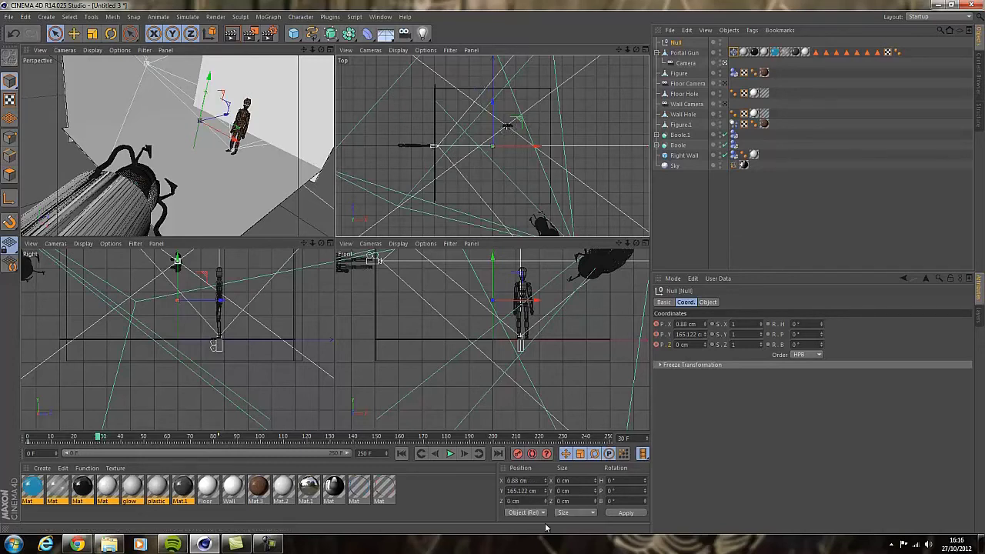
left_click(656, 334)
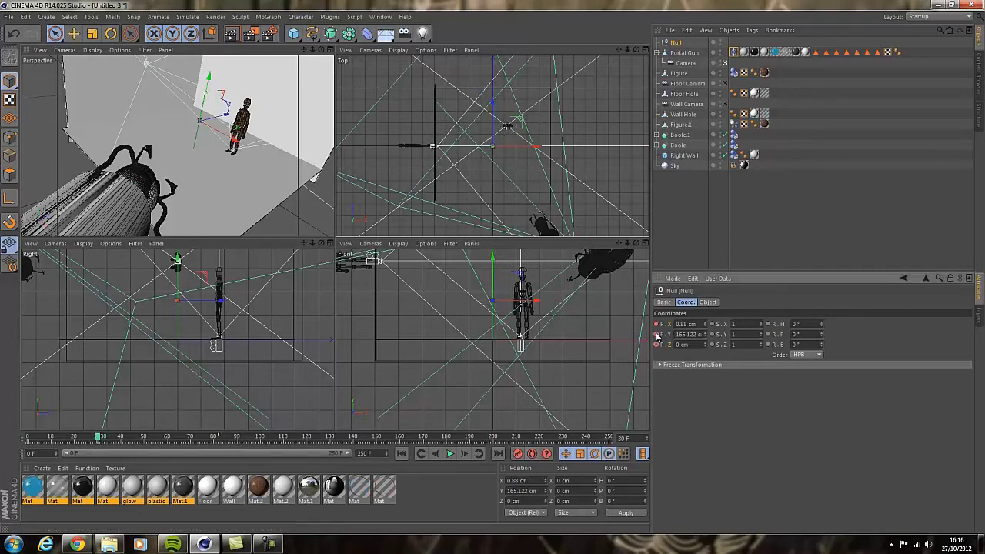
left_click(657, 345)
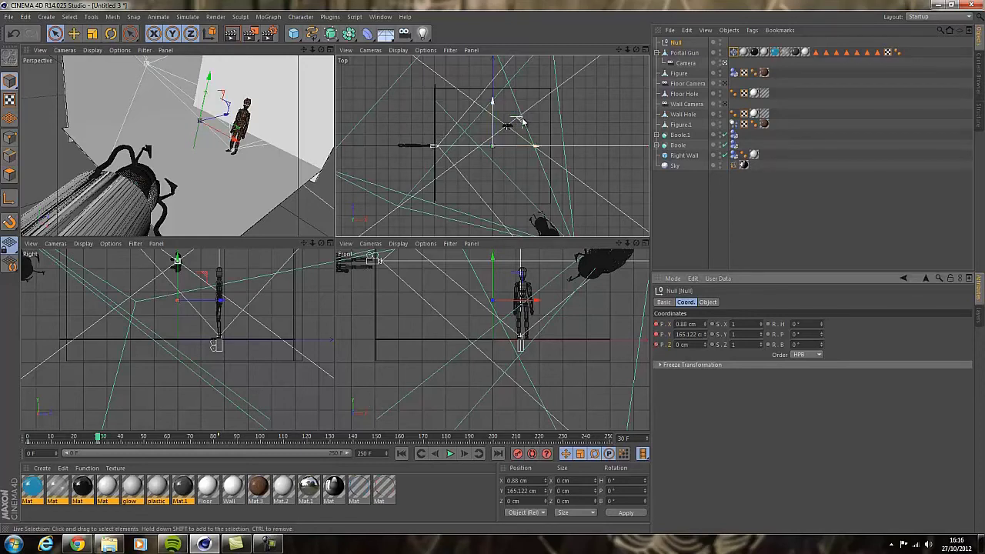
At frame 38, move the Null to about X 123, Y 2, Z 168 cm on the floor portal and keyframe its X, Y and Z position.
left_click(464, 454)
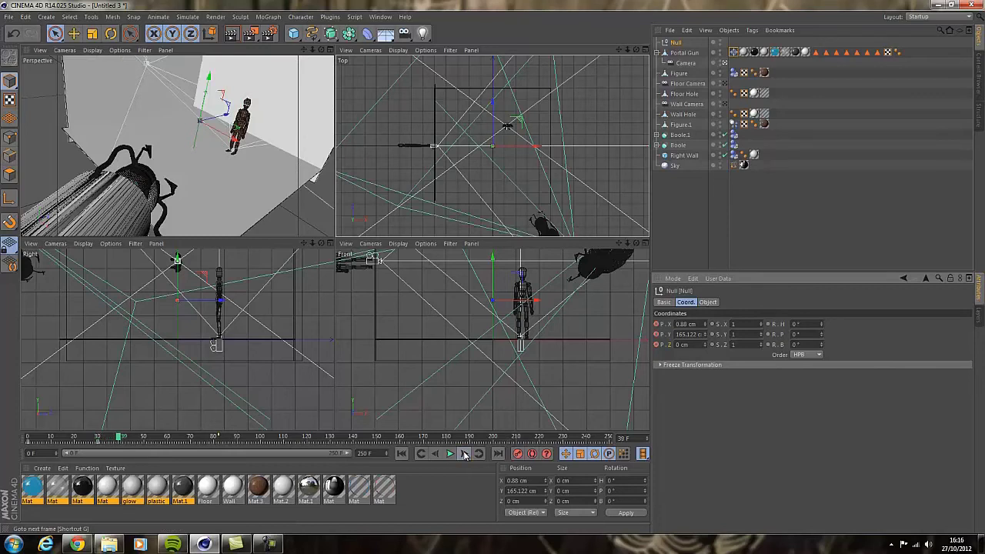
left_click(435, 454)
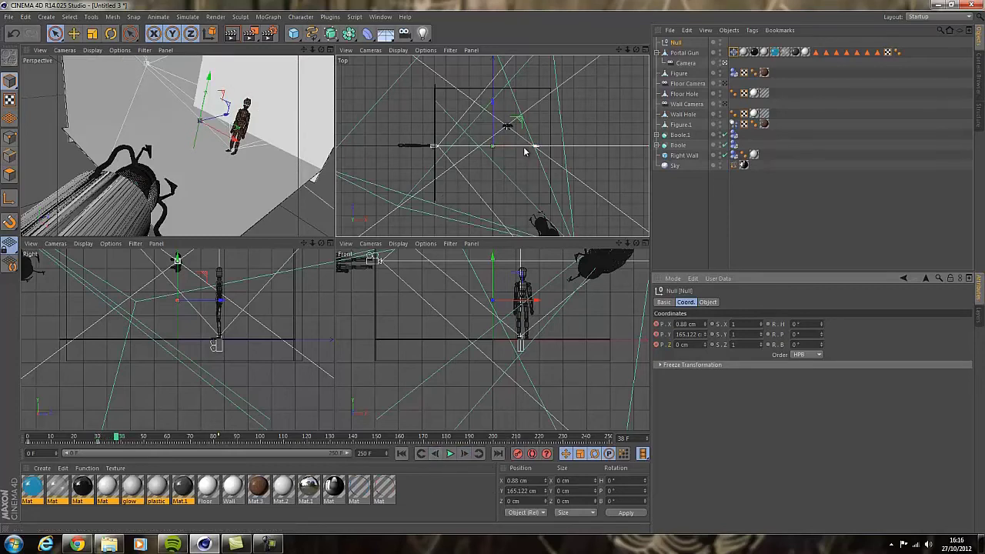
left_click_drag(528, 146, 512, 86)
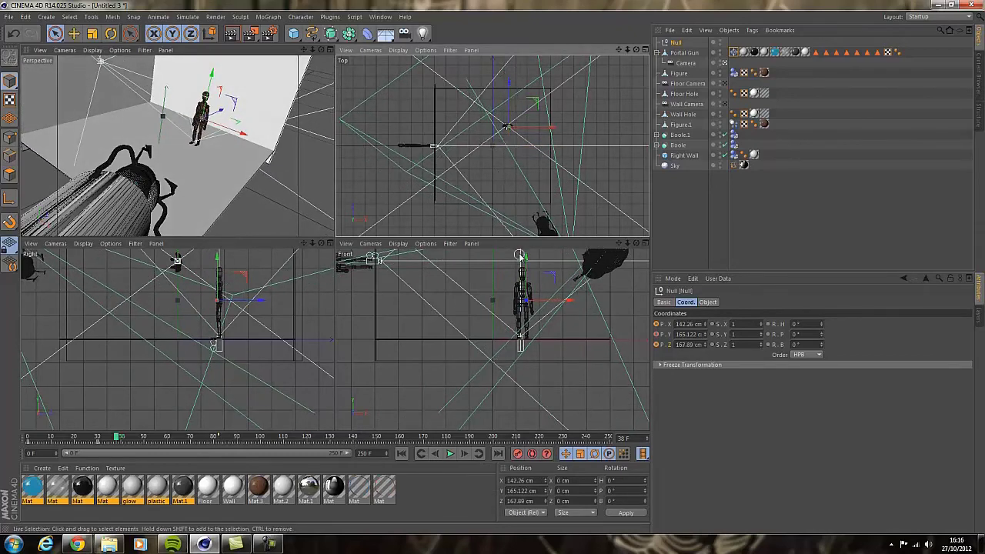
left_click_drag(520, 256, 522, 312)
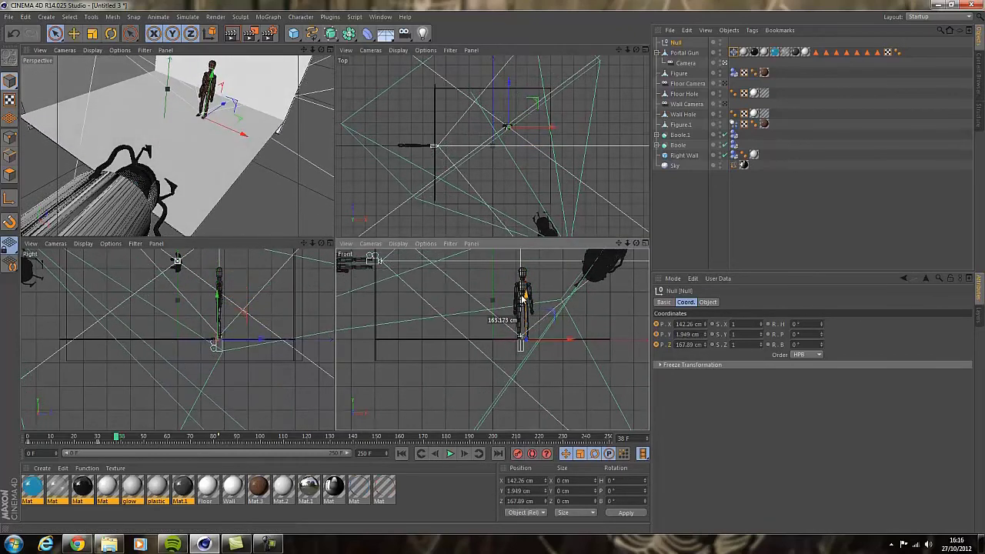
left_click_drag(568, 340, 561, 341)
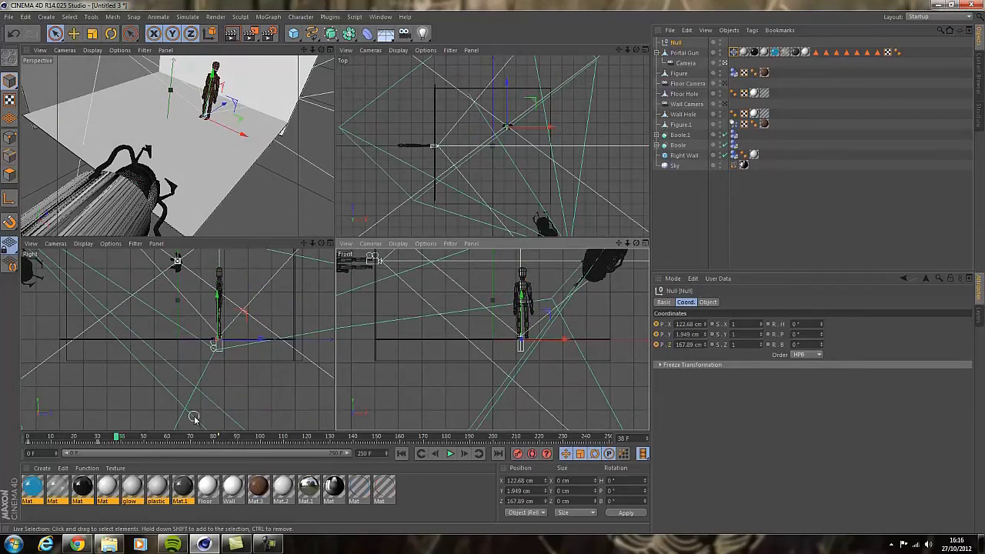
left_click(657, 324)
left_click(657, 334)
left_click(657, 345)
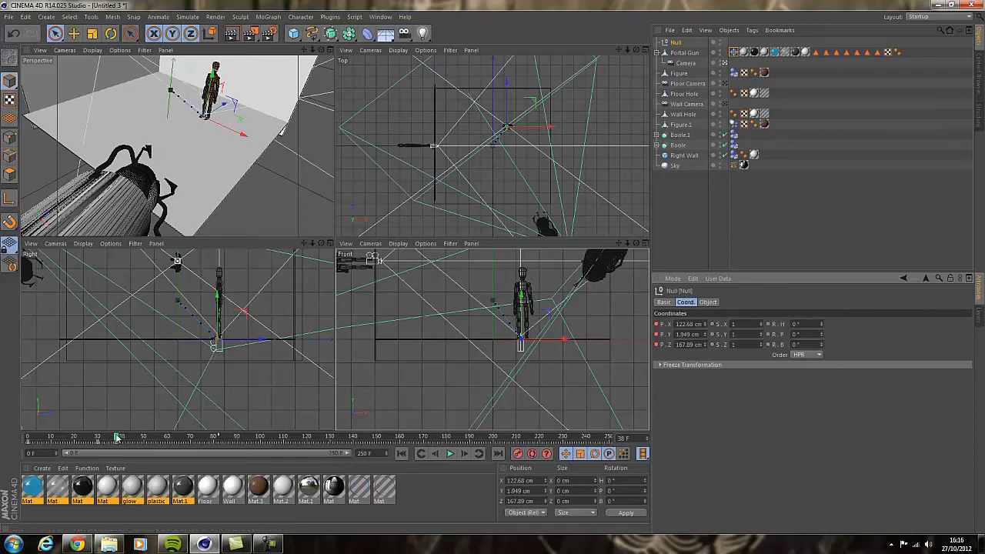
mouse_move(117, 437)
left_mouse_down()
mouse_move(183, 445)
mouse_move(119, 440)
left_mouse_up()
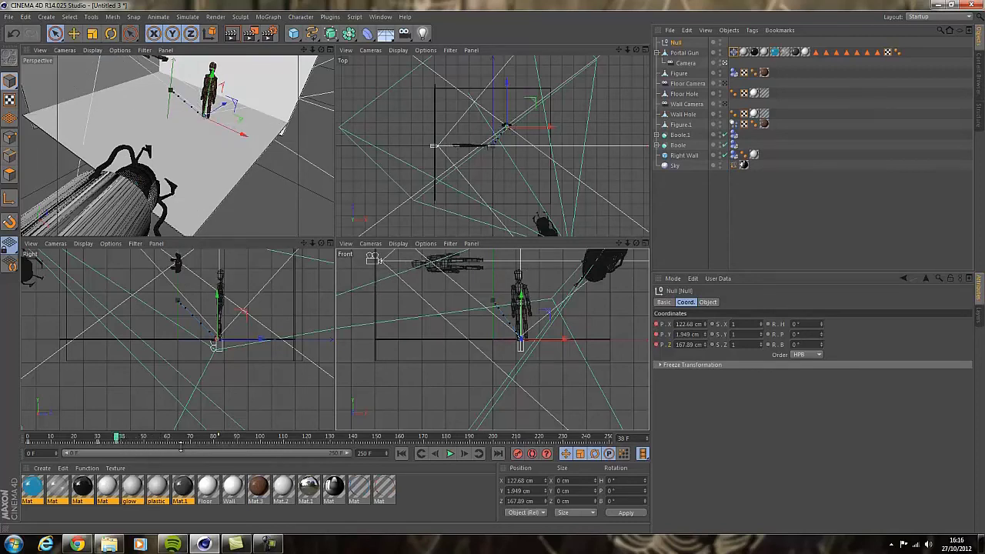
Shift the Floor Hole's keyframes earlier on the timeline, to about frames 38 and 48.
left_click(685, 94)
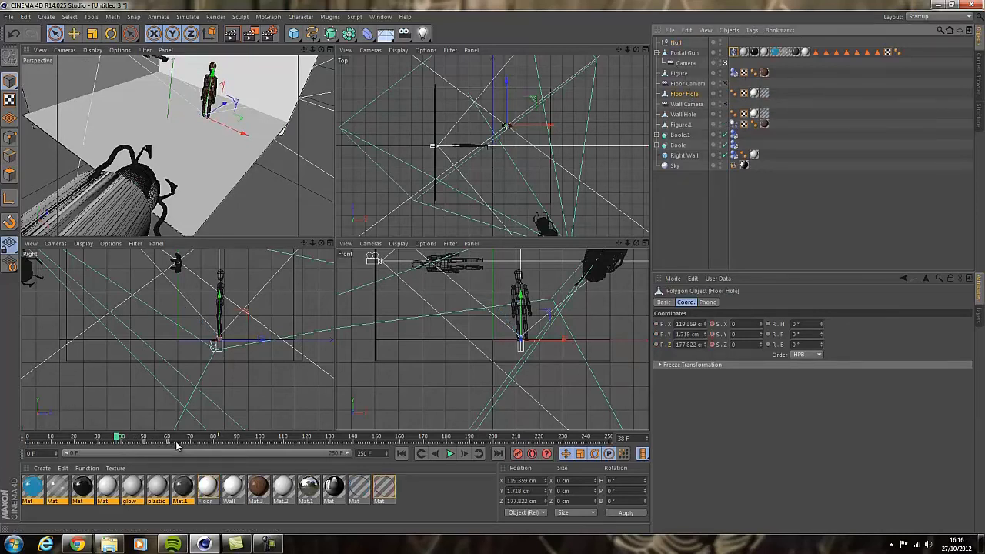
left_click_drag(133, 448, 156, 444)
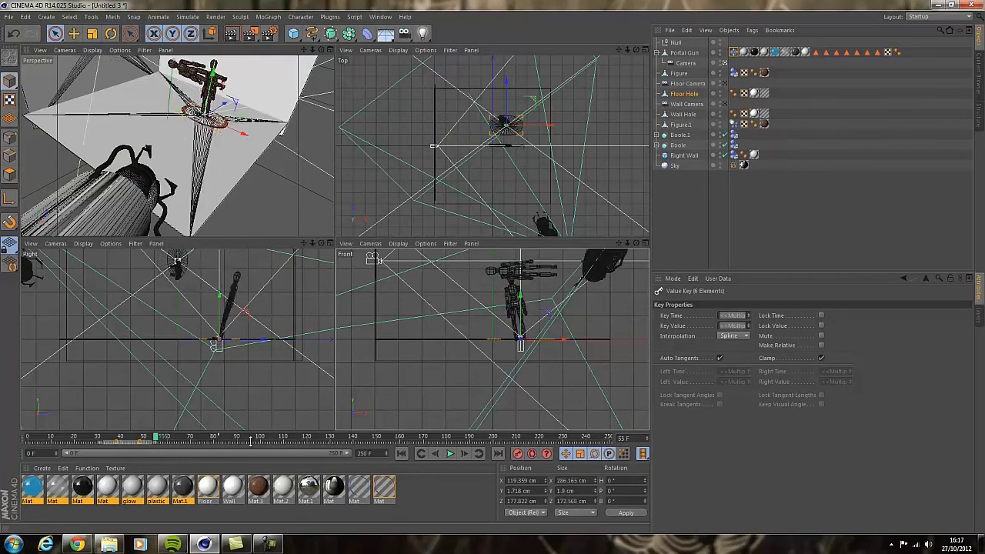
Play the animation from the start, also in the enlarged perspective view, to check the floor portal's timing against the gun's aim.
left_click(400, 453)
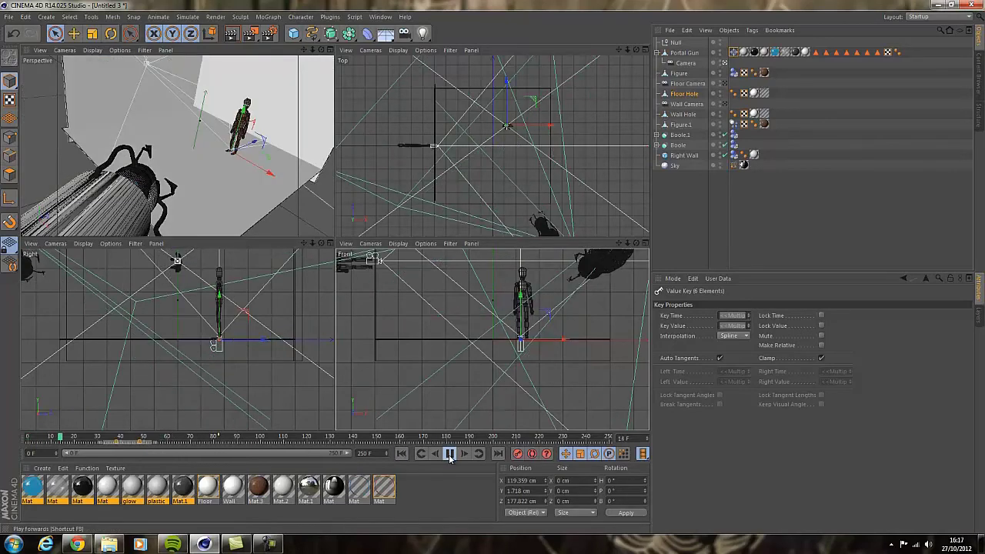
left_click(450, 453)
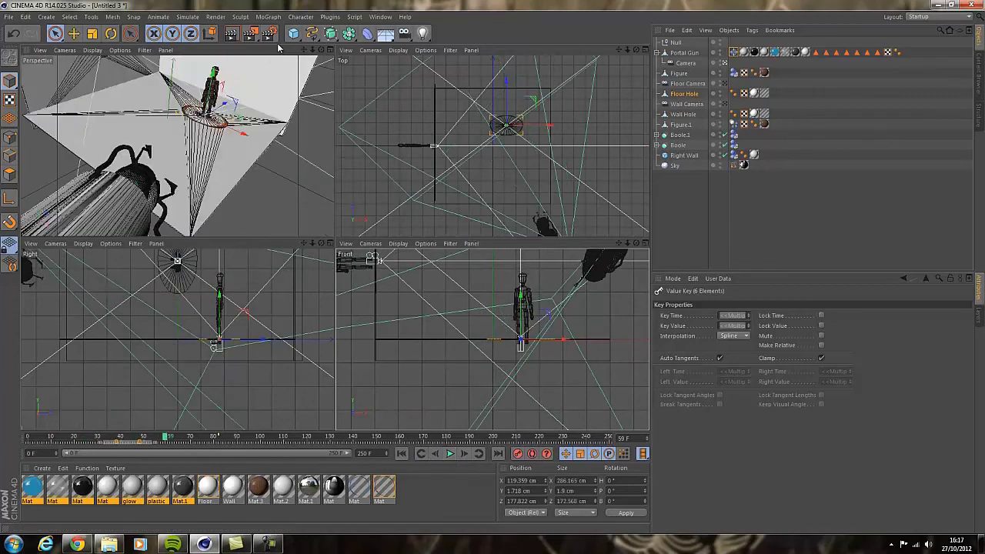
left_click(330, 50)
left_click(401, 453)
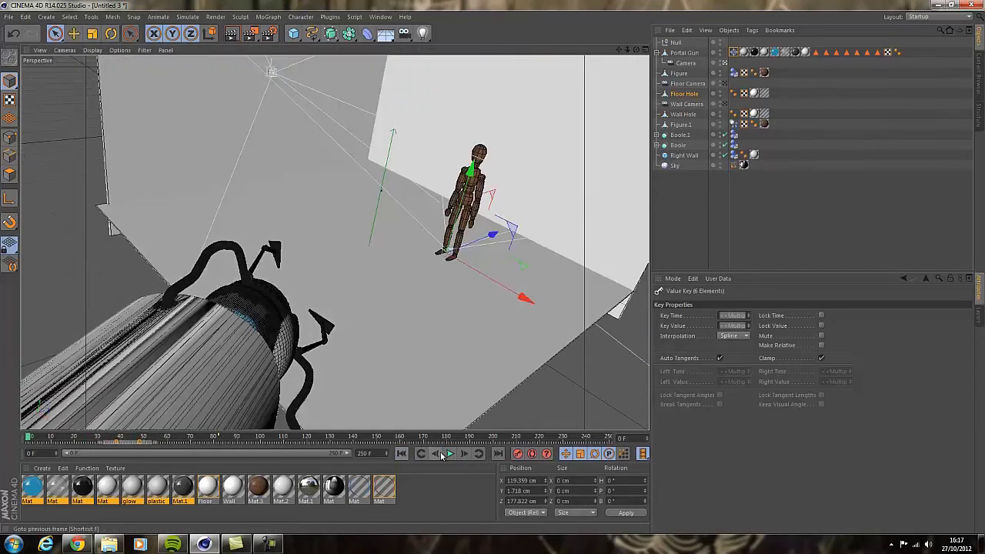
left_click(451, 453)
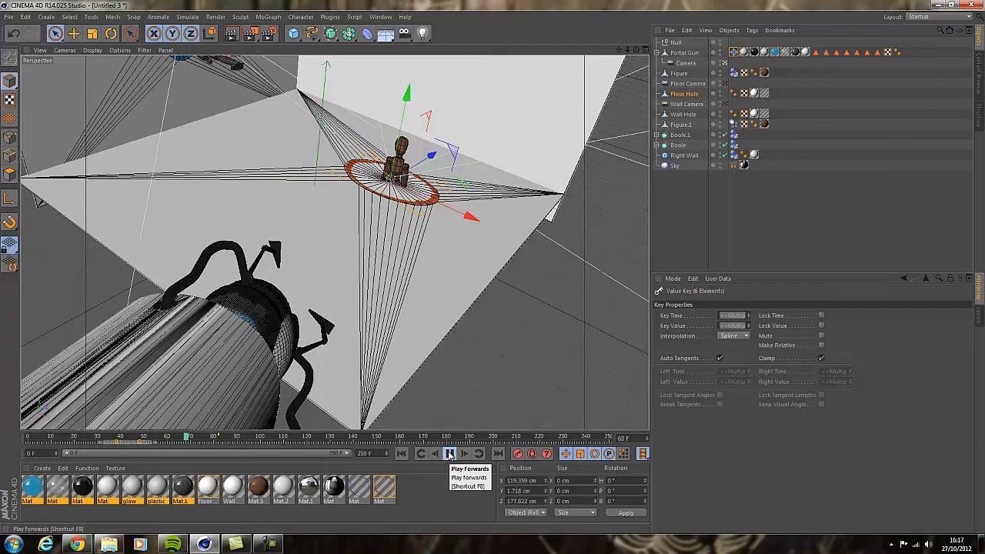
left_click(450, 454)
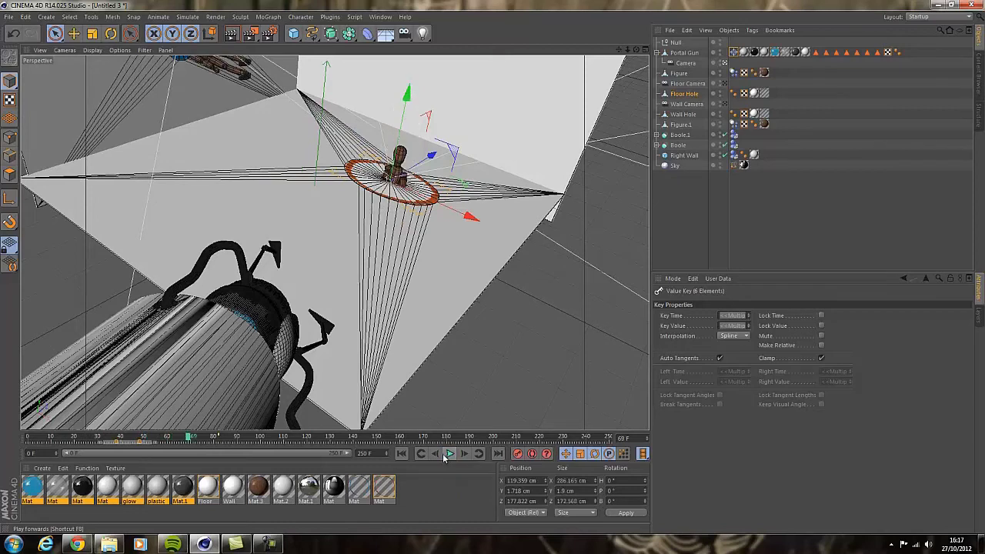
left_click(402, 455)
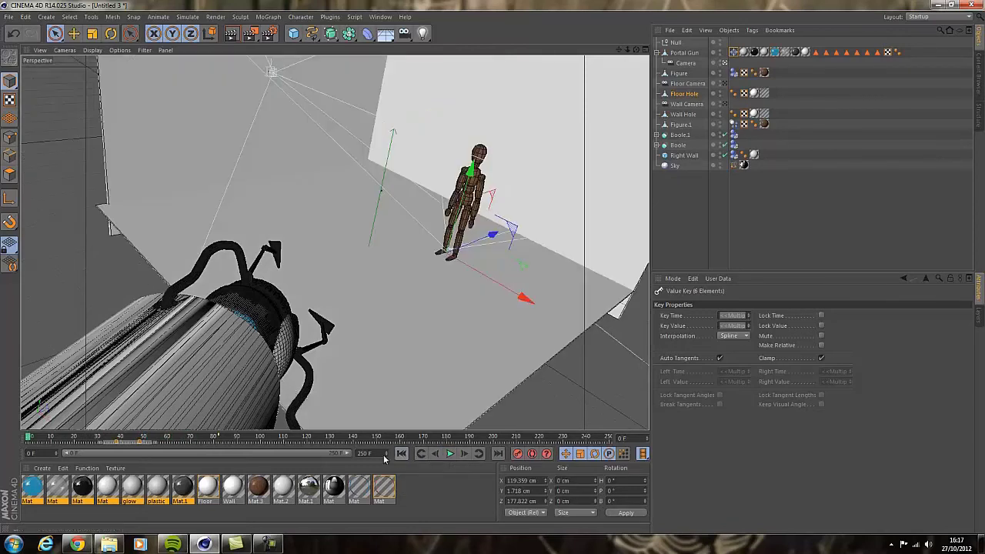
Keyframe the Null's X, Y and Z position at frame 48 to hold the aim on the floor portal.
left_click_drag(110, 439, 138, 437)
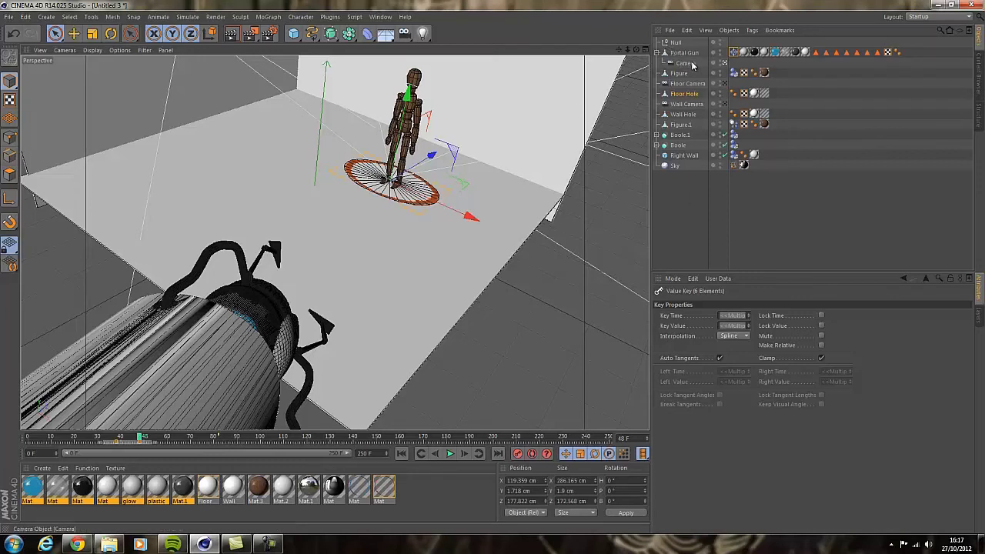
left_click(676, 42)
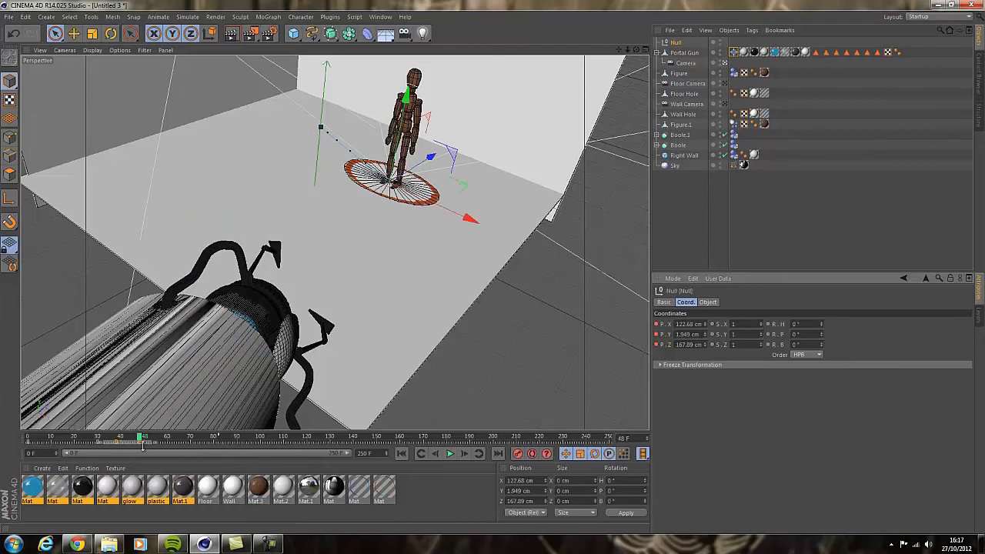
At frame 51, move the Null to about X -491, Y 344, Z 0 cm on the wall portal and keyframe its X, Y and Z position.
left_click(464, 453)
left_click(464, 453)
left_click(464, 453)
left_click(464, 454)
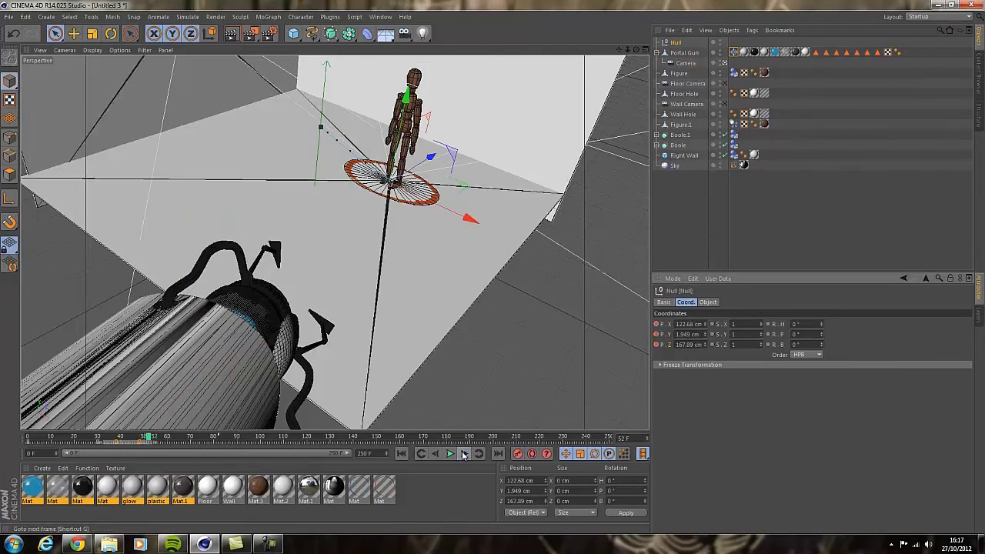
left_click(465, 454)
left_click(435, 454)
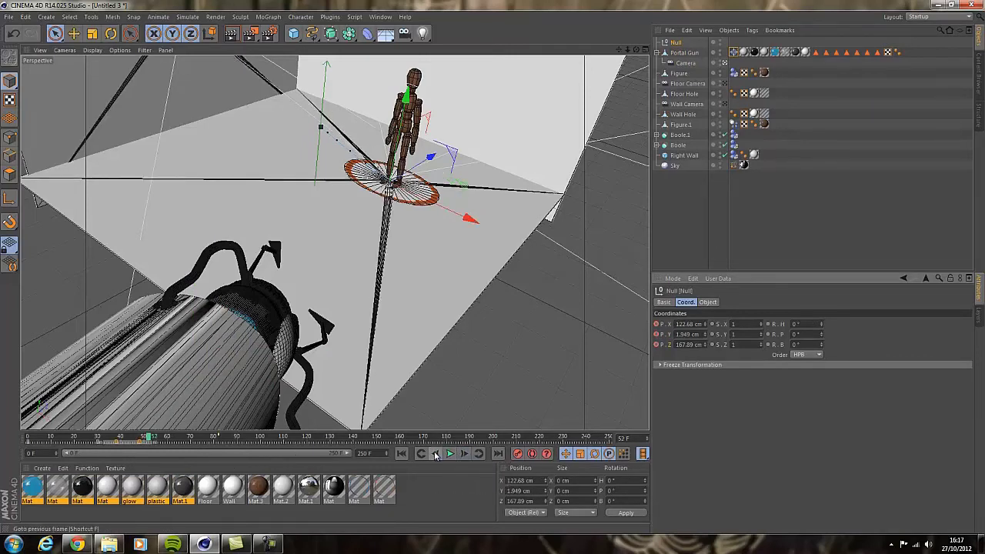
left_click(435, 454)
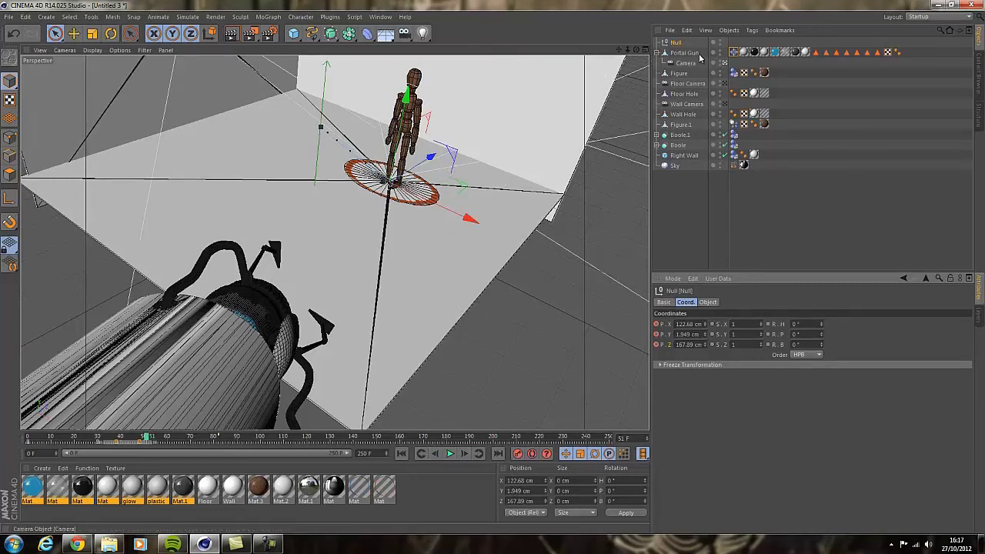
left_click(643, 50)
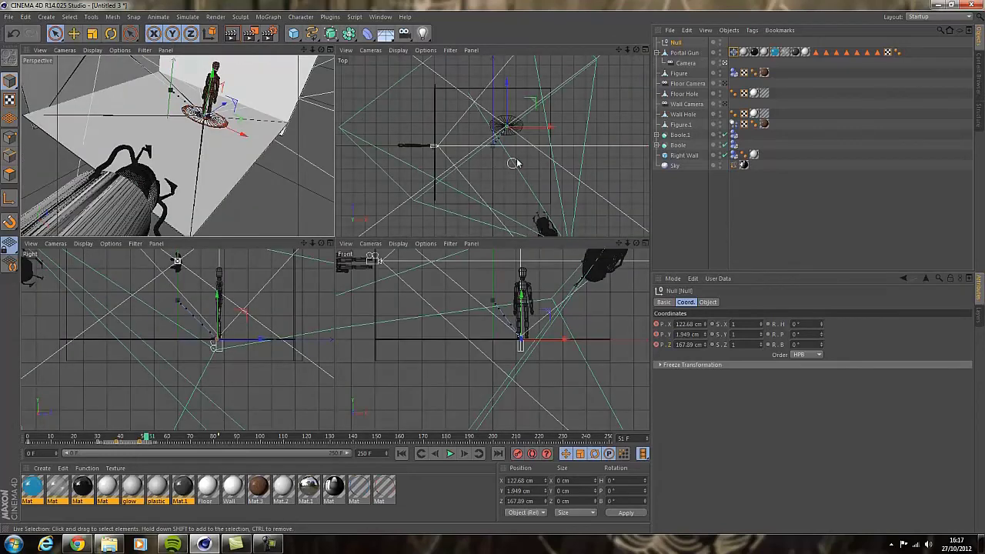
left_click_drag(544, 128, 454, 127)
left_click_drag(437, 86, 436, 100)
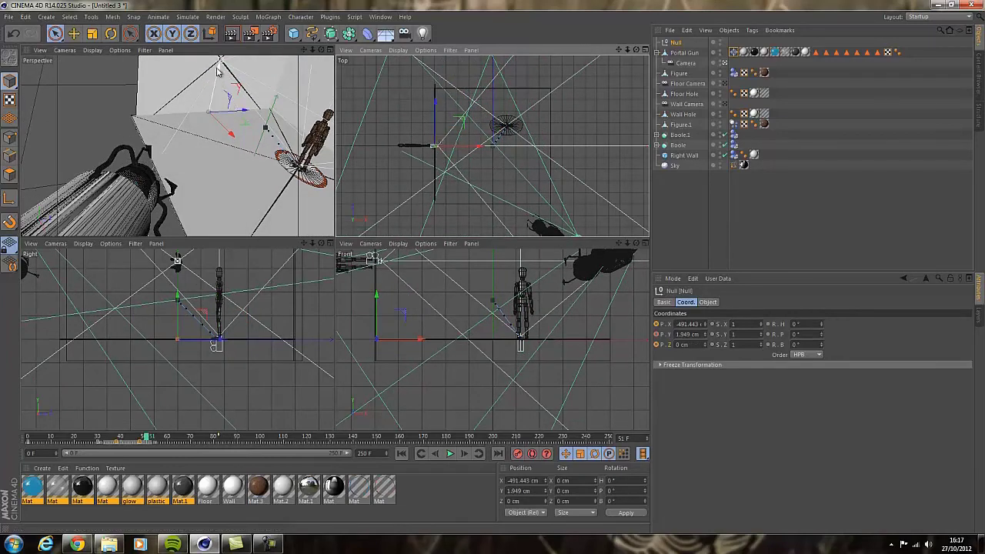
left_click_drag(219, 88, 497, 274)
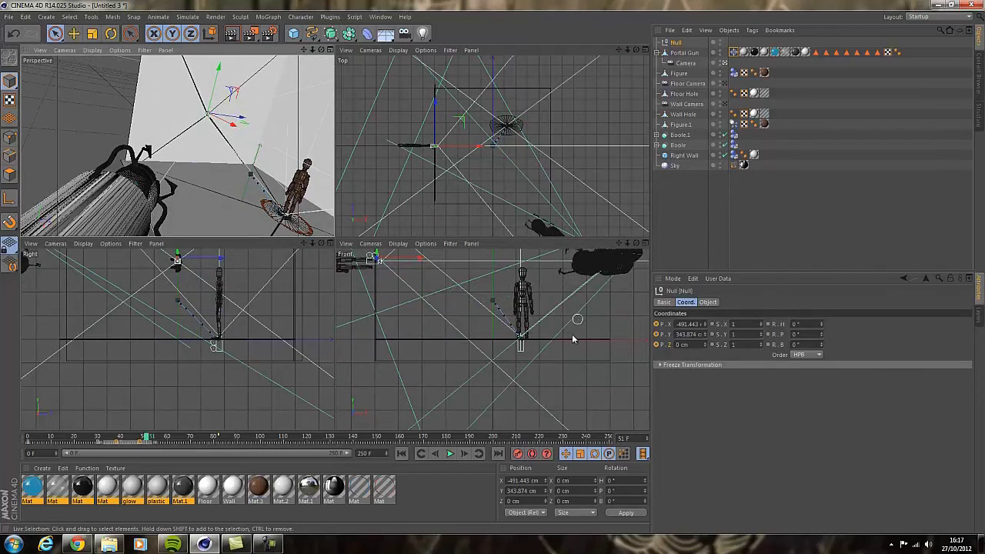
left_click(657, 325)
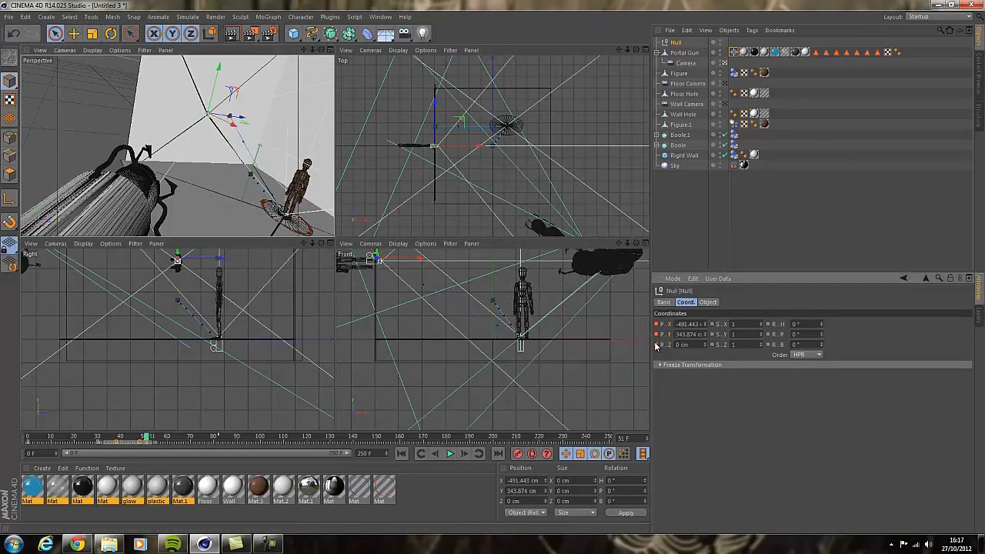
left_click(656, 345)
At frame 58, move the Null along X to about 67 cm and keyframe its X position.
left_click(464, 453)
left_click(464, 454)
left_click(464, 453)
left_click(464, 453)
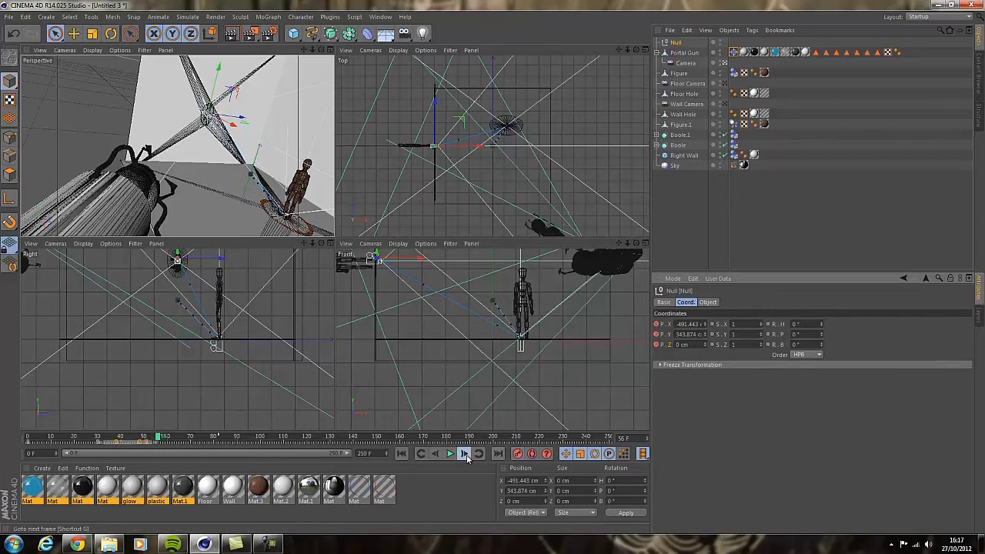
left_click(464, 453)
left_click(464, 454)
left_click(464, 453)
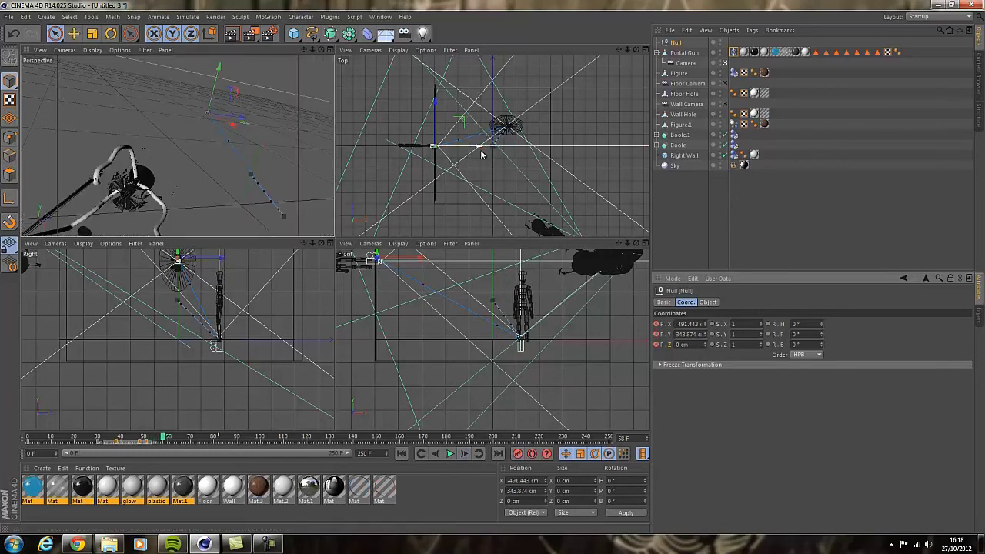
left_click_drag(483, 149, 546, 154)
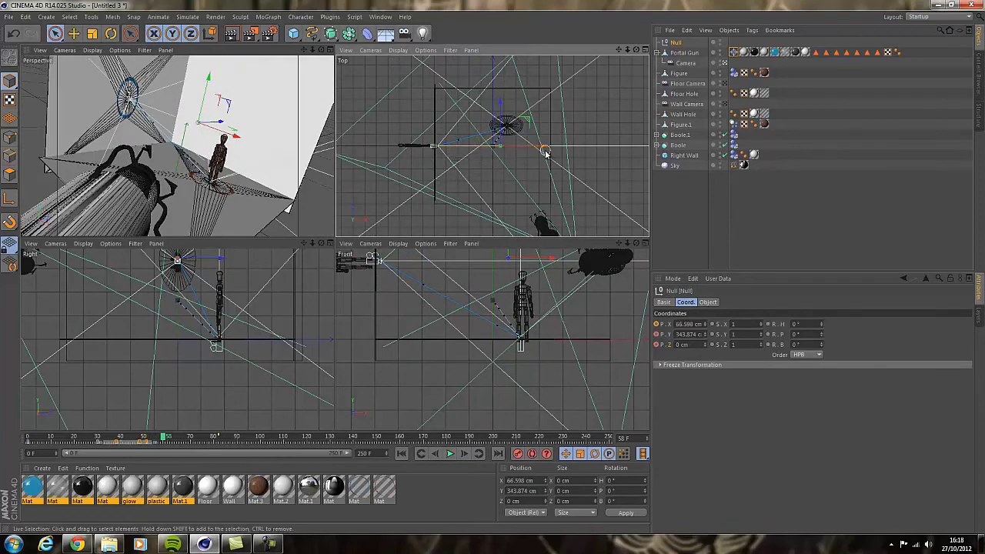
left_click(657, 324, "ctrl")
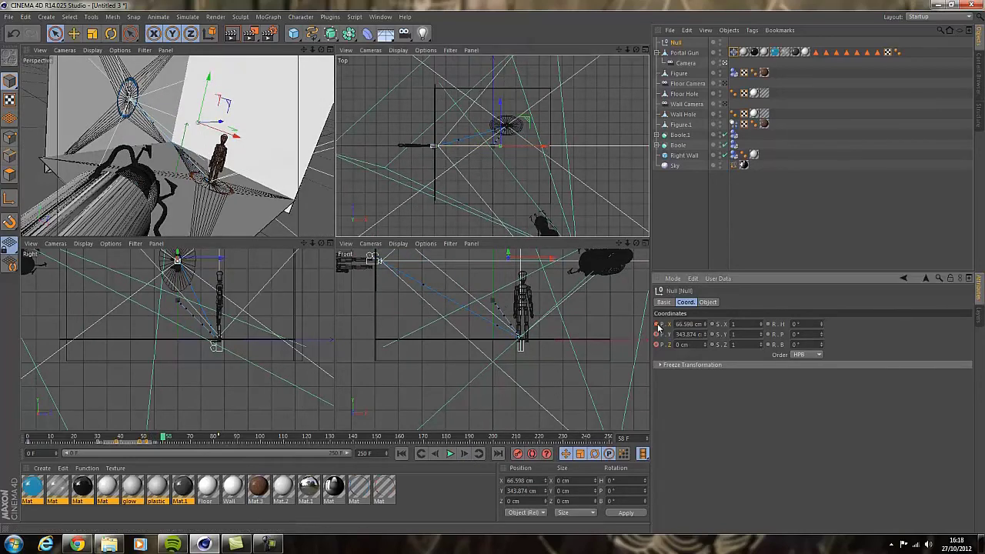
Play the animation from the start in the enlarged perspective view to check the gun's swing between both portals.
left_click(401, 453)
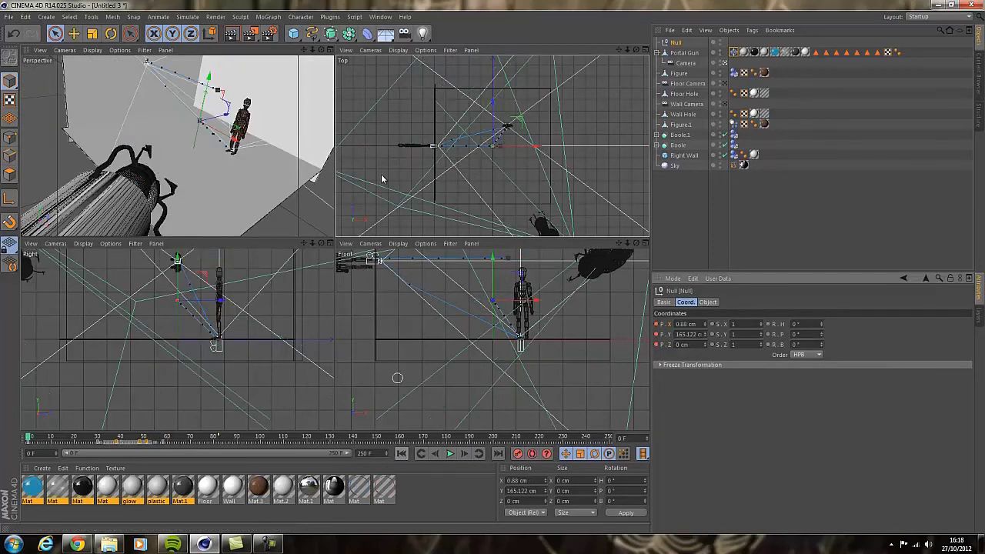
left_click(330, 50)
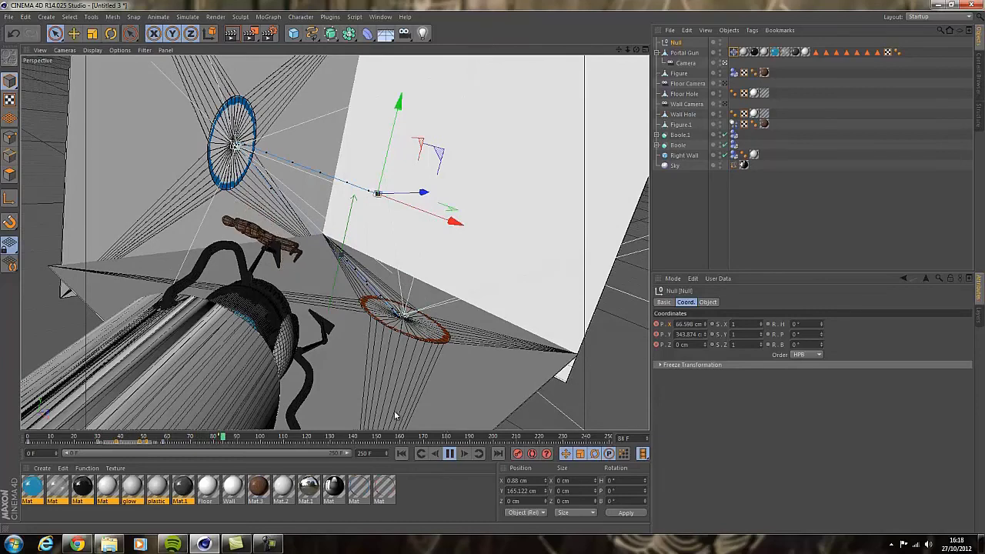
left_click(450, 453)
left_click(402, 454)
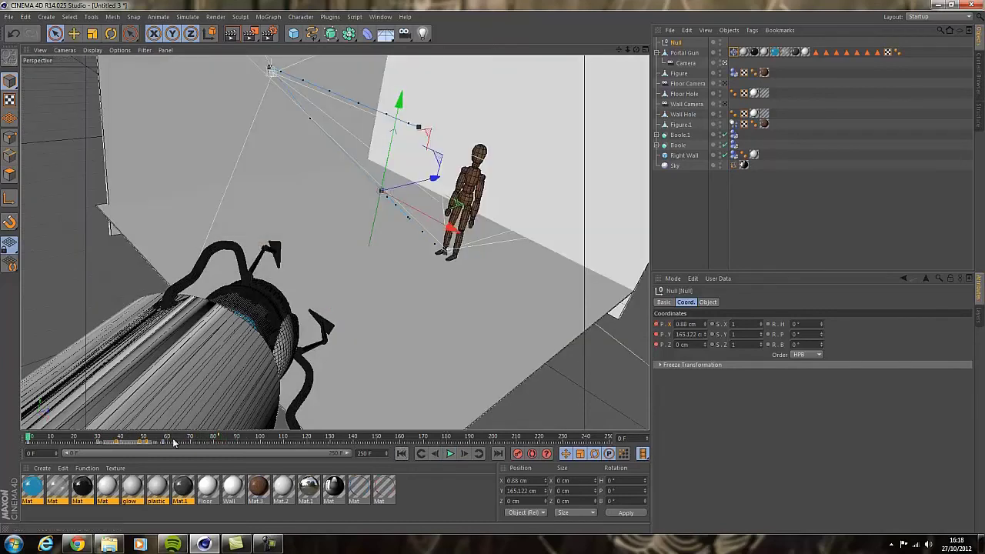
Move the Null's position keys from frame 51 to frame 54 on the timeline.
left_click_drag(108, 438, 154, 441)
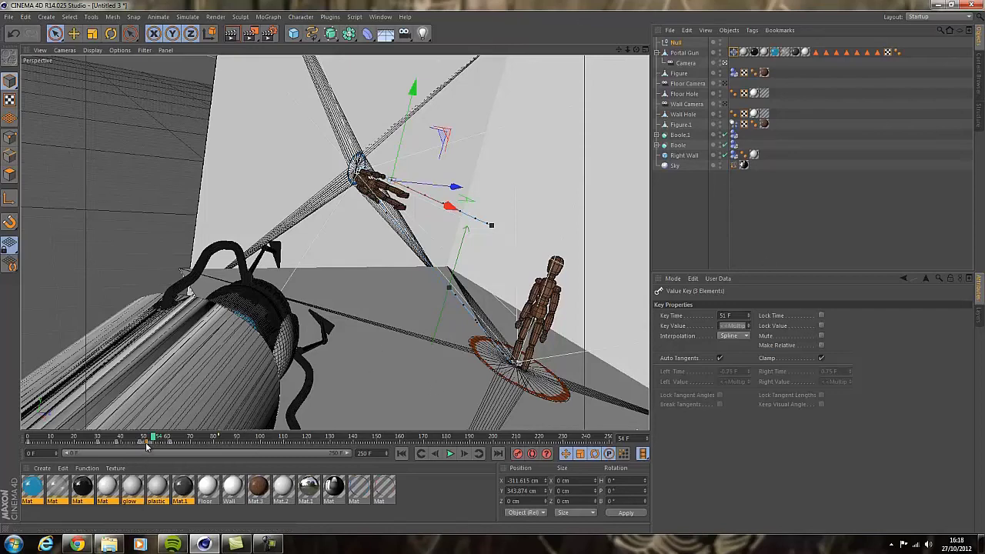
left_click_drag(149, 445, 288, 441)
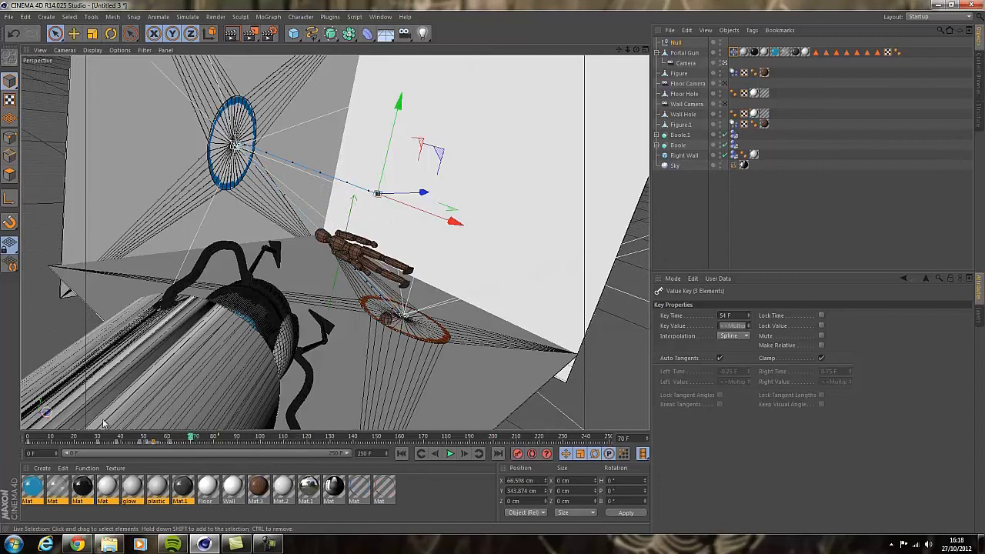
Replay the animation from the start to check the retimed aim at the wall portal.
left_click(400, 454)
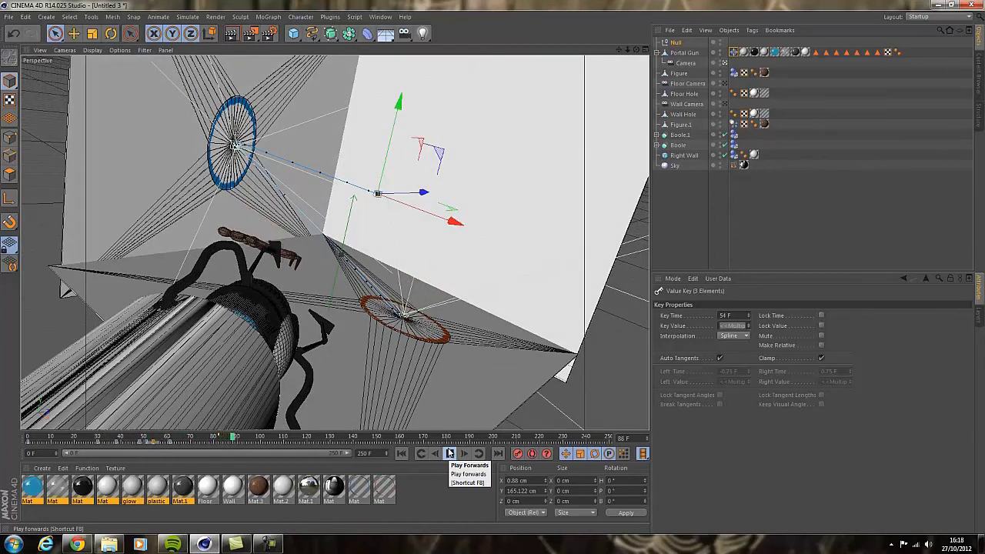
left_click(450, 454)
left_click(402, 453)
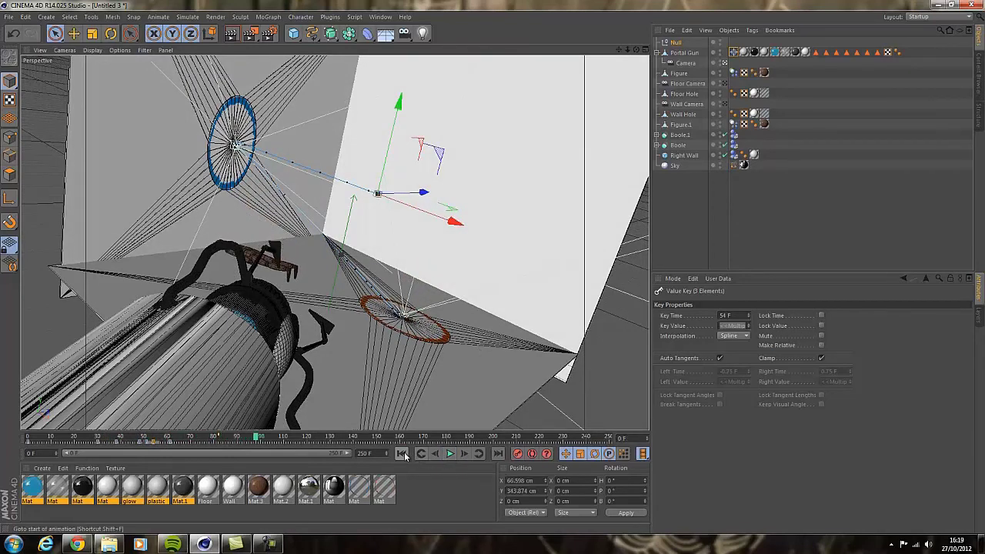
Add a Vibrate tag to the Null.
right_click(676, 44)
mouse_move(685, 48)
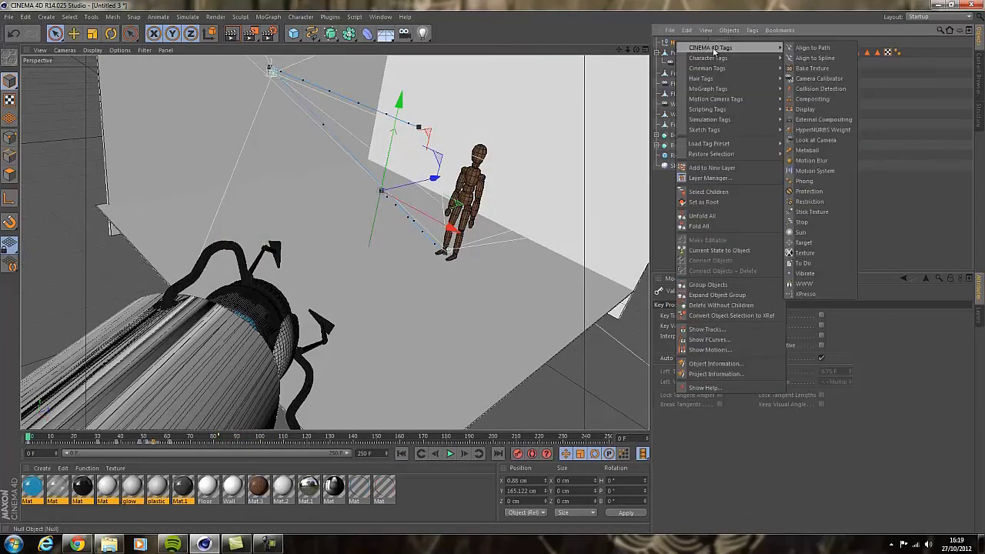
left_click(804, 274)
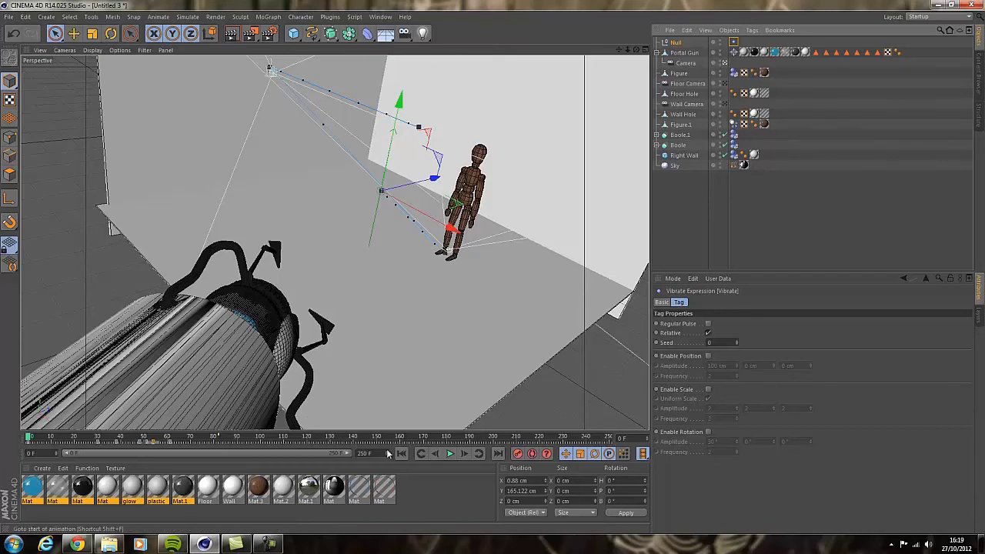
Try keyframing the Vibrate tag's Enable Position off at frame 4 and on at frame 5.
left_click(464, 454)
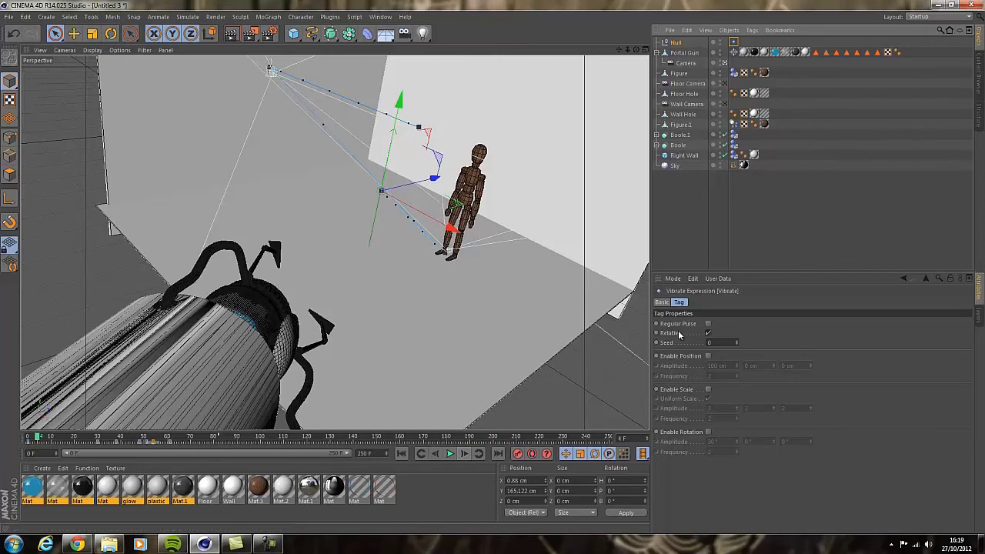
left_click(708, 355)
left_click(708, 356)
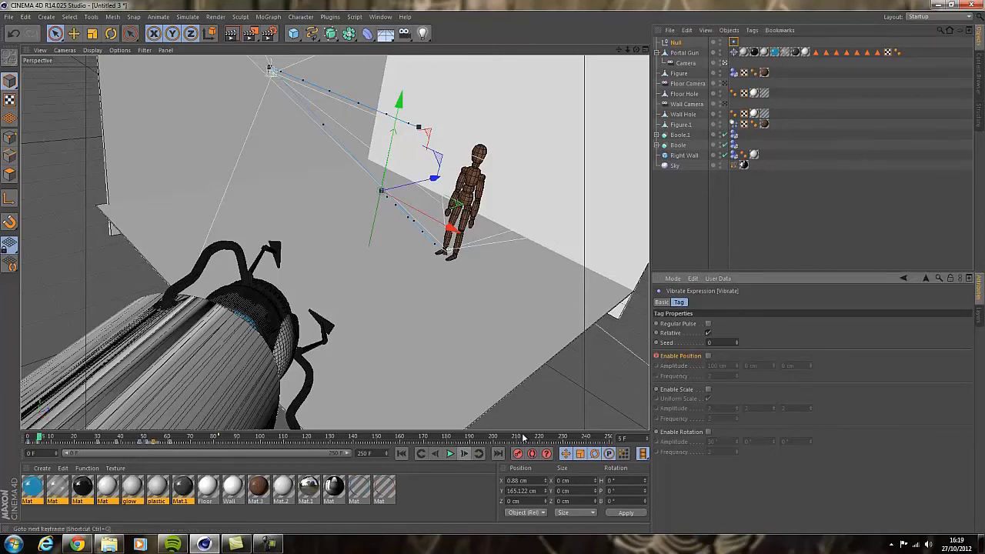
left_click(708, 357)
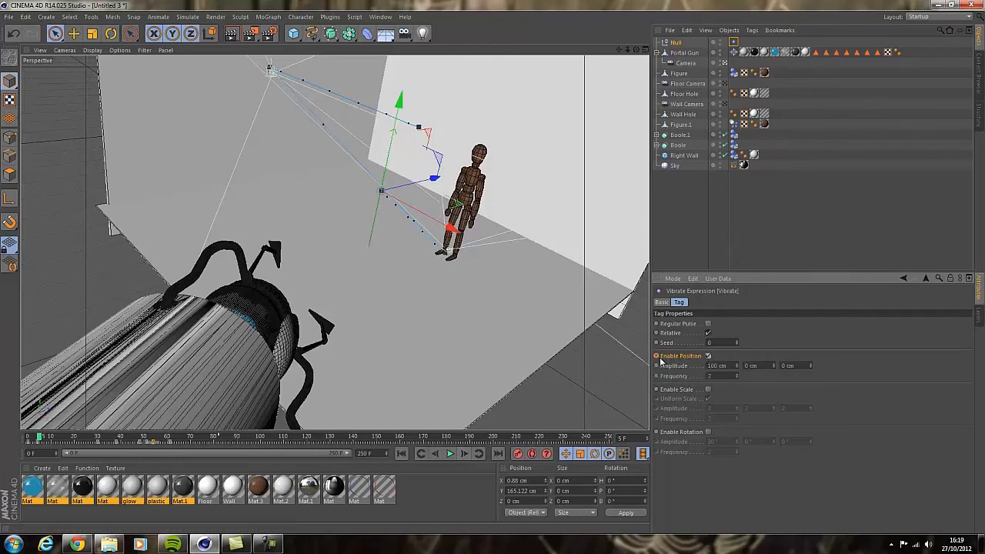
Set the Y and Z position amplitudes of the Vibrate tag to 100 cm.
left_click(769, 368)
type("100")
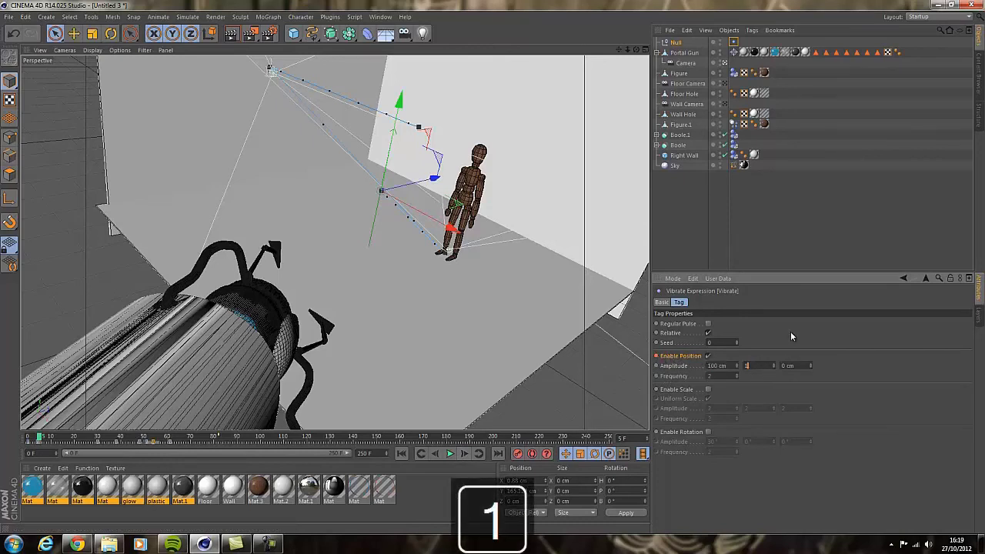
key("Tab")
type("100")
key("Return")
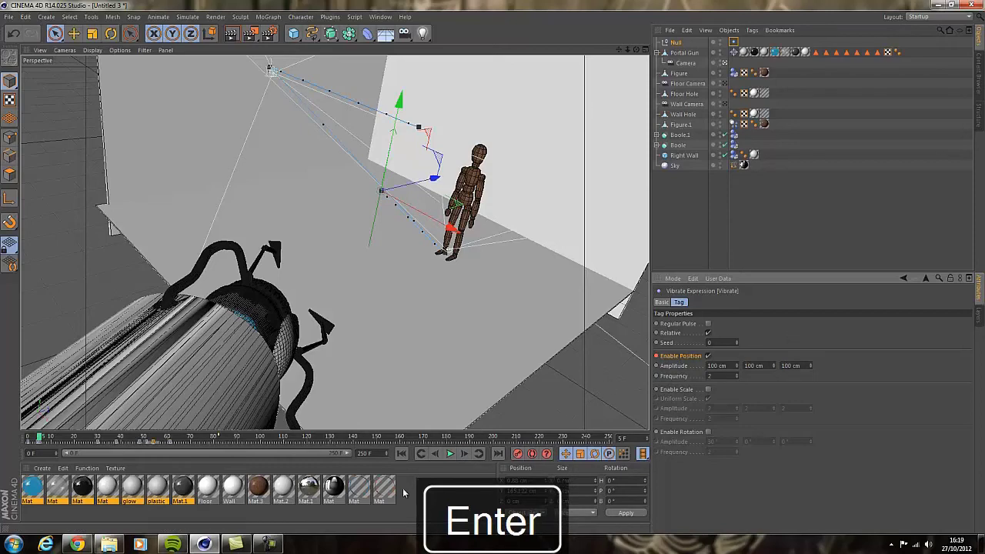
Play the animation from the start and set the position vibration frequency to 0.5.
left_click(400, 454)
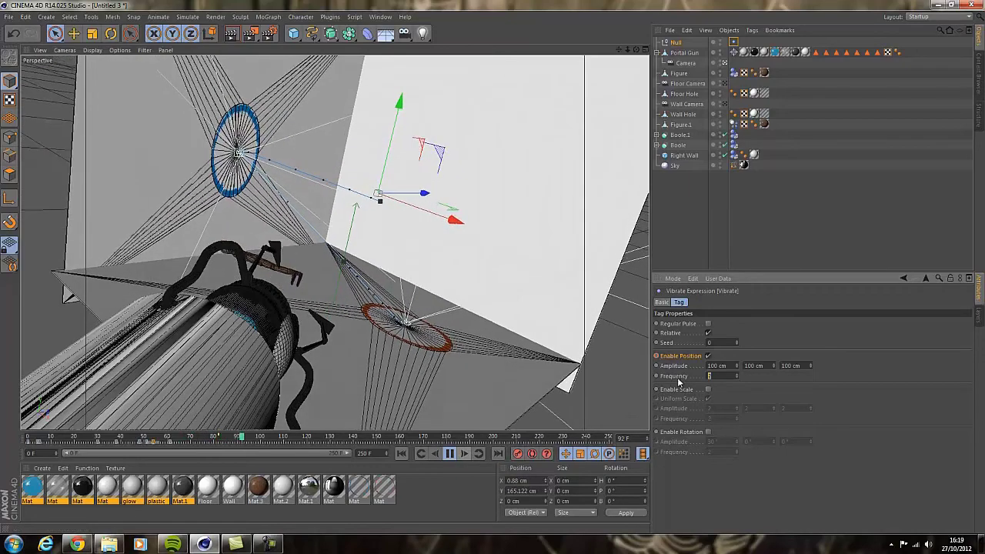
type("0.5")
key("Return")
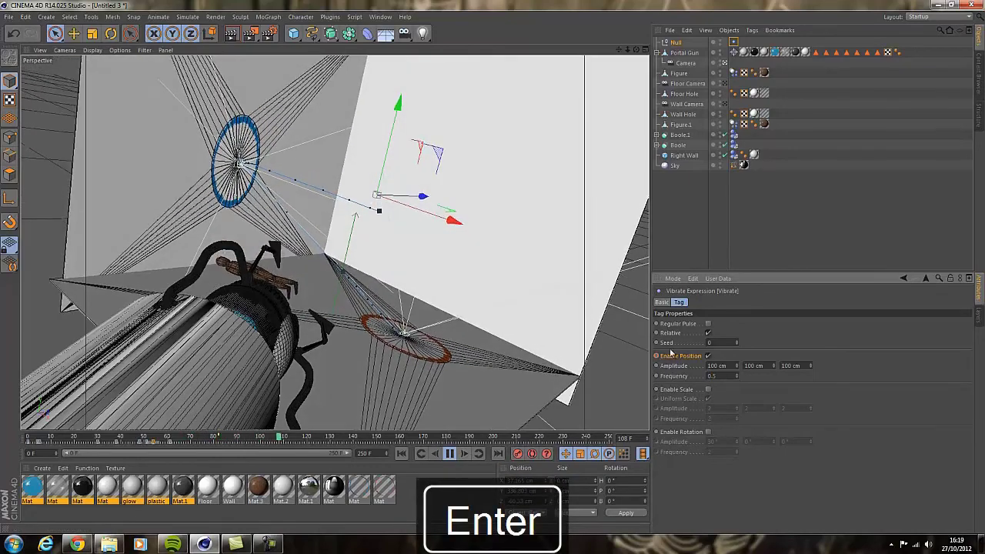
left_click(708, 355)
left_click(449, 454)
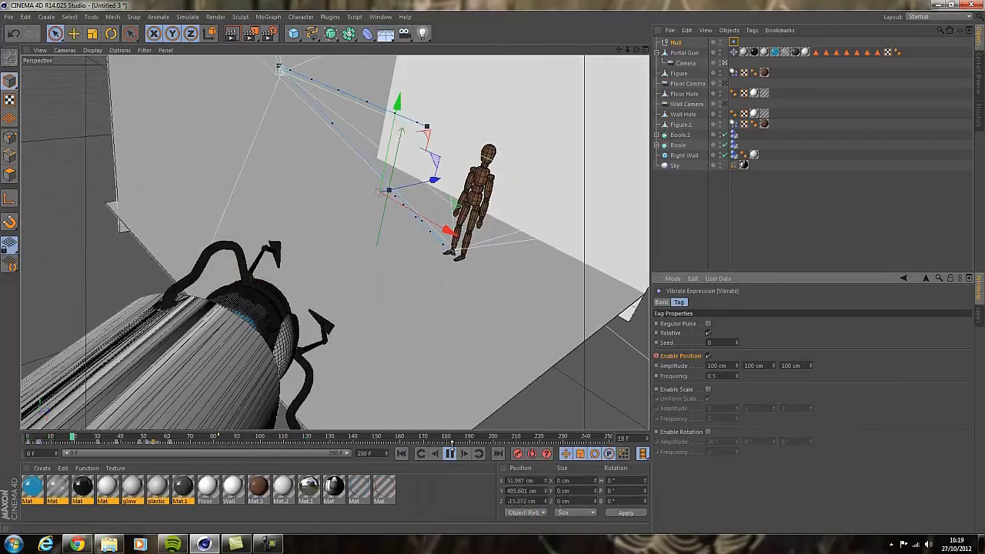
Replay from the start while toggling Enable Position to test the vibration, and return to the first frame.
left_click(401, 454)
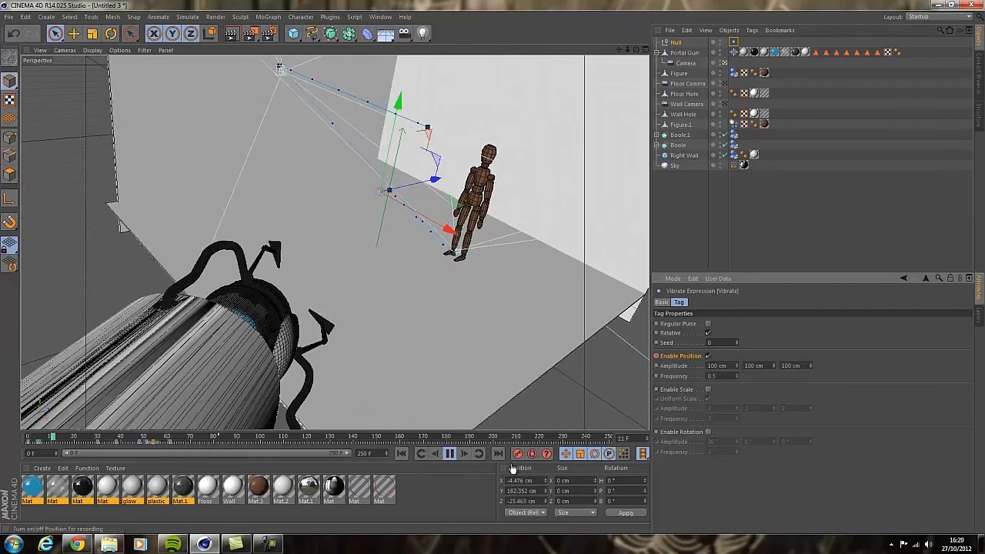
left_click(701, 355)
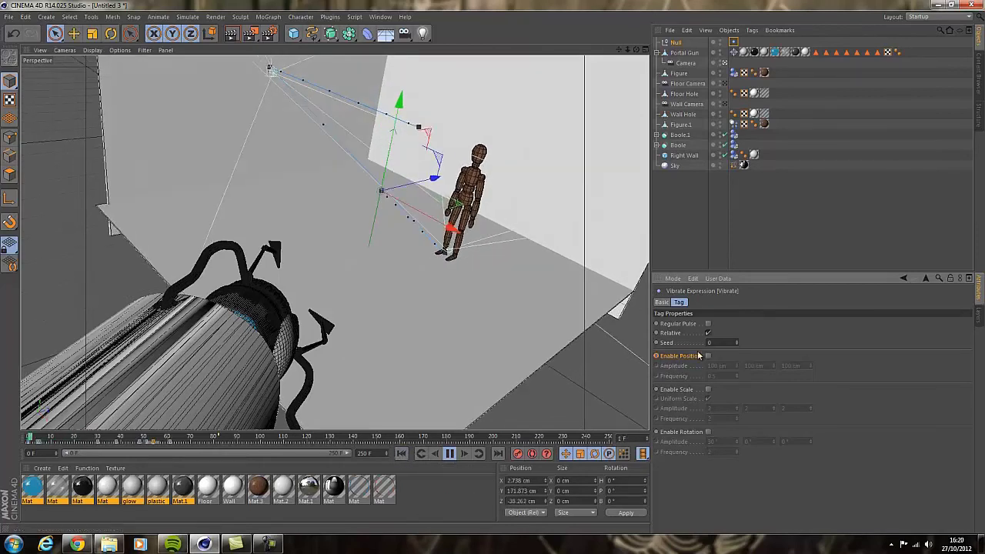
left_click(701, 356)
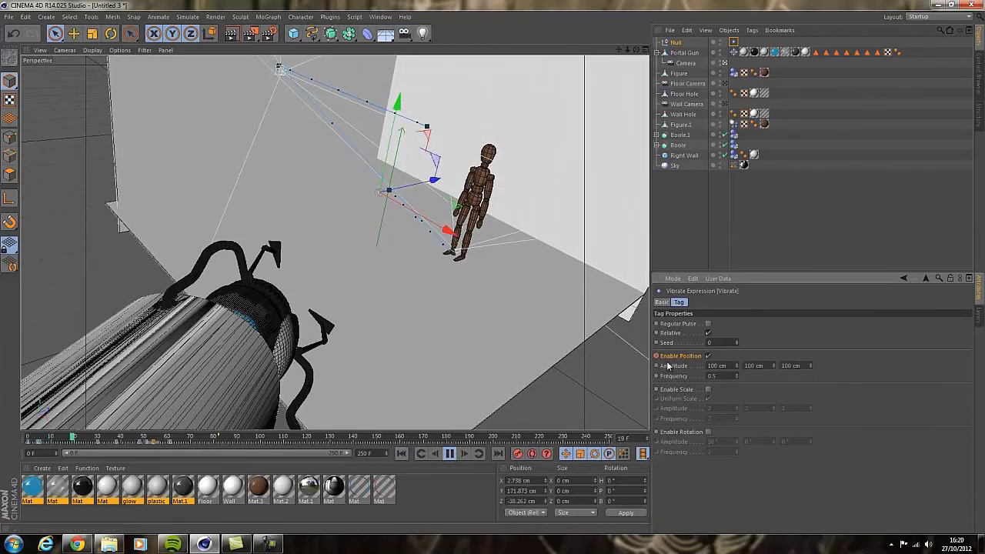
left_click(708, 355)
left_click(449, 454)
left_click(401, 453)
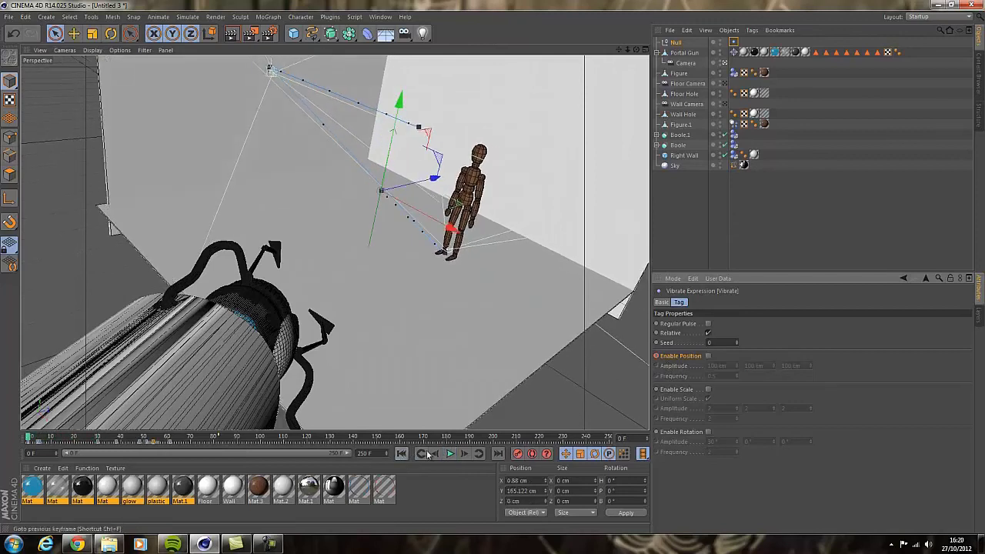
Undo the Vibrate tag's position, amplitude and frequency changes.
key("ctrl+z")
key("ctrl+z")
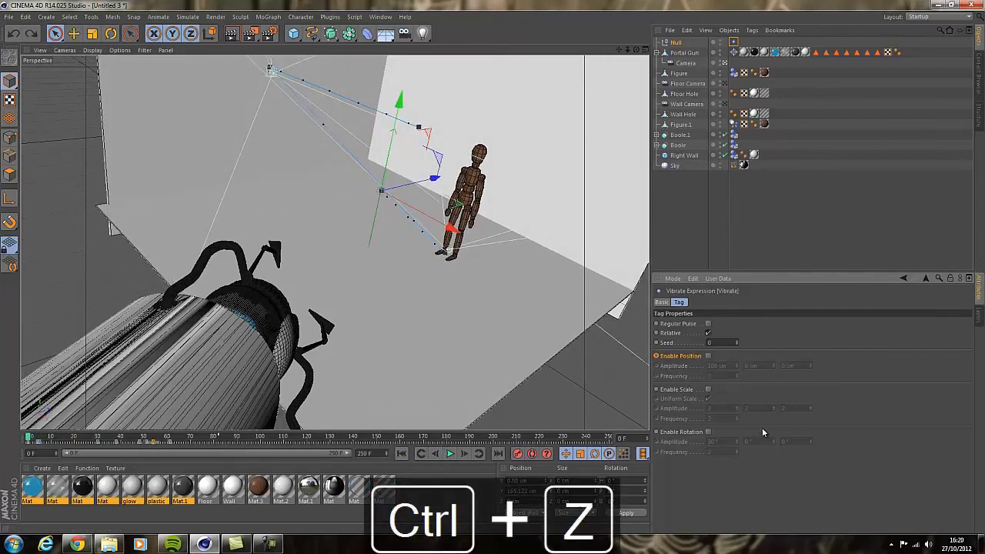
key("ctrl+z")
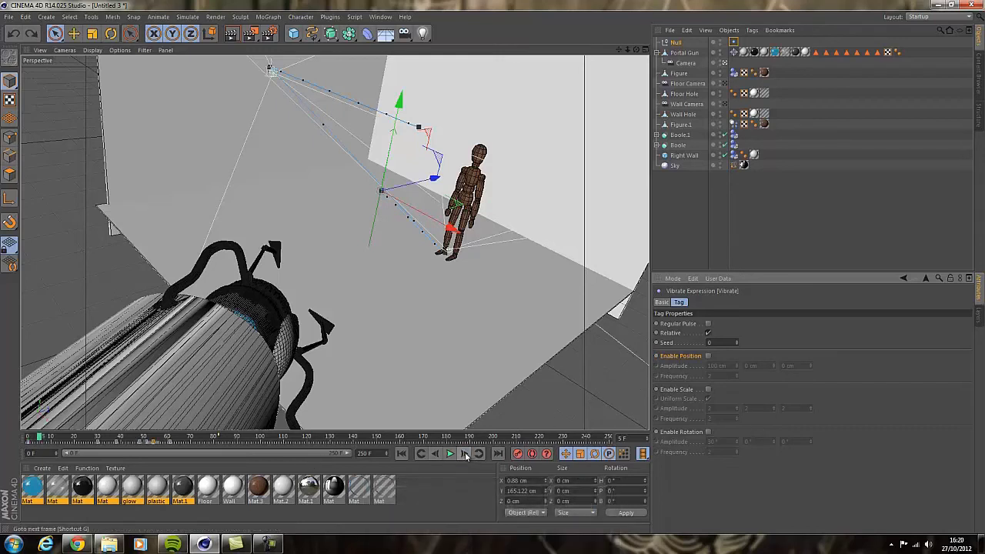
At frame 4, enable position vibration with 0 cm amplitude and 0.5 frequency, and keyframe the amplitude.
left_click(437, 455)
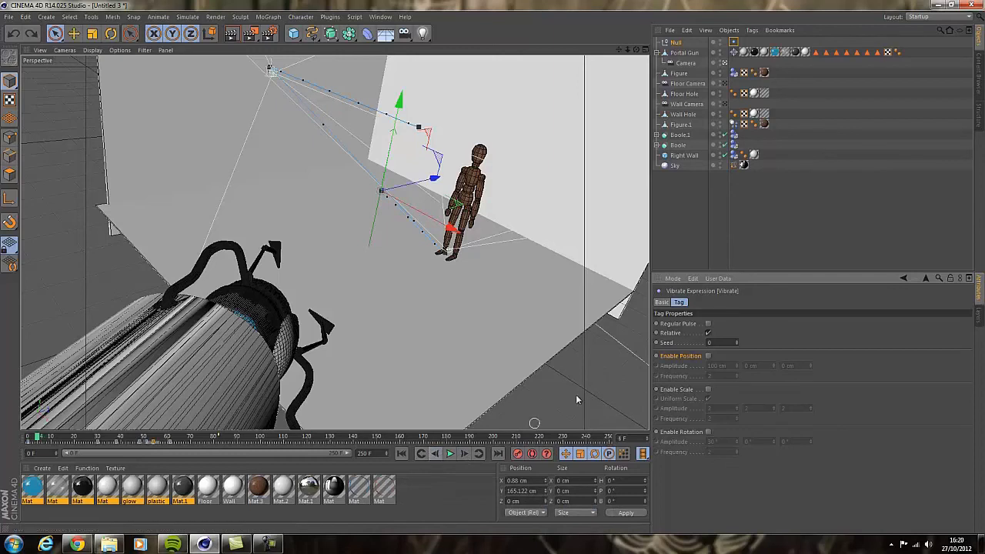
left_click(708, 356)
left_click(721, 365)
type("0")
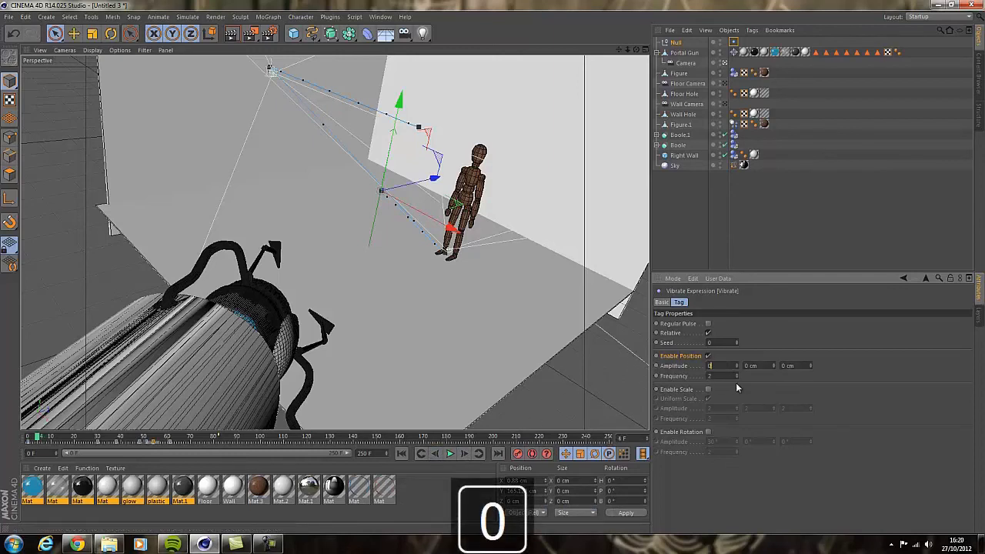
key("Return")
type("0.5")
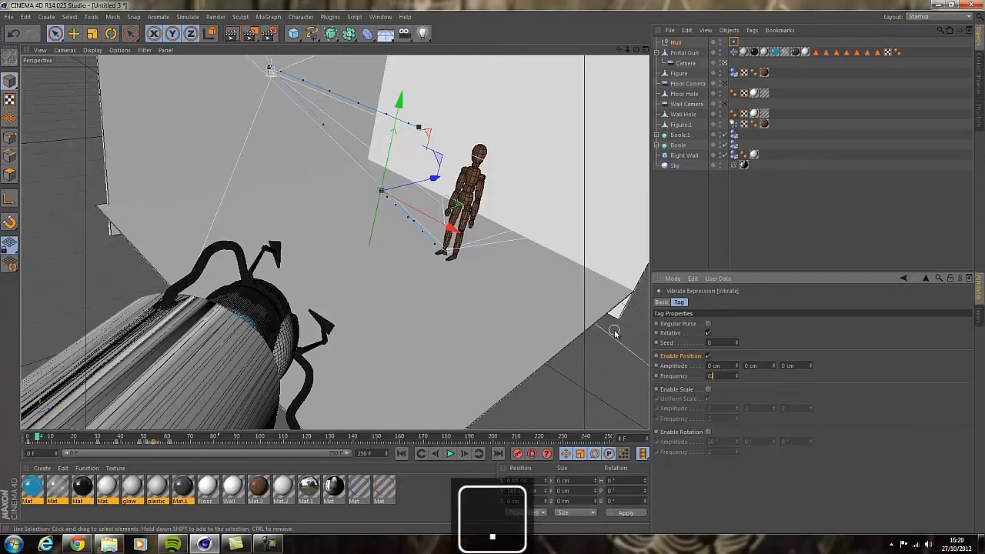
key("Return")
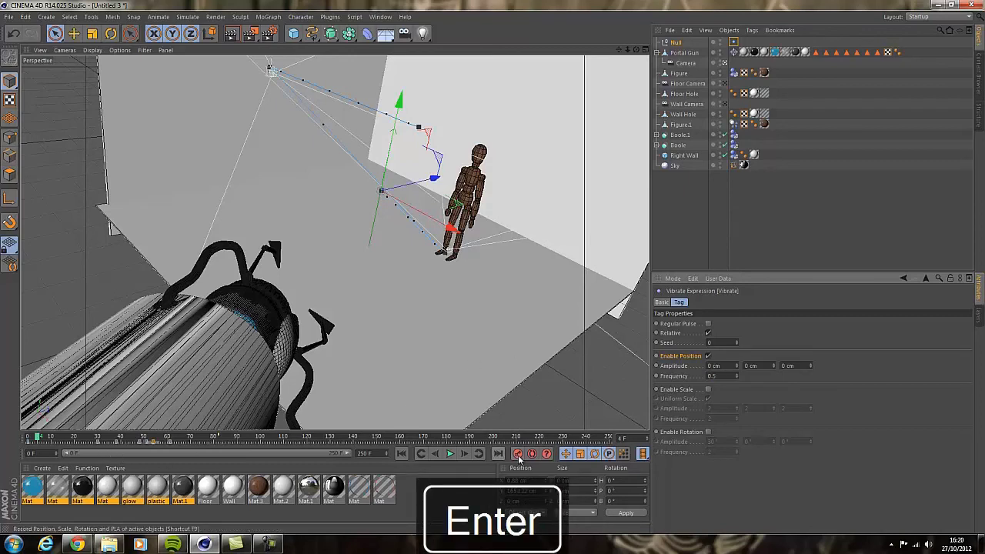
left_click(657, 366)
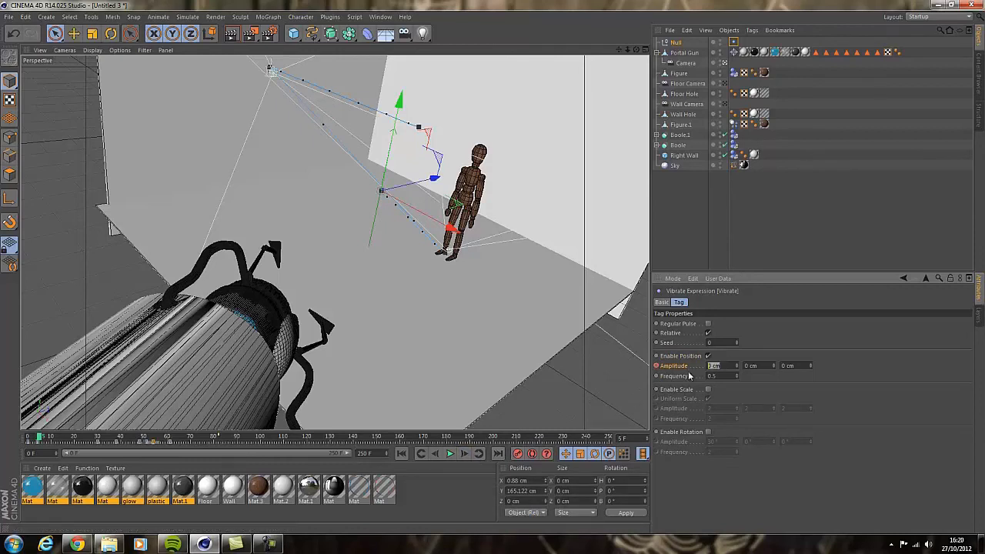
At frame 10, set the vibration amplitude to 100 cm on all three axes and keyframe it.
left_click(465, 454)
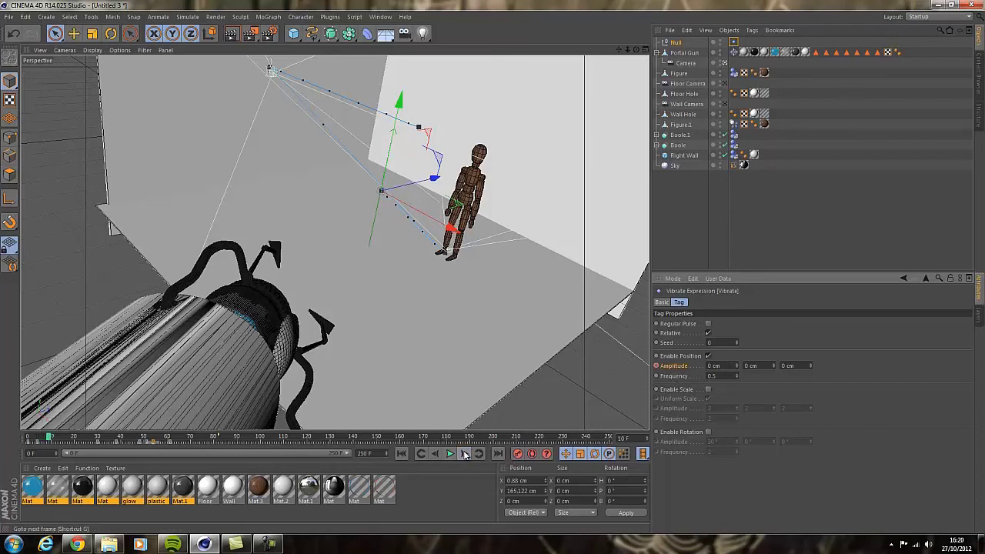
left_click(465, 454)
type("10")
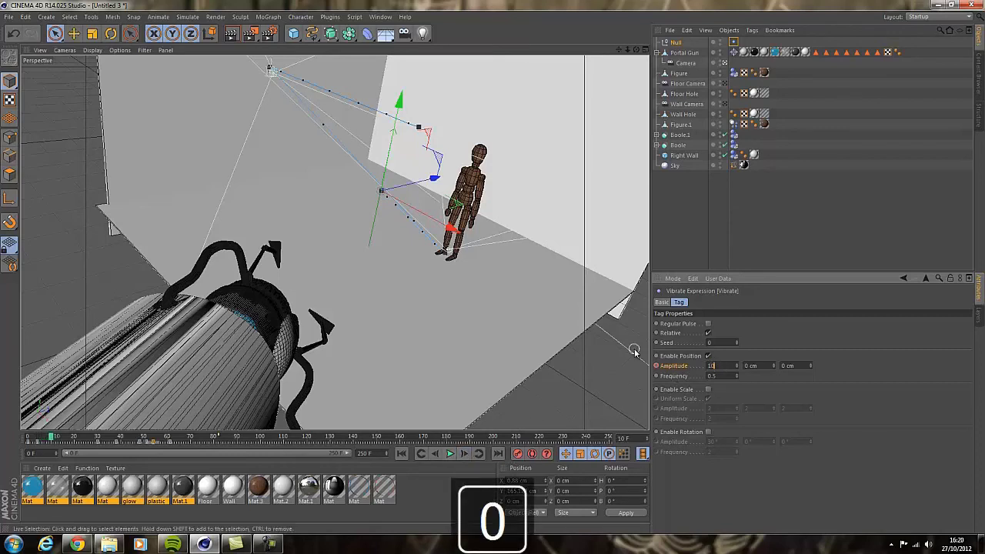
type("0")
key("Tab")
type("100")
key("Tab")
type("100")
key("Return")
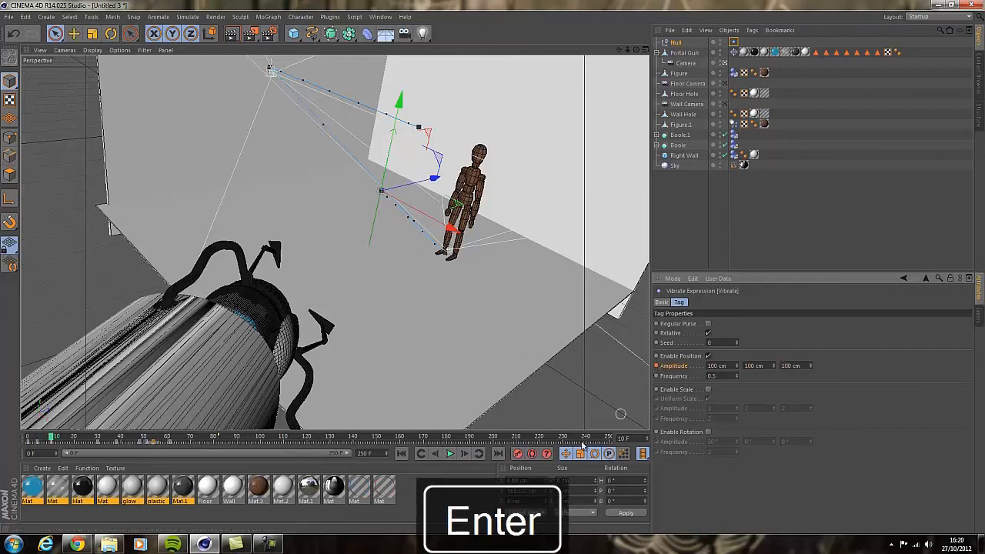
Play the animation from the start and set the position vibration frequency to 1.
left_click(401, 453)
left_click(451, 453)
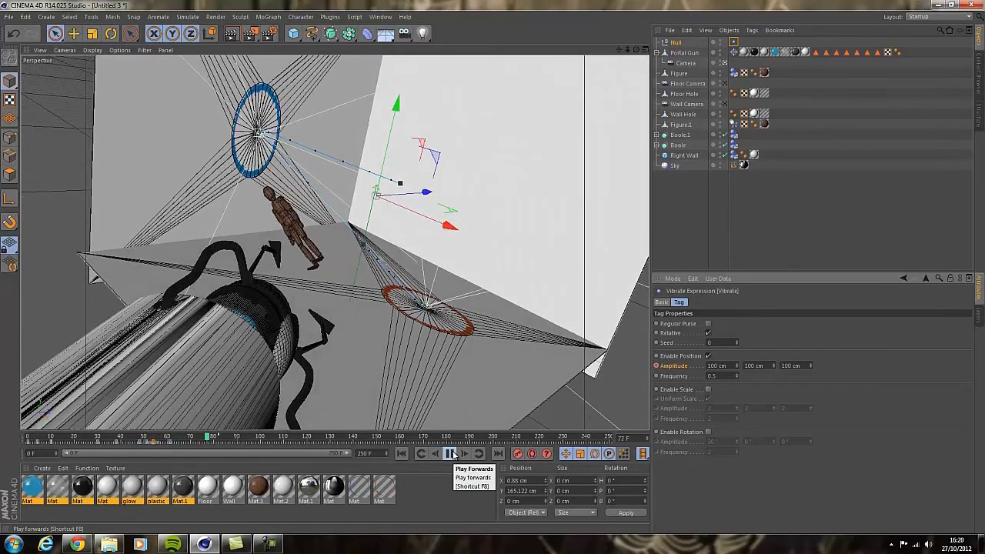
double_click(711, 376)
type("1")
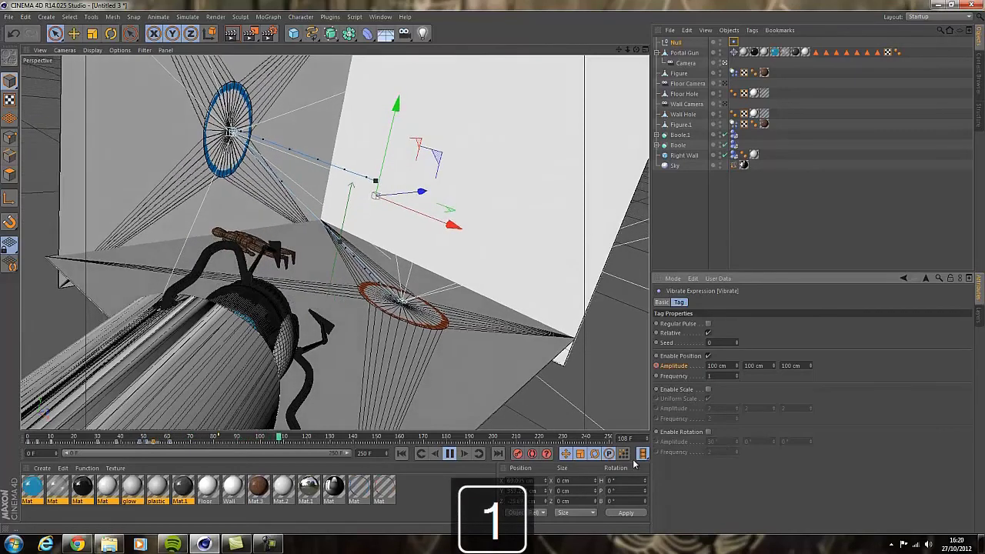
Replay the animation from the start to check the gun's shake, and render the perspective view at frame 78.
left_click(402, 453)
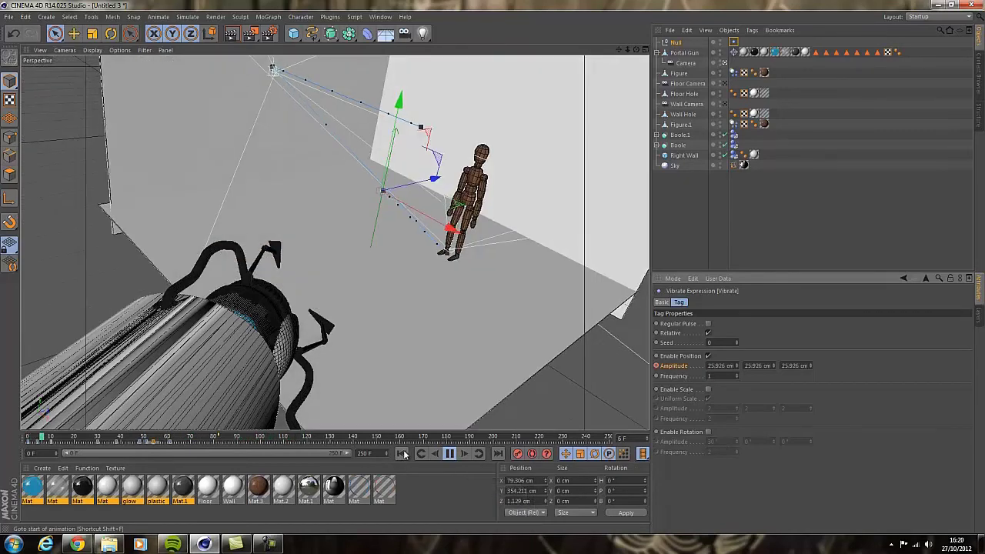
left_click(452, 455)
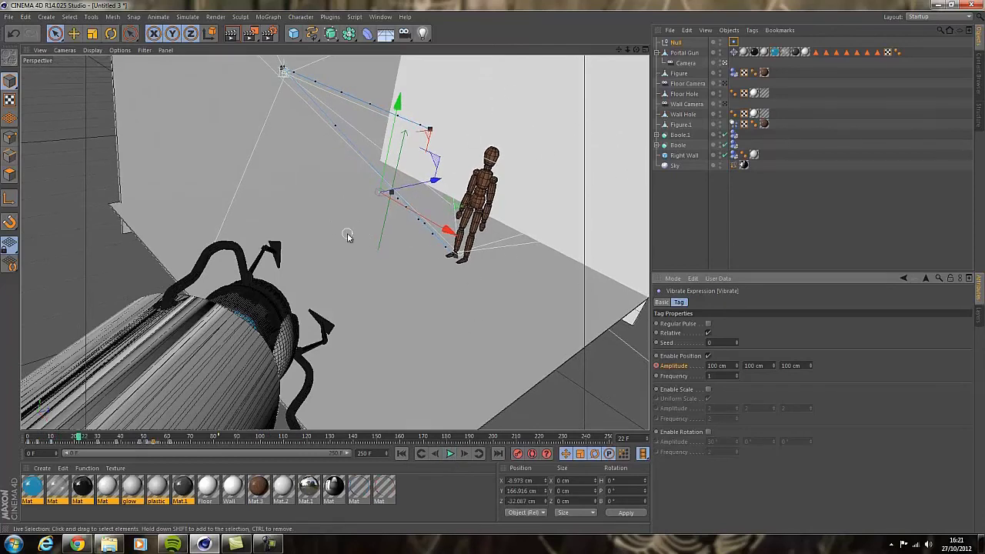
left_click(450, 455)
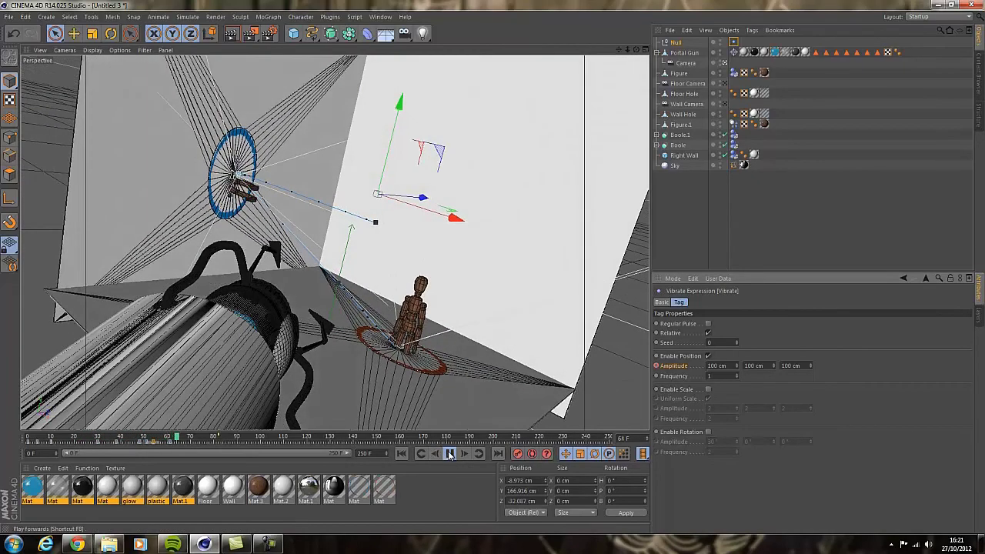
key("ctrl+r")
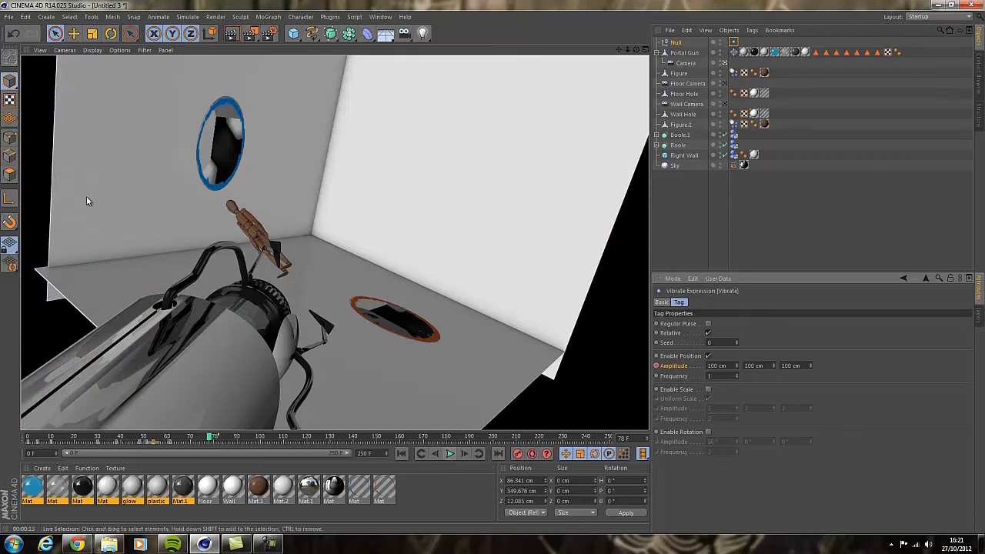
Add an area light, pitch it to -90° so it faces the floor, and raise it to about 717 cm in Y.
left_click_drag(422, 33, 532, 73)
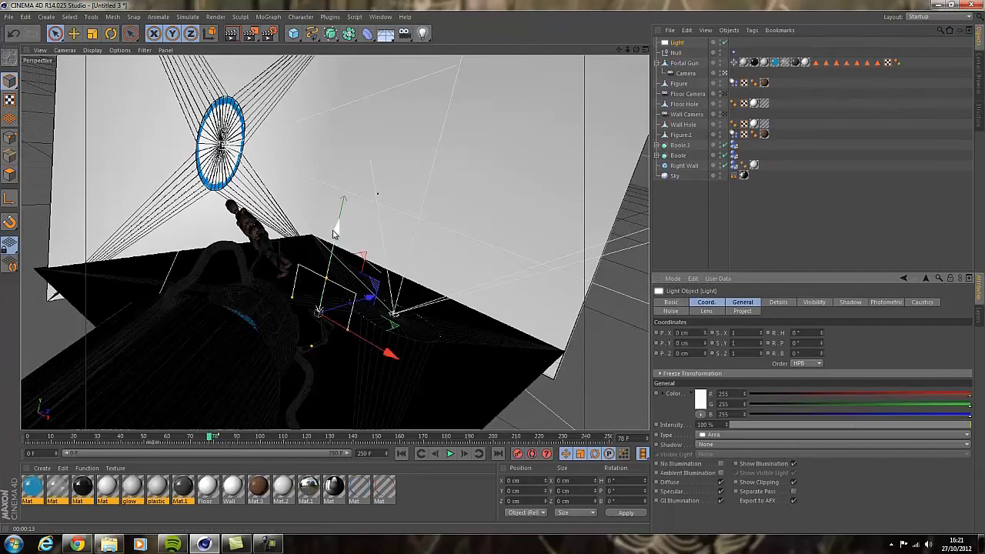
left_click_drag(332, 271, 371, 69)
key("r")
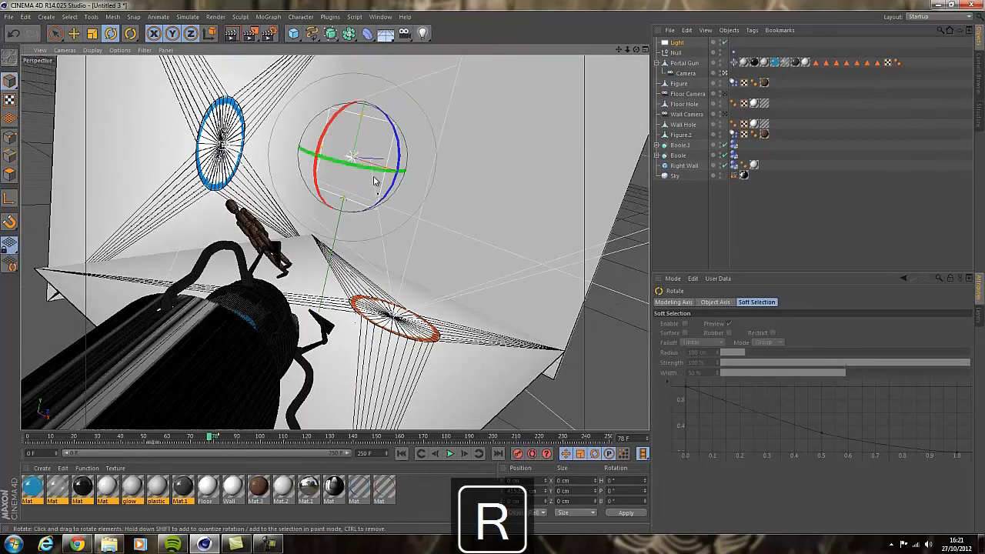
left_click_drag(320, 185, 352, 116)
key("space")
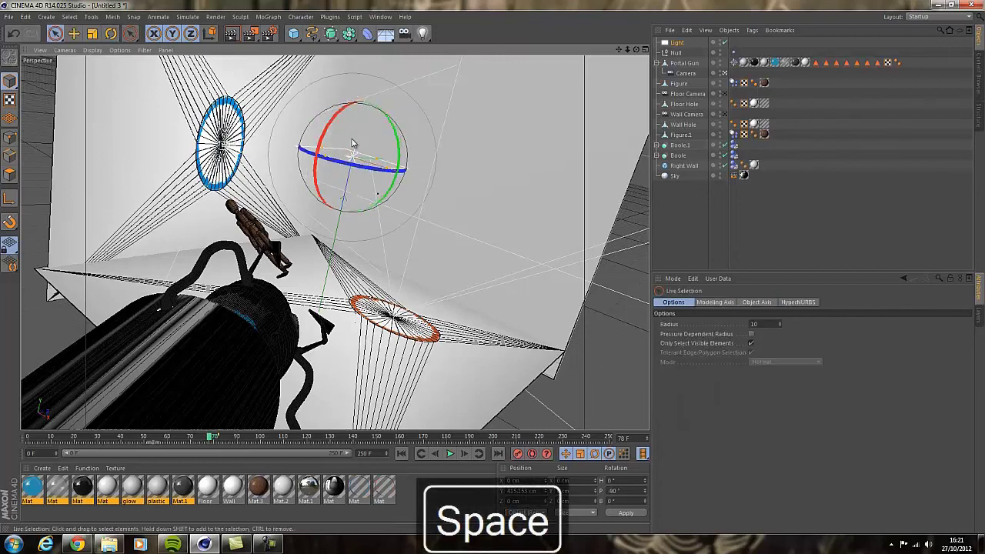
left_click_drag(348, 160, 364, 116)
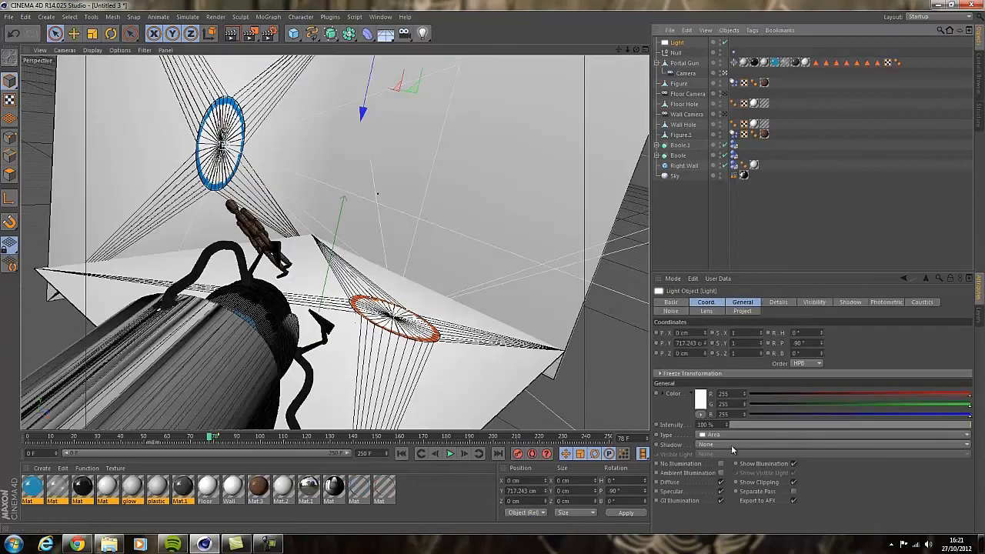
Set the overhead area light's shadow type to Area.
left_click(732, 445)
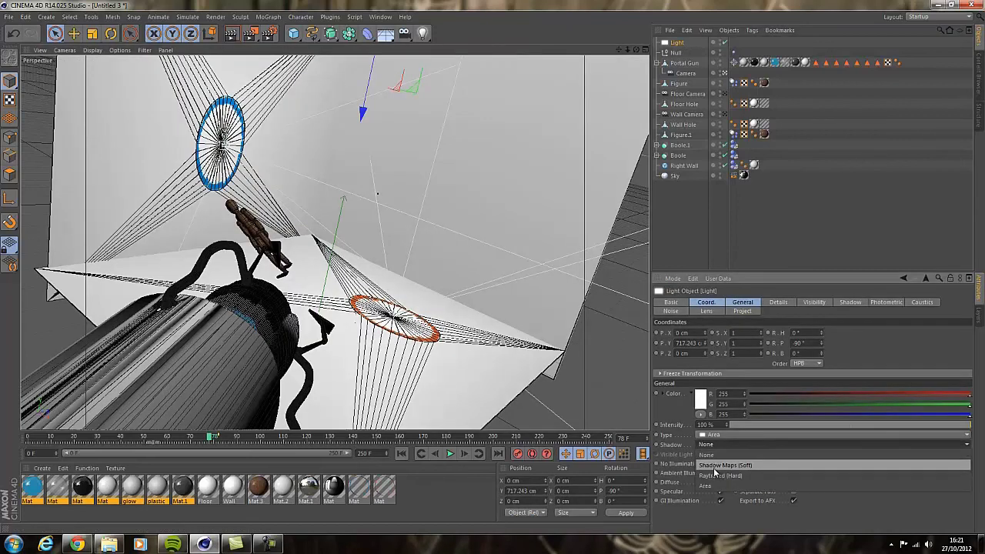
left_click(728, 476)
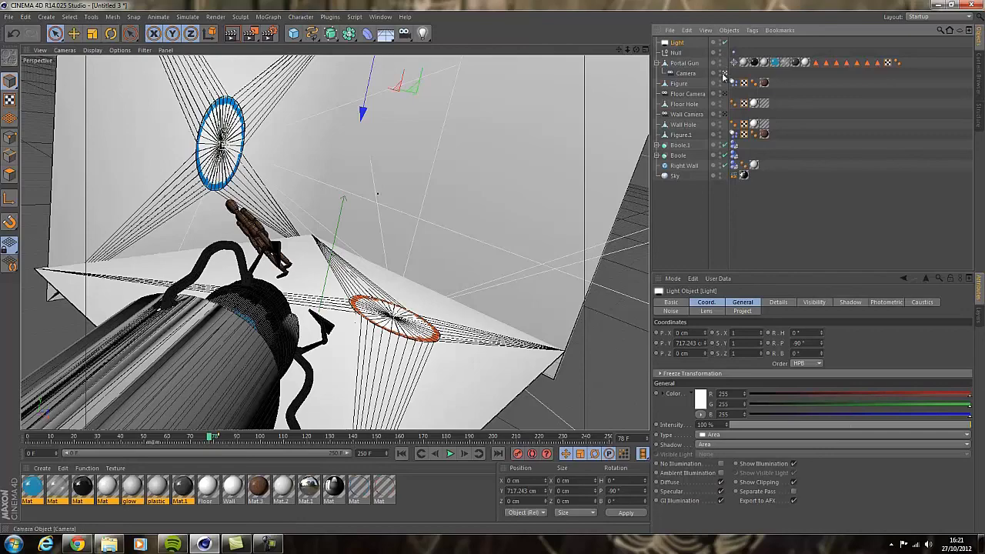
Duplicate the overhead light, move the copy to about -922 cm in Z, and pitch it to about -47.6° toward the walls.
left_click_drag(637, 49, 539, 123)
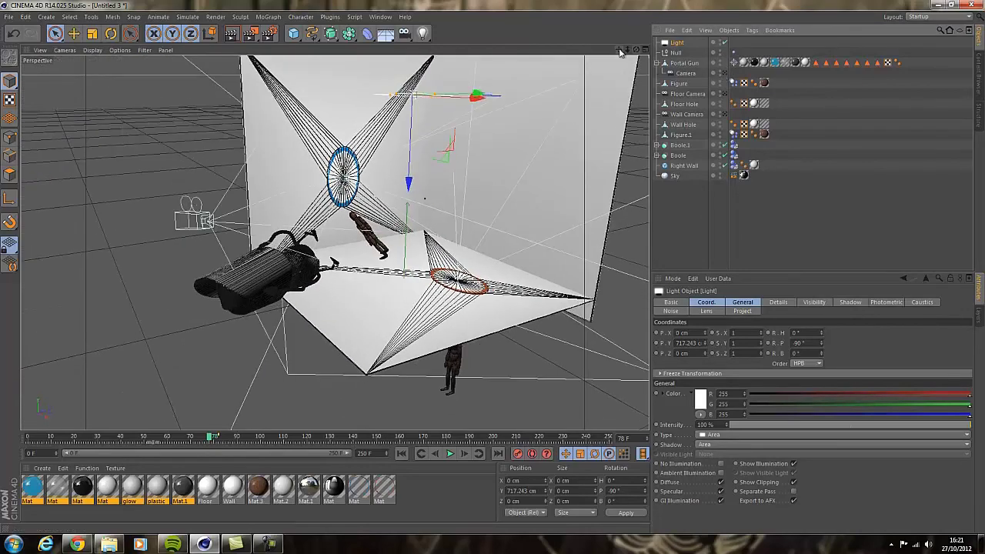
left_click_drag(618, 49, 492, 266)
scroll(492, 266, "down", 3)
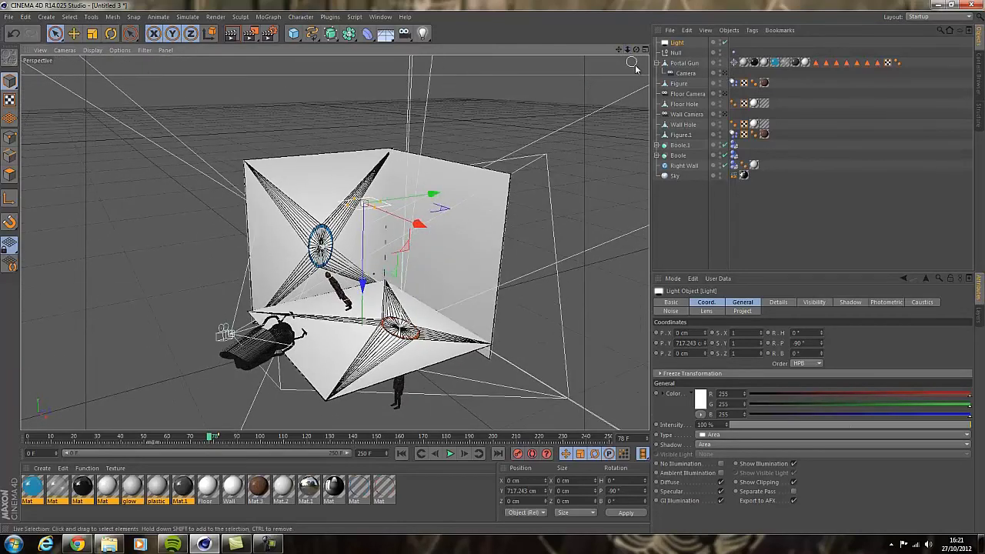
key("ctrl+c")
key("ctrl+v")
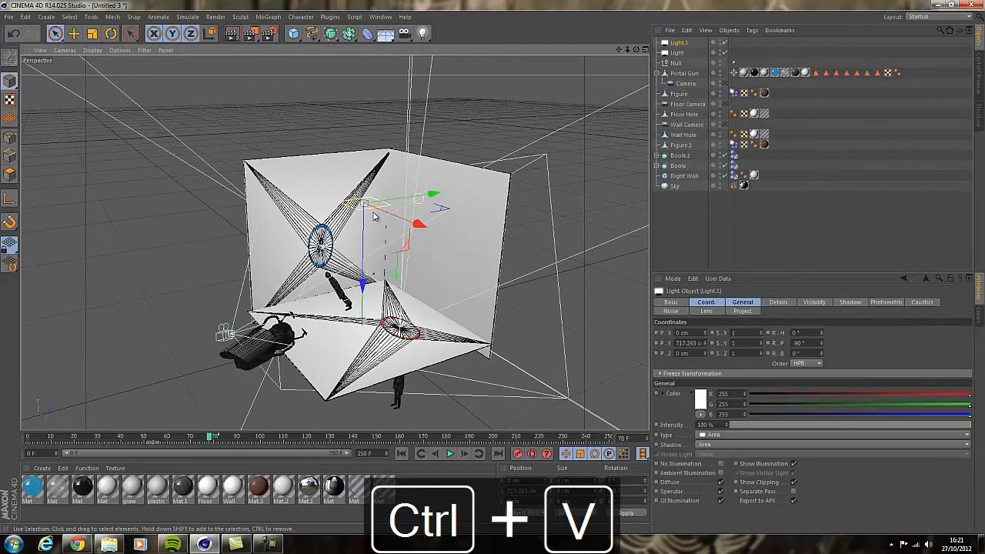
left_click_drag(435, 201, 182, 229)
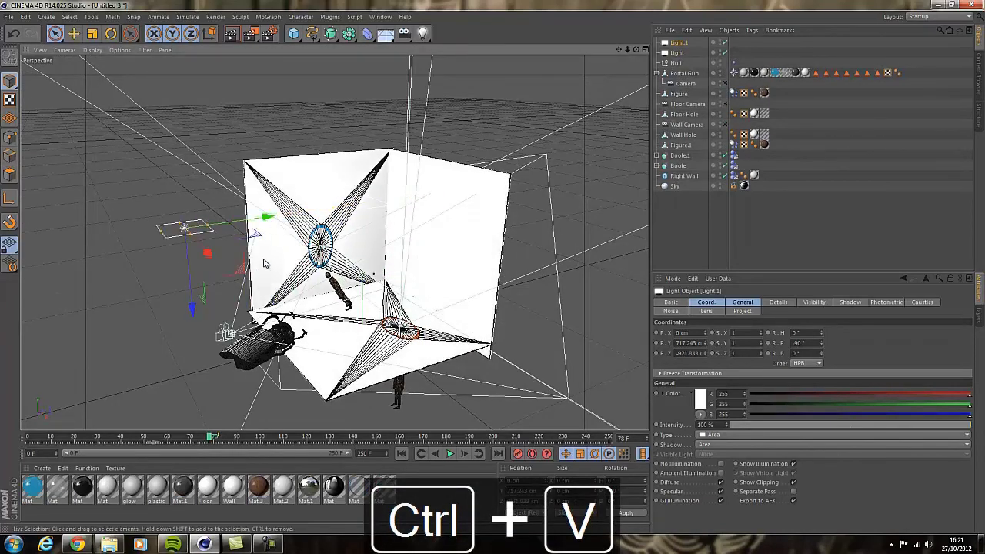
key("r")
left_click_drag(154, 185, 123, 218)
Set the copied light's intensity to 72% and give it a pale warm orange colour of RGB 252, 227, 193.
left_click(677, 43)
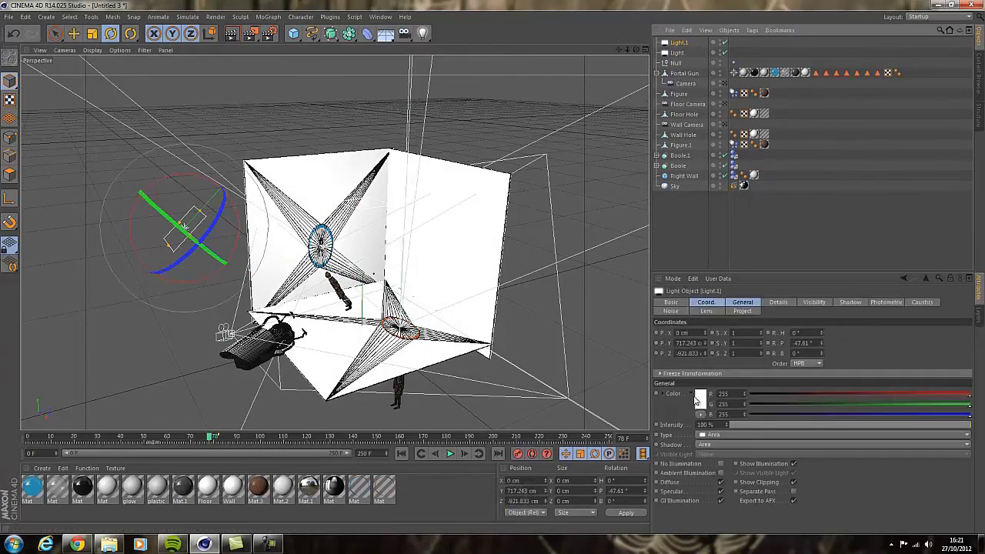
left_click_drag(853, 424, 903, 424)
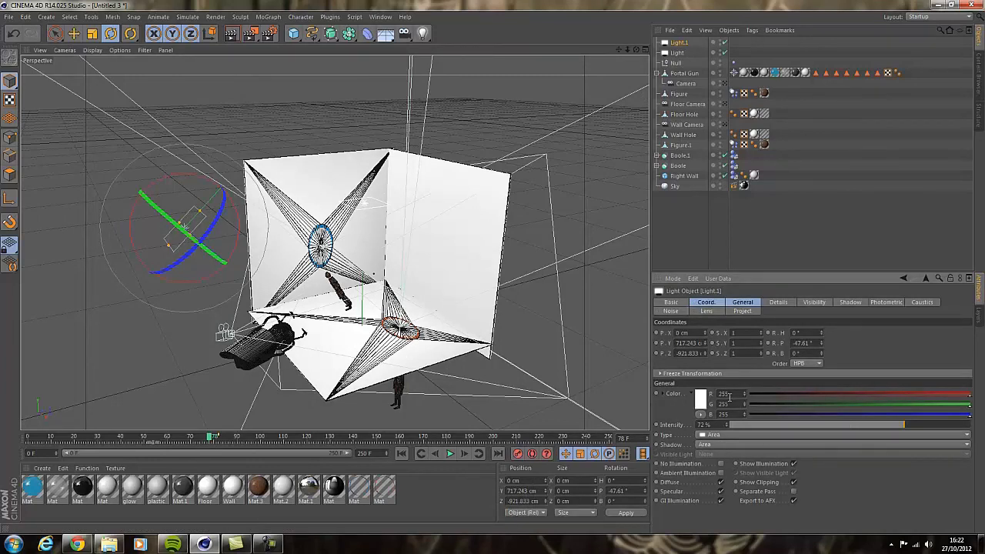
left_click(699, 400)
left_click(681, 363)
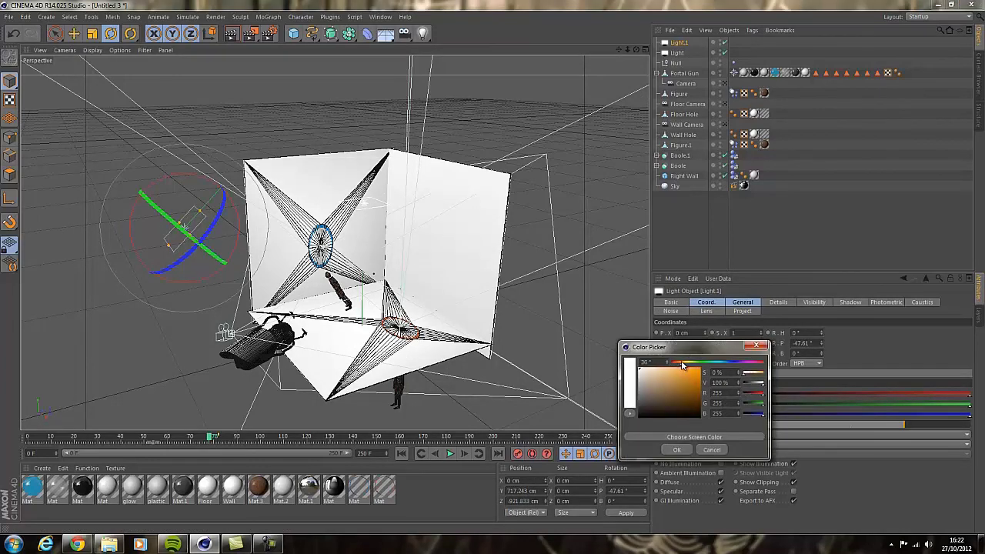
left_click_drag(662, 374, 654, 372)
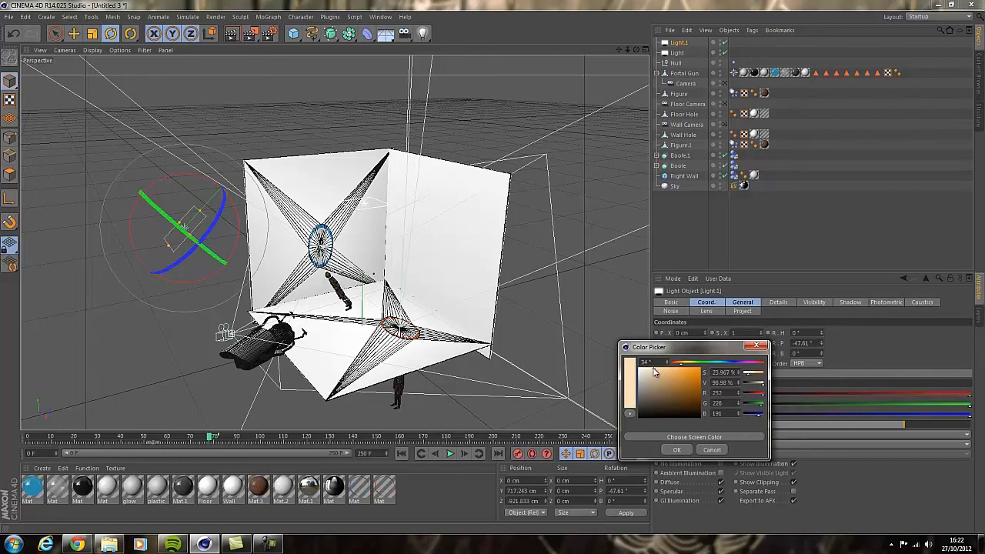
left_click(676, 451)
Duplicate the warm light and place the copy at about X 979, Y 874, Z -315 cm, rotated about 83°, -7°, 47°.
key("ctrl+c")
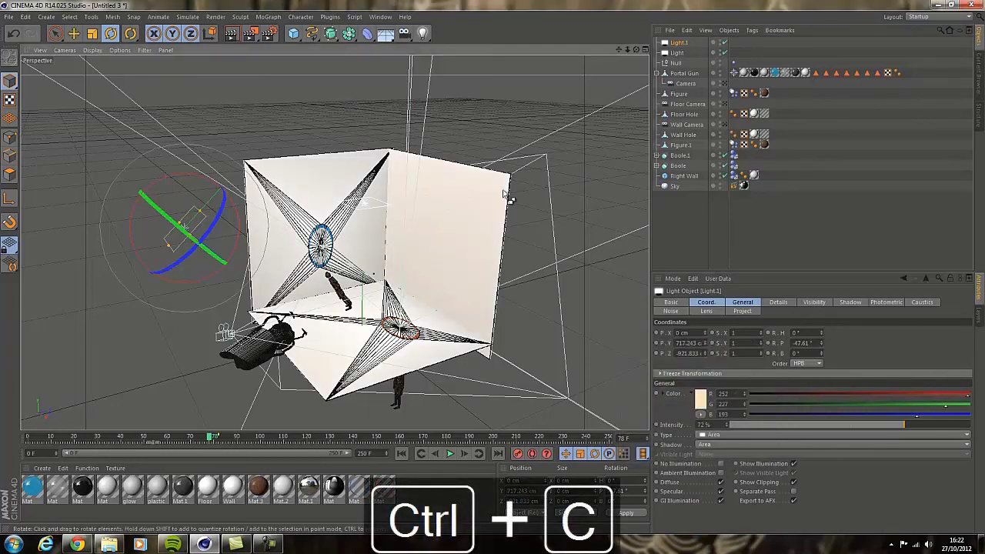
key("ctrl+v")
key("space")
left_click_drag(207, 252, 312, 355)
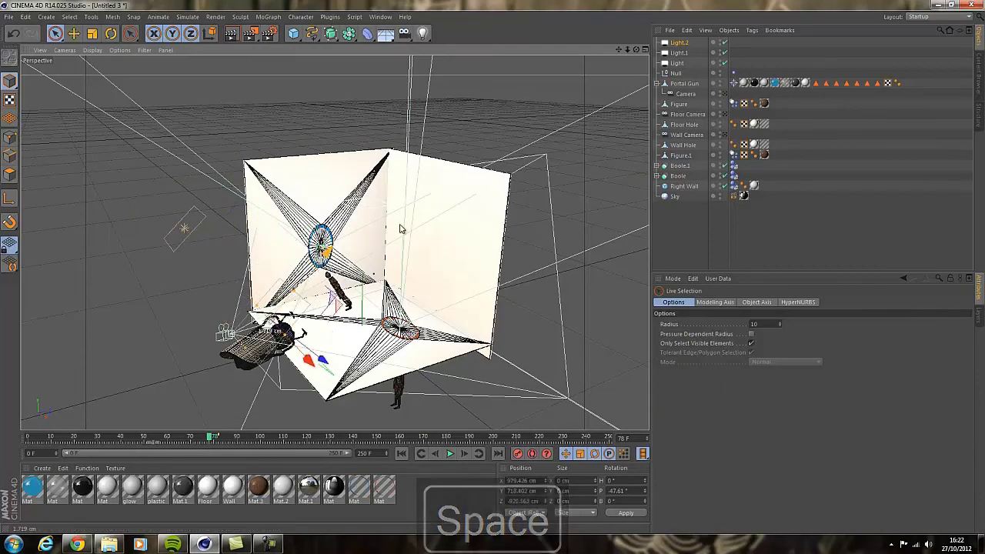
left_click_drag(403, 222, 459, 262)
key("r")
key("space")
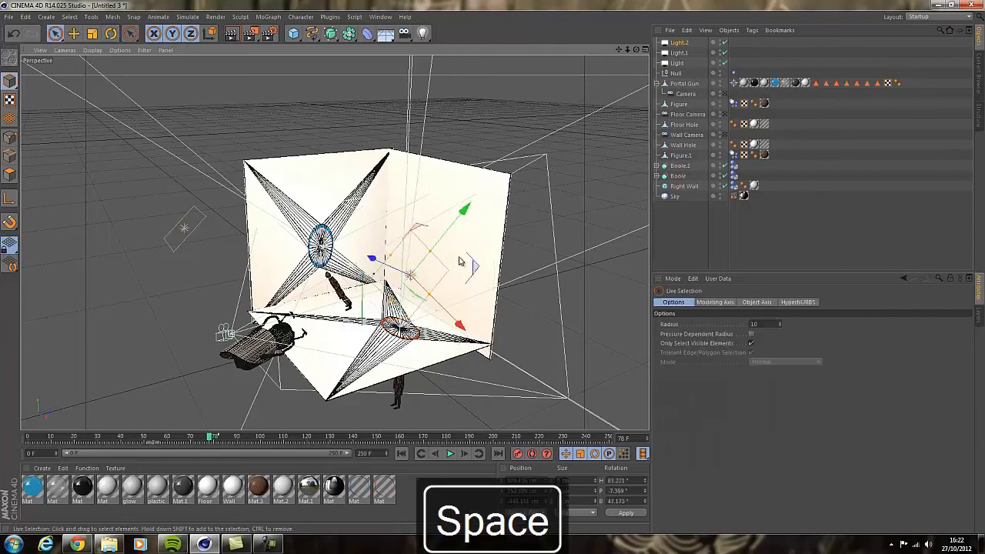
left_click_drag(459, 223, 501, 169)
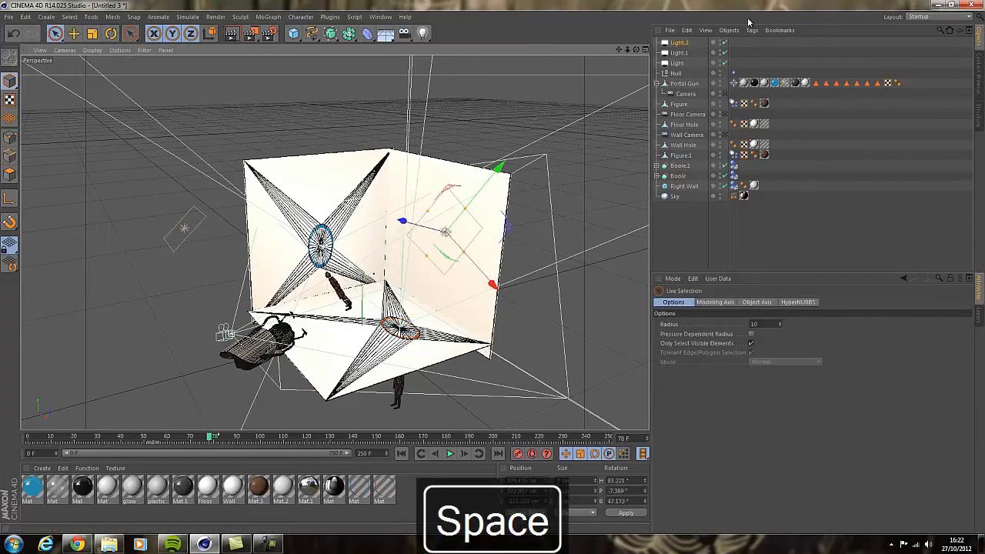
Set the newest light's intensity to 61% and its colour to pale blue, RGB 193, 230, 252.
left_click(680, 43)
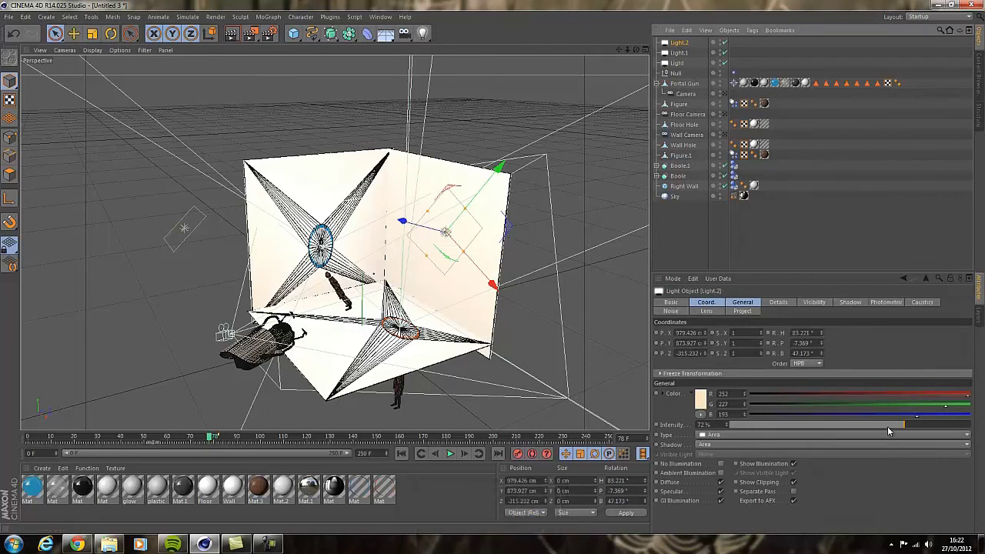
left_click_drag(885, 426, 859, 428)
left_click(703, 398)
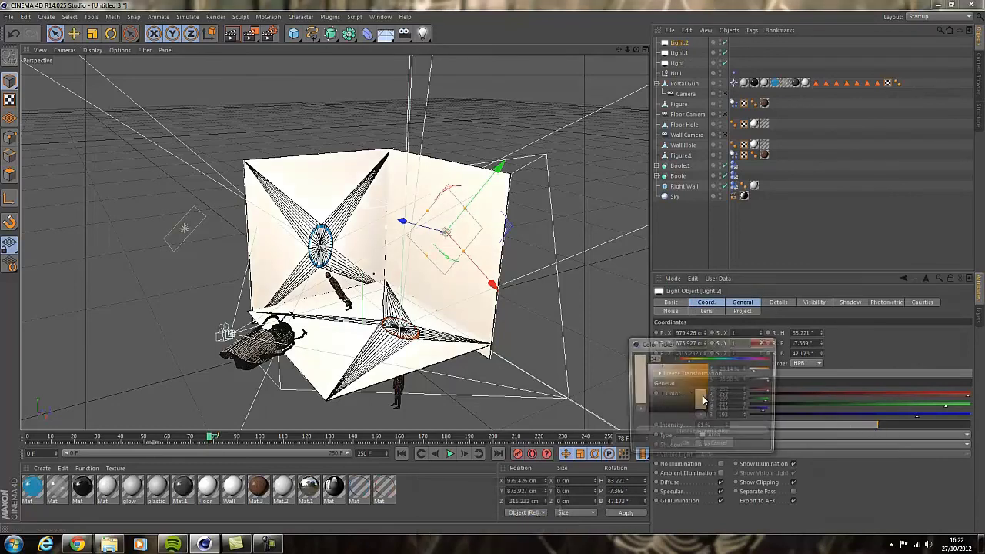
left_click(735, 361)
left_click(683, 445)
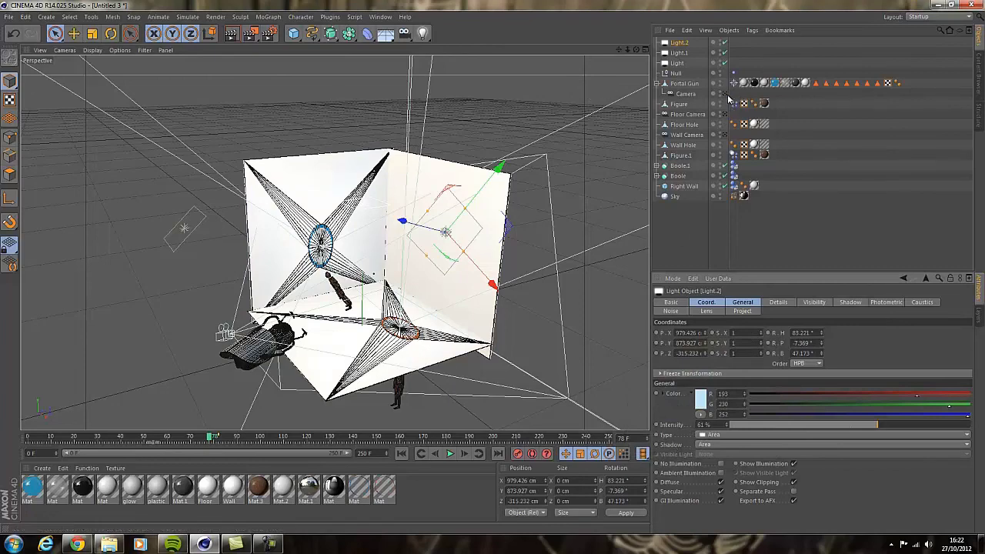
Look through the portal gun's camera and render the view at frame 78 to check the new lighting.
left_click(723, 93)
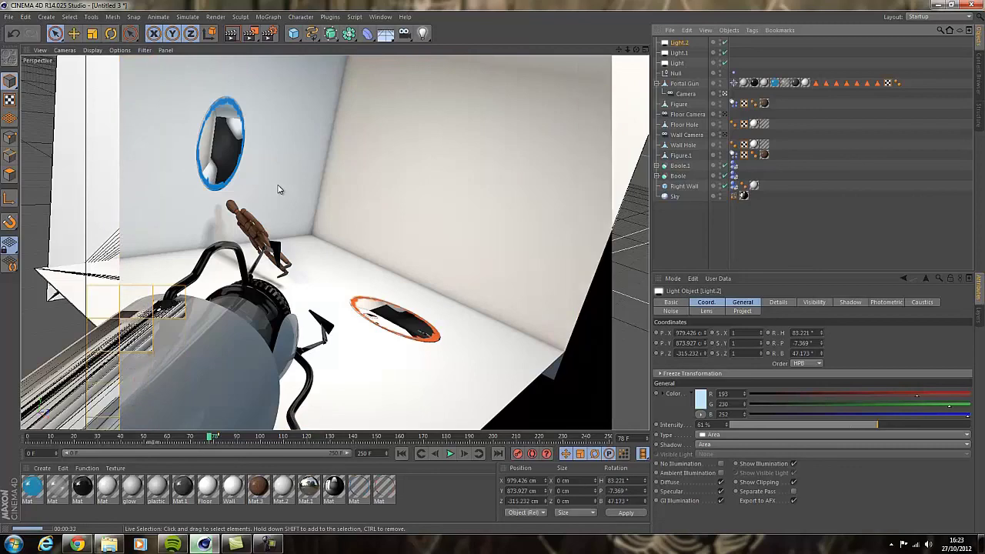
left_click(77, 545)
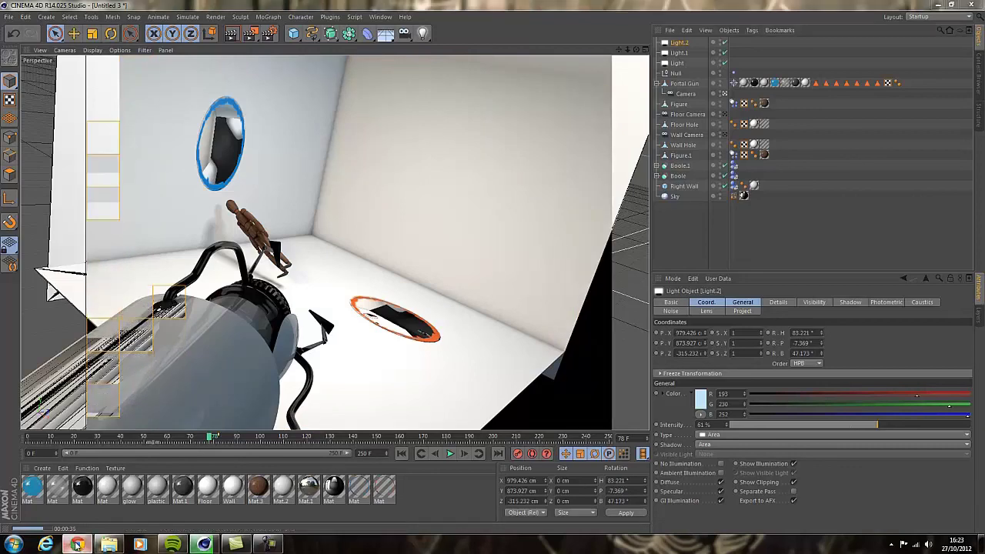
left_click(477, 32)
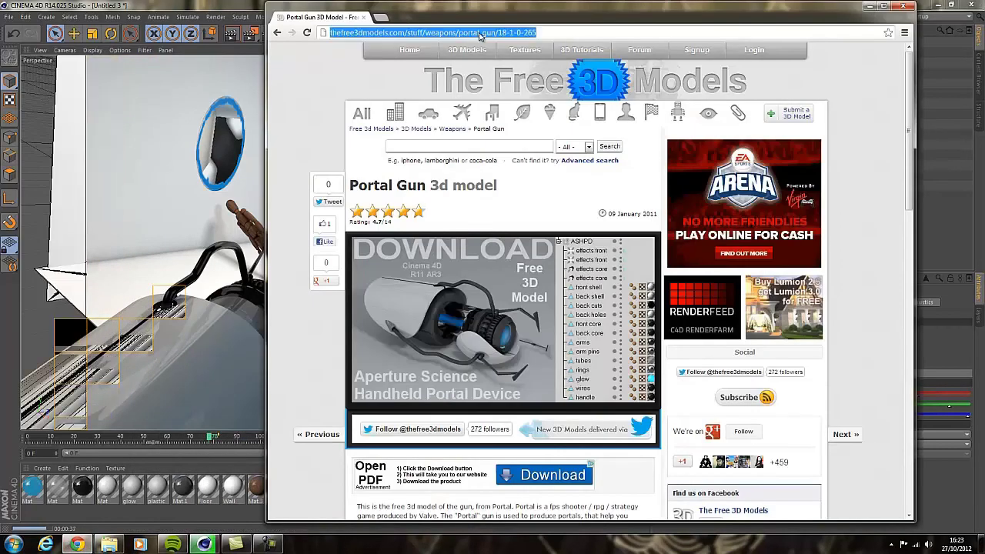
type("www.ratemy")
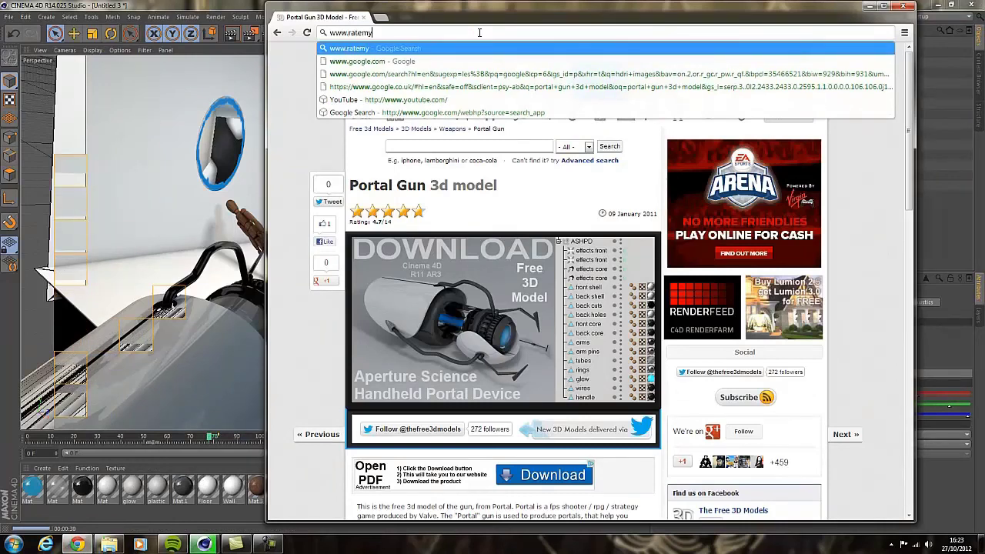
type("funeral.com")
key("Return")
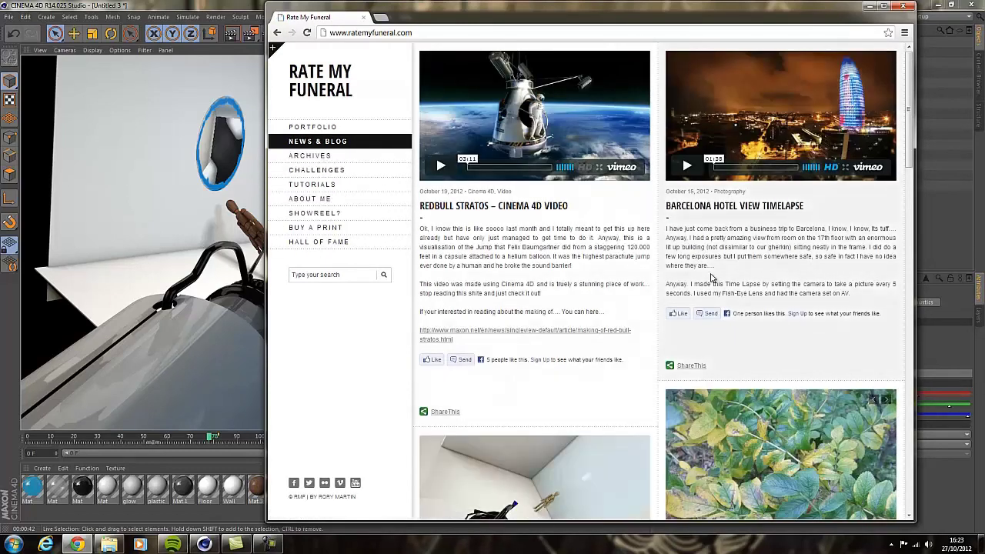
scroll(546, 253, "down", 1)
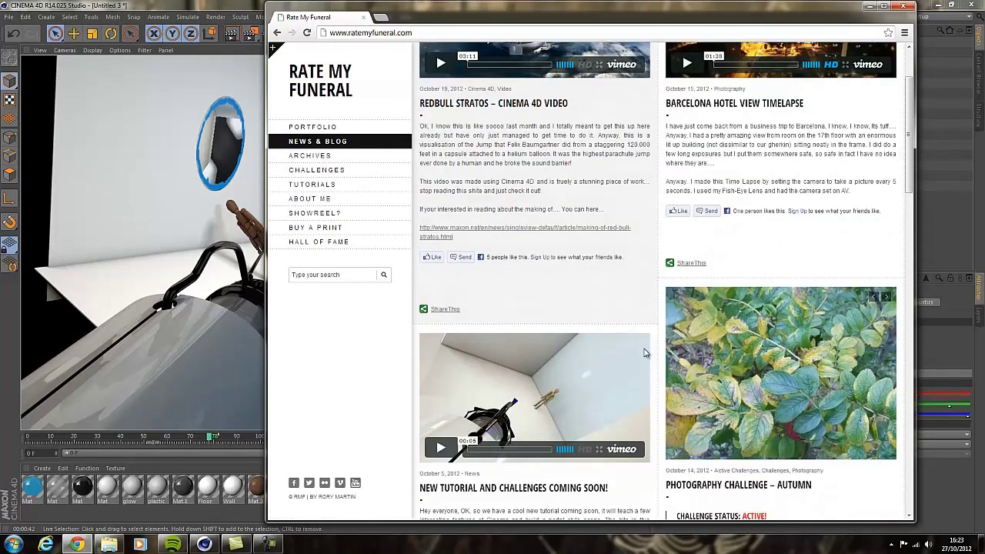
scroll(645, 352, "down", 1)
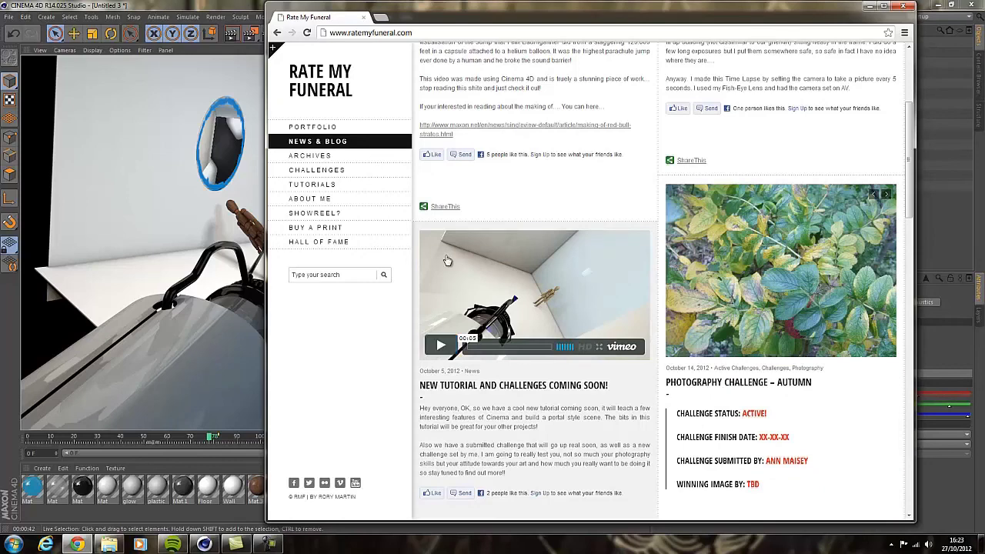